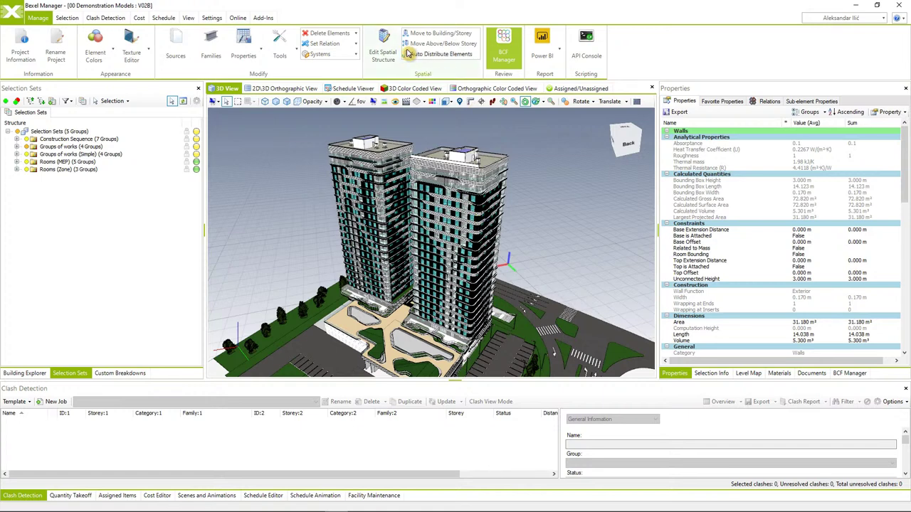
Step: Examine the Structural, Architectural and MEP subgroups under the Groups of works selection sets, leaving 2 Architectural Works expanded
click(16, 146)
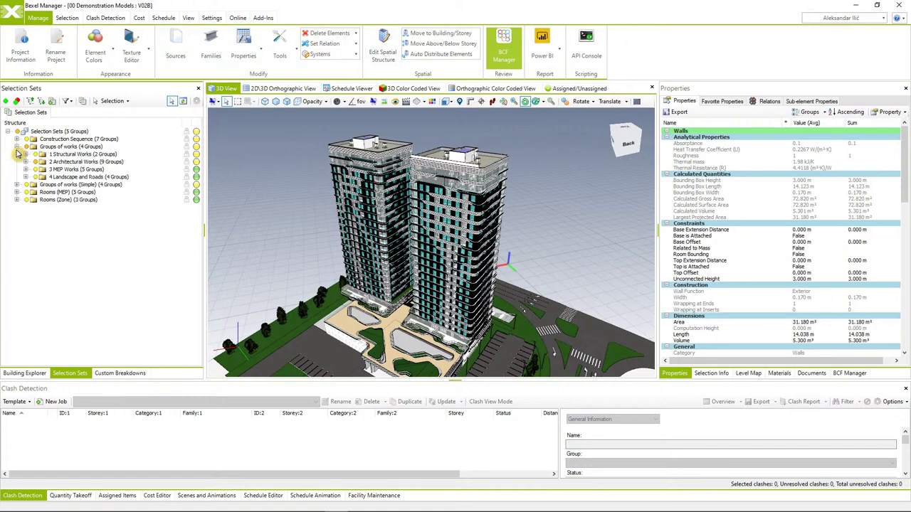
click(26, 154)
click(25, 154)
click(25, 161)
click(25, 162)
click(25, 169)
click(26, 170)
click(26, 161)
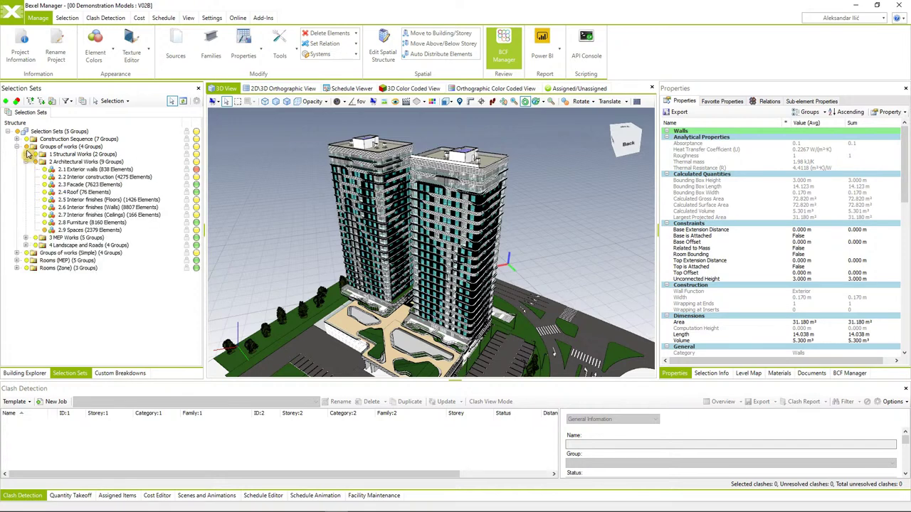
Step: Hide Groups of works, show the 2.9 Spaces set on its own and highlight its elements in the model
click(26, 147)
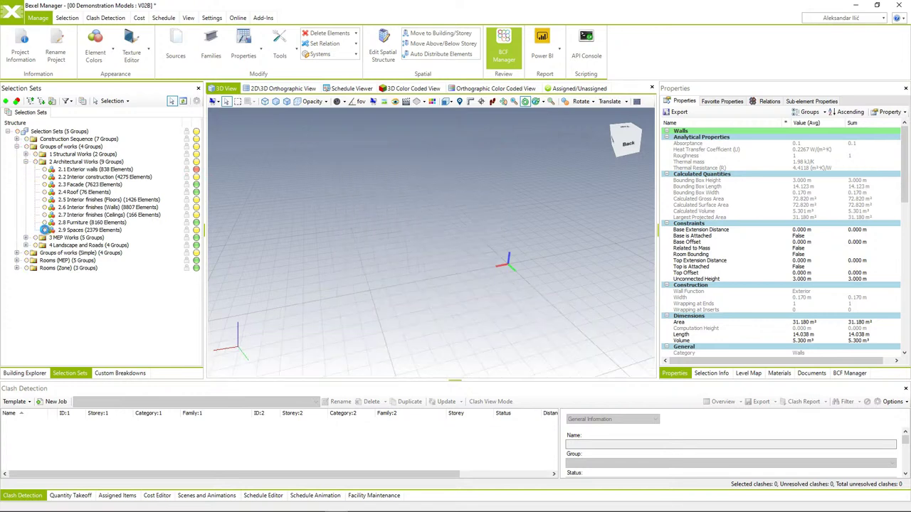
click(46, 229)
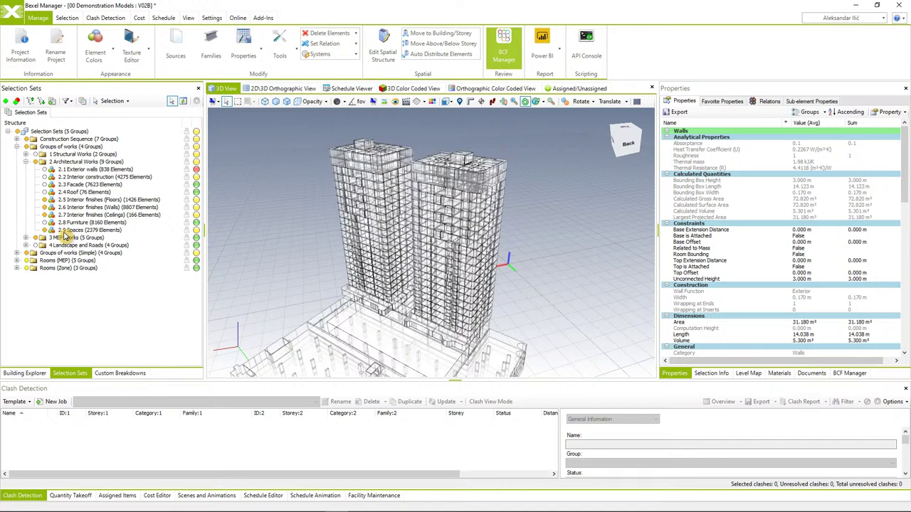
click(62, 231)
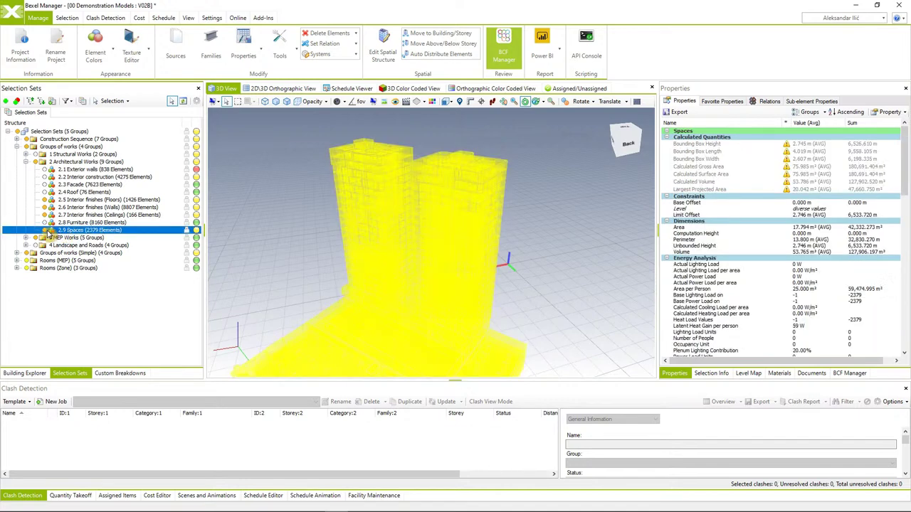
Step: Restore the hidden works and reduce the Groups of works display to 1 Structural Works only
click(35, 162)
click(28, 152)
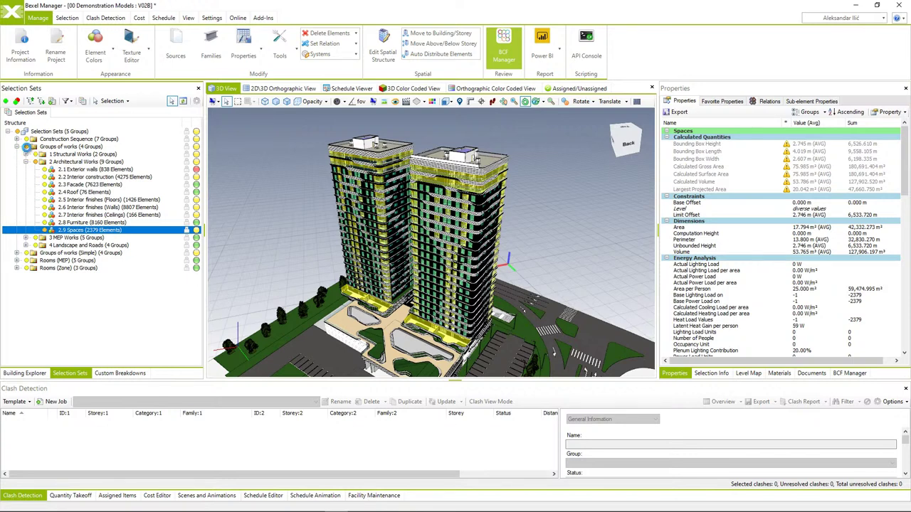
click(26, 147)
click(36, 160)
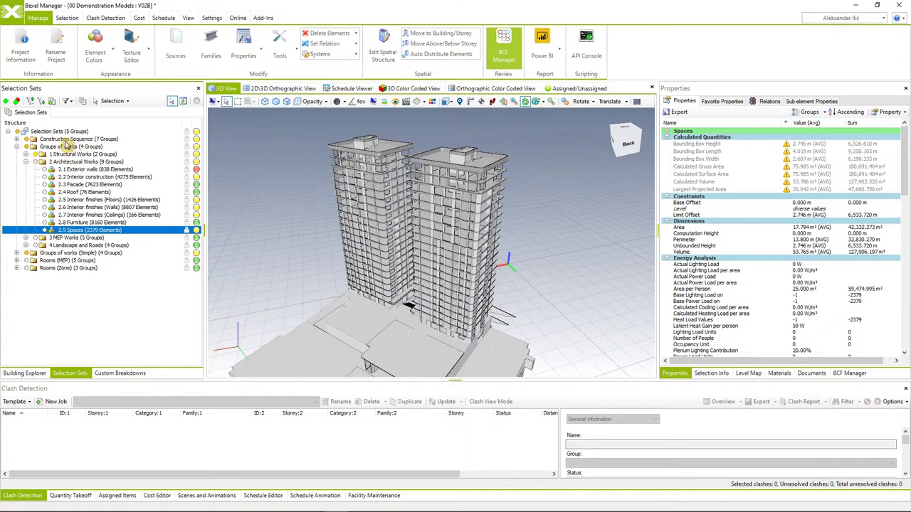
Step: Start importing properties from Excel and open the DATA_ENRICHMENT_REINFORCEMENT_V03 workbook in Excel for inspection
click(262, 18)
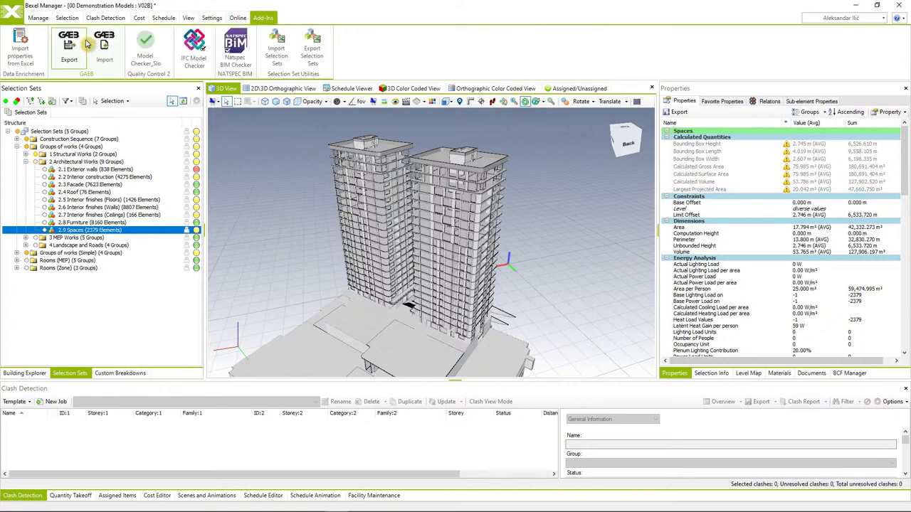
click(22, 57)
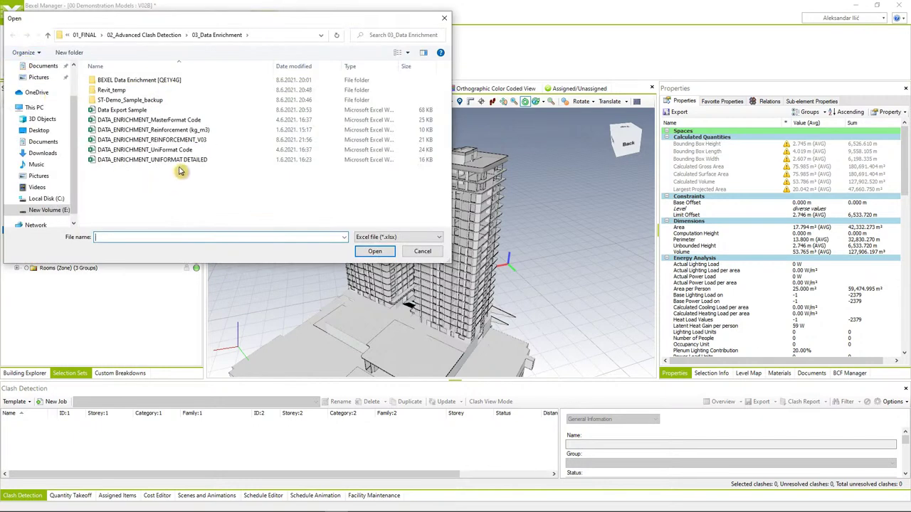
click(171, 140)
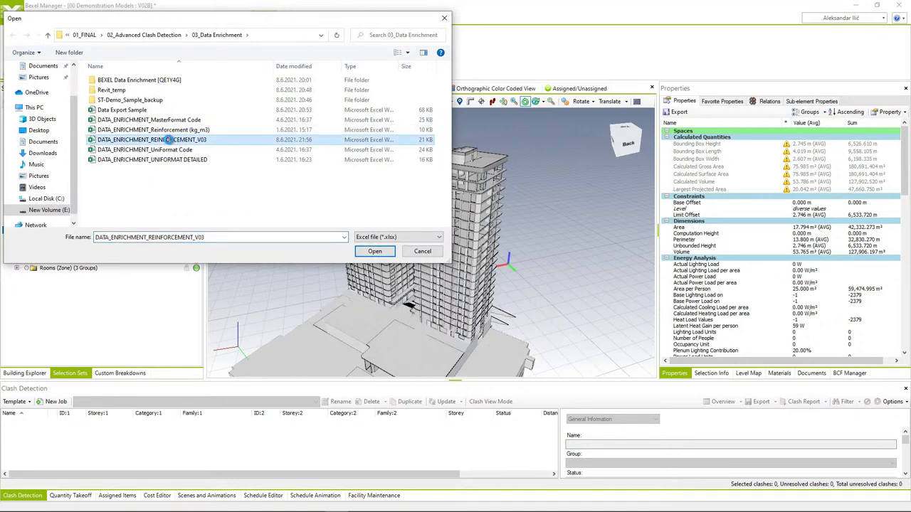
right_click(171, 140)
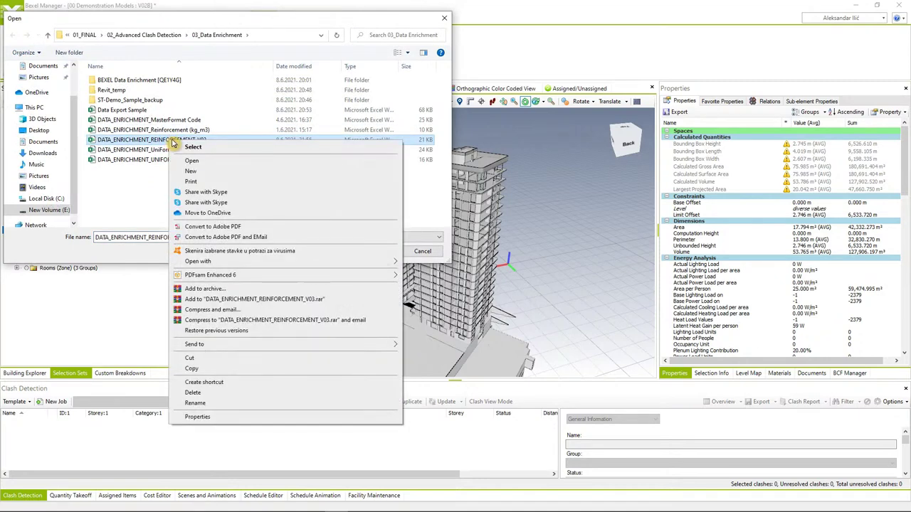
click(192, 161)
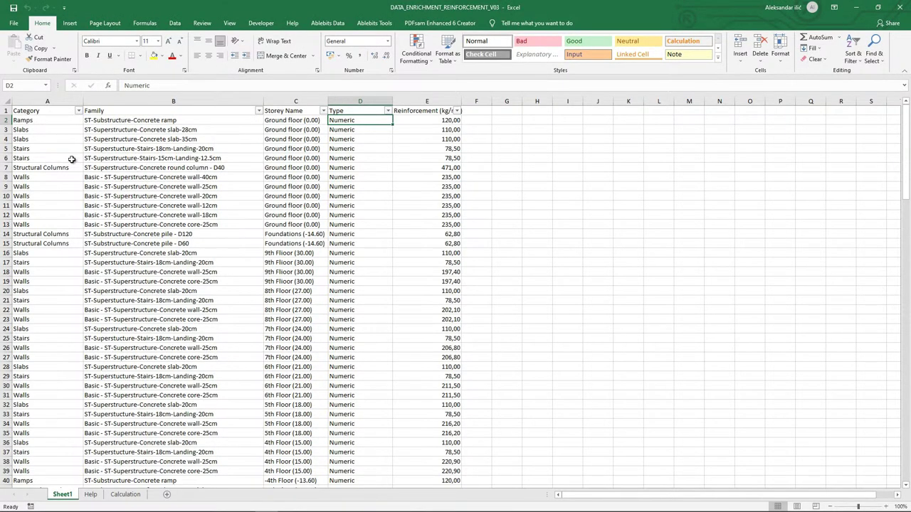
Step: Examine the Category, Family and Storey Name columns on Sheet1 through to the last row
click(47, 101)
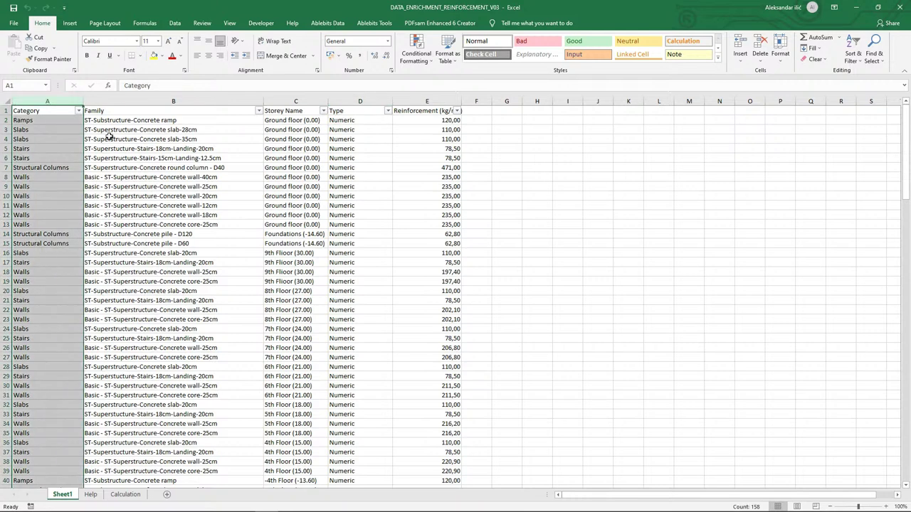
click(139, 101)
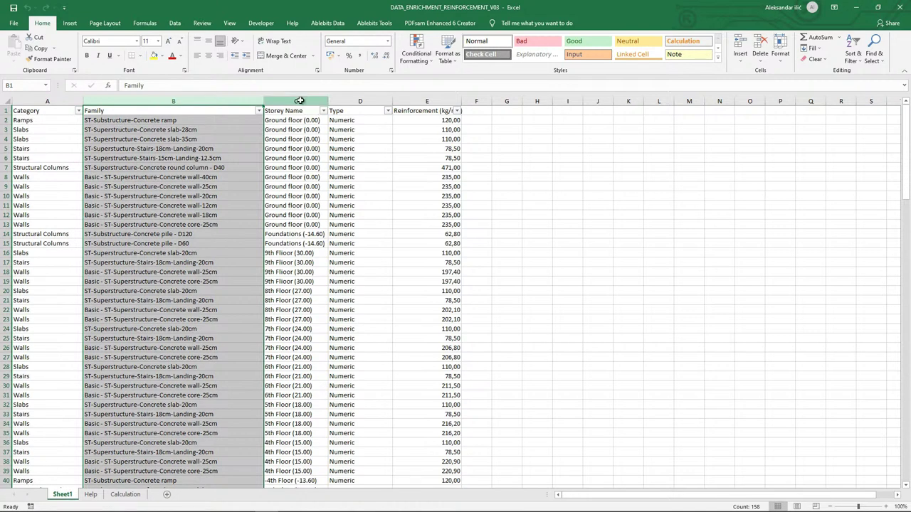
click(299, 101)
scroll(300, 185, down, 4)
scroll(301, 215, up, 4)
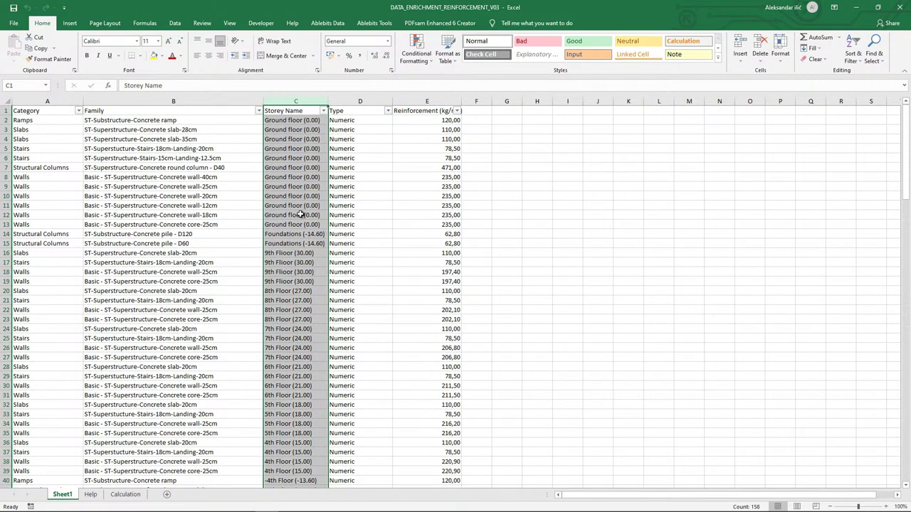
scroll(300, 214, down, 12)
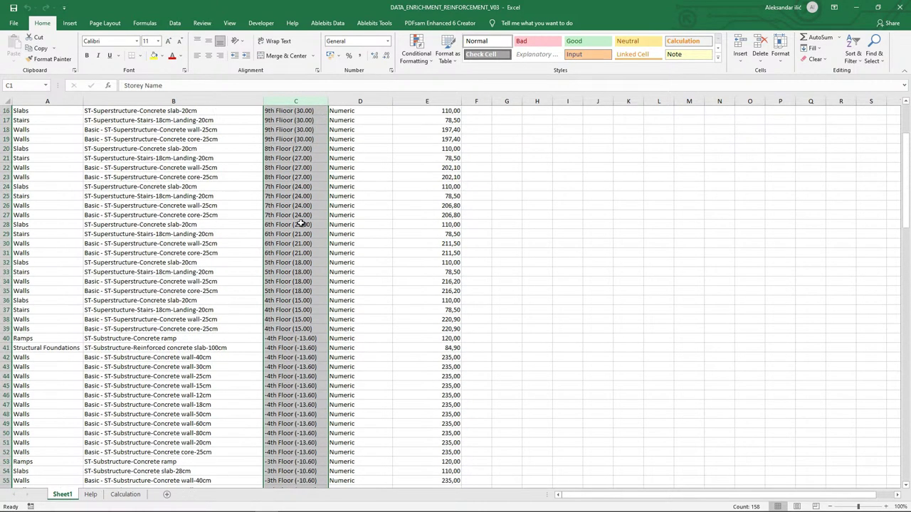
scroll(301, 224, down, 14)
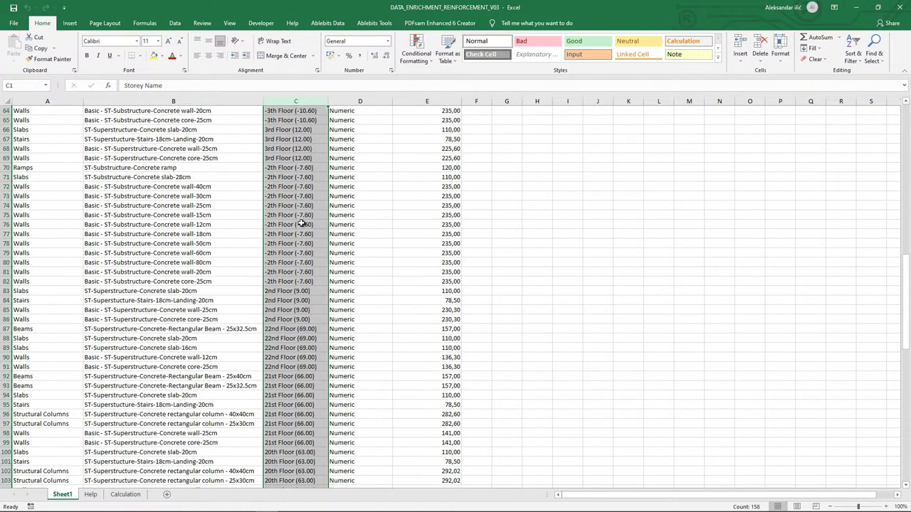
scroll(301, 225, down, 7)
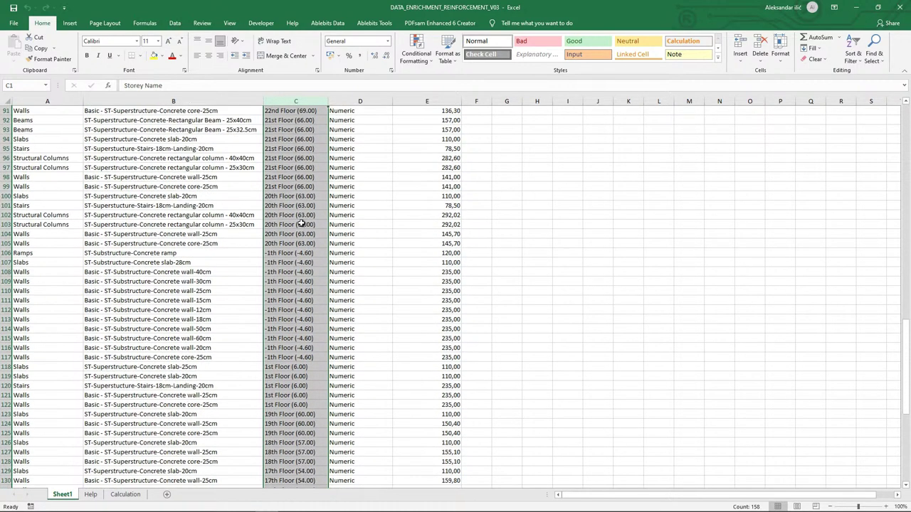
scroll(302, 224, down, 7)
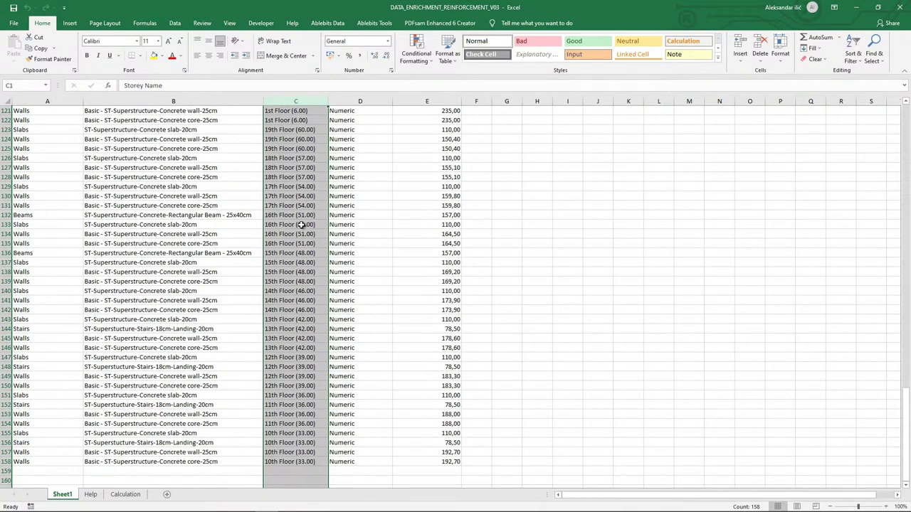
scroll(302, 224, up, 20)
scroll(302, 224, up, 12)
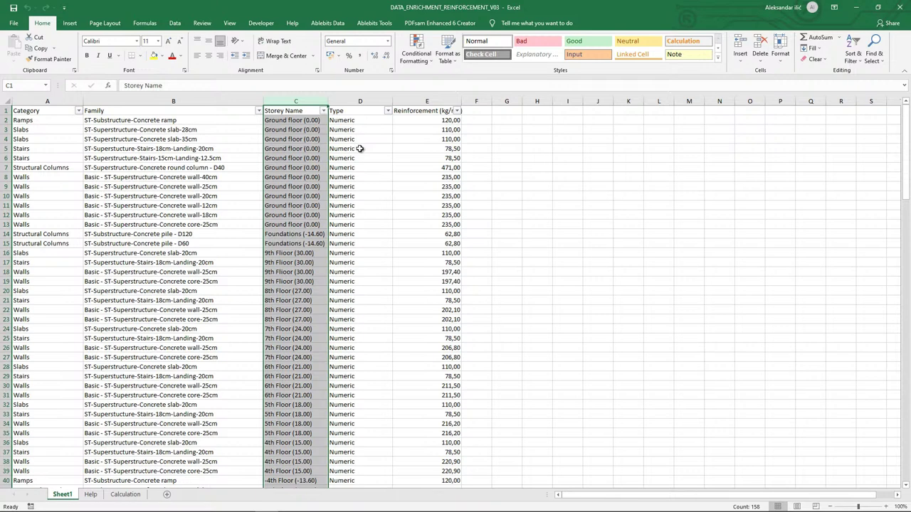
click(70, 103)
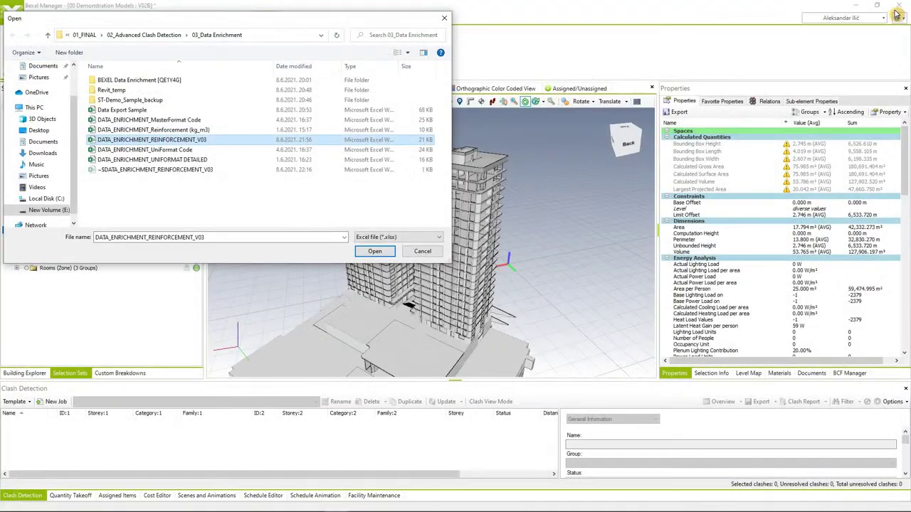
Step: Close the workbook, import the properties from DATA_ENRICHMENT_REINFORCEMENT_V03 in Bexel Manager and clear the element selection
click(896, 7)
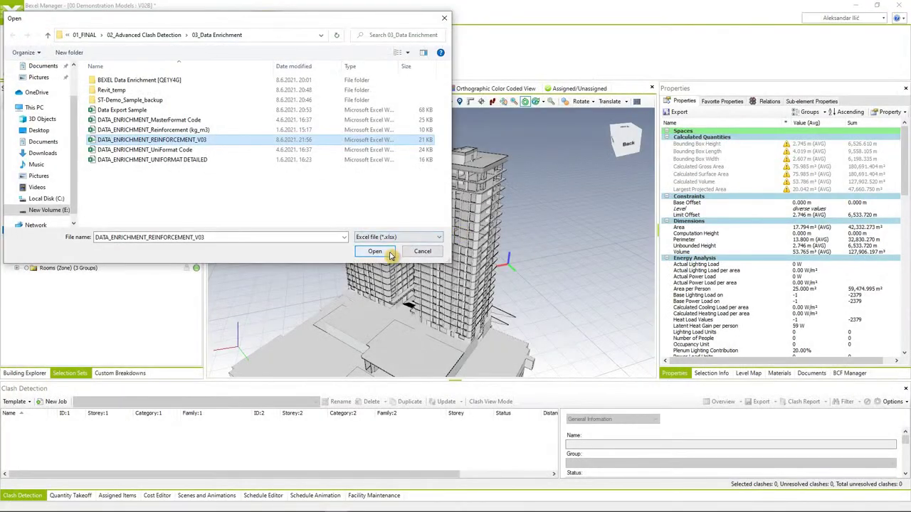
click(390, 252)
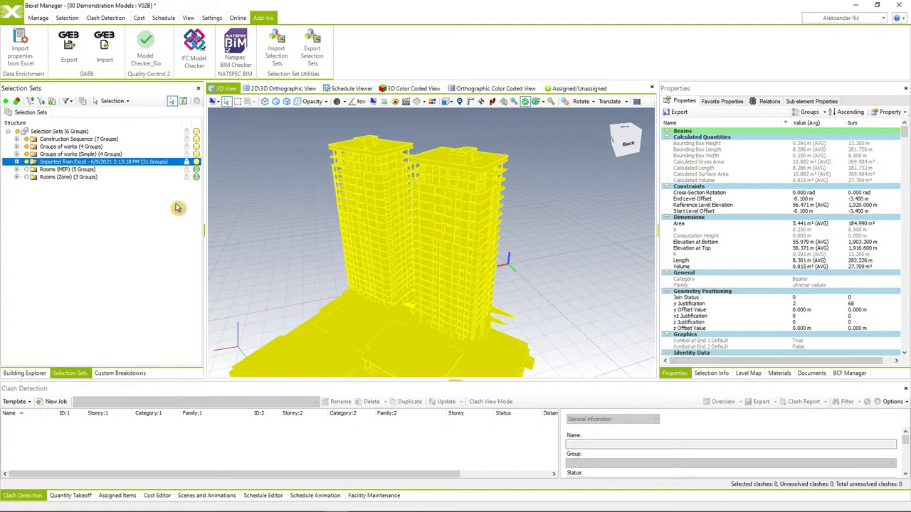
click(216, 210)
click(122, 212)
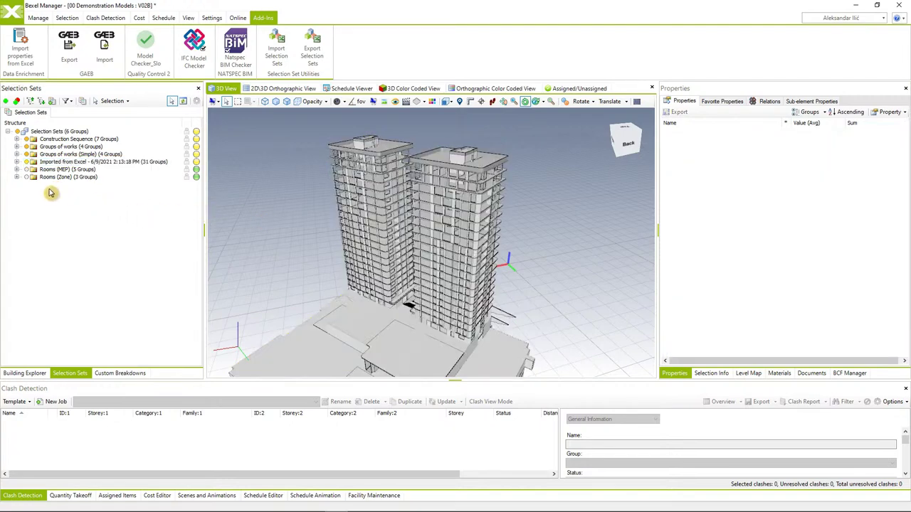
Step: Examine the imported reinforcement groups by highlighting 110, 120, 136.3, 141 and 145.7 in the model, and collapse the imported set
click(17, 163)
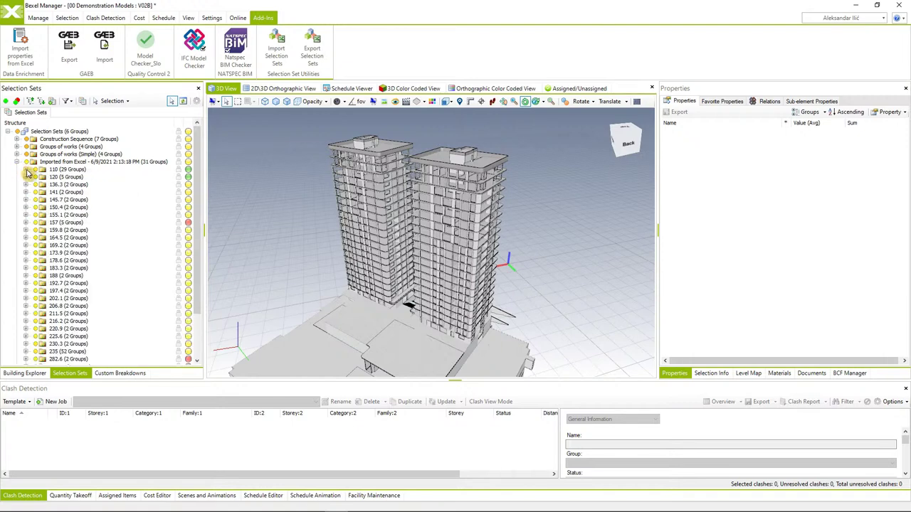
click(56, 170)
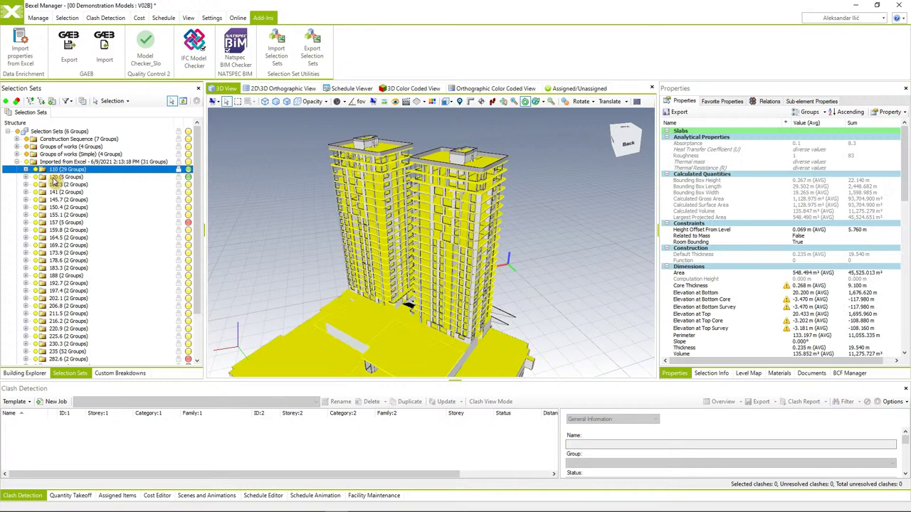
click(55, 178)
click(53, 185)
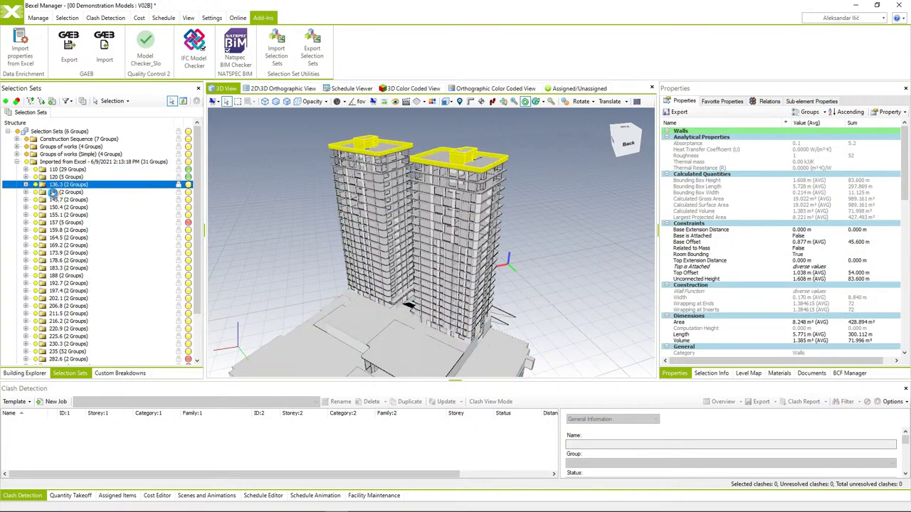
click(54, 192)
click(55, 200)
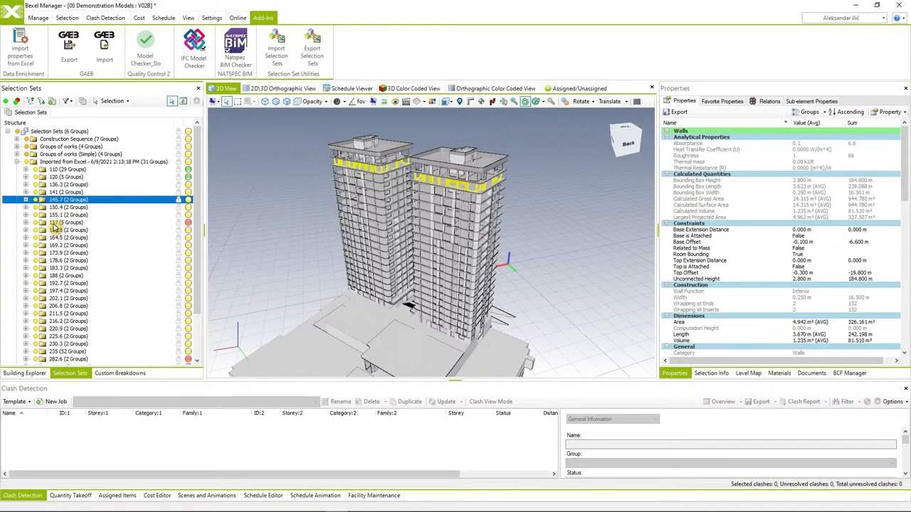
scroll(55, 226, down, 3)
scroll(55, 227, up, 3)
click(17, 163)
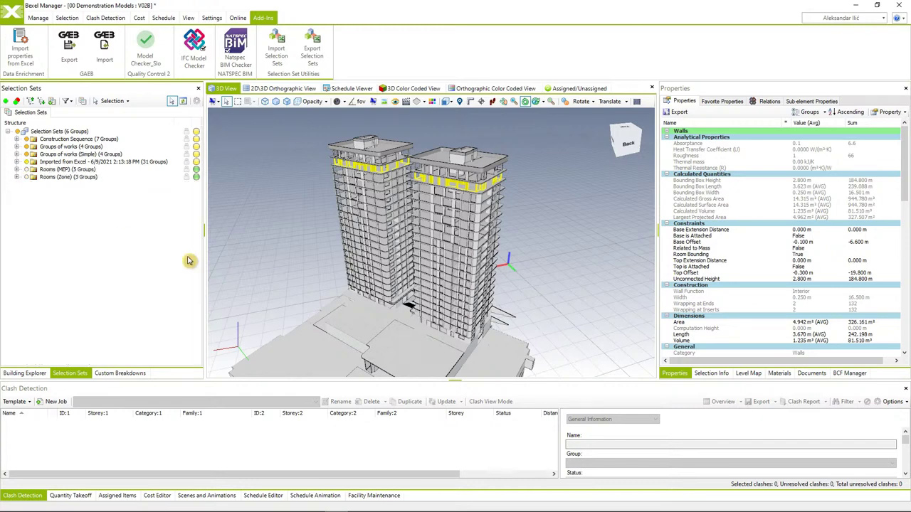
Step: Select a floor slab near the top of the rear tower and inspect its Reinforcement (kg/m3) property
drag(288, 257, 329, 250)
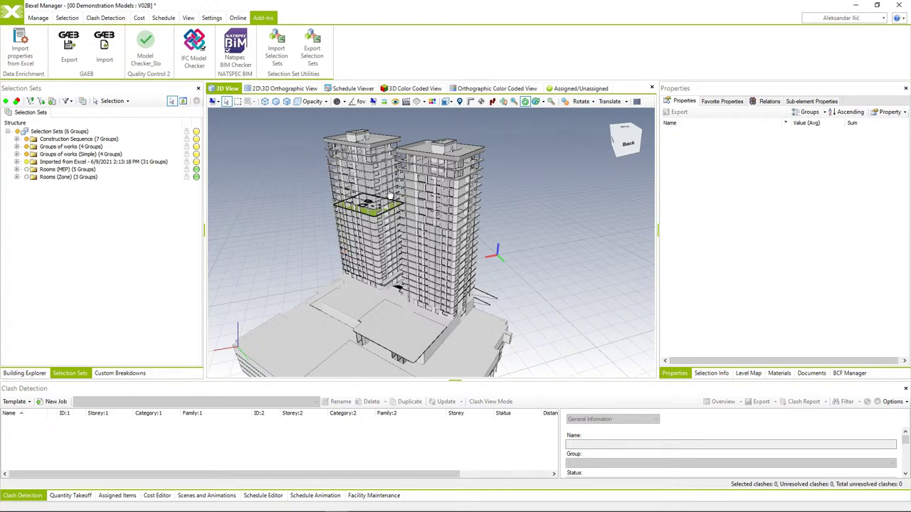
click(384, 155)
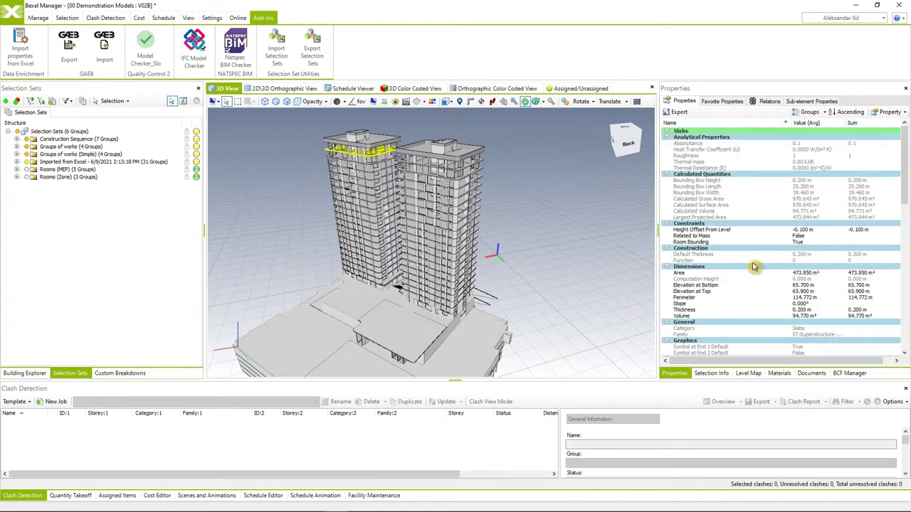
scroll(733, 268, down, 5)
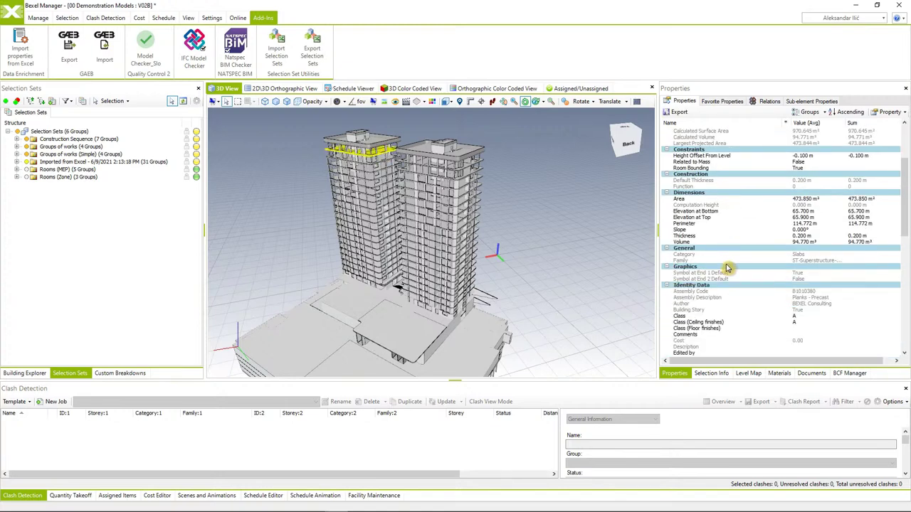
scroll(725, 268, down, 1)
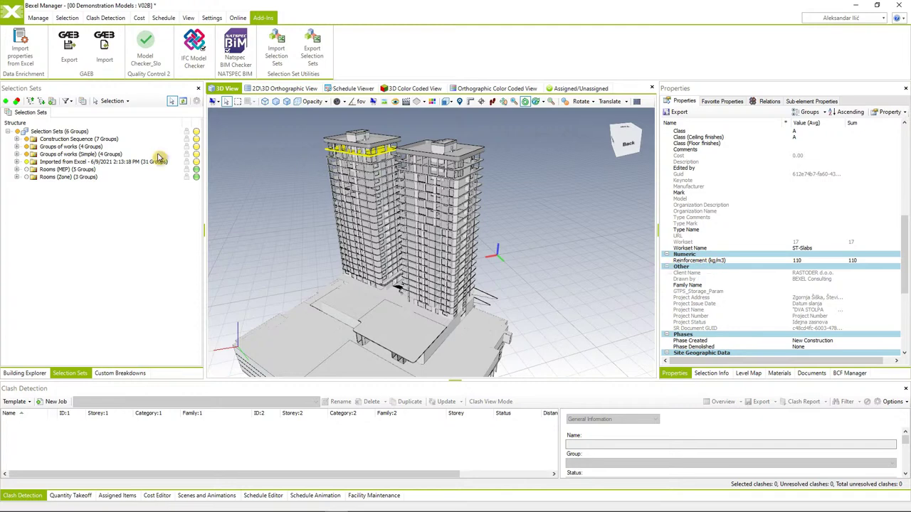
Step: Start a new property for all elements of the set imported from Excel: name Reinforcement Total, group General, type Mass
click(114, 163)
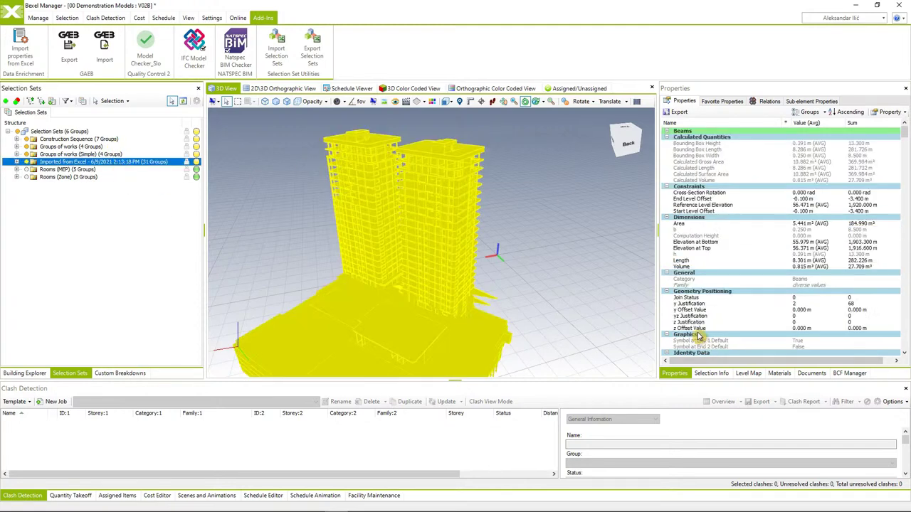
click(890, 113)
click(833, 122)
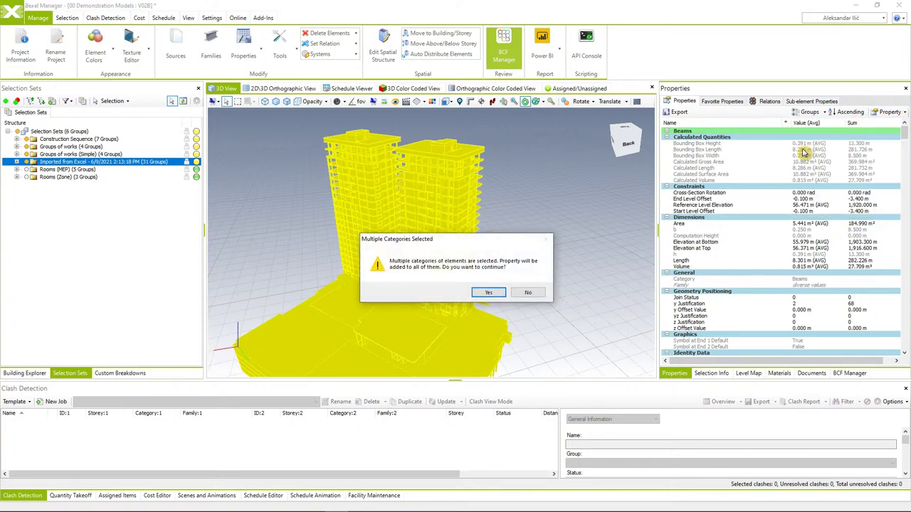
click(487, 293)
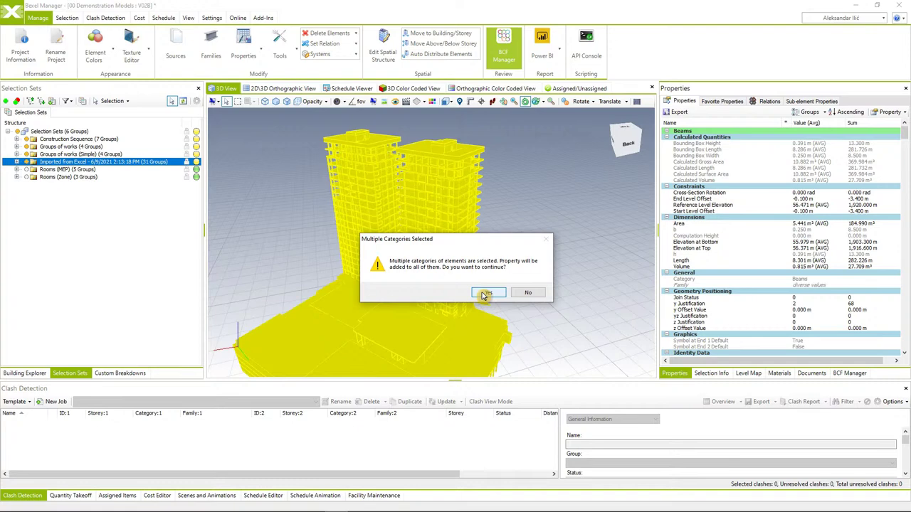
click(484, 293)
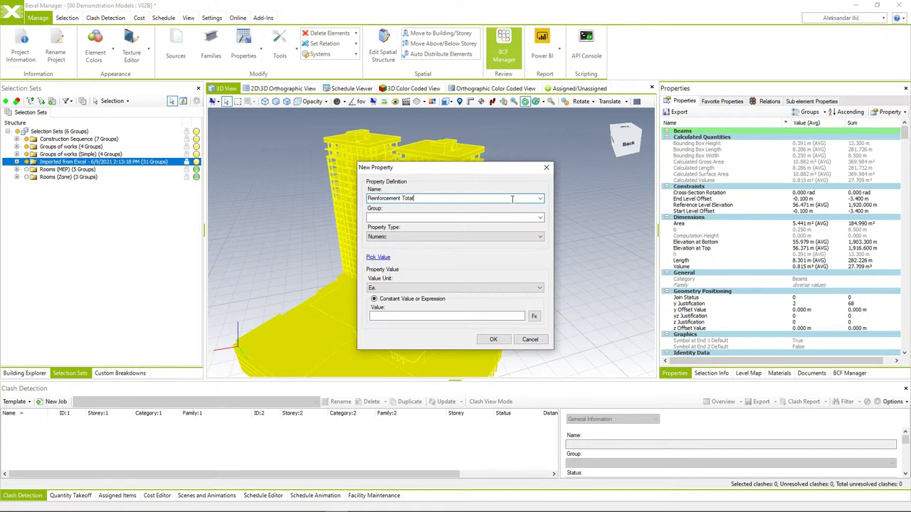
click(539, 218)
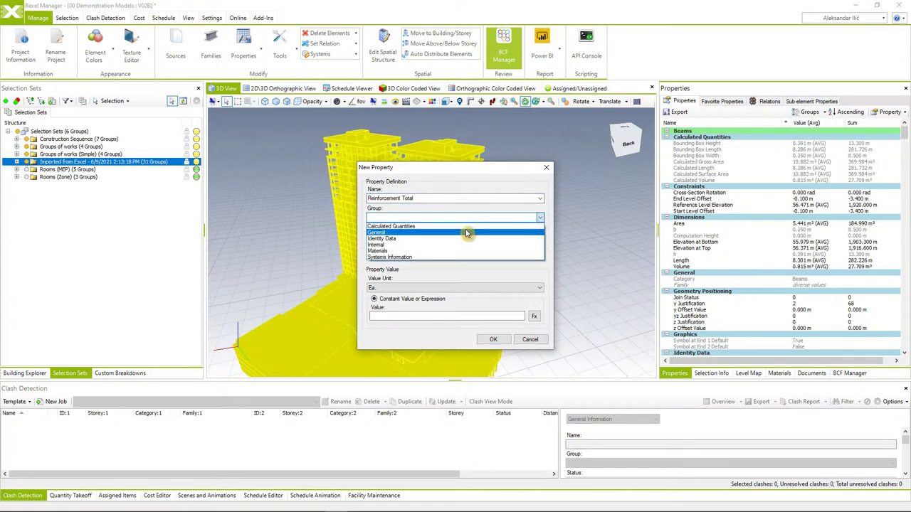
click(467, 234)
click(462, 238)
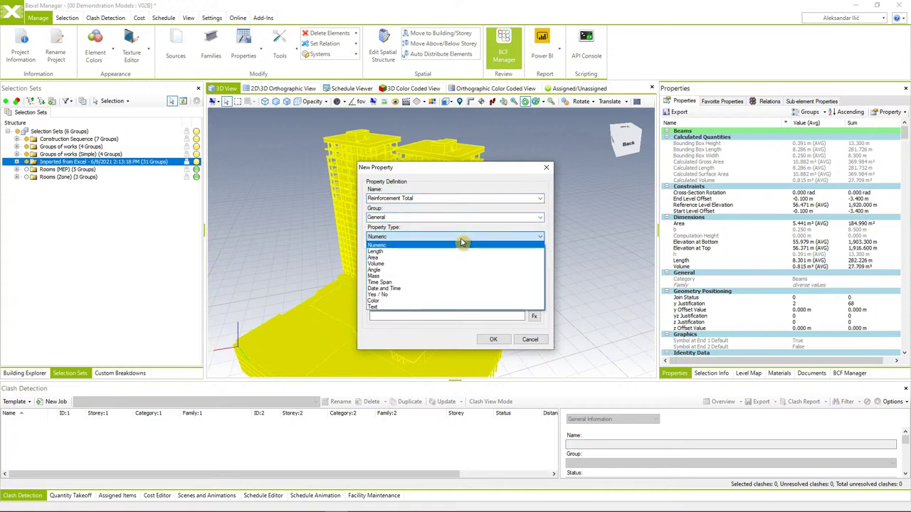
click(417, 277)
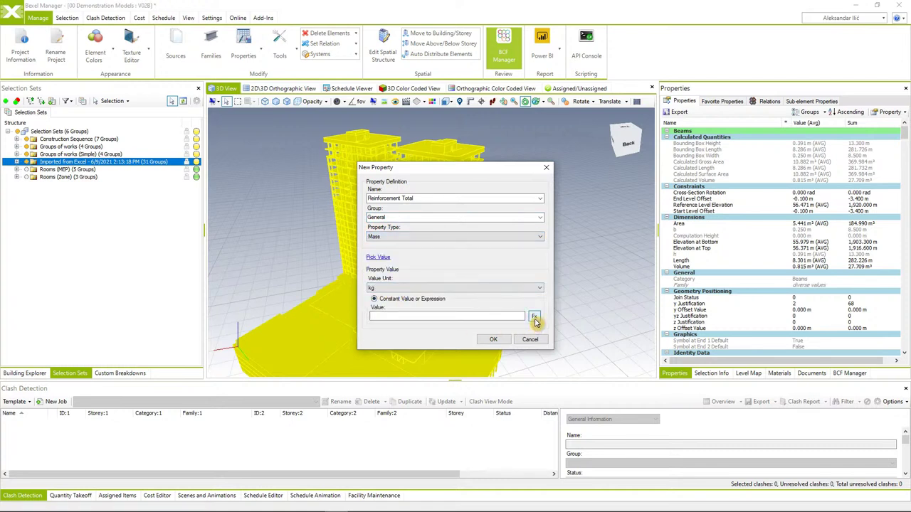
Step: Begin the property's value expression with the element property Reinforcement (kg/m3), showing all properties to find it
click(534, 318)
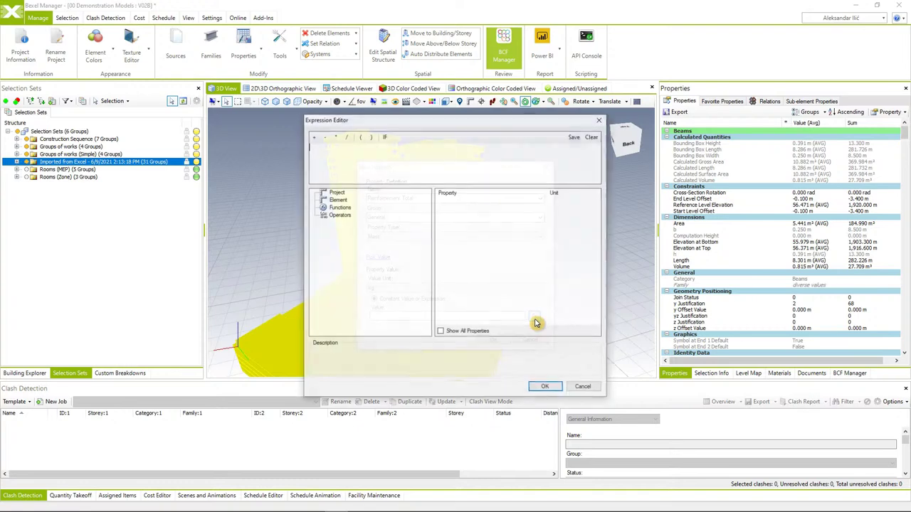
click(338, 200)
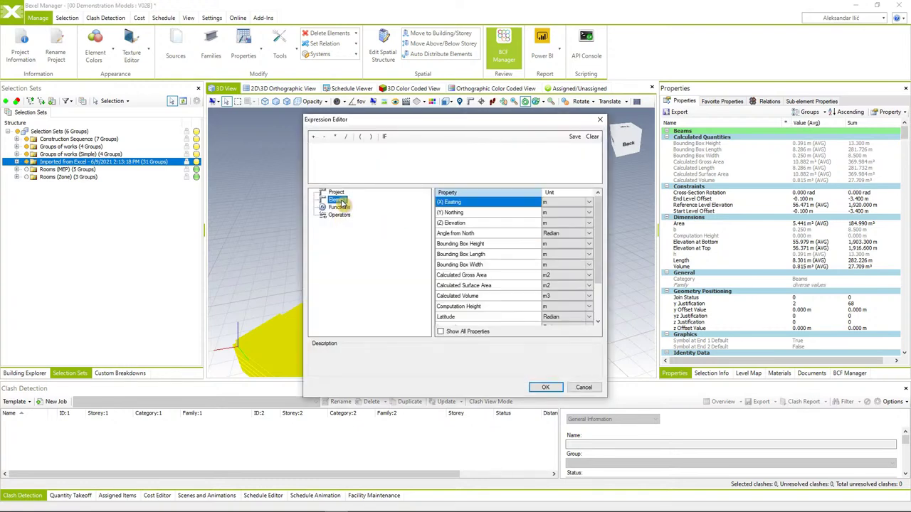
scroll(467, 270, down, 3)
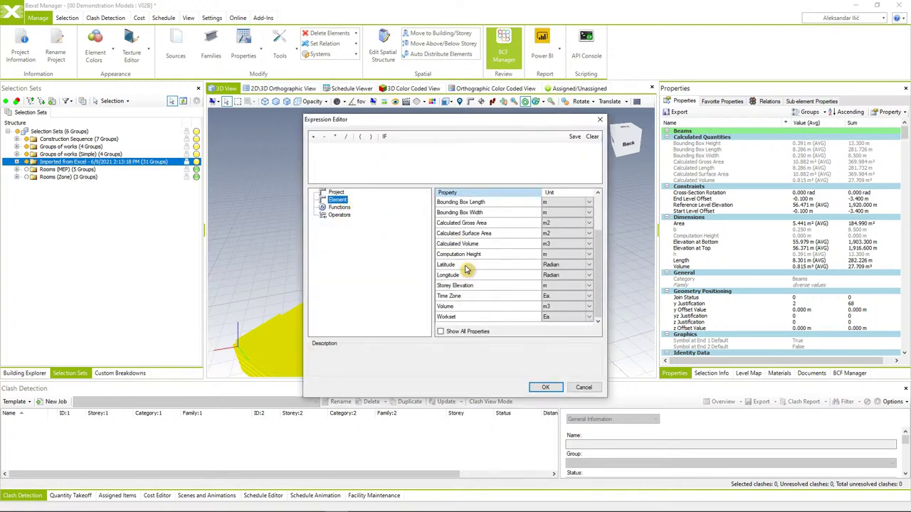
click(440, 333)
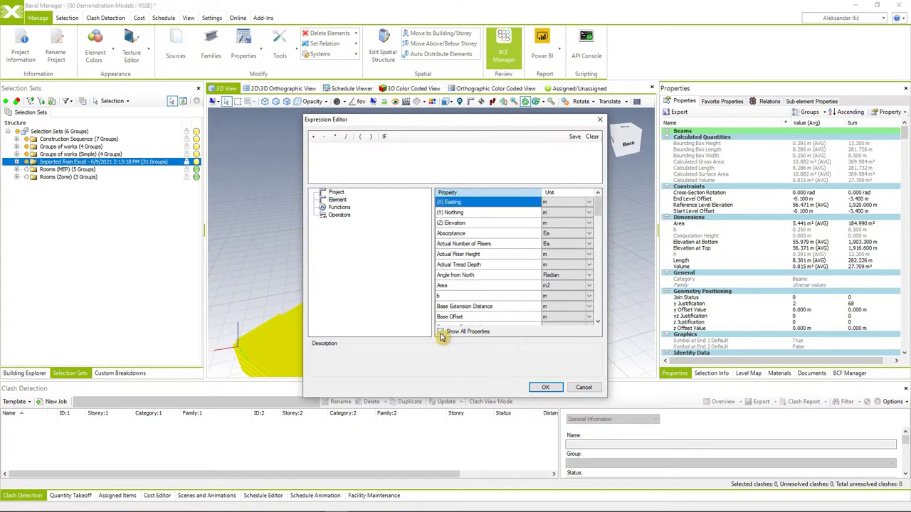
scroll(477, 264, down, 4)
scroll(477, 265, down, 8)
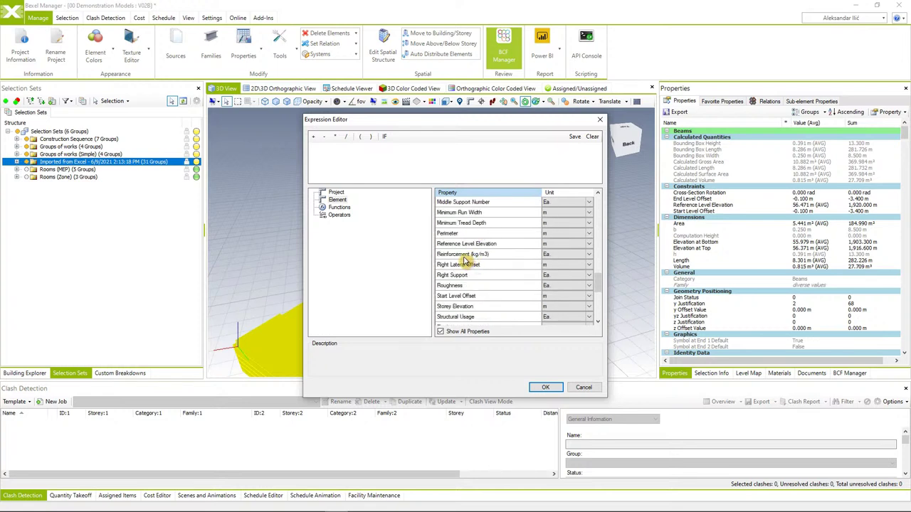
click(473, 254)
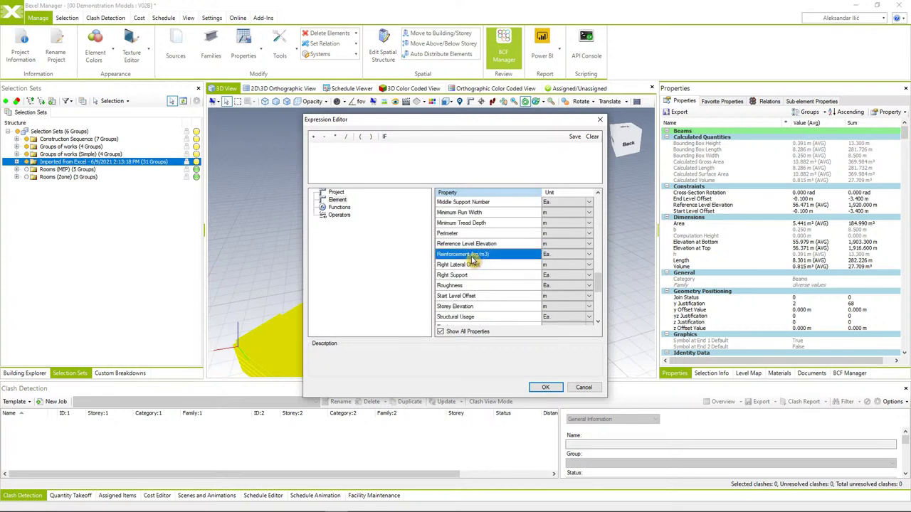
double_click(471, 257)
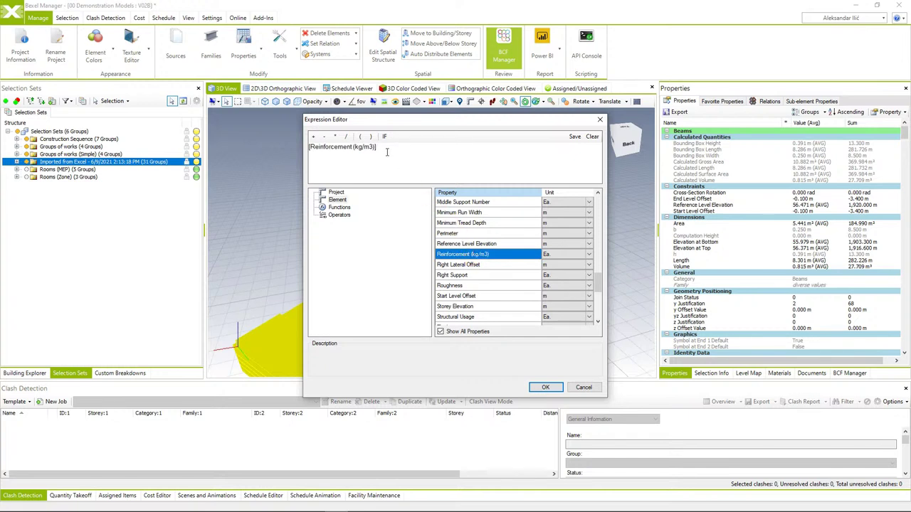
Step: Complete the expression as [Reinforcement (kg/m3)]*[Volume] and add the property to the selected elements
scroll(477, 285, down, 4)
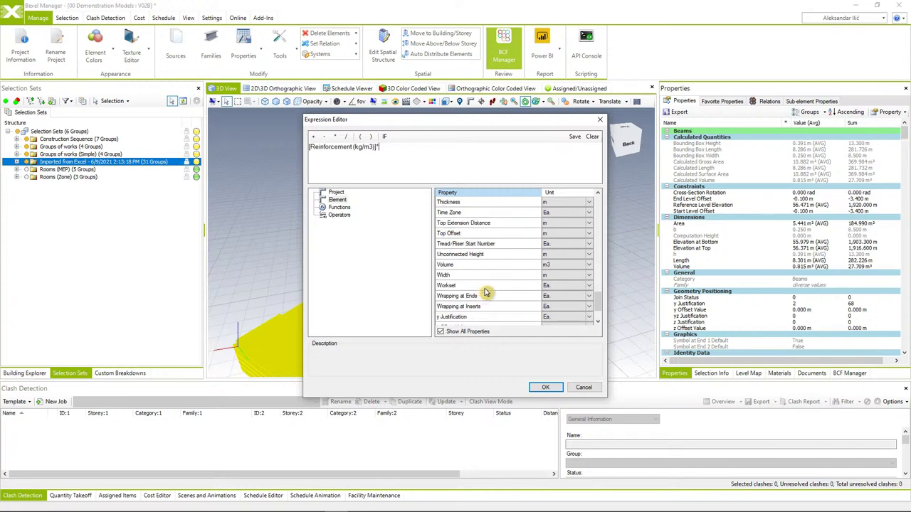
double_click(463, 255)
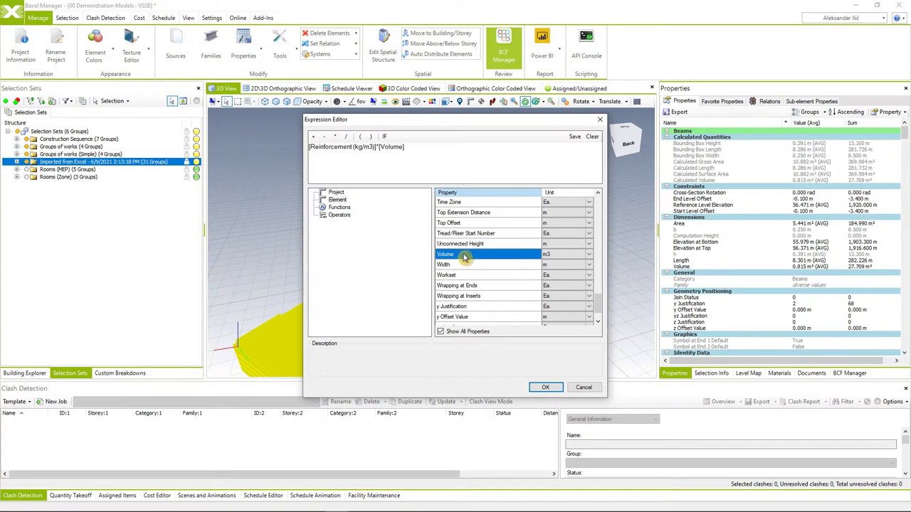
click(548, 388)
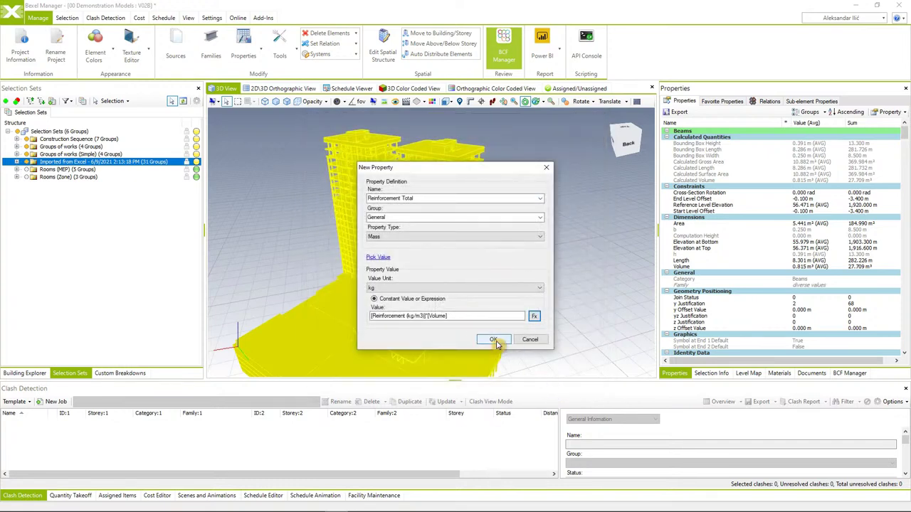
click(493, 340)
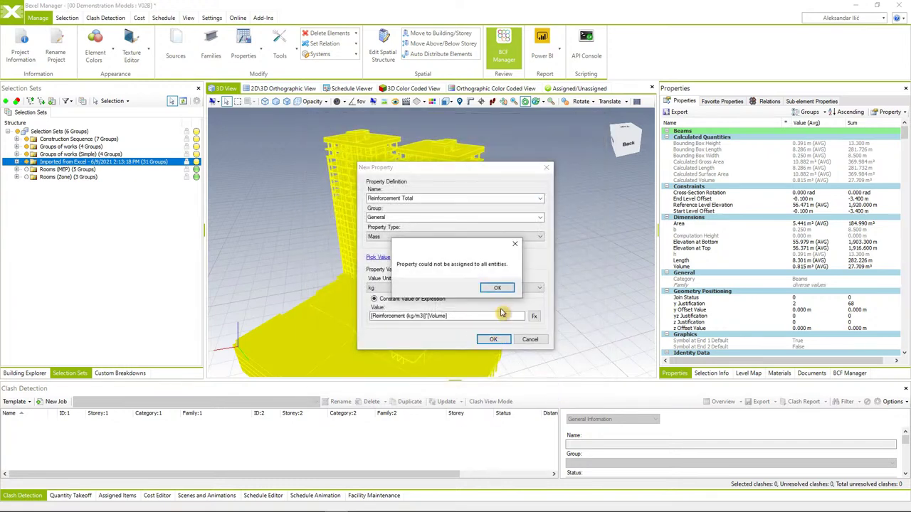
click(499, 290)
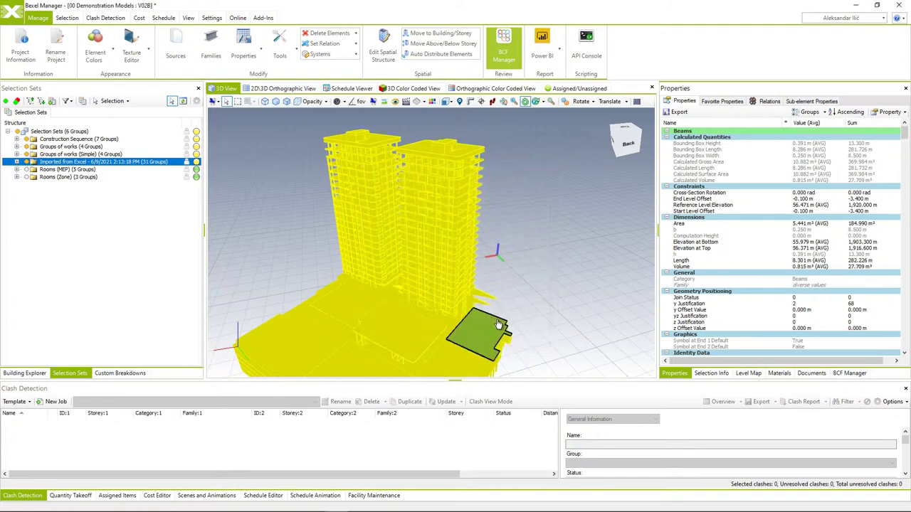
click(541, 314)
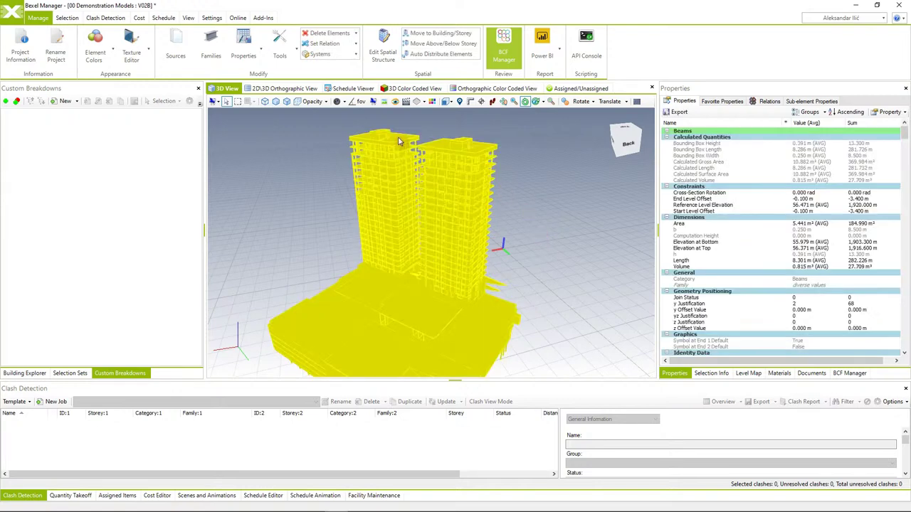
Step: Create a new custom breakdown of the model elements named Reinforcement Total
click(80, 101)
click(77, 112)
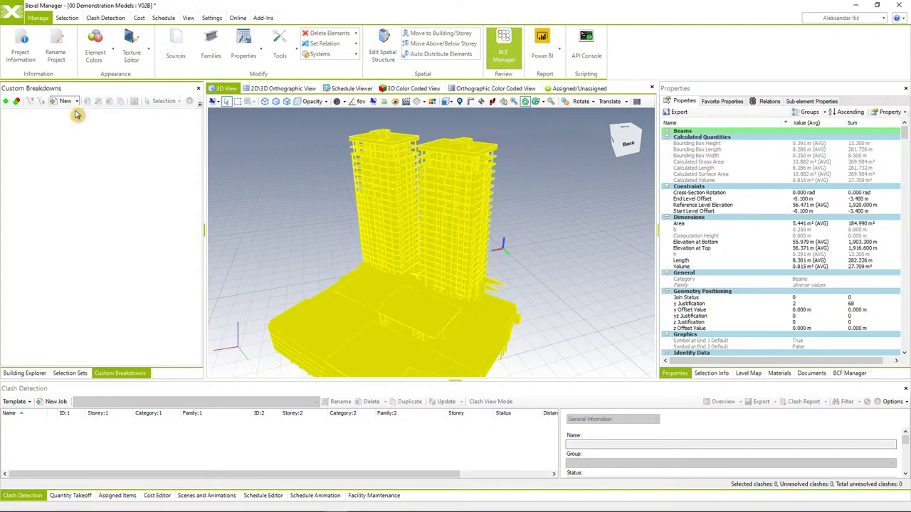
click(273, 126)
drag(275, 126, 144, 124)
text(Reinforcement Total)
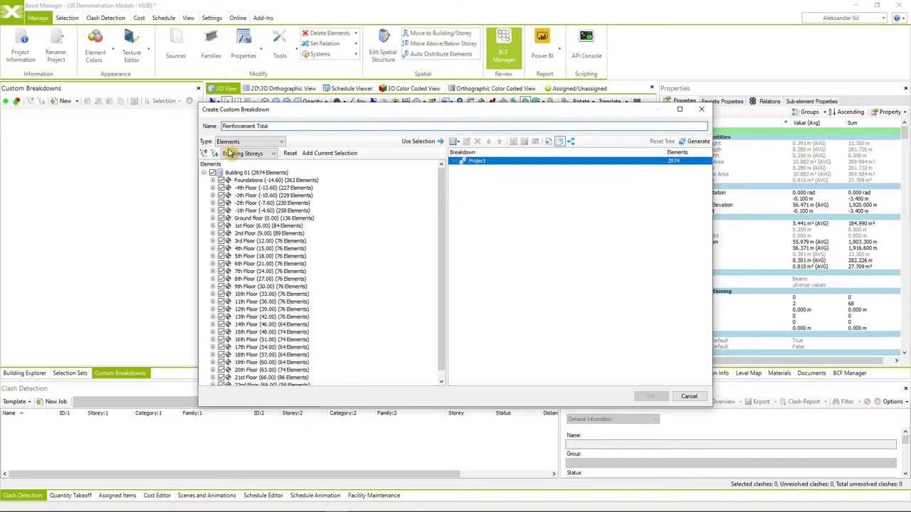
Step: Add a breakdown level that groups the project's elements by the property Reinforcement Total
click(457, 143)
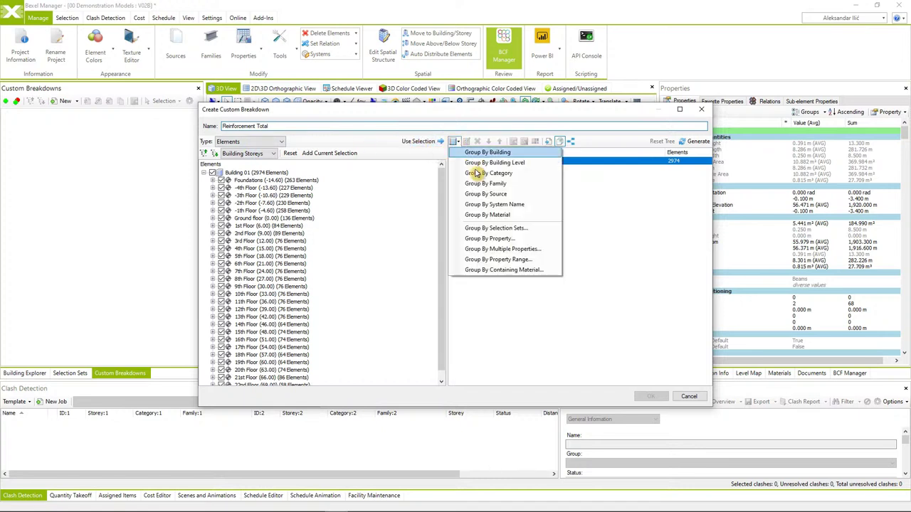
click(491, 239)
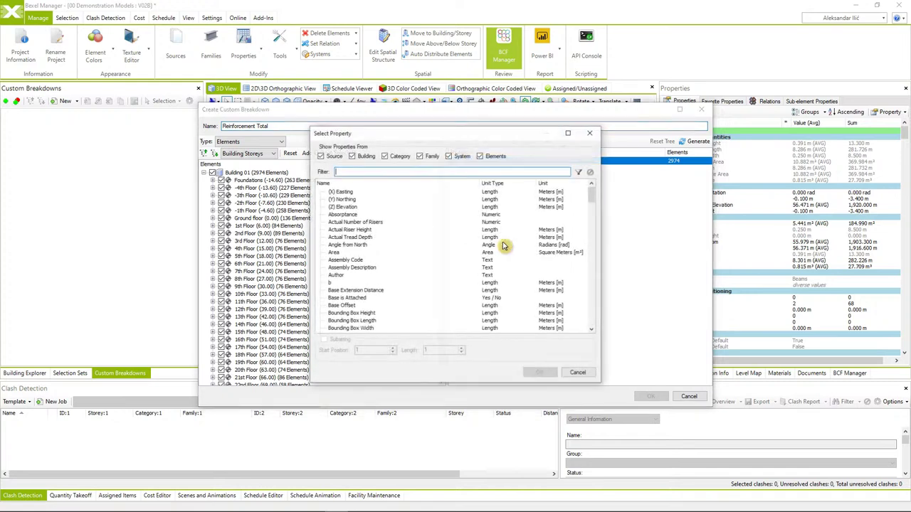
text(reinf)
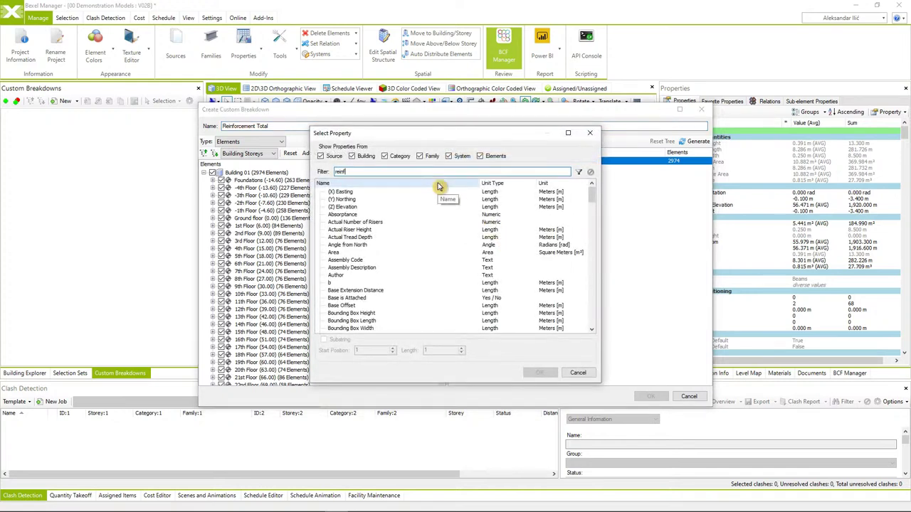
click(386, 200)
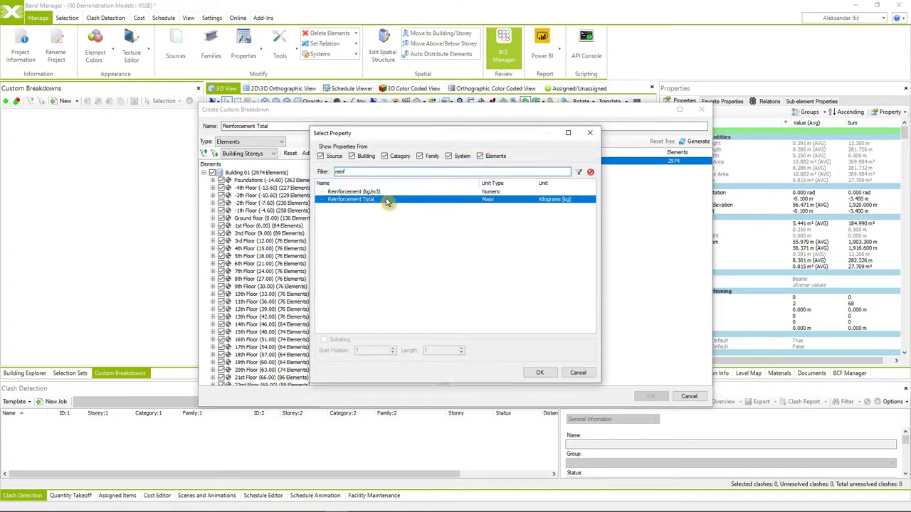
click(538, 373)
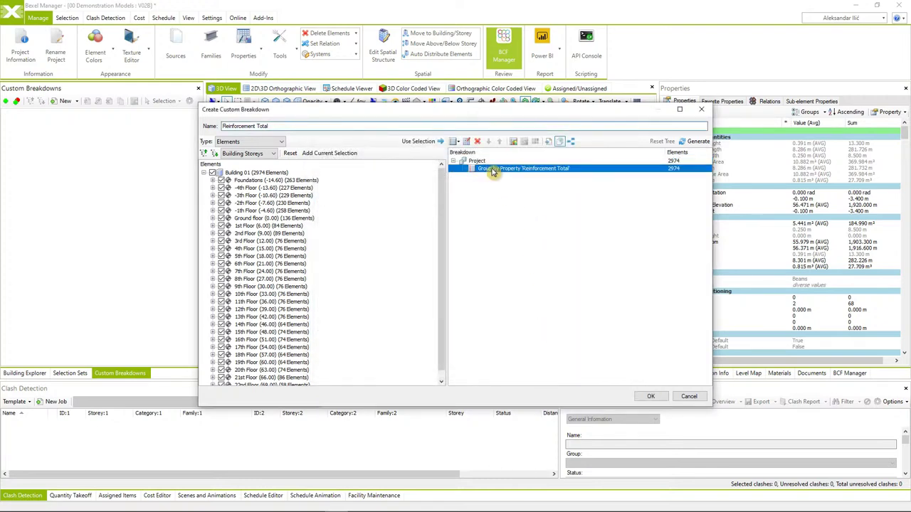
Step: Enable color coding for the Reinforcement Total grouping, create the breakdown and show the model in the 3D color coded view
click(513, 141)
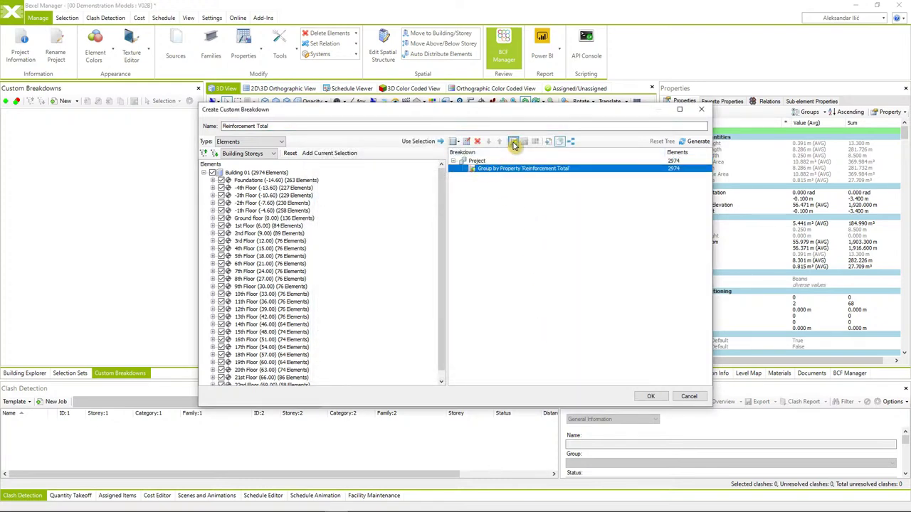
click(651, 398)
click(381, 120)
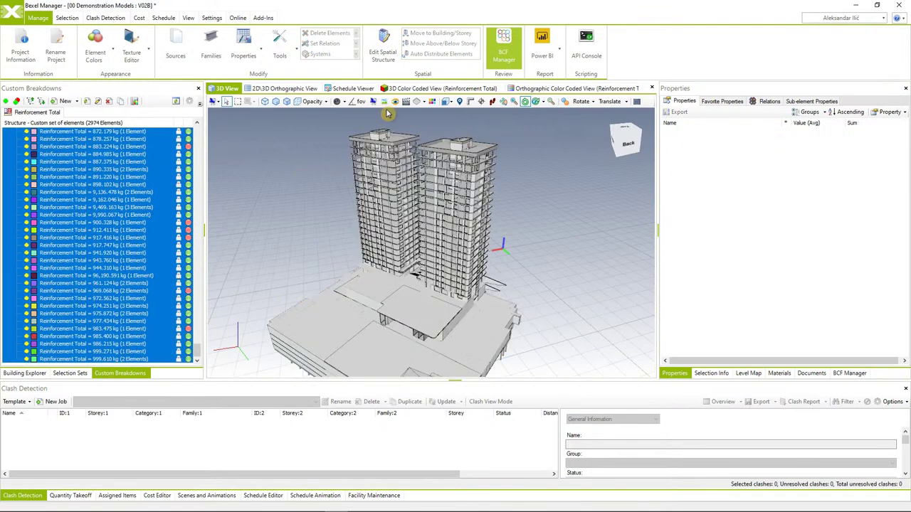
click(436, 88)
drag(457, 265, 463, 283)
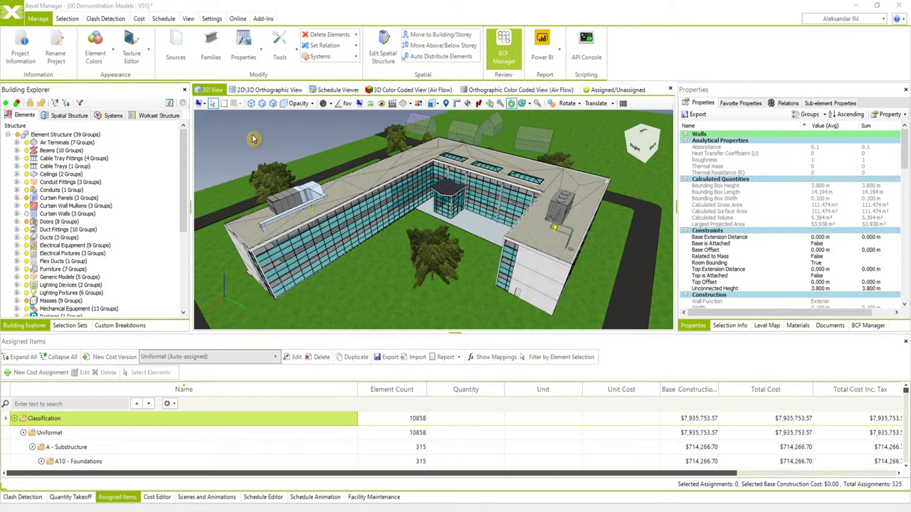
Step: Examine the Uniformat classification in the Cost Editor with all its levels expanded down to the cost items
click(157, 498)
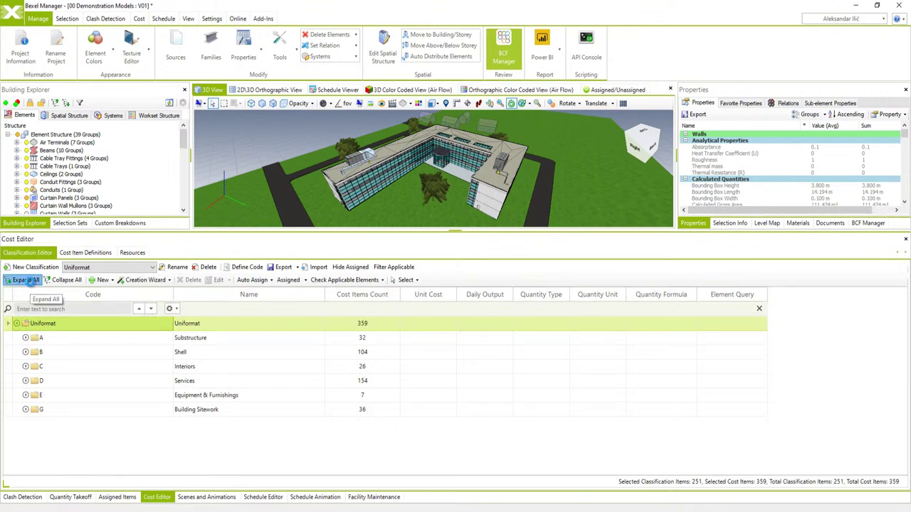
click(29, 279)
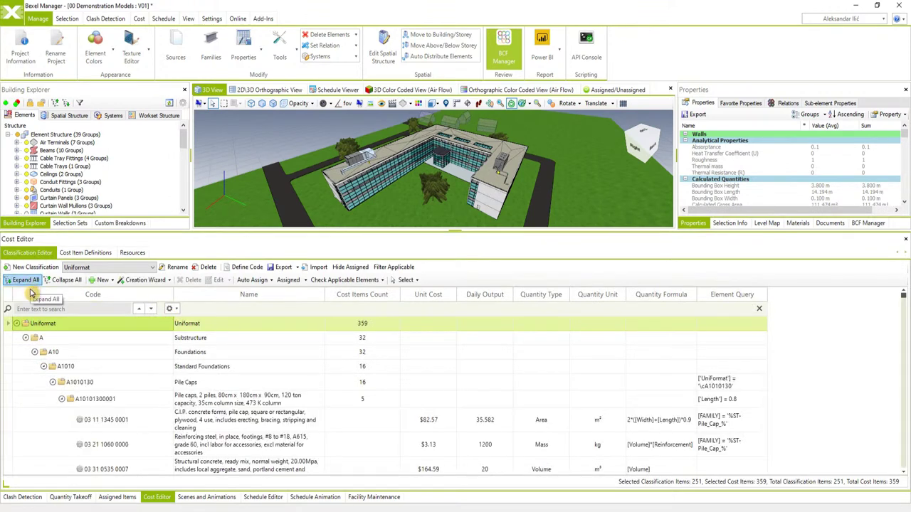
scroll(118, 386, down, 2)
scroll(117, 386, down, 1)
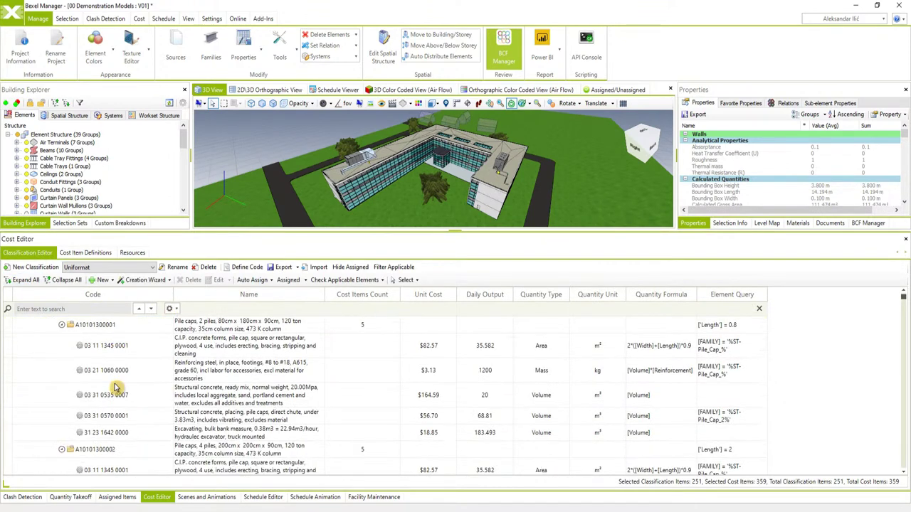
scroll(117, 387, up, 3)
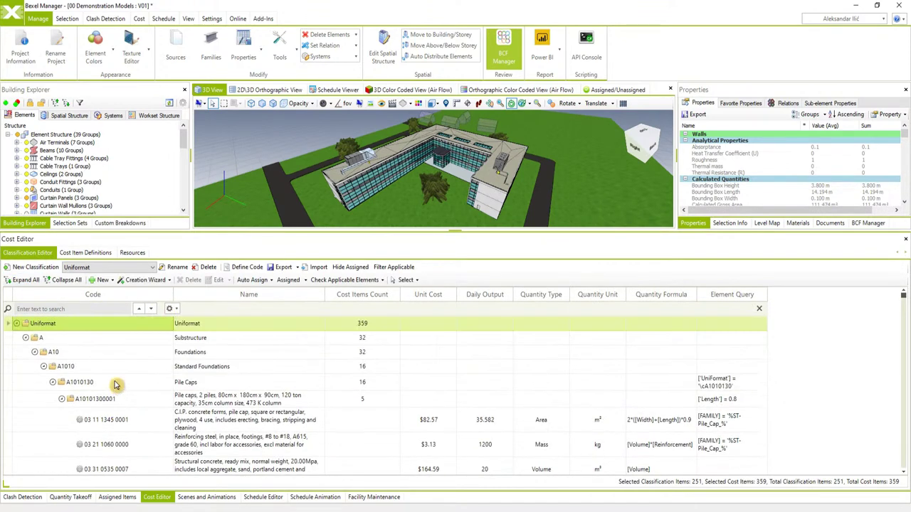
Step: Examine the labor resources and their unit costs, and return to the cost items of the Uniformat classification
click(131, 254)
scroll(160, 358, down, 1)
scroll(160, 357, down, 6)
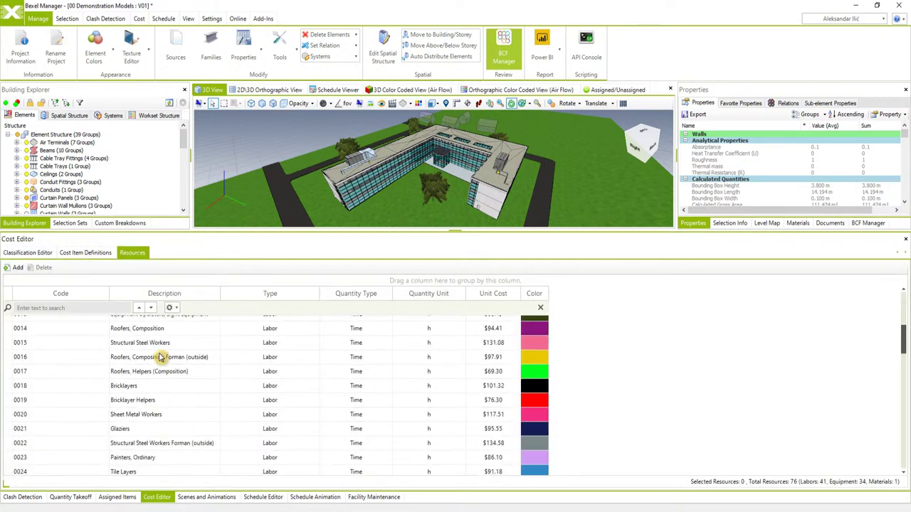
scroll(161, 357, up, 7)
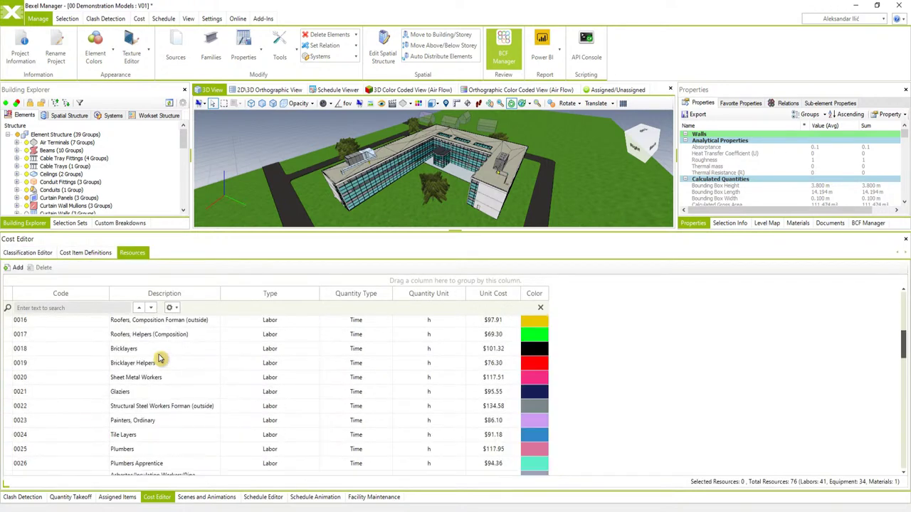
click(37, 253)
scroll(171, 401, down, 2)
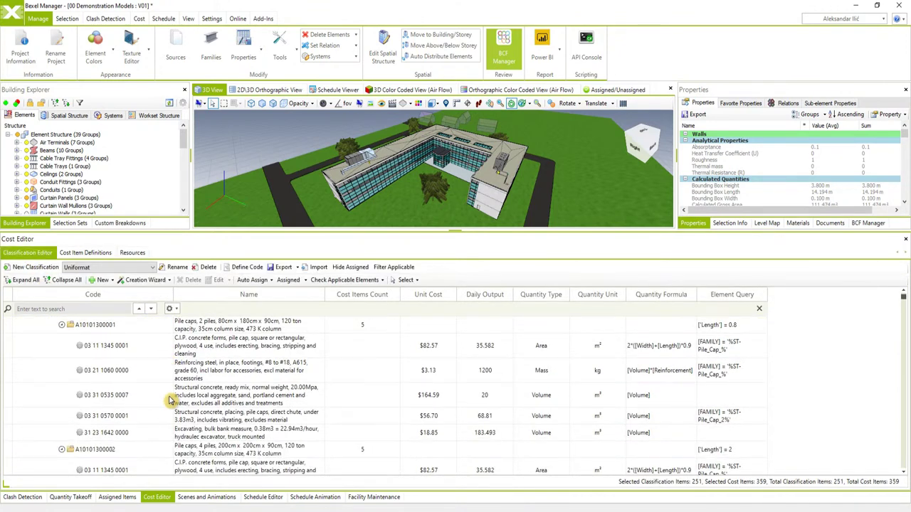
scroll(168, 400, up, 2)
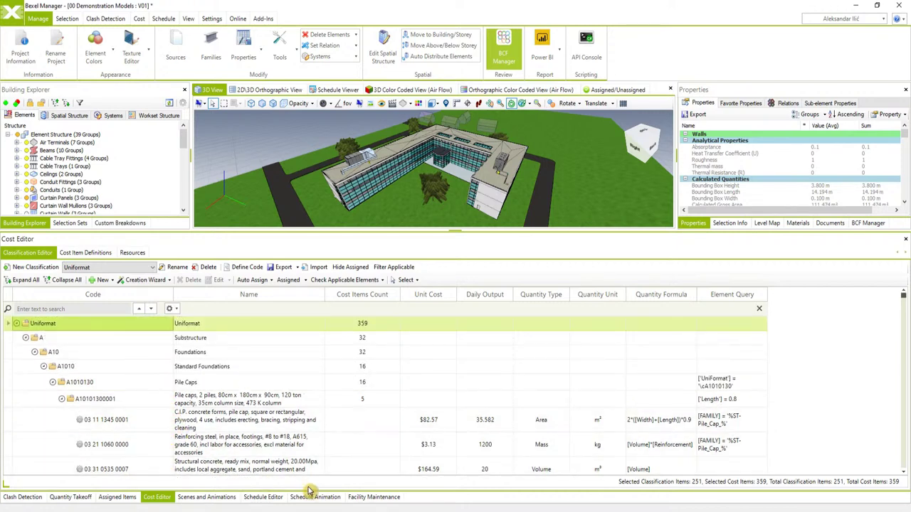
Step: Examine the Planned and Actual Uniformat Based 2 Levels schedules in the Schedule Editor with the date and cost columns exposed, ending on the Actual one
click(269, 497)
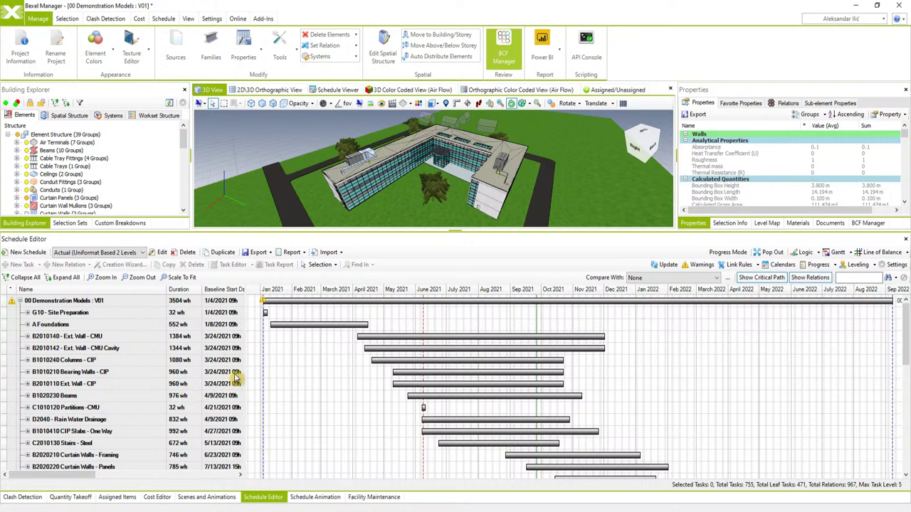
drag(245, 350, 543, 388)
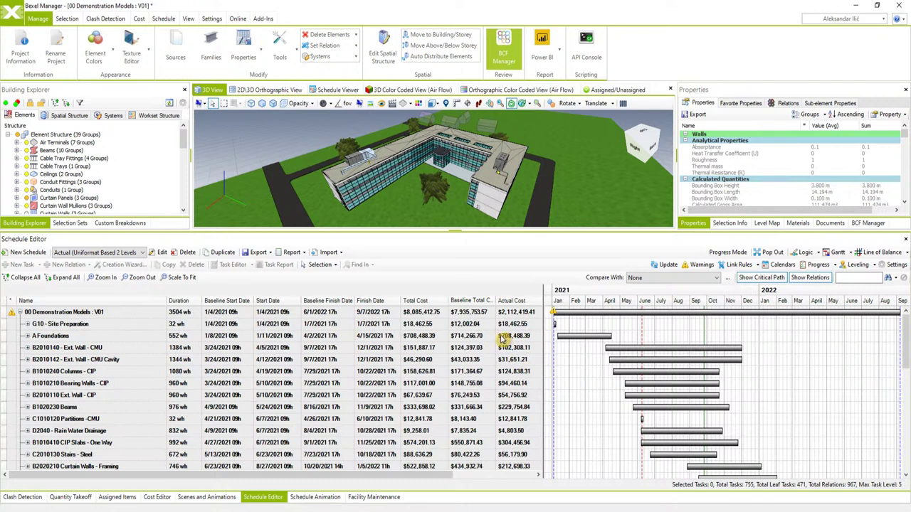
click(140, 253)
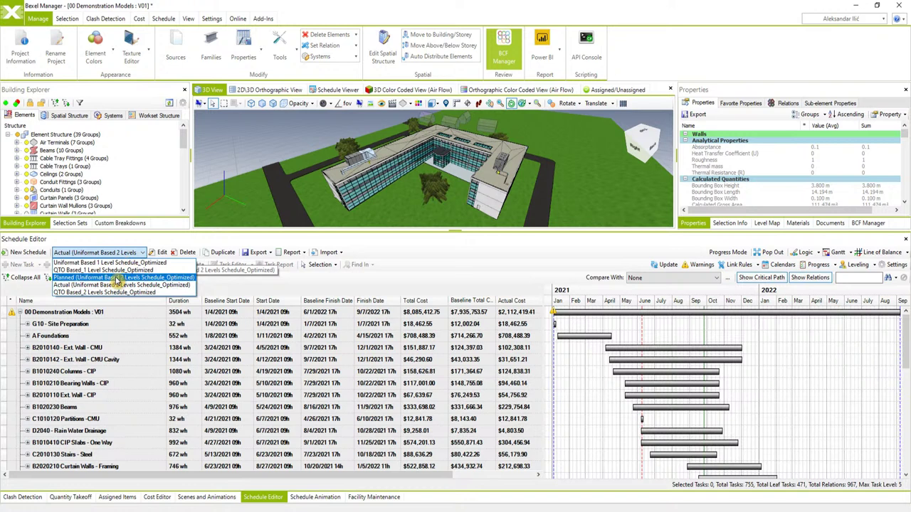
click(116, 277)
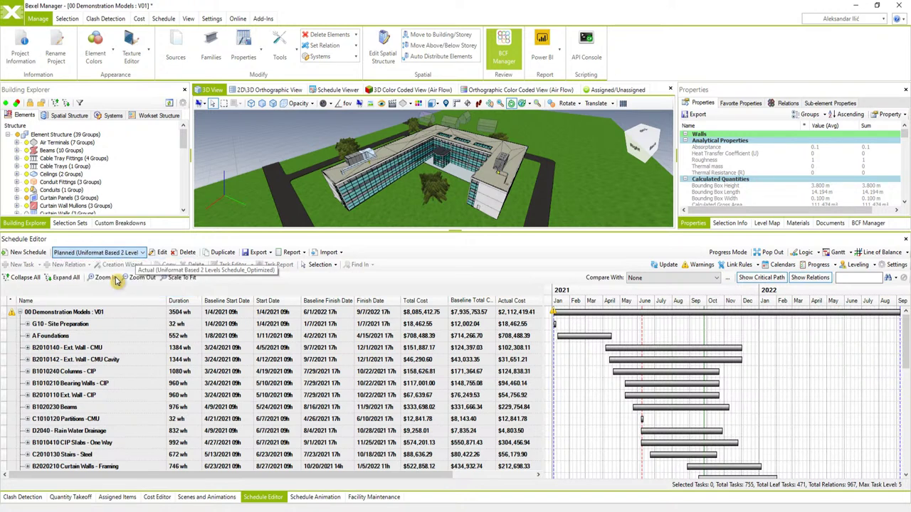
click(118, 254)
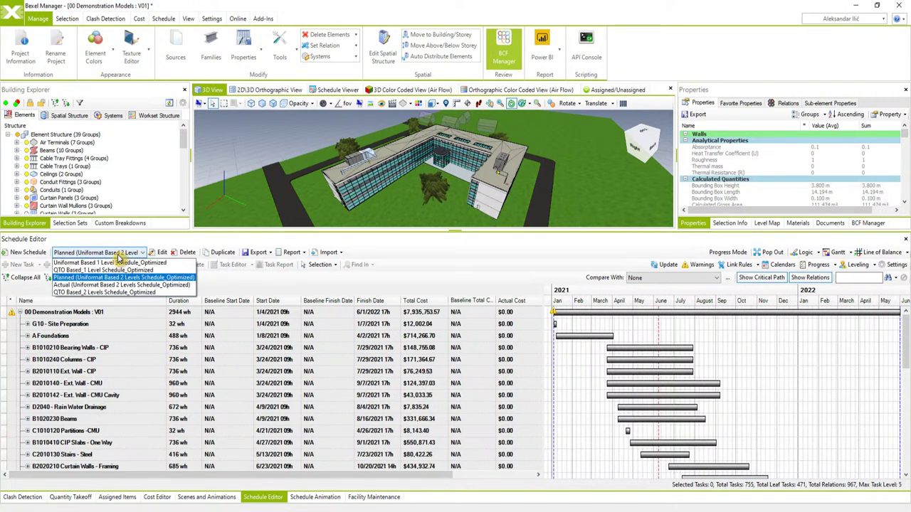
click(100, 286)
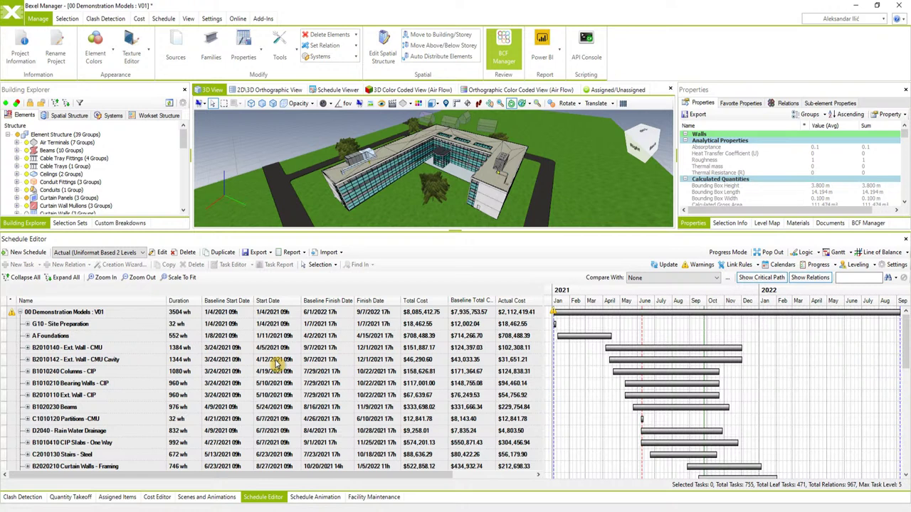
Step: Enlarge the 3D view and open the Schedule Cost and Dates script in the API console, widening its script list
drag(303, 230, 300, 339)
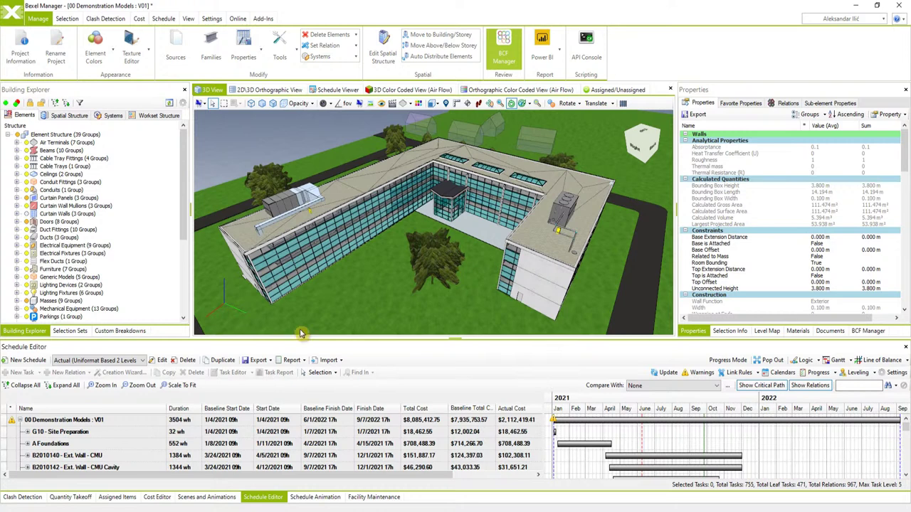
click(290, 165)
click(586, 44)
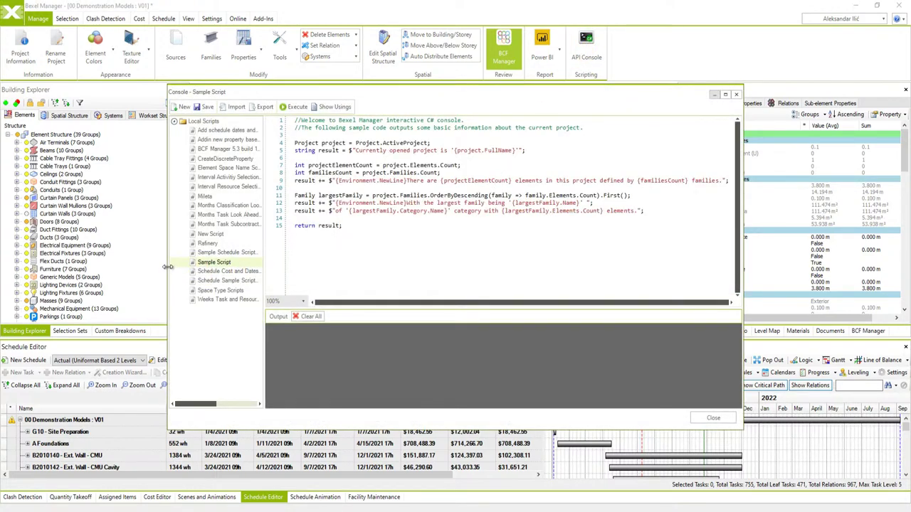
drag(167, 269, 121, 269)
drag(226, 269, 278, 274)
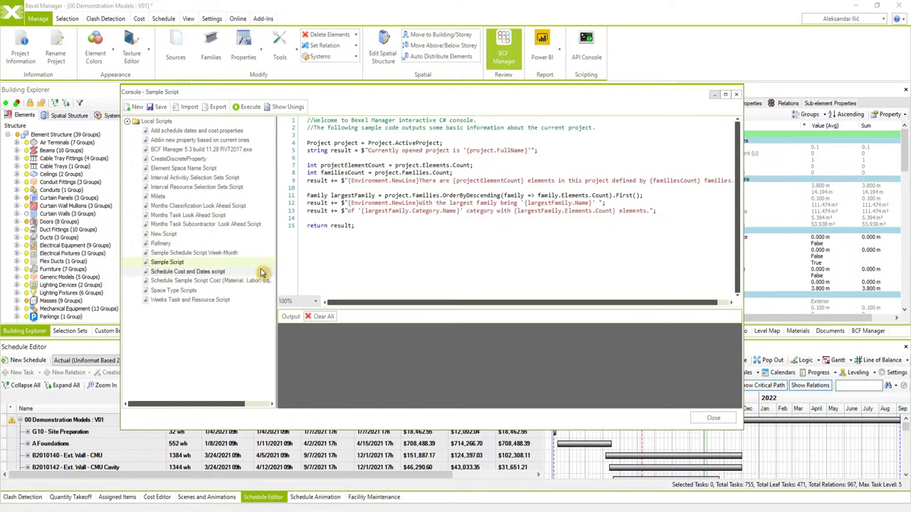
click(219, 273)
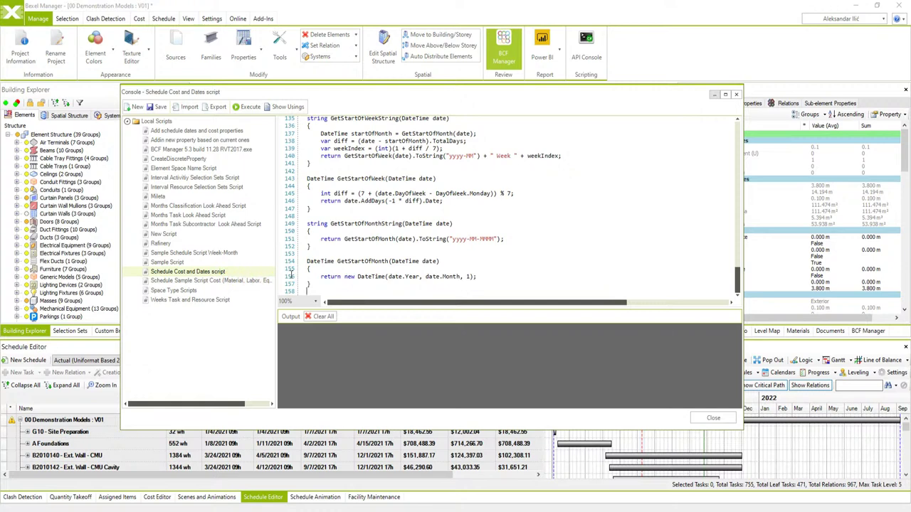
Step: Read through the Schedule Cost and Dates script, from the property name constants to the week and month helper functions
scroll(344, 275, up, 5)
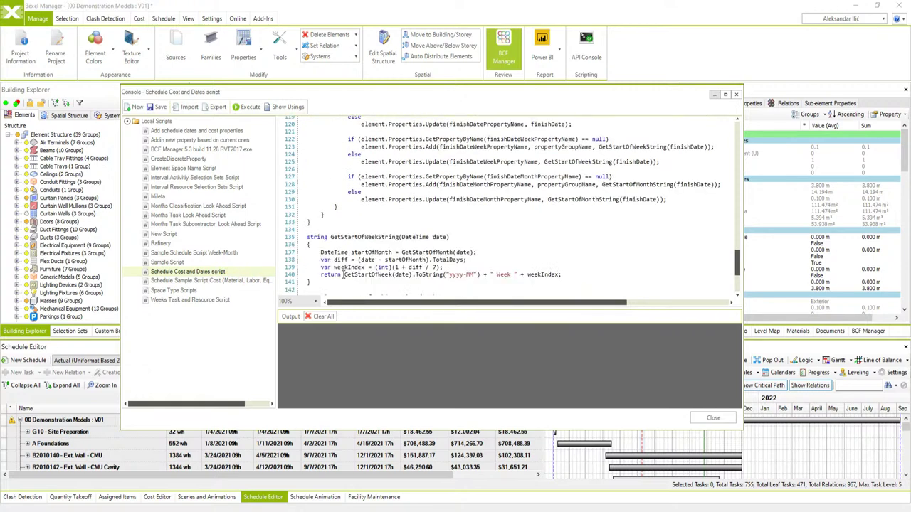
scroll(343, 275, up, 5)
scroll(344, 275, up, 20)
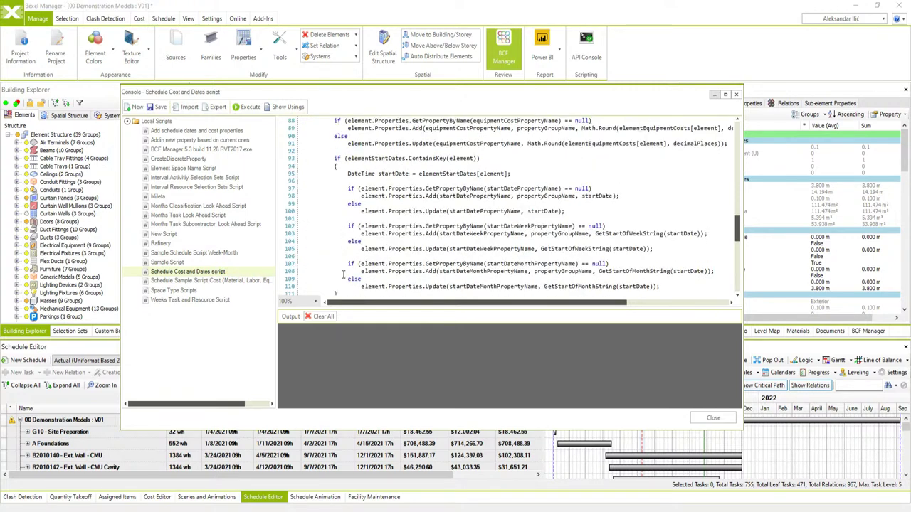
scroll(343, 274, up, 5)
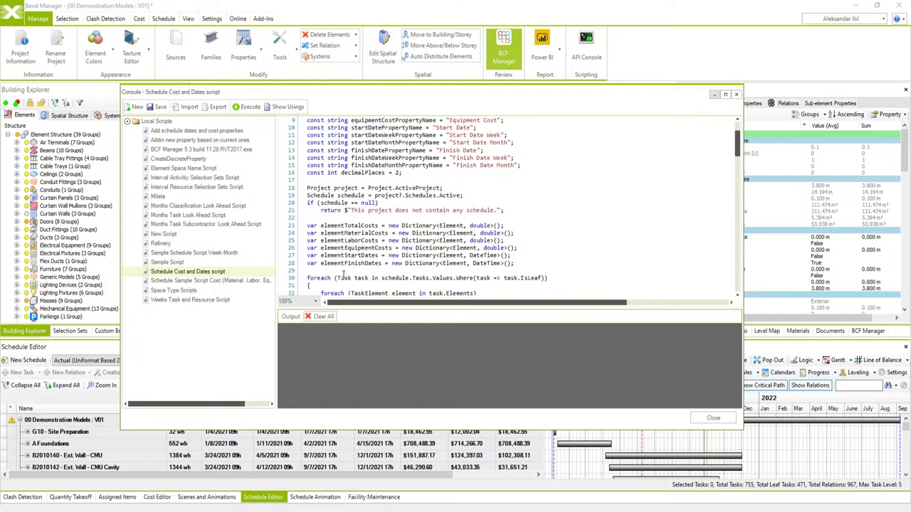
scroll(401, 245, up, 3)
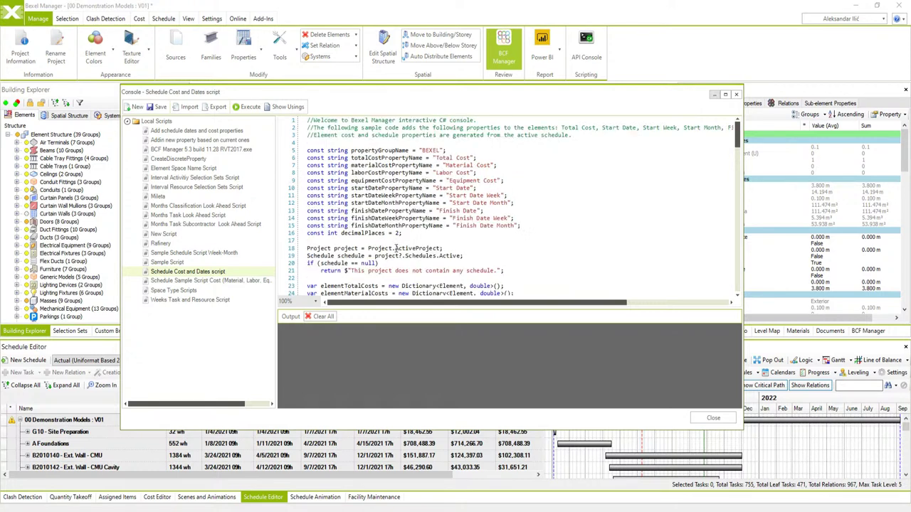
scroll(432, 153, down, 6)
scroll(436, 160, up, 6)
scroll(432, 190, down, 10)
scroll(432, 191, down, 10)
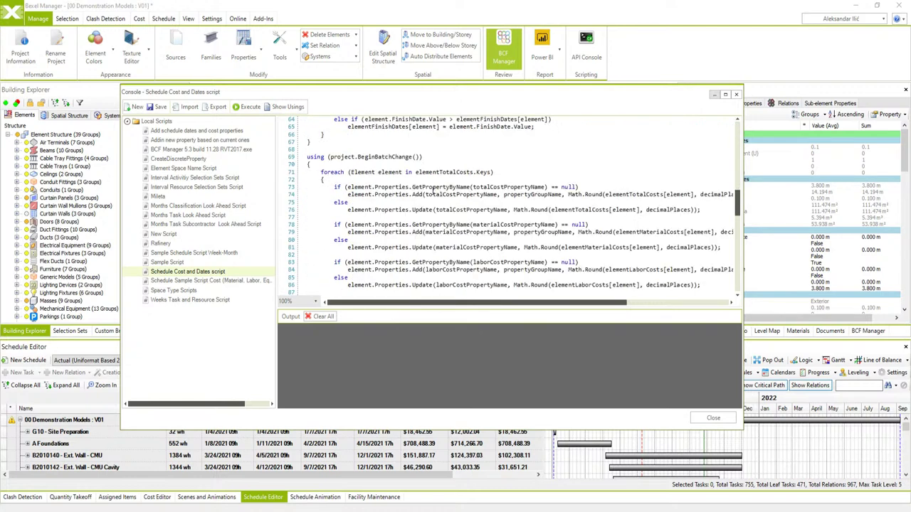
scroll(432, 190, down, 10)
scroll(432, 191, down, 10)
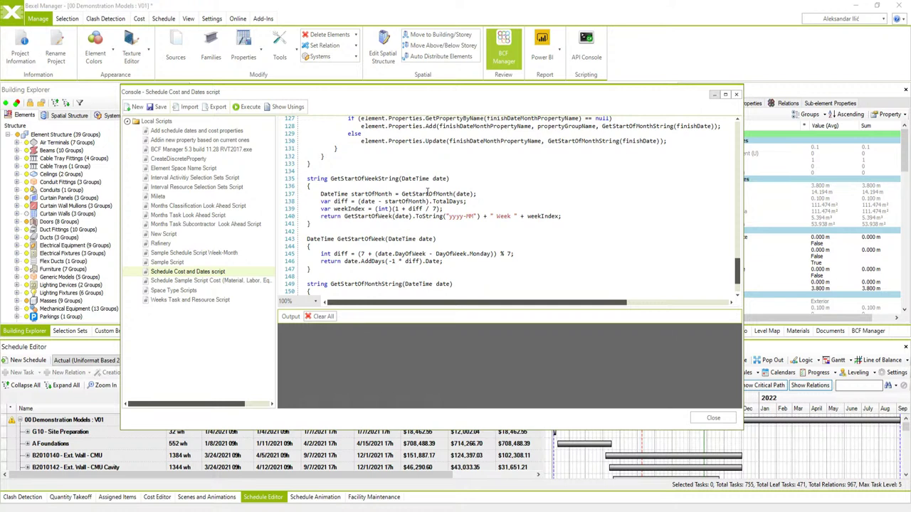
scroll(469, 218, down, 3)
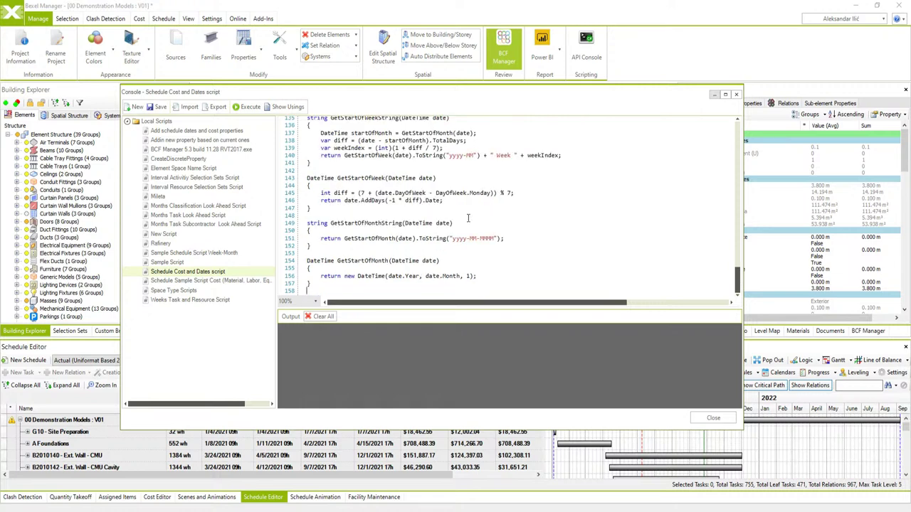
scroll(468, 218, up, 5)
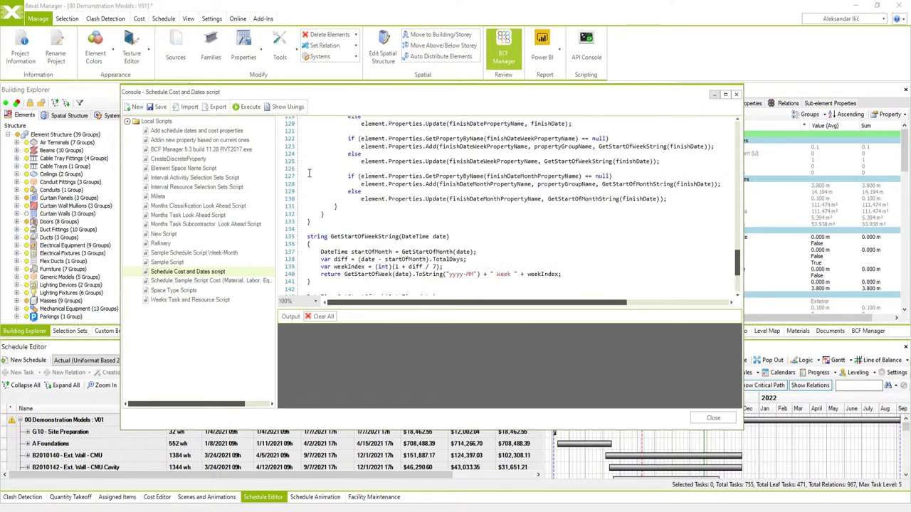
Step: Execute the Schedule Cost and Dates script and inspect the BEXEL properties of a roof and a curtain panel
click(246, 107)
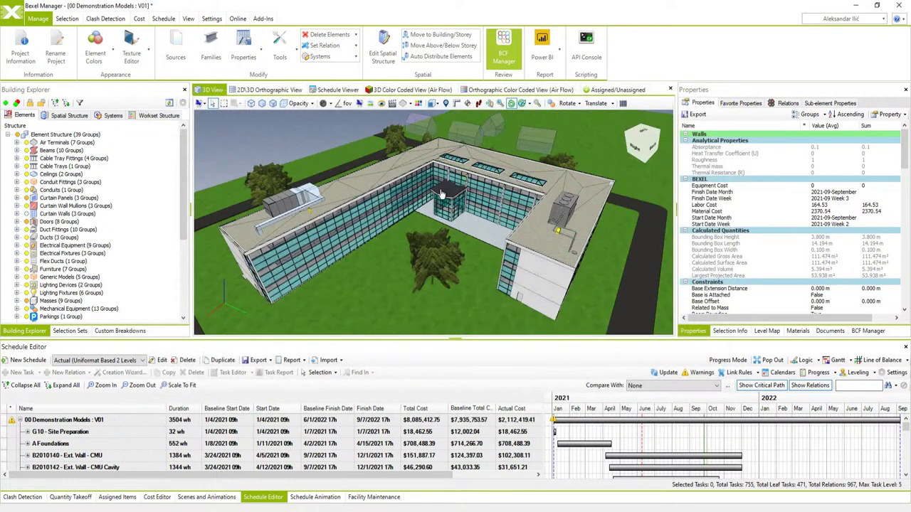
click(347, 194)
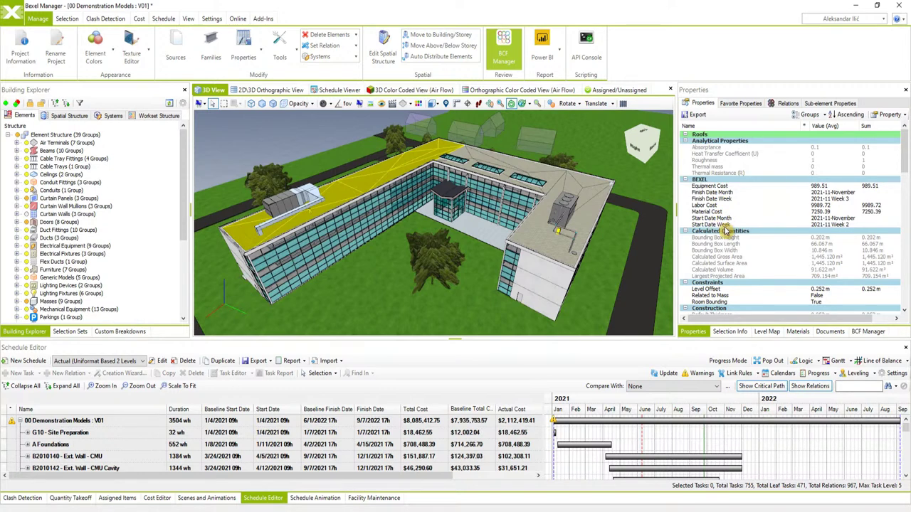
click(387, 202)
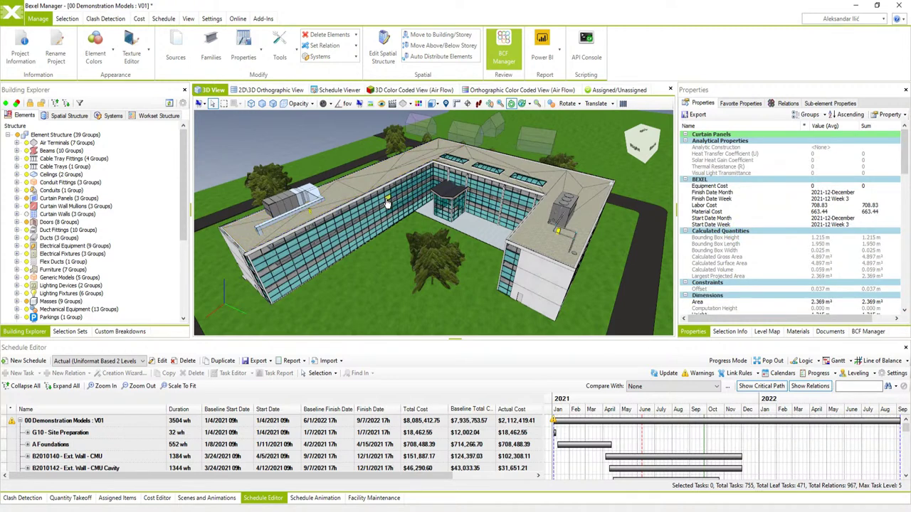
click(378, 222)
click(246, 147)
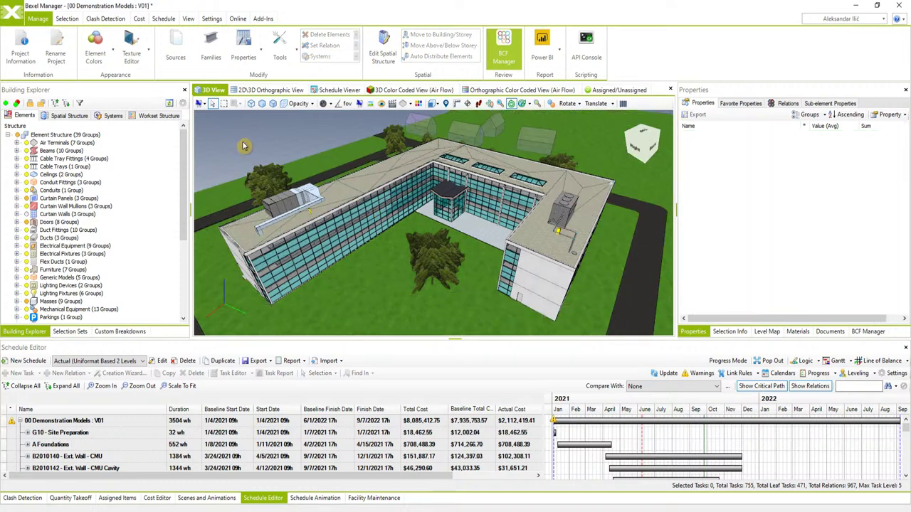
Step: Start a blank custom breakdown named Group by Weeks and use the elements of Building 01 for its project level
click(121, 332)
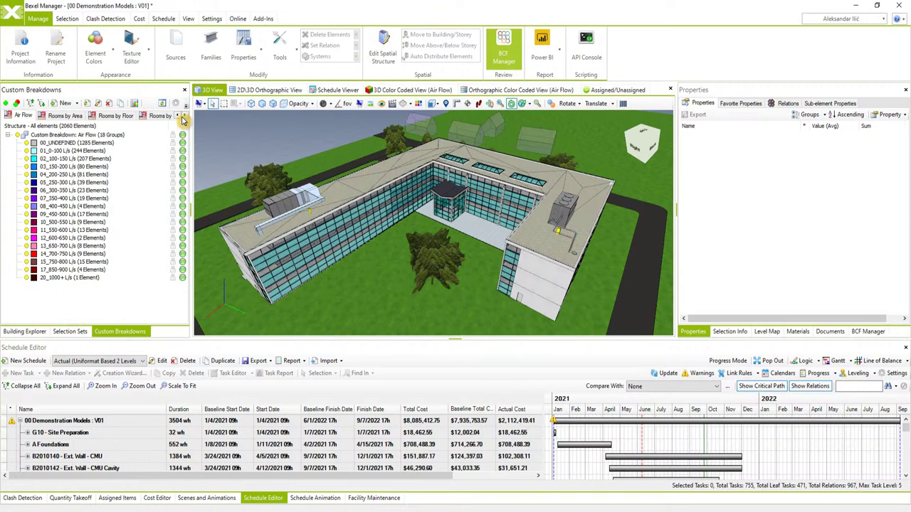
click(185, 116)
click(184, 116)
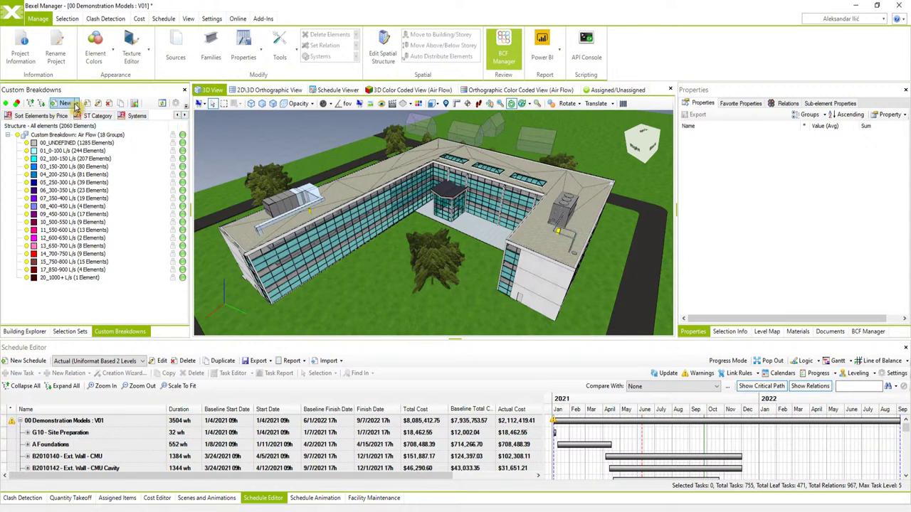
click(78, 112)
click(82, 105)
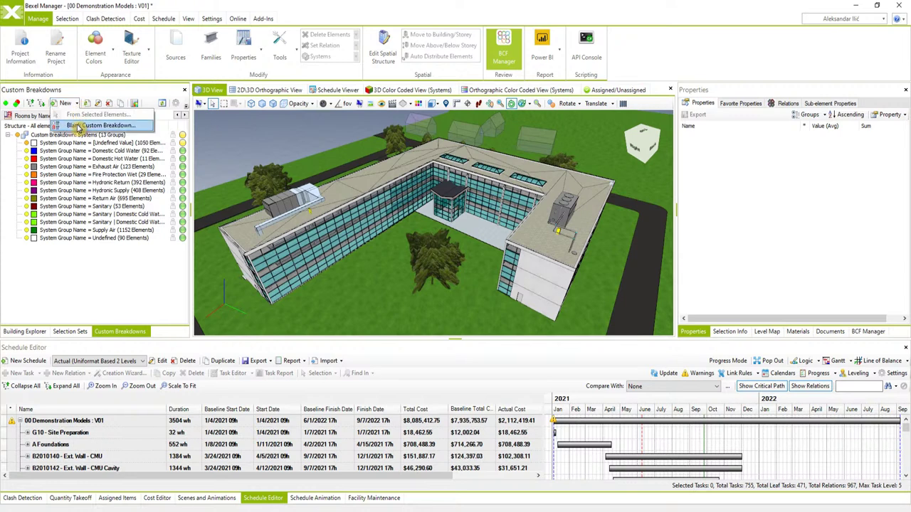
click(79, 126)
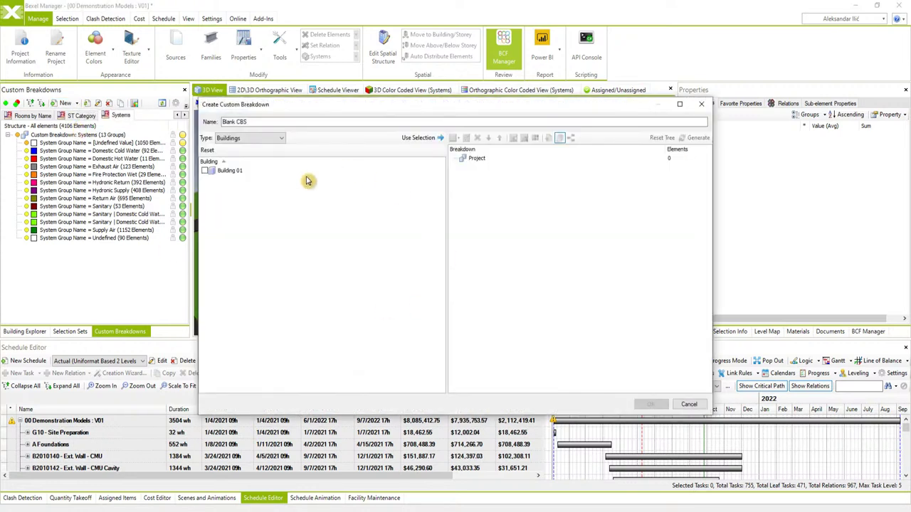
click(206, 171)
drag(246, 122, 217, 123)
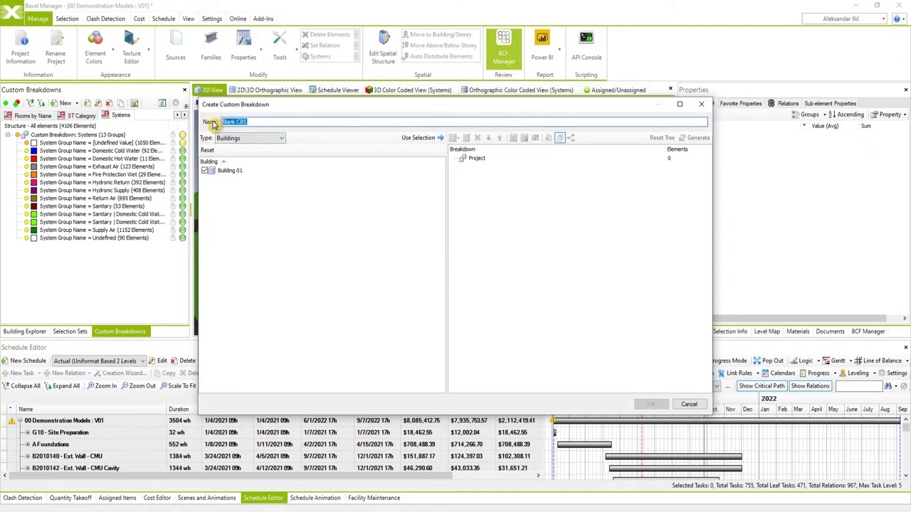
text(Group by Weeks)
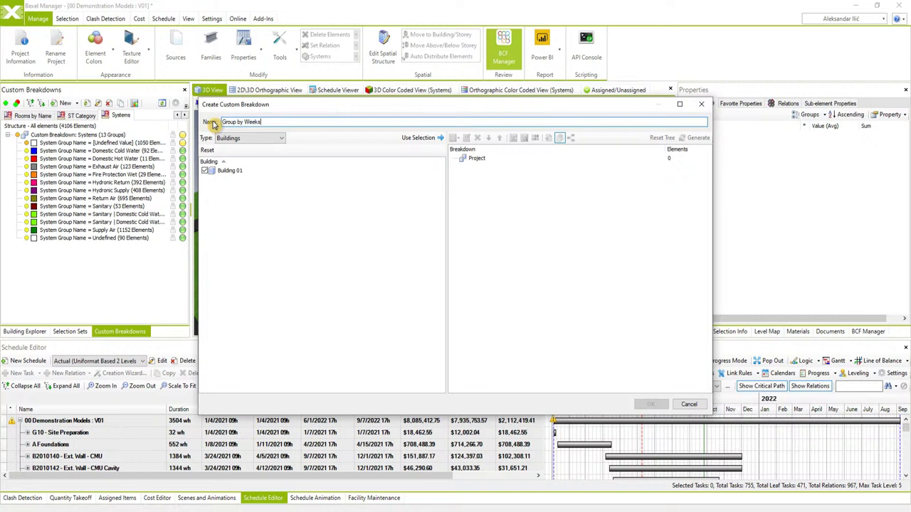
click(420, 138)
Step: Add a group-by-property rule on Start Date Week to the breakdown and create it
click(457, 138)
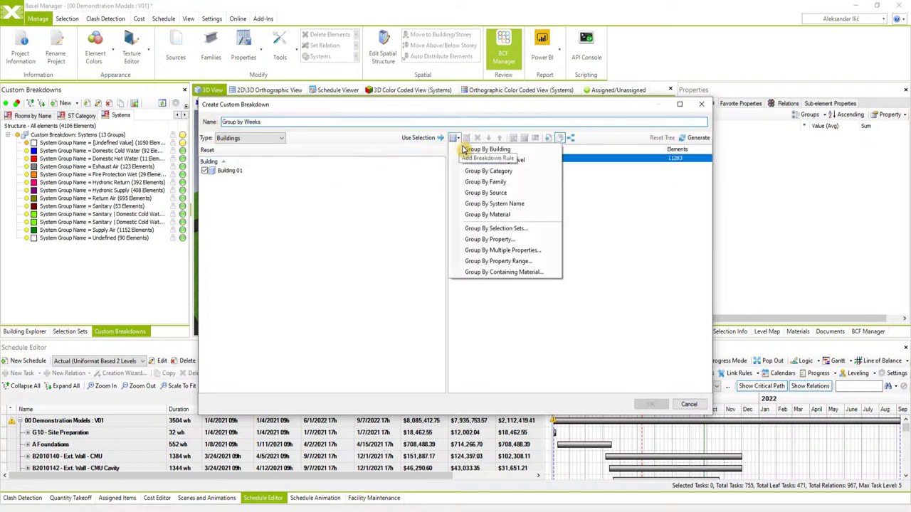
click(510, 241)
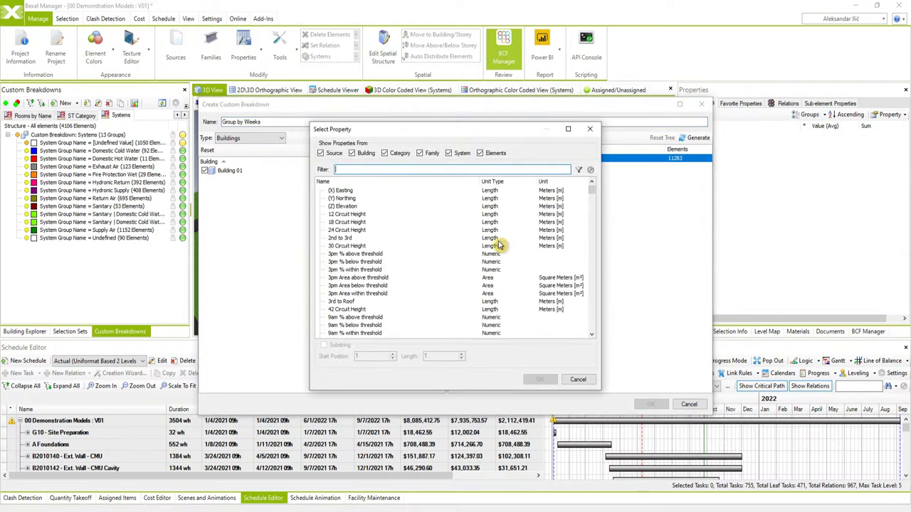
text(week)
key(Return)
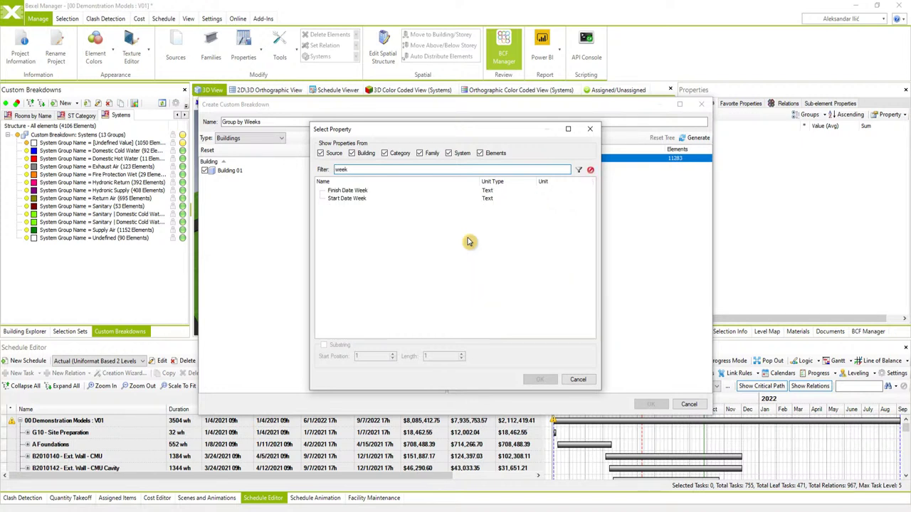
click(360, 199)
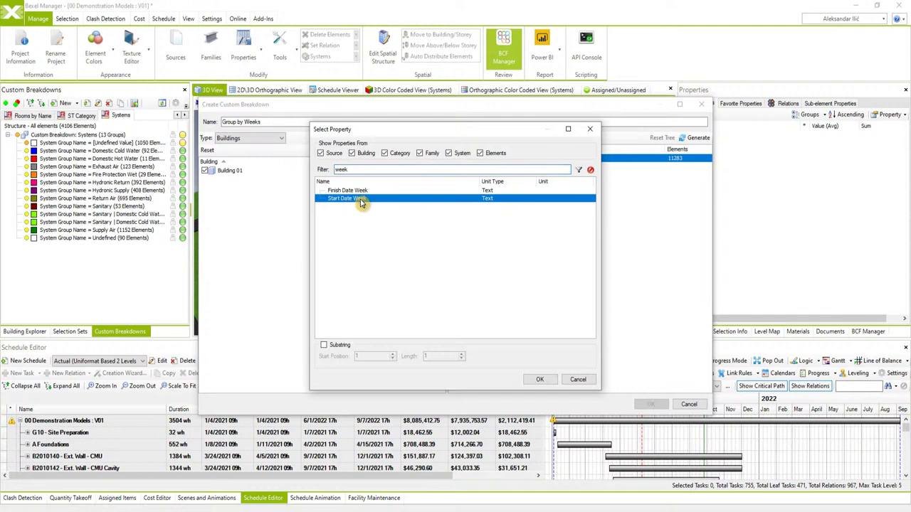
click(539, 383)
click(527, 169)
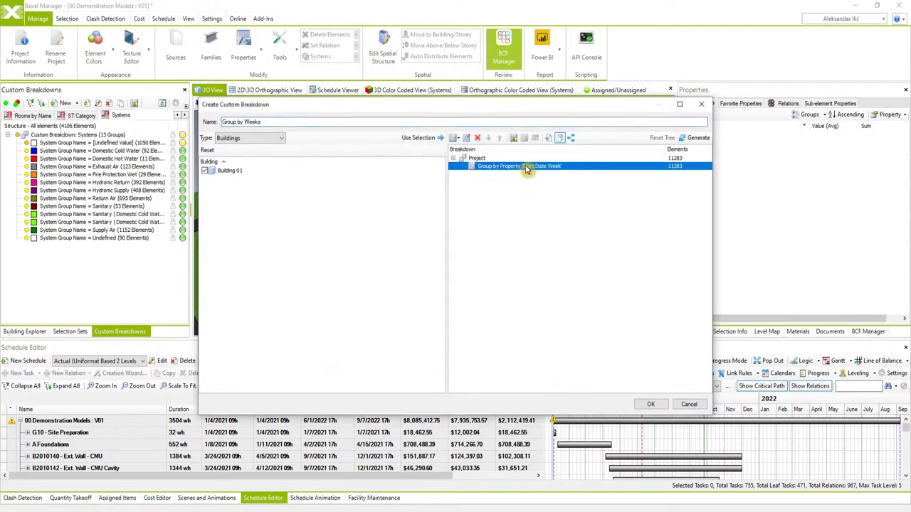
click(649, 407)
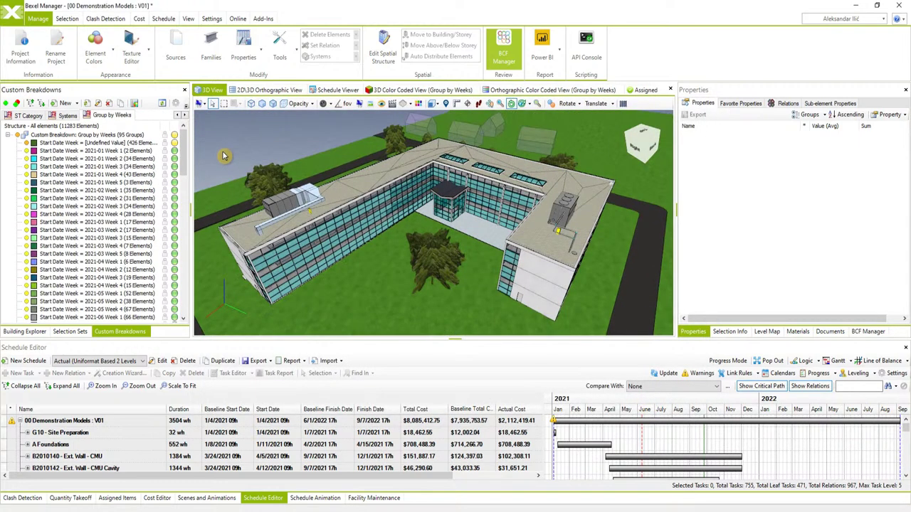
Step: Examine the weekly groups in the 3D color coded view, hiding all of them except 2021-01 Week 1
click(385, 94)
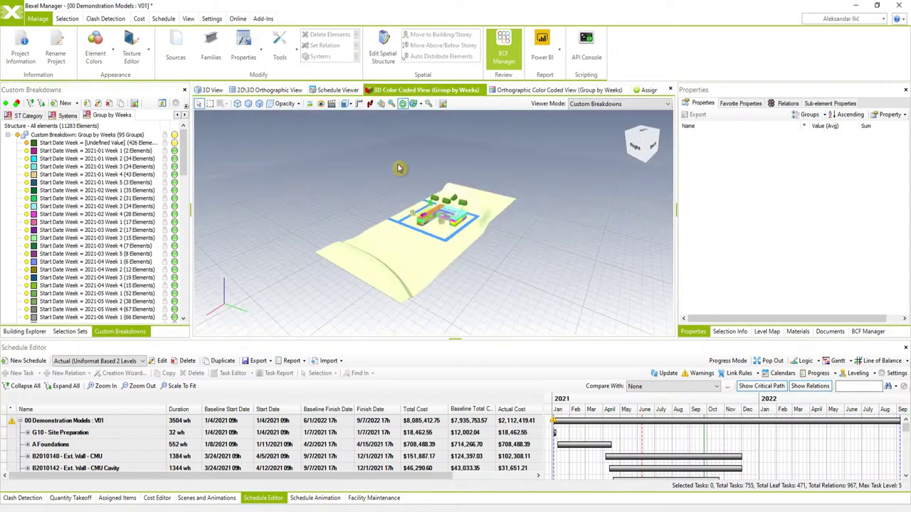
scroll(449, 245, up, 6)
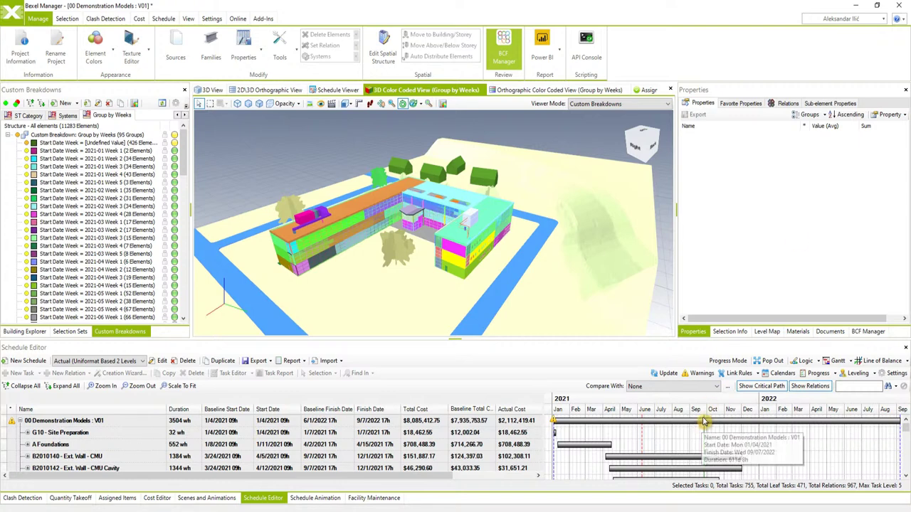
mouse_move(706, 432)
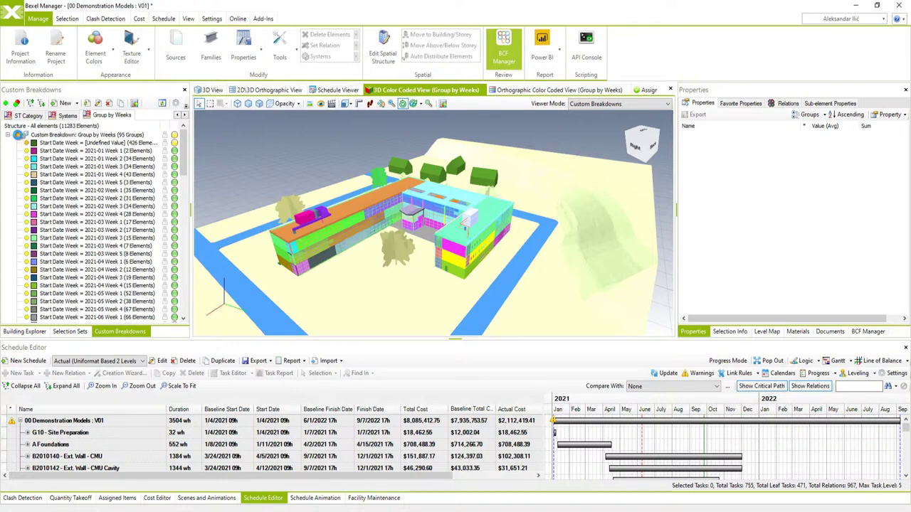
click(18, 134)
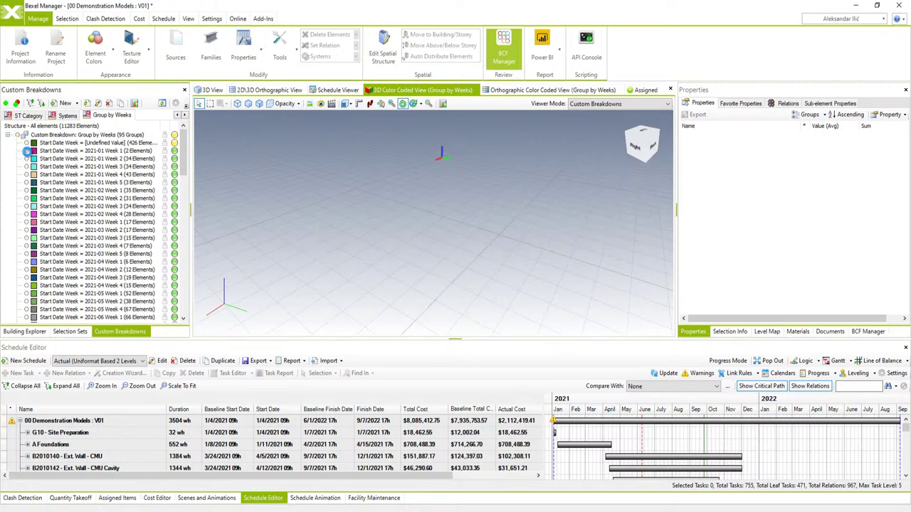
click(27, 151)
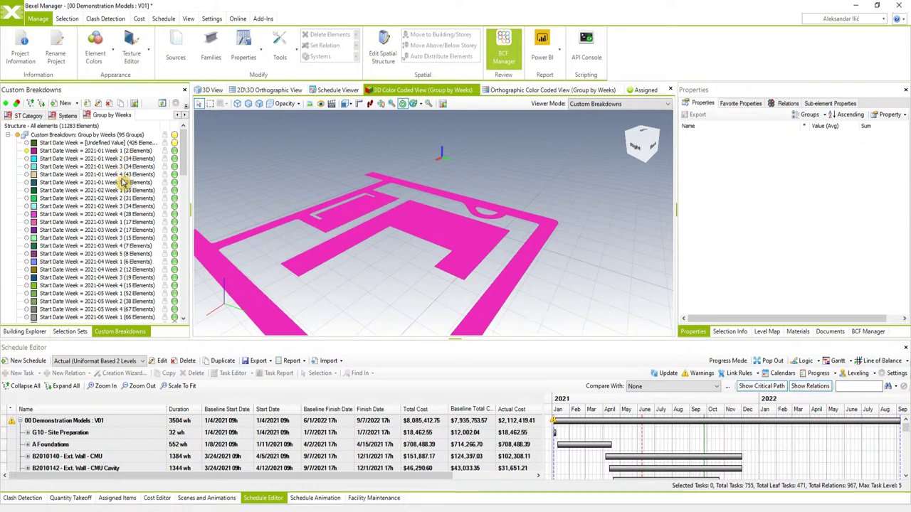
Step: Hide 2021-01 Week 1, reveal the groups one by one from 2021-01 Week 2 through 2021-05 Week 2, and restore all groups
click(27, 151)
click(28, 158)
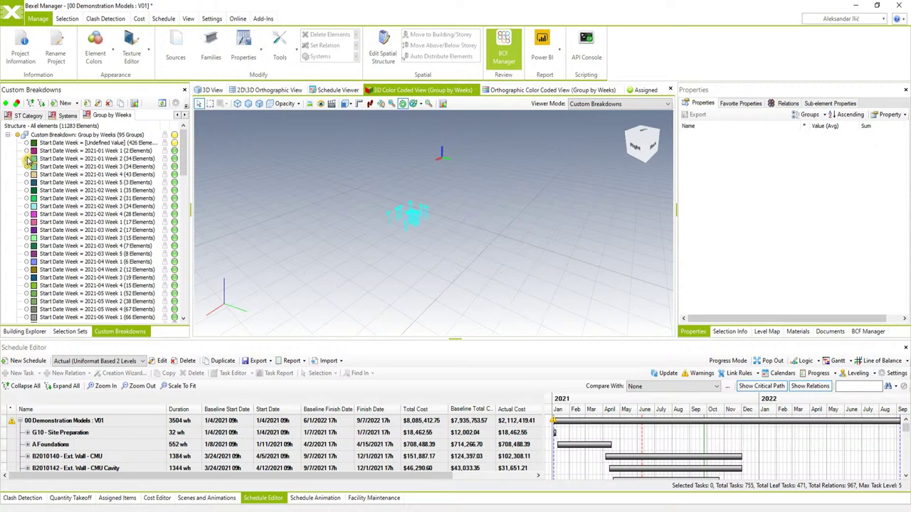
click(27, 167)
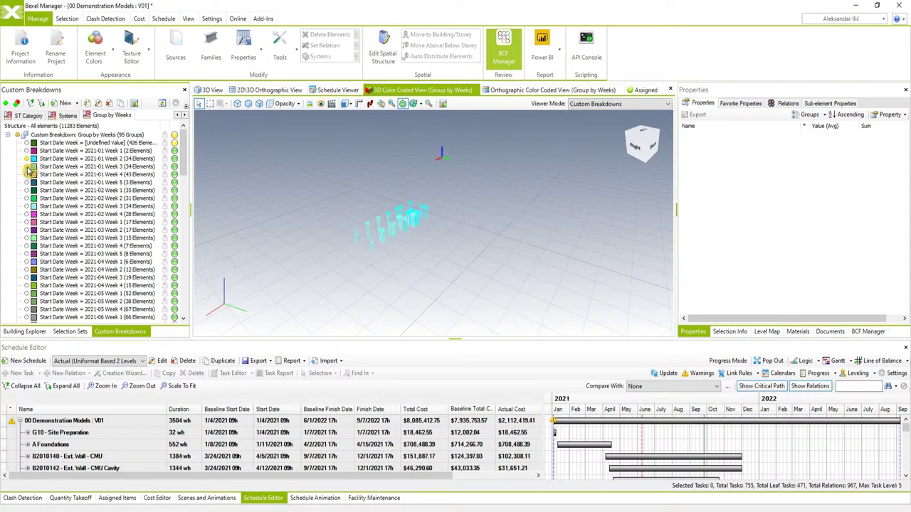
click(27, 174)
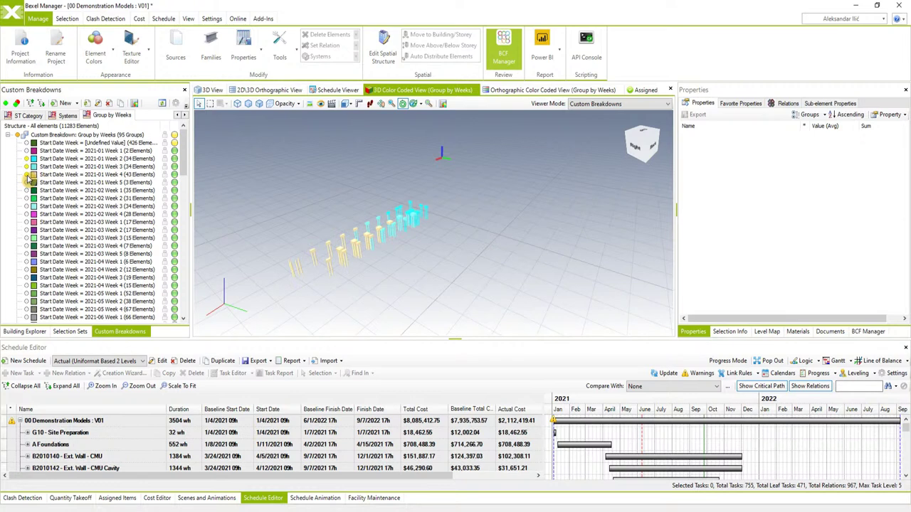
click(27, 182)
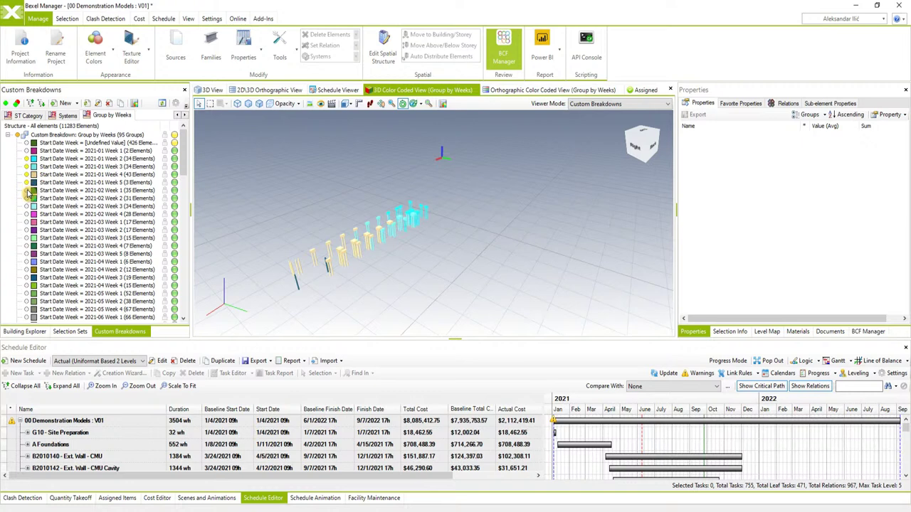
click(26, 190)
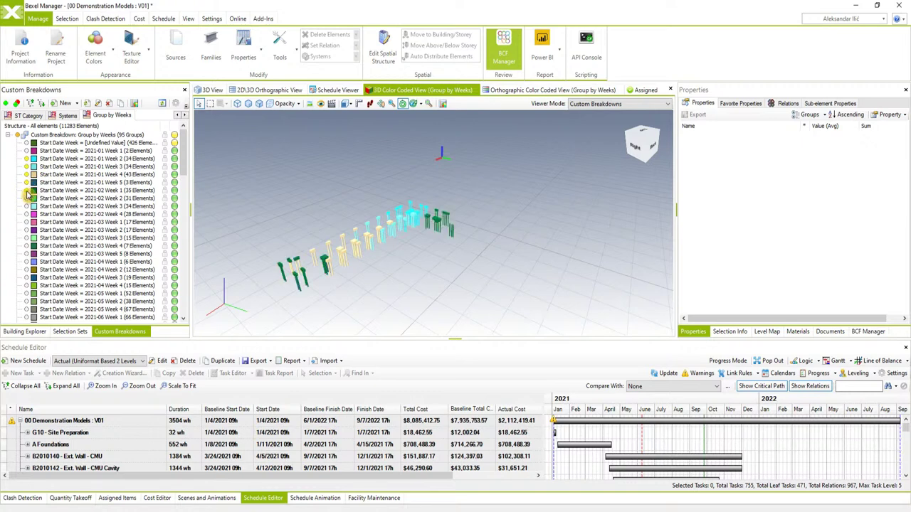
click(26, 199)
click(26, 206)
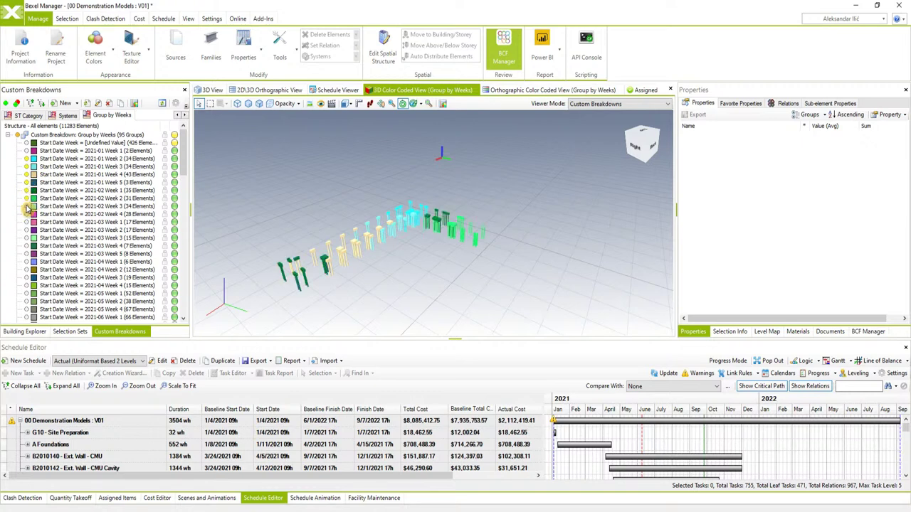
click(26, 214)
click(26, 222)
click(26, 230)
click(26, 238)
click(26, 246)
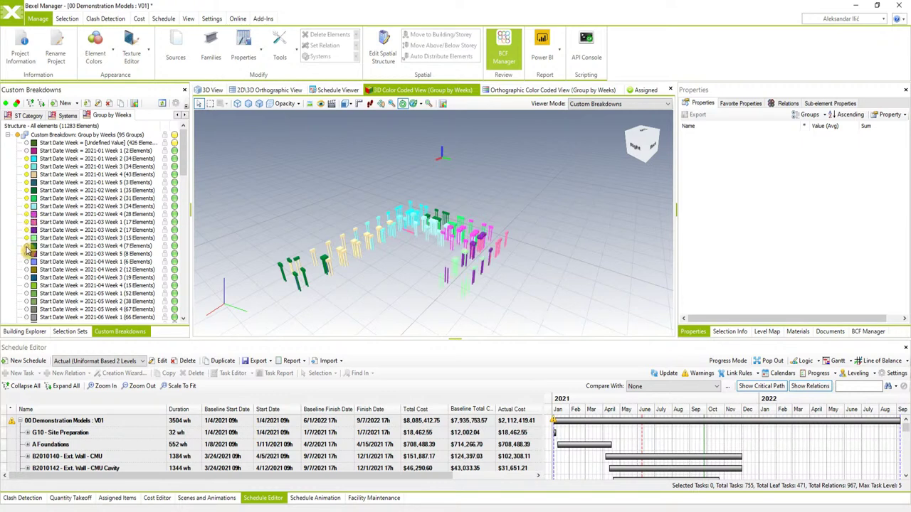
click(27, 250)
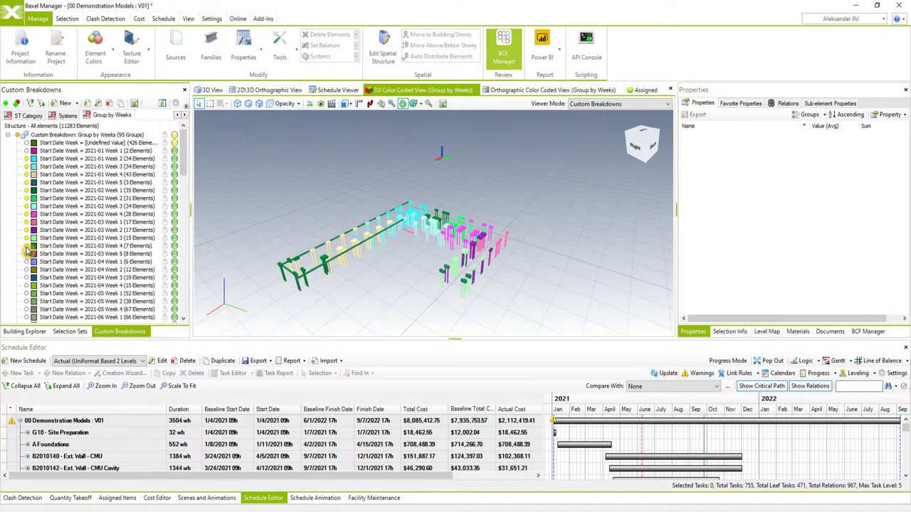
click(27, 261)
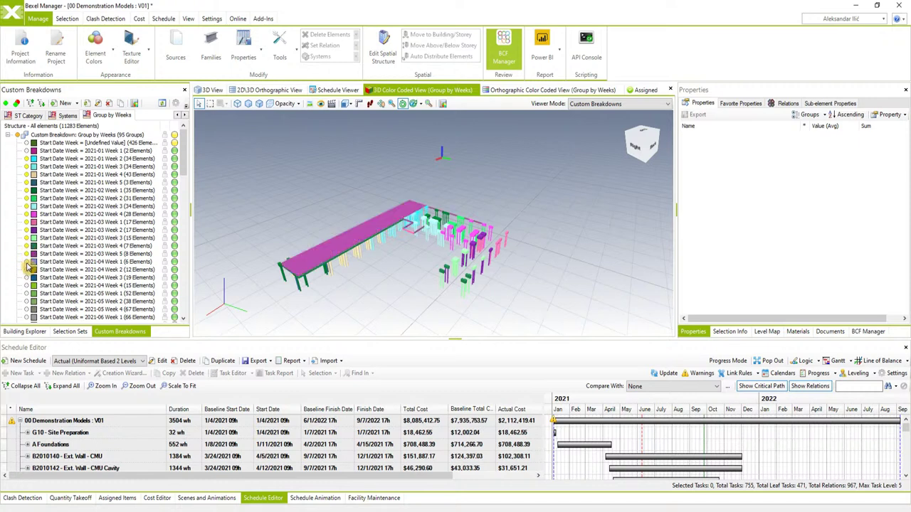
click(26, 269)
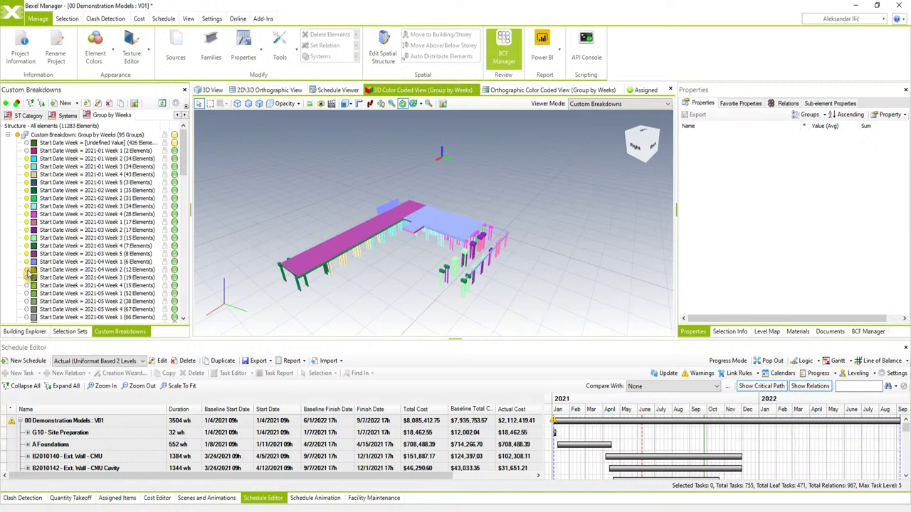
click(26, 278)
click(28, 283)
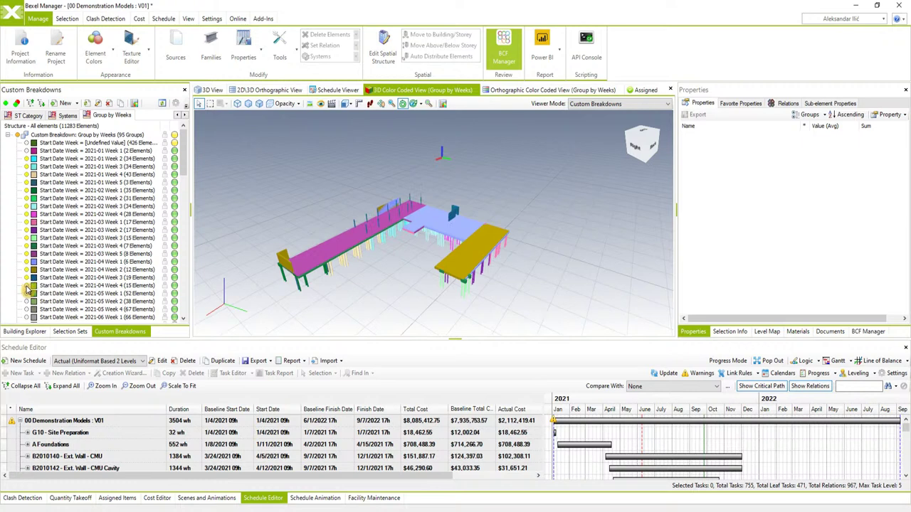
click(26, 293)
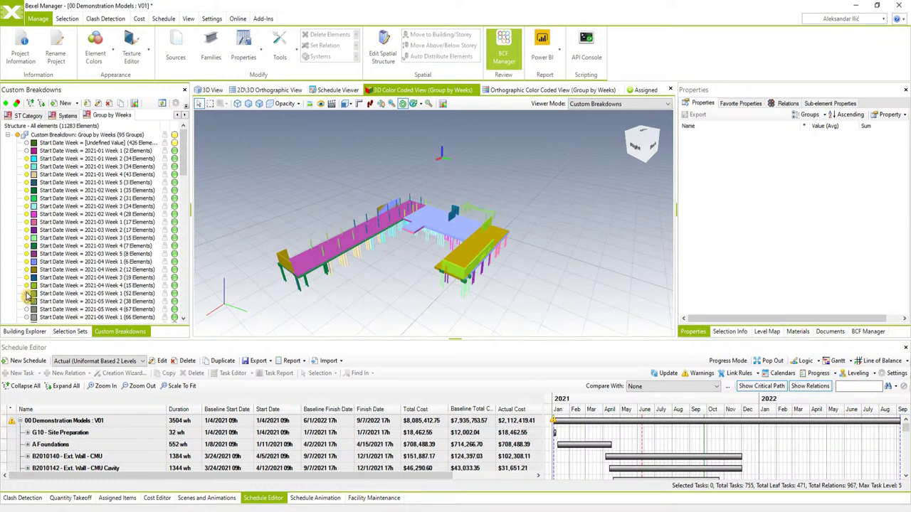
click(27, 302)
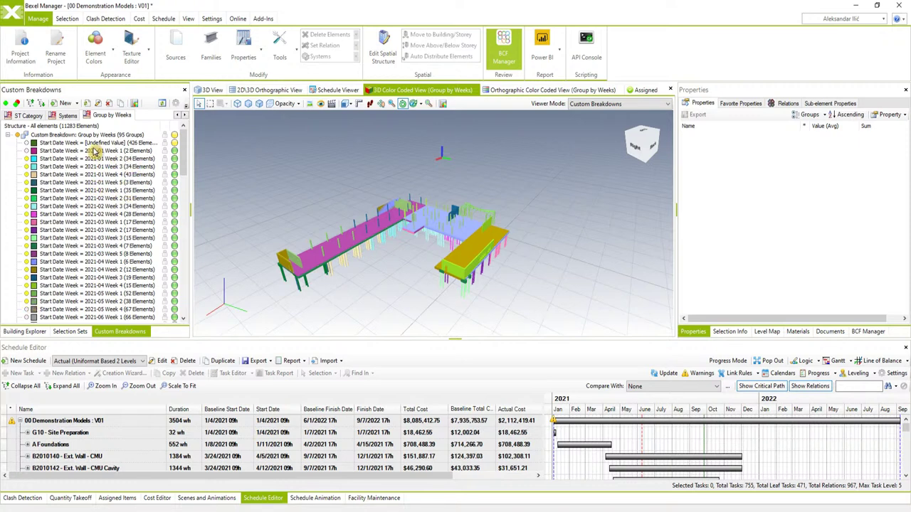
click(21, 135)
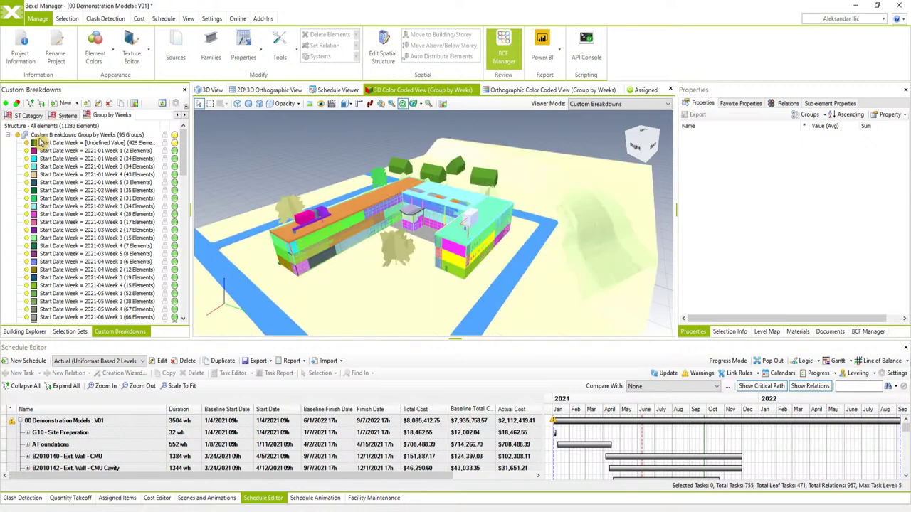
Step: Start a blank custom breakdown named Group my Months and use the elements of Building 01 for its project level
click(81, 104)
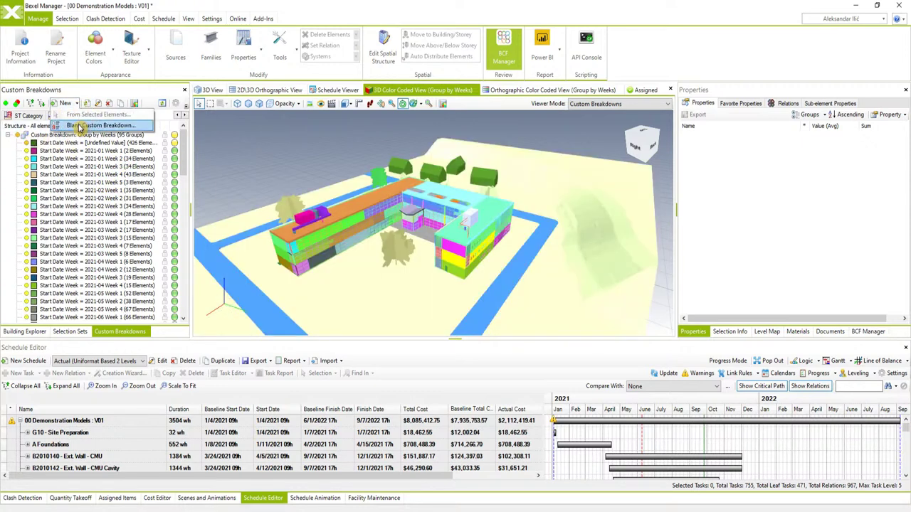
click(78, 125)
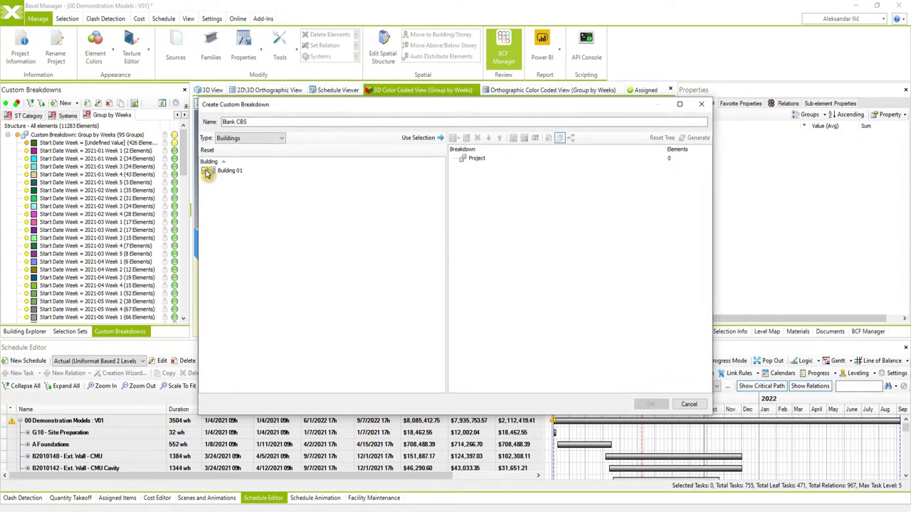
click(206, 172)
click(210, 124)
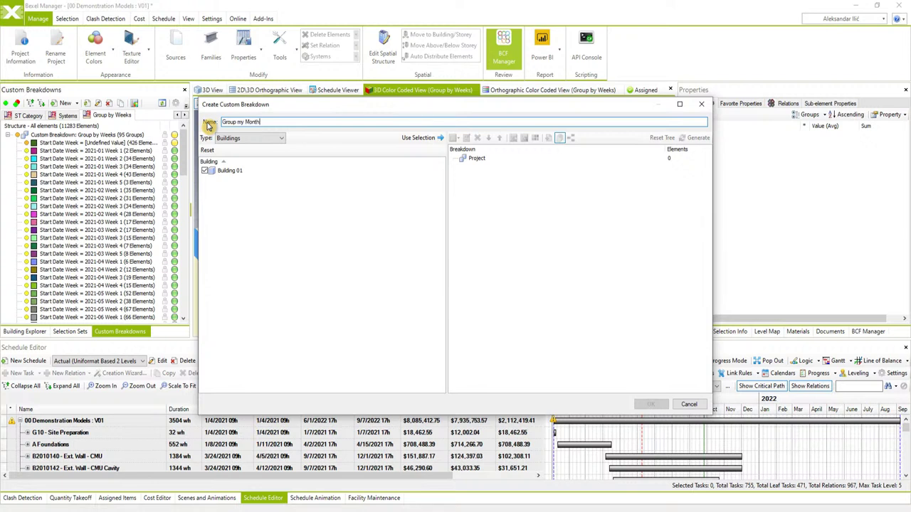
click(421, 138)
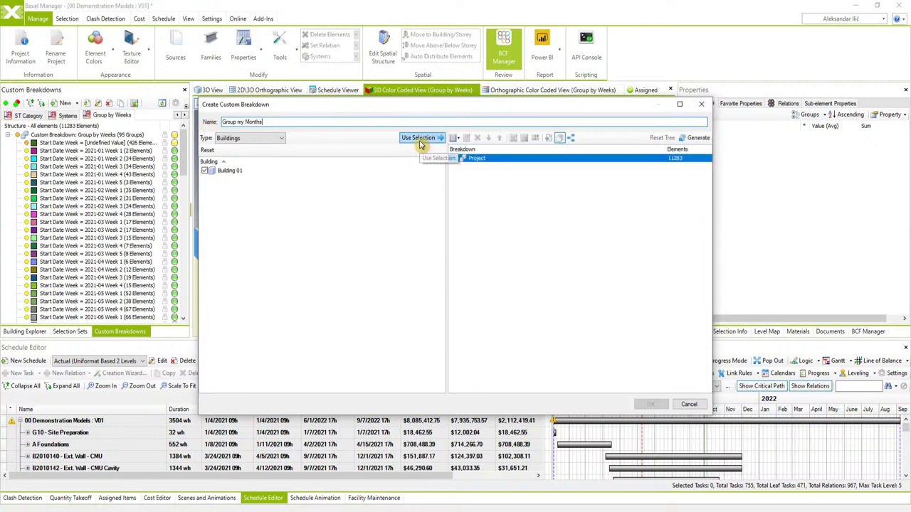
Step: Add a group-by-property rule on Start Date Month, create the breakdown, and view its groups on the color-coded model
click(459, 140)
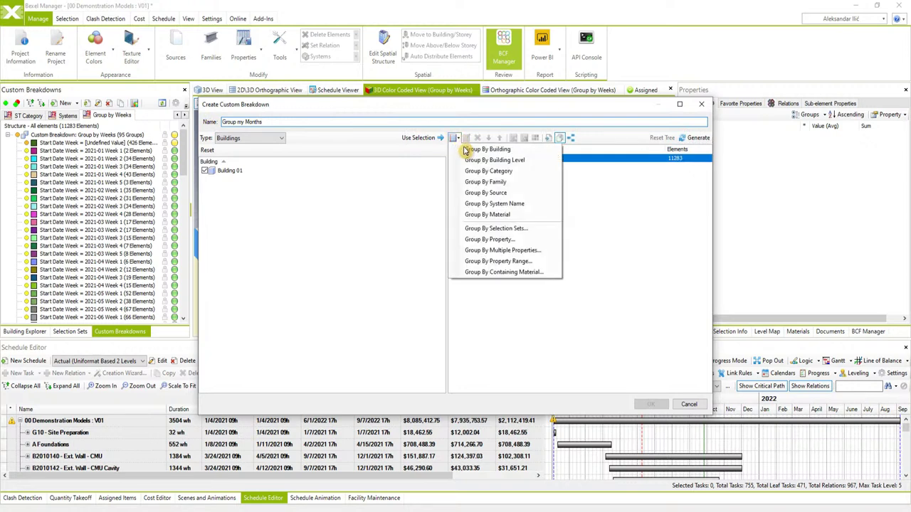
click(499, 240)
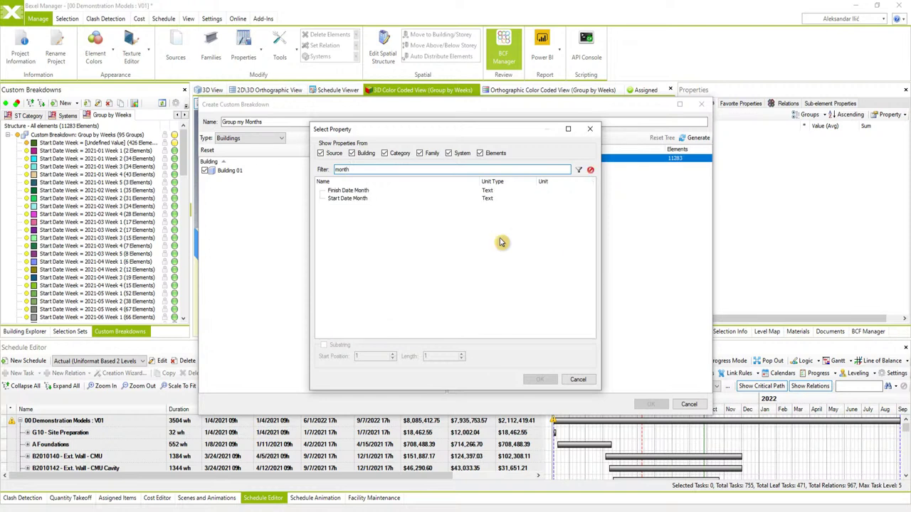
click(359, 200)
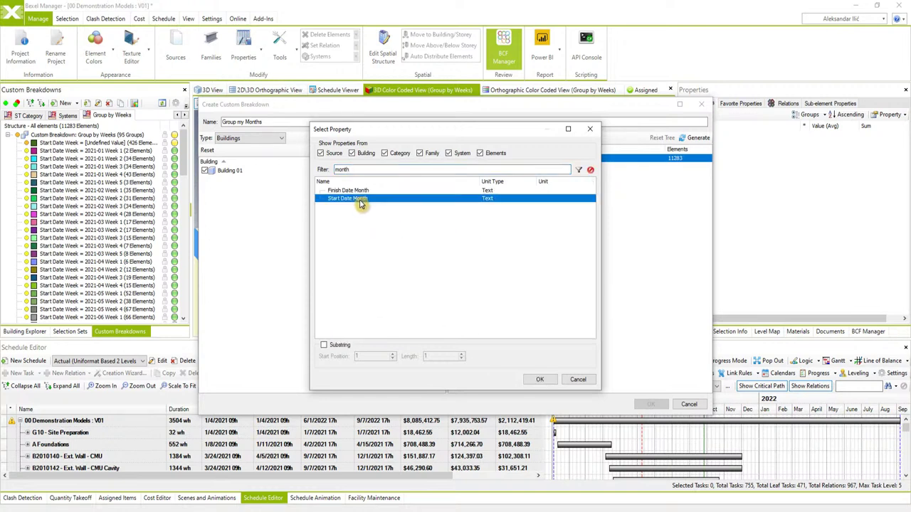
click(540, 379)
click(505, 168)
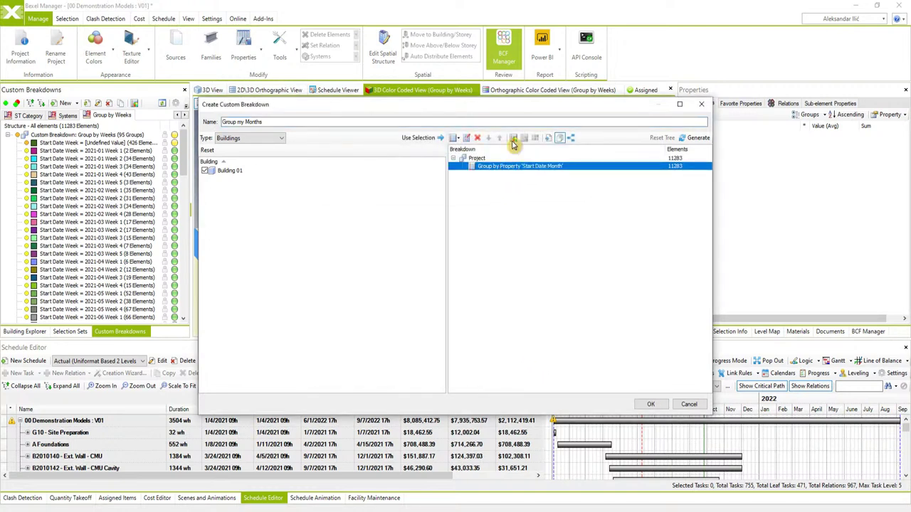
click(651, 406)
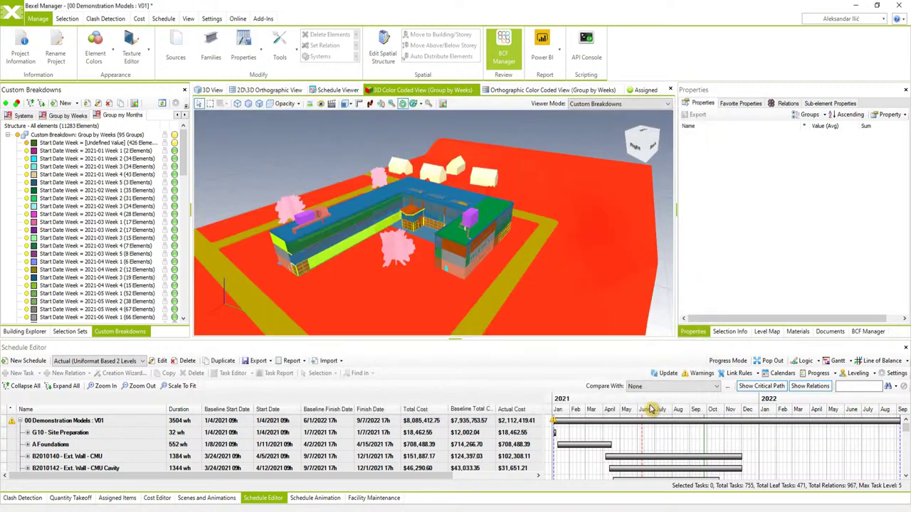
drag(388, 235, 397, 215)
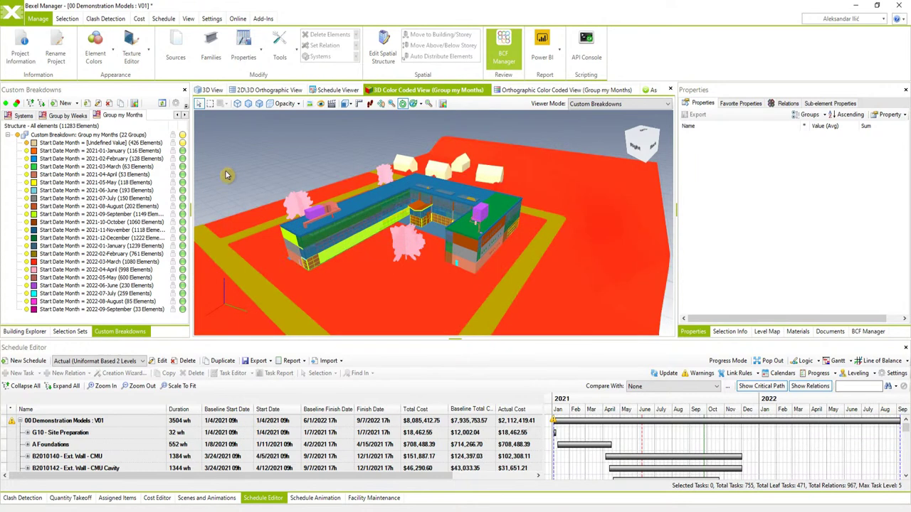
Step: Hide all month groups and reveal them one by one from 2021-01 January through 2021-10 October in the color-coded view
click(27, 143)
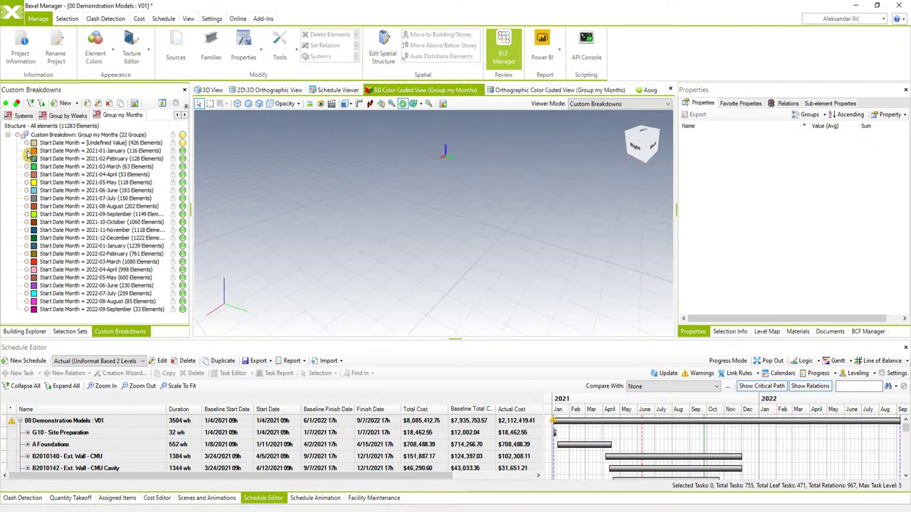
click(27, 151)
click(27, 159)
drag(337, 271, 387, 254)
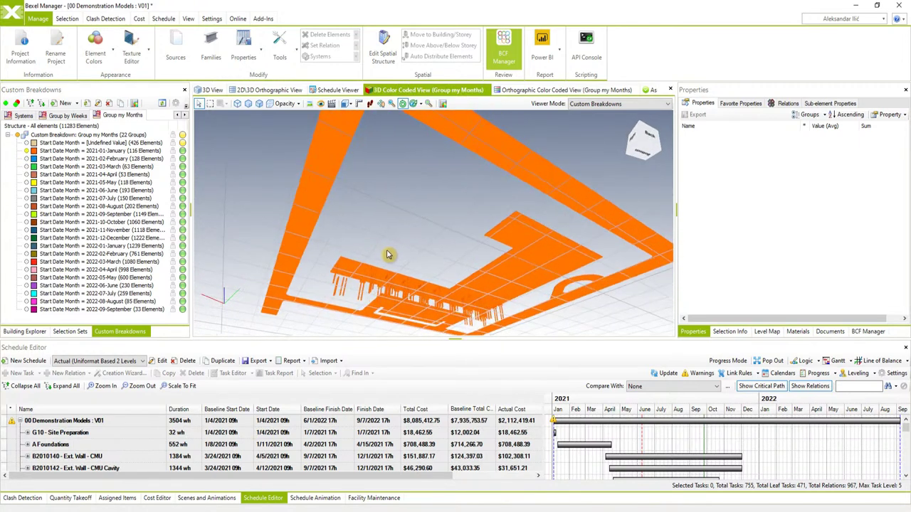
click(26, 159)
click(26, 167)
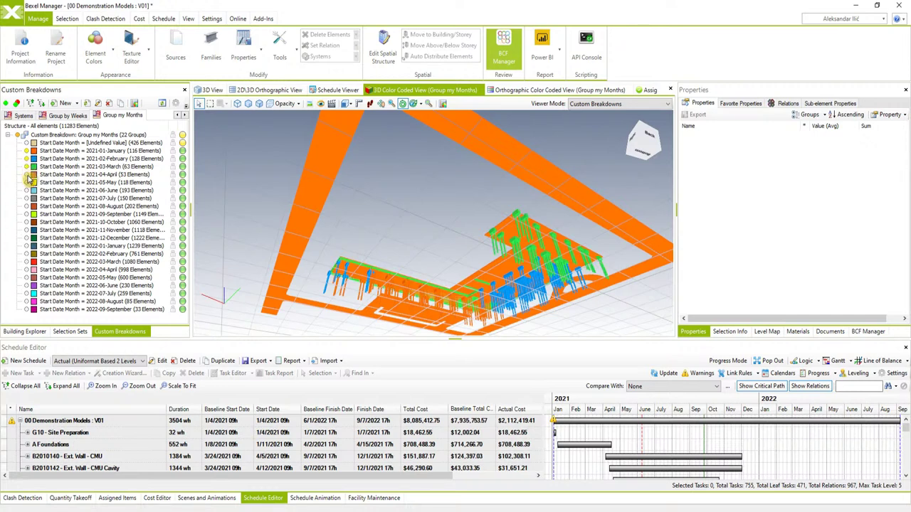
click(27, 182)
drag(362, 203, 364, 229)
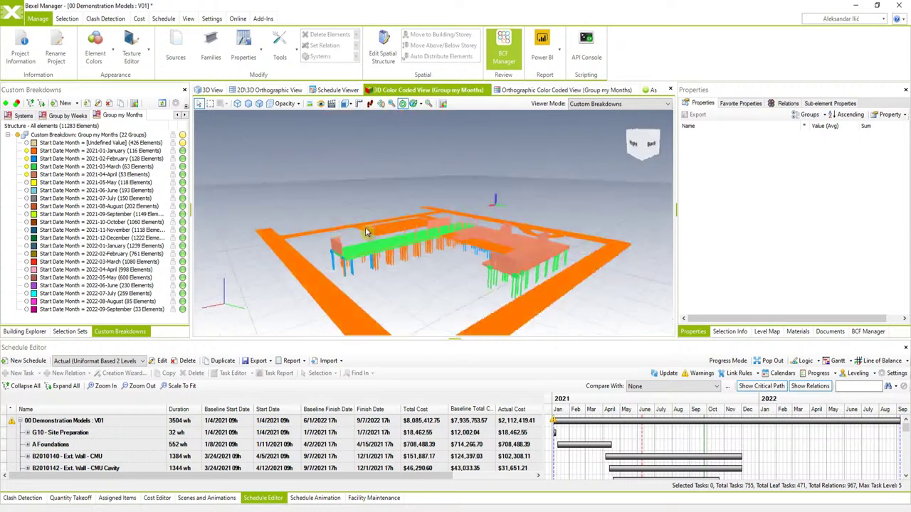
click(27, 183)
click(27, 191)
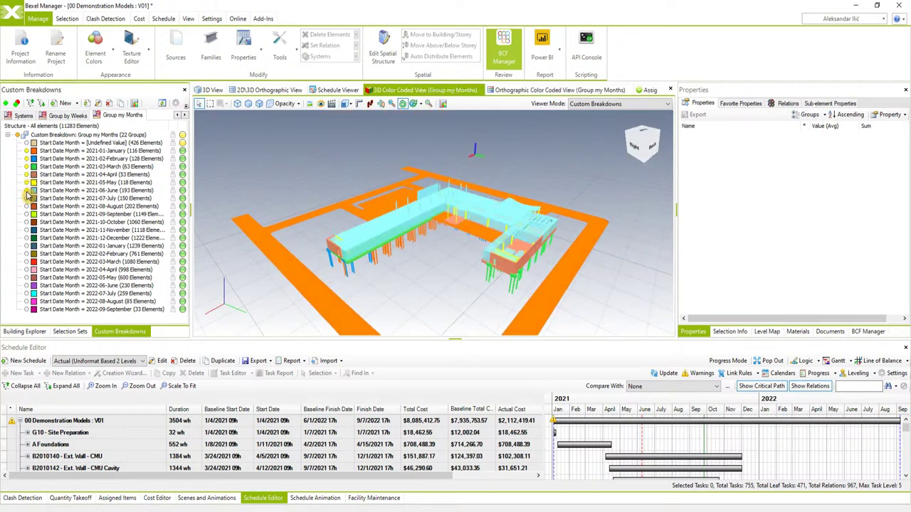
click(27, 199)
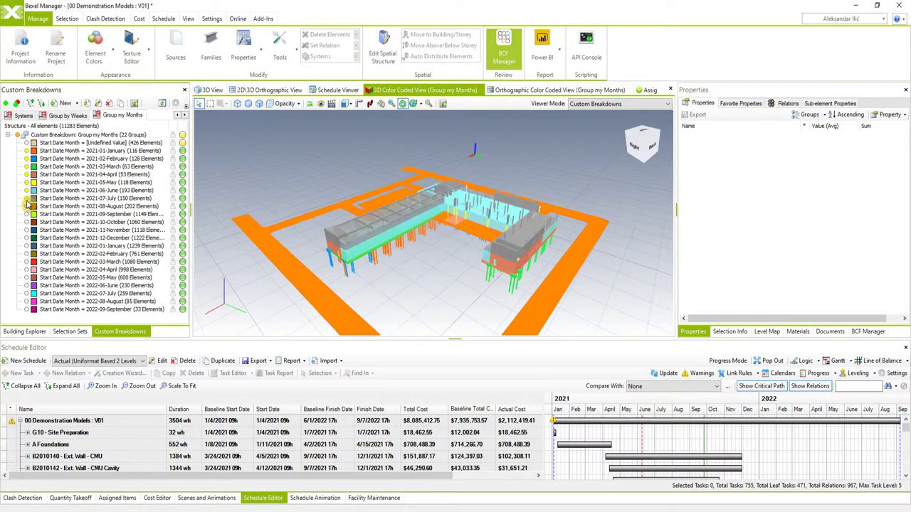
click(27, 207)
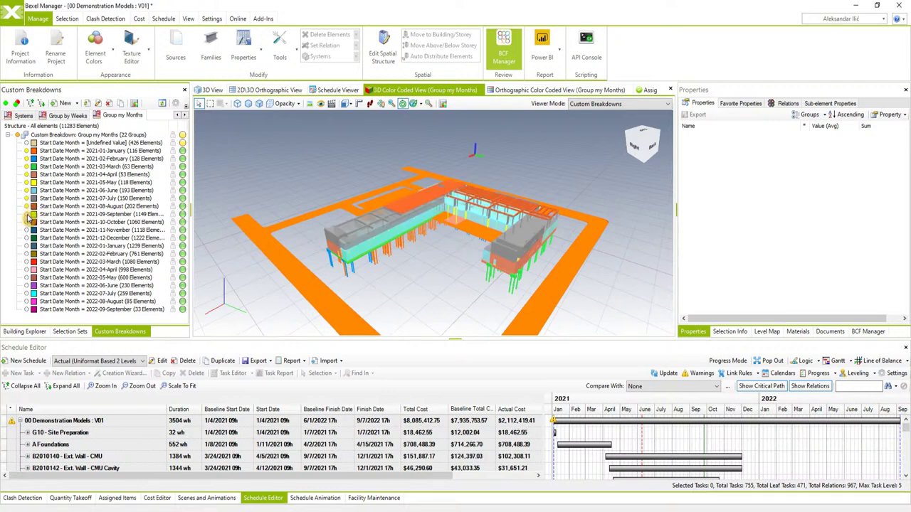
click(27, 214)
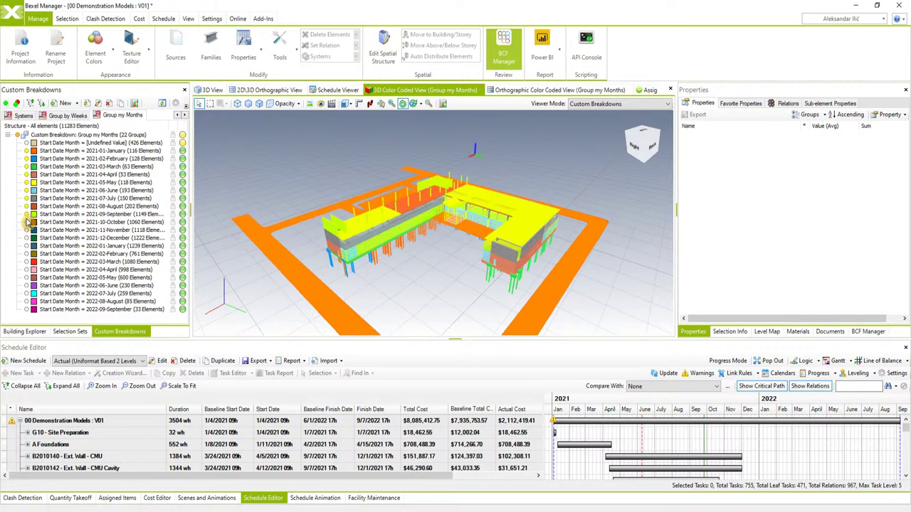
click(27, 222)
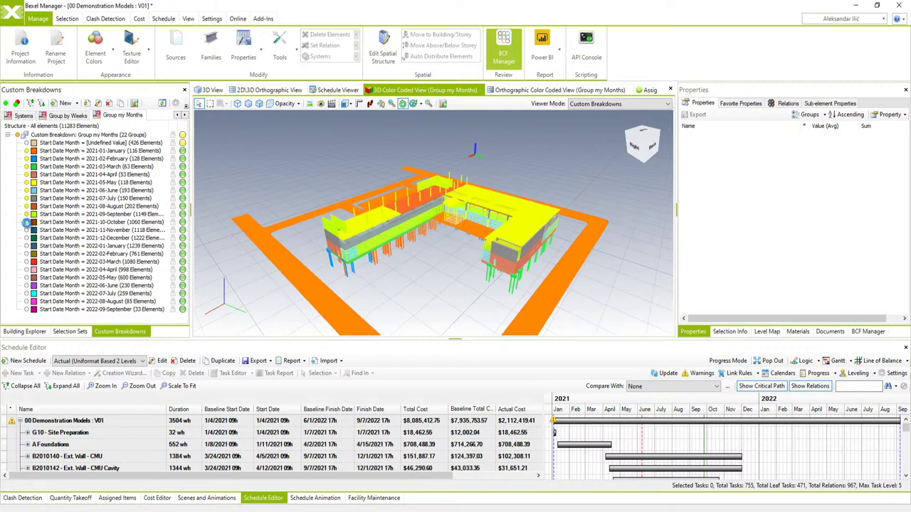
Step: Hide all element sets under Sources and show only ST_Structure Sources in the model
click(71, 331)
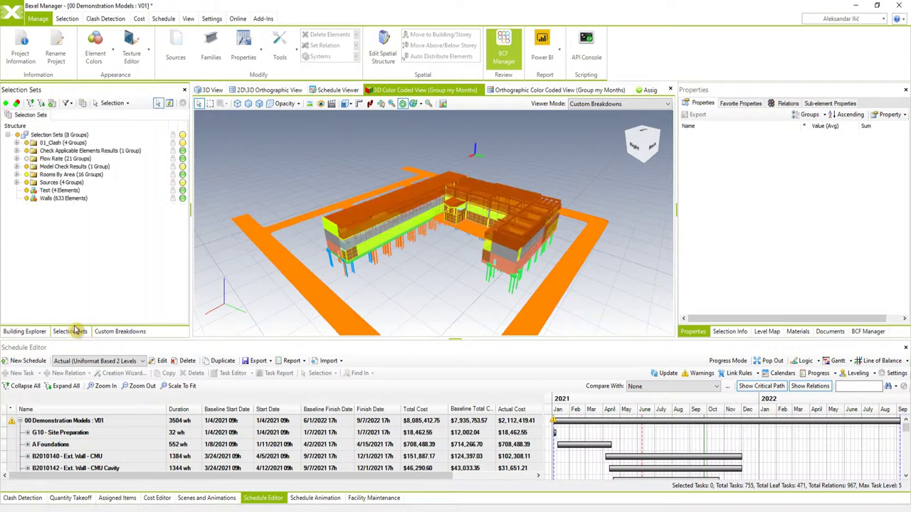
click(17, 183)
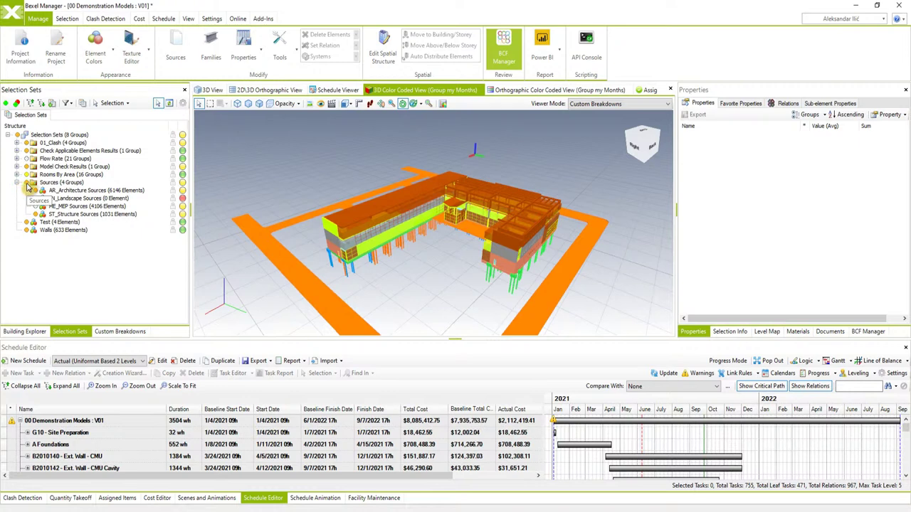
click(26, 183)
click(37, 215)
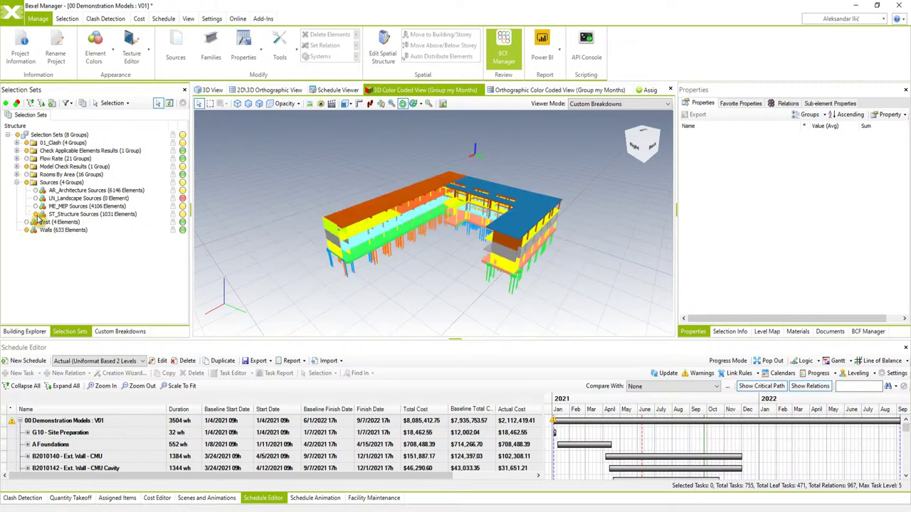
Step: Select all visible structural elements and start a blank custom breakdown from them named Months ST
click(122, 332)
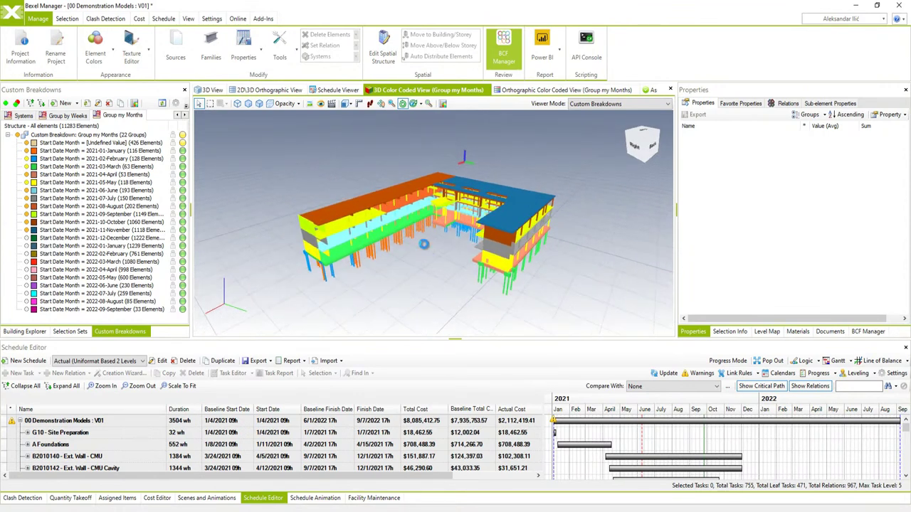
click(424, 244)
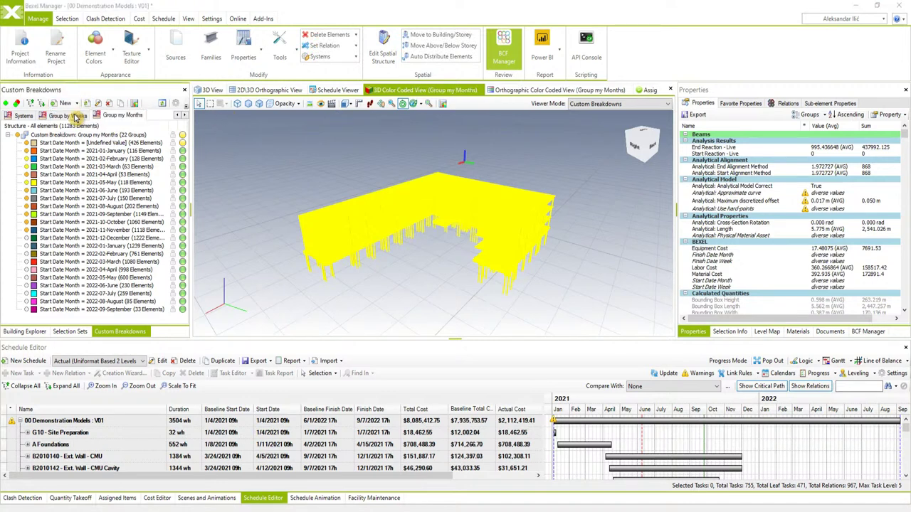
click(65, 103)
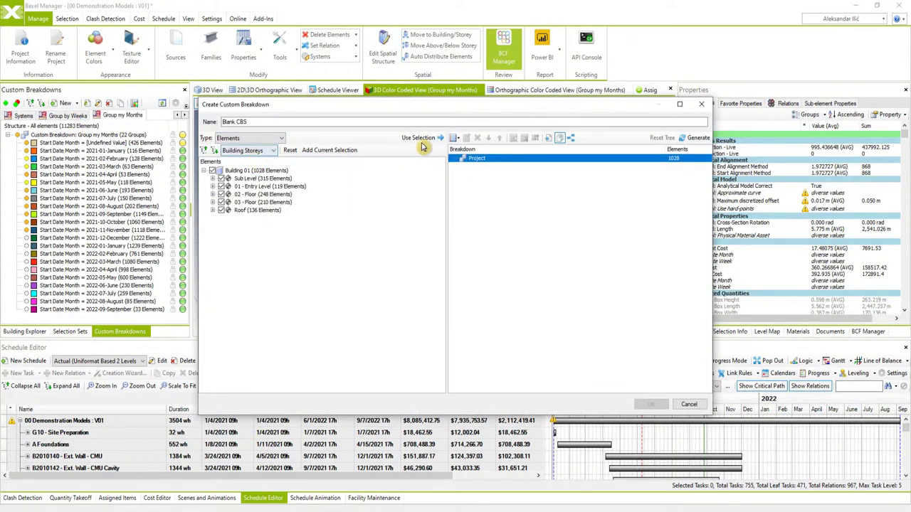
drag(244, 122, 171, 127)
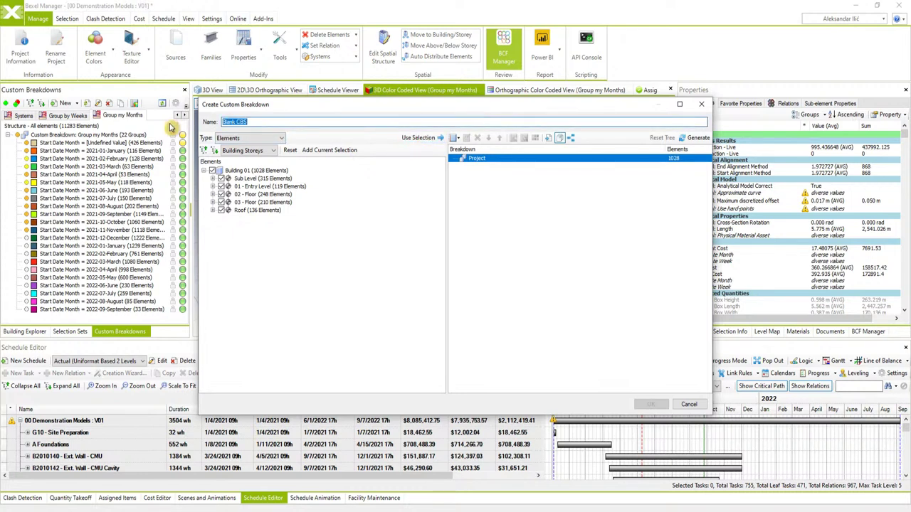
text(Months ST)
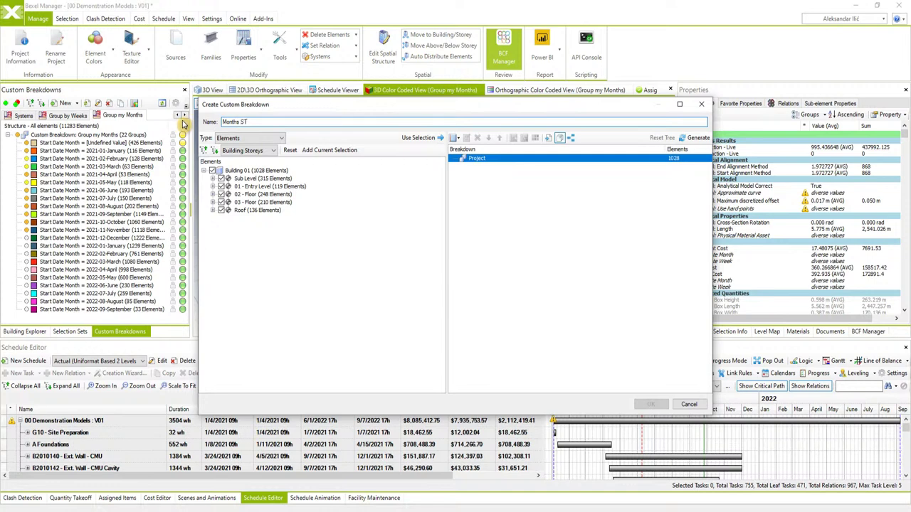
Step: Add a group-by-property rule on Start Date Month, set it as the color coding rule, and create the breakdown
click(460, 140)
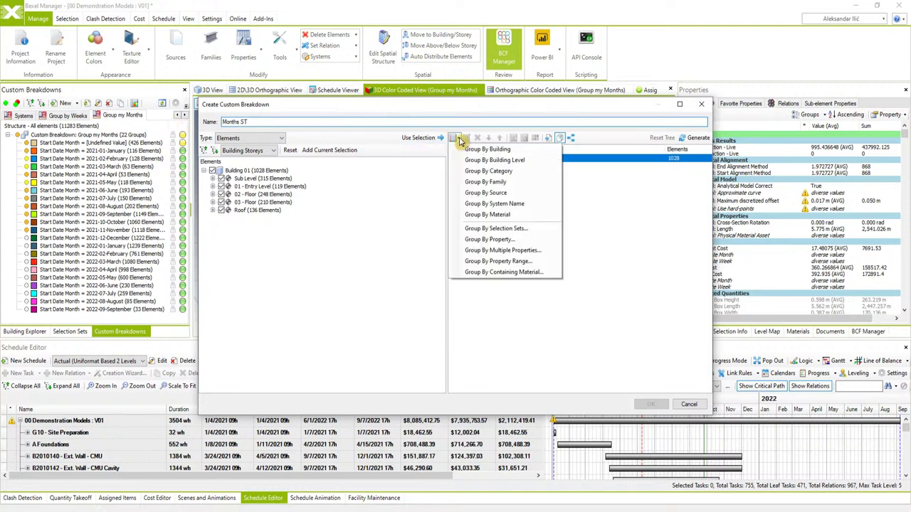
click(504, 240)
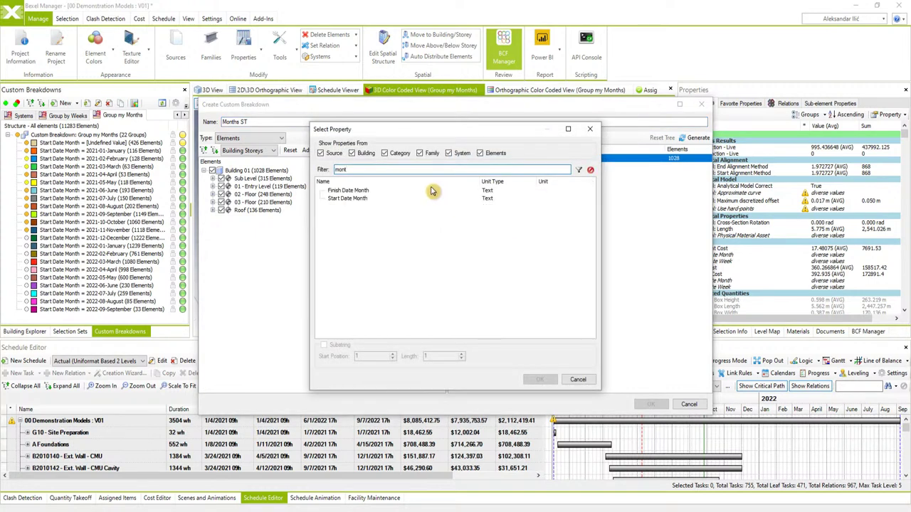
click(371, 198)
click(540, 379)
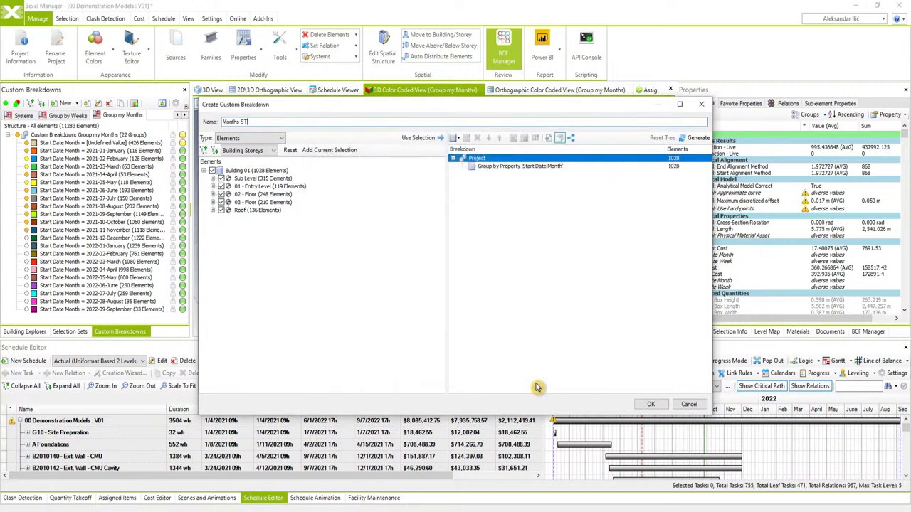
click(533, 168)
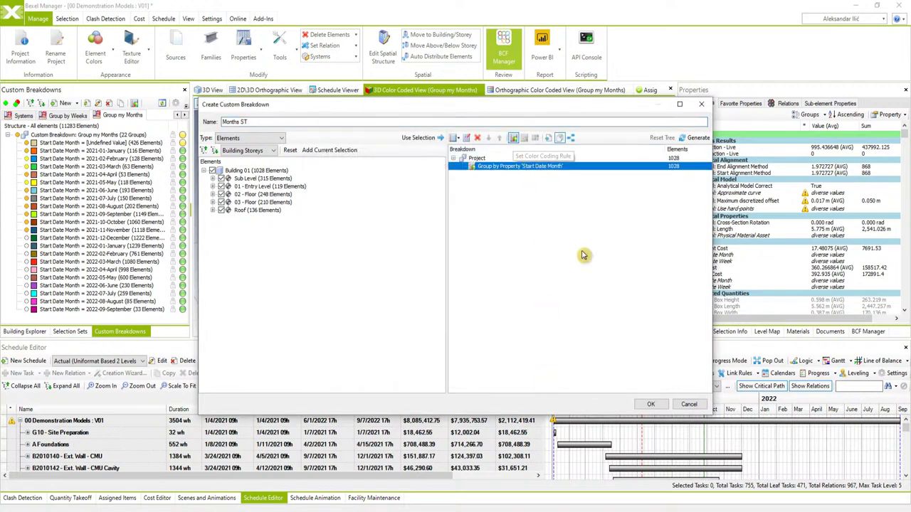
click(649, 405)
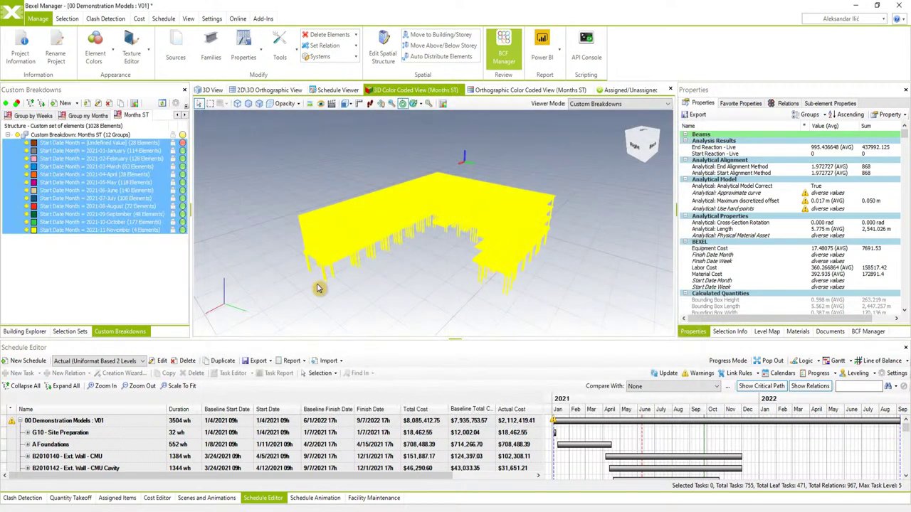
Step: Hide all Months ST groups and reveal them one by one from 2021-01 January through 2021-11 November
click(24, 135)
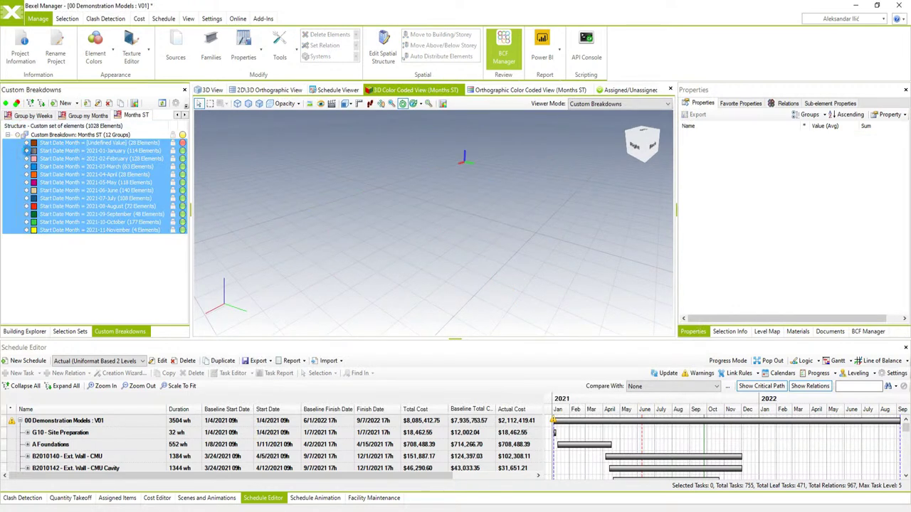
click(27, 159)
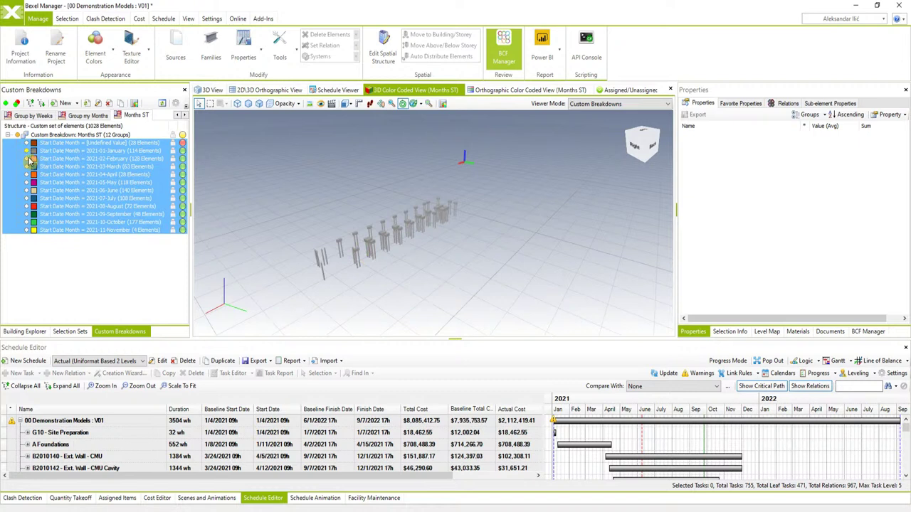
click(28, 163)
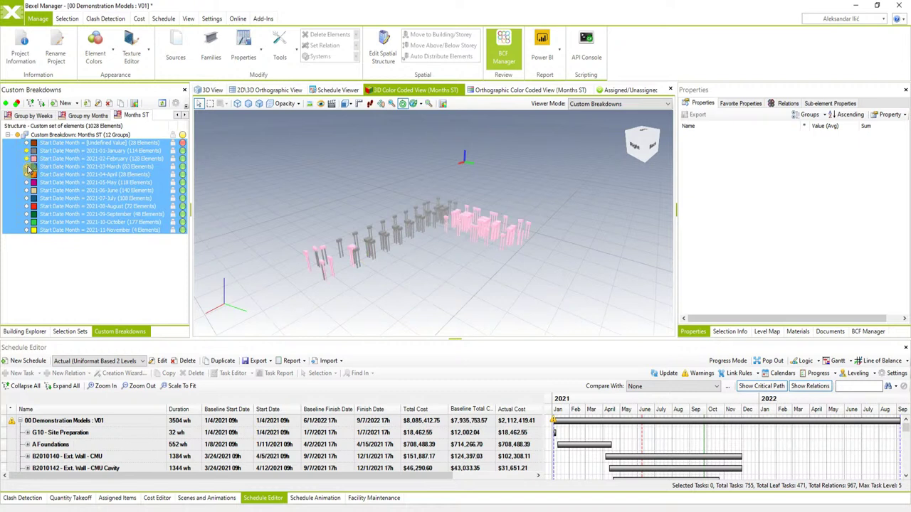
click(29, 168)
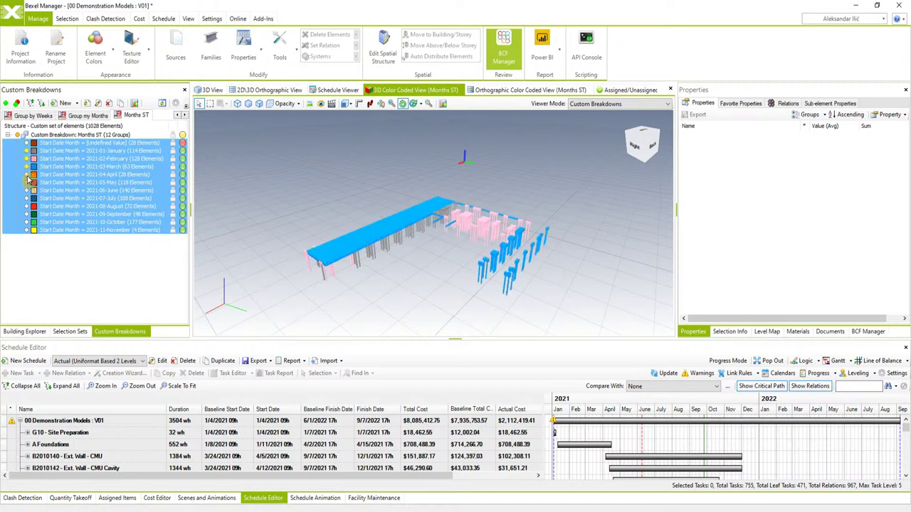
click(28, 175)
click(28, 182)
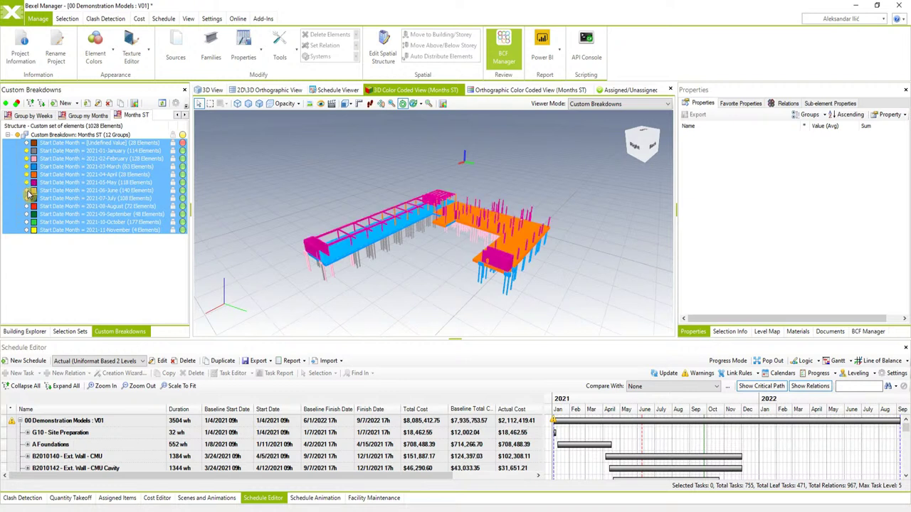
click(28, 191)
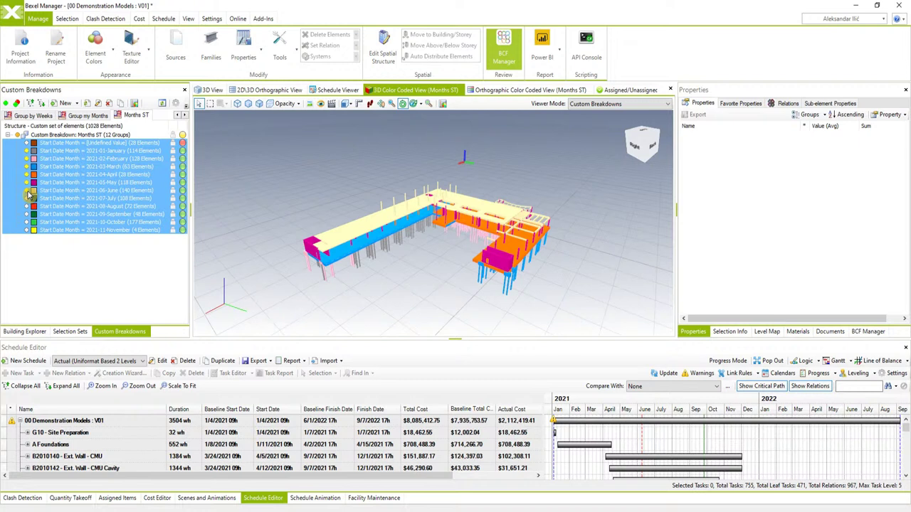
click(29, 200)
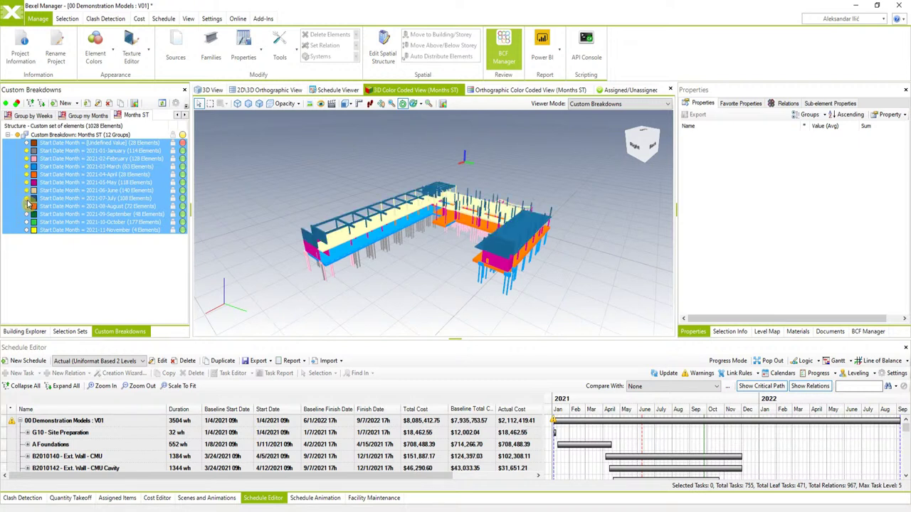
click(29, 207)
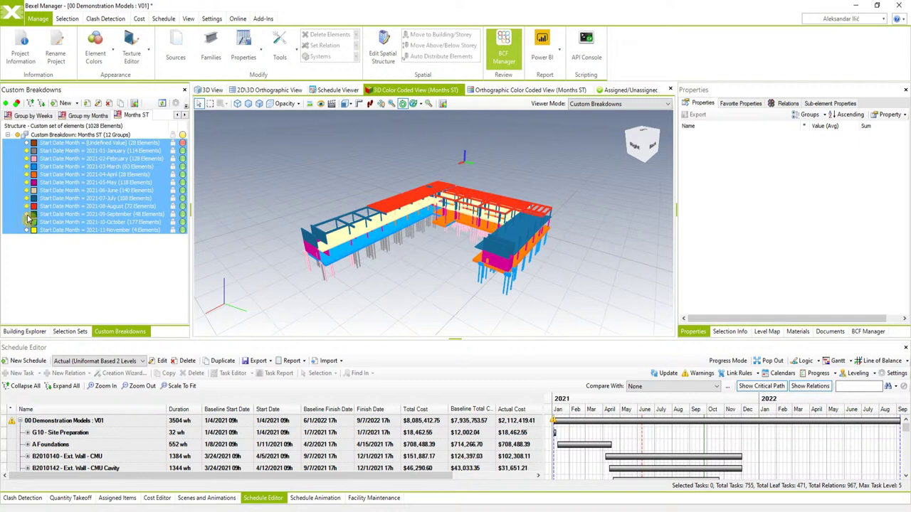
click(27, 216)
click(28, 225)
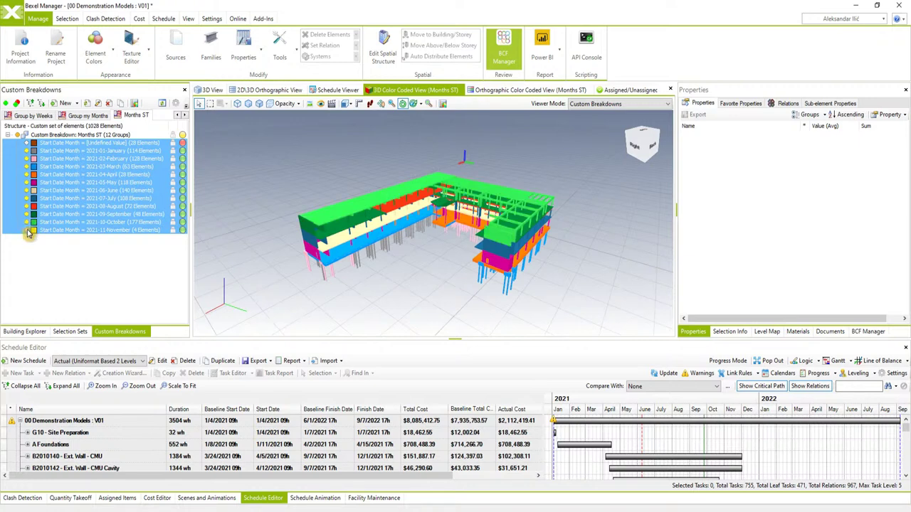
click(28, 231)
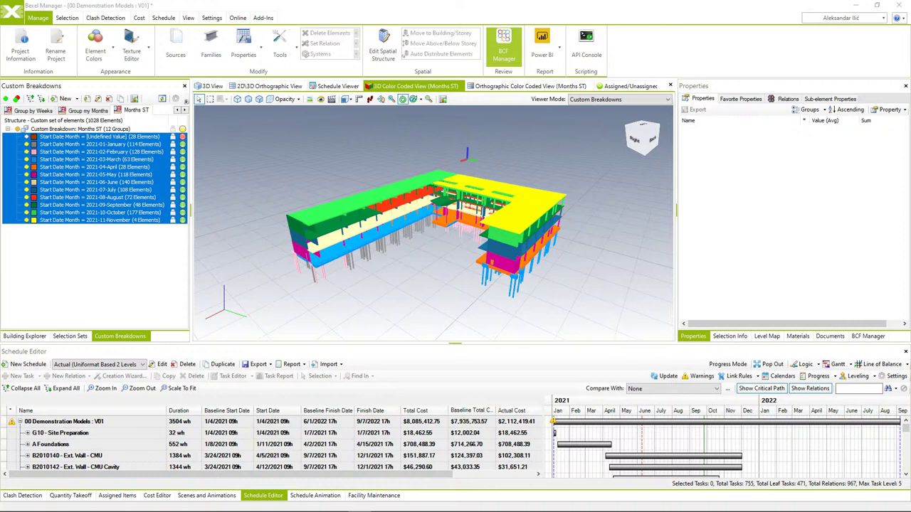
Step: Hide all element sets under Sources in the 3D view, then show and select only ME_MEP Sources
click(354, 205)
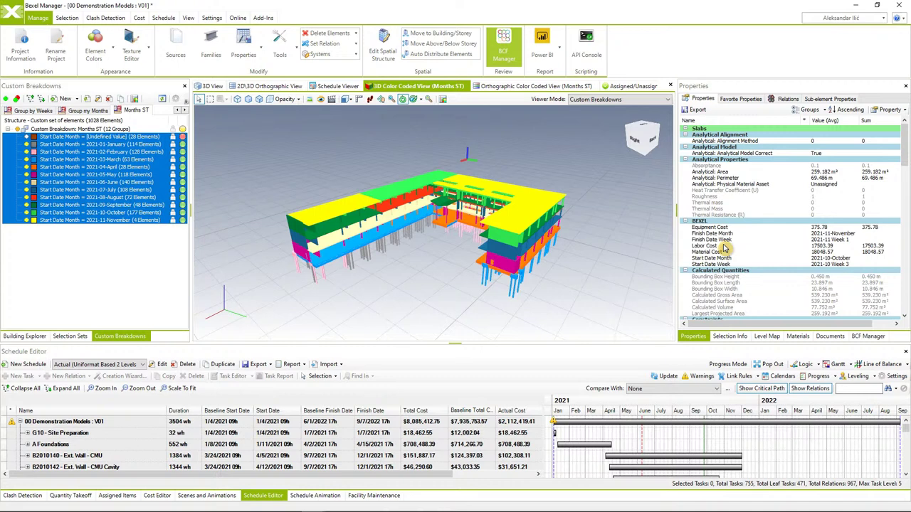
click(208, 86)
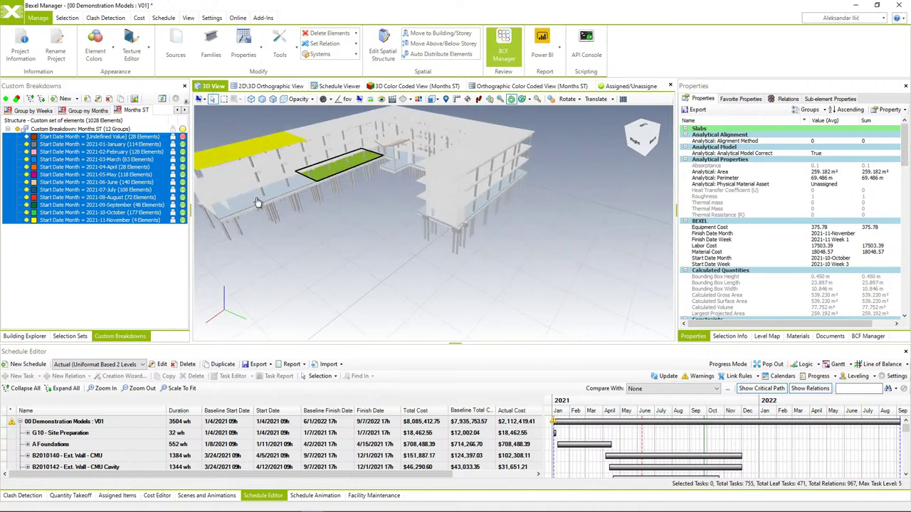
click(70, 336)
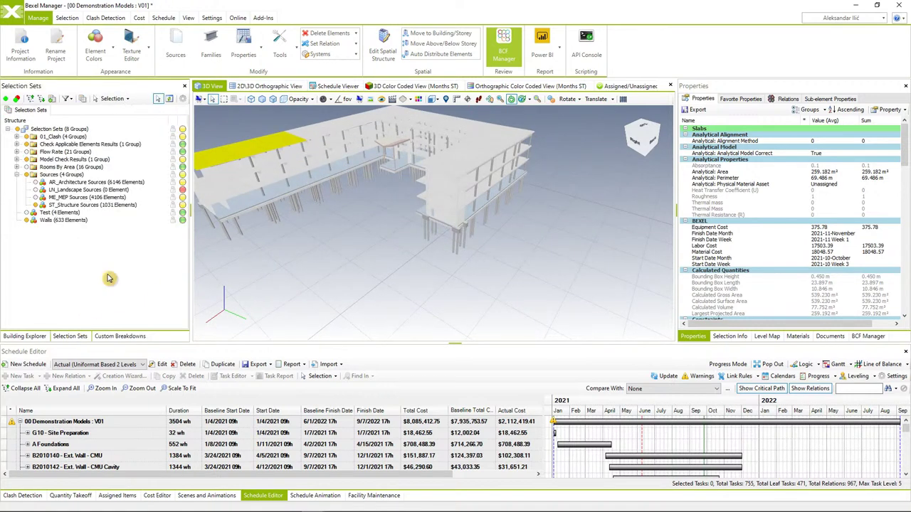
click(26, 175)
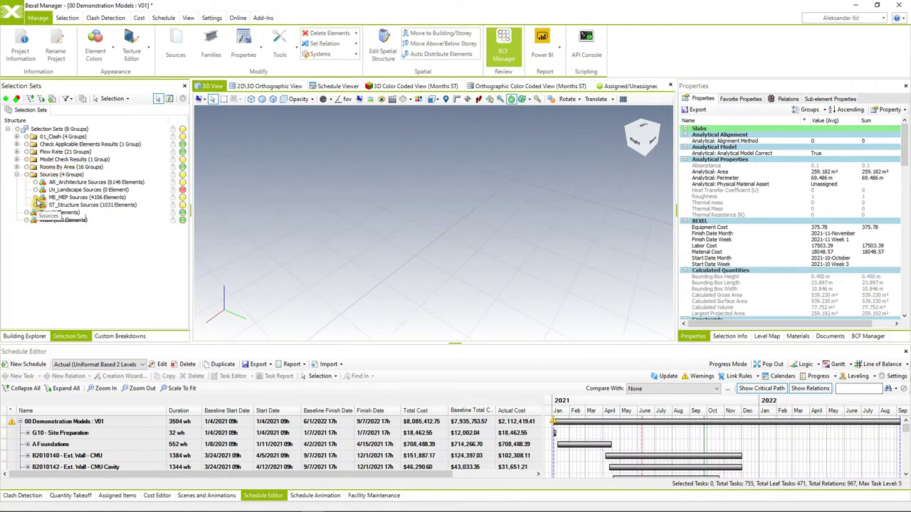
click(45, 197)
click(51, 198)
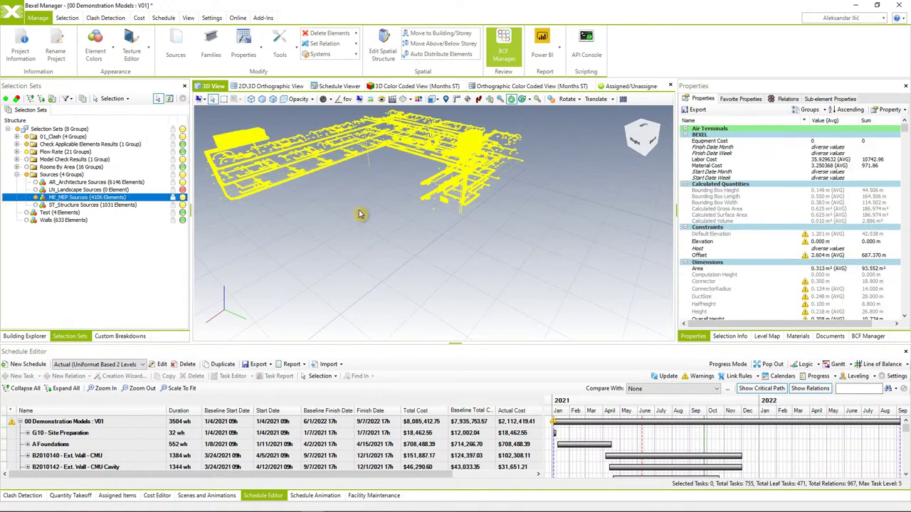
scroll(375, 195, up, 5)
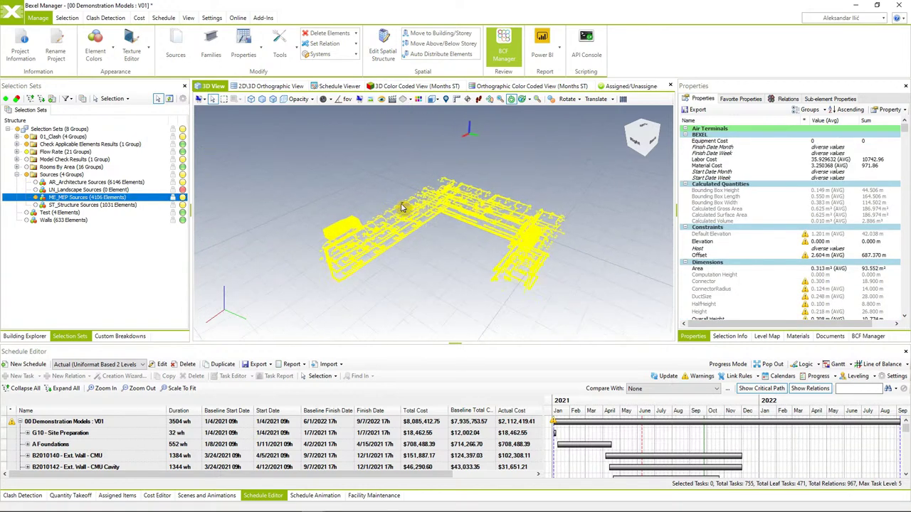
drag(394, 184, 342, 173)
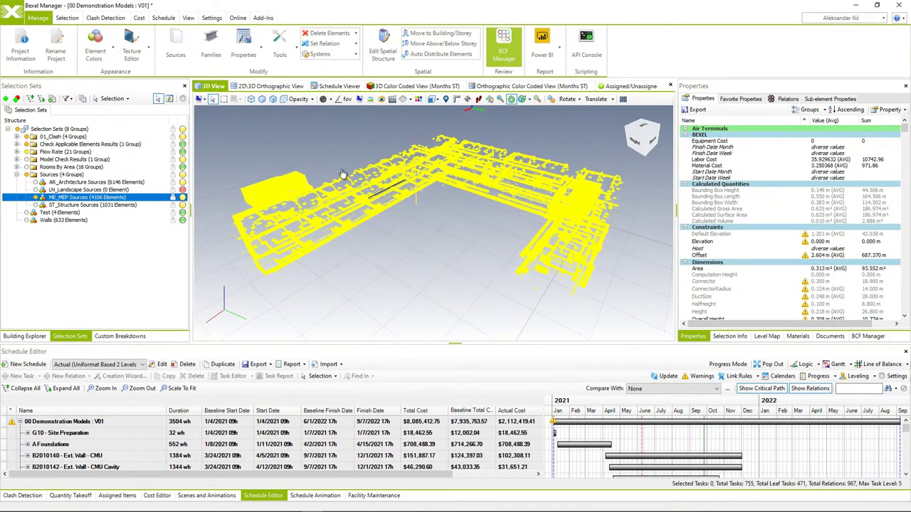
Step: Start a blank custom breakdown from the ME_MEP Sources selection set and name it Sort by Price range
click(128, 336)
click(141, 250)
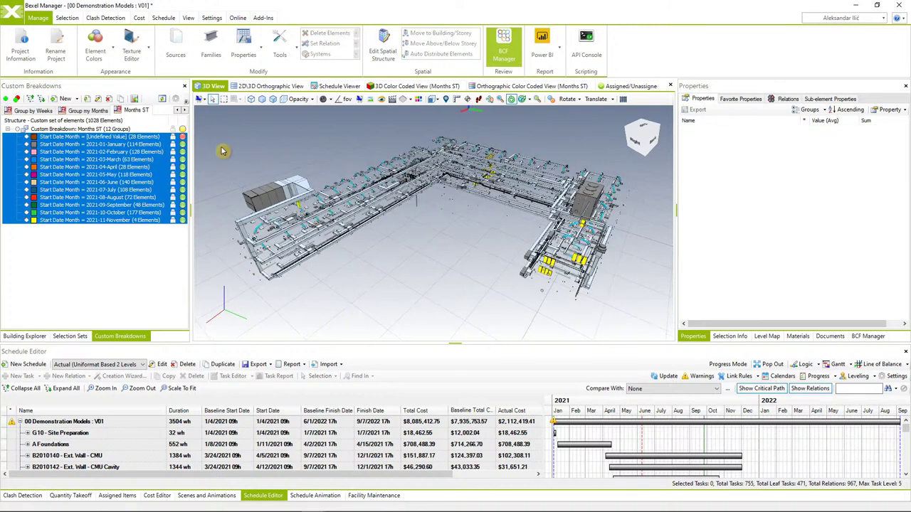
click(66, 98)
click(79, 121)
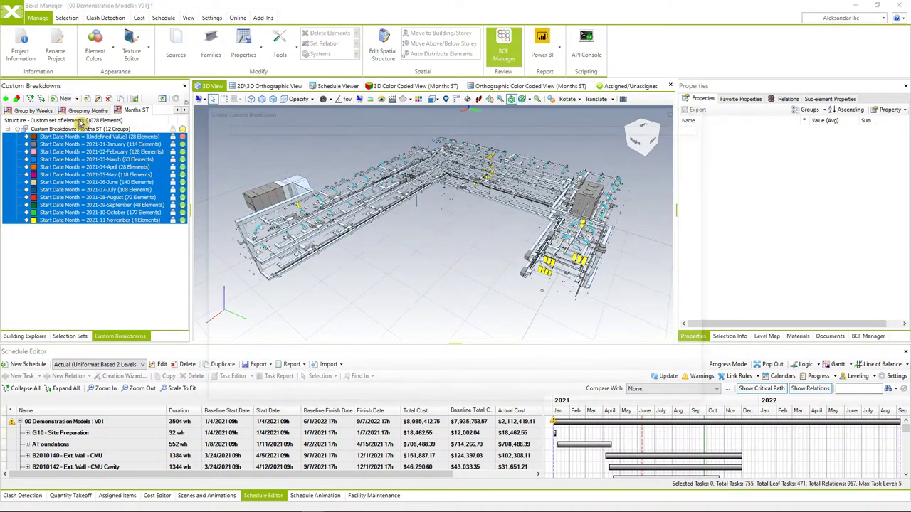
click(246, 141)
click(240, 182)
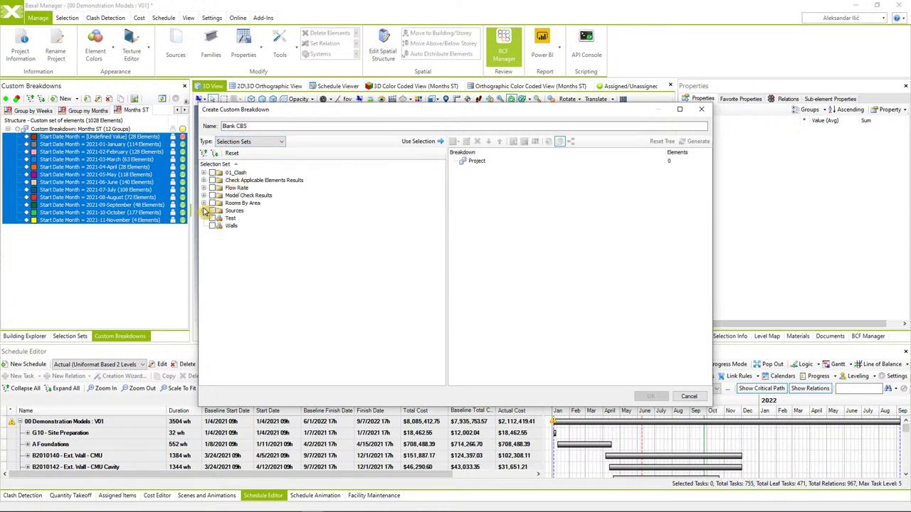
click(204, 211)
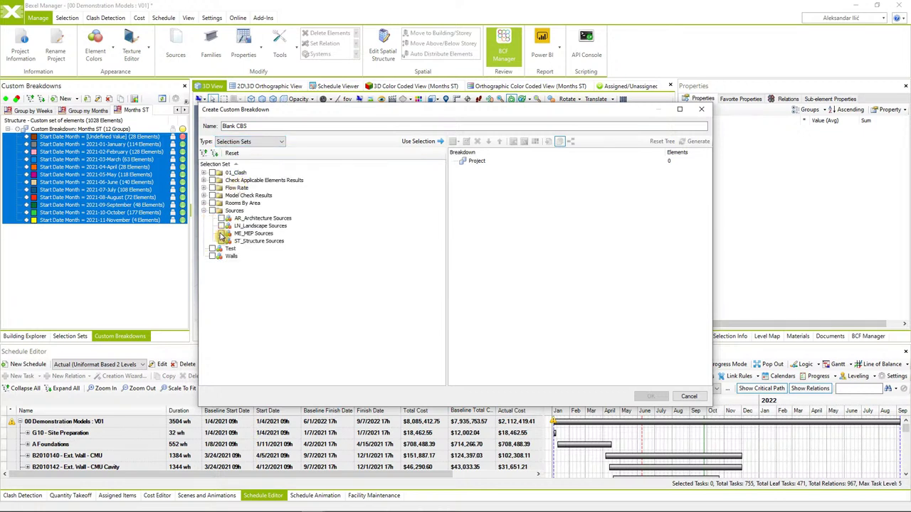
click(235, 235)
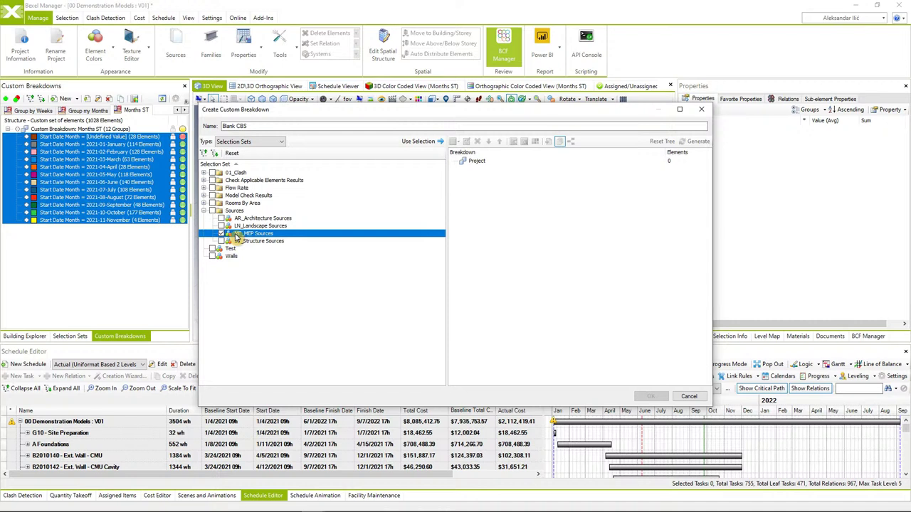
click(430, 143)
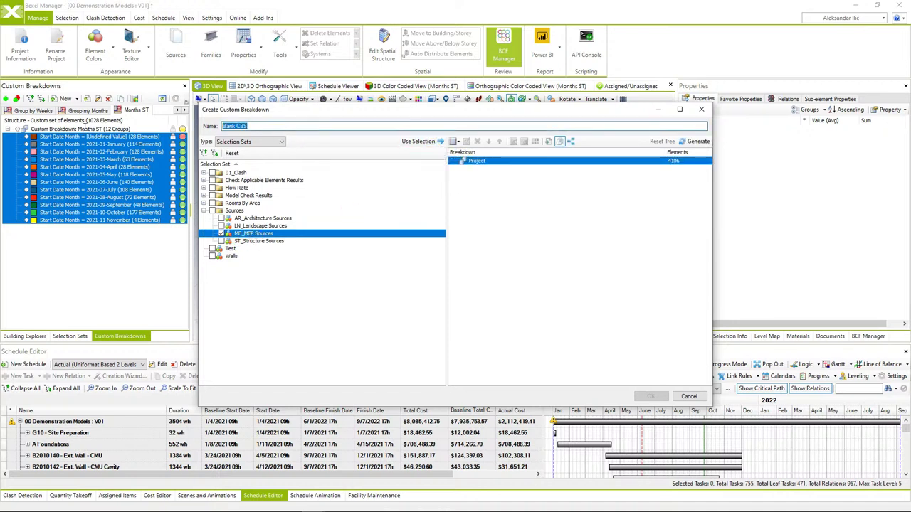
text(Sc)
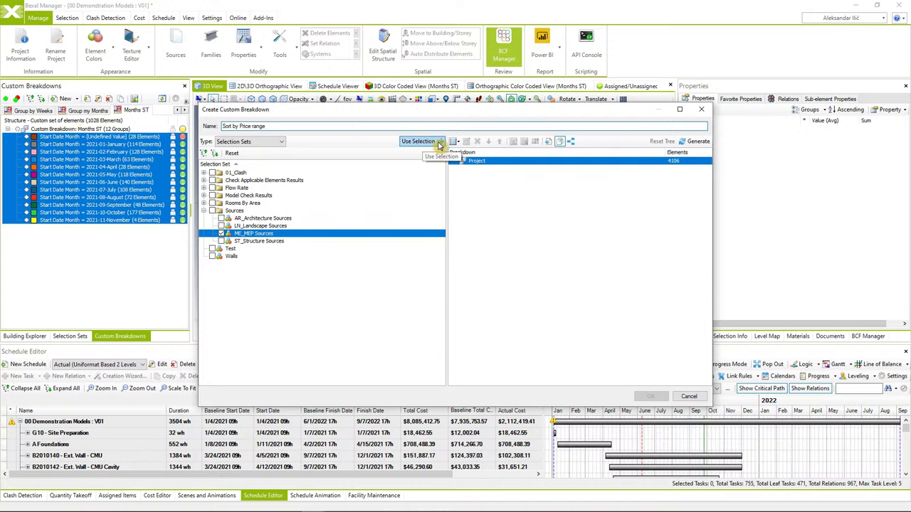
Step: Start a group-by-property-range rule for the breakdown and choose Labor Cost as its property
click(457, 143)
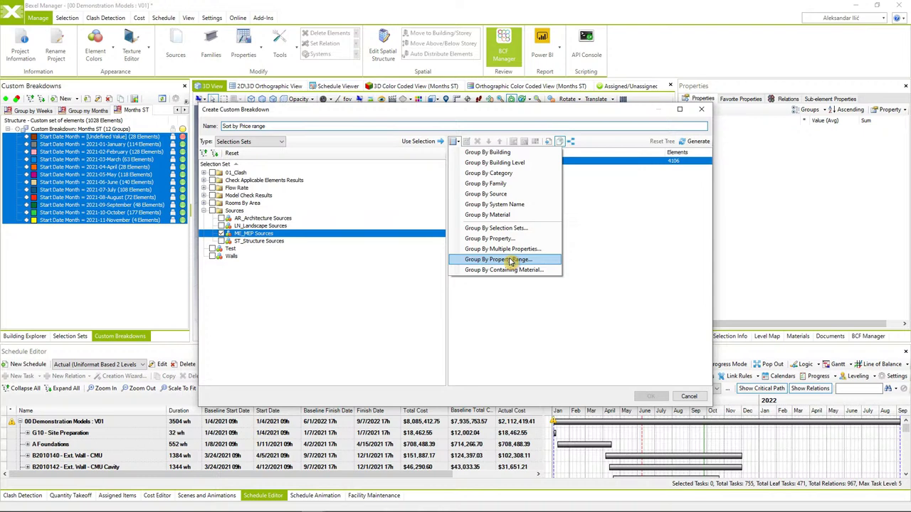
click(509, 260)
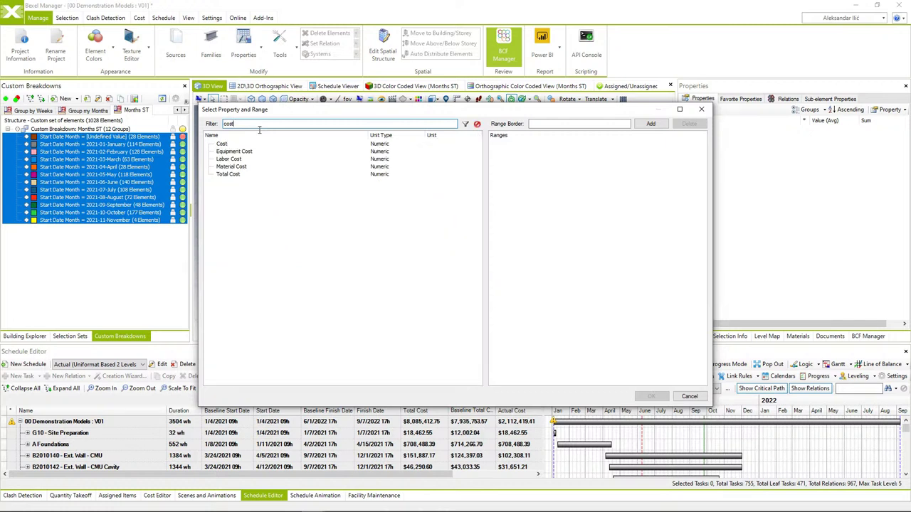
click(237, 160)
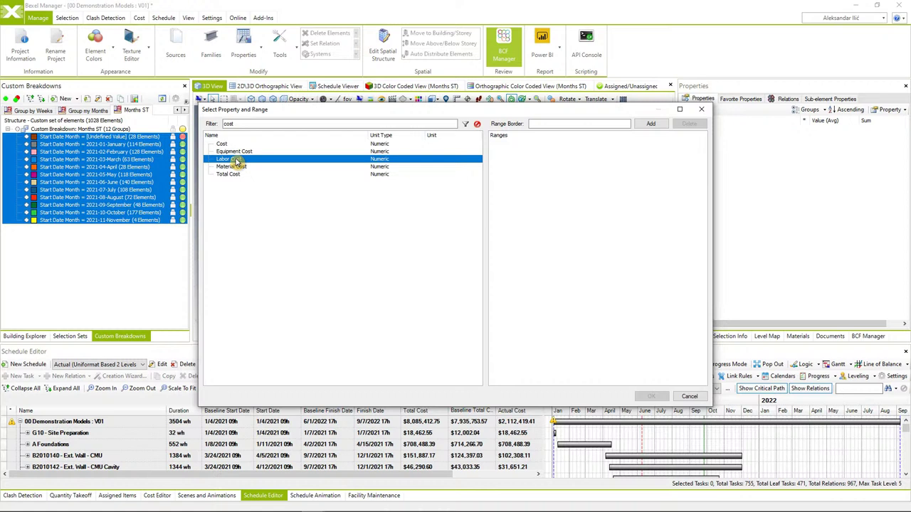
Step: Add Labor Cost range borders at 100, 200, 500, 1000 and 5000 and accept the grouping rule
click(576, 123)
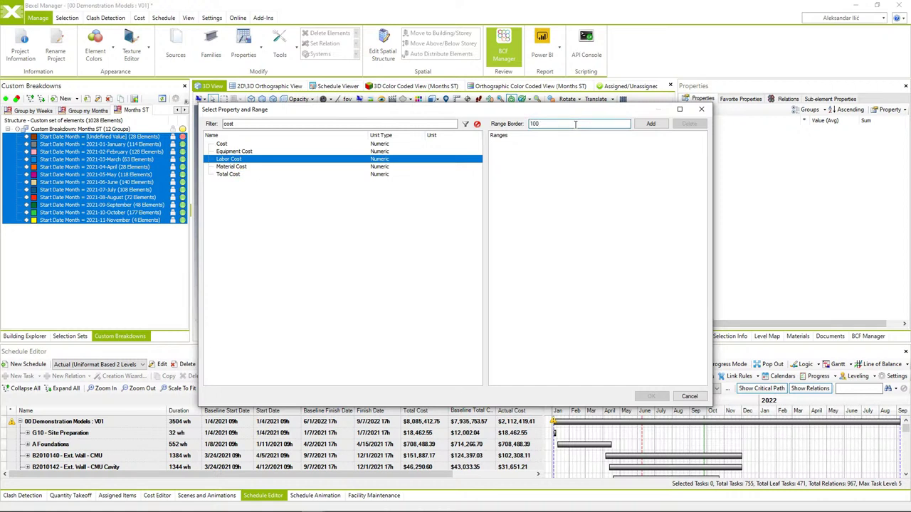
click(649, 124)
text(200)
click(649, 124)
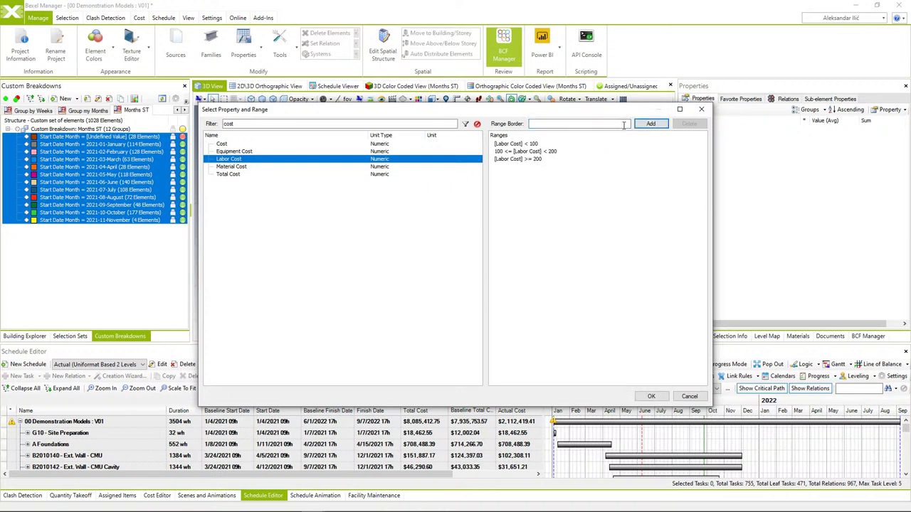
text(500)
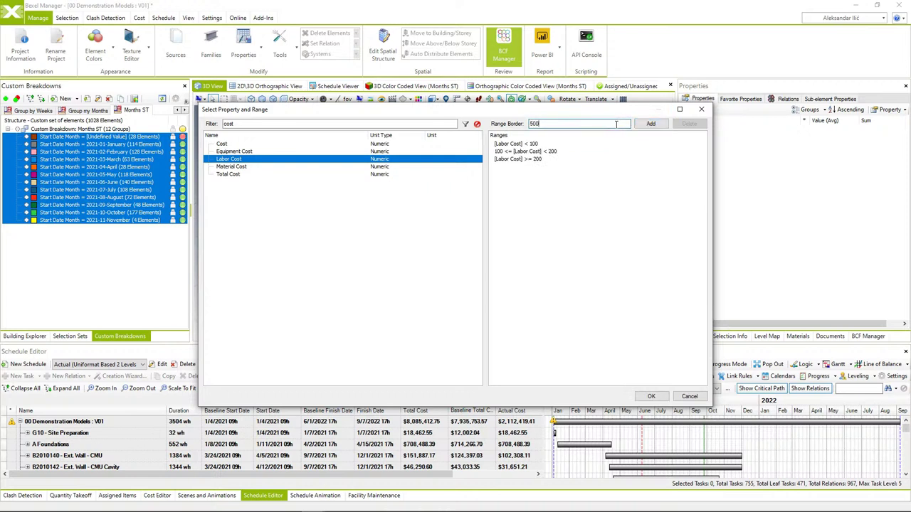
click(648, 124)
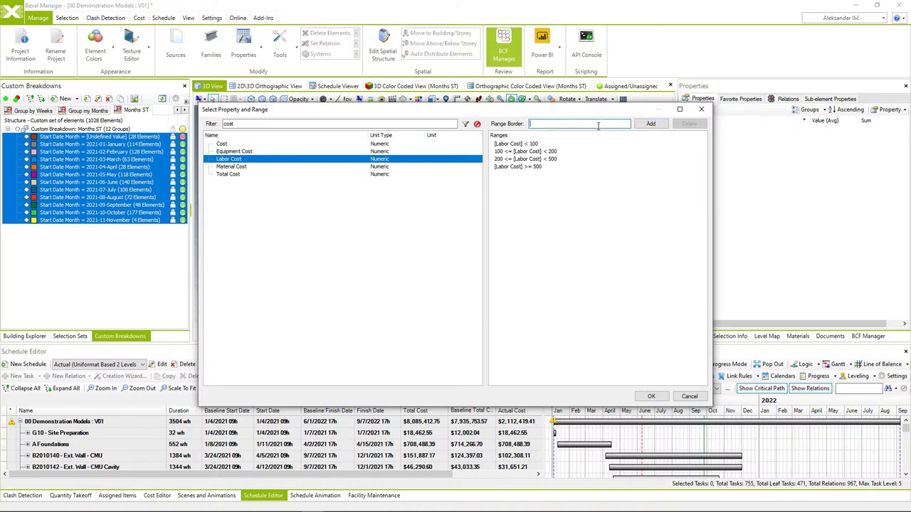
text(1000)
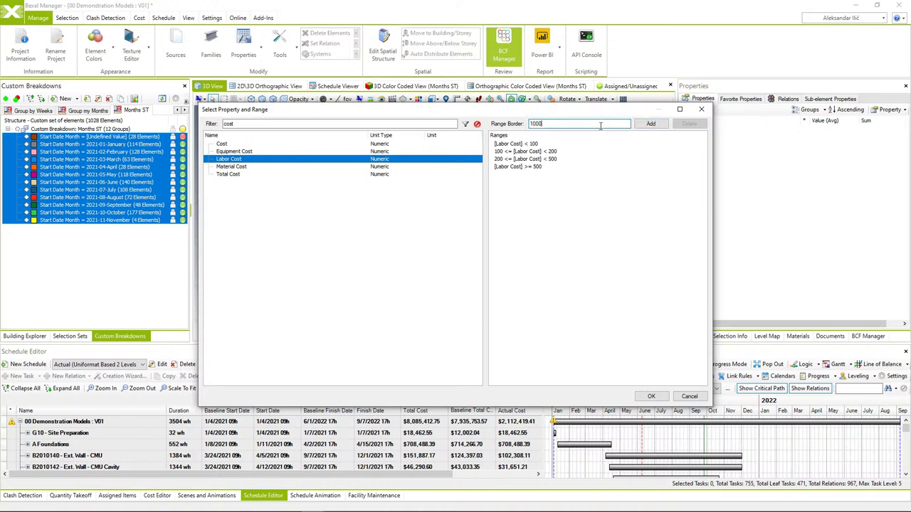
click(649, 123)
text(5000)
click(649, 125)
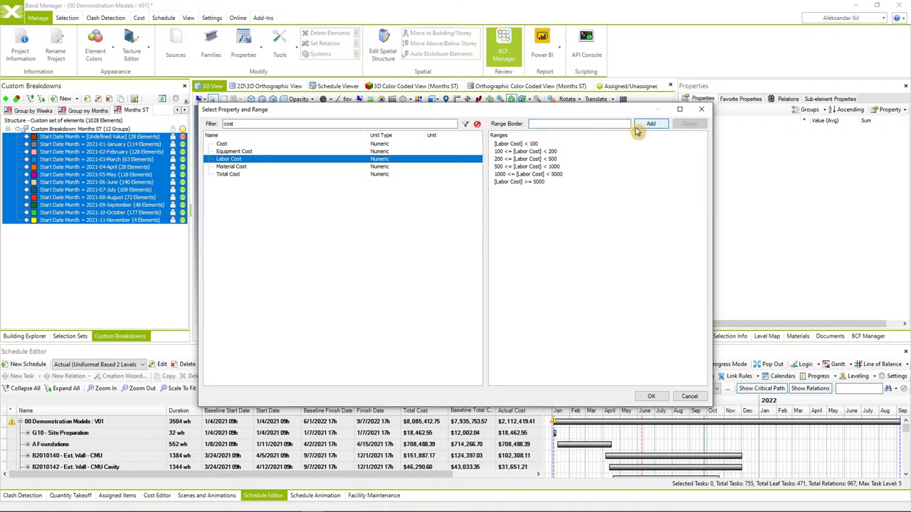
click(650, 397)
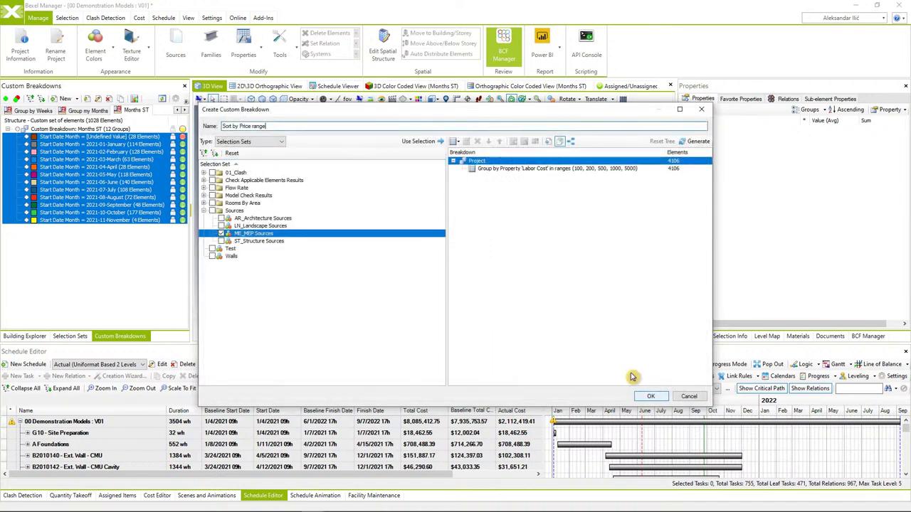
Step: Create the breakdown with the Labor Cost range rule as its color coding and display it in the 3D color coded view
click(524, 171)
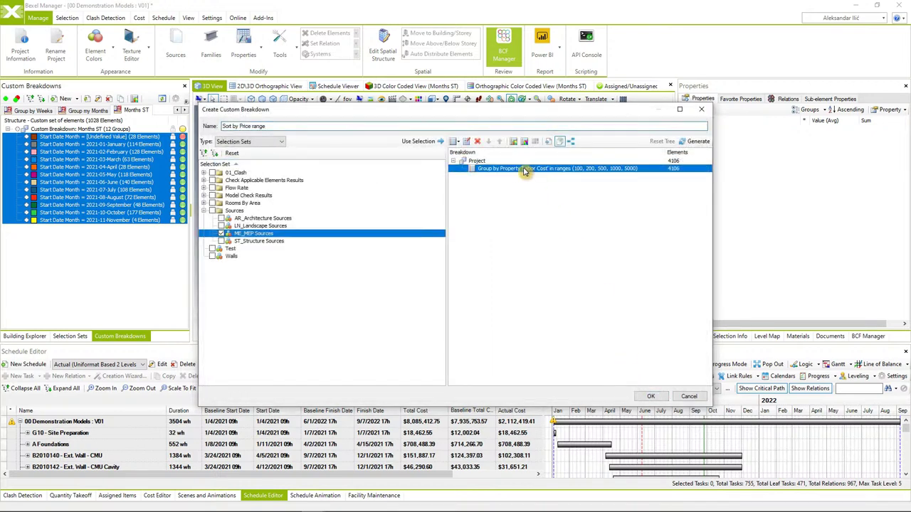
click(642, 398)
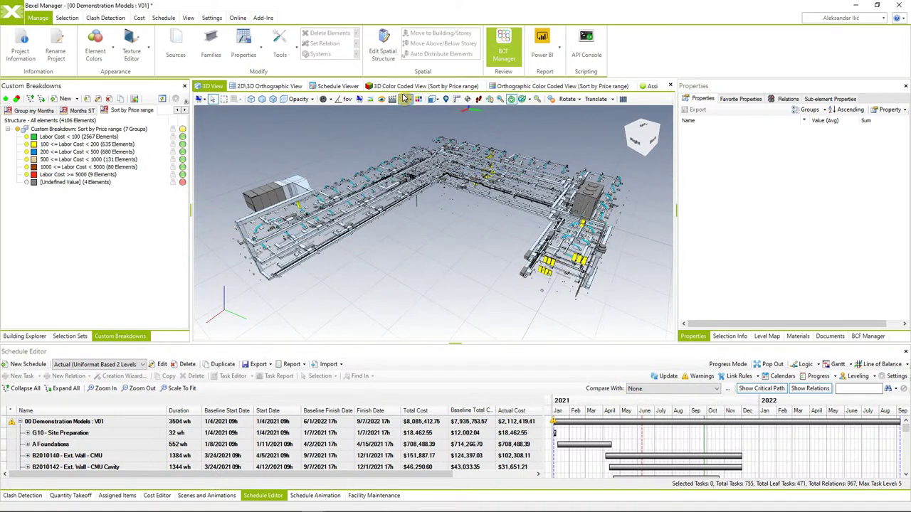
click(402, 87)
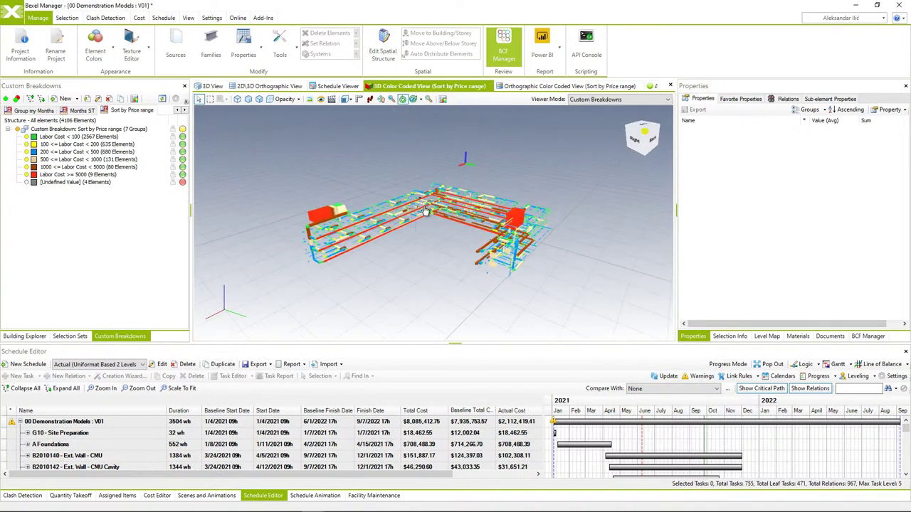
scroll(429, 217, up, 5)
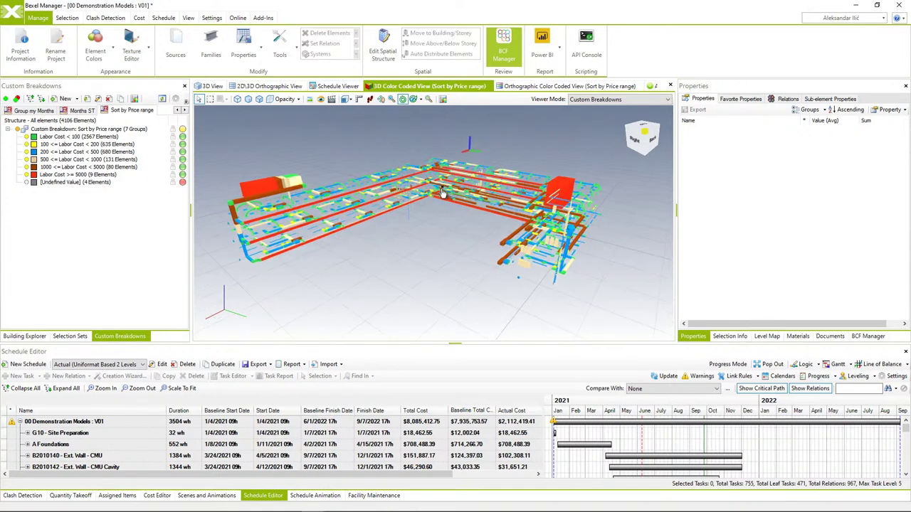
drag(446, 199, 400, 205)
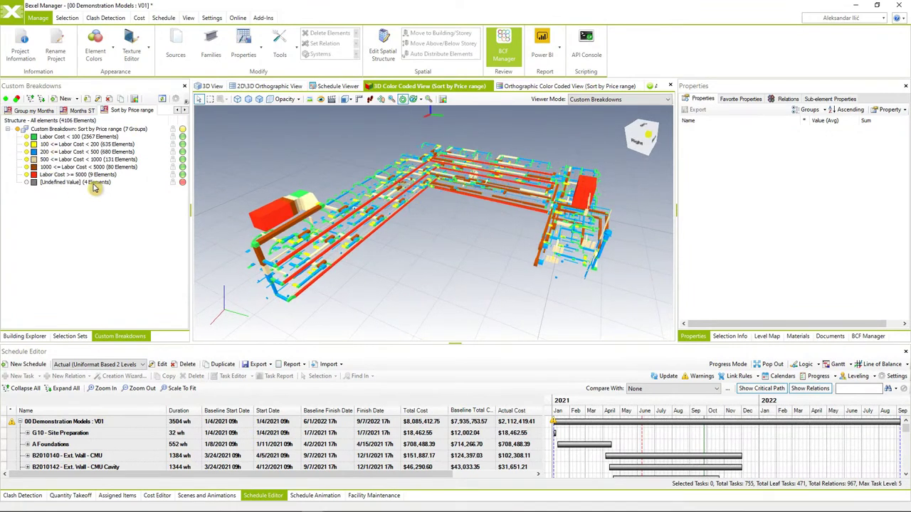
Step: Highlight the Labor Cost groups below 100, 100 to 200, 200 to 500, and 5000 or more to examine their elements in the model
click(64, 136)
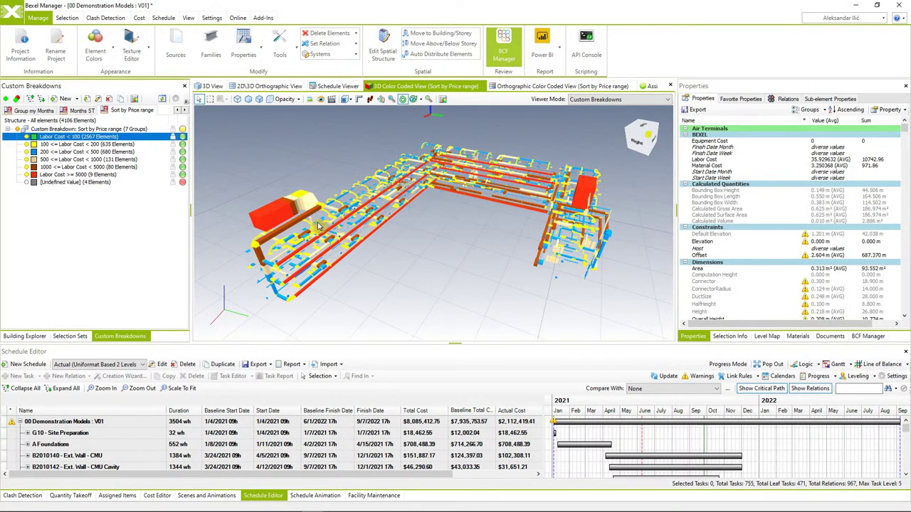
scroll(321, 229, up, 2)
drag(320, 229, 434, 211)
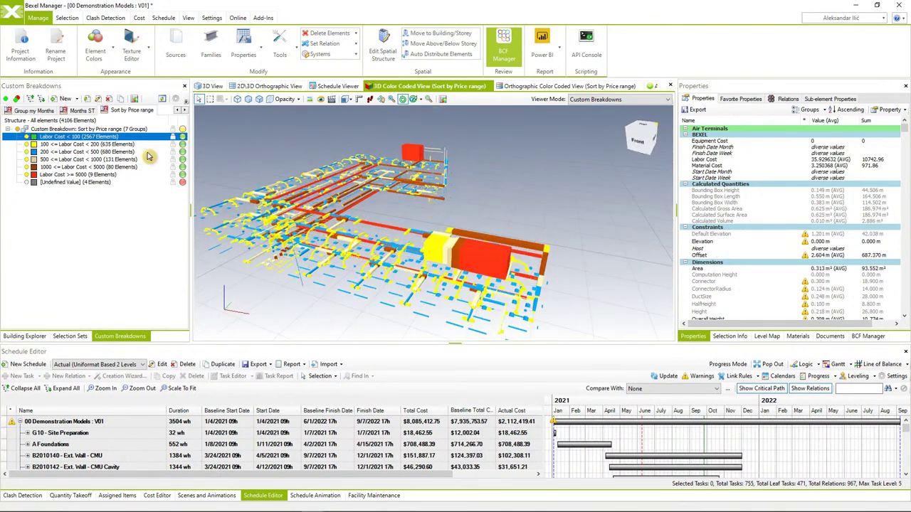
click(78, 144)
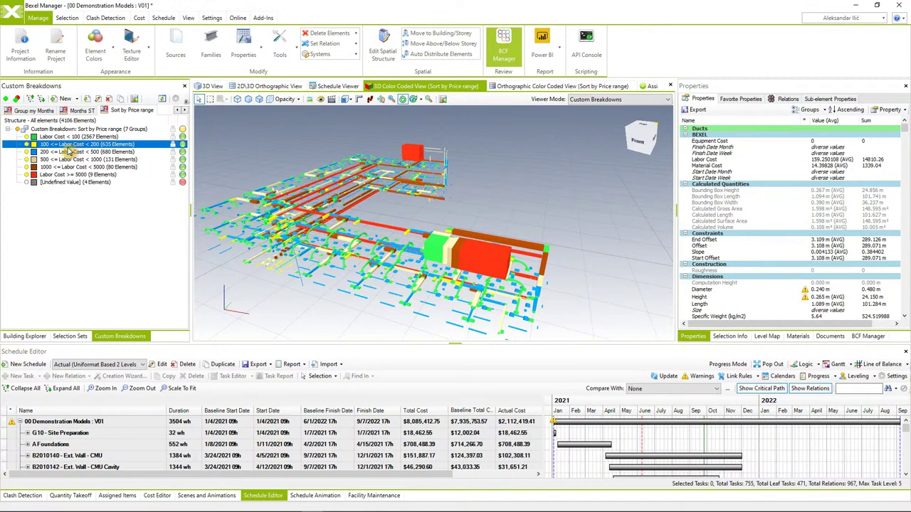
click(63, 152)
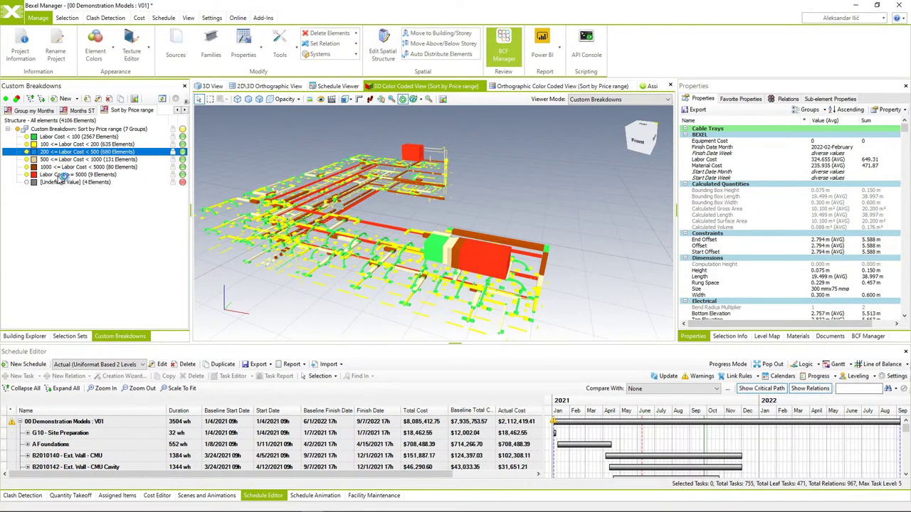
click(57, 174)
drag(447, 232, 393, 234)
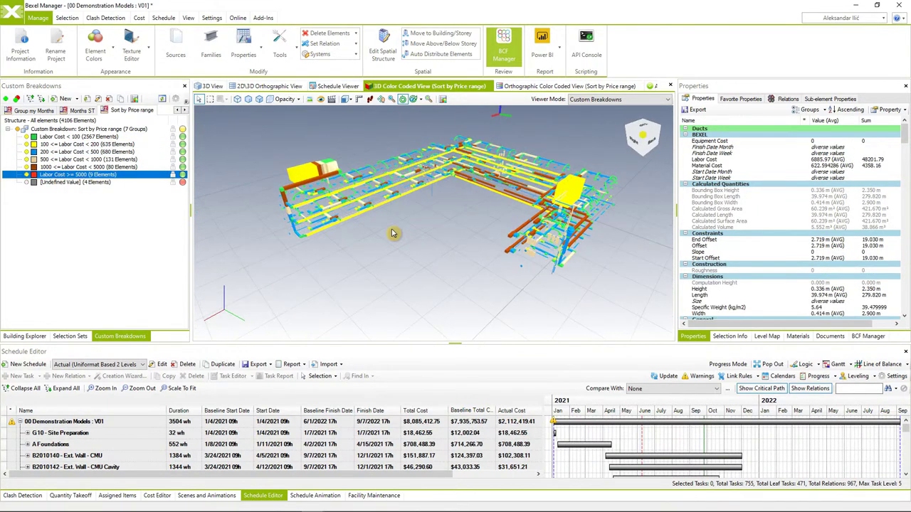
drag(563, 189, 434, 220)
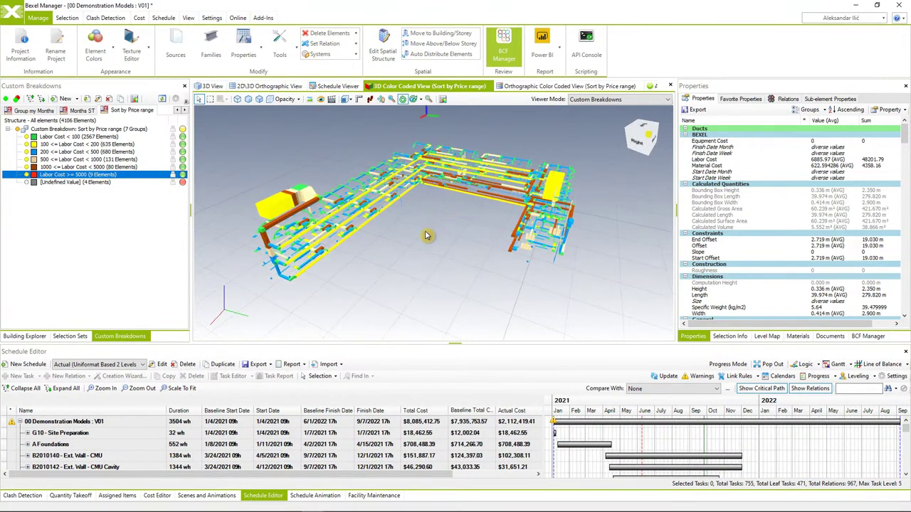
Step: Clear the element selection and examine the Labor Cost range colors across the MEP model from another angle
click(425, 237)
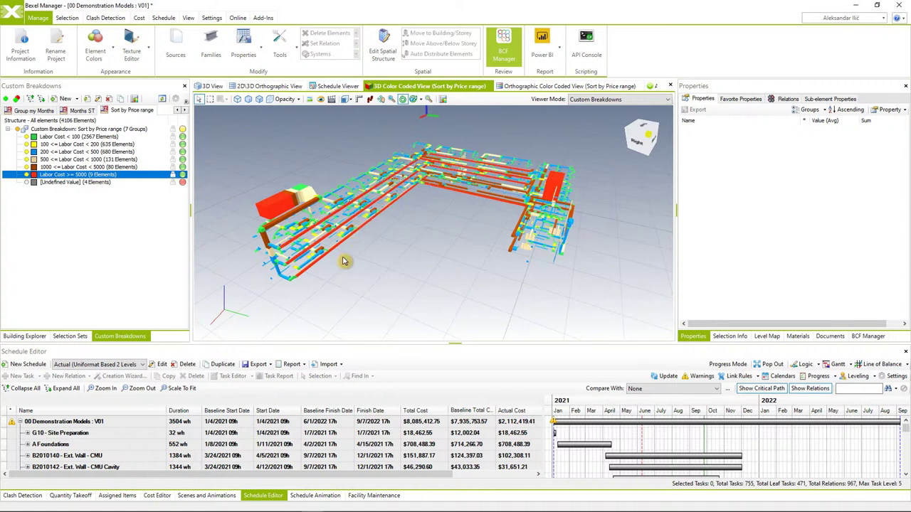
middle_drag(342, 261, 369, 215)
scroll(368, 215, up, 5)
drag(387, 232, 429, 190)
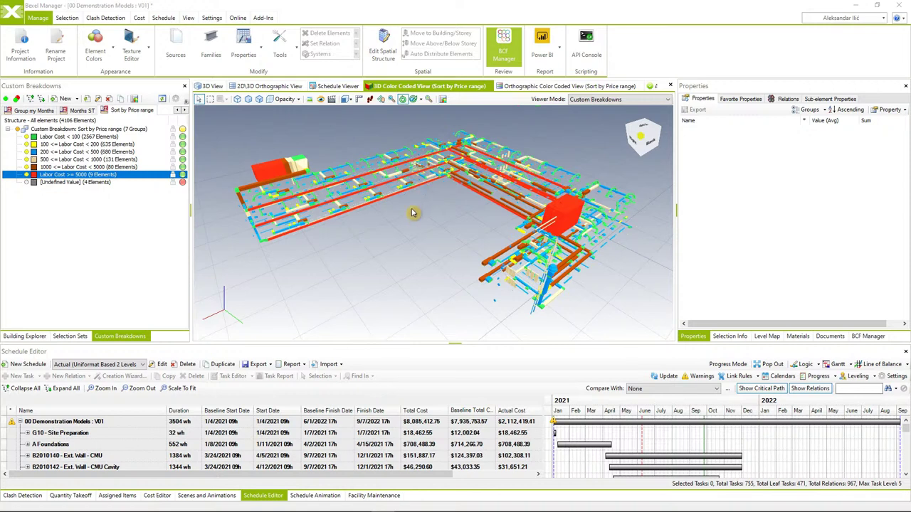
Step: Show only the ST_Structure Sources selection set in the regular 3D view, select its elements and review their BEXEL properties
click(212, 86)
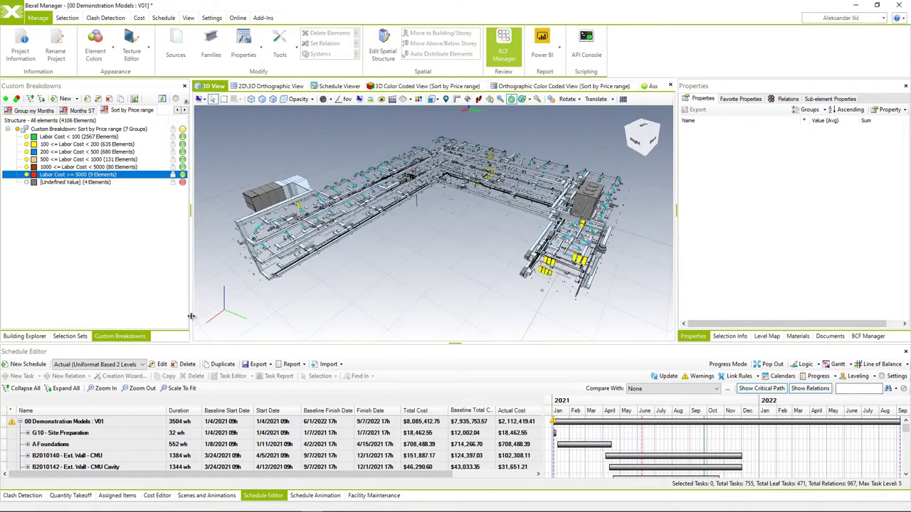
click(61, 337)
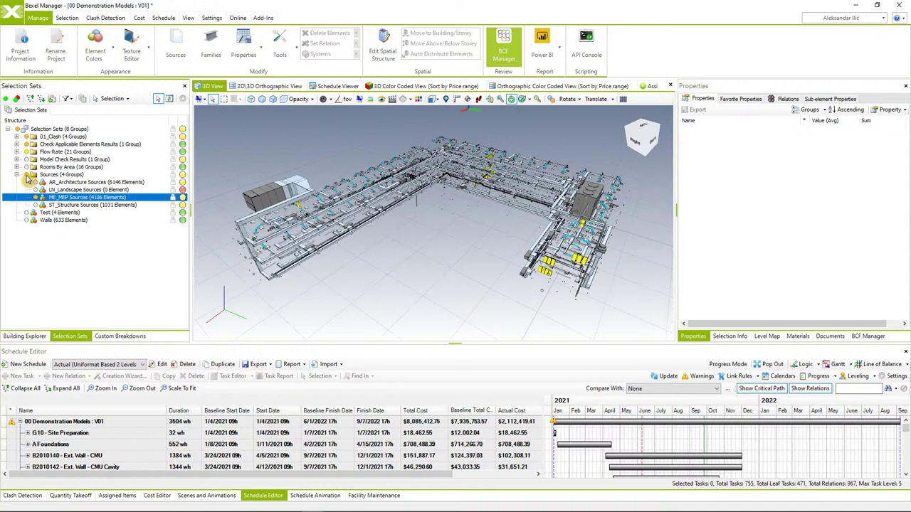
click(27, 175)
click(35, 205)
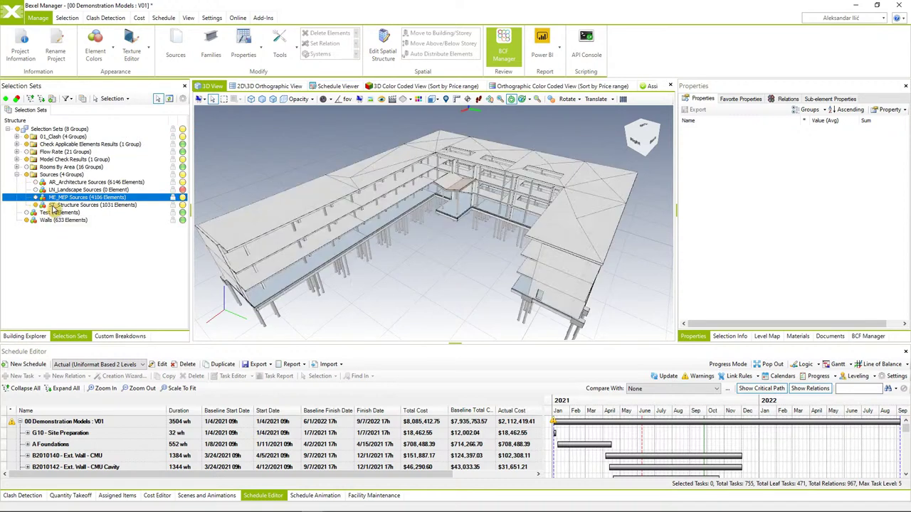
click(93, 205)
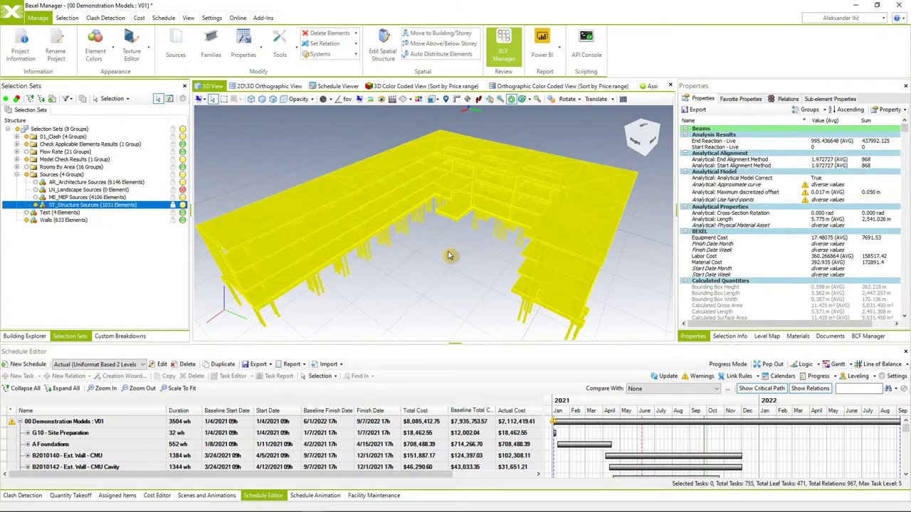
drag(433, 249, 647, 211)
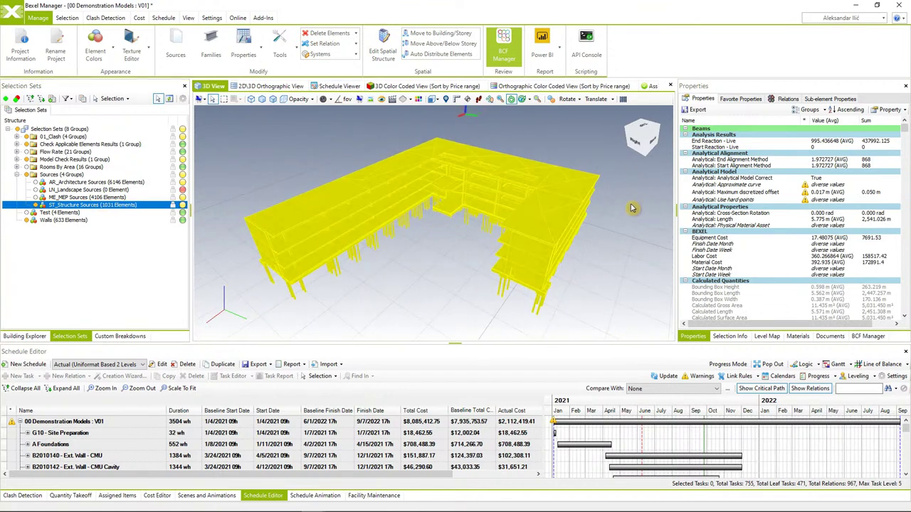
scroll(726, 242, down, 1)
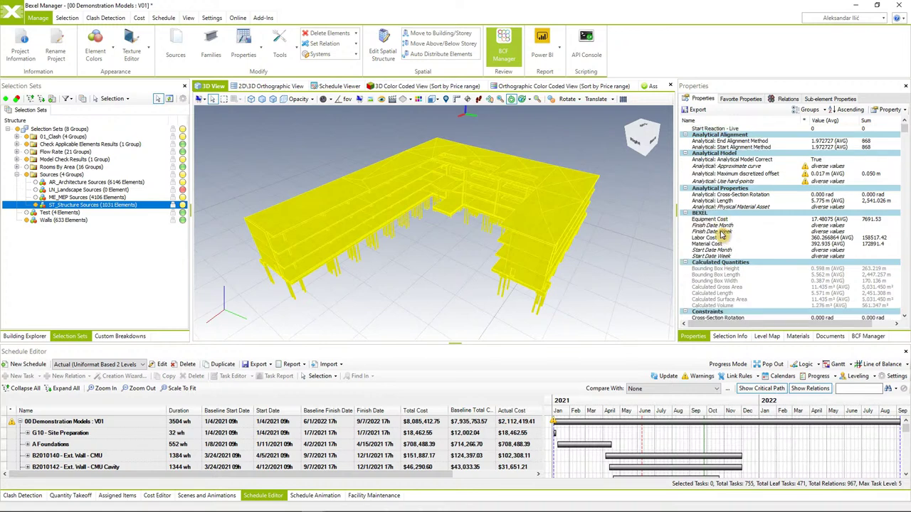
drag(442, 157, 345, 135)
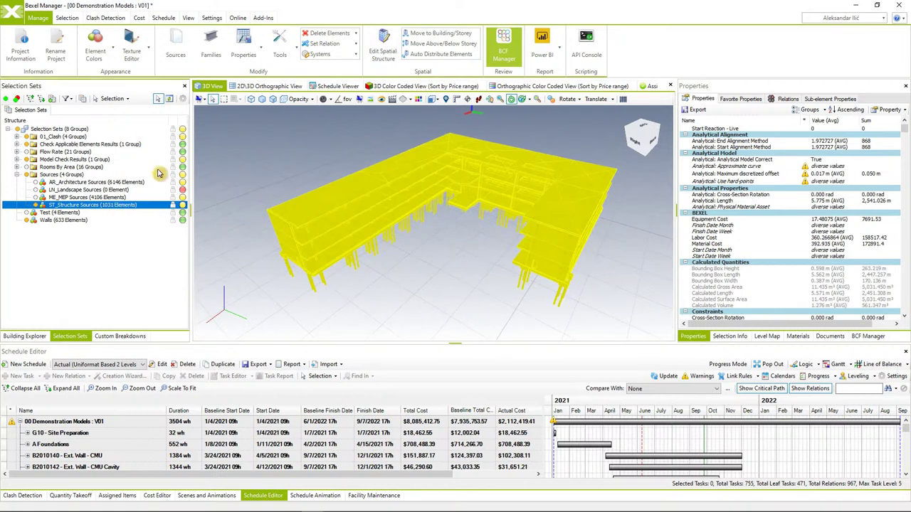
Step: Start a properties export for the selected structure elements and exclude all properties of every category from Beams to Windows
click(249, 56)
click(269, 84)
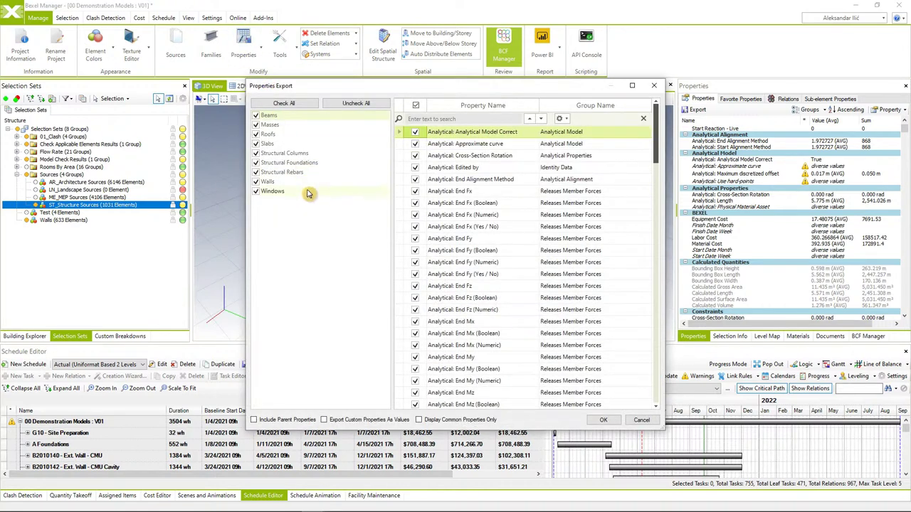
shift+click(308, 193)
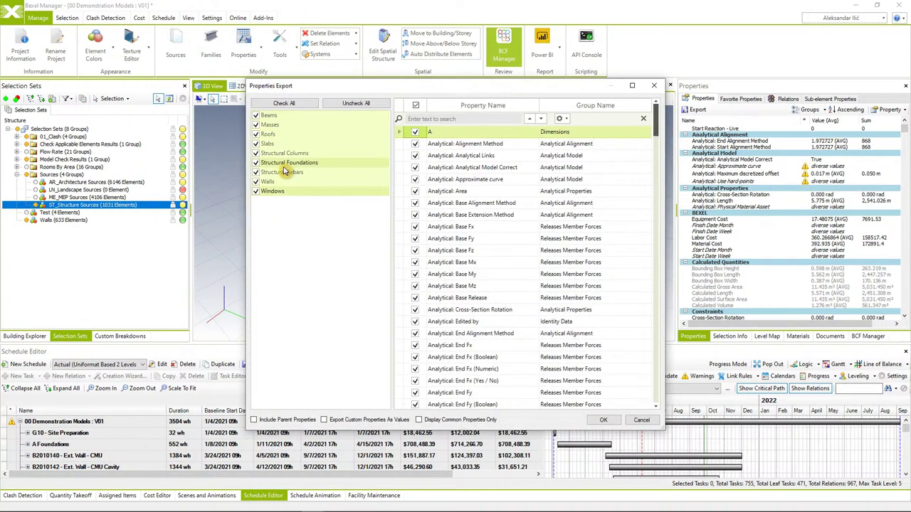
click(355, 105)
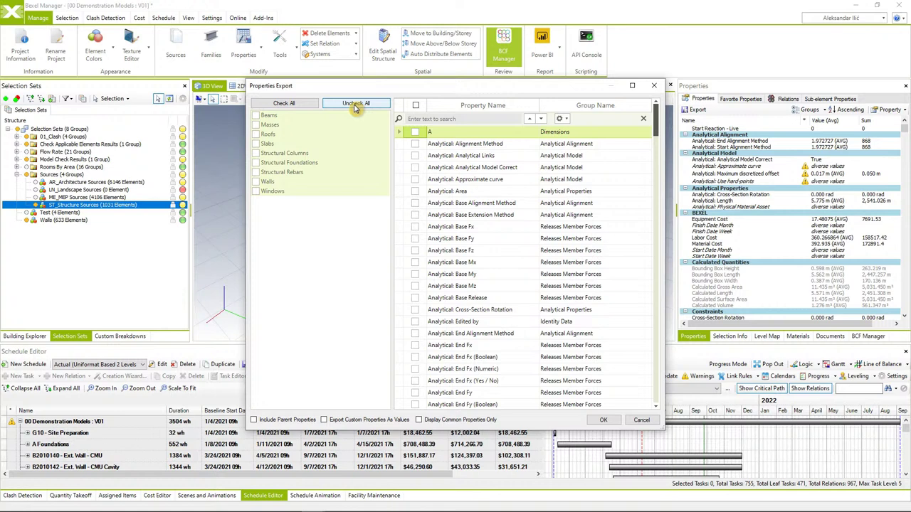
Step: Find the start date properties and include Start Date Month and Start Date Week in the export
click(427, 119)
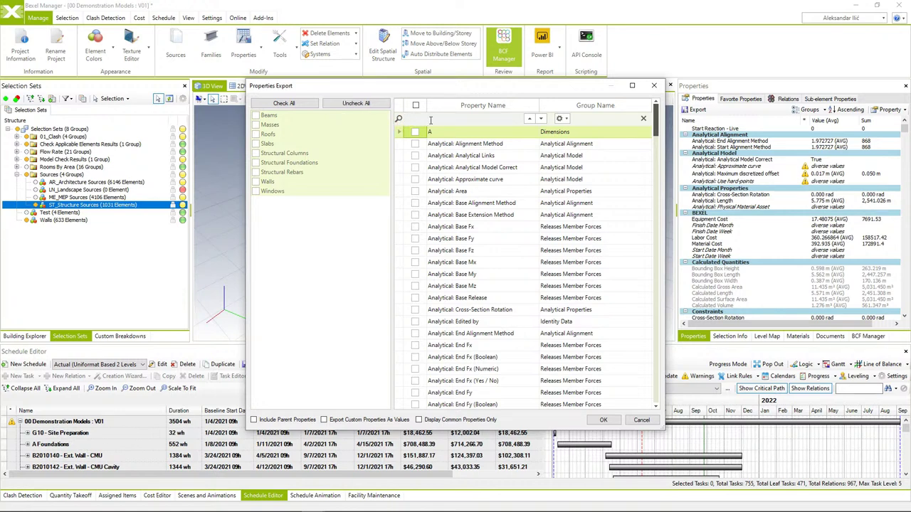
scroll(430, 121, down, 10)
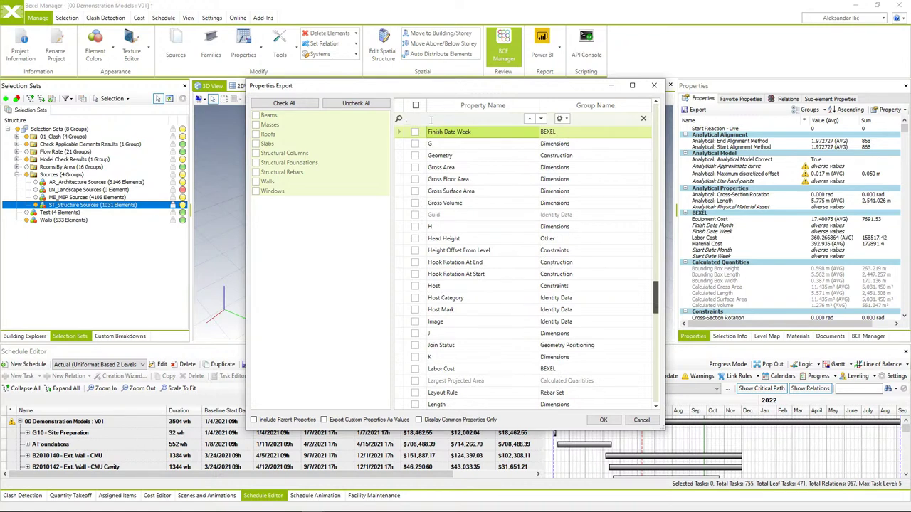
text(start dat)
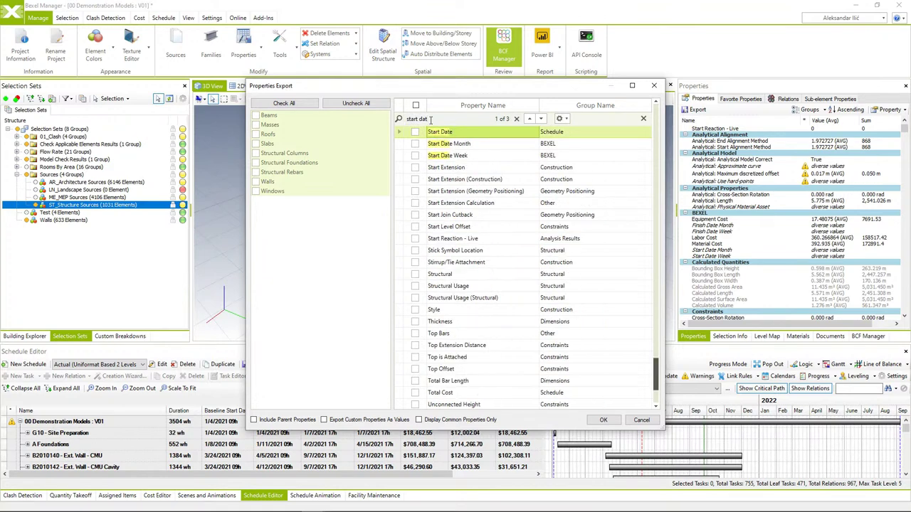
click(458, 144)
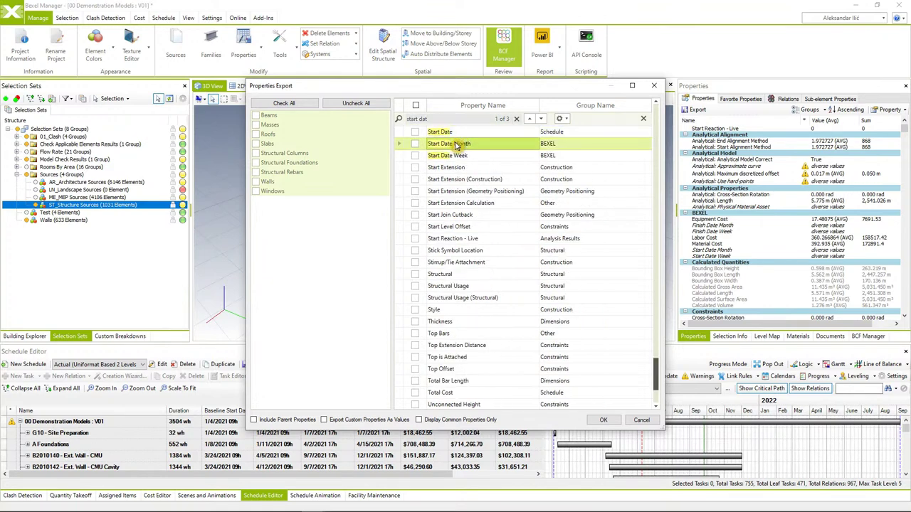
click(415, 144)
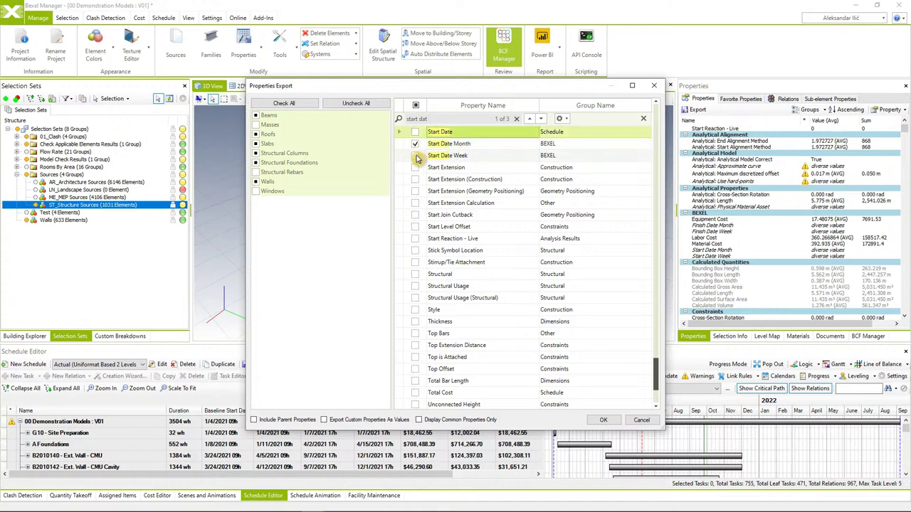
click(416, 156)
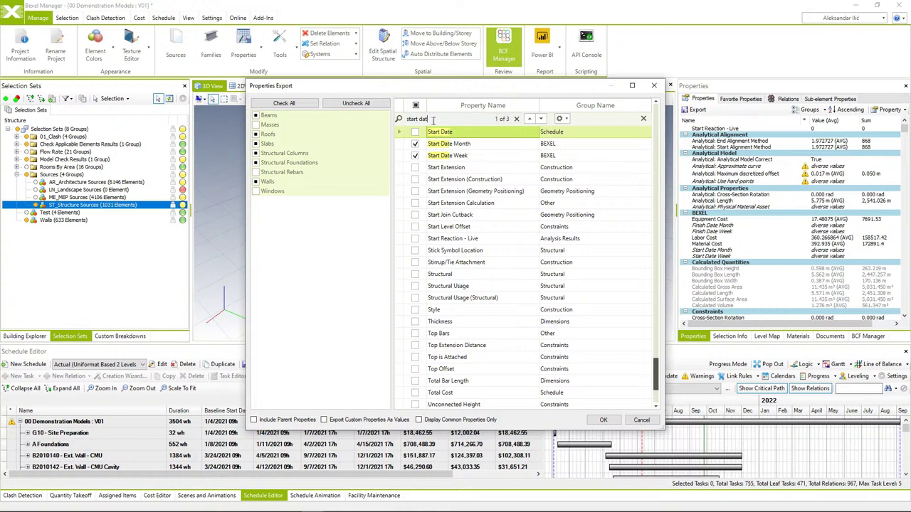
Step: Find the finish date properties and include Finish Date Month and Finish Date Week in the export
text(finish)
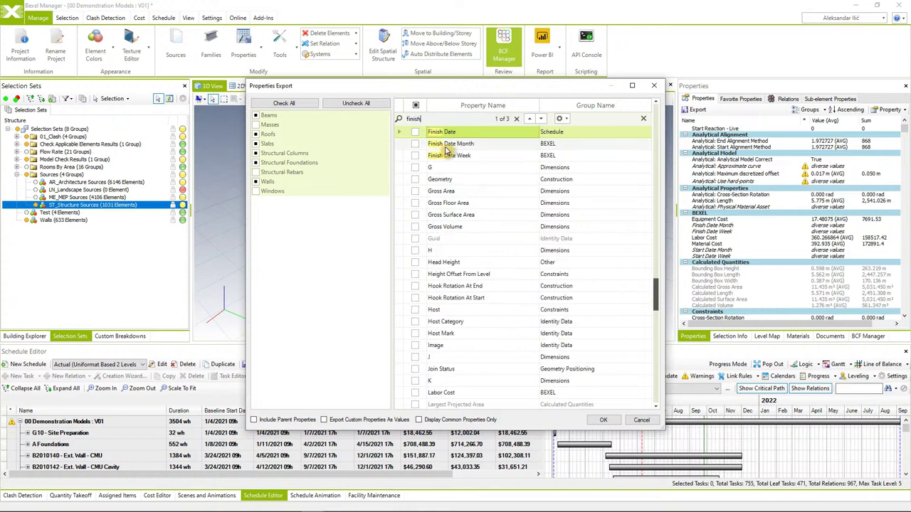
click(415, 144)
click(416, 155)
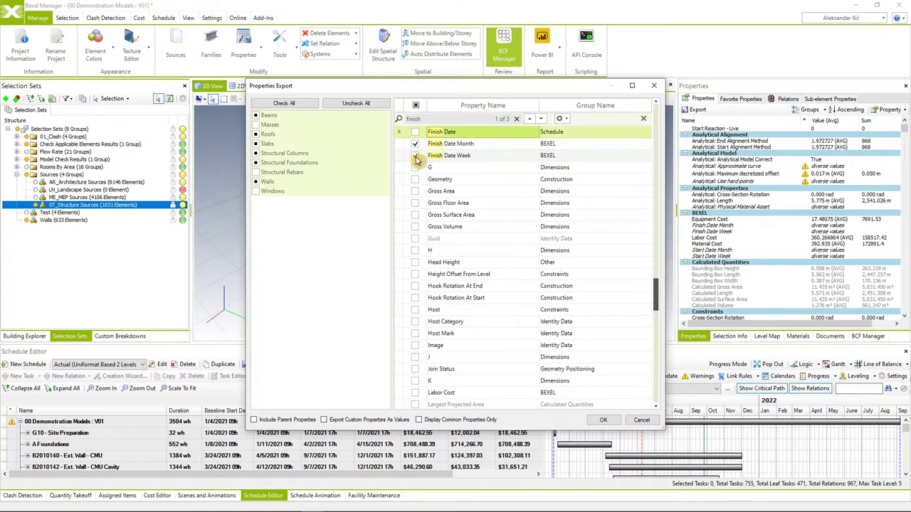
Step: Search for the Labor Cost and Material Cost properties and include both in the export
drag(428, 119, 373, 122)
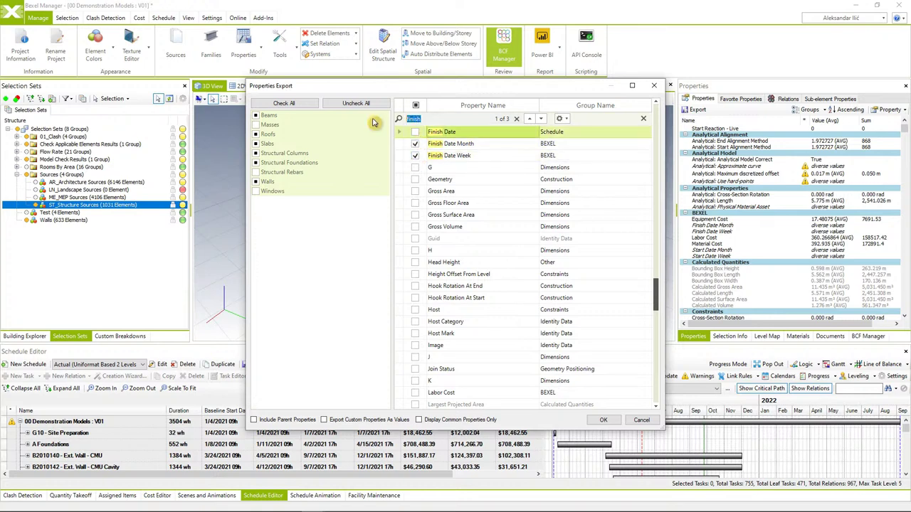
text(labor)
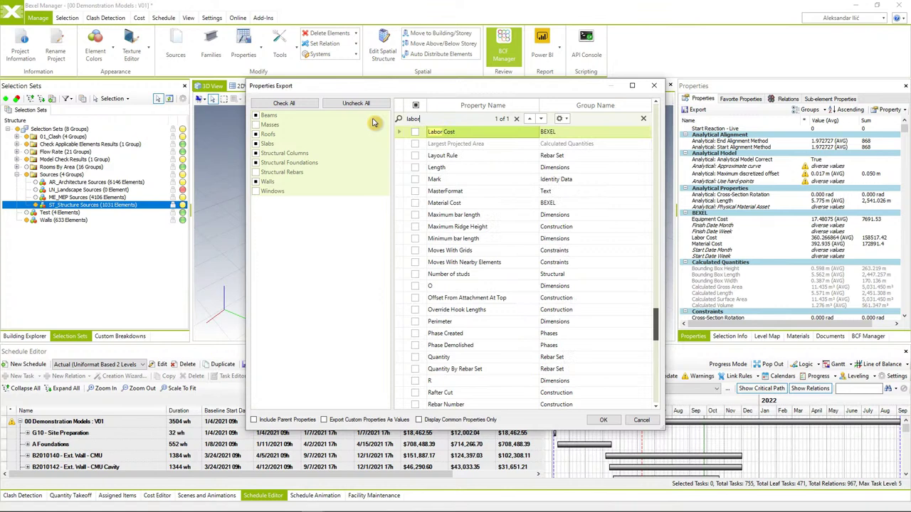
click(414, 132)
drag(429, 119, 377, 124)
text(mater)
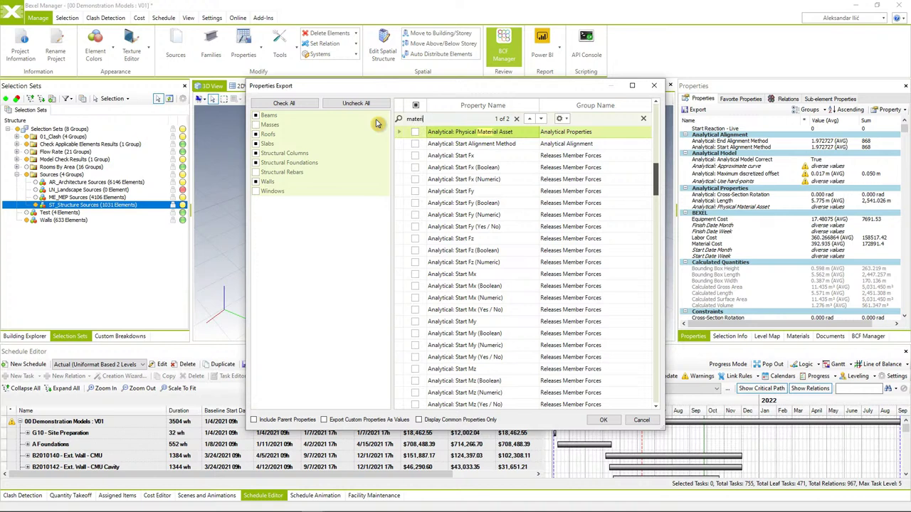
text(ial cost)
click(414, 131)
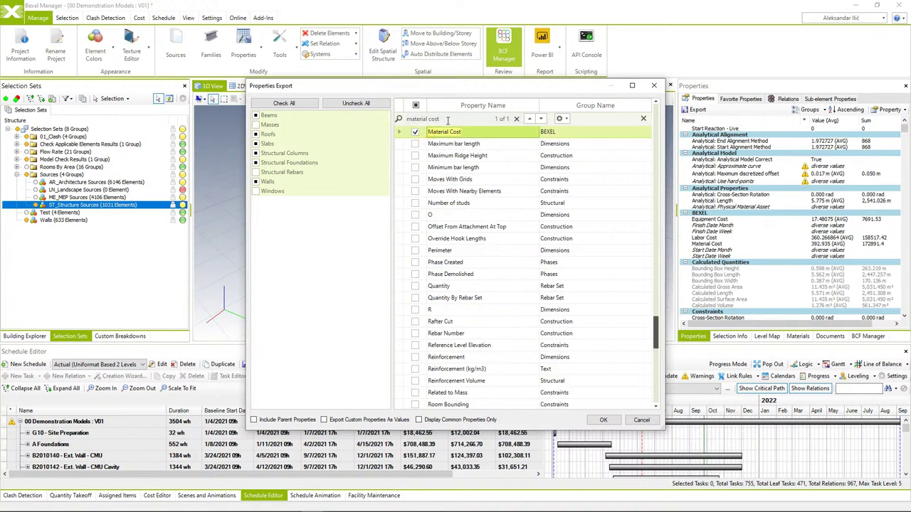
Step: Search for the Equipment Cost property and include it in the export
click(447, 120)
text(equipment)
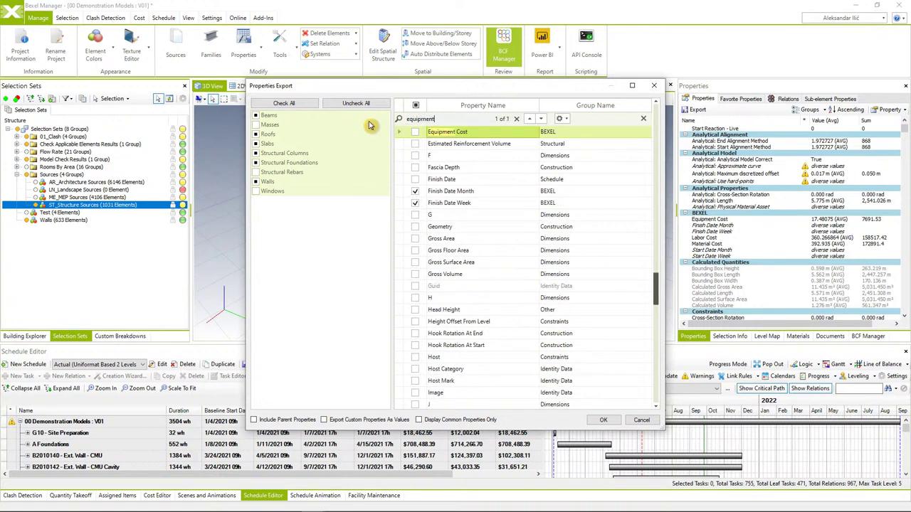
click(415, 132)
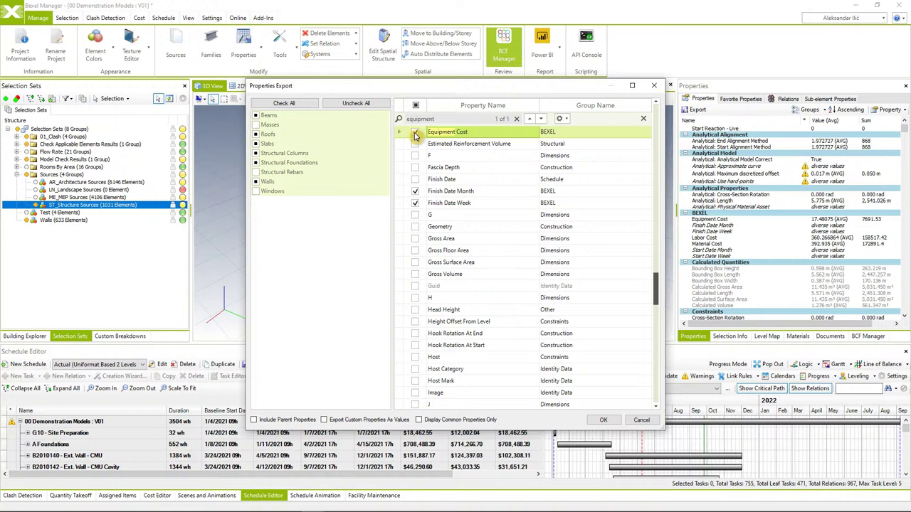
click(415, 132)
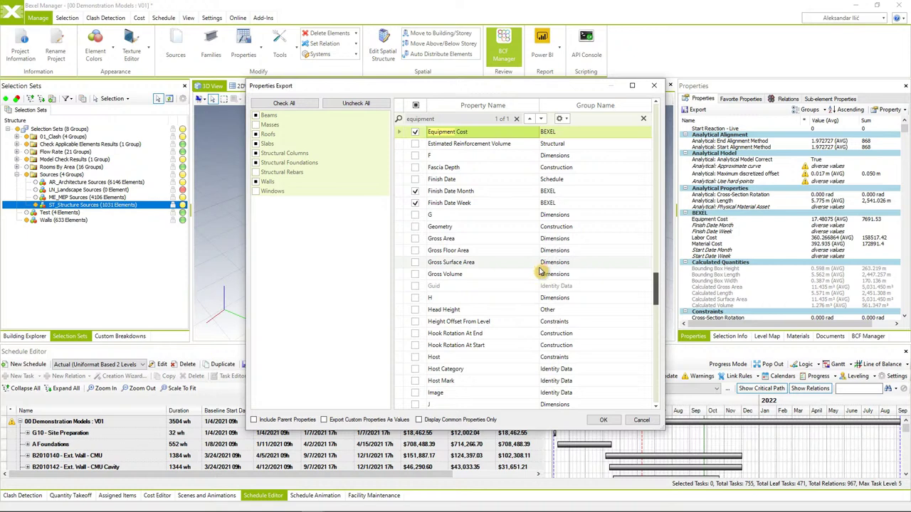
Step: Export the chosen properties to an Excel file named Data Export Sample and open its file location
click(602, 420)
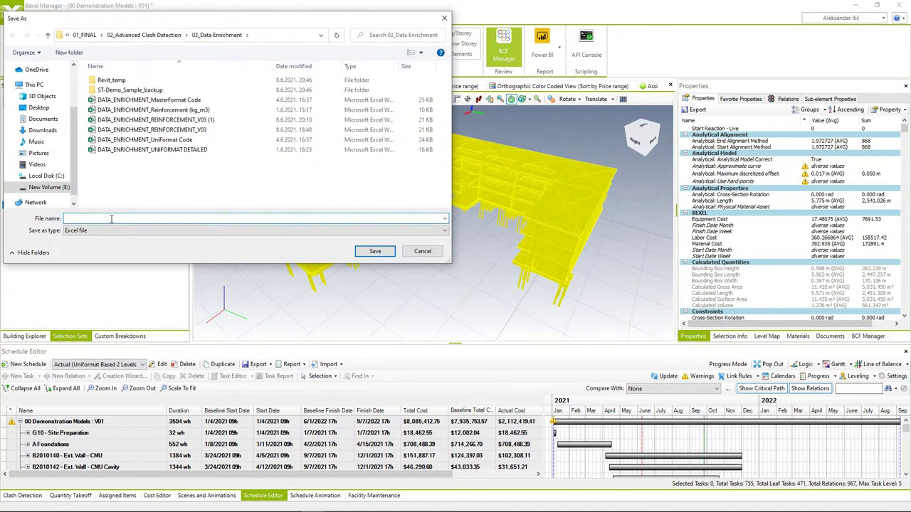
text(Data Export Sample)
click(375, 251)
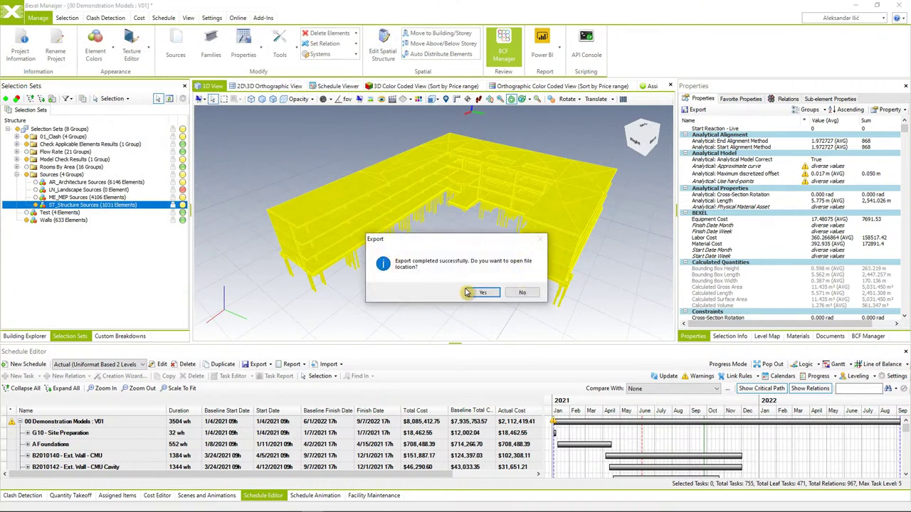
click(484, 292)
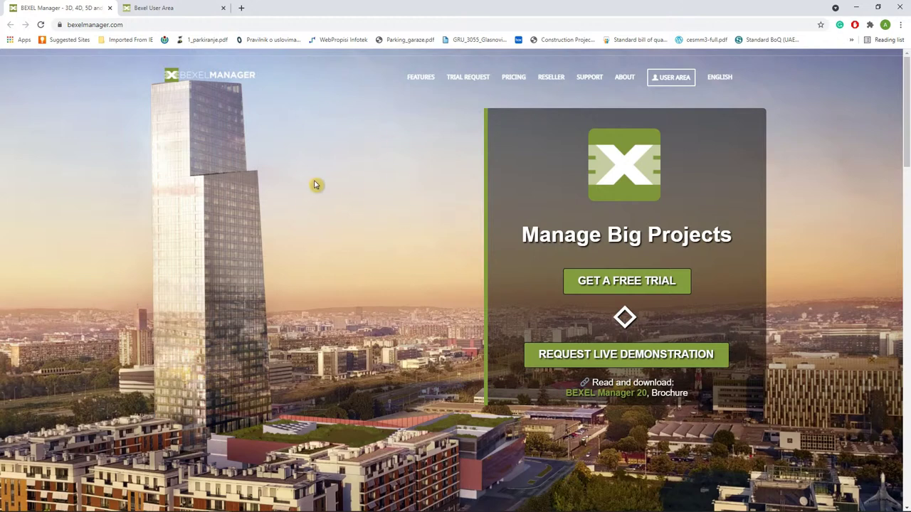
Step: Open the Downloads page of the BEXEL Manager website in the browser and review the Properties Importer versions for Revit
mouse_move(602, 78)
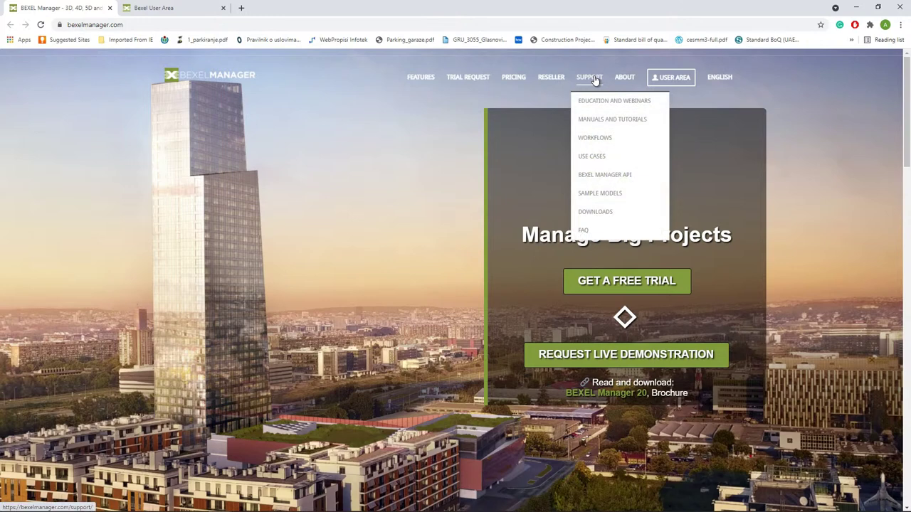
click(595, 212)
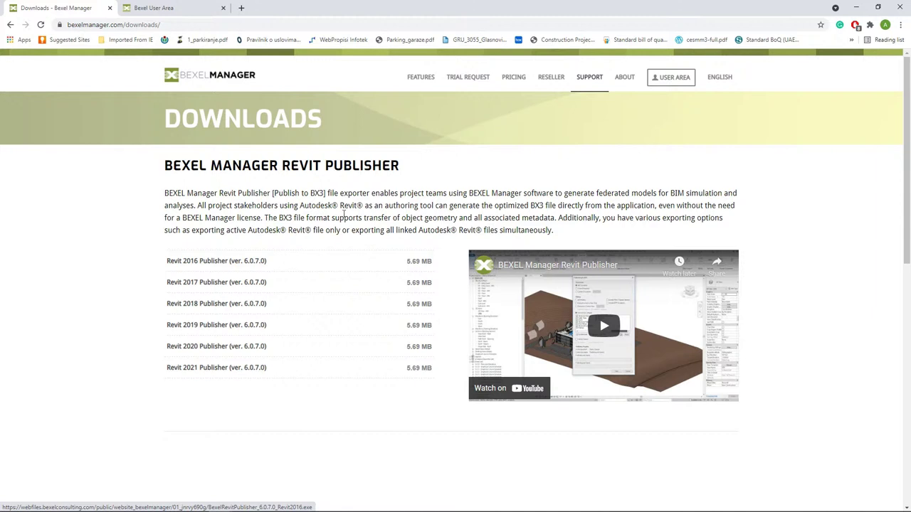
click(290, 243)
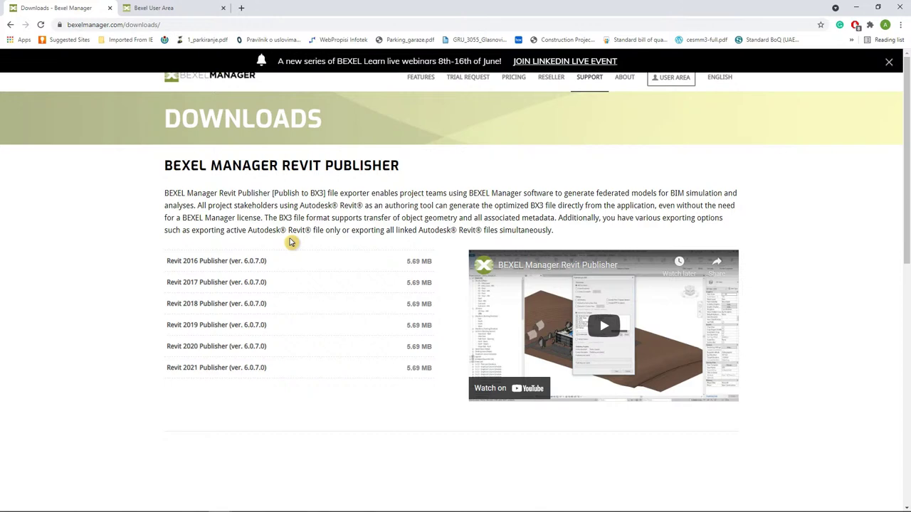
scroll(291, 239, down, 3)
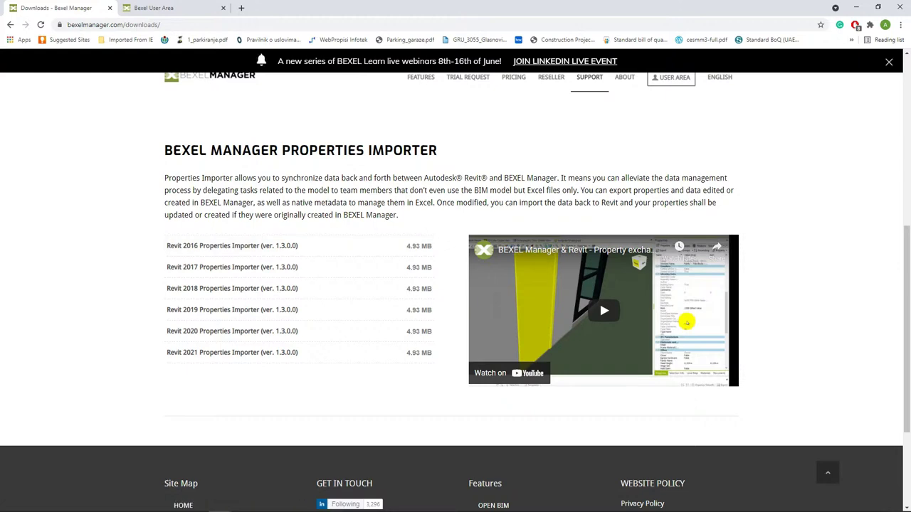
Step: Switch to Revit, start the BEXEL properties import and browse to the Data Export Sample file in the 03_Data Enrichment folder
key(alt+Tab)
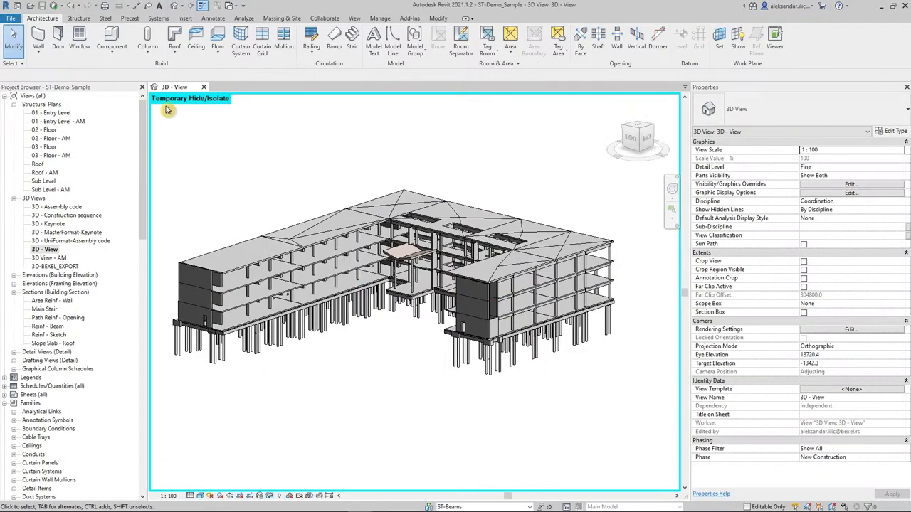
click(409, 19)
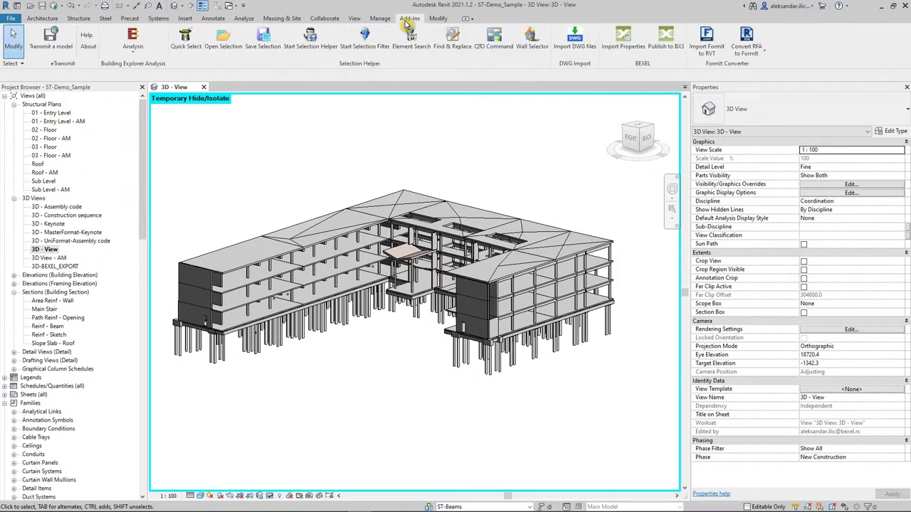
click(627, 44)
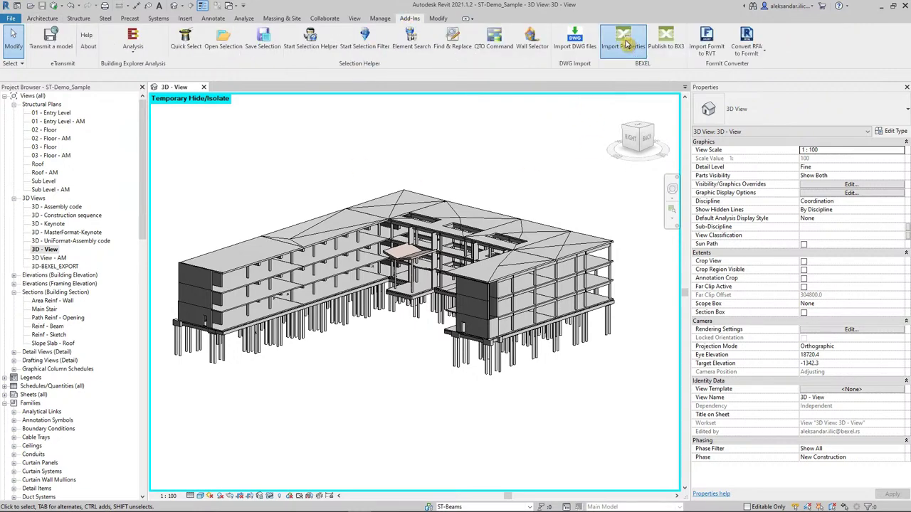
click(560, 243)
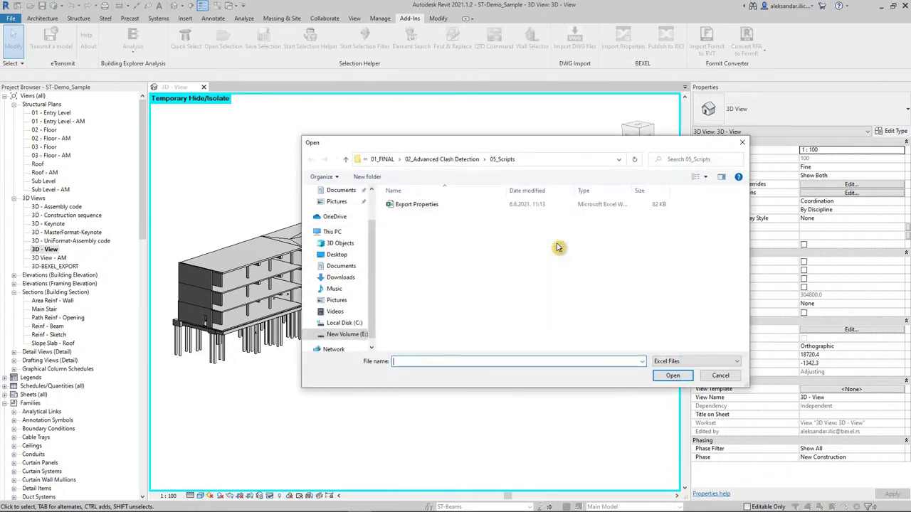
click(463, 160)
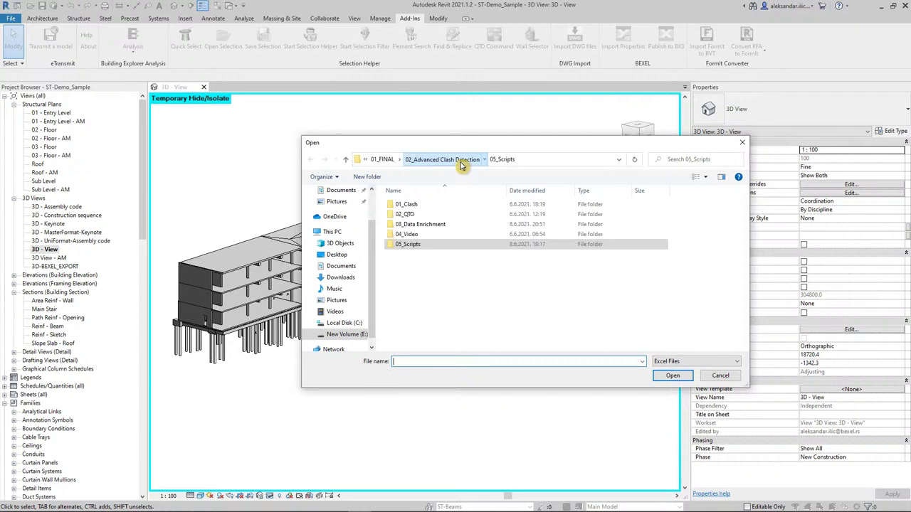
double_click(427, 225)
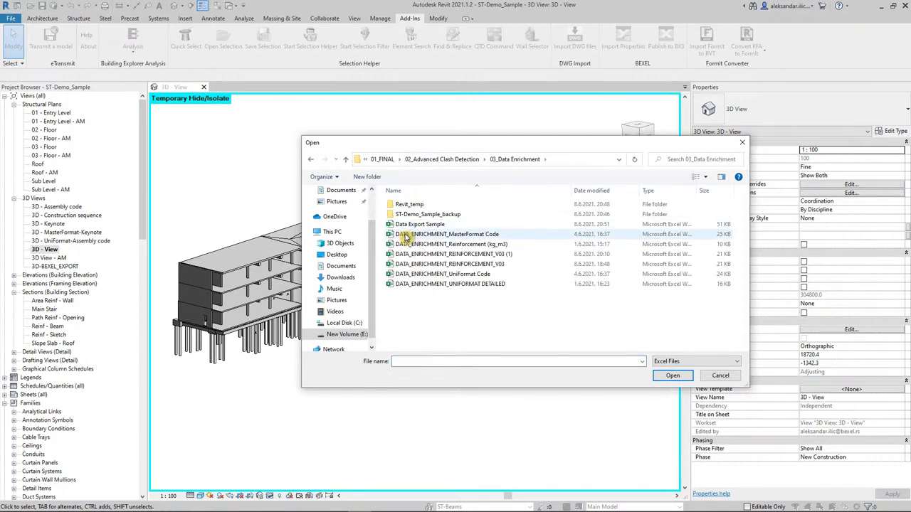
click(418, 226)
double_click(418, 226)
Step: Open the Data Export Sample workbook in a maximized Excel window to check its contents before importing
right_click(416, 225)
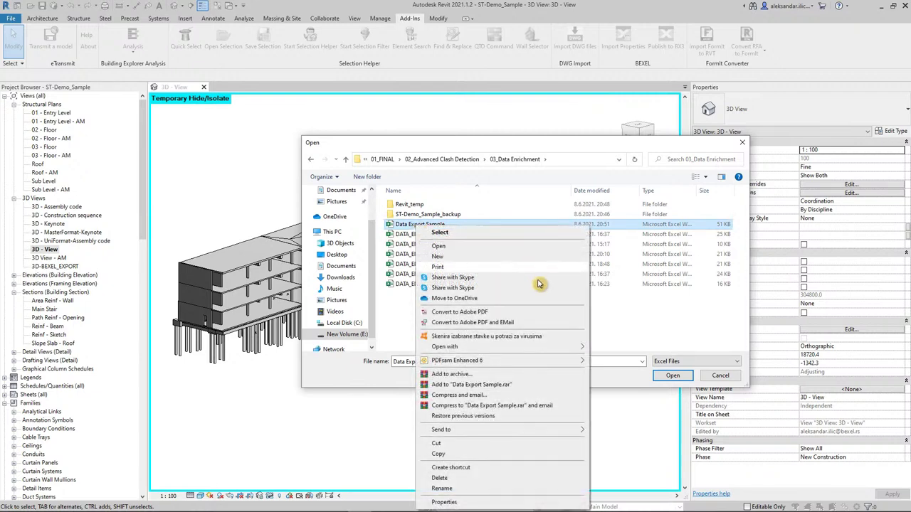
click(439, 245)
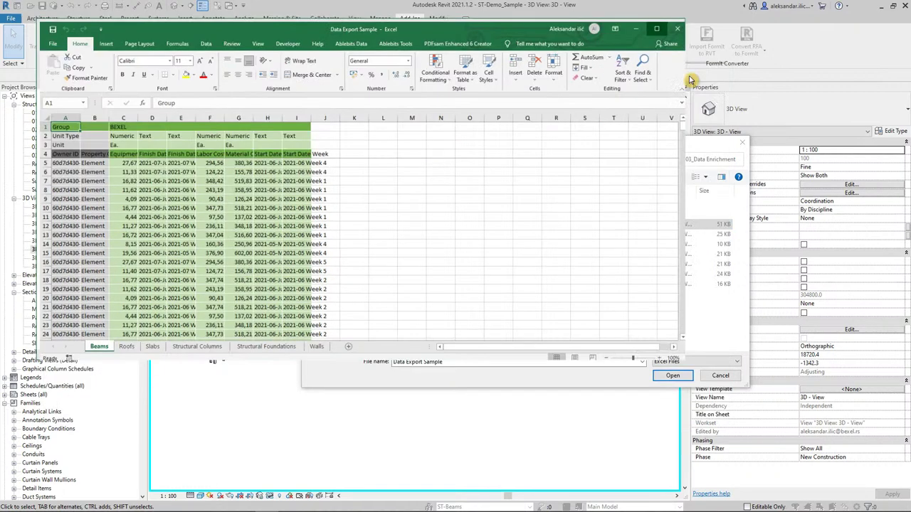
click(693, 72)
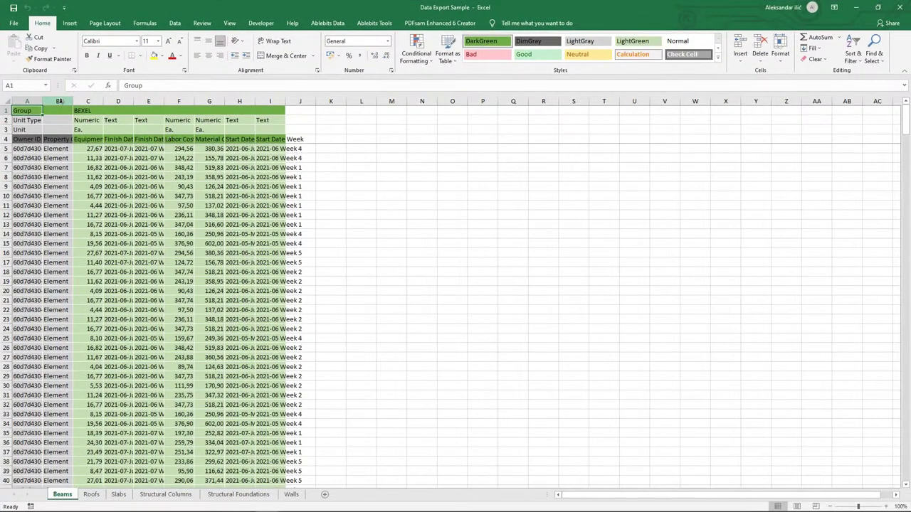
Step: Fit columns A to I of the Beams sheet to their contents, then save and close the workbook
drag(35, 101, 264, 99)
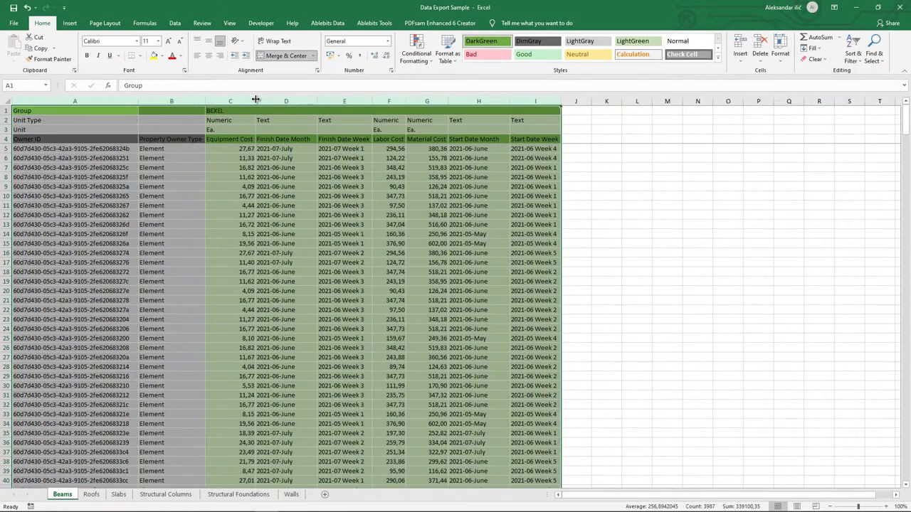
double_click(255, 101)
click(102, 191)
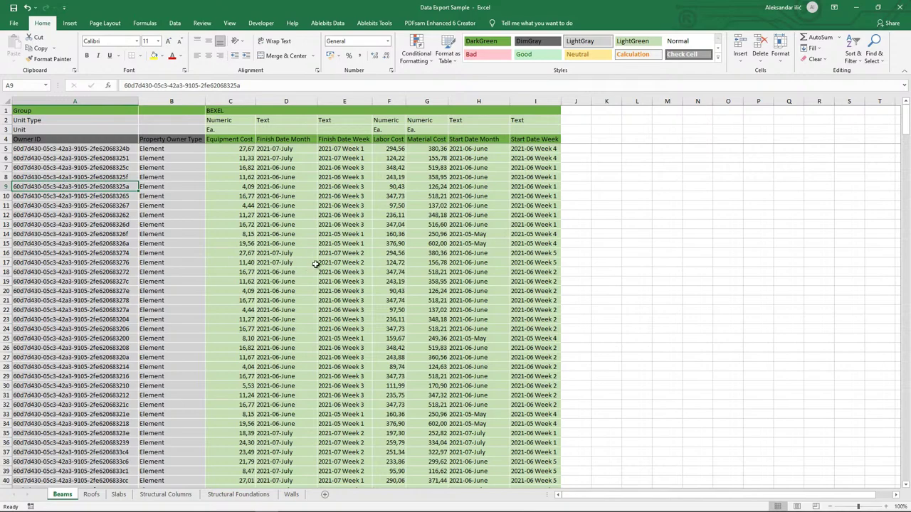
click(895, 7)
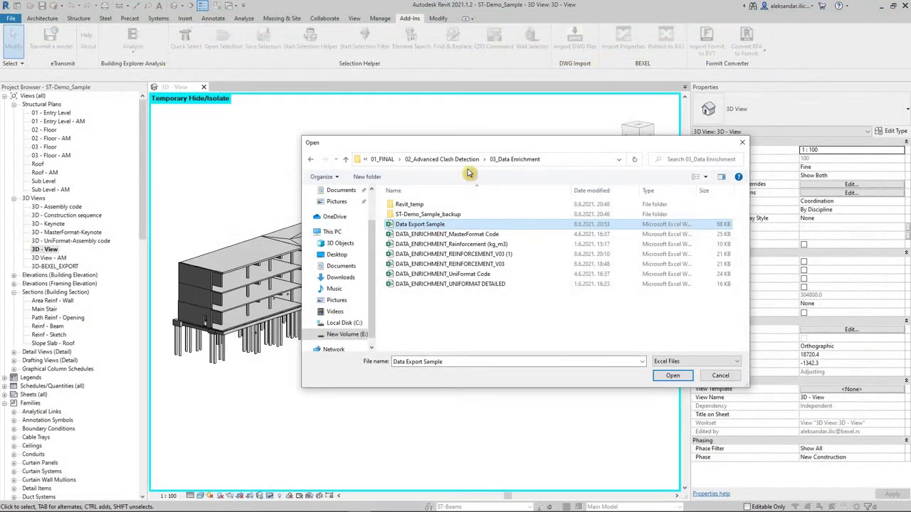
Step: Load Data Export Sample and import its properties into the Revit model, then close the import dialog
click(672, 377)
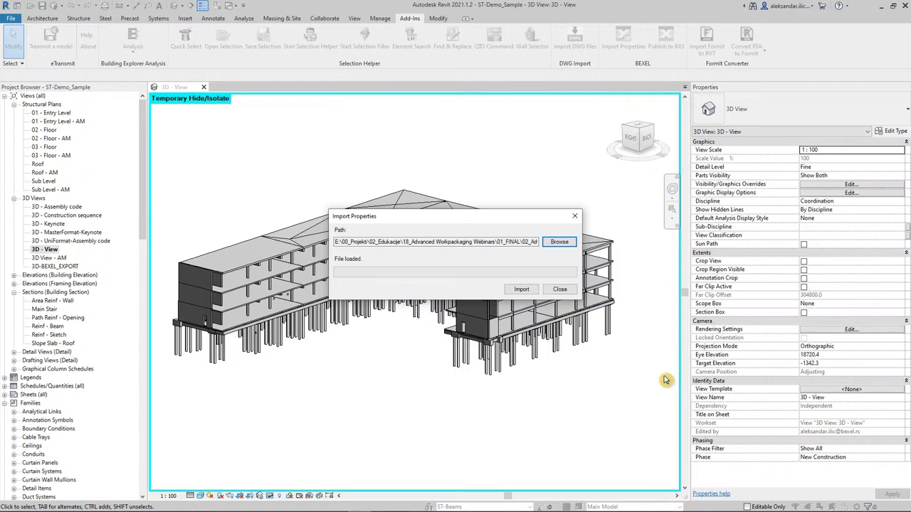
click(519, 290)
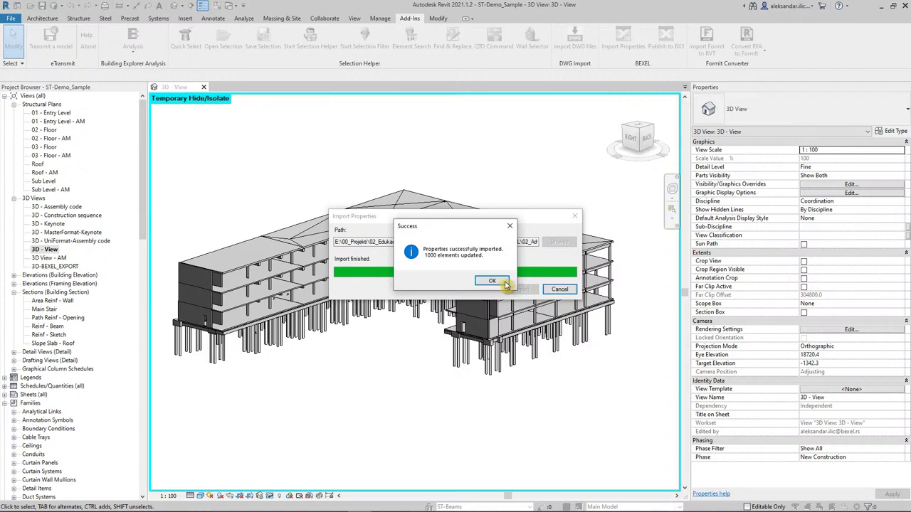
click(491, 284)
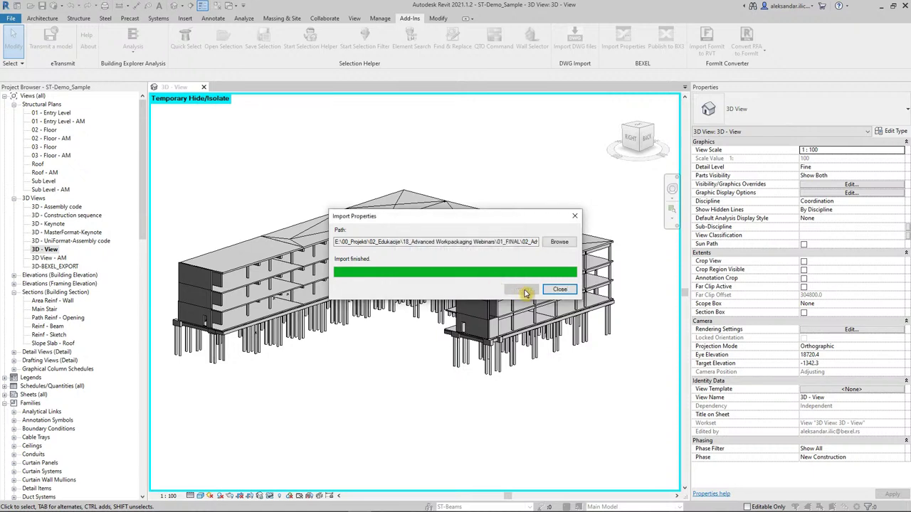
click(561, 290)
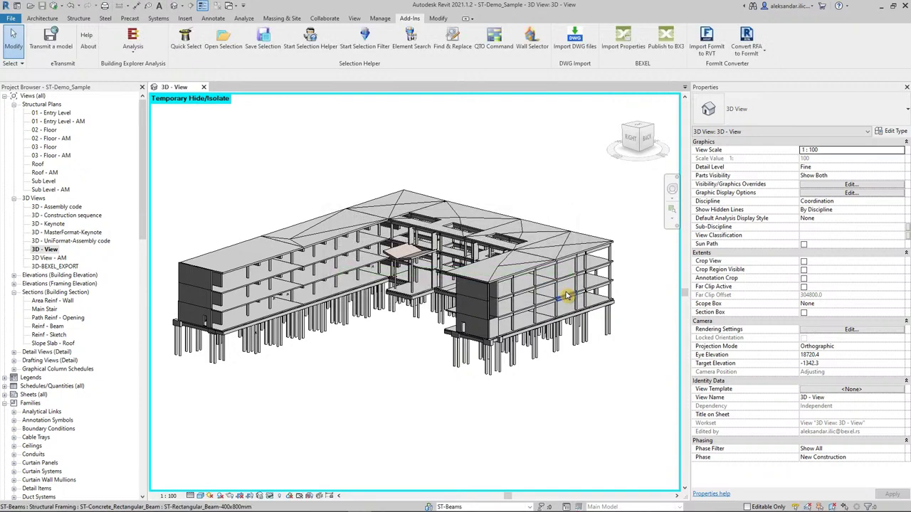
Step: Select a round concrete column on the 03 - Floor level to examine its imported cost and date properties
shift+middle_drag(573, 292, 528, 298)
scroll(528, 298, up, 4)
scroll(530, 299, down, 2)
scroll(525, 299, up, 2)
click(523, 297)
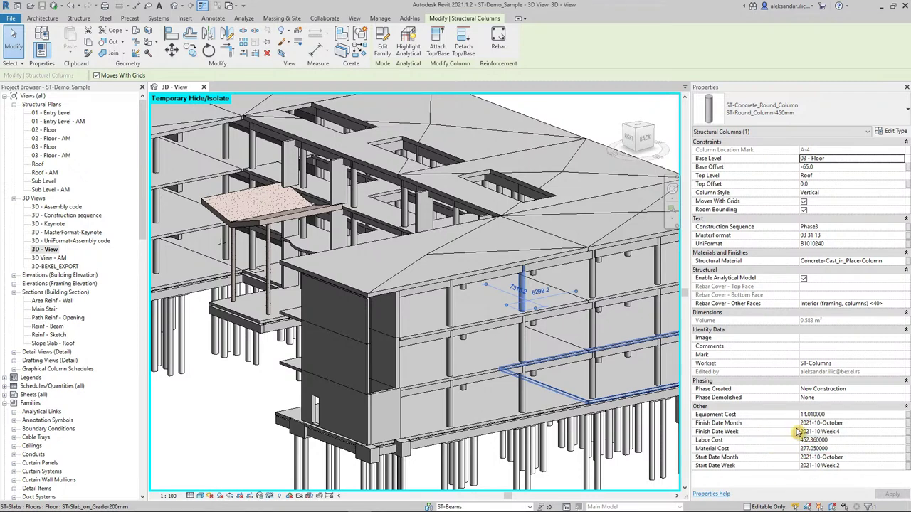
Step: Select a roof slab to examine its reinforcement, cost and date properties
scroll(498, 339, down, 3)
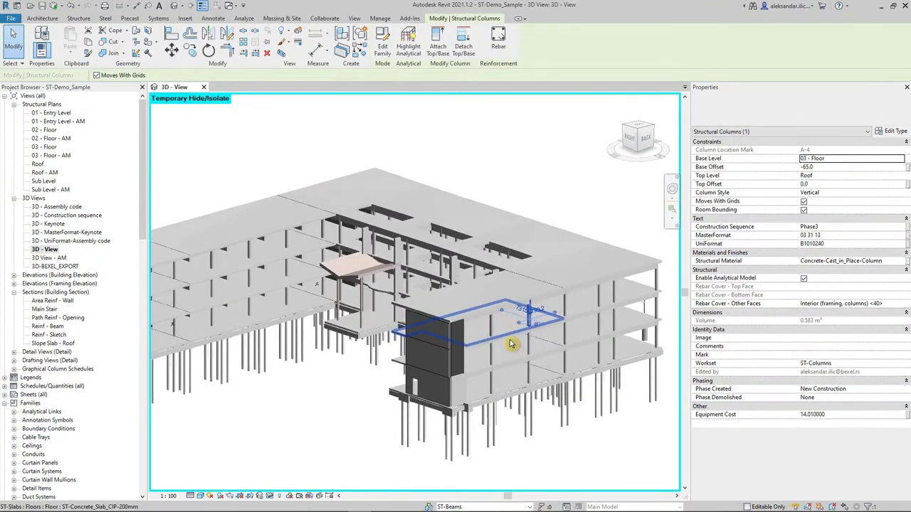
click(278, 233)
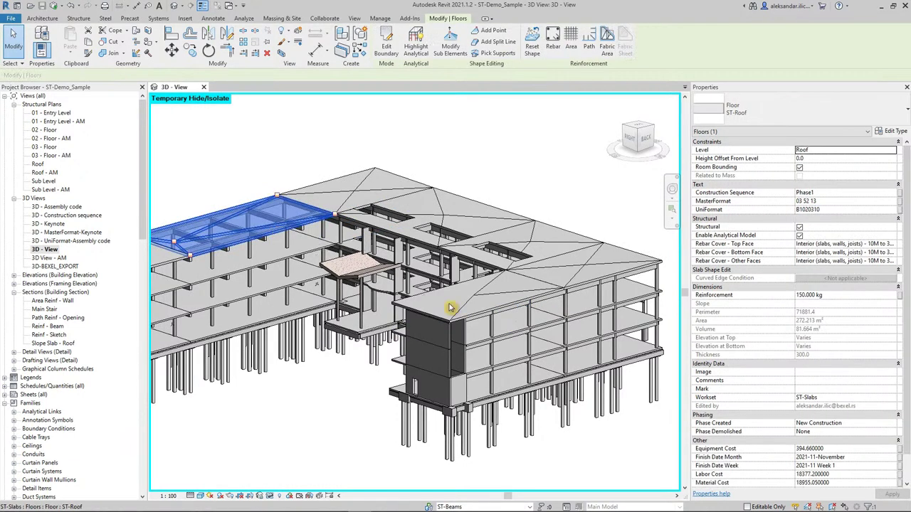
scroll(811, 473, down, 1)
shift+middle_drag(604, 405, 533, 322)
scroll(533, 322, up, 2)
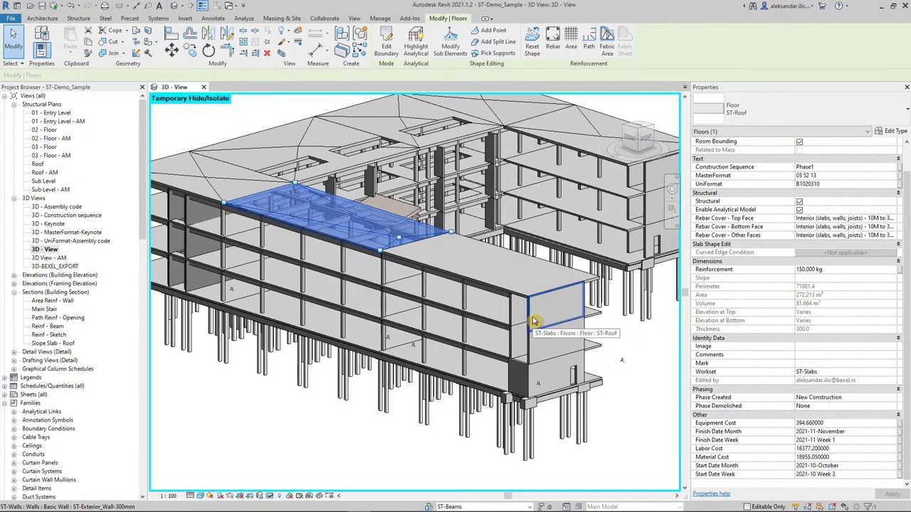
Step: Select an upper exterior wall at the building's end to examine its imported properties, and view the whole model again
click(533, 322)
scroll(533, 321, up, 2)
scroll(521, 352, down, 2)
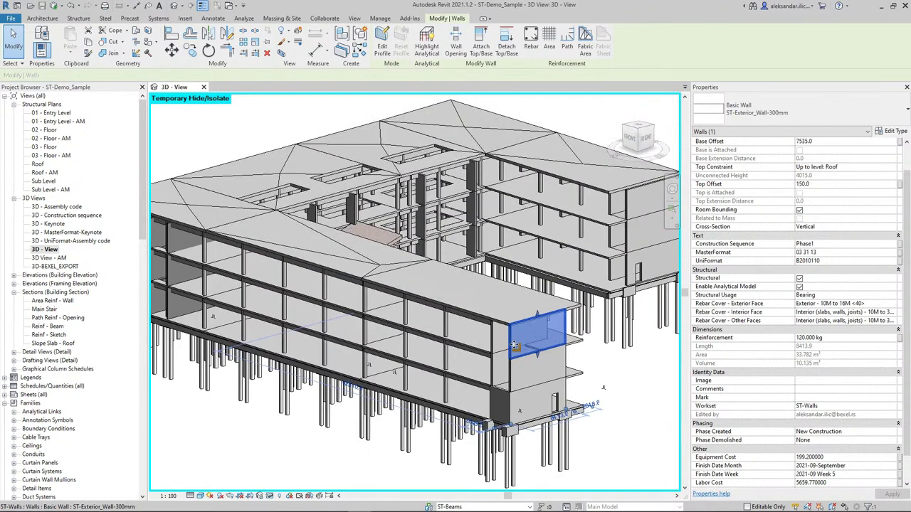
scroll(472, 335, down, 1)
shift+middle_drag(471, 338, 458, 353)
scroll(412, 316, down, 2)
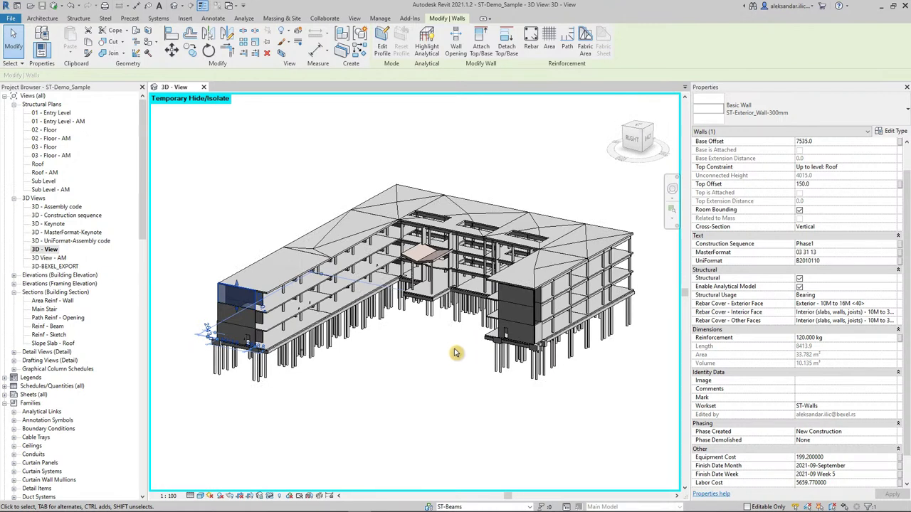
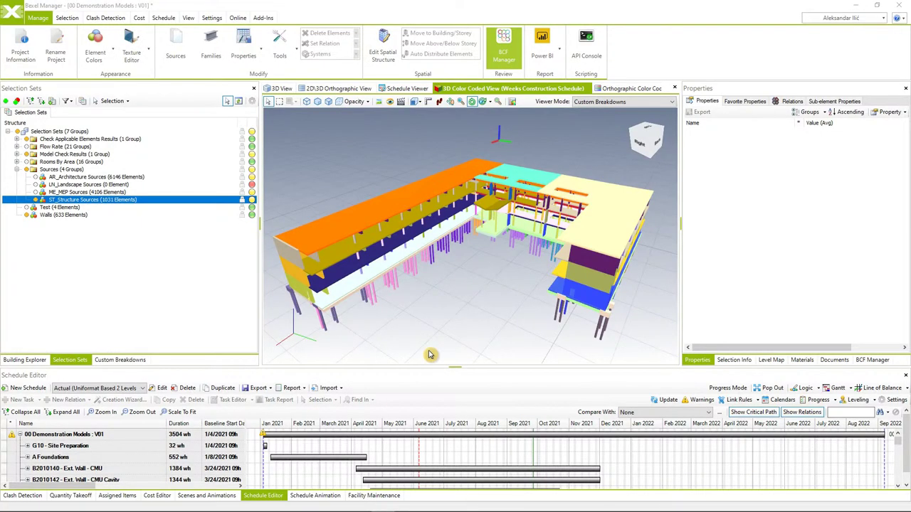
Step: Switch to BEXEL Manager, show the full model in the 3D View and open an enlarged Quantity Takeoff area
click(281, 88)
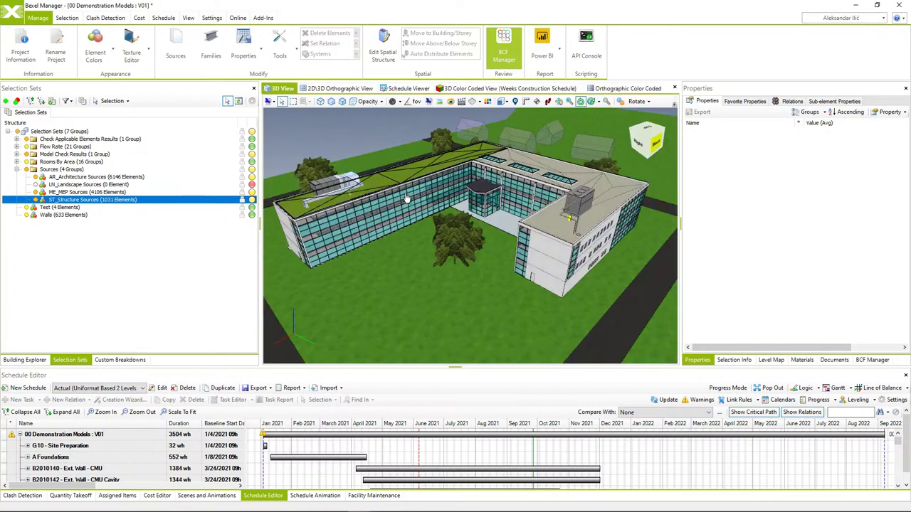
drag(407, 200, 410, 327)
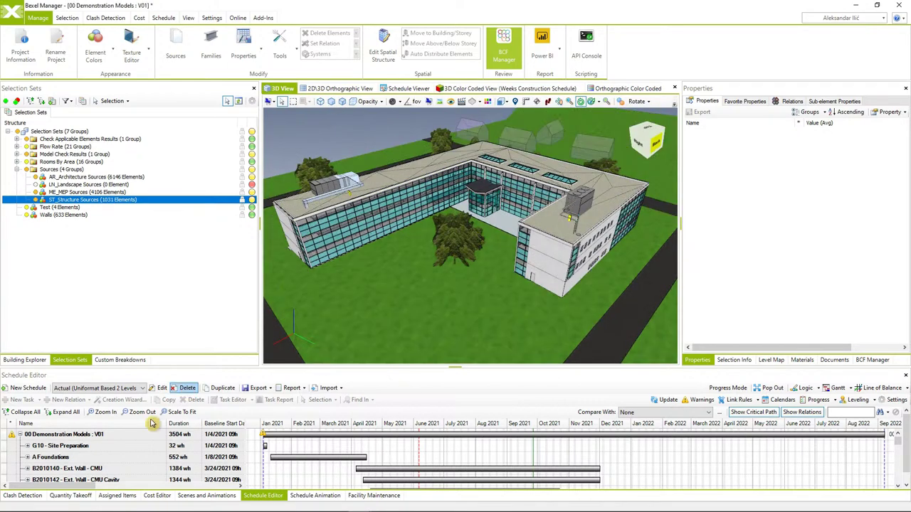
click(90, 496)
drag(343, 367, 344, 315)
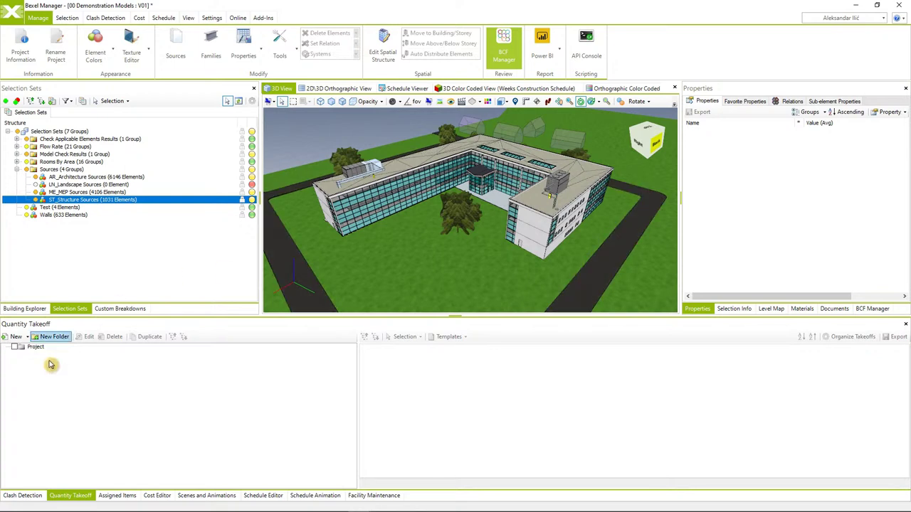
Step: Start a blank quantity takeoff named QTO Demo that includes all elements of Building 01
click(26, 338)
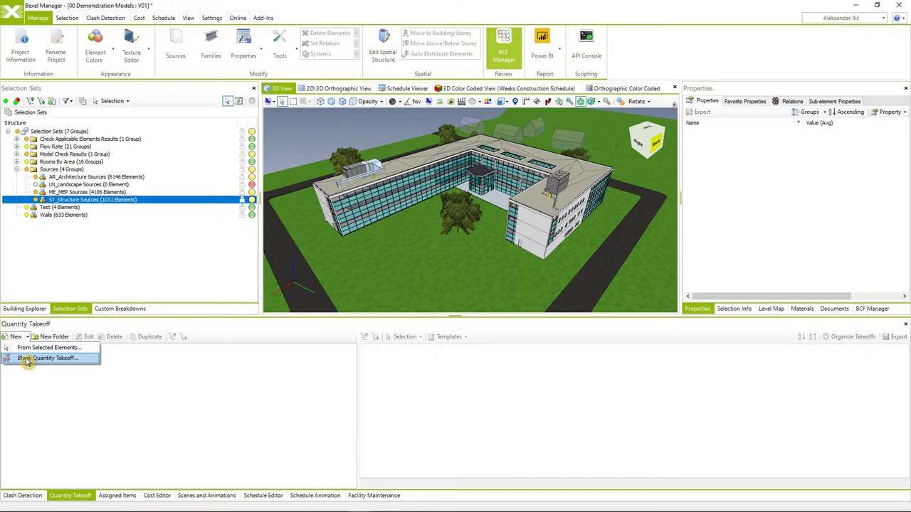
click(26, 359)
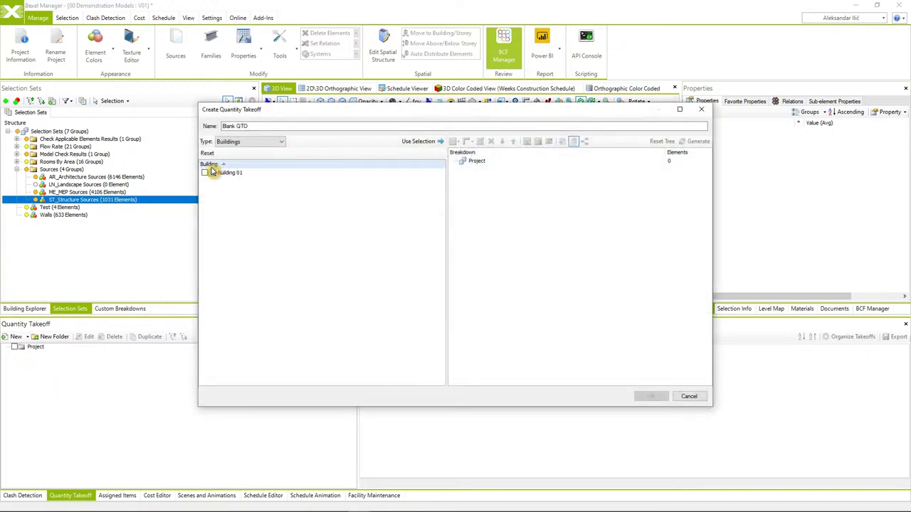
click(439, 141)
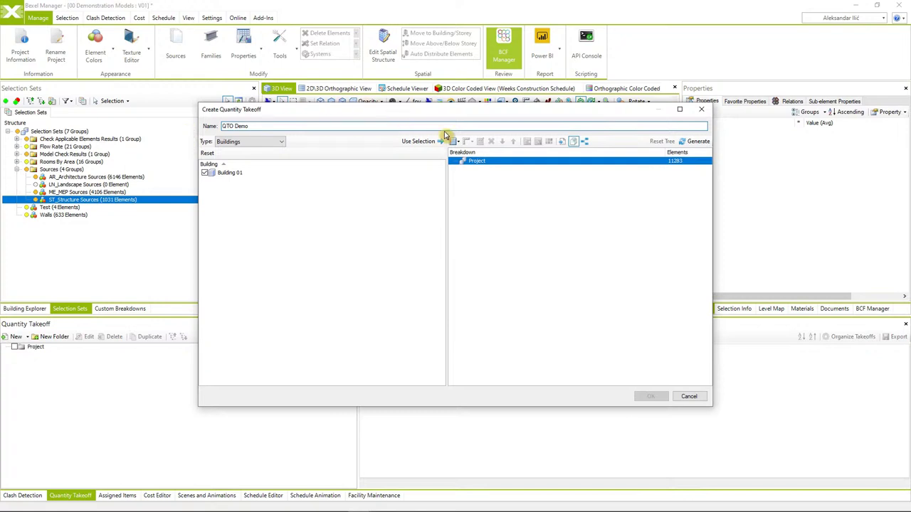
Step: Group the QTO Demo breakdown by category, with a nested grouping by family
click(459, 143)
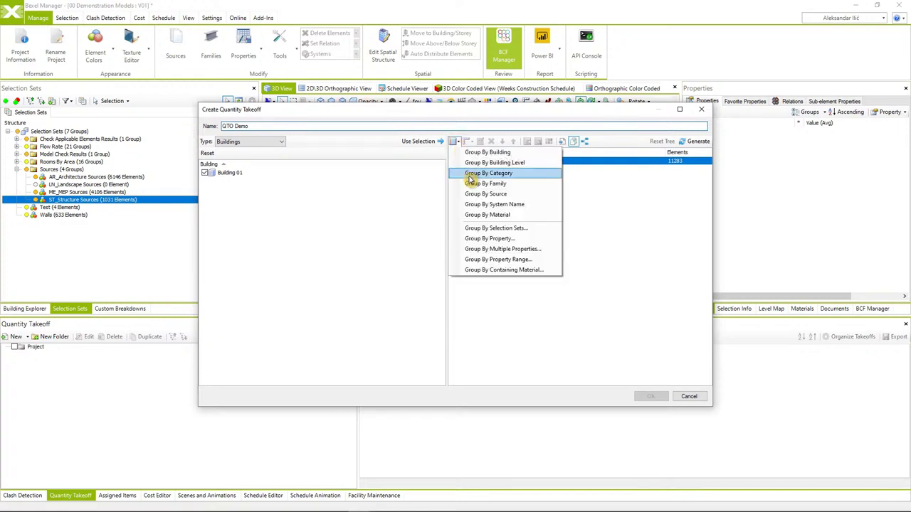
click(474, 174)
click(498, 171)
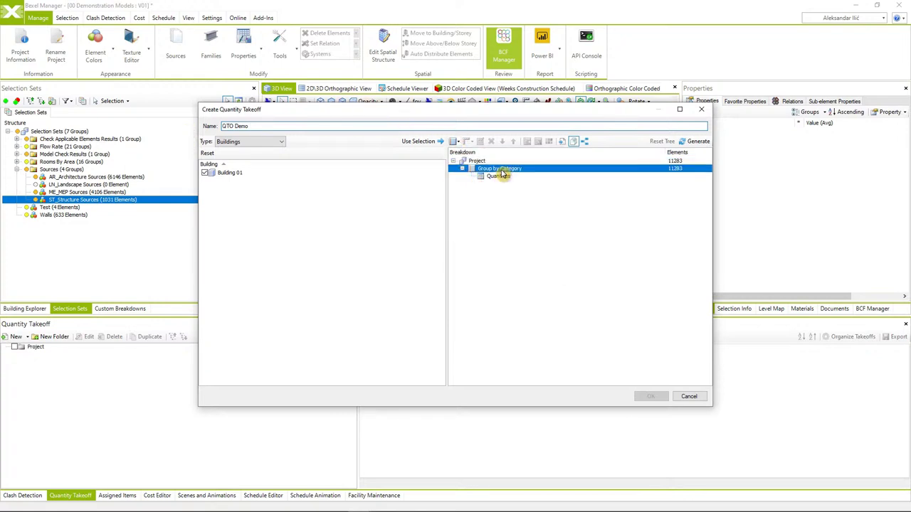
right_click(502, 173)
mouse_move(541, 178)
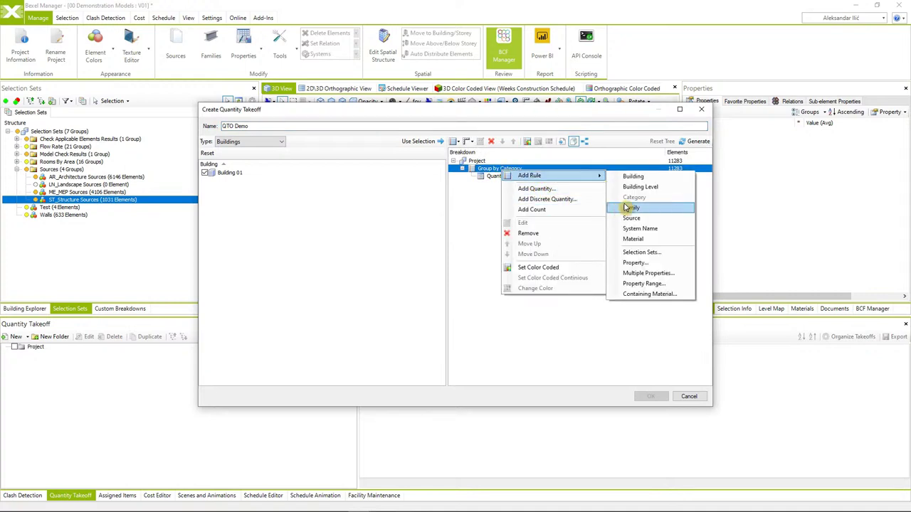
click(624, 206)
Step: Add an element count and a summed Area quantity beneath the family grouping of the QTO Demo breakdown
right_click(514, 185)
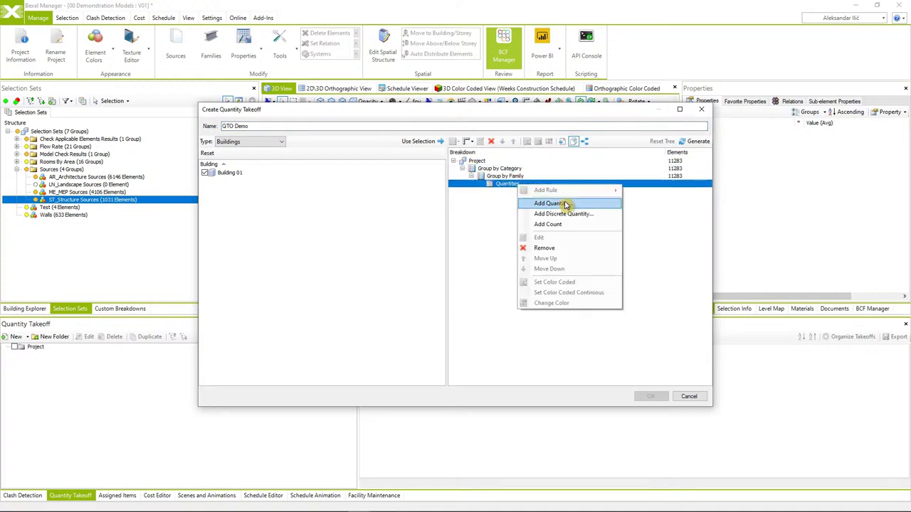
click(560, 225)
click(509, 184)
right_click(514, 185)
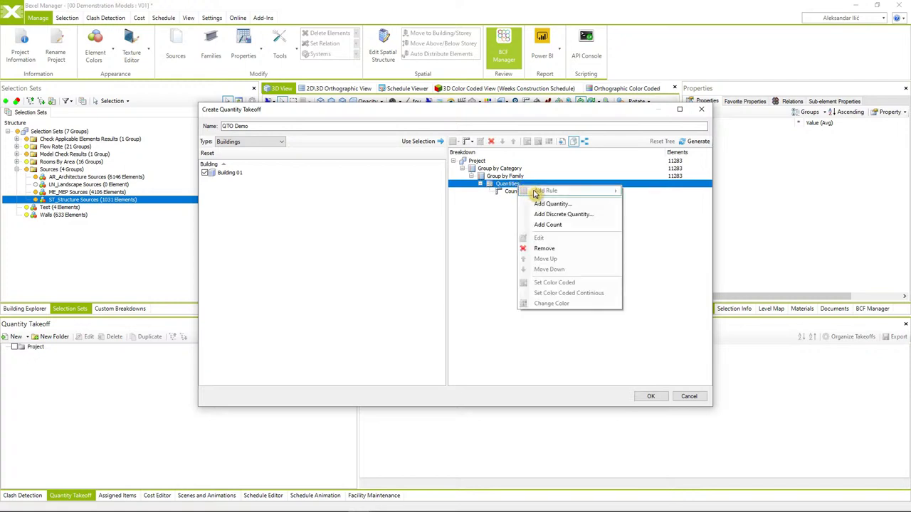
click(553, 204)
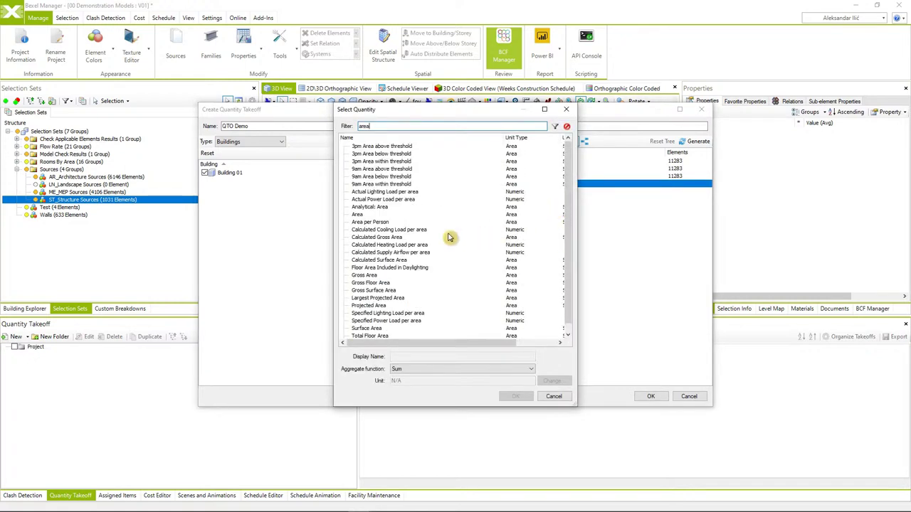
click(377, 216)
click(514, 396)
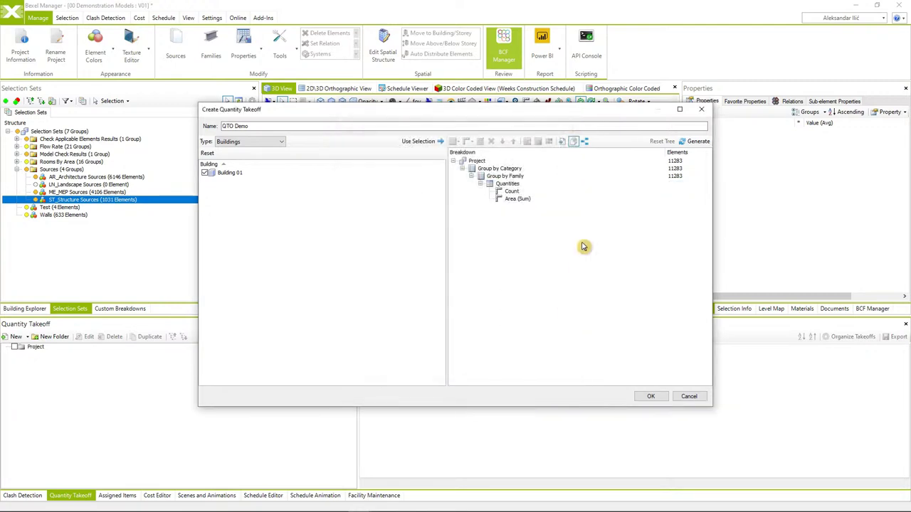
Step: Add a summed Volume quantity to the family grouping's quantities
right_click(521, 187)
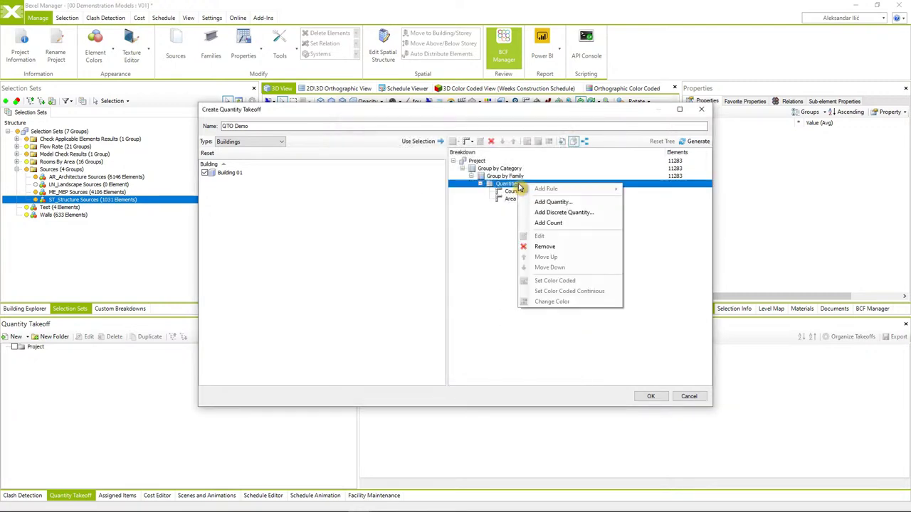
click(553, 203)
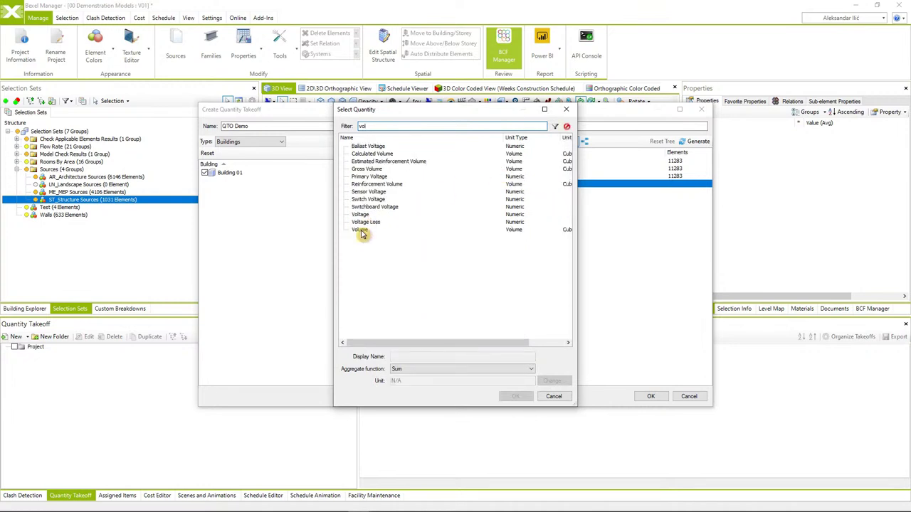
click(361, 231)
click(514, 396)
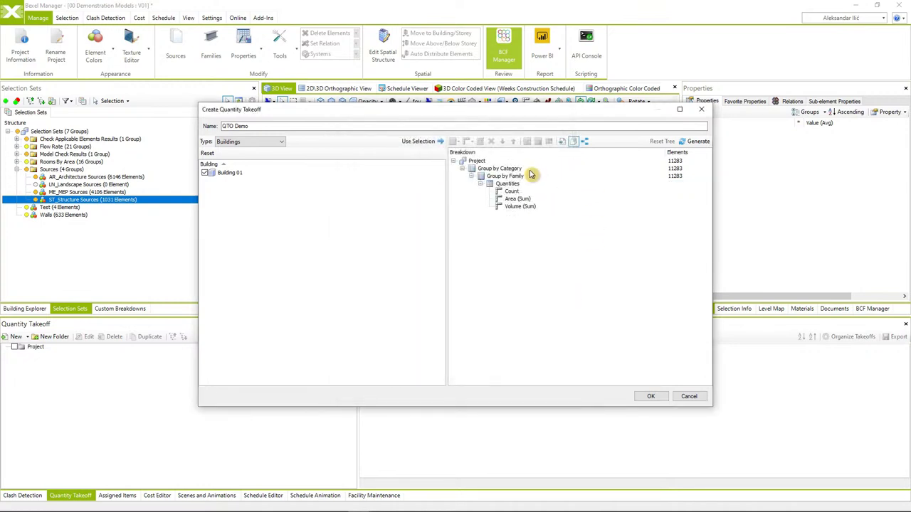
Step: Color-code the breakdown by its category grouping and create the QTO Demo takeoff
click(509, 171)
click(527, 141)
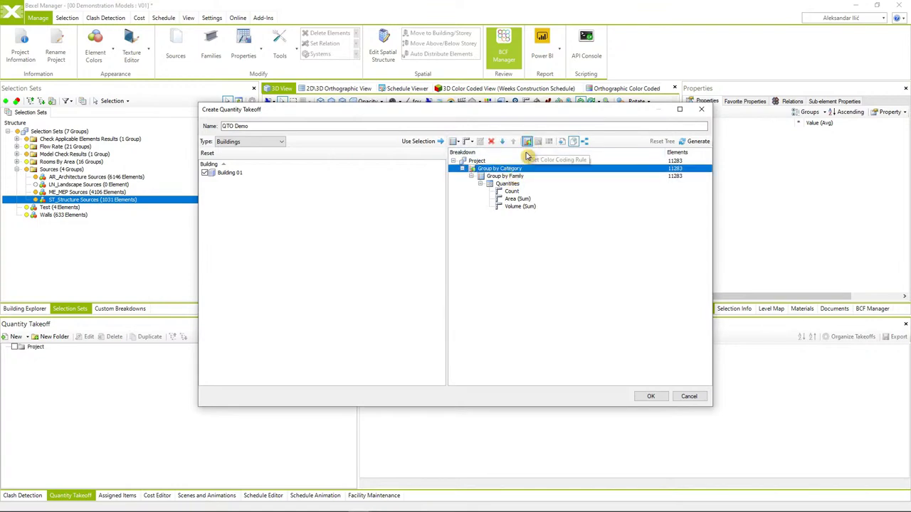
click(650, 397)
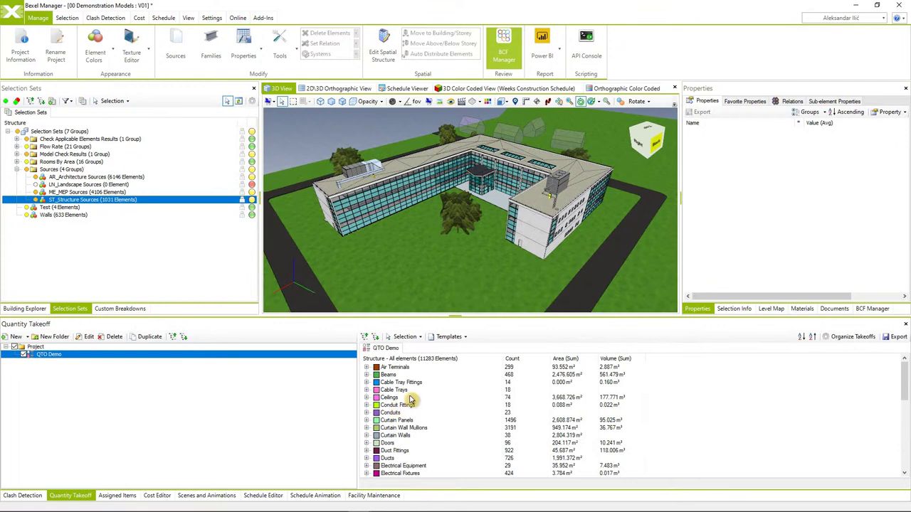
Step: Look through the QTO Demo categories and examine the contents of the Beams group
scroll(411, 404, down, 3)
scroll(411, 404, up, 3)
click(367, 376)
click(366, 375)
Step: Show the model in the 3D Color Coded View with the viewer mode set to Quantity Takeoffs
click(469, 88)
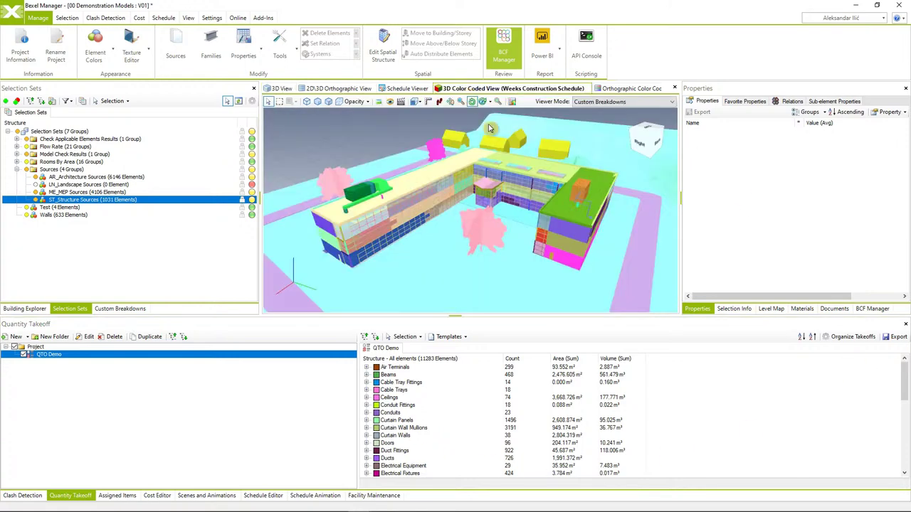
click(620, 102)
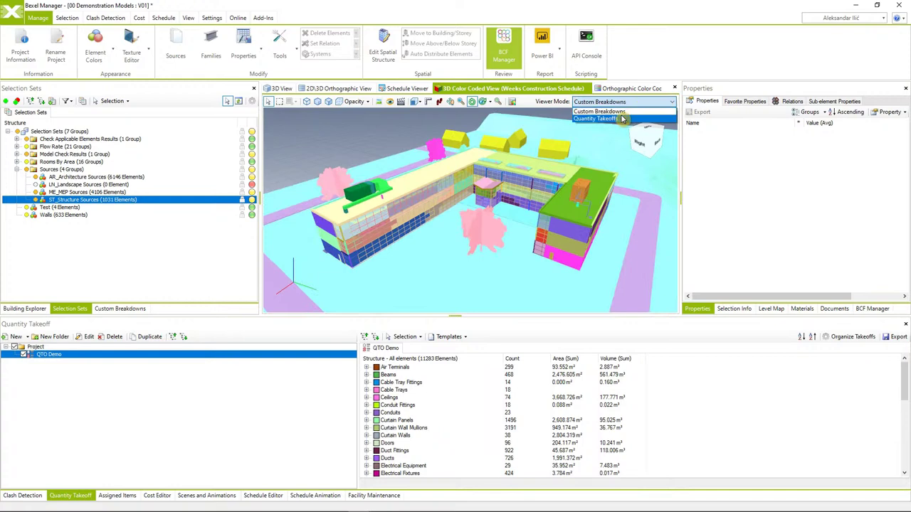
click(598, 119)
drag(555, 192, 511, 222)
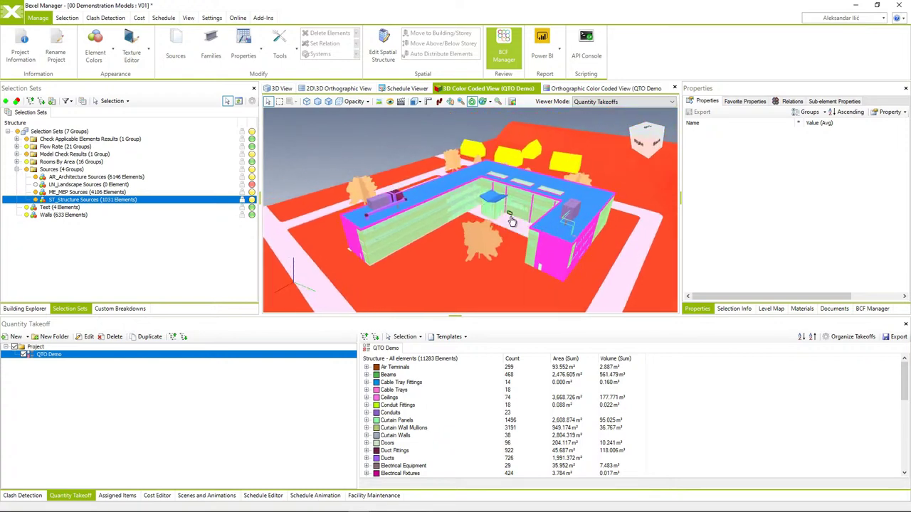
Step: Save the QTO Demo breakdown as a template file named QTO template in the 02_QTO folder, without opening the output folder
click(448, 337)
click(451, 348)
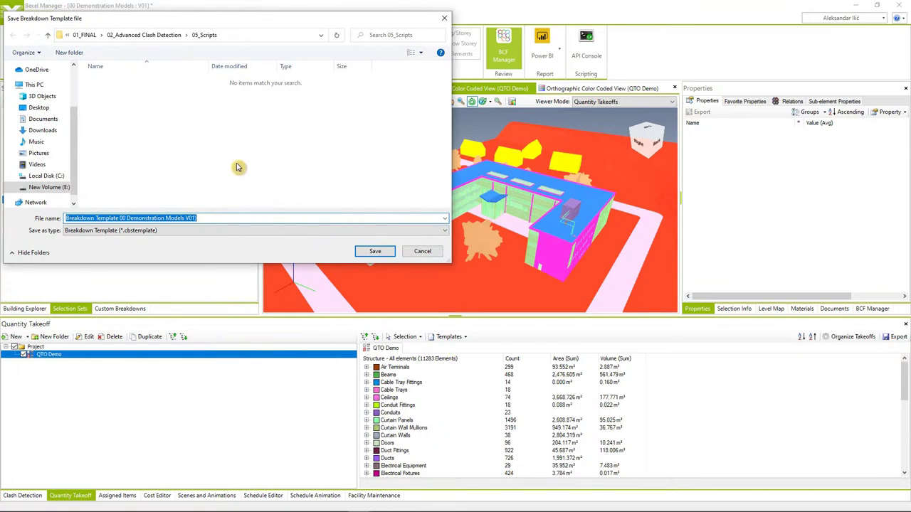
click(173, 39)
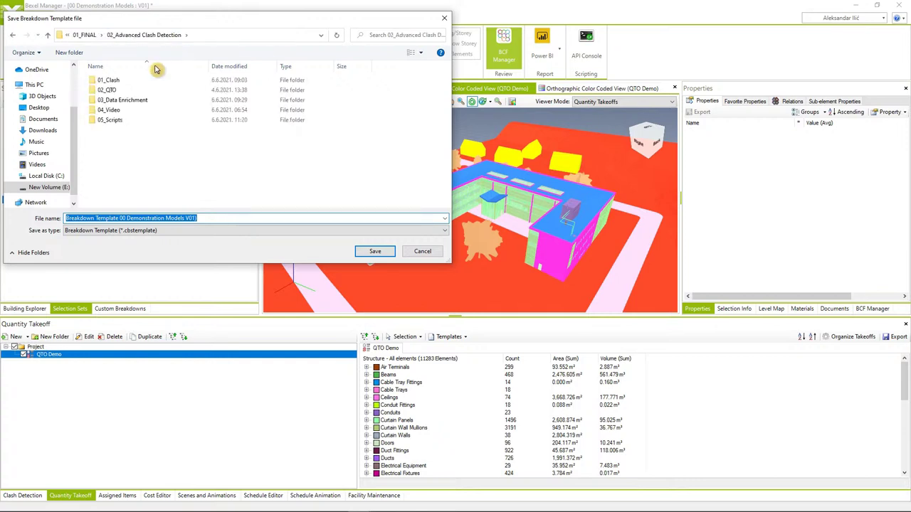
double_click(126, 92)
click(212, 220)
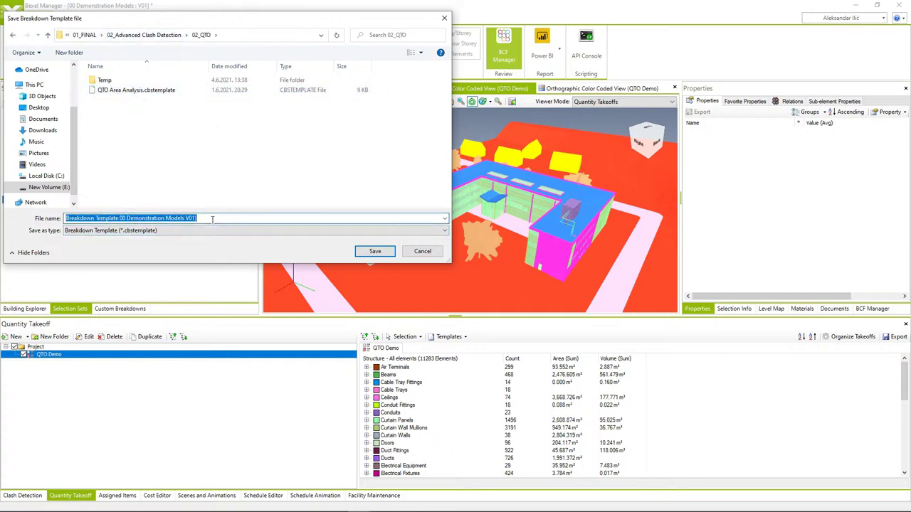
text(QTO)
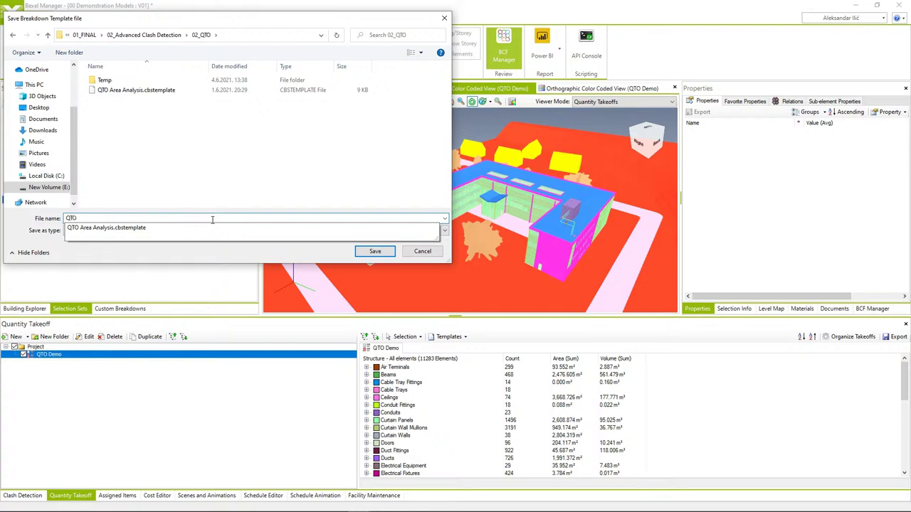
text( template)
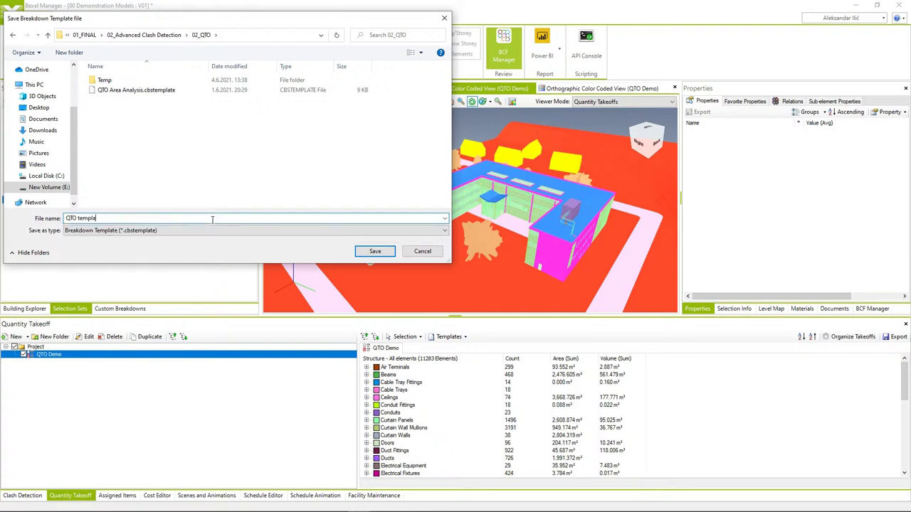
click(373, 252)
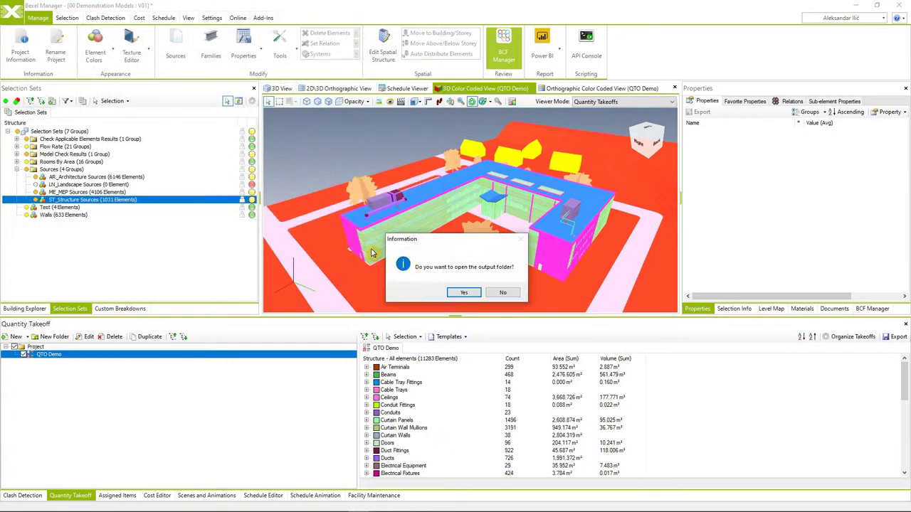
click(505, 293)
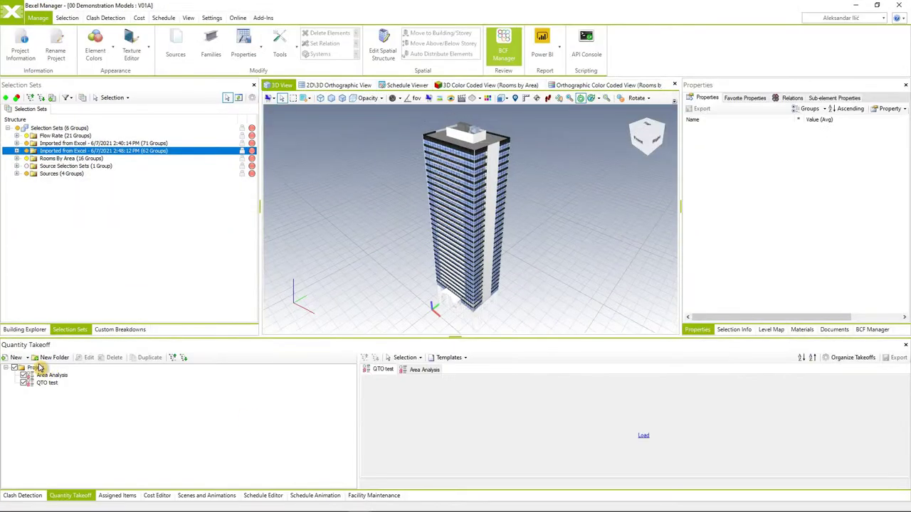
Step: In the V01A tower project, create a blank quantity takeoff of all Building 01 elements using the breakdown from QTO template.cbstemplate
click(35, 379)
click(206, 173)
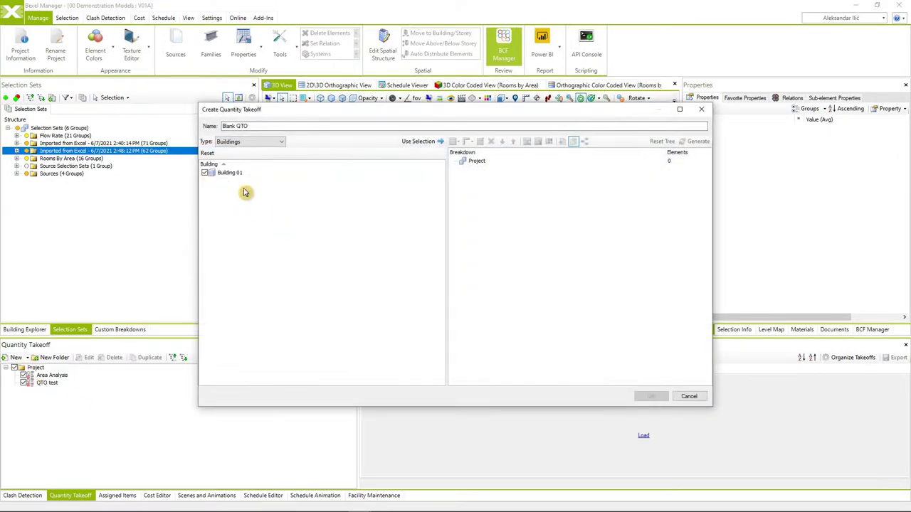
click(430, 145)
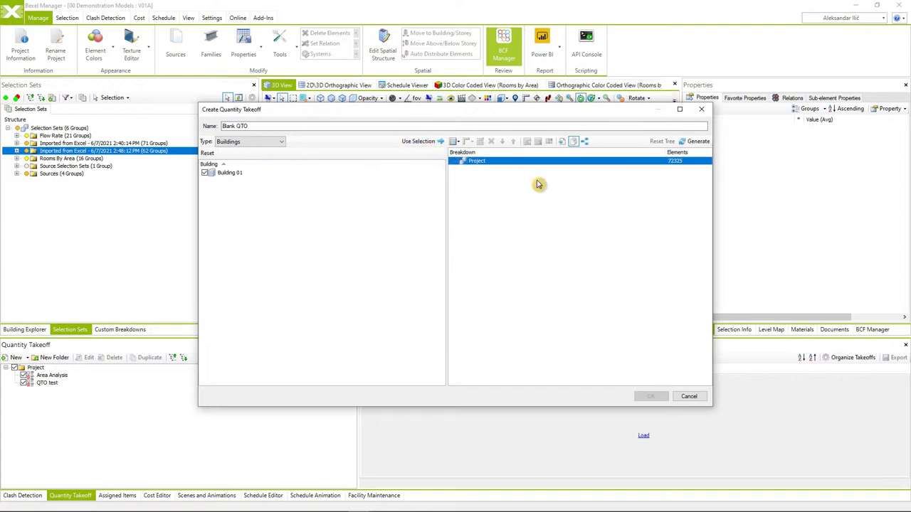
click(562, 142)
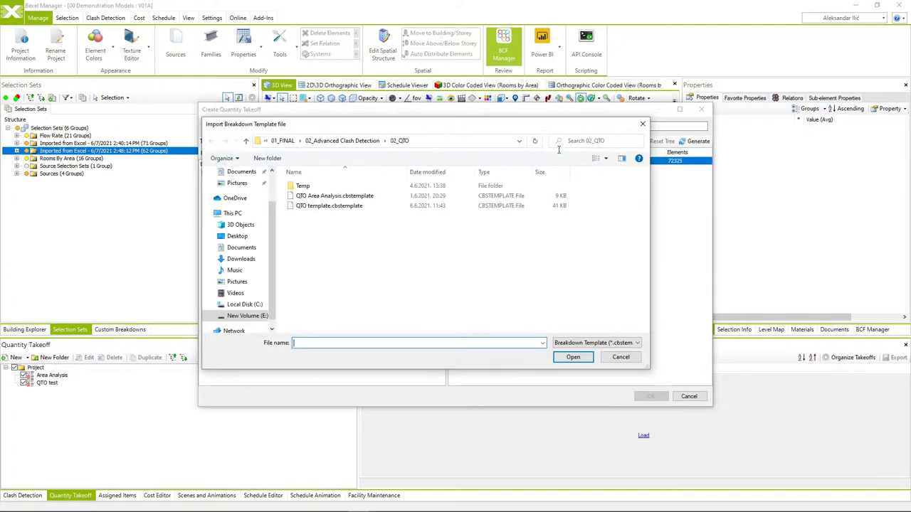
click(333, 207)
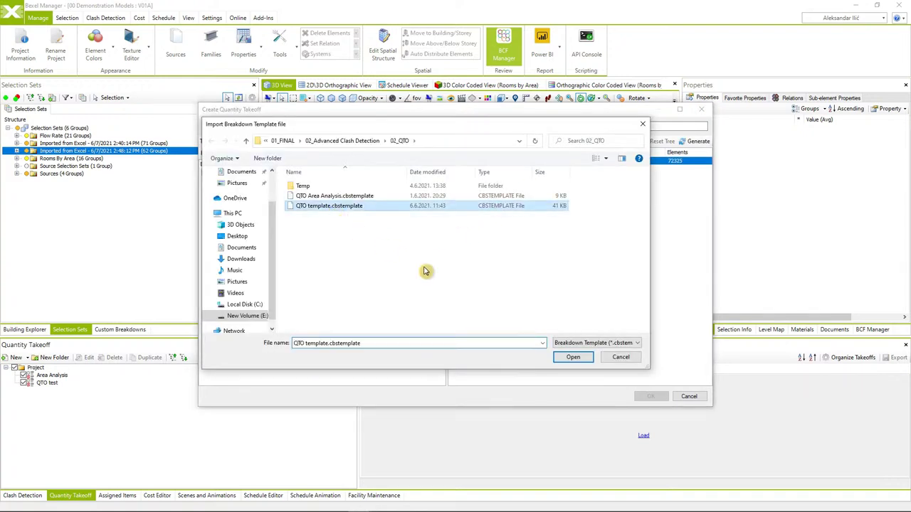
click(574, 356)
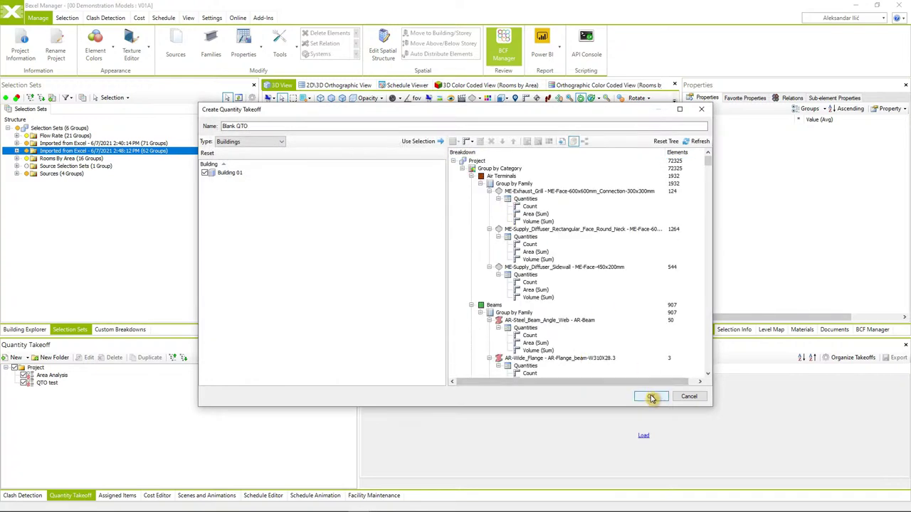
click(650, 397)
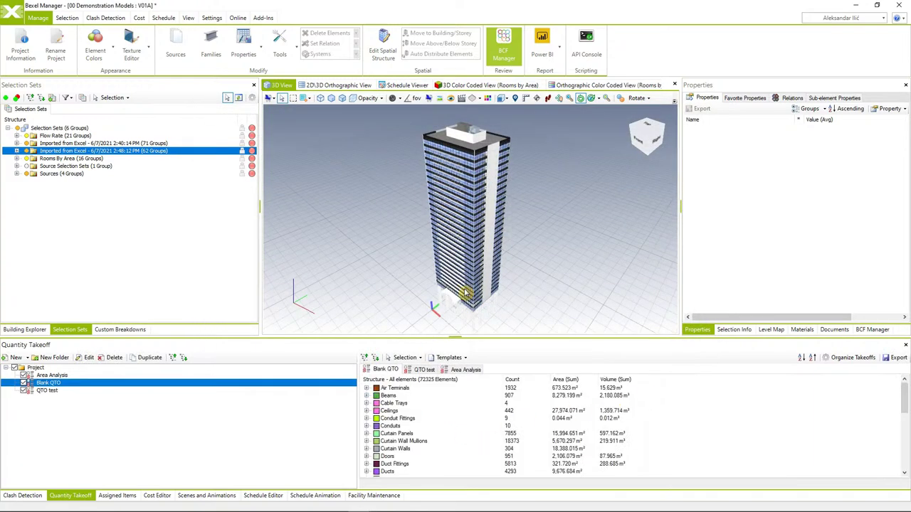
Step: Show the tower in the 3D Color Coded View colored by quantity takeoffs and view it from several angles
click(479, 85)
click(604, 99)
click(595, 115)
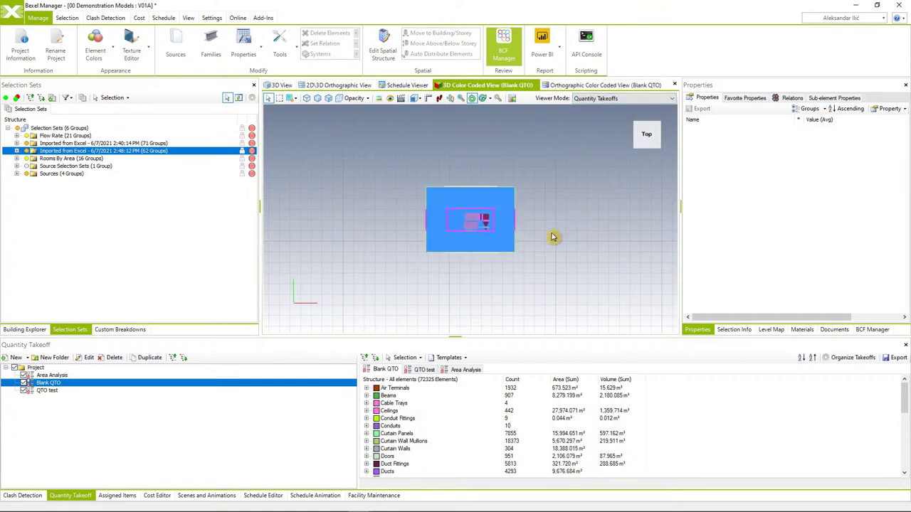
drag(516, 249, 496, 203)
drag(489, 217, 463, 196)
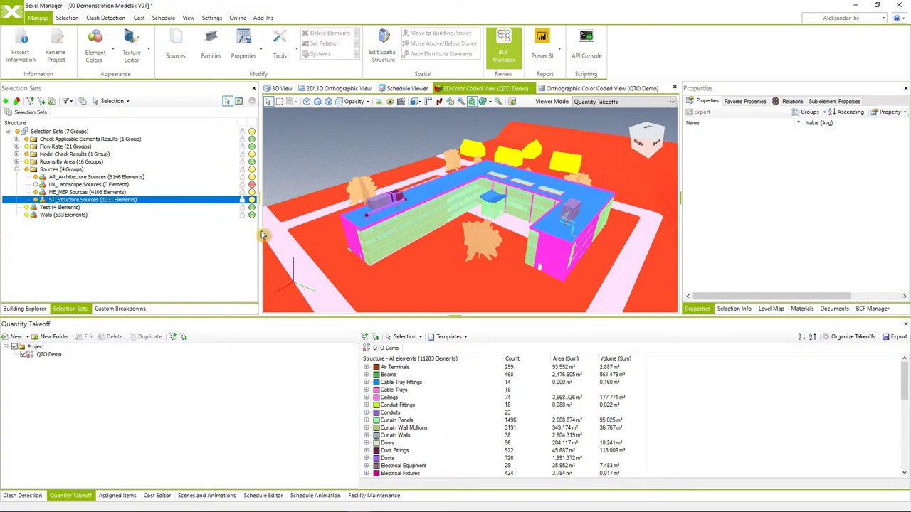
Step: Back in the V01 project, start a blank quantity takeoff named Uniformat that includes all elements of Building 01
click(28, 337)
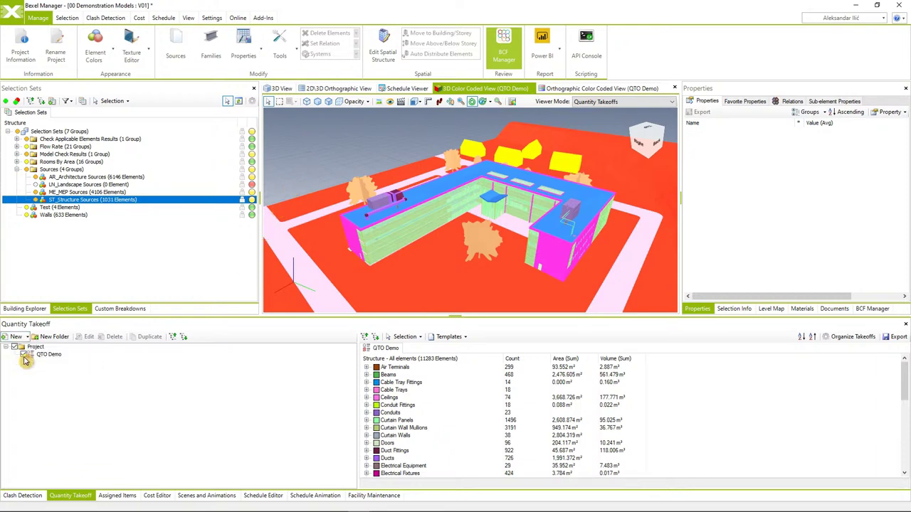
click(50, 358)
click(206, 173)
click(260, 126)
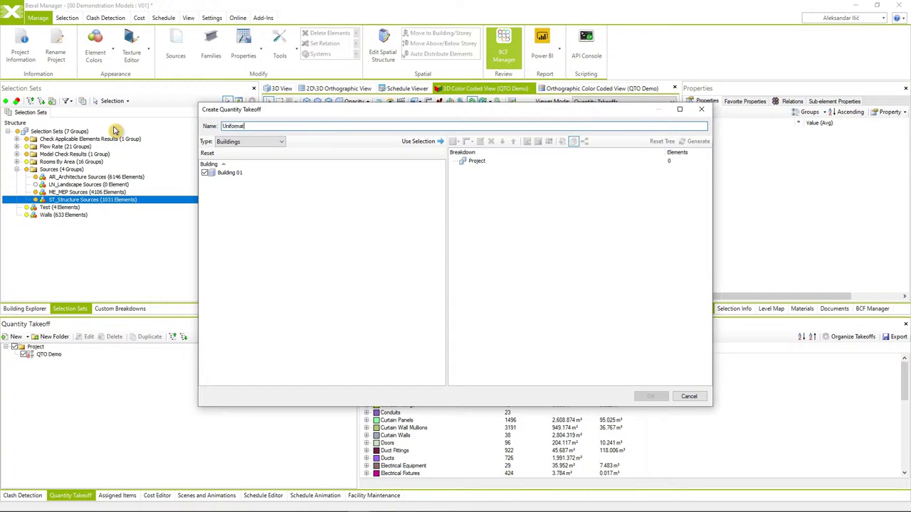
click(440, 142)
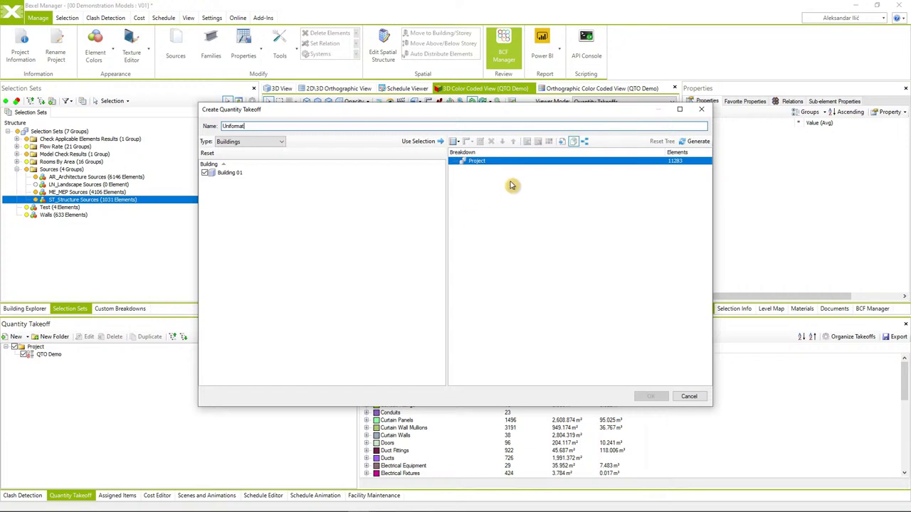
Step: Import the breakdown from QTO Uniformat.cbstemplate, reset the tree to its grouping rules and create the Uniformat takeoff
click(563, 142)
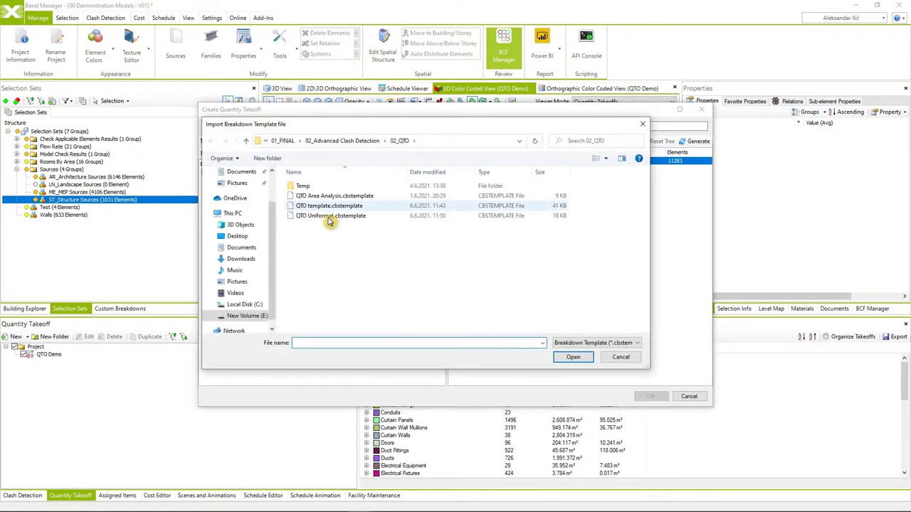
click(335, 217)
click(563, 359)
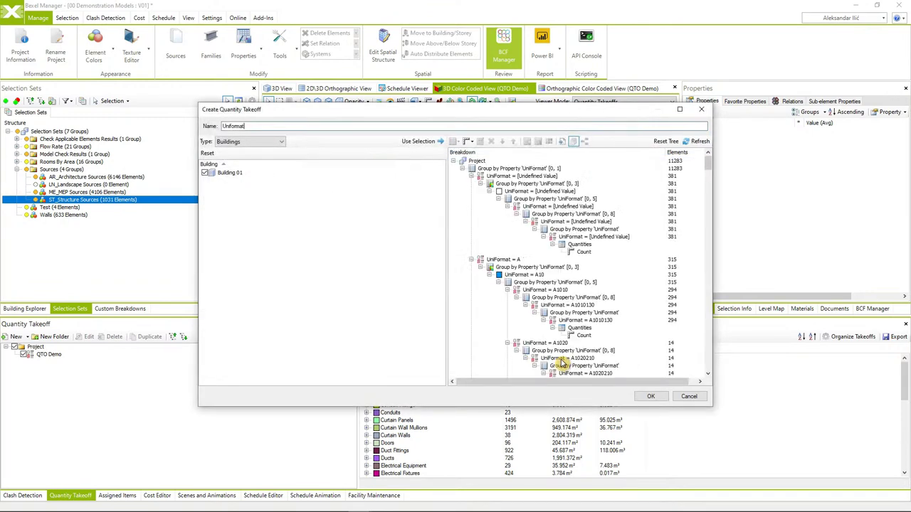
click(664, 141)
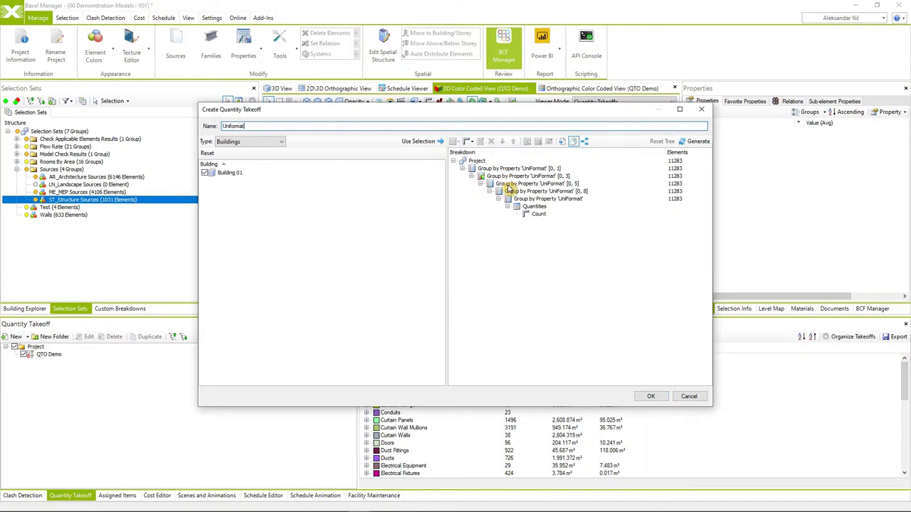
click(649, 397)
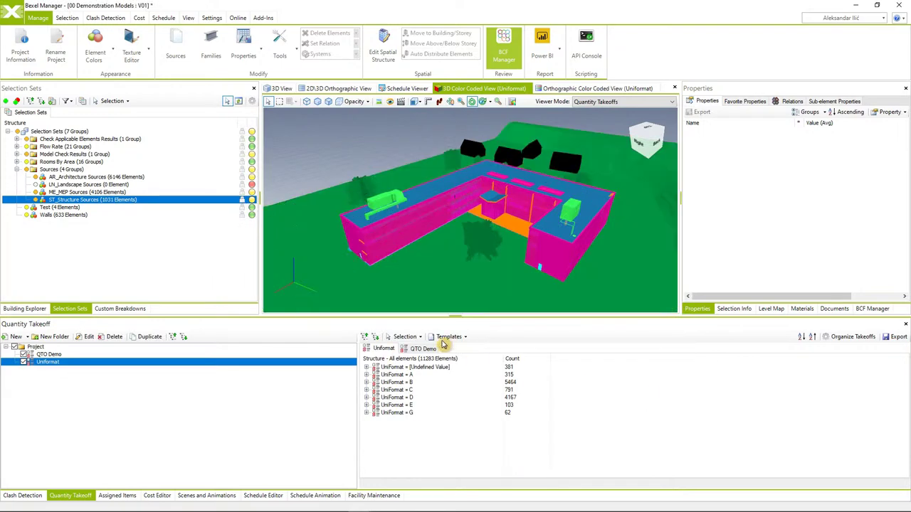
Step: Expand the undefined group and group A down to A1010 to examine the UniFormat hierarchy
click(366, 368)
click(367, 382)
click(375, 390)
click(384, 398)
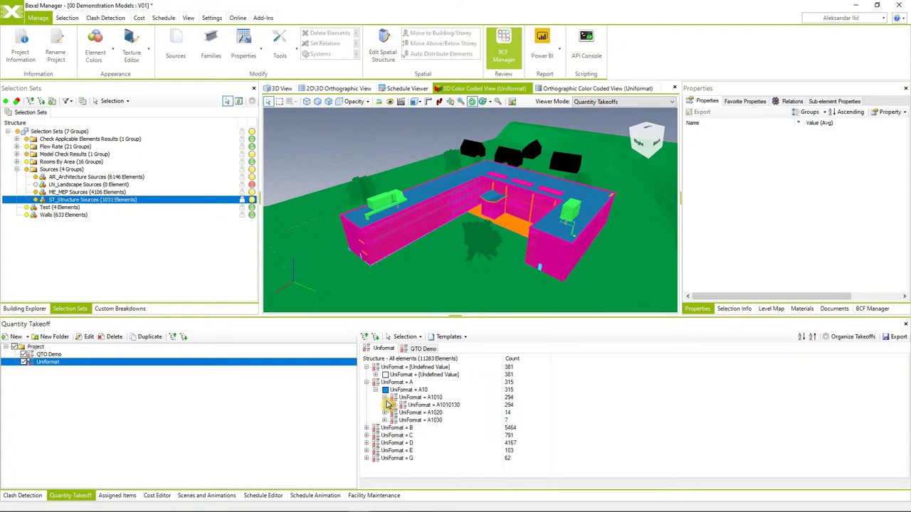
Step: Expand A1010130 in the Uniformat takeoff and view the color-coded building from a lower angle
click(393, 405)
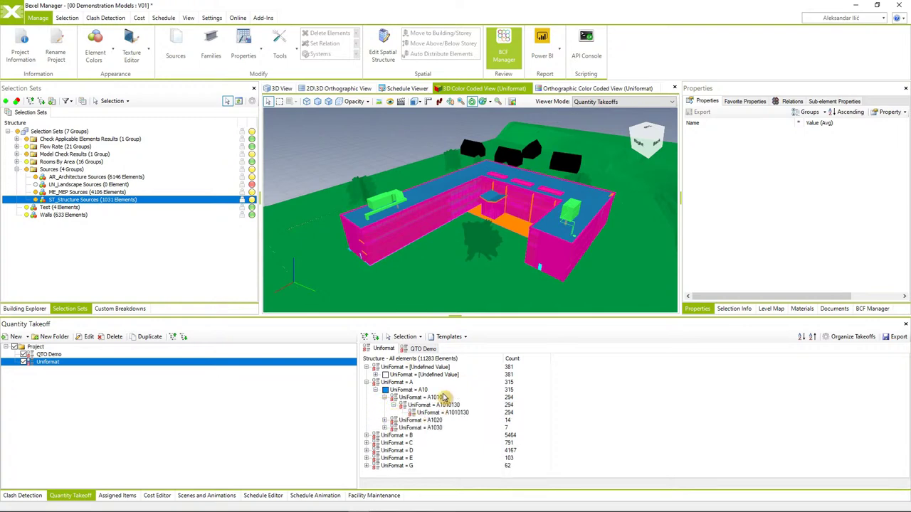
drag(463, 246, 491, 235)
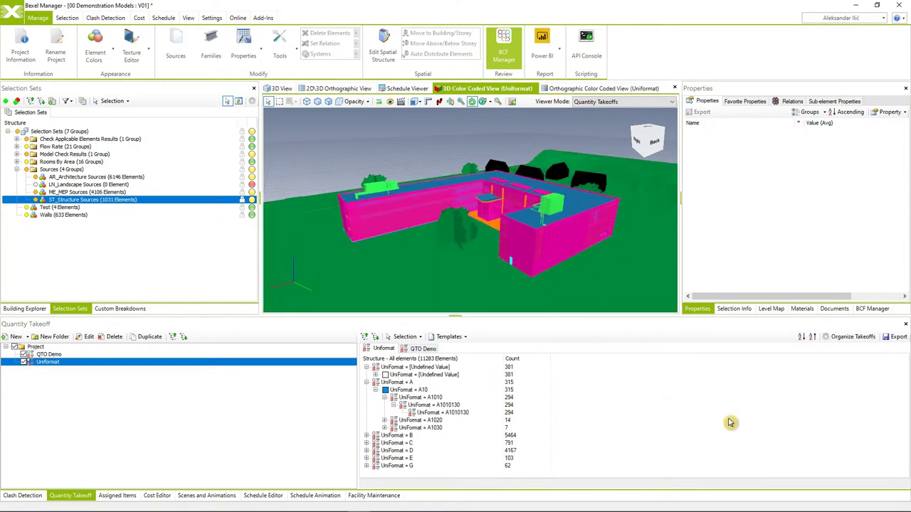
Step: Export the Uniformat takeoff with flat table, breakdown structures and a styled report of 3 vertical groups as QTO Report - Uniformat in 02_QTO, and open its location
click(896, 337)
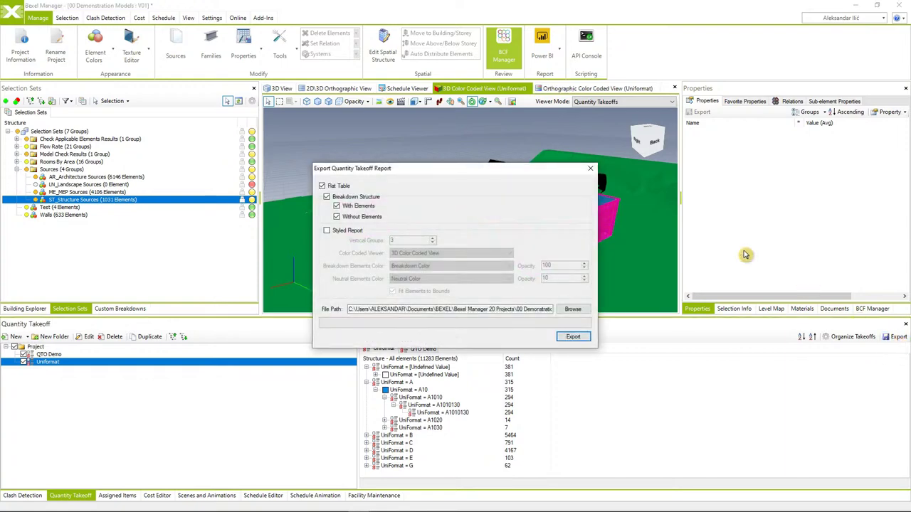
click(327, 231)
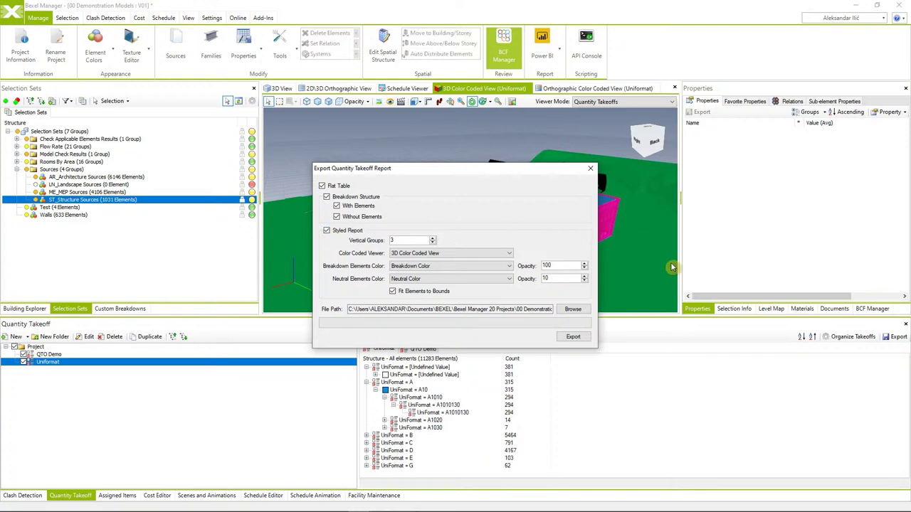
click(586, 313)
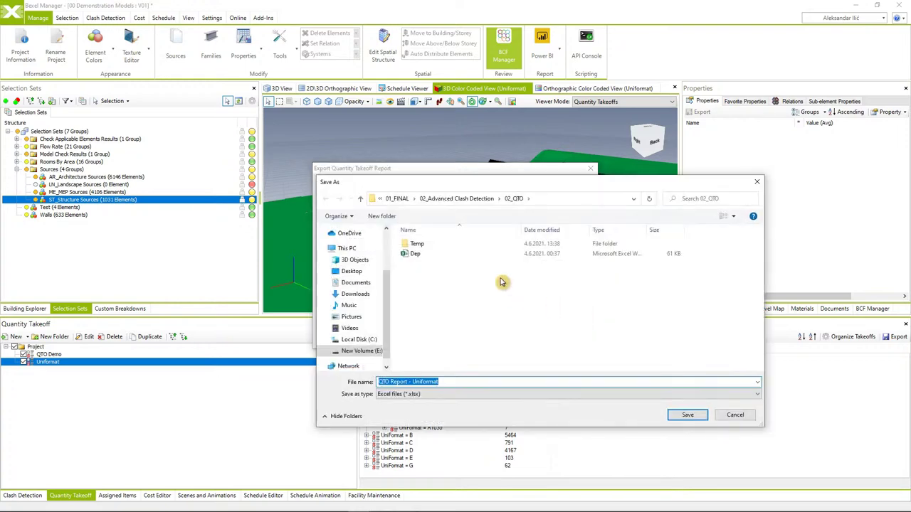
click(434, 200)
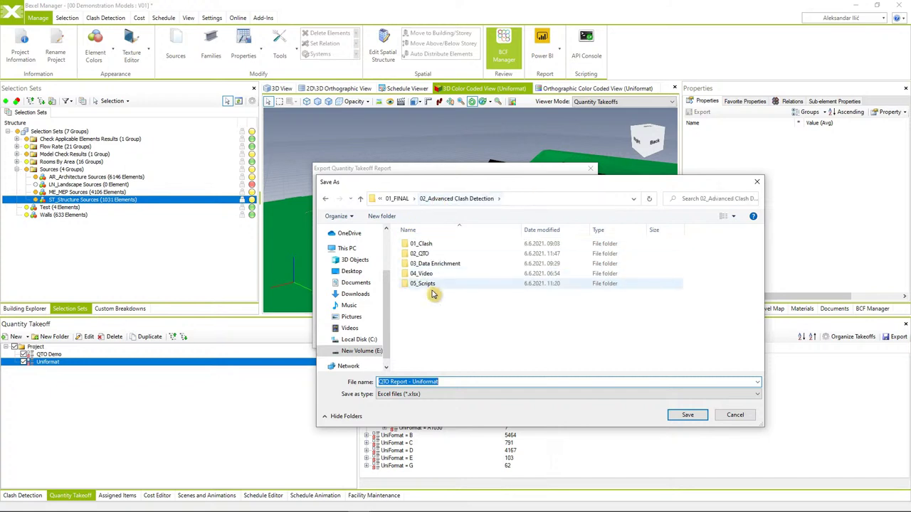
double_click(427, 254)
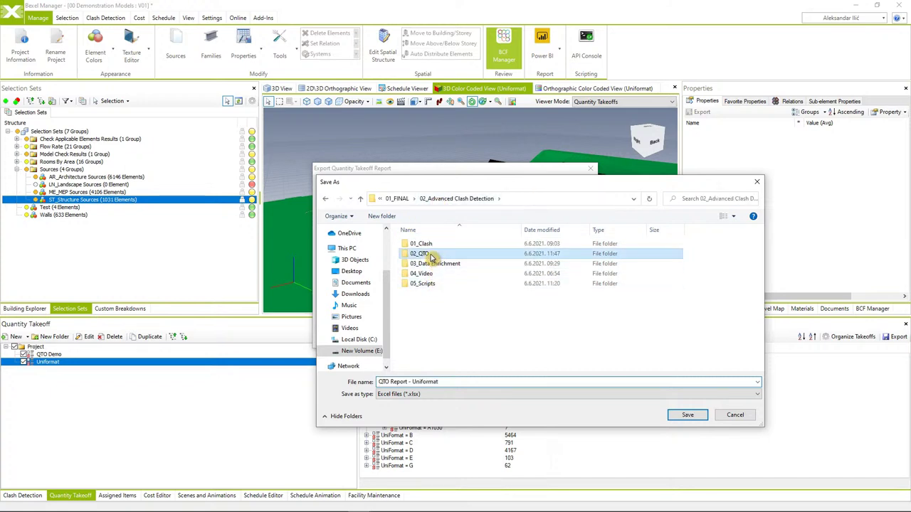
click(686, 415)
click(572, 338)
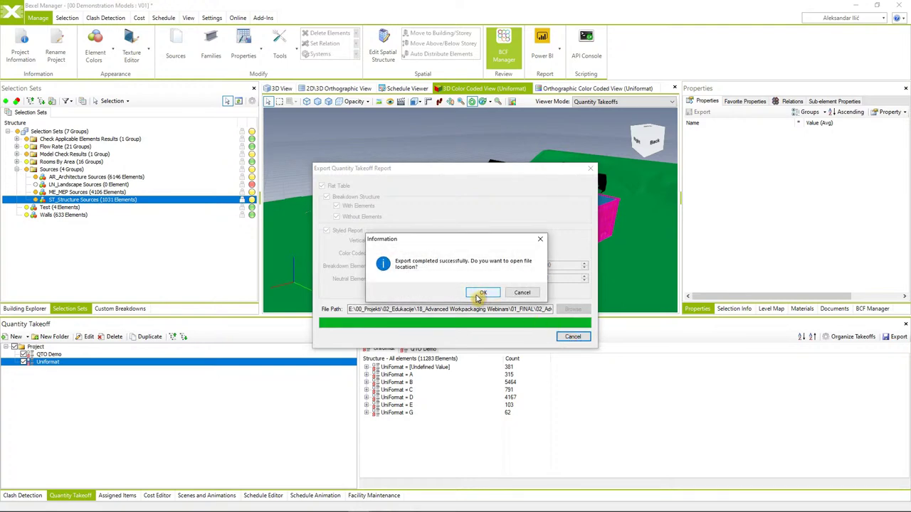
click(481, 294)
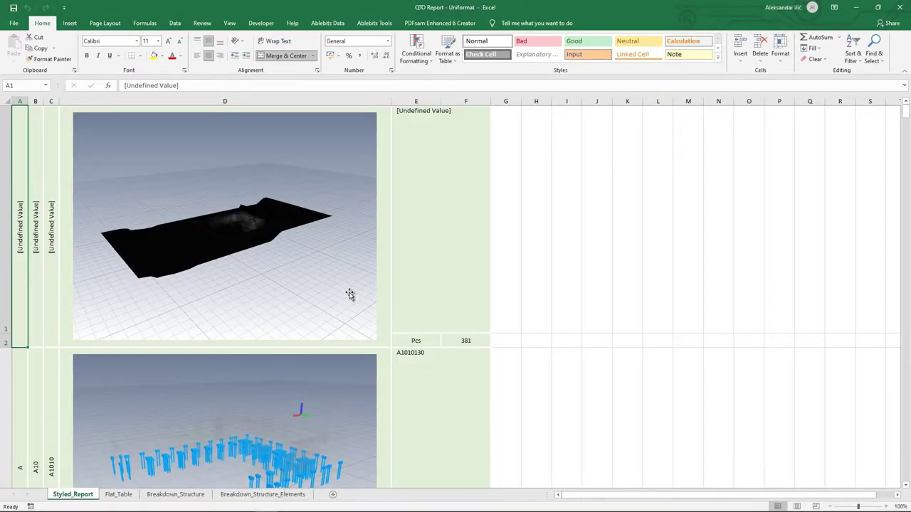
Step: In the exported Excel workbook, review the Styled_Report sheet's element images and piece counts per UniFormat code
scroll(350, 294, down, 4)
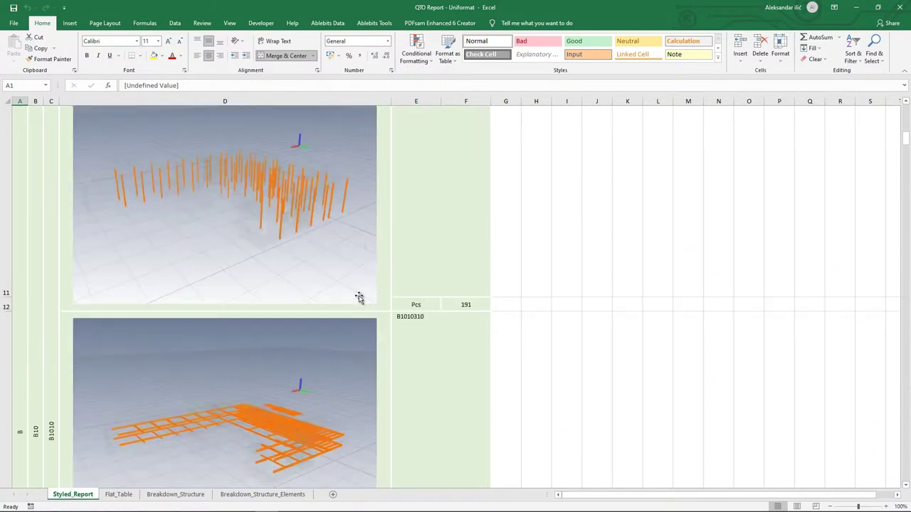
scroll(360, 298, down, 5)
scroll(360, 297, down, 5)
scroll(359, 298, down, 5)
scroll(359, 298, down, 6)
scroll(359, 297, down, 2)
scroll(359, 297, down, 2)
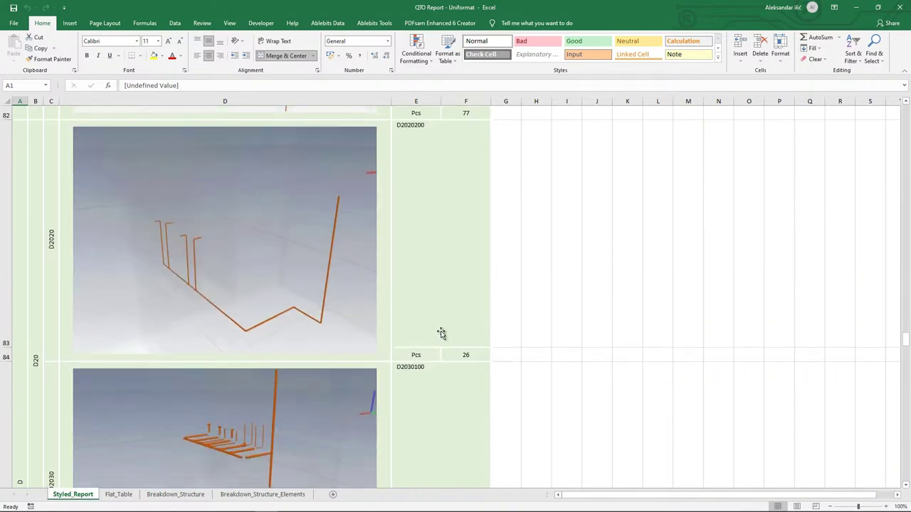
scroll(294, 315, down, 6)
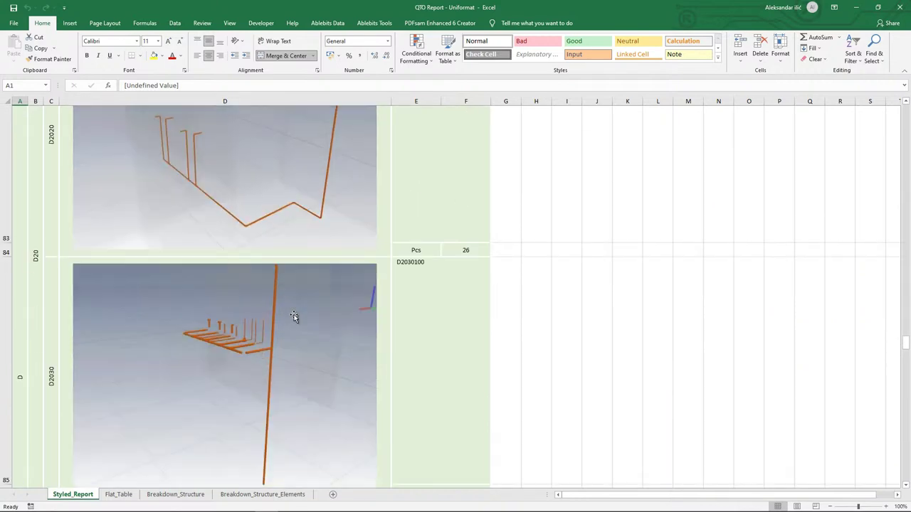
scroll(294, 316, down, 2)
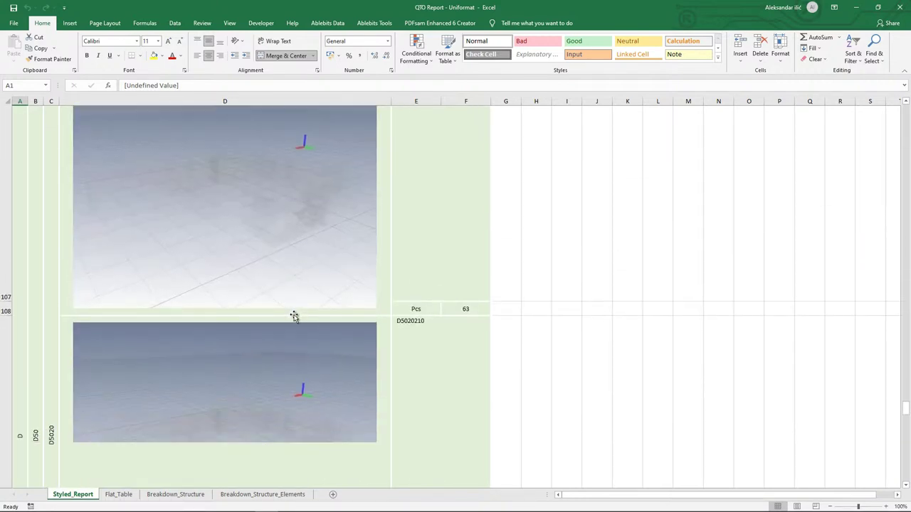
scroll(285, 322, down, 1)
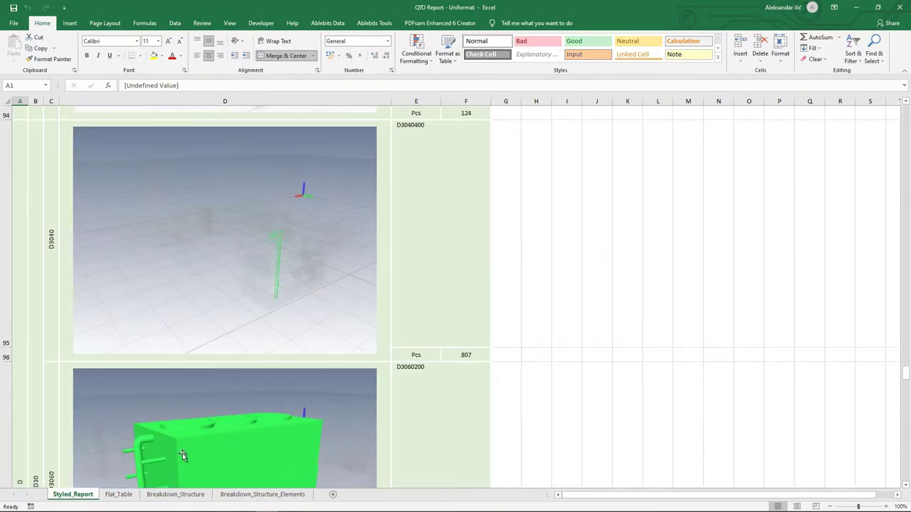
Step: Examine the Flat_Table, Breakdown_Structure and Breakdown_Structure_Elements sheets, return to Styled_Report and close the workbook
click(114, 494)
click(162, 496)
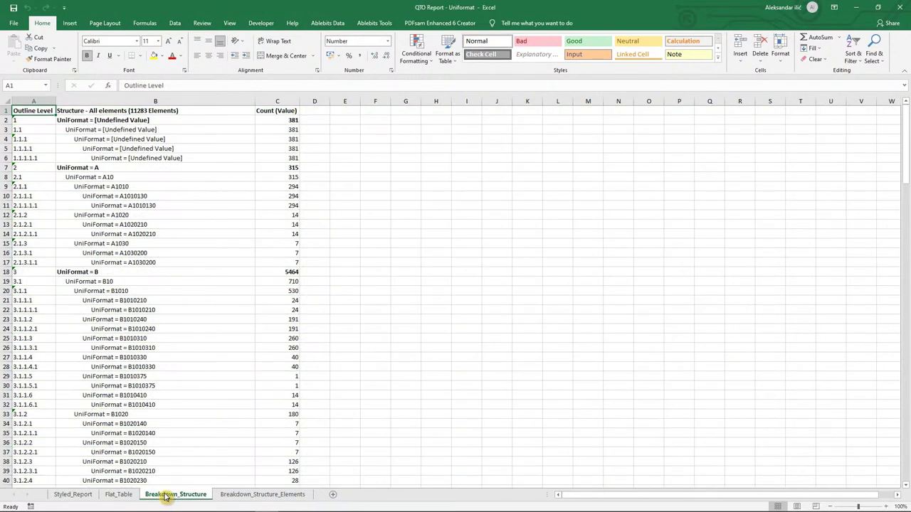
click(220, 495)
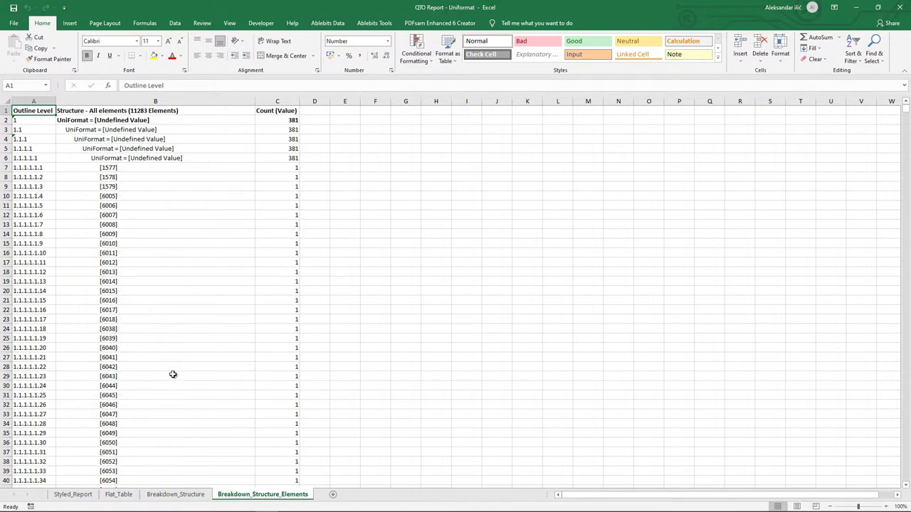
click(186, 495)
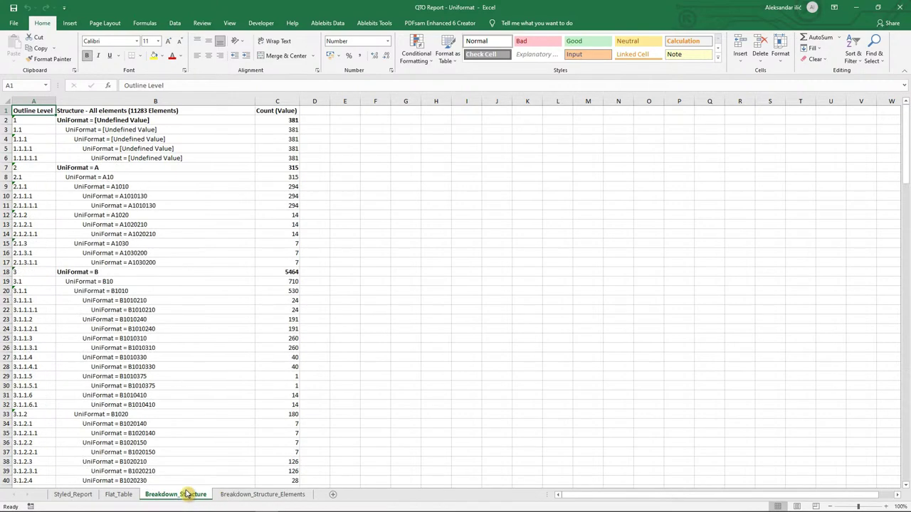
click(120, 495)
click(79, 494)
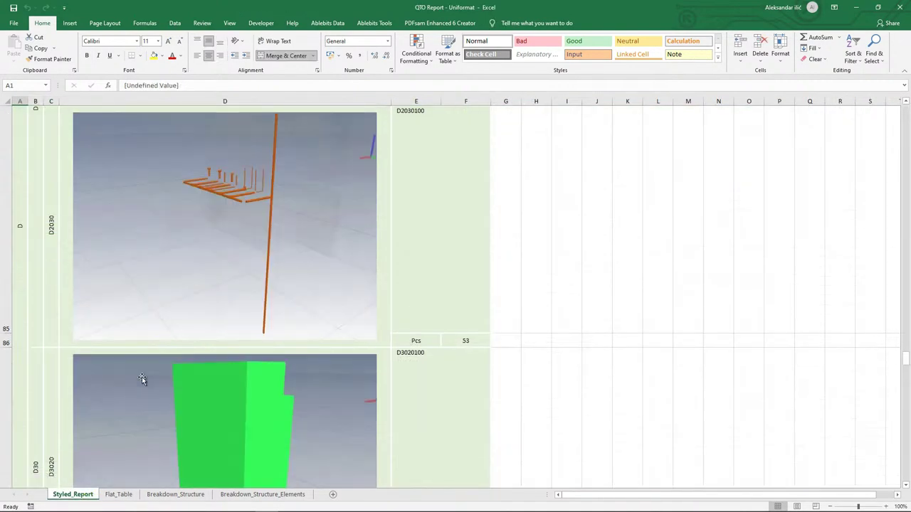
scroll(141, 377, up, 6)
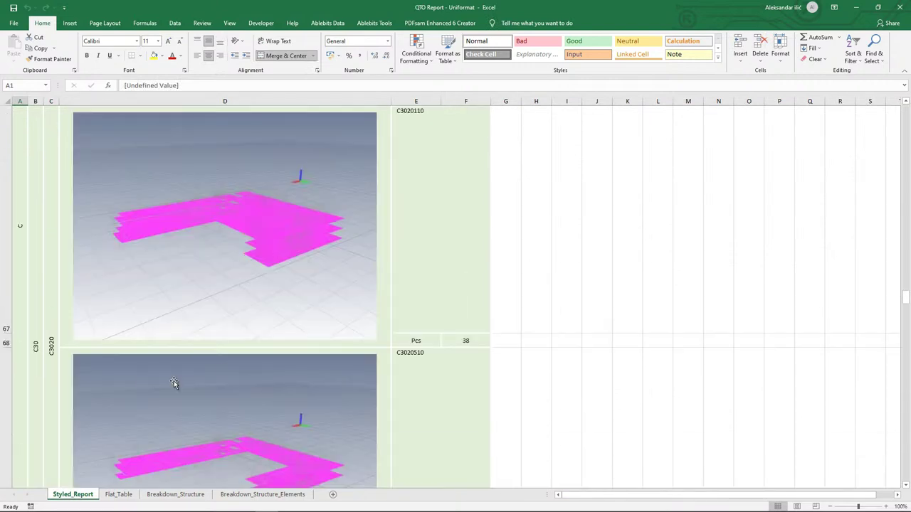
click(899, 7)
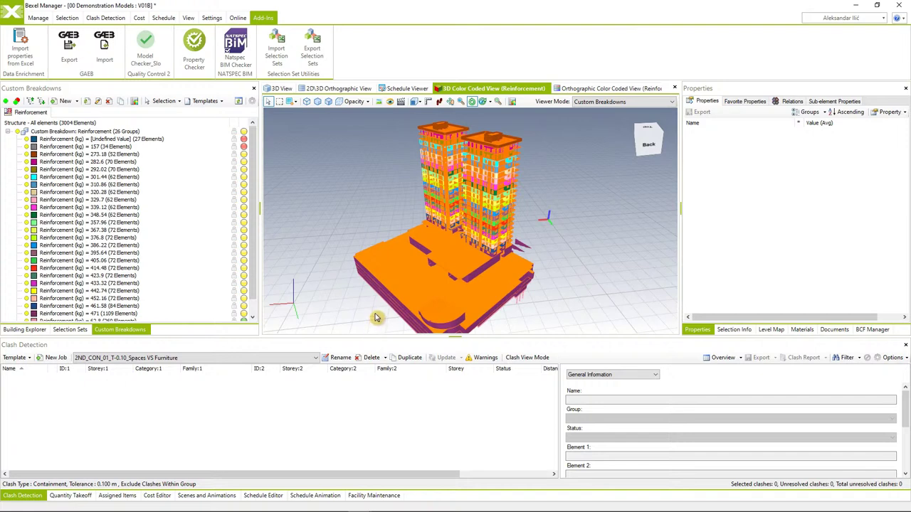
Step: In BEXEL Manager's V01B tower project, isolate the elements of the Spaces category
scroll(377, 312, down, 4)
drag(378, 294, 419, 265)
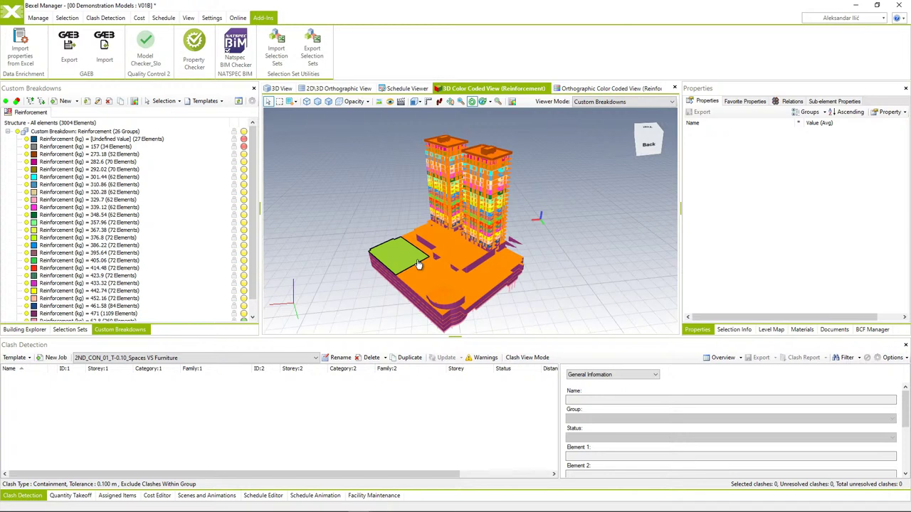
click(71, 330)
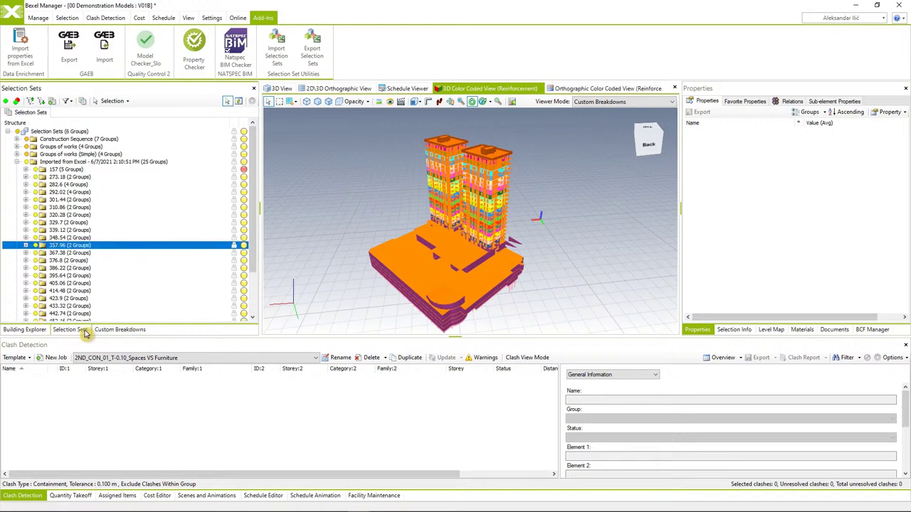
click(24, 330)
click(26, 230)
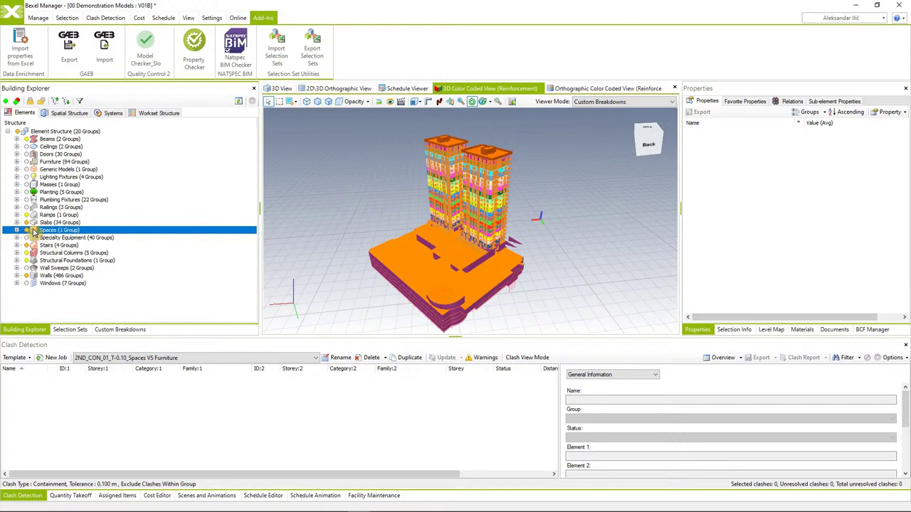
right_click(350, 194)
mouse_move(373, 235)
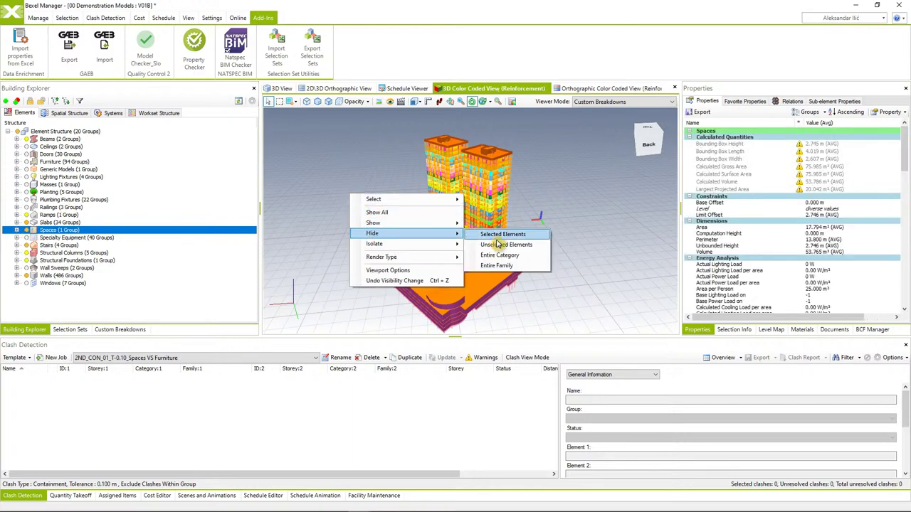
click(547, 244)
Step: Show the isolated spaces in the standard 3D View, clear the selection and inspect them from another angle
click(283, 90)
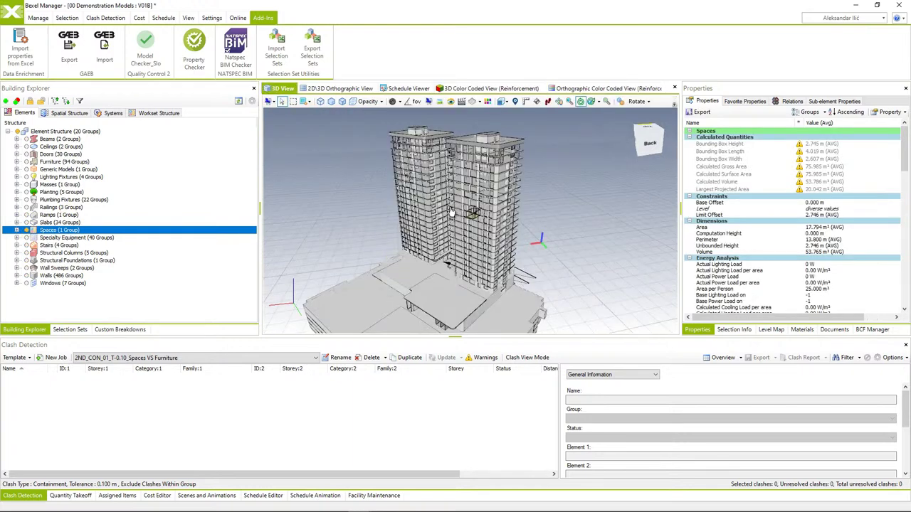
click(563, 272)
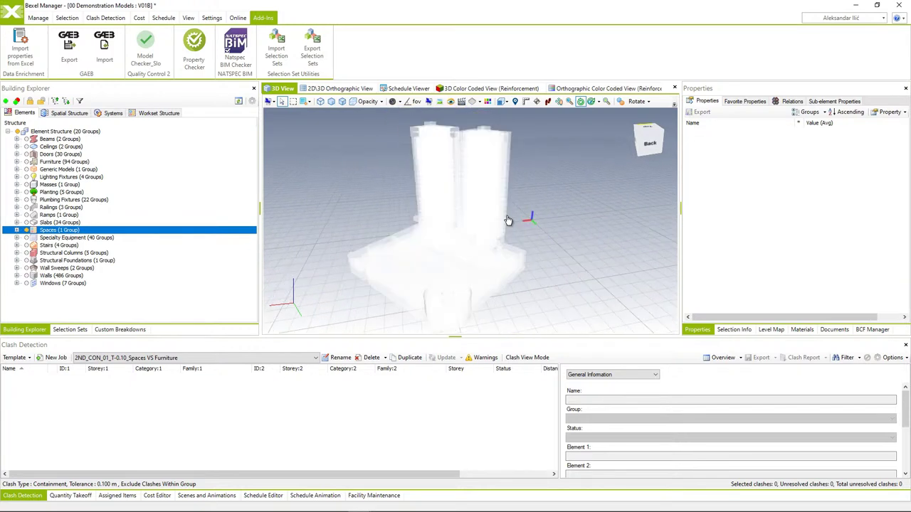
mouse_move(506, 230)
mouse_down()
mouse_move(486, 238)
mouse_move(459, 230)
mouse_move(494, 224)
mouse_up()
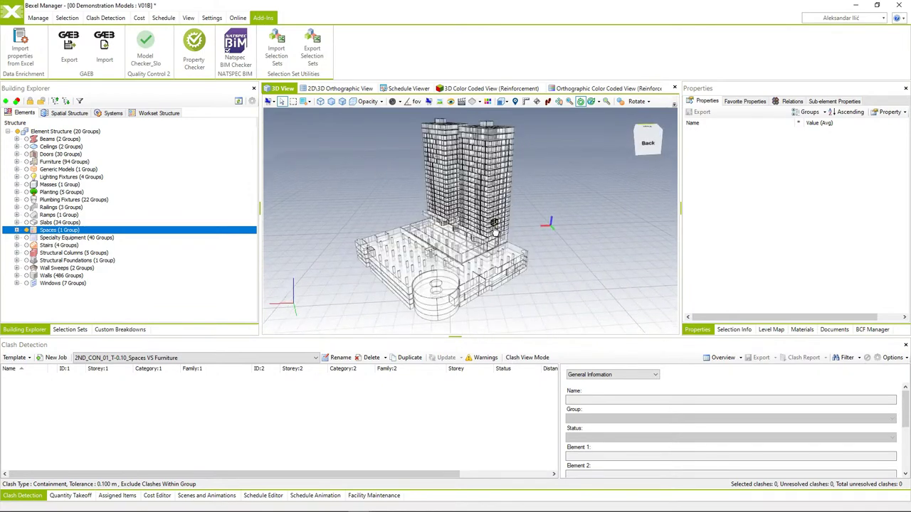
Step: Start a blank quantity takeoff named Area Analysis that uses the Spaces category as its element selection
click(77, 497)
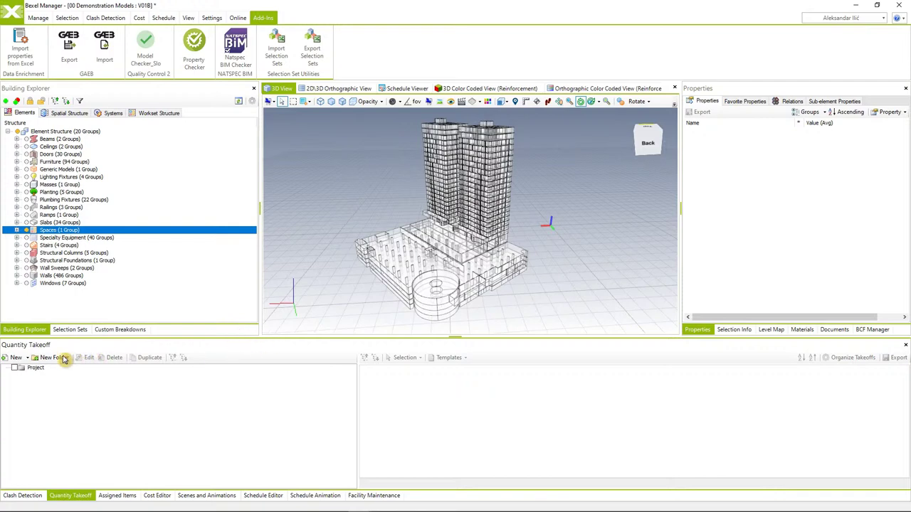
click(27, 359)
click(29, 381)
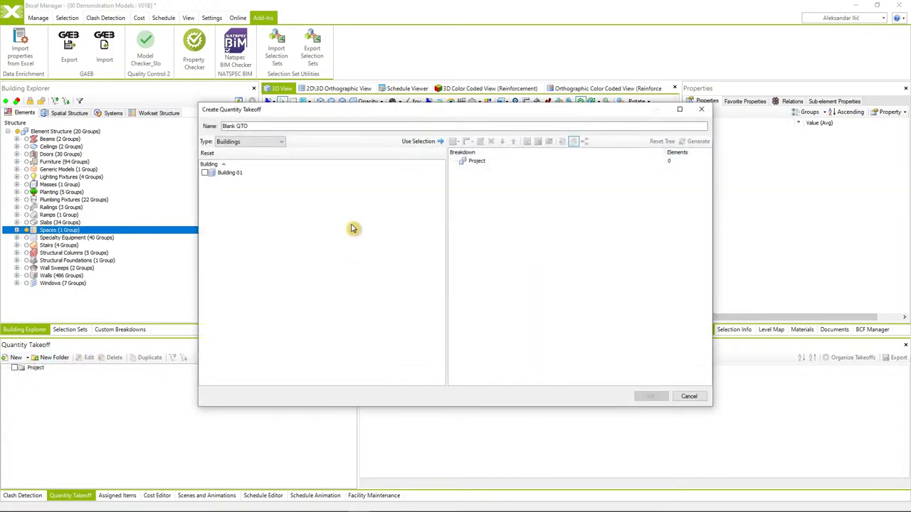
click(270, 141)
click(238, 171)
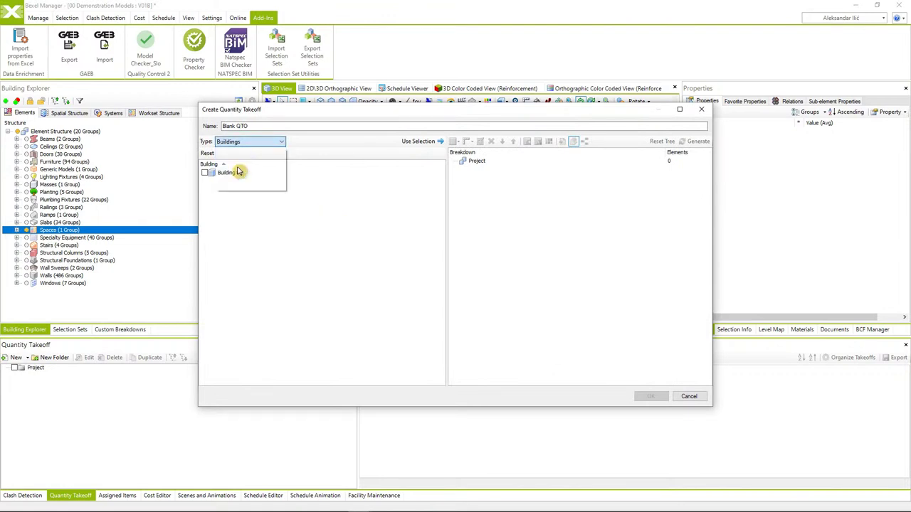
click(206, 274)
click(417, 141)
click(232, 127)
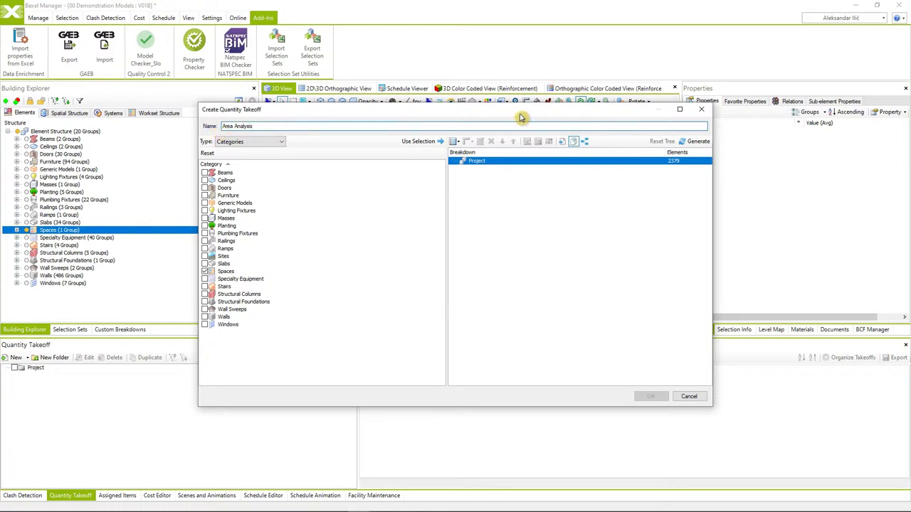
Step: Import the breakdown from QTO Area Analysis.cbstemplate and reset the tree to its grouping rules
click(562, 142)
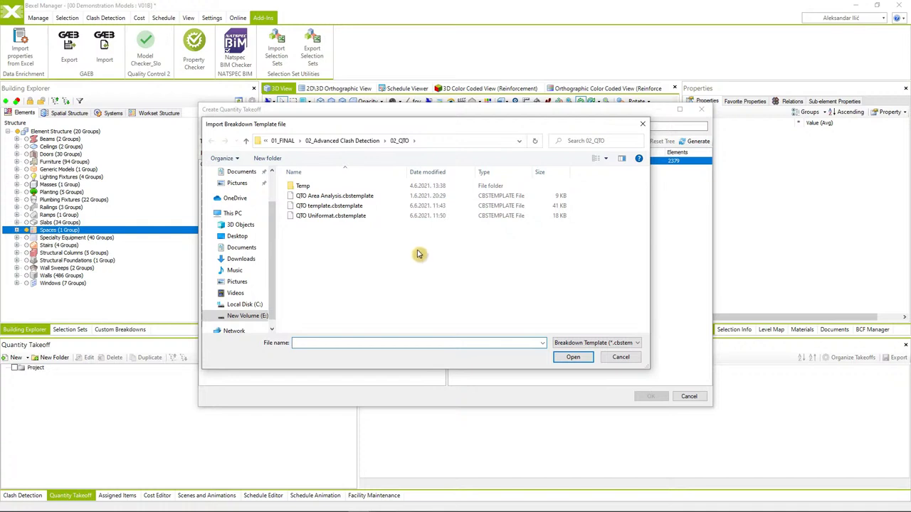
click(341, 197)
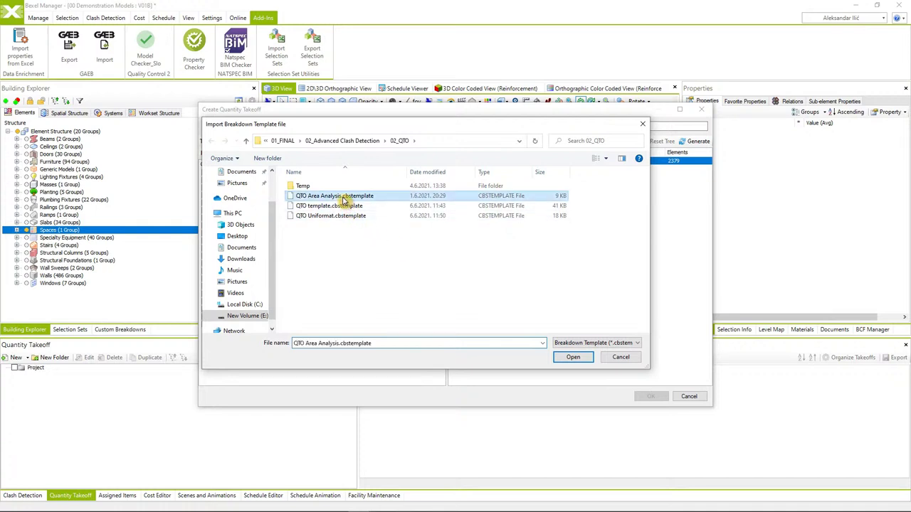
click(574, 358)
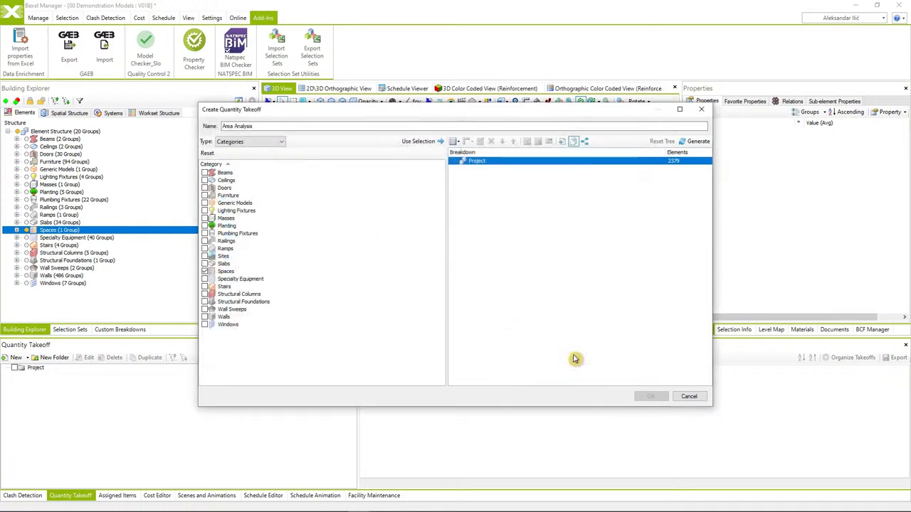
click(662, 144)
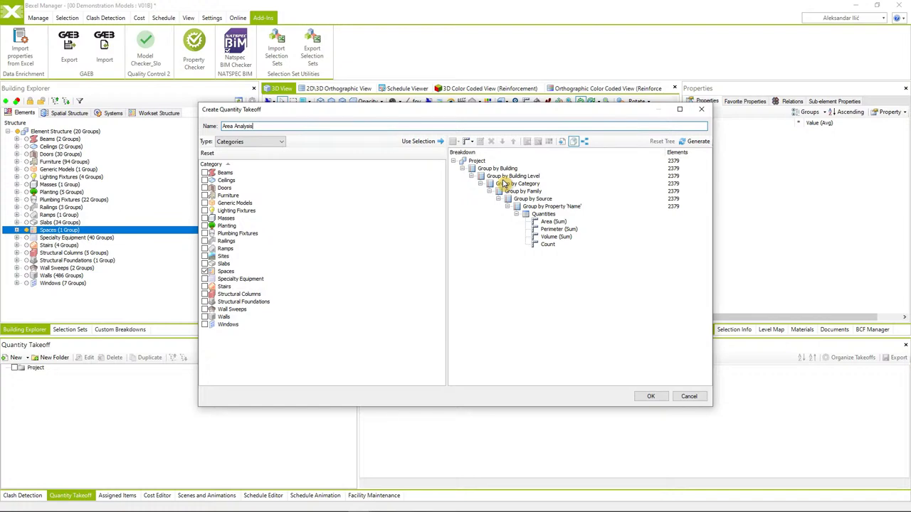
Step: Create the Area Analysis takeoff and expand its Building 01 results down to the 11th Floor's categories
click(649, 397)
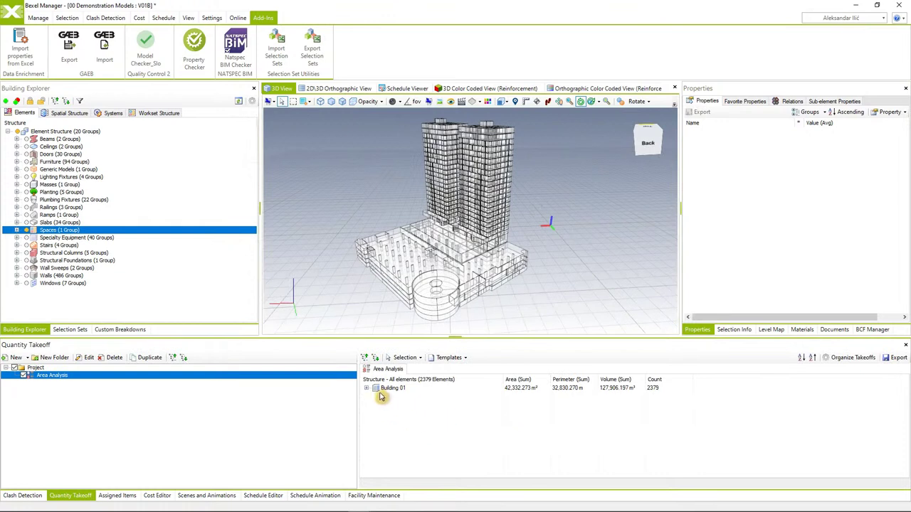
click(367, 388)
click(376, 403)
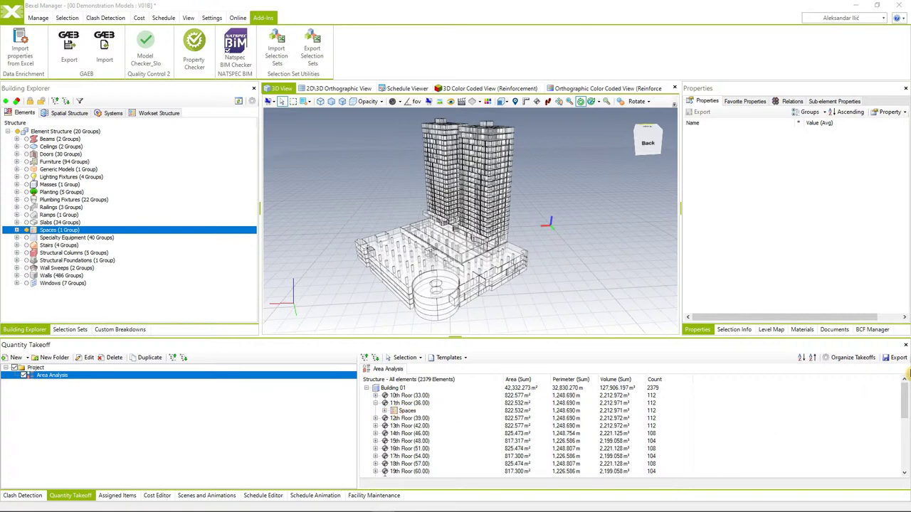
Step: Export the takeoff to QTO Report - Area Analysis.xlsx in C:\ProgramData\BEXEL\Building Explorer 5\Area Temp, replacing the existing file without opening its location
click(898, 358)
click(573, 308)
key(ctrl+v)
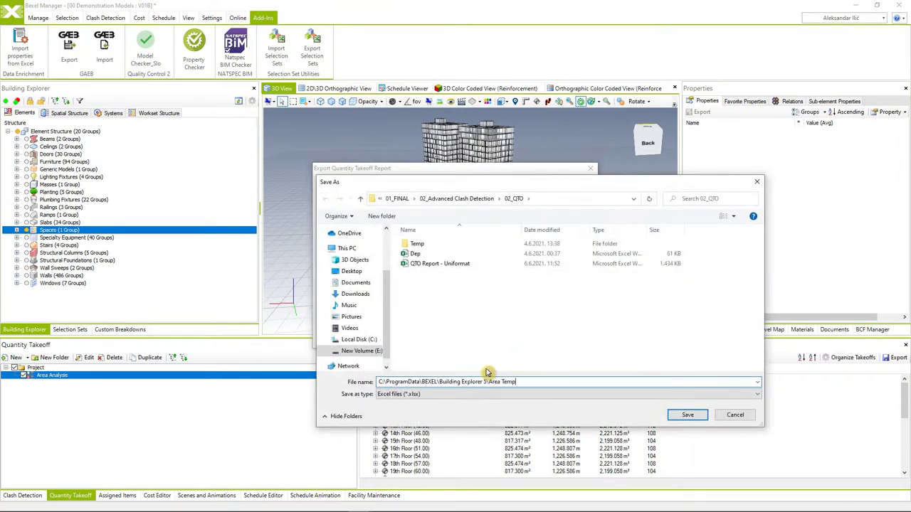
key(Return)
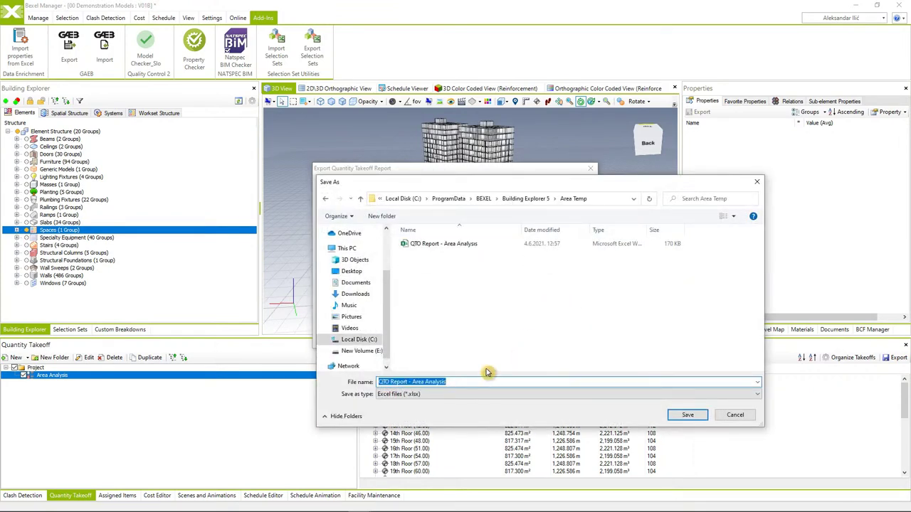
click(689, 414)
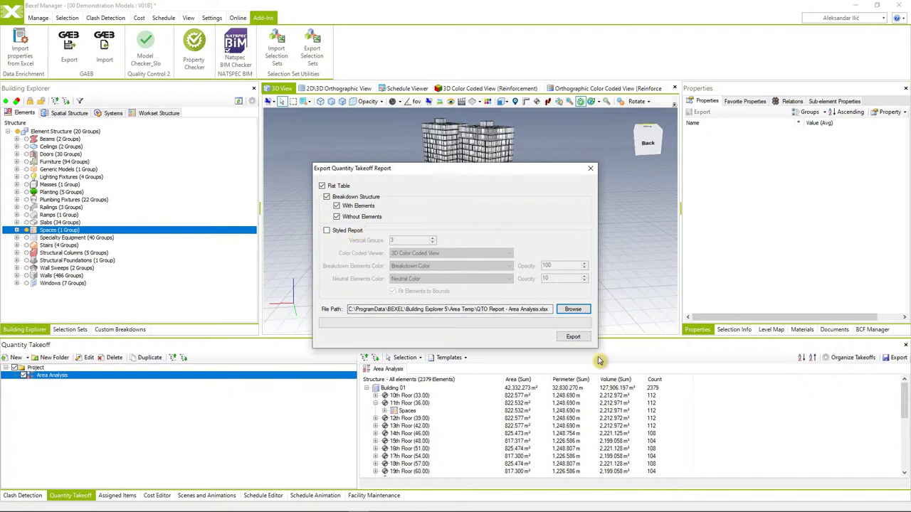
click(572, 336)
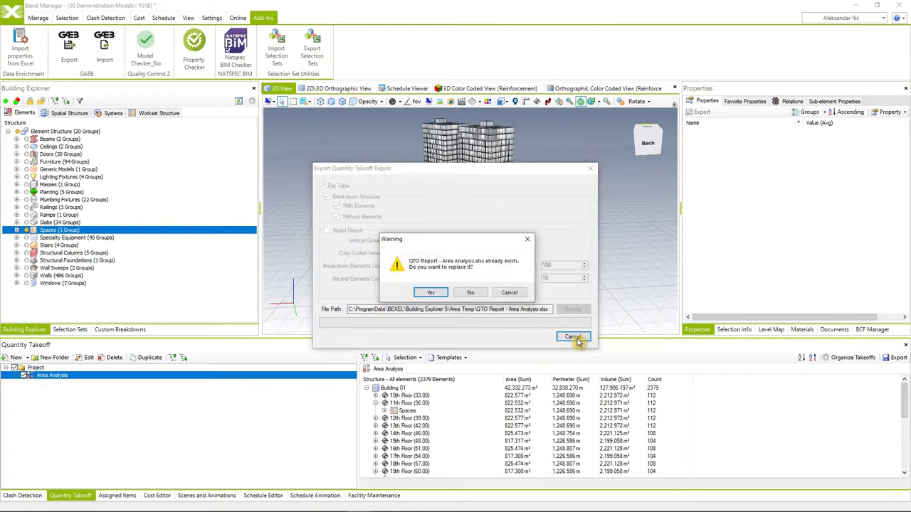
click(433, 294)
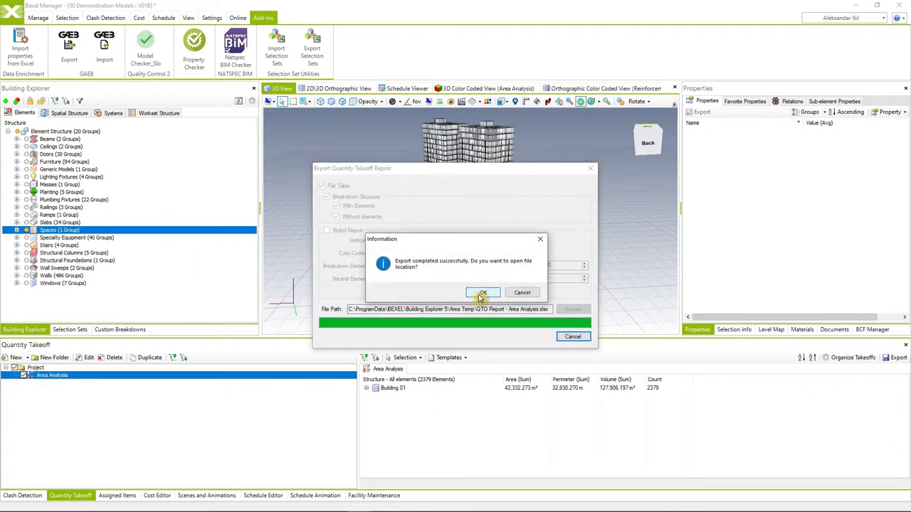
click(520, 293)
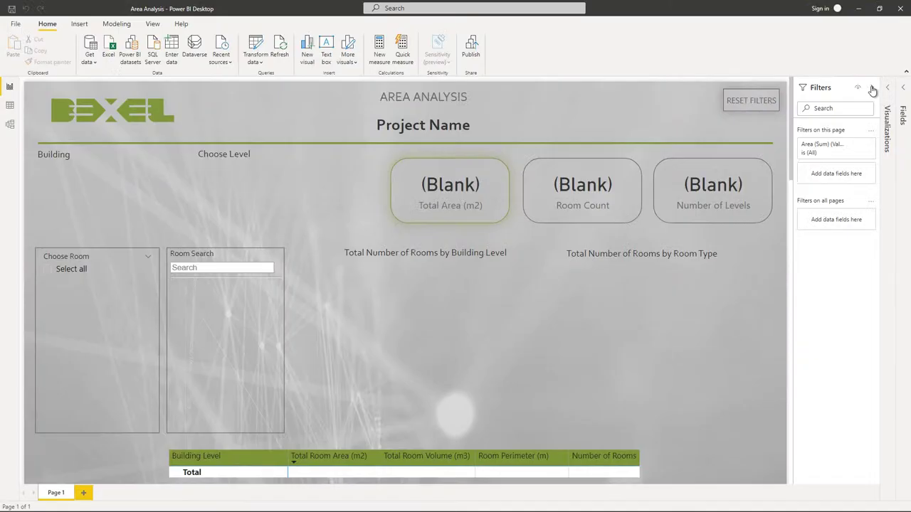
Step: In the Area Analysis report in Power BI Desktop, collapse the Filters pane and refresh the report data
click(875, 91)
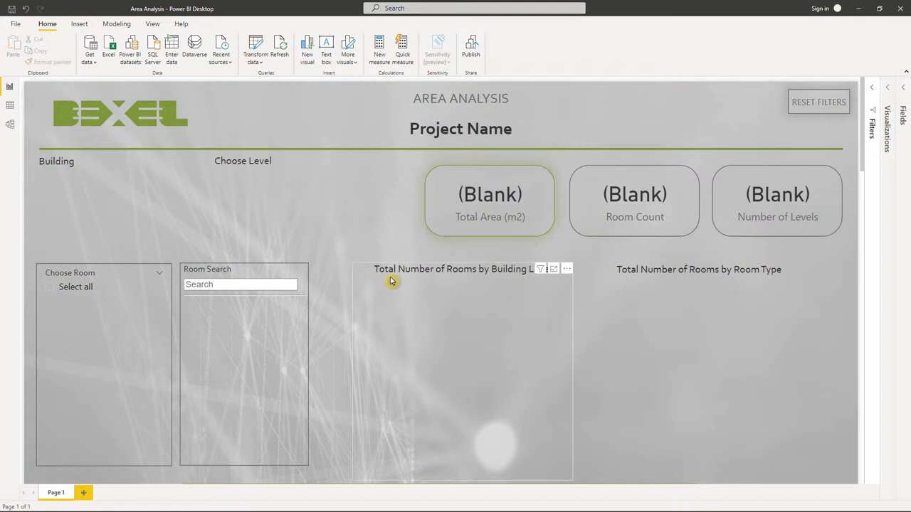
click(279, 51)
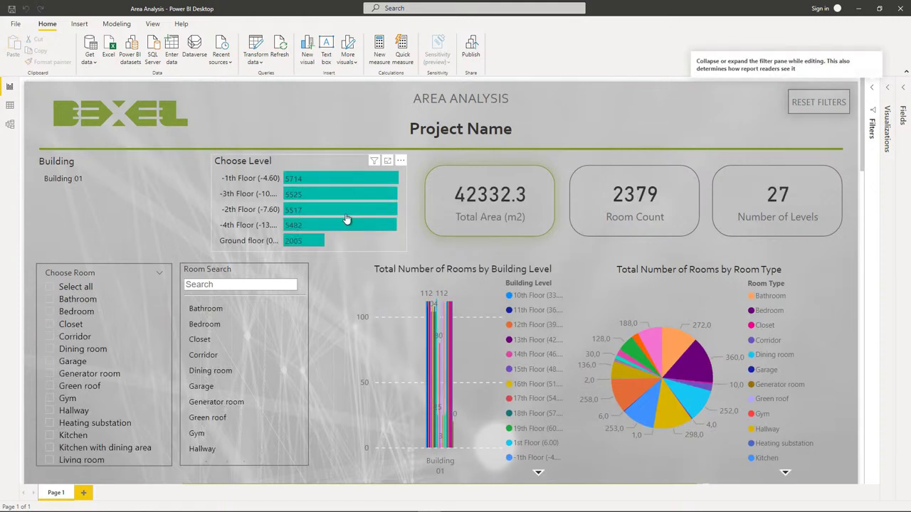
Step: Examine the room quantities table by building level and the charts of total area and room volume by building level
scroll(380, 292, down, 3)
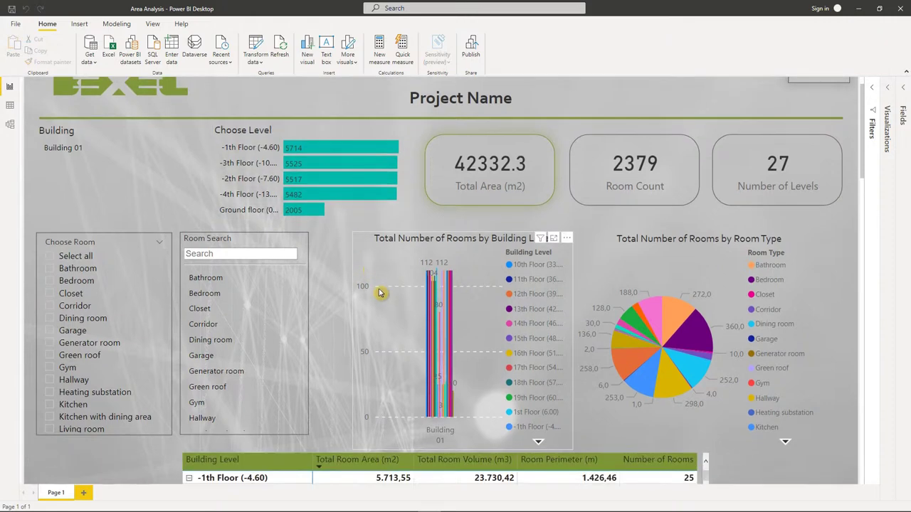
scroll(381, 292, down, 8)
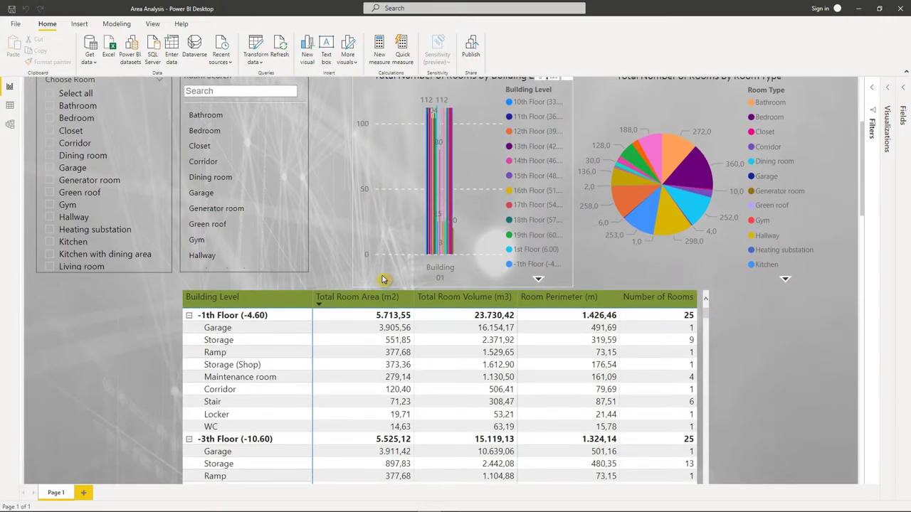
scroll(345, 315, down, 20)
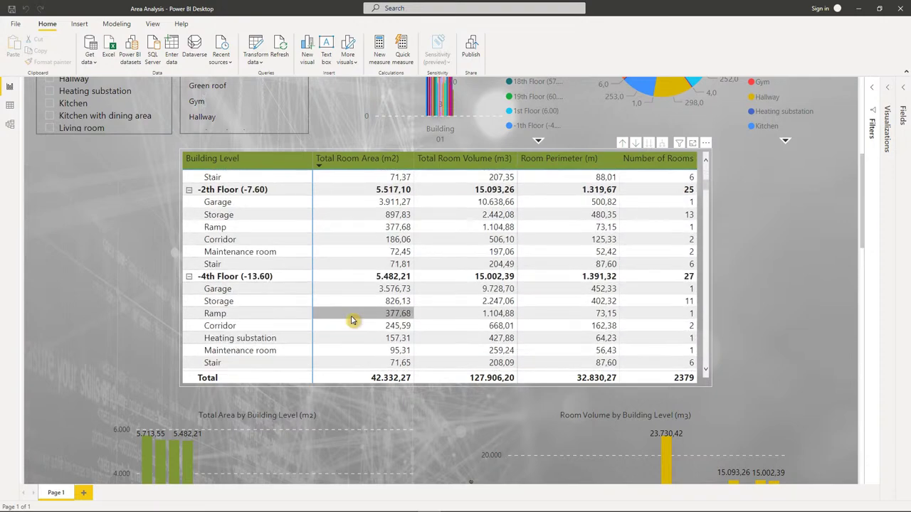
scroll(351, 320, down, 20)
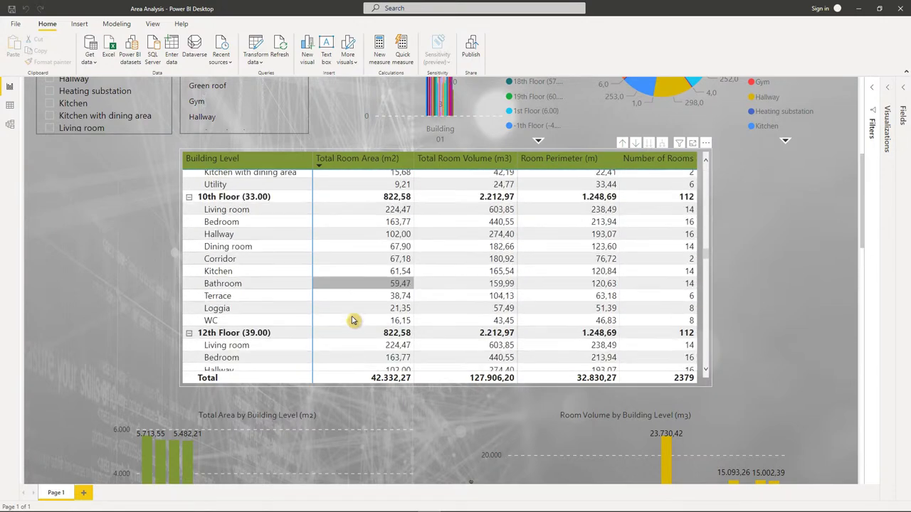
scroll(351, 320, down, 15)
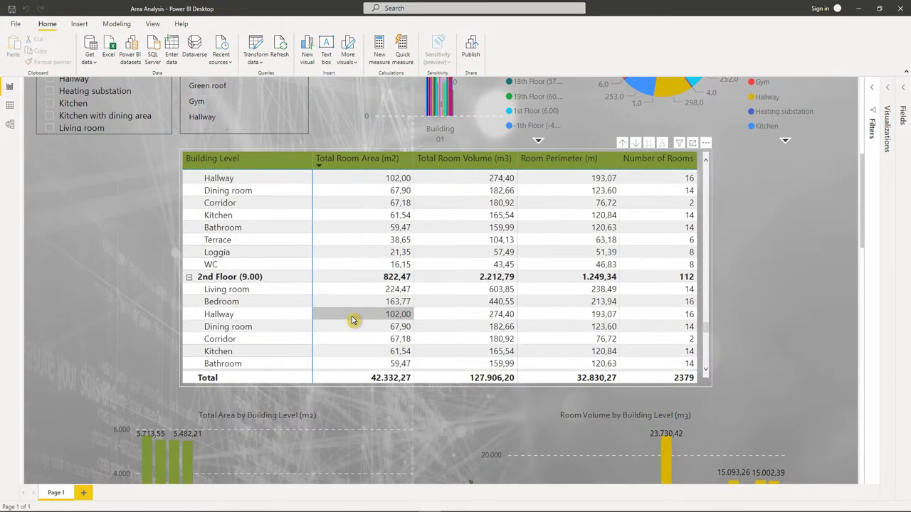
scroll(152, 354, down, 5)
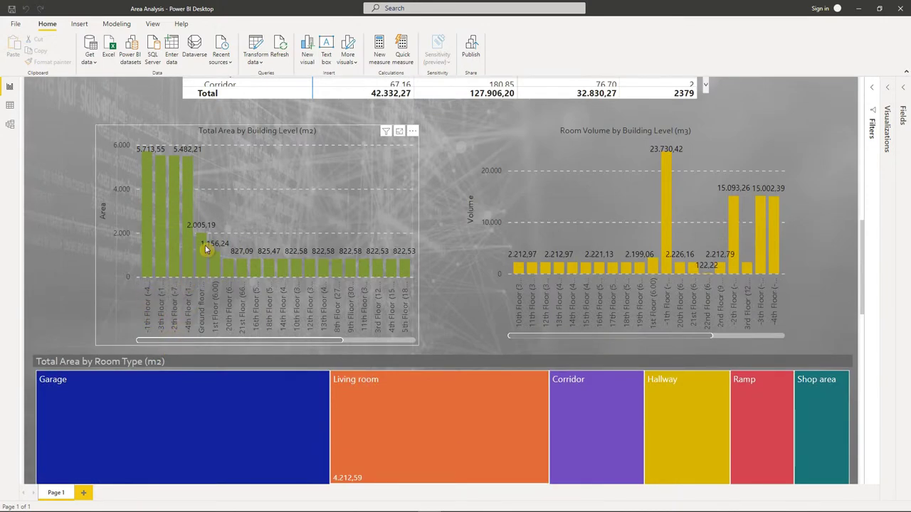
mouse_move(206, 248)
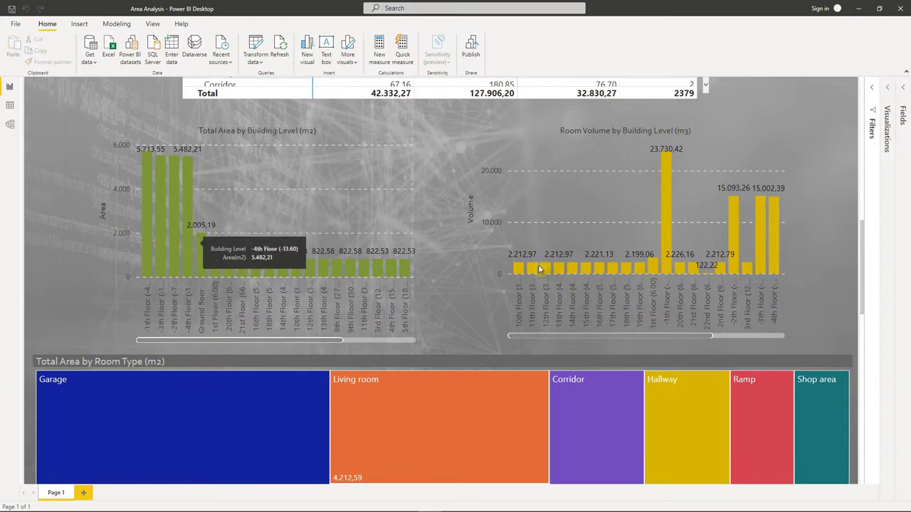
scroll(289, 278, down, 5)
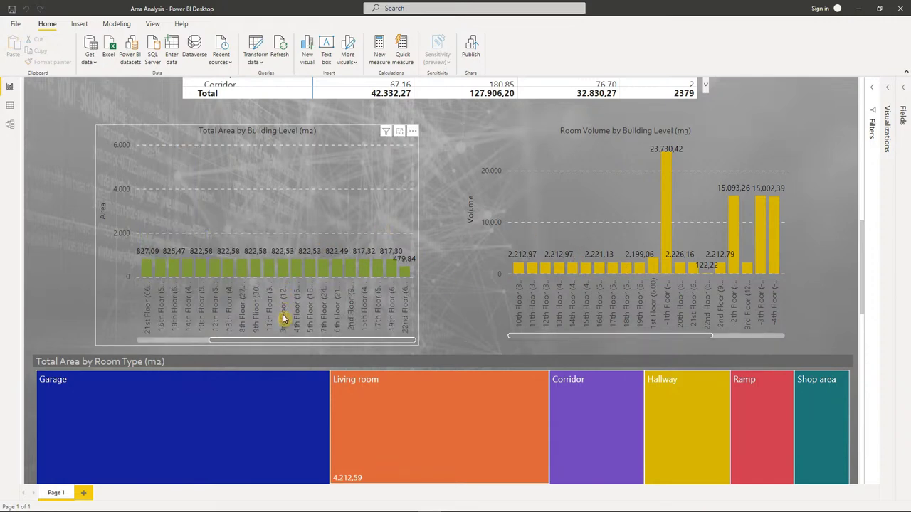
scroll(513, 309, down, 5)
Step: Review the Total Area by Room Type treemap and the pie charts that group rooms by area range
scroll(431, 366, down, 5)
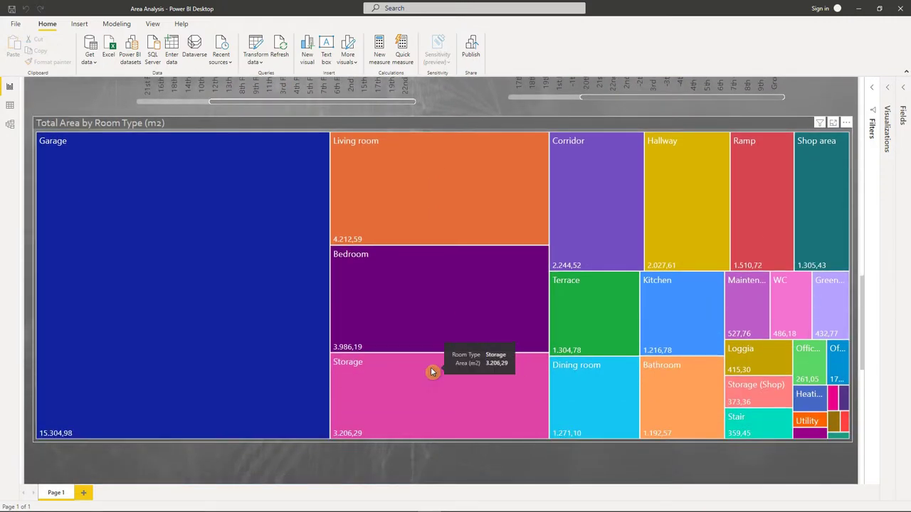
scroll(287, 246, up, 1)
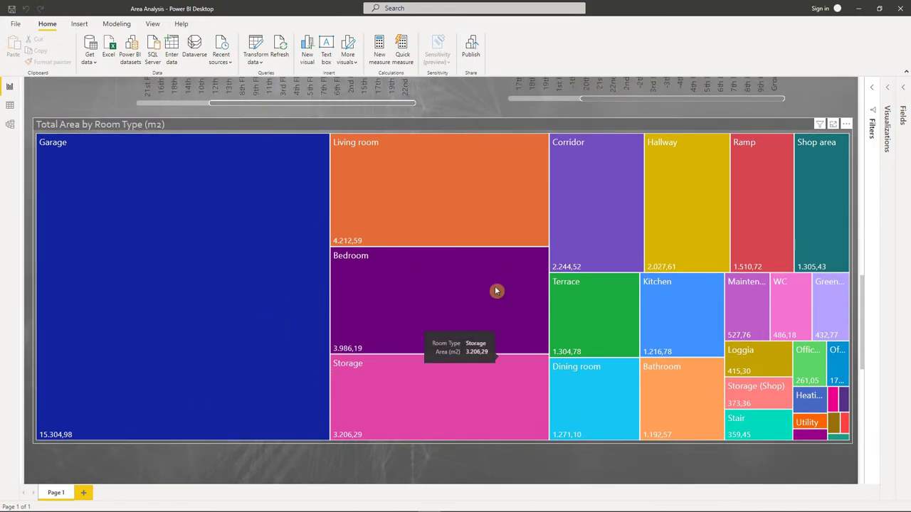
scroll(365, 315, down, 3)
scroll(365, 315, down, 2)
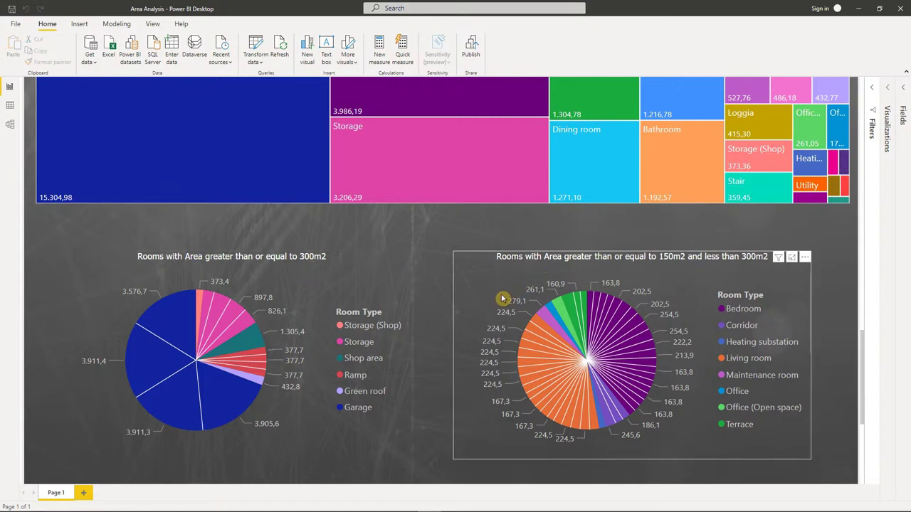
scroll(501, 297, down, 5)
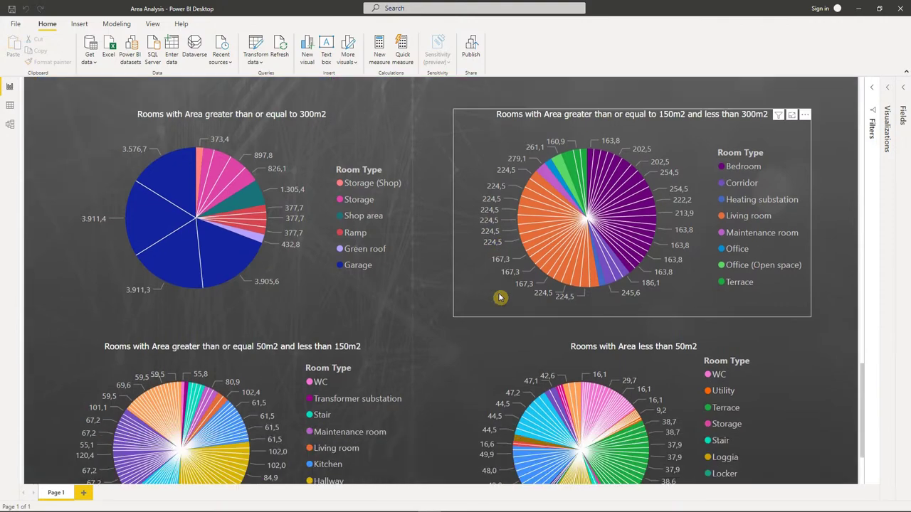
scroll(349, 367, up, 20)
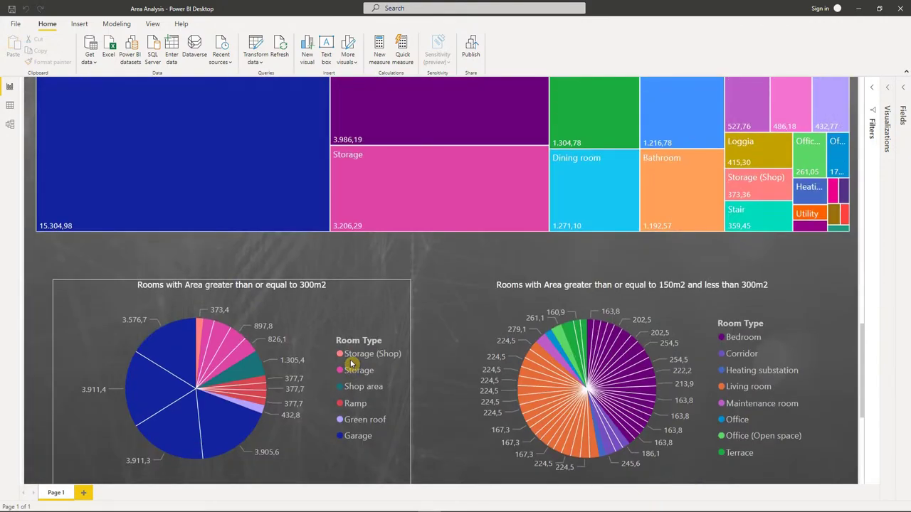
scroll(351, 364, up, 5)
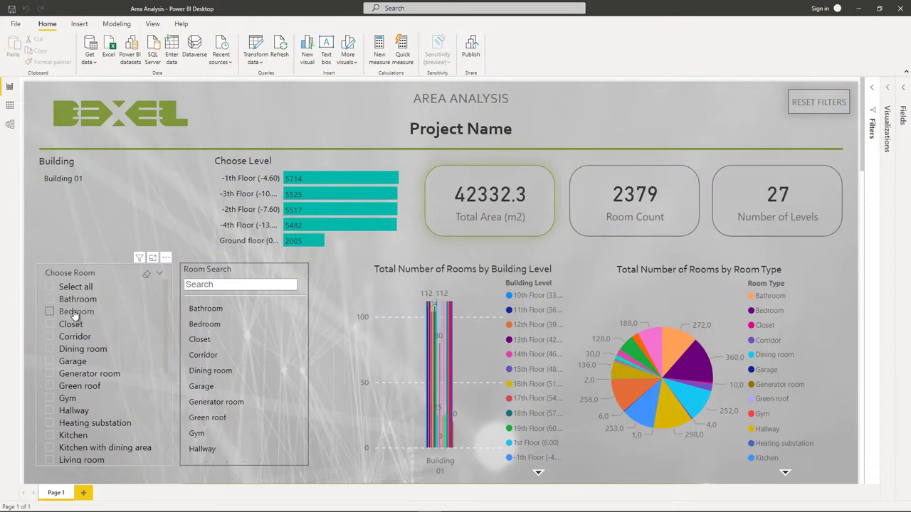
Step: Filter the report to the Bedroom room type and examine the quantities table and the area and volume charts by level
scroll(71, 313, down, 8)
scroll(69, 322, down, 3)
scroll(55, 317, up, 10)
click(50, 316)
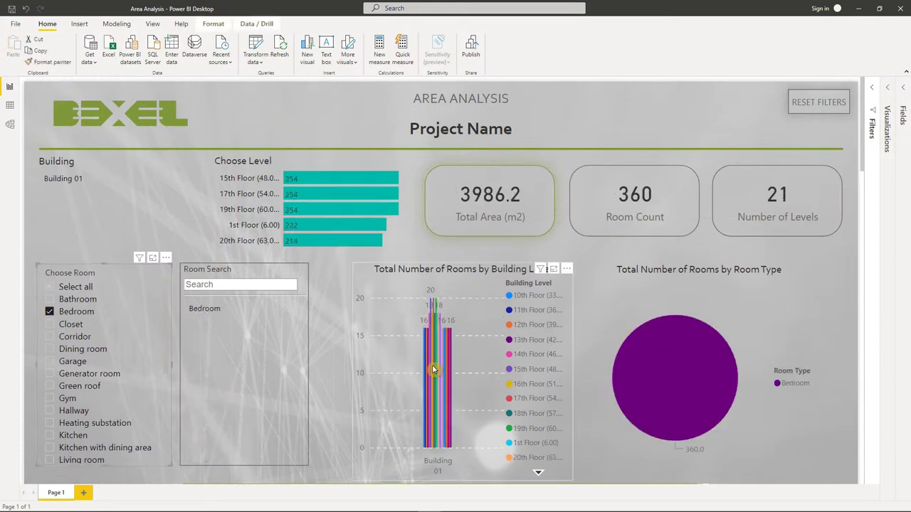
scroll(411, 350, down, 2)
scroll(411, 350, down, 5)
scroll(403, 340, up, 3)
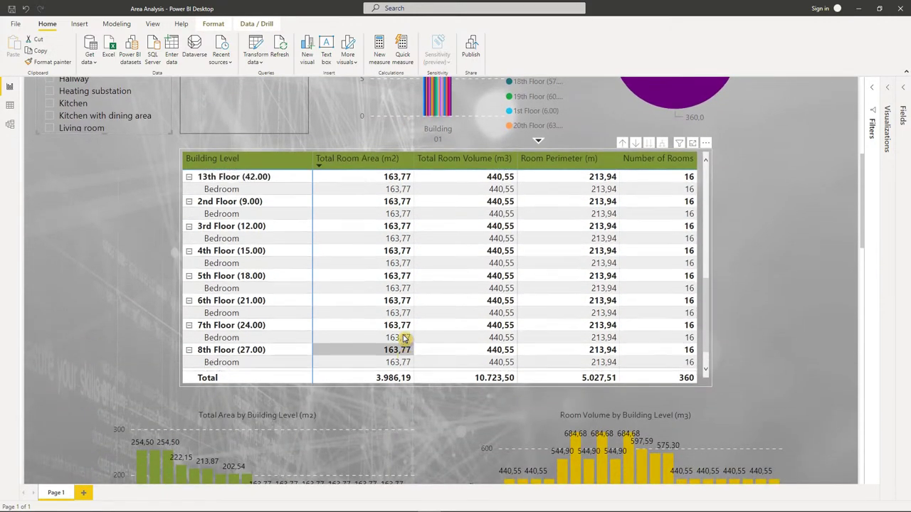
scroll(403, 340, up, 3)
scroll(382, 346, up, 5)
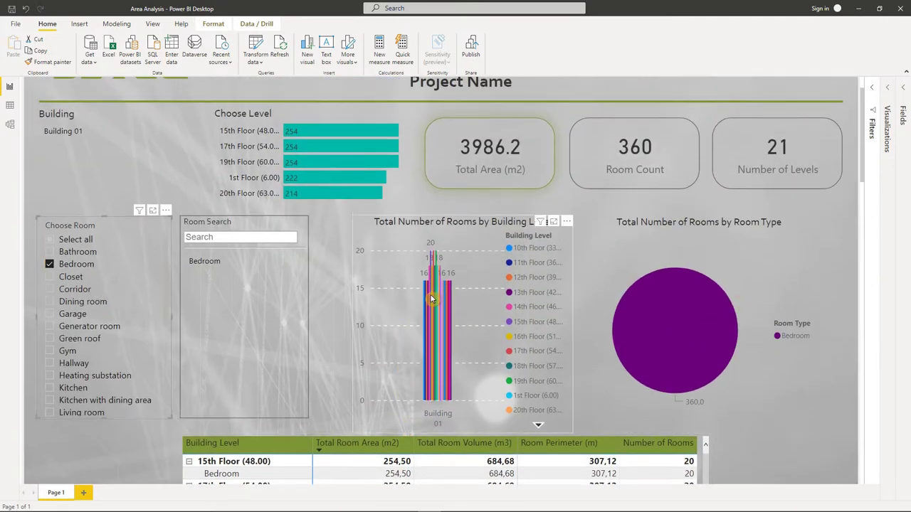
scroll(434, 348, down, 15)
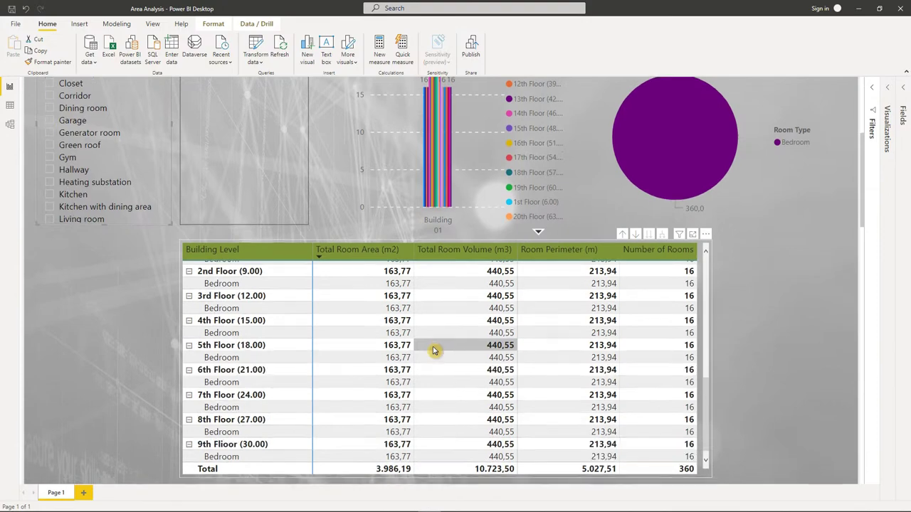
scroll(434, 350, down, 2)
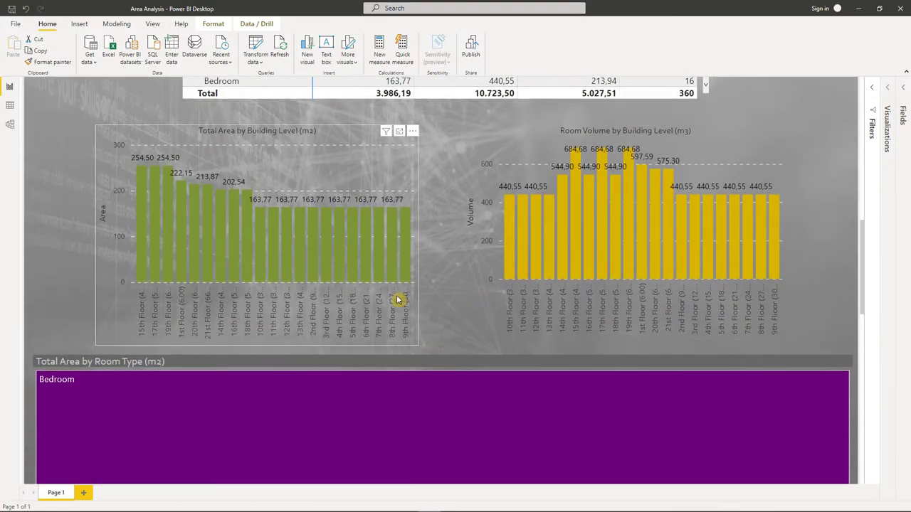
Step: Filter the report to the Garage room type instead and review its room charts
scroll(400, 302, up, 4)
scroll(390, 303, up, 10)
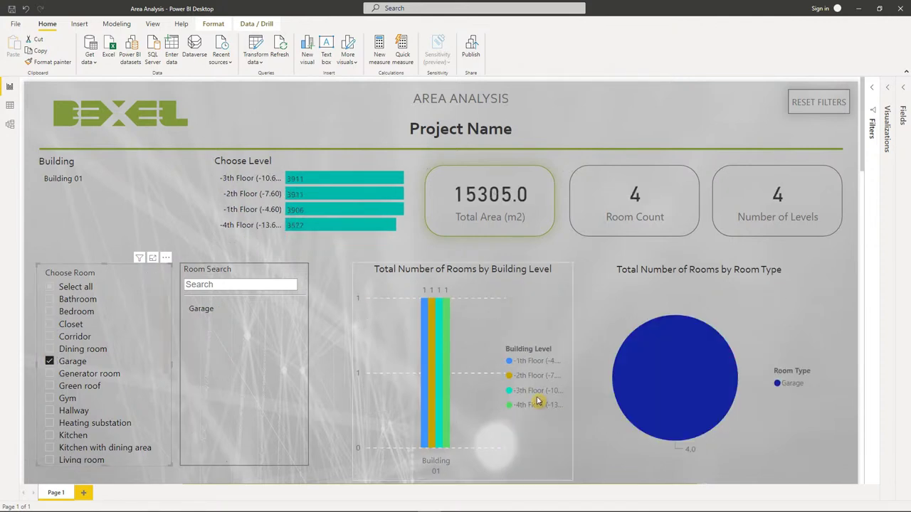
scroll(335, 378, down, 5)
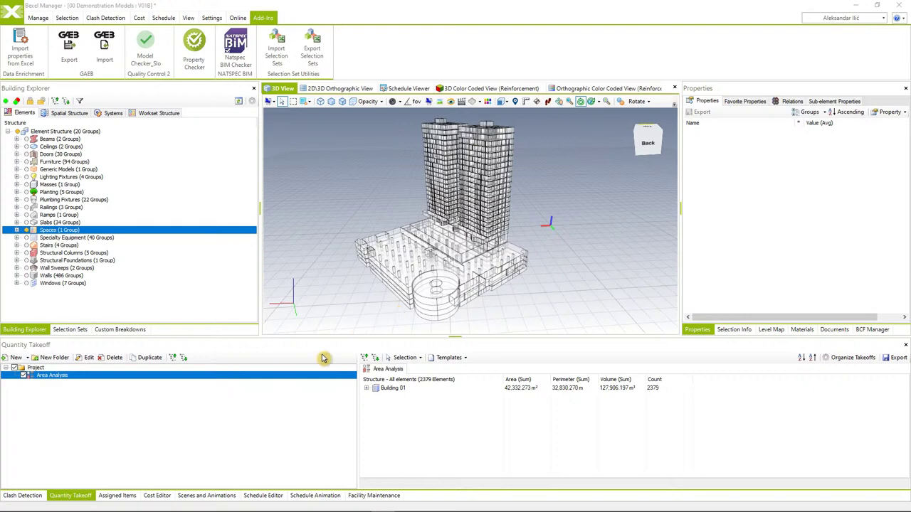
Step: Start a blank custom breakdown and fill it with the elements of the Spaces category
click(54, 232)
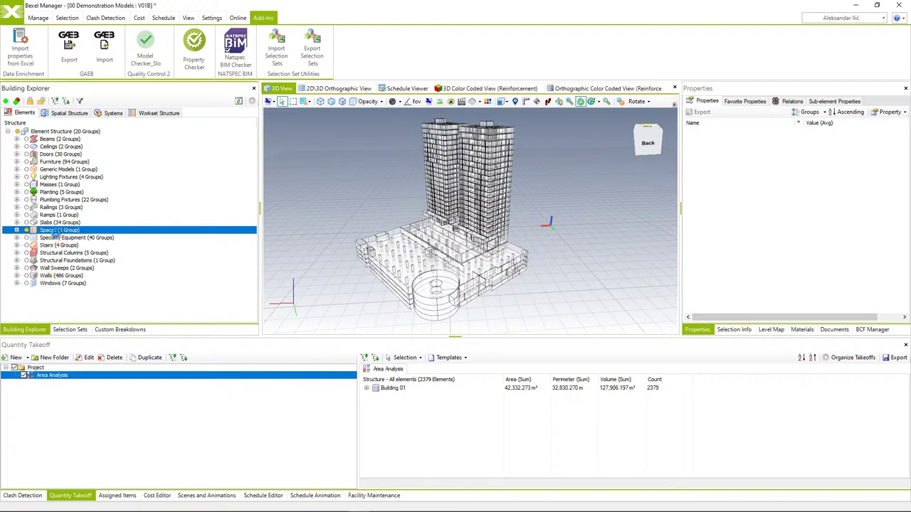
click(119, 329)
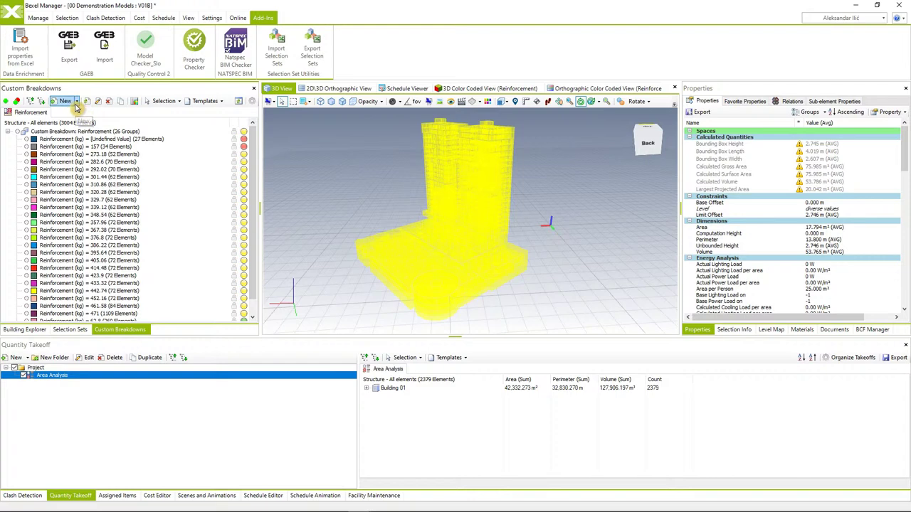
click(77, 103)
click(82, 123)
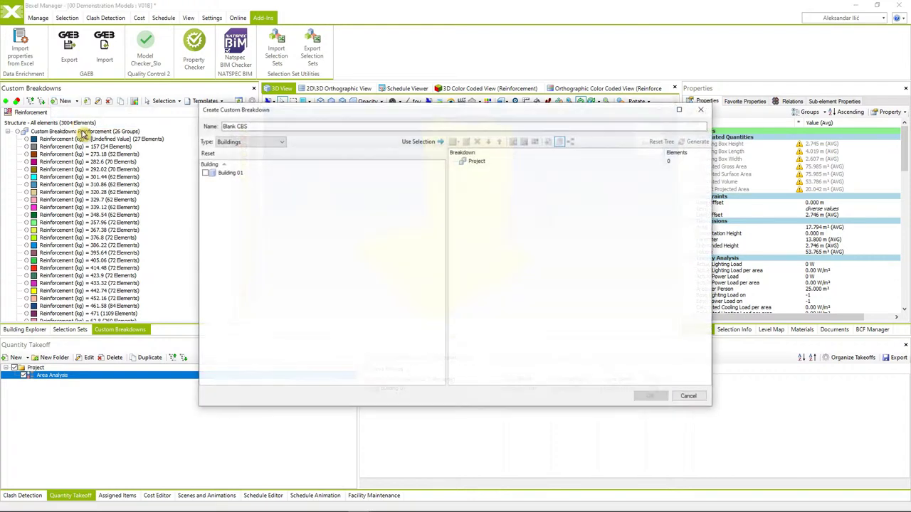
click(242, 144)
click(234, 166)
click(205, 271)
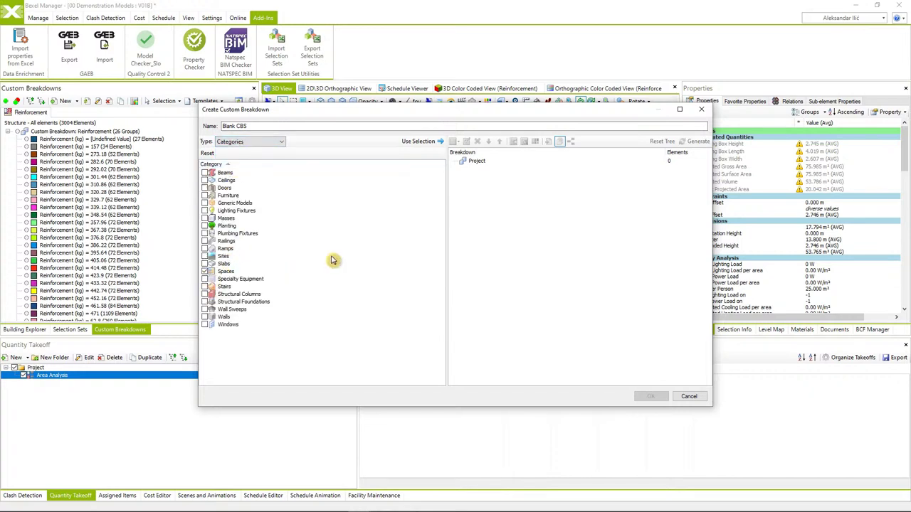
click(427, 142)
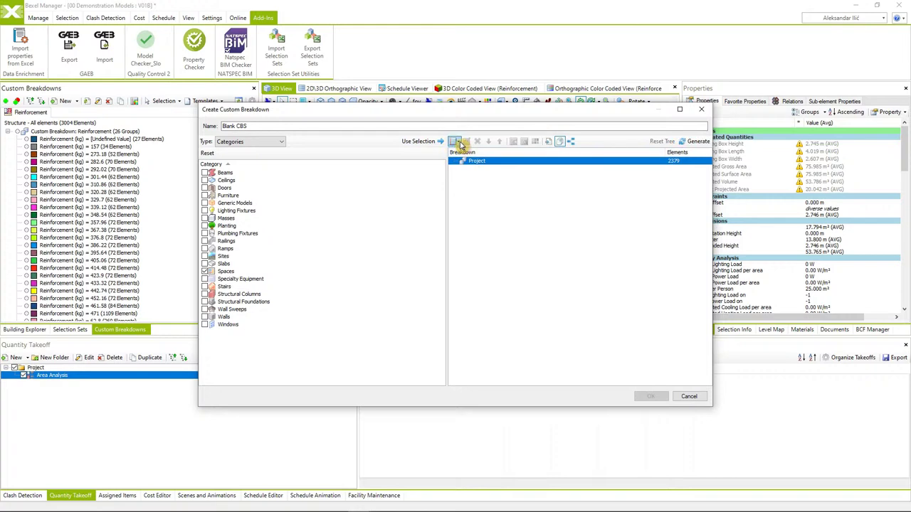
Step: Group the custom breakdown's elements by the Space Type property
click(454, 141)
click(504, 242)
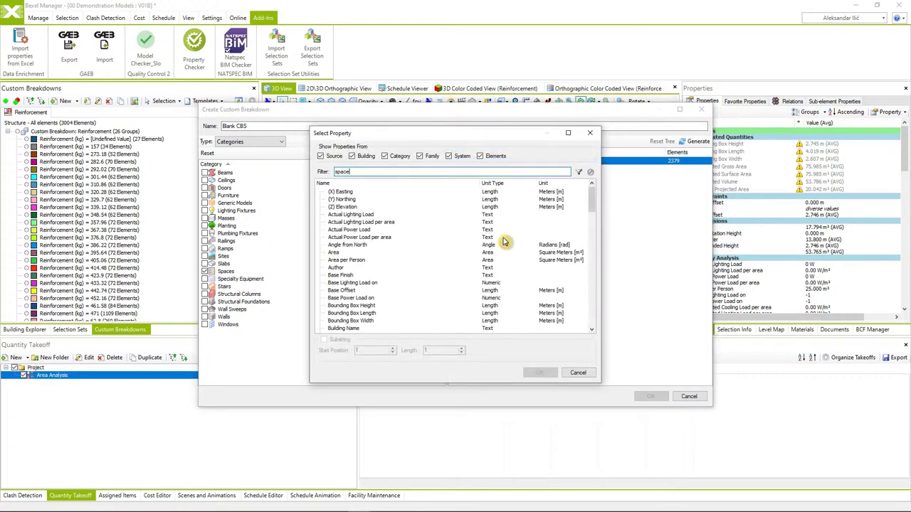
click(350, 192)
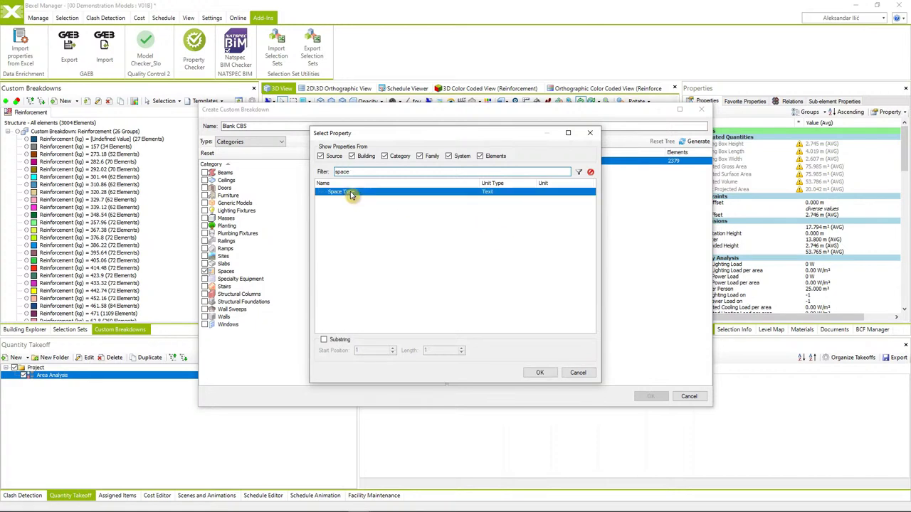
click(539, 373)
Step: Turn on color coding for the Space Type grouping and create the custom breakdown under the name Space Type
click(500, 171)
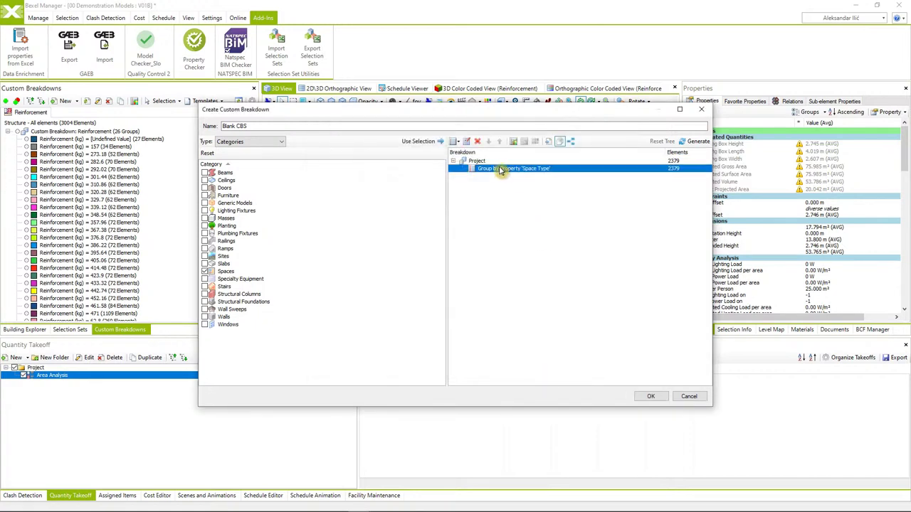
click(514, 144)
triple_click(235, 126)
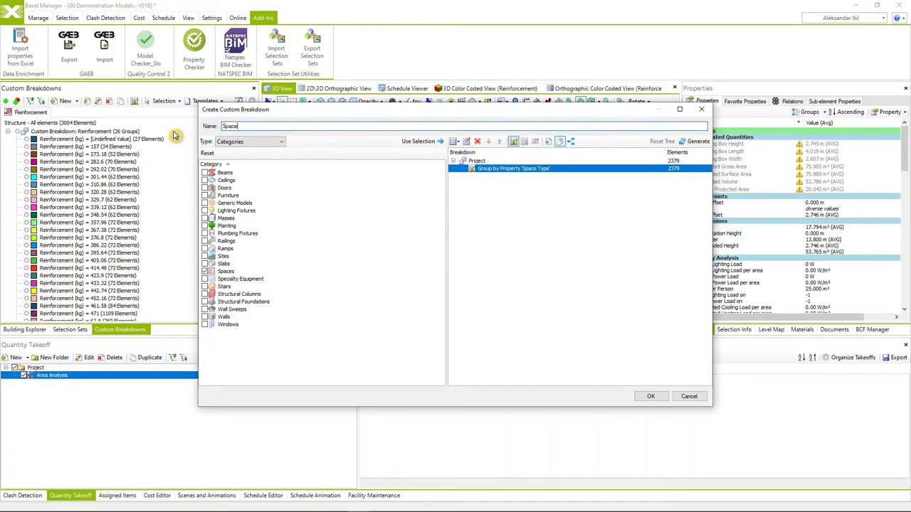
text(Space Type)
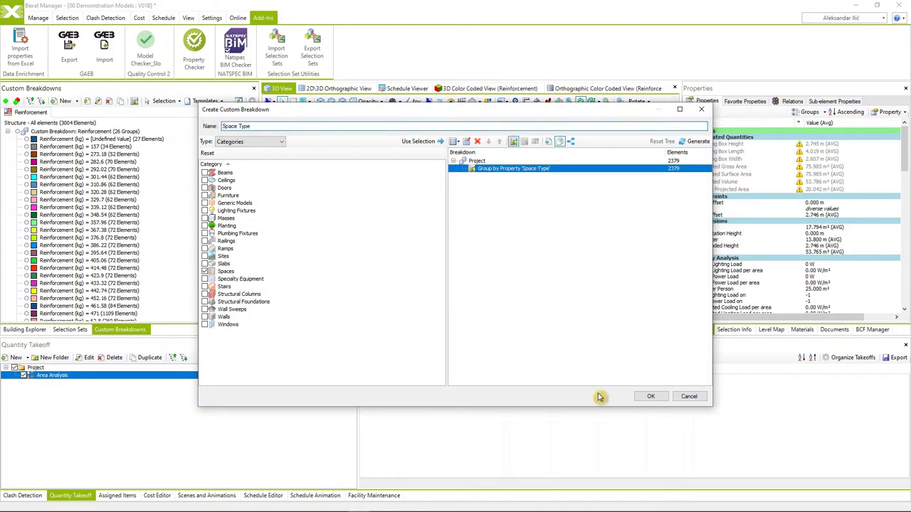
click(649, 397)
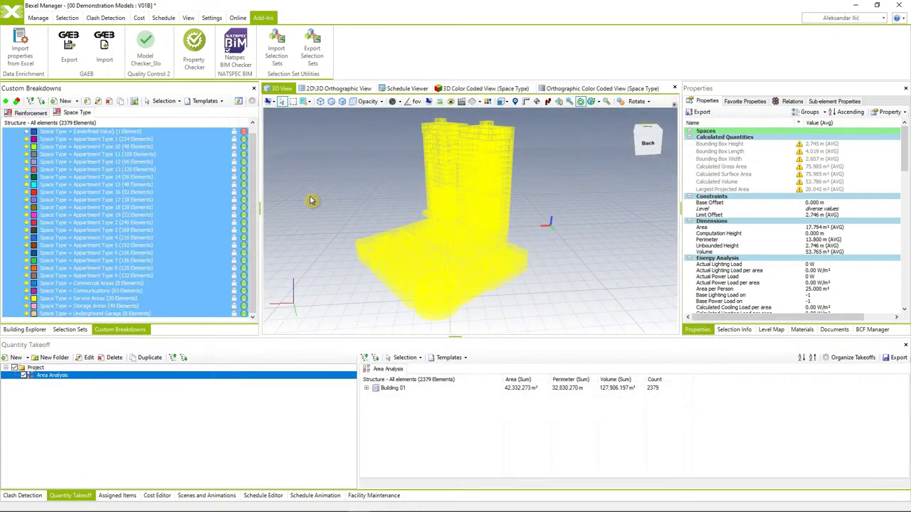
Step: Inspect the building's spaces by type in the 3D color-coded view from several sides
click(464, 89)
scroll(538, 260, up, 3)
drag(498, 226, 433, 241)
drag(416, 241, 456, 239)
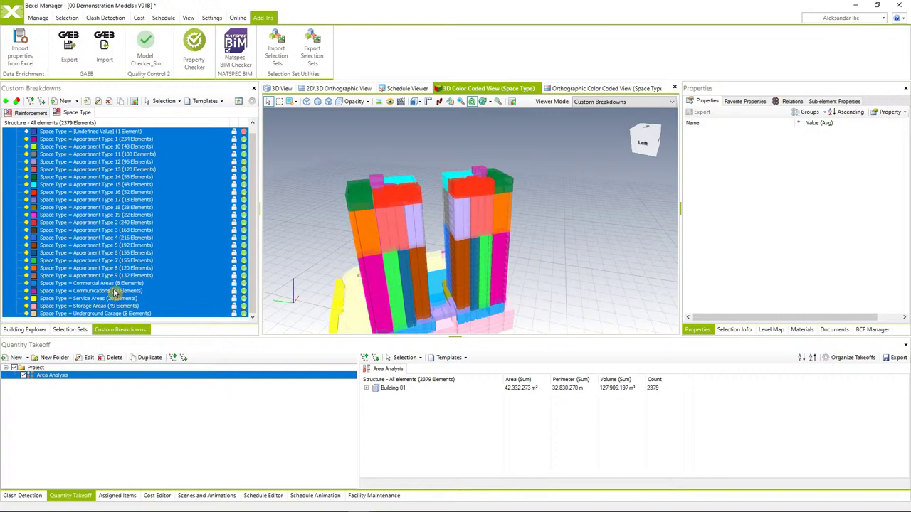
scroll(494, 243, up, 5)
drag(493, 239, 464, 230)
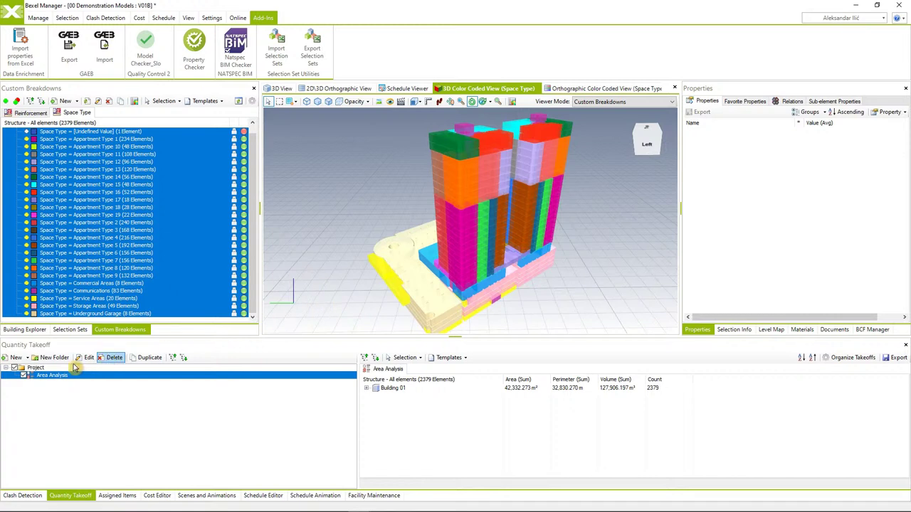
Step: Start a blank quantity takeoff and choose the Spaces category as its element source
click(28, 358)
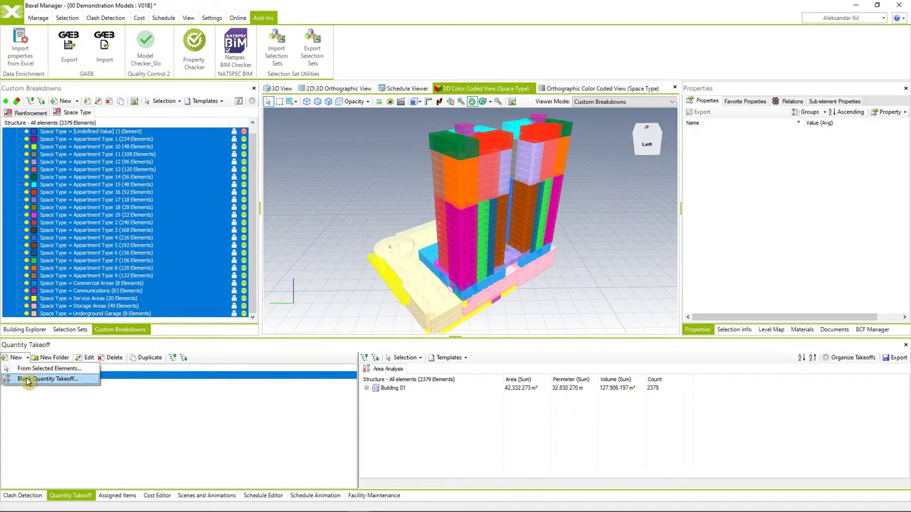
click(43, 380)
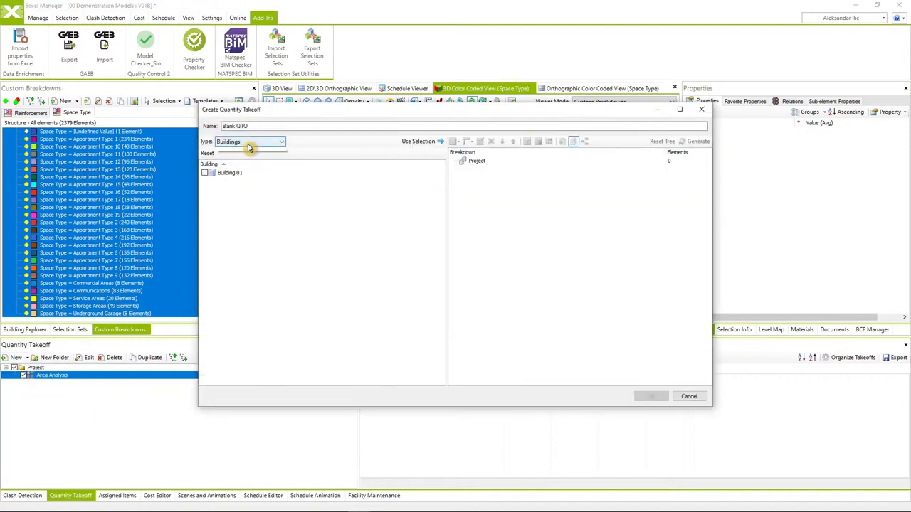
click(249, 147)
click(235, 174)
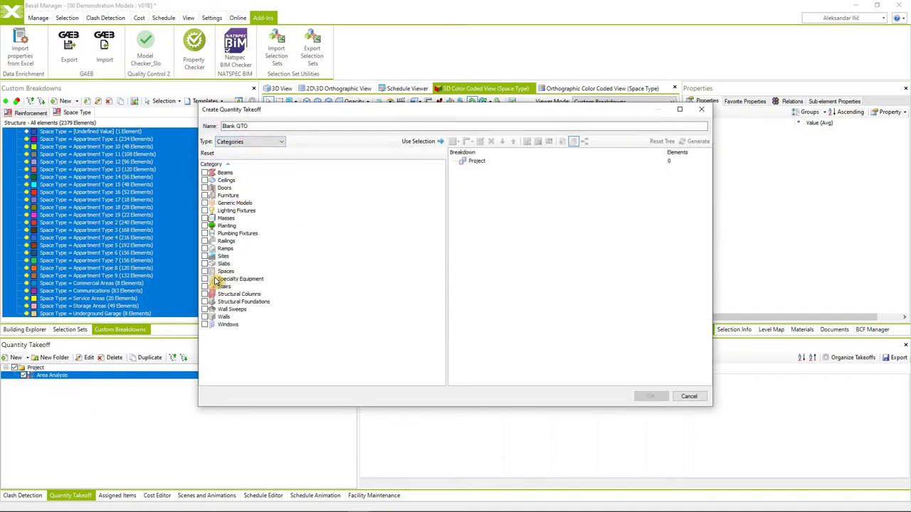
click(224, 272)
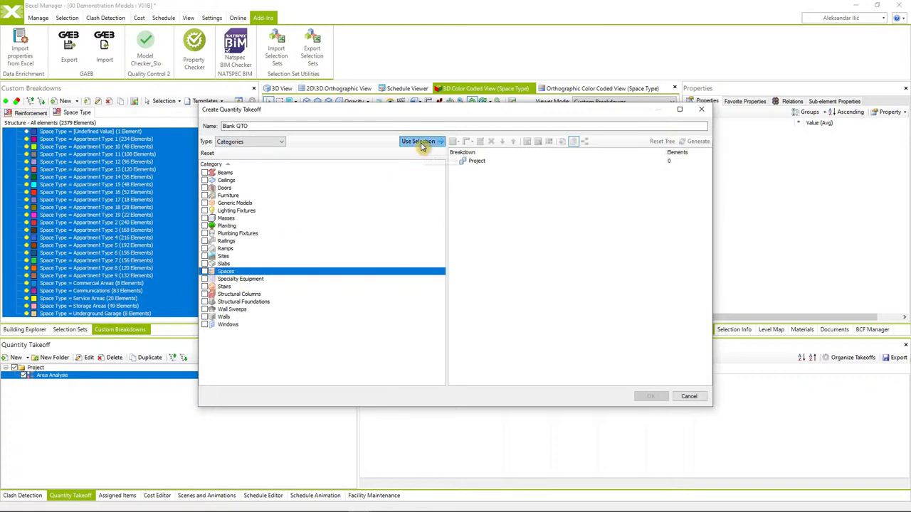
click(421, 145)
click(205, 272)
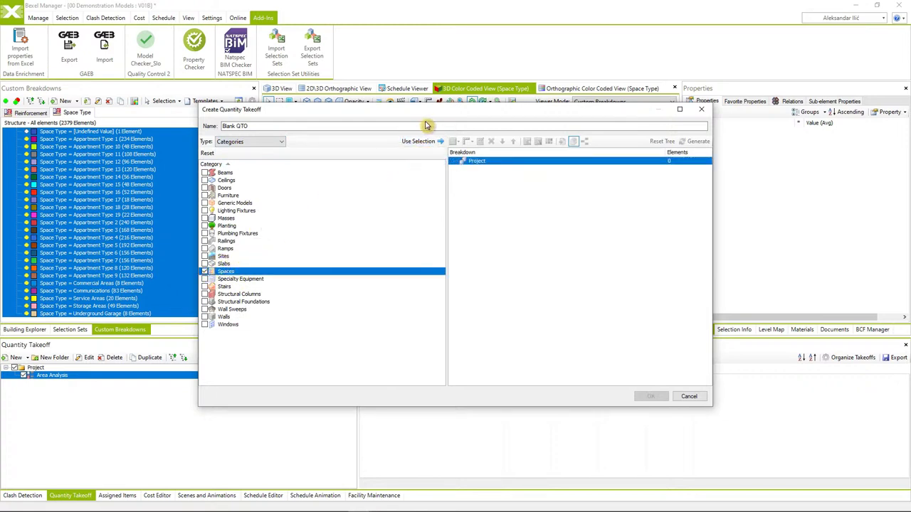
Step: Name the takeoff Area Analysis Type and load the Spaces elements into its breakdown
click(242, 126)
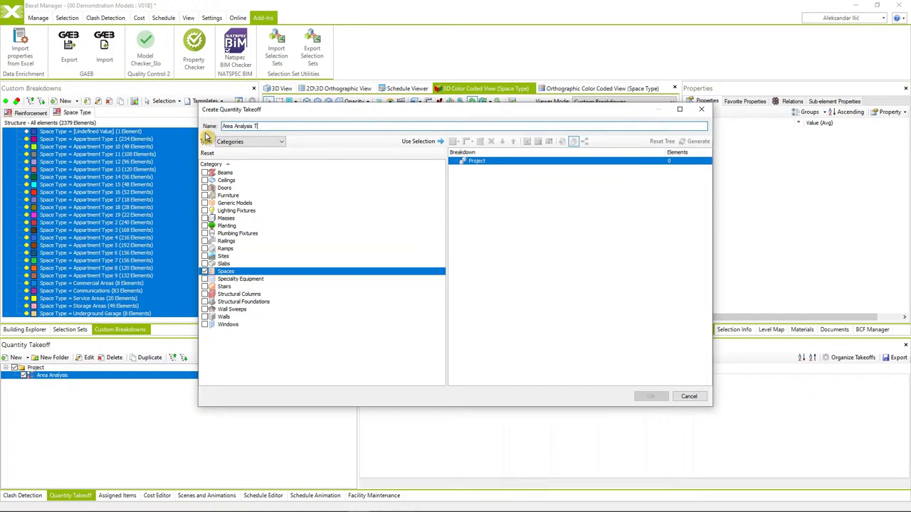
click(429, 142)
click(439, 142)
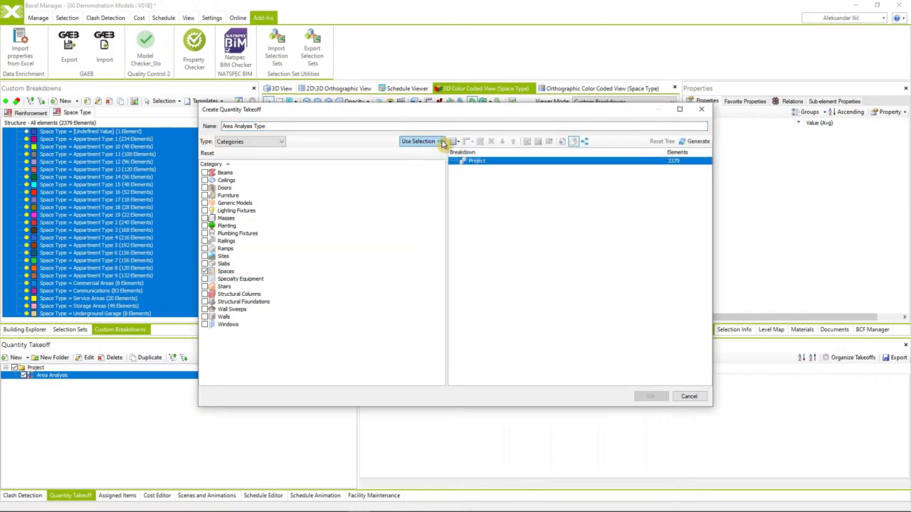
Step: Import the QTO Area Analysis Type.cbstemplate breakdown template, reset the tree to its grouping rules and create the takeoff
click(563, 140)
click(341, 196)
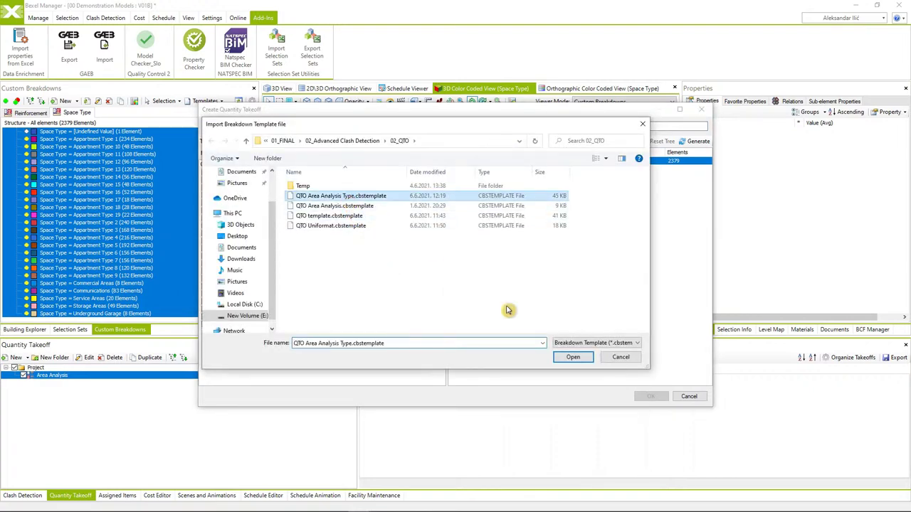
click(573, 357)
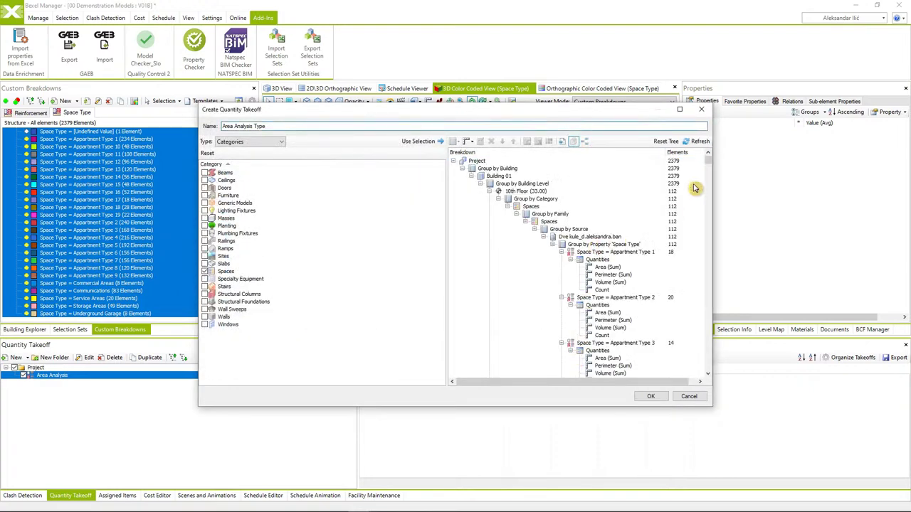
click(660, 141)
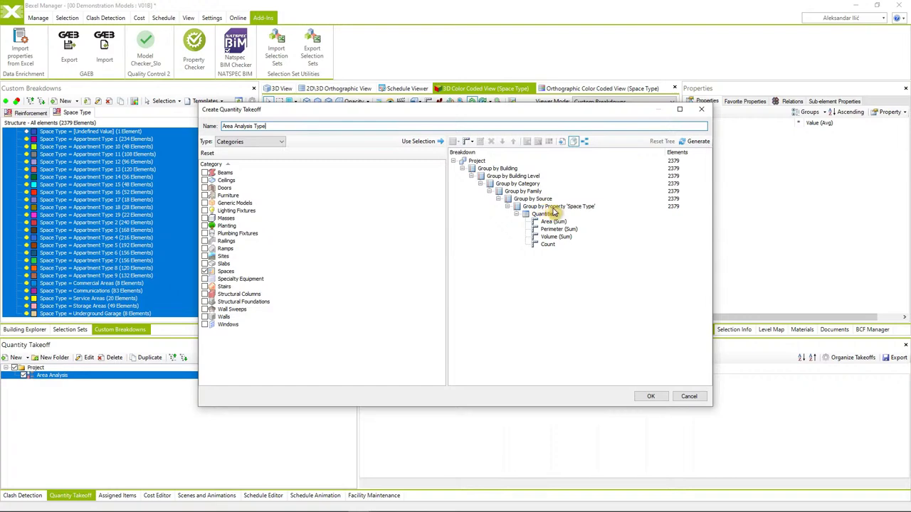
click(652, 397)
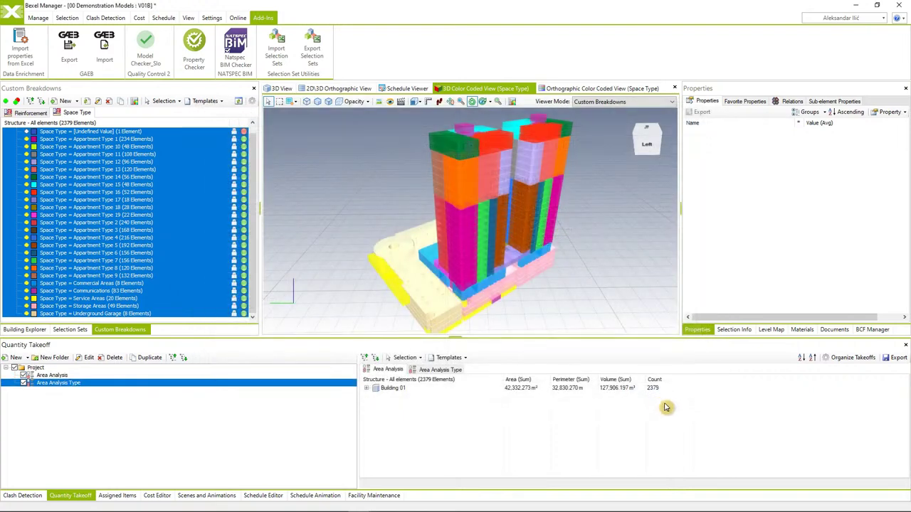
Step: Export the quantity takeoff report as a flat table, and refresh the Area Analysis Type report's data in Power BI Desktop
click(896, 357)
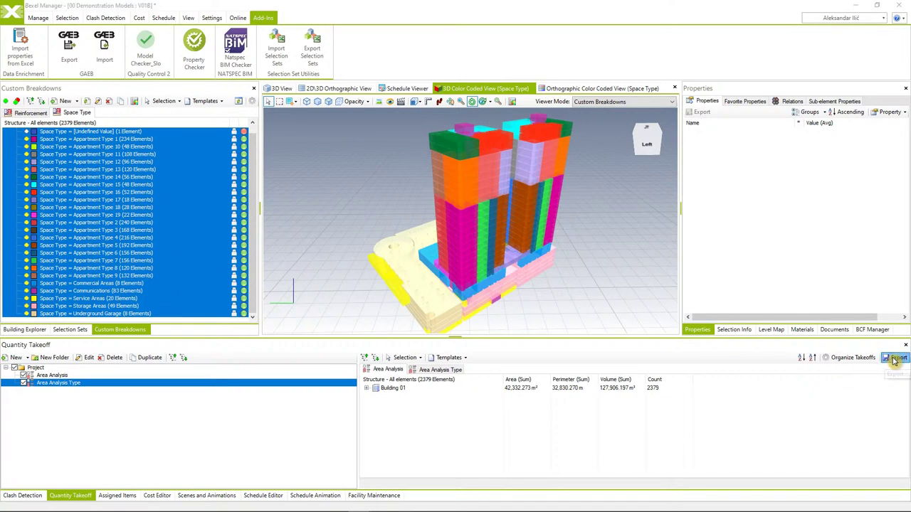
click(573, 336)
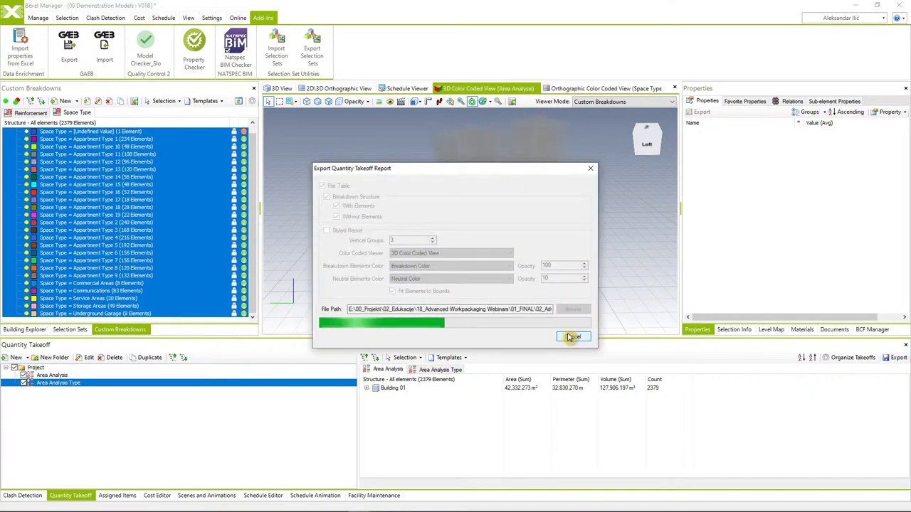
click(520, 293)
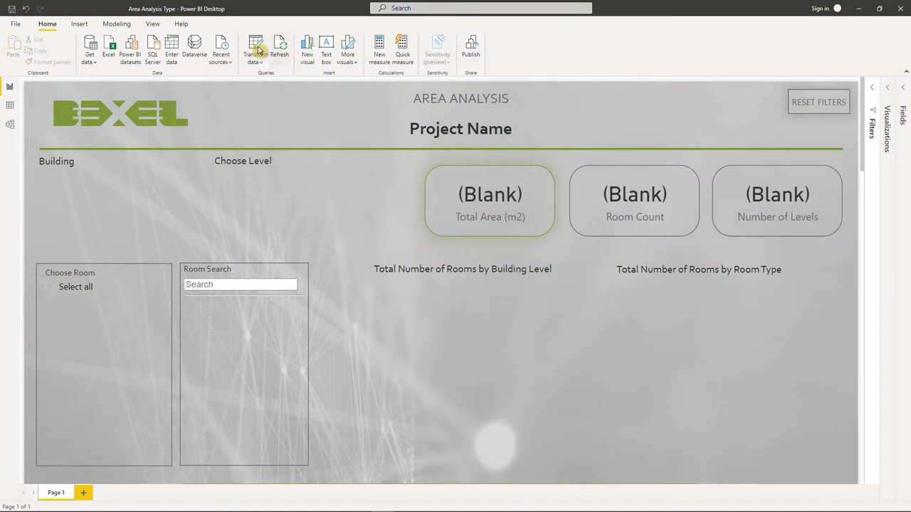
click(278, 54)
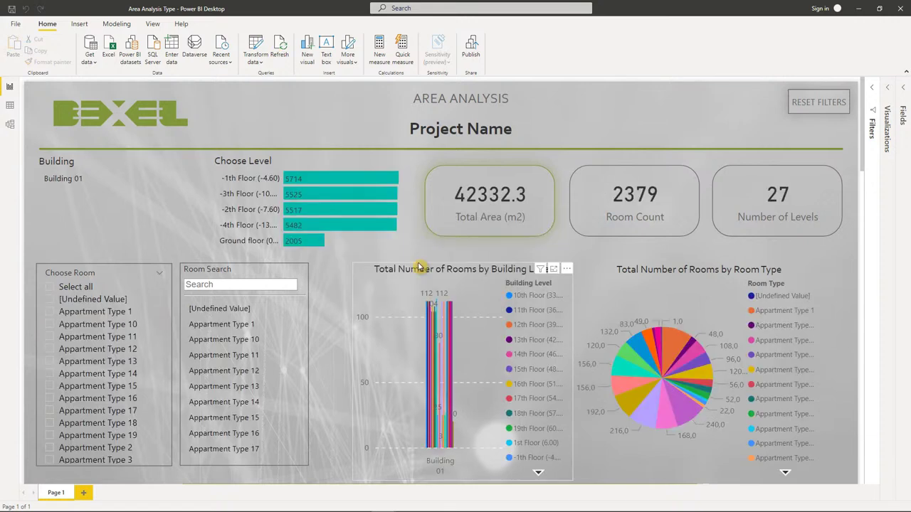
Step: Examine the refreshed area analysis dashboard, including the room lists, charts and the table of room quantities by building level
scroll(128, 360, down, 2)
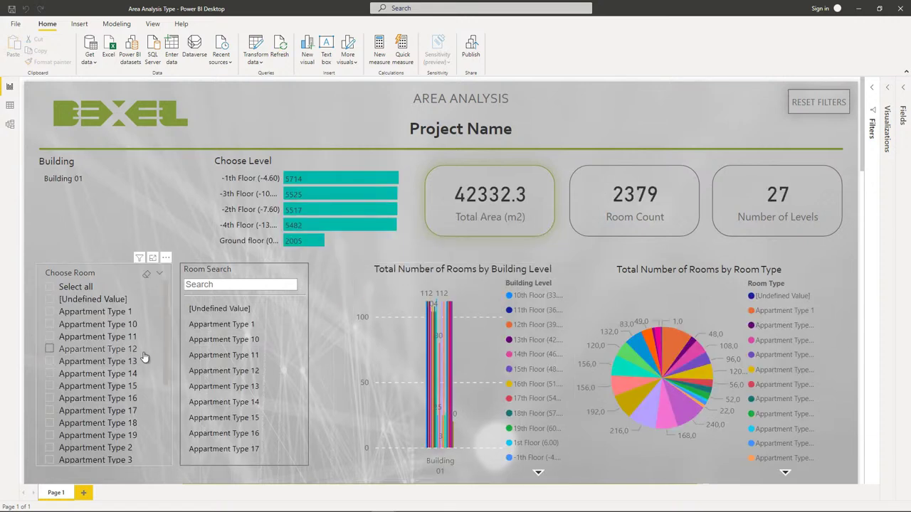
scroll(128, 361, down, 3)
scroll(128, 360, up, 5)
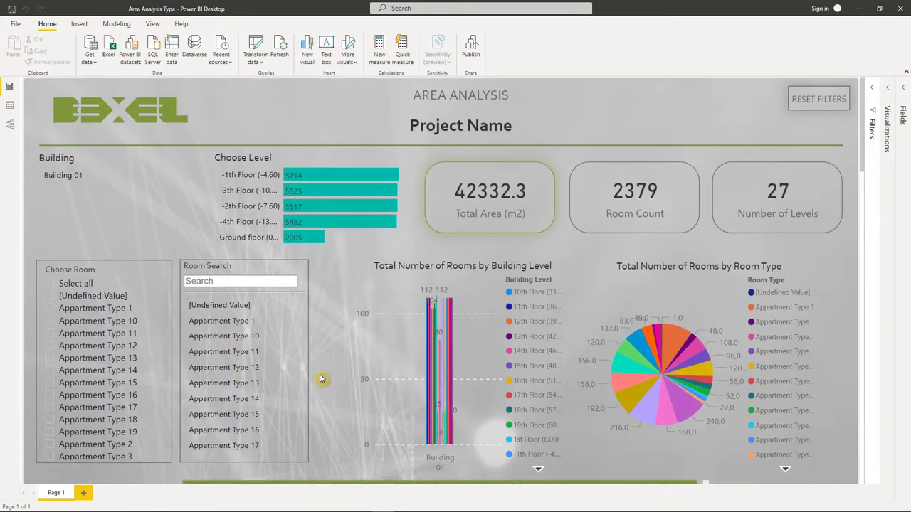
scroll(321, 378, down, 3)
scroll(321, 378, down, 10)
scroll(321, 378, down, 3)
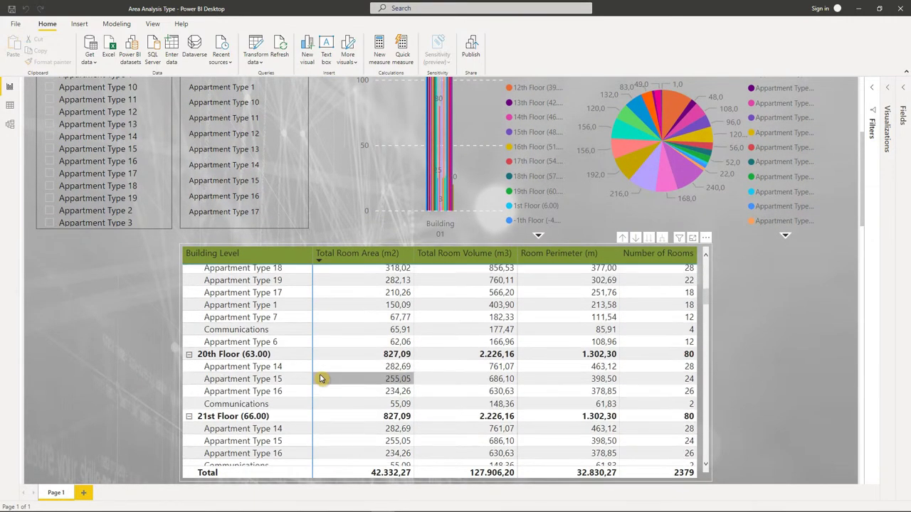
scroll(299, 373, up, 3)
scroll(279, 378, up, 10)
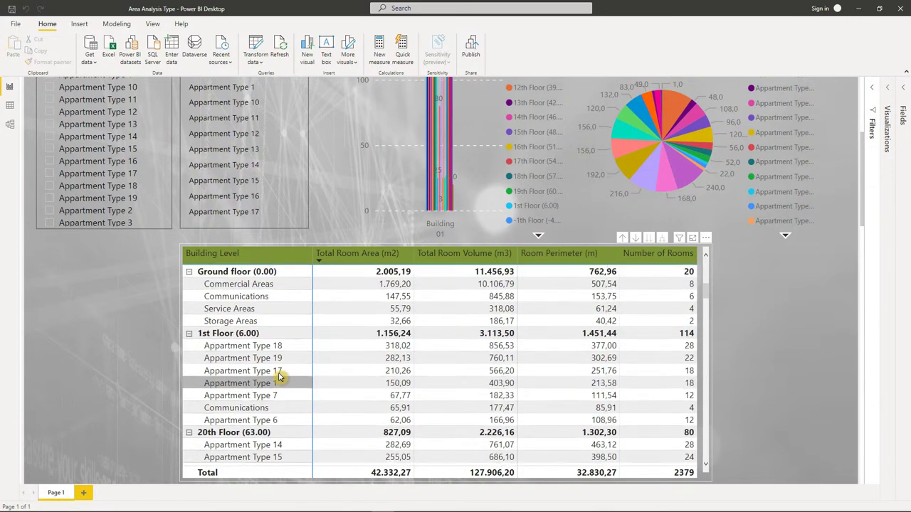
scroll(256, 271, up, 3)
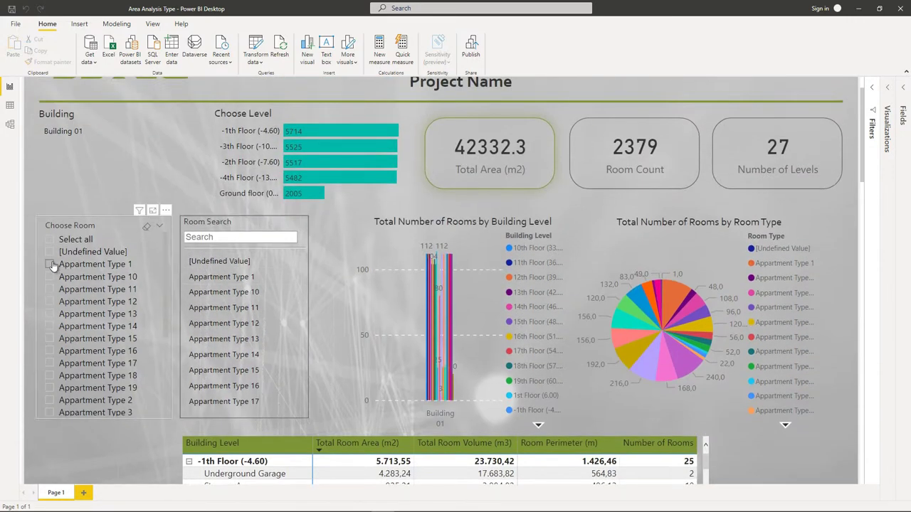
Step: Filter the dashboard's rooms to Appartment Type 1 and Appartment Types 10 through 17
click(50, 264)
click(50, 277)
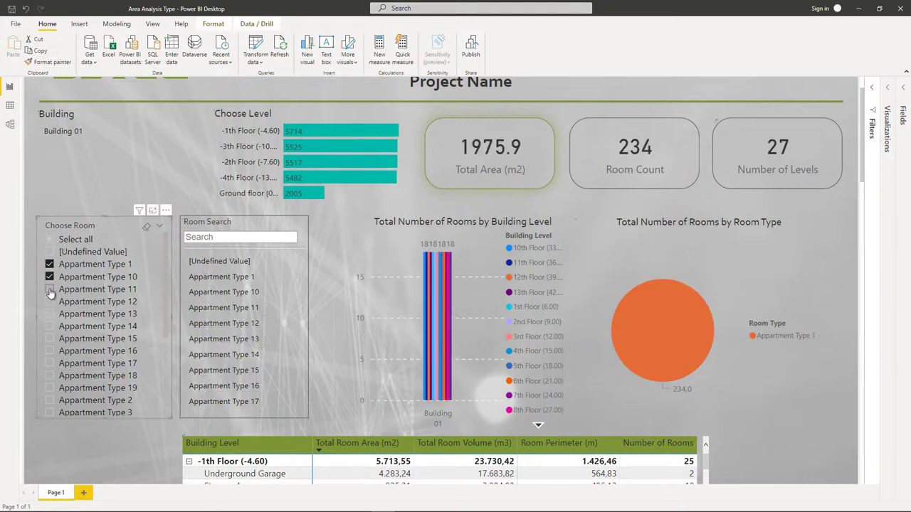
click(49, 289)
click(50, 301)
click(50, 314)
click(50, 326)
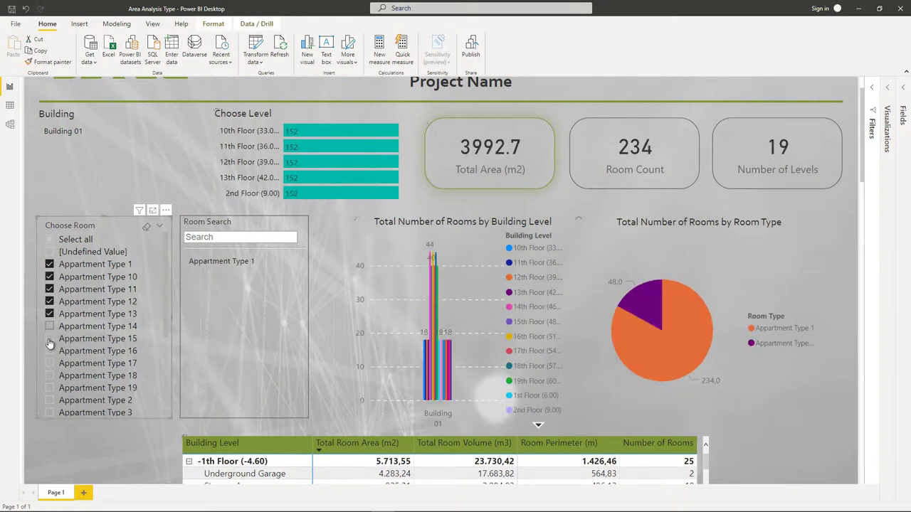
click(50, 339)
click(50, 352)
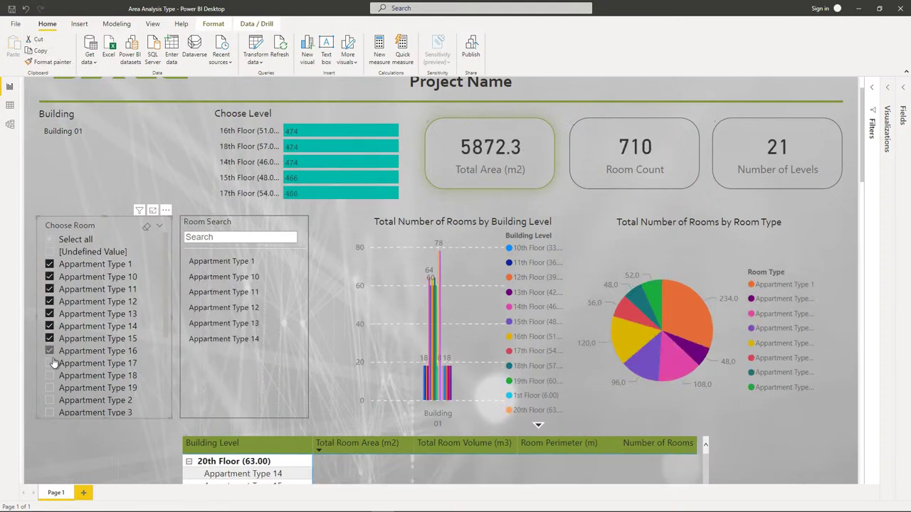
click(49, 364)
Step: Review the filtered room type chart, level table, treemap and room area charts, and reset the dashboard's filters
scroll(73, 369, down, 3)
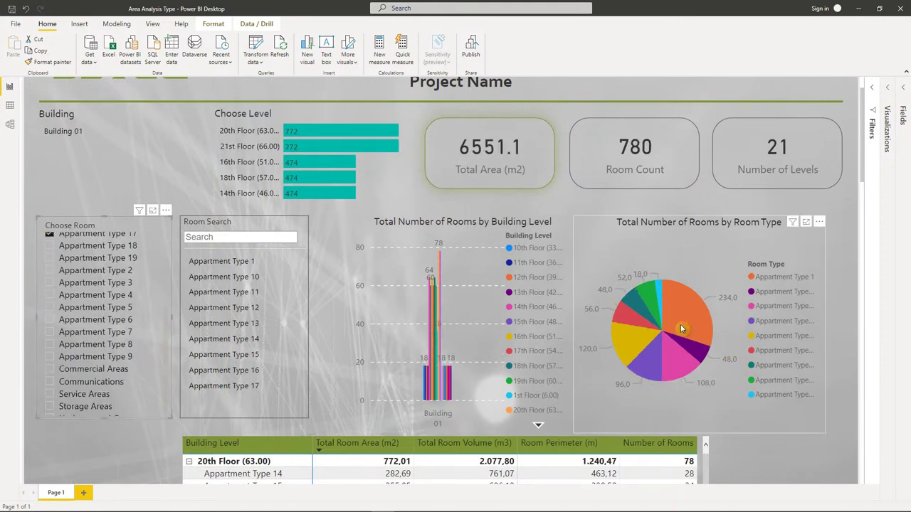
mouse_move(640, 349)
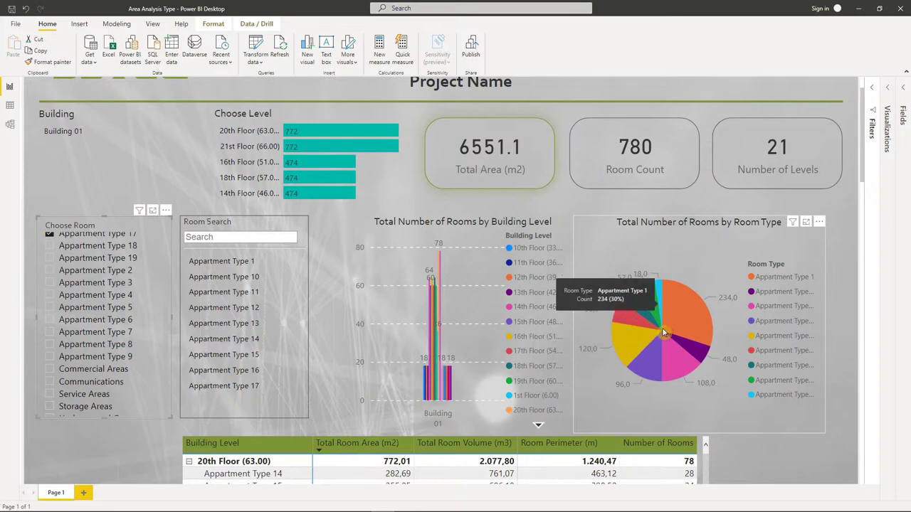
scroll(455, 349, down, 15)
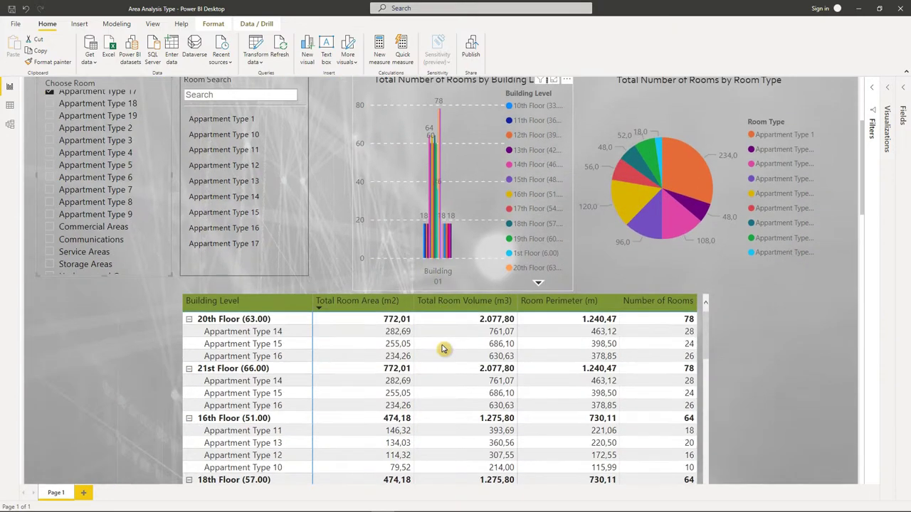
scroll(441, 349, down, 6)
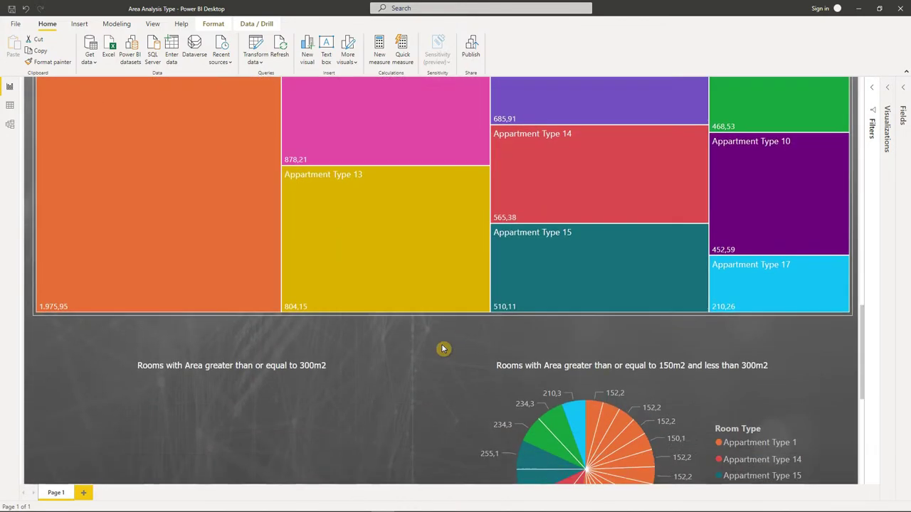
scroll(442, 349, up, 20)
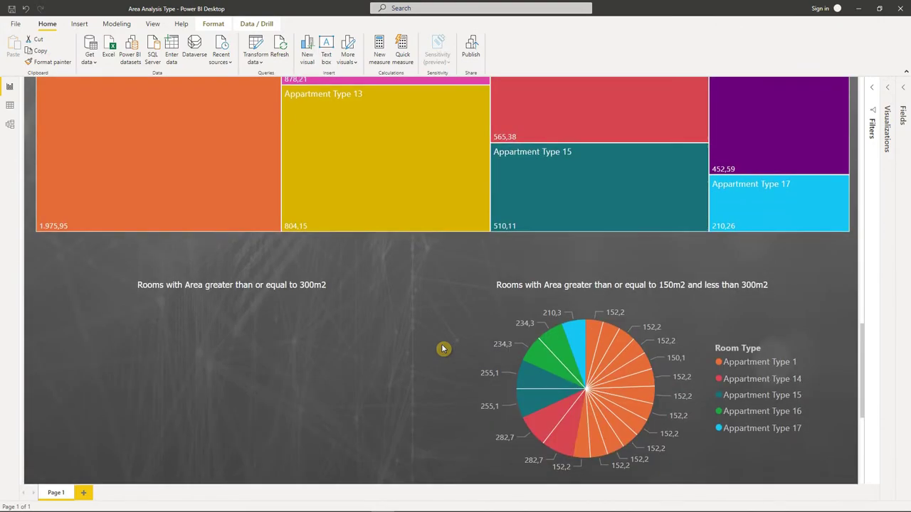
scroll(443, 349, up, 1)
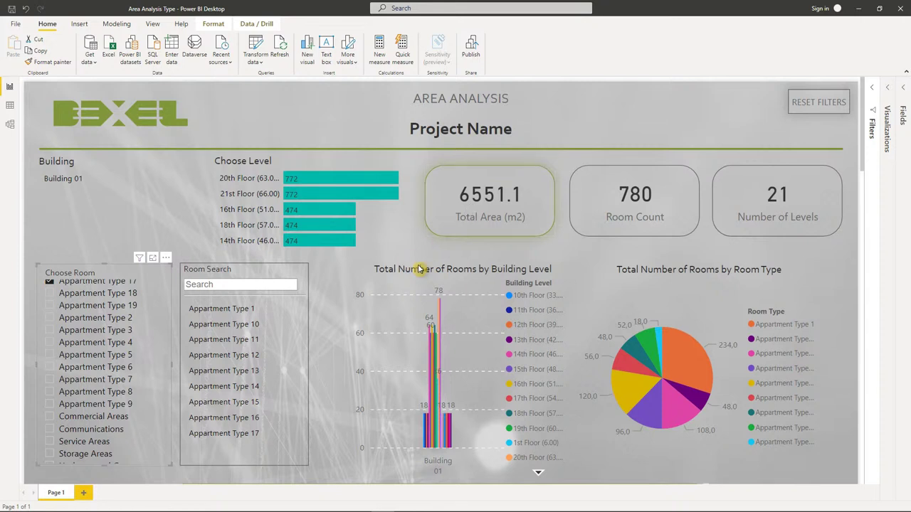
click(810, 107)
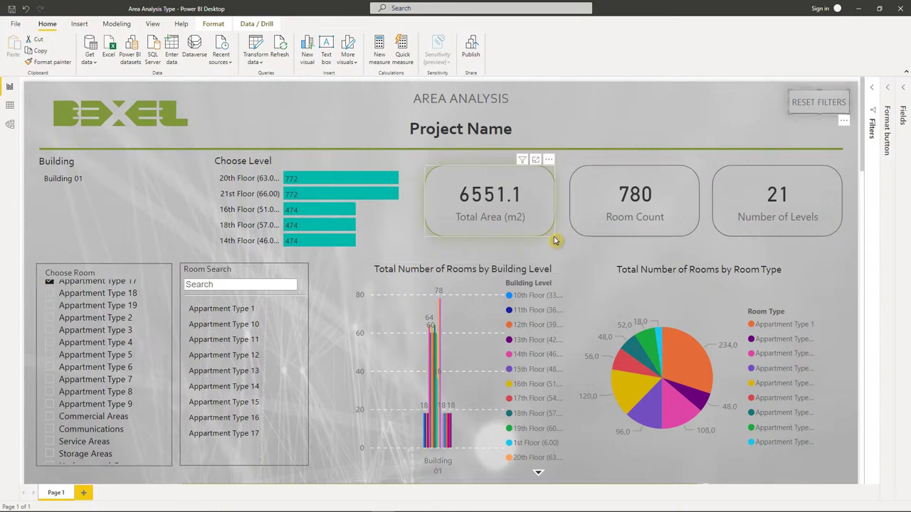
ctrl+click(820, 104)
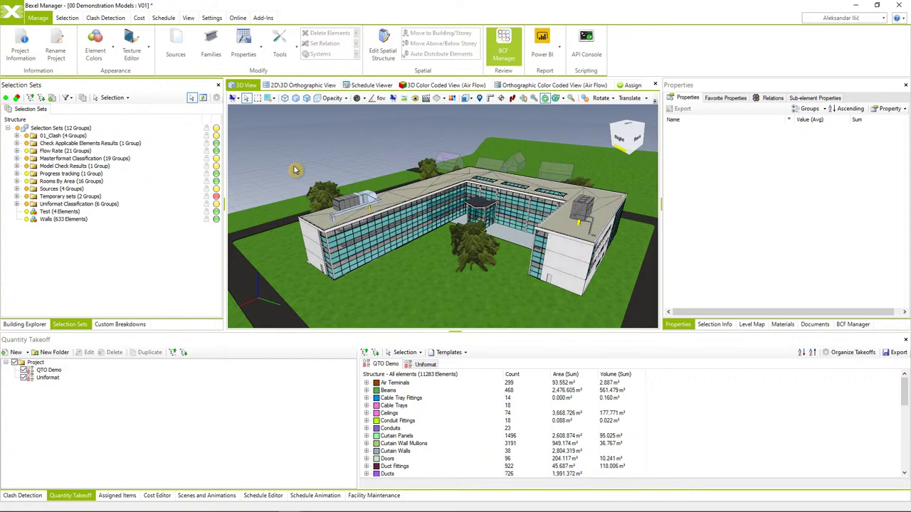
Step: Switch to Bexel Manager and set up an exchange export to another Bexel project with Selection Sets, Custom Breakdowns, Quantity Takeoffs and Clashes
click(7, 15)
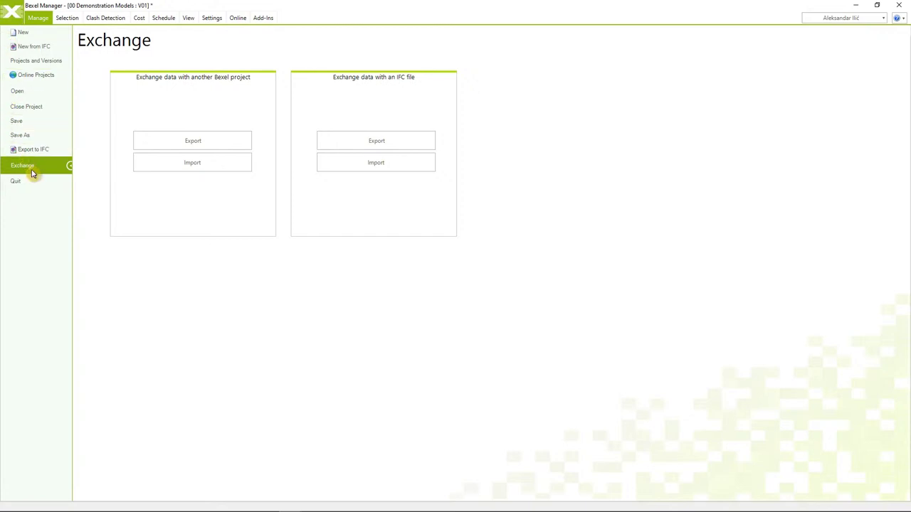
click(194, 145)
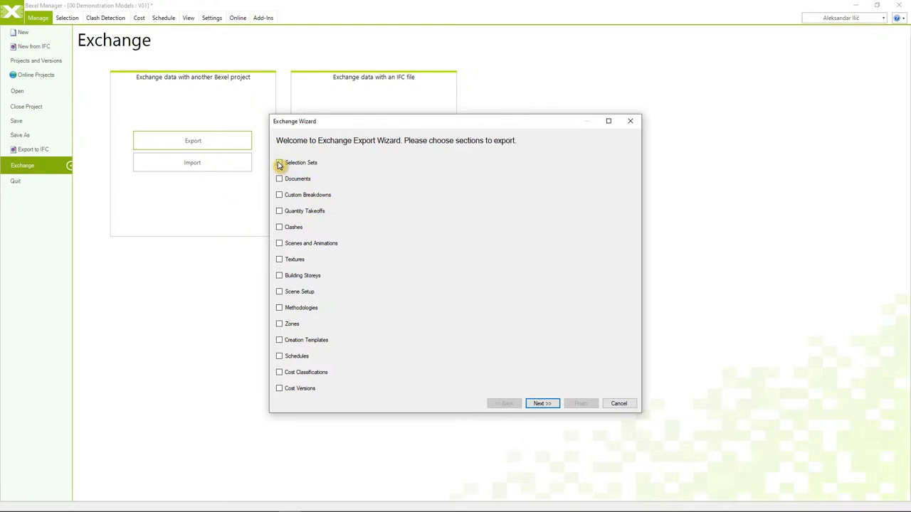
click(280, 163)
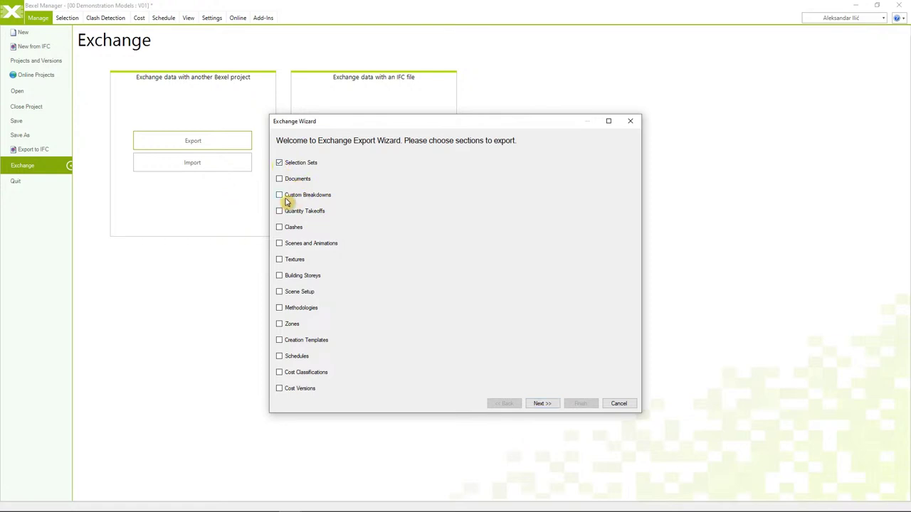
click(280, 195)
click(280, 211)
click(280, 228)
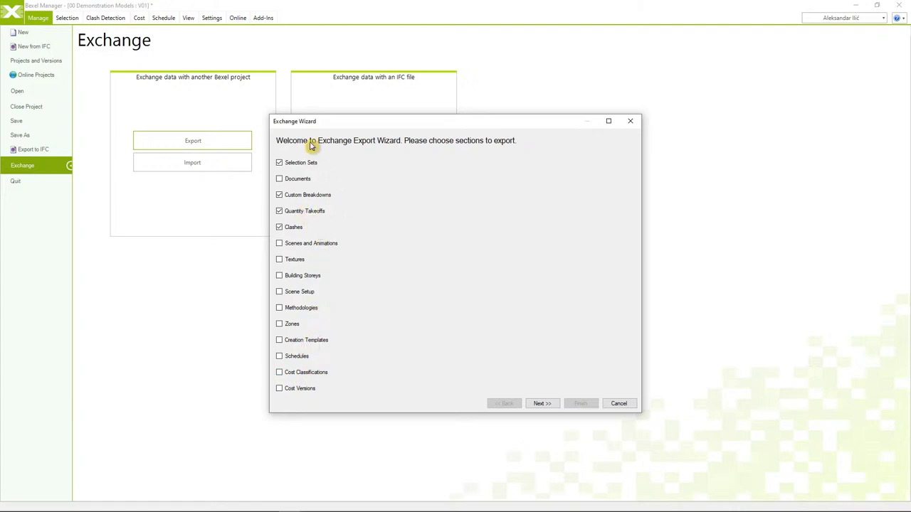
Step: Include all of the project's selection sets, custom breakdowns, quantity takeoffs and clashes in the exchange export
click(542, 403)
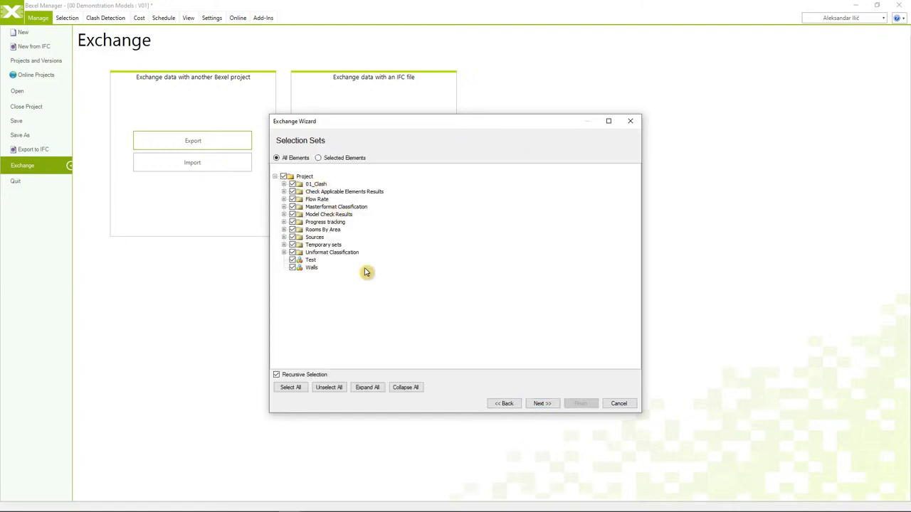
click(541, 404)
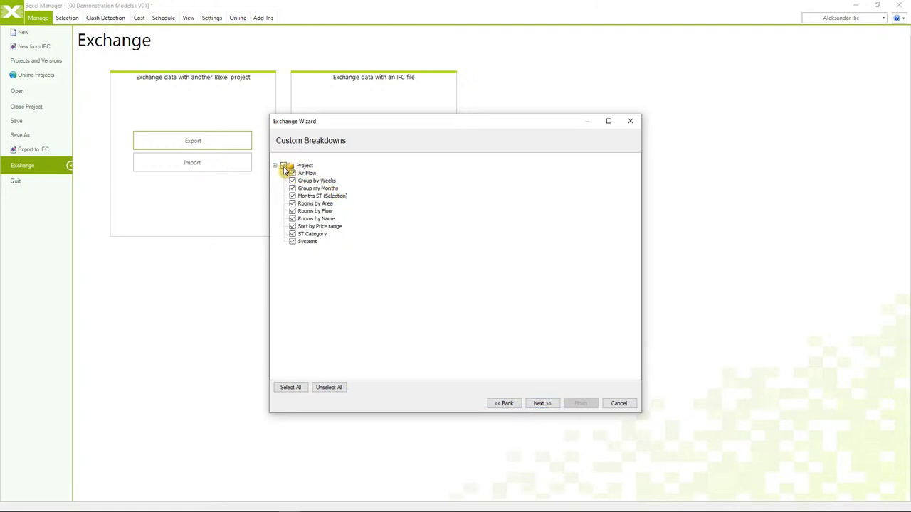
click(542, 403)
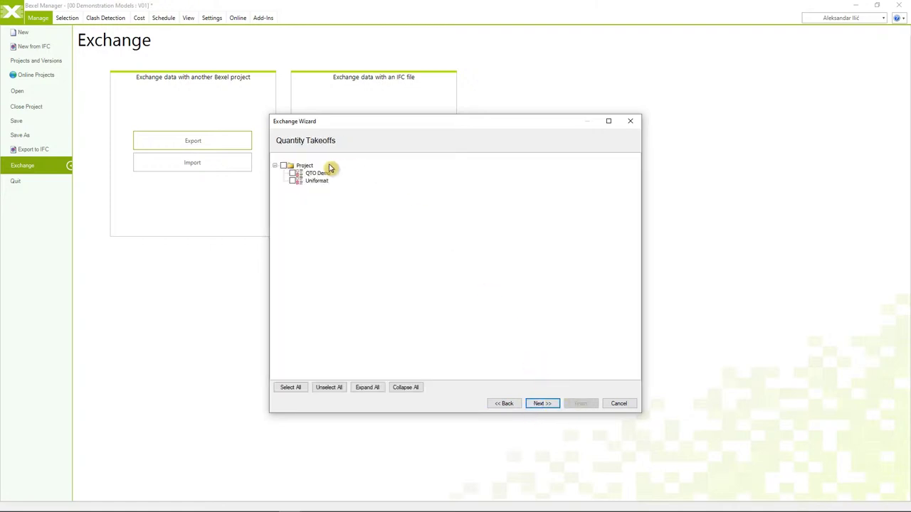
click(284, 165)
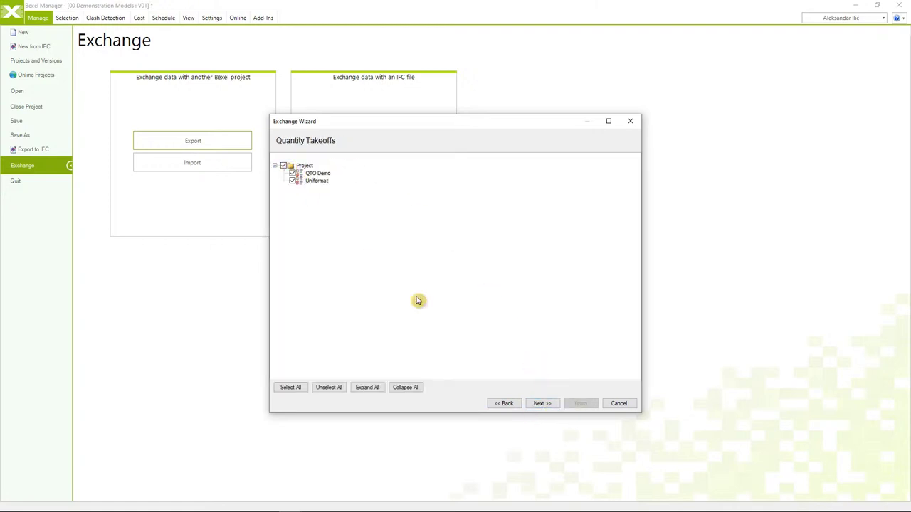
click(547, 403)
click(284, 165)
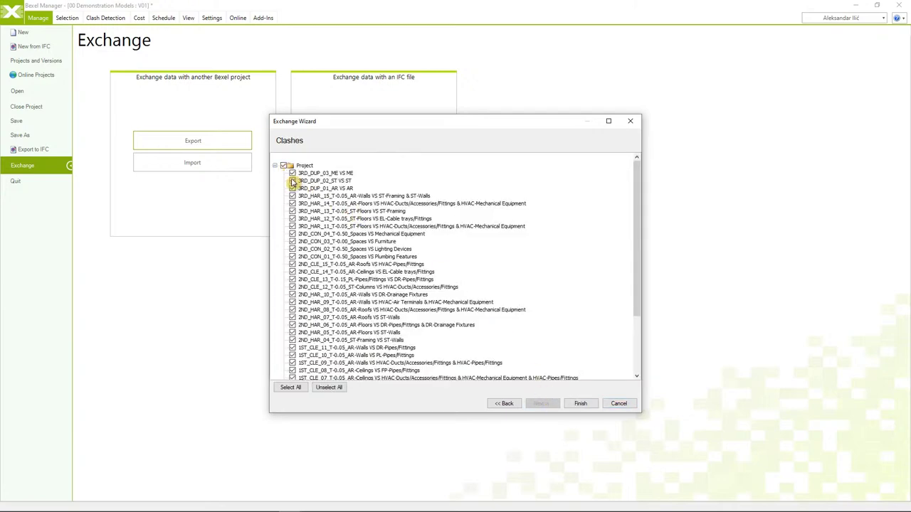
scroll(335, 235, down, 3)
scroll(339, 238, up, 5)
scroll(339, 237, down, 3)
scroll(339, 238, up, 1)
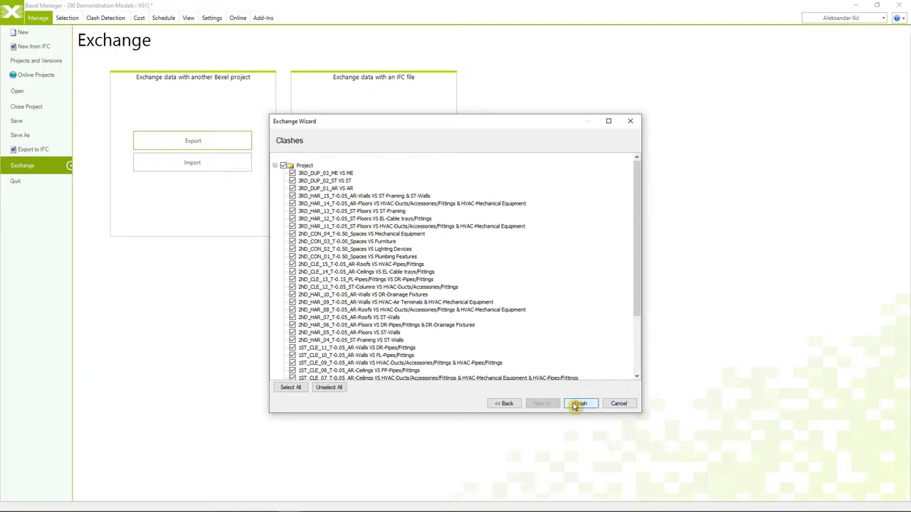
Step: Finish the export and save it in the 02_QTO folder as "Project Exchange Data" in Bexel exchange format (*.bxf)
click(575, 406)
click(474, 290)
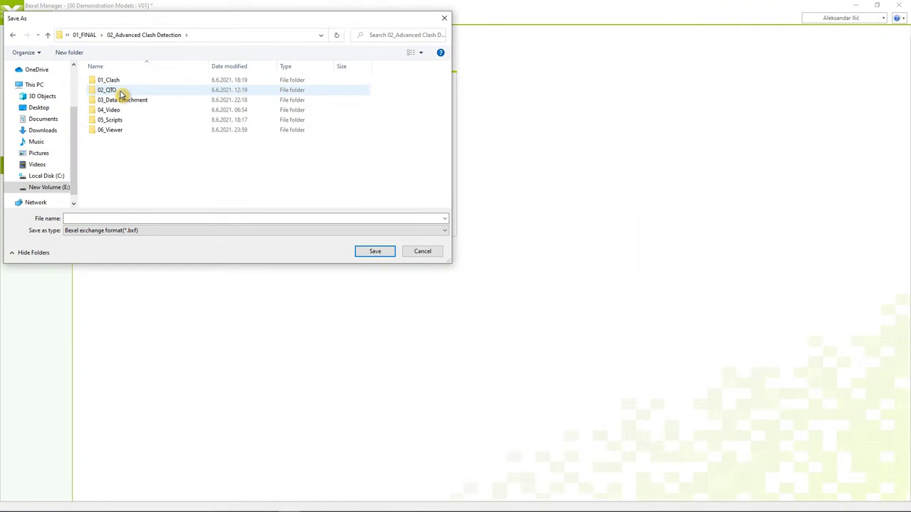
click(121, 95)
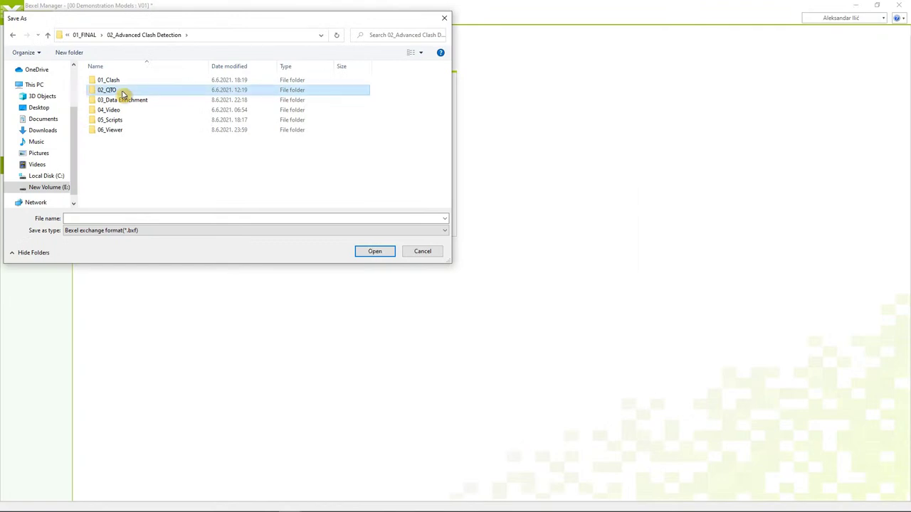
double_click(125, 95)
click(113, 218)
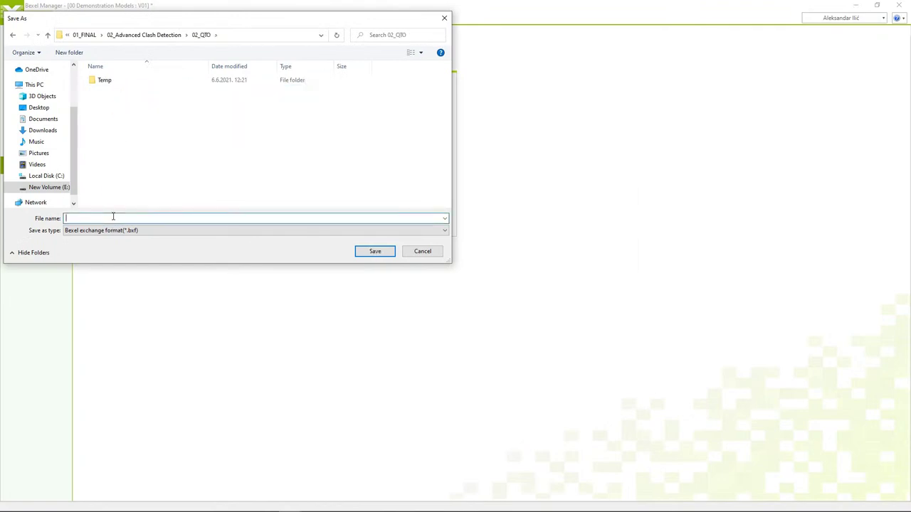
text(Project Exchange Data)
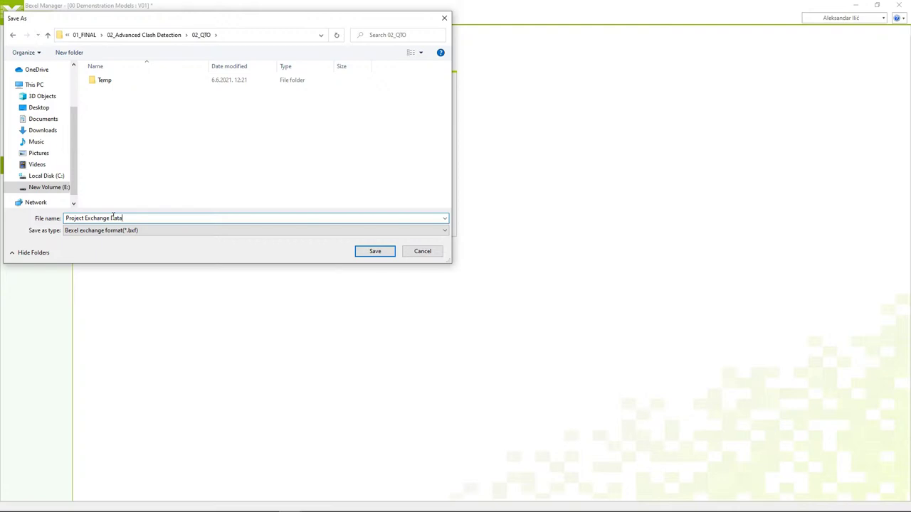
click(375, 254)
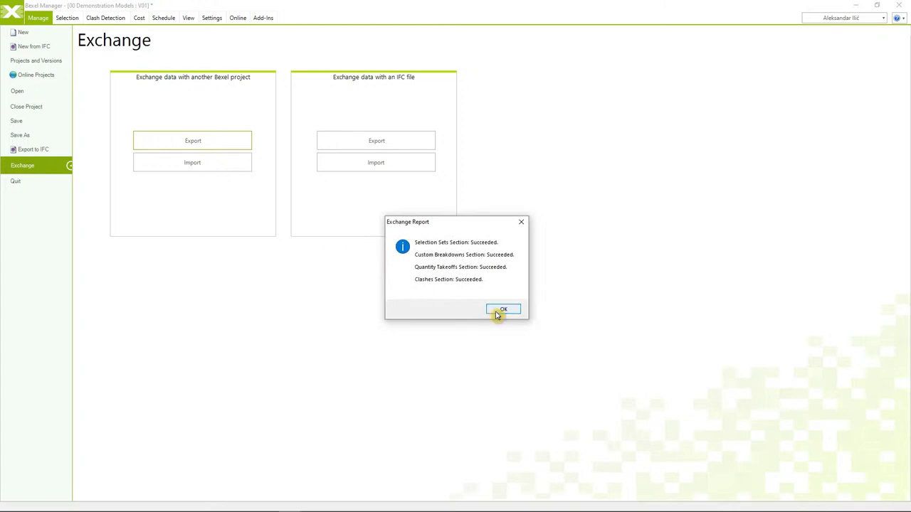
Step: Close the export report, switch to the V01A demonstration project and enlarge its 3D view area
click(502, 310)
click(13, 10)
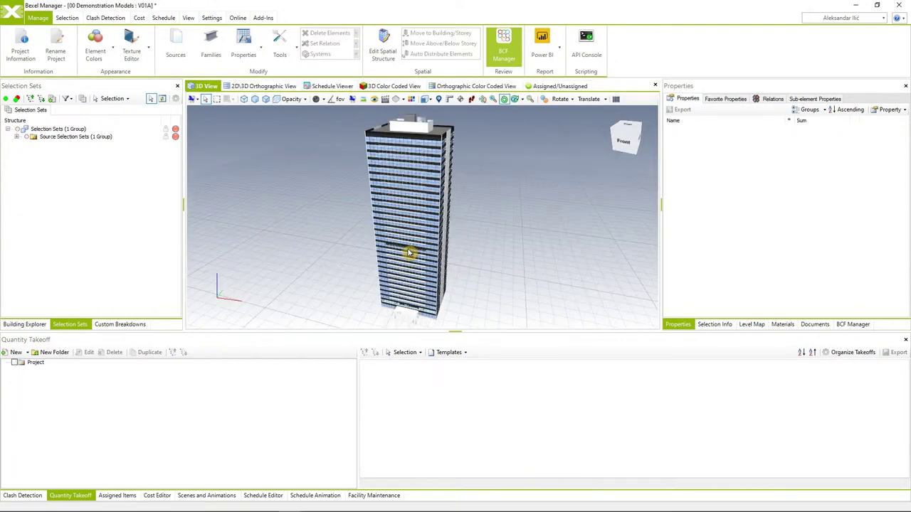
drag(401, 250, 405, 252)
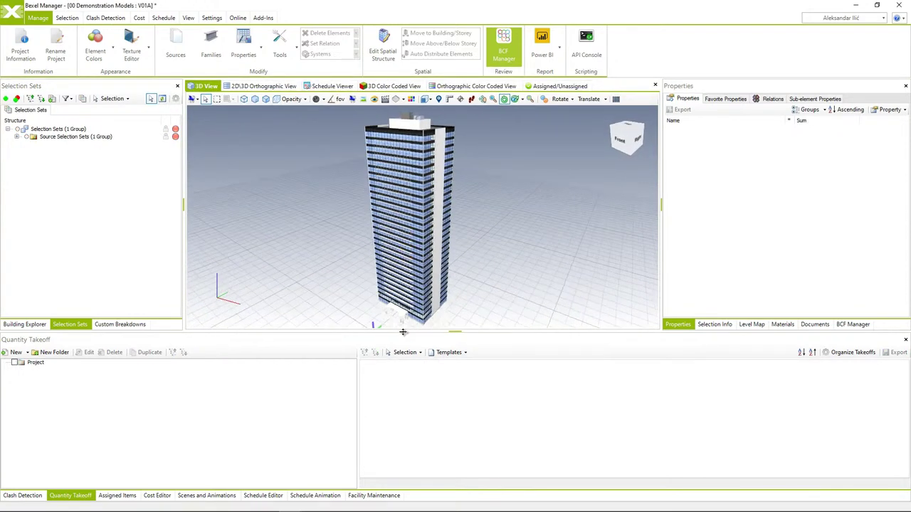
drag(403, 337, 401, 359)
drag(399, 289, 389, 293)
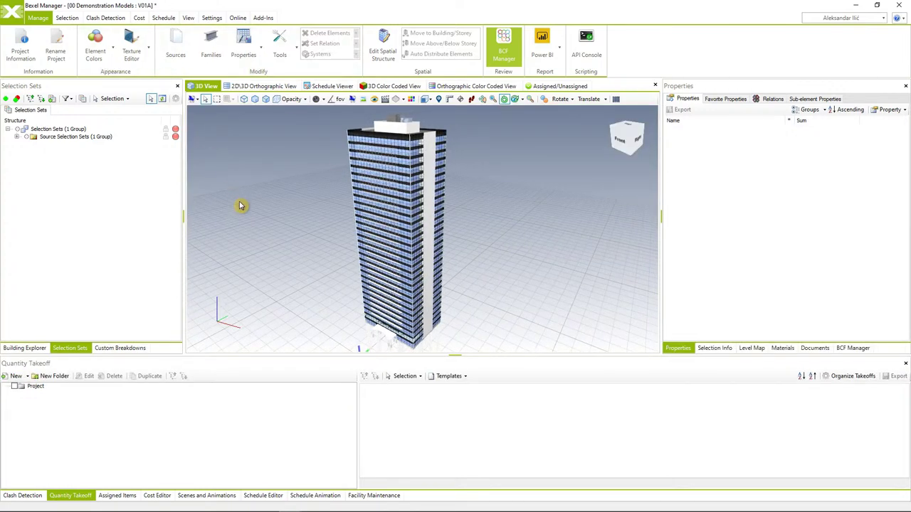
Step: Start an exchange import from another Bexel project and open "Project Exchange Data.bxf" from the 02_QTO folder
click(16, 16)
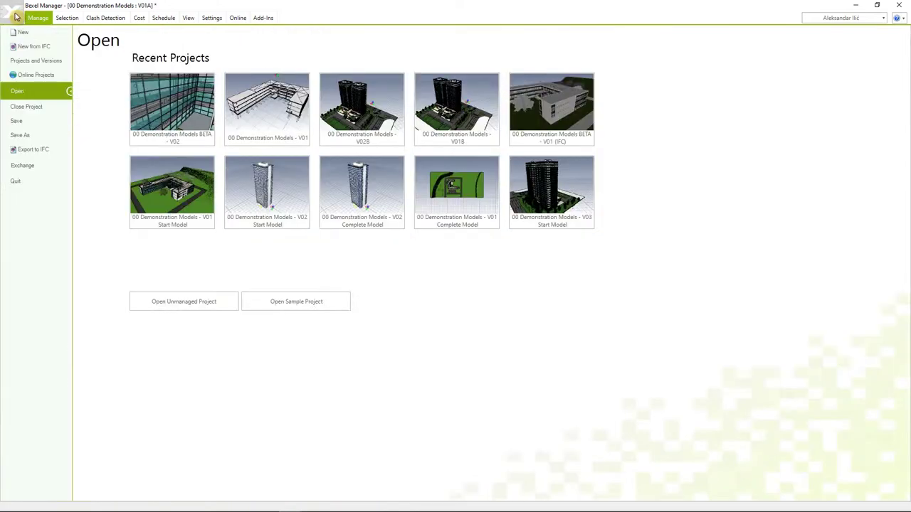
click(24, 165)
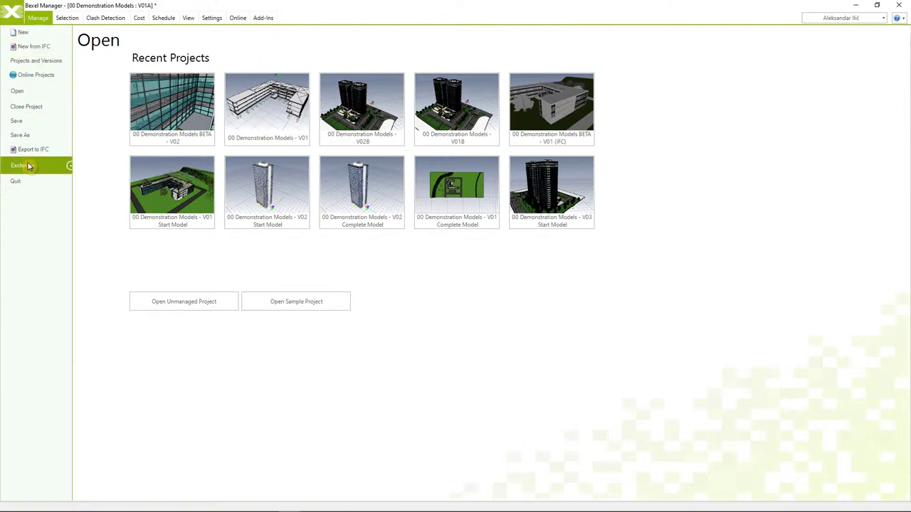
click(187, 163)
double_click(118, 91)
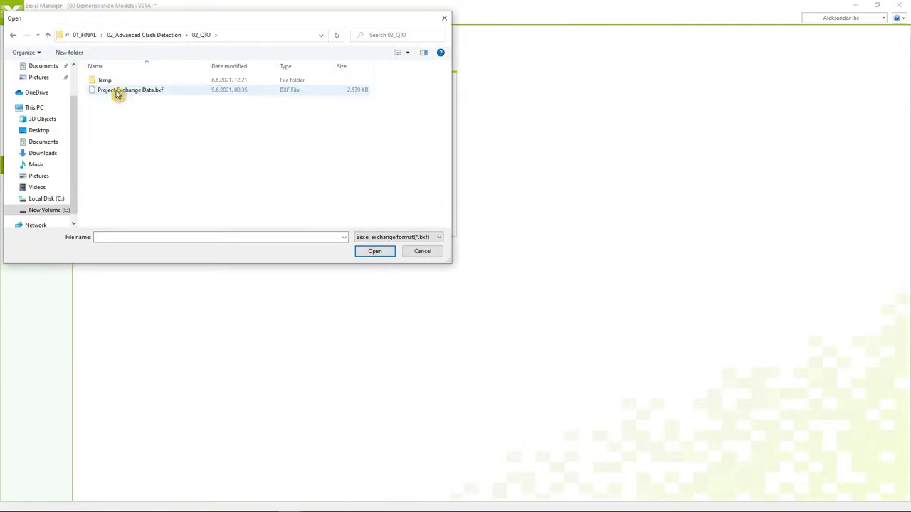
click(160, 35)
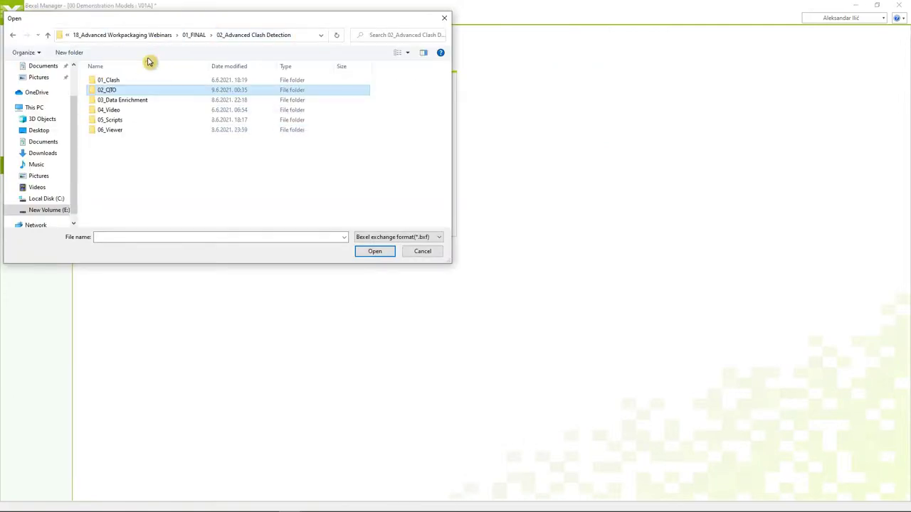
double_click(118, 91)
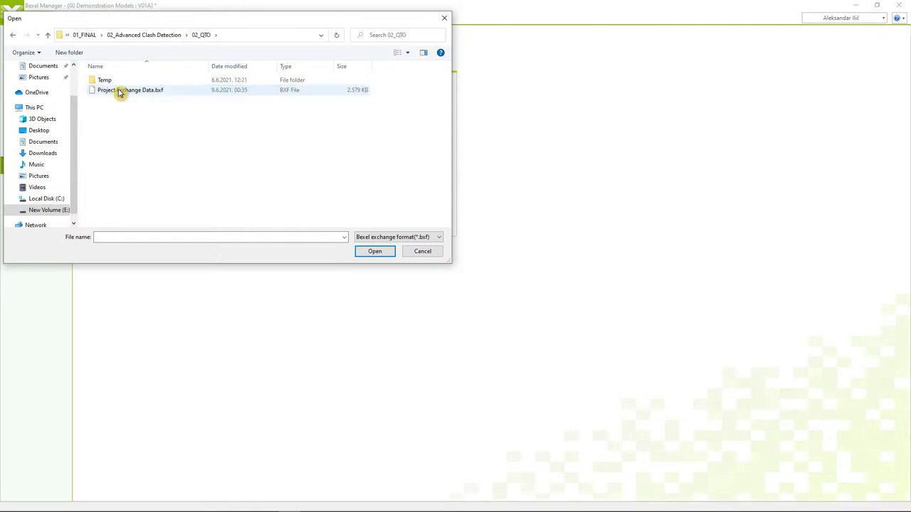
click(118, 91)
click(374, 251)
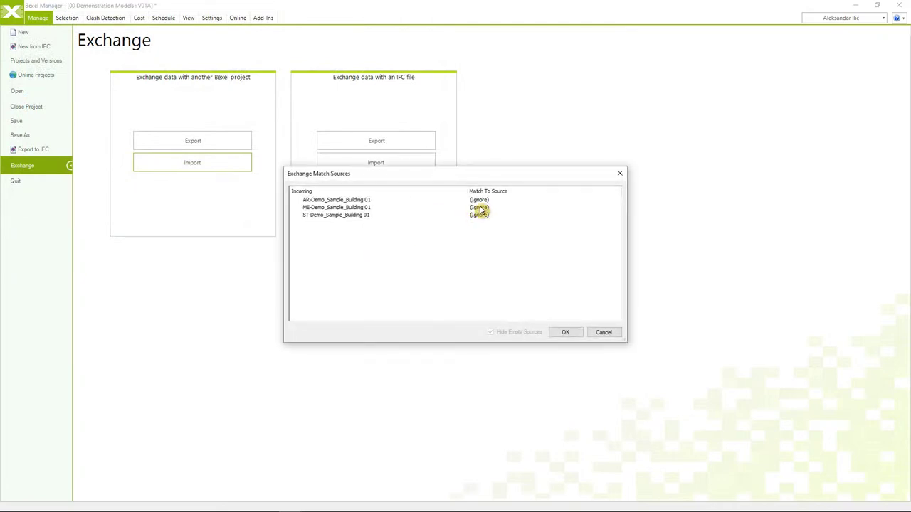
Step: Keep all incoming sources set to (Ignore) and import the Selection Sets, Custom Breakdowns, Quantity Takeoffs and Clashes sections
double_click(487, 202)
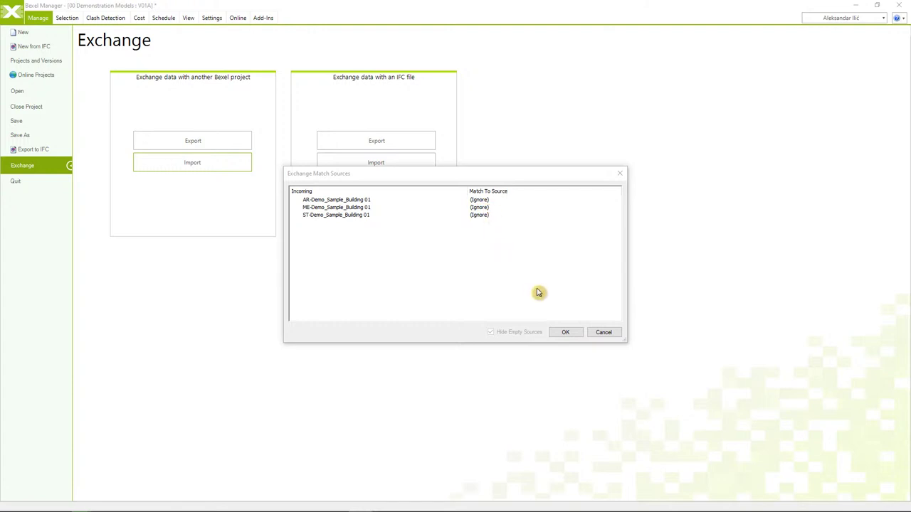
click(563, 334)
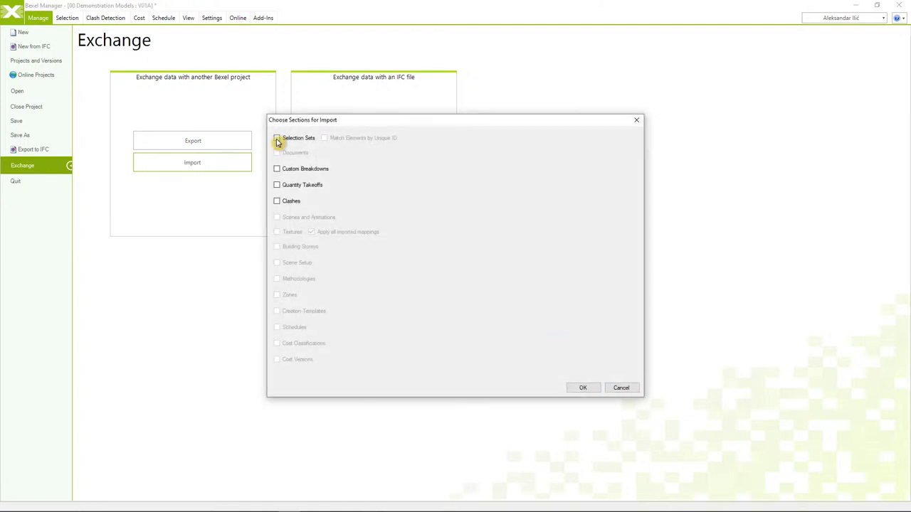
click(277, 138)
click(277, 169)
click(277, 185)
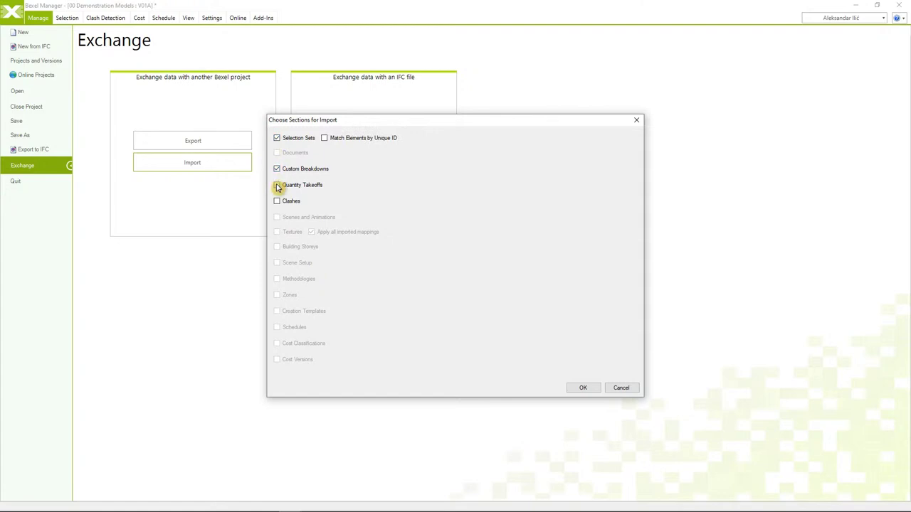
click(277, 203)
click(582, 389)
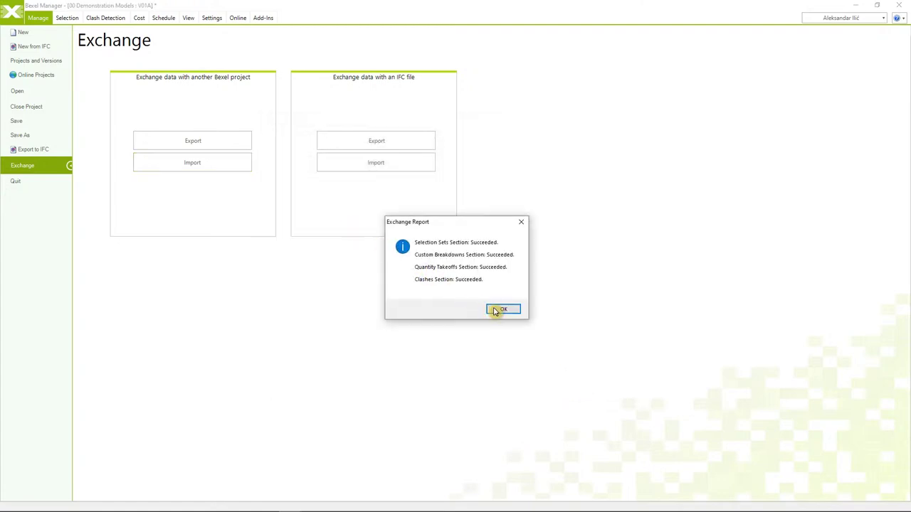
click(502, 310)
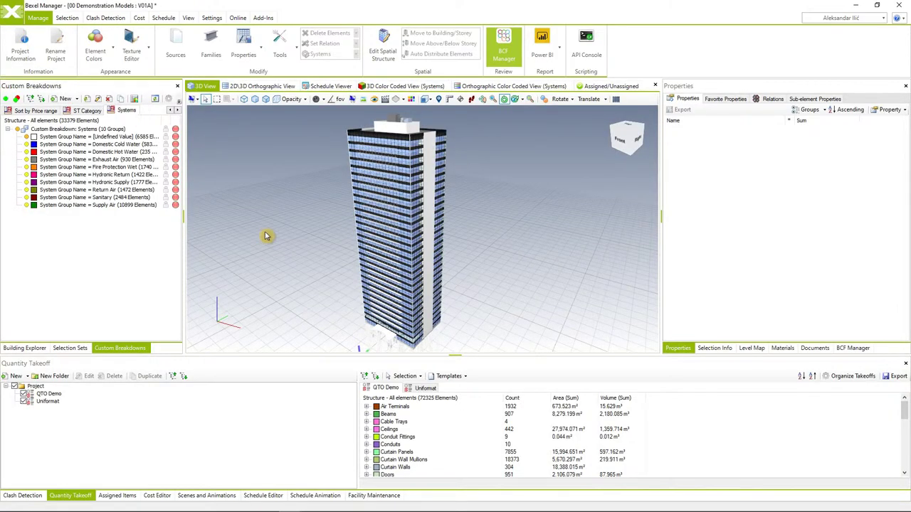
Step: Look over the imported selection sets and the Systems custom breakdown, widening the panel to read the full group names
click(71, 348)
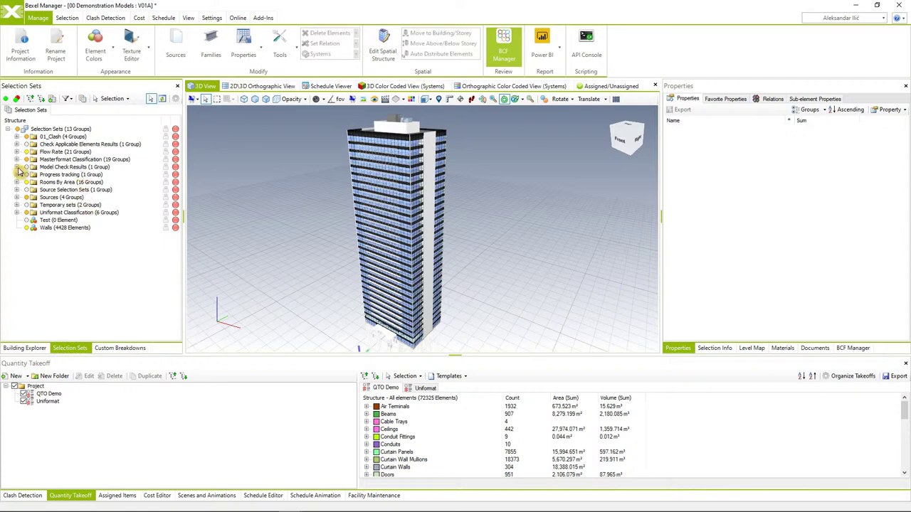
click(114, 349)
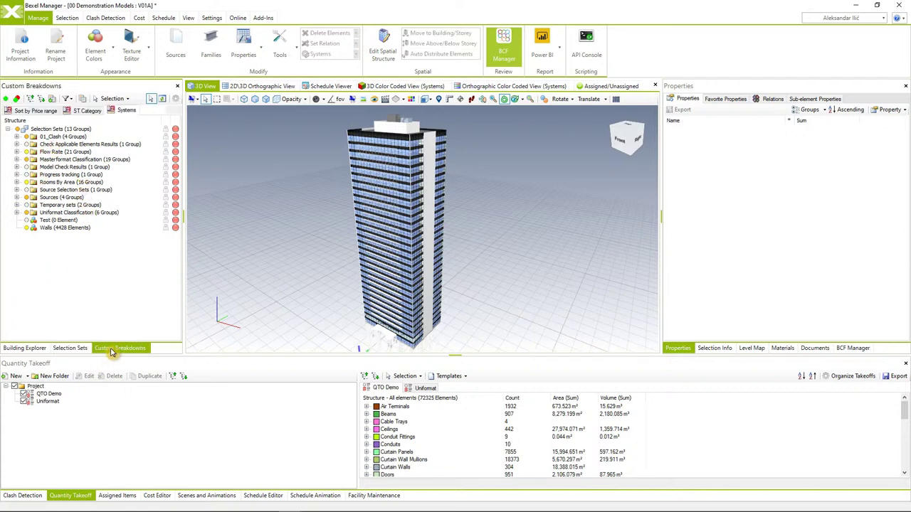
drag(184, 248, 237, 253)
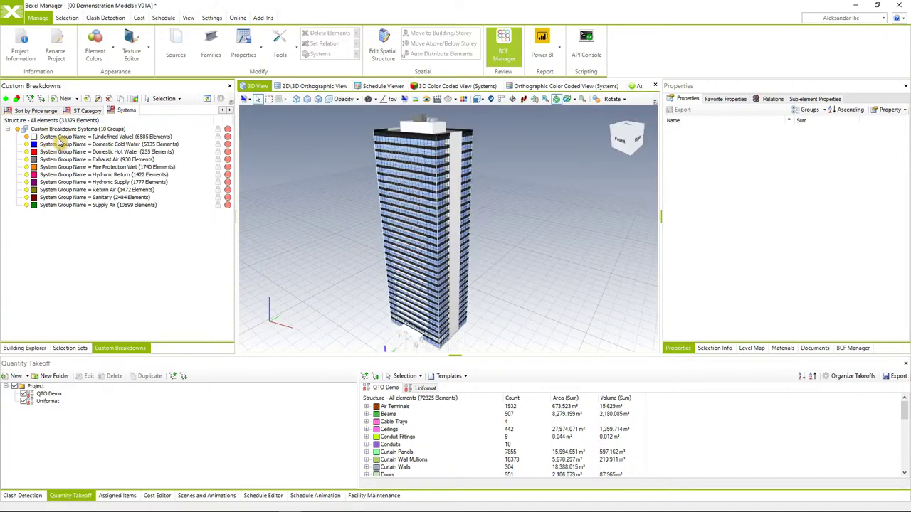
Step: Isolate all elements of the Systems custom breakdown in the 3D Color Coded View and inspect the colored systems
click(422, 86)
drag(438, 183, 435, 234)
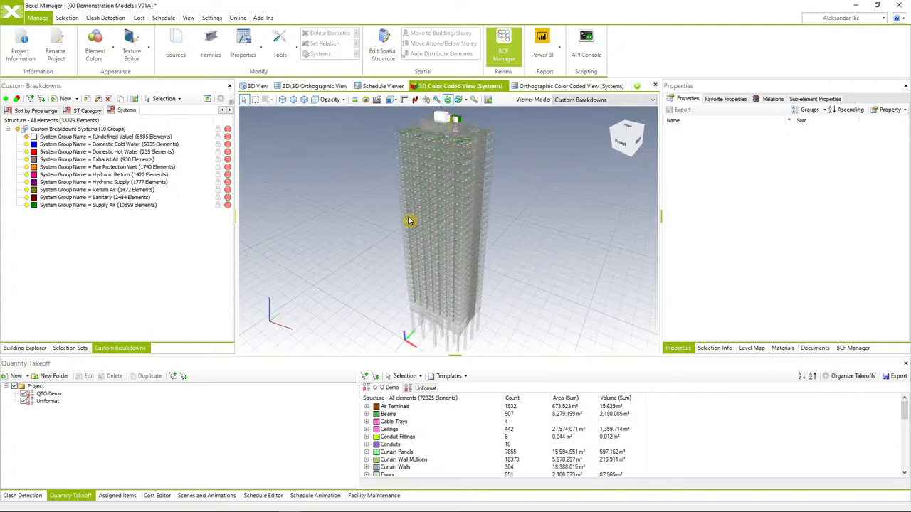
click(56, 129)
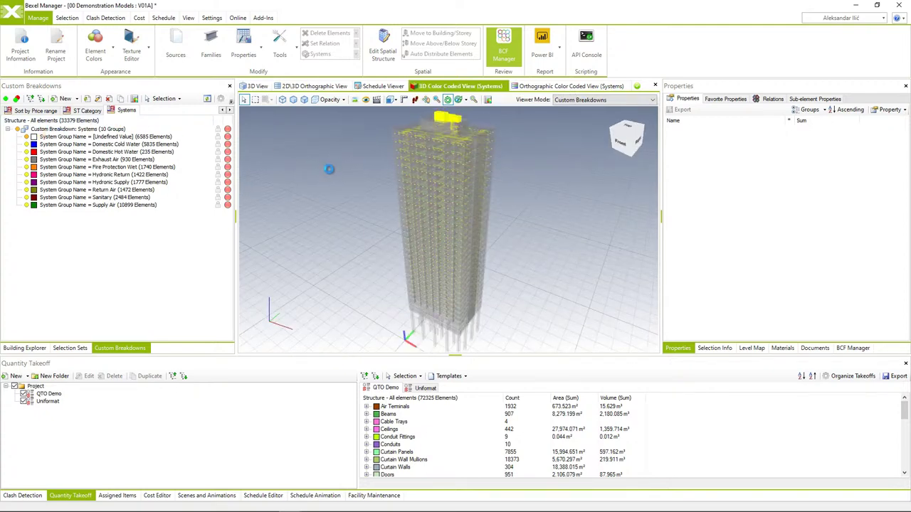
right_click(334, 200)
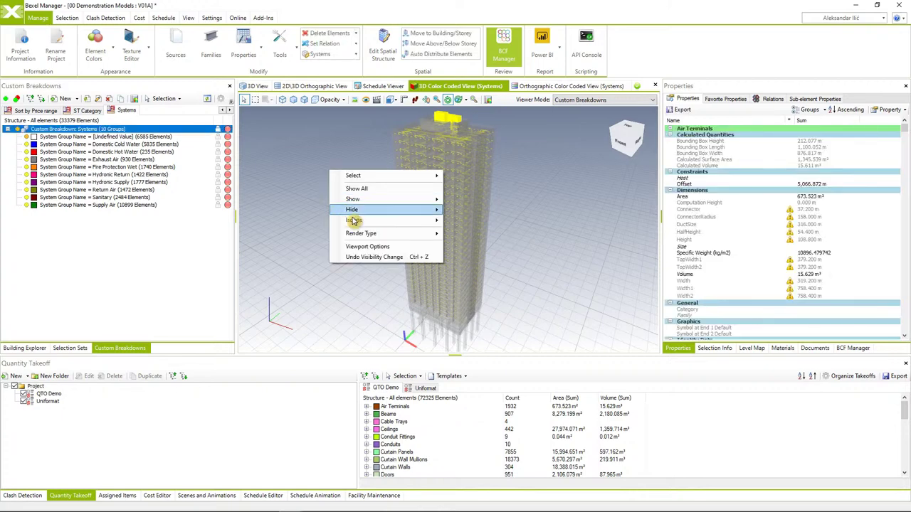
mouse_move(356, 215)
click(457, 220)
click(375, 219)
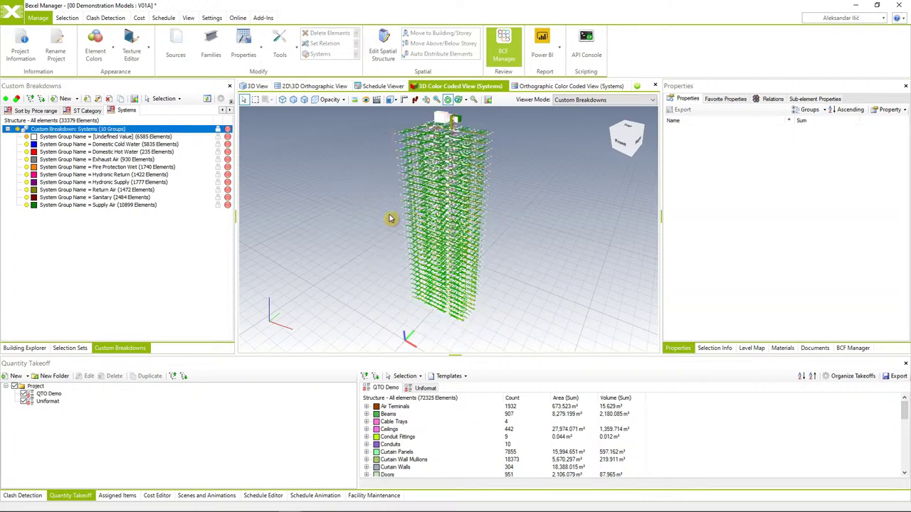
drag(382, 218, 417, 238)
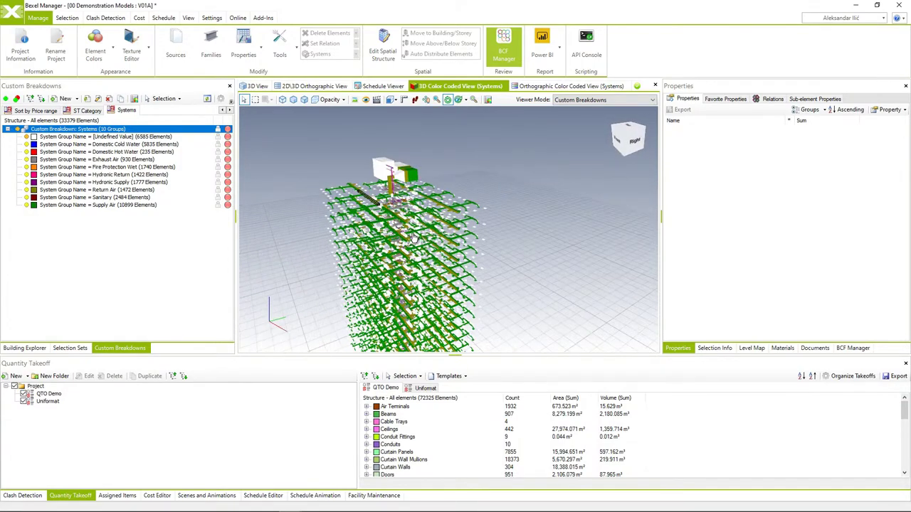
Step: Color the 3D Color Coded View by the QTO Demo quantity takeoff using Quantity Takeoffs viewer mode, and show all elements
click(51, 403)
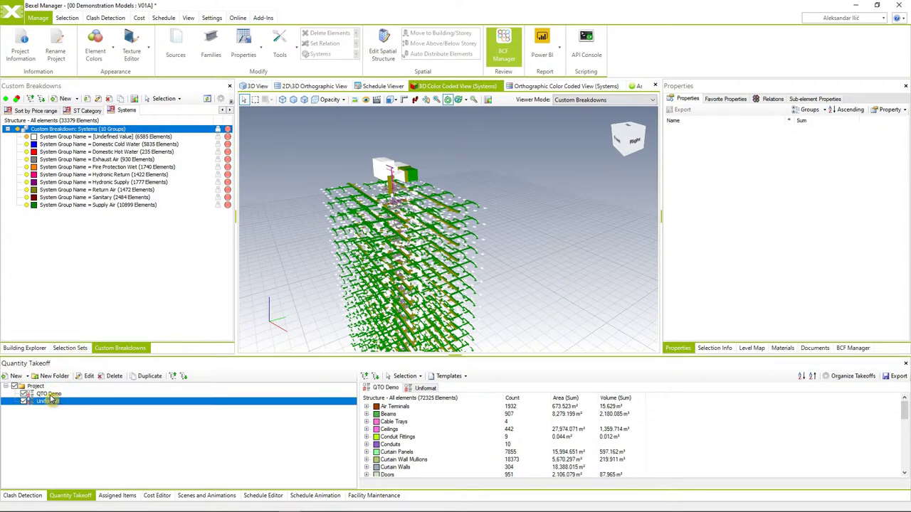
click(50, 397)
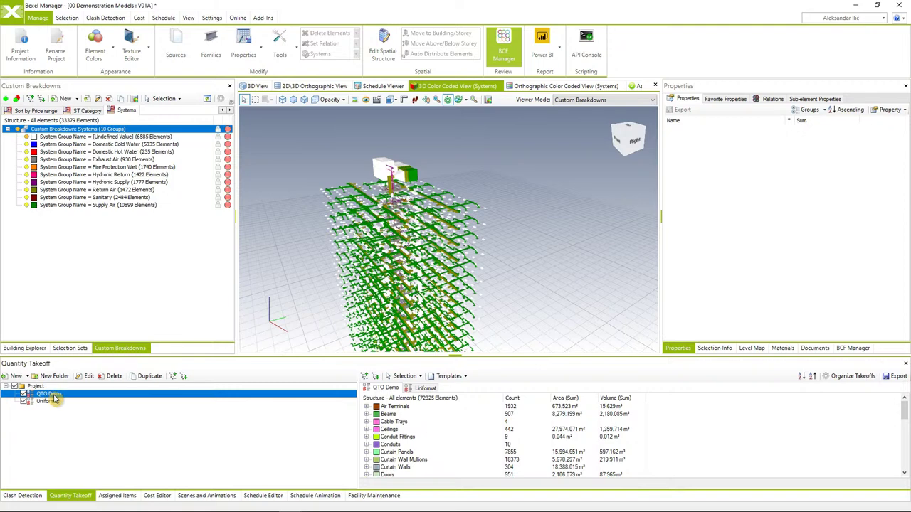
click(612, 101)
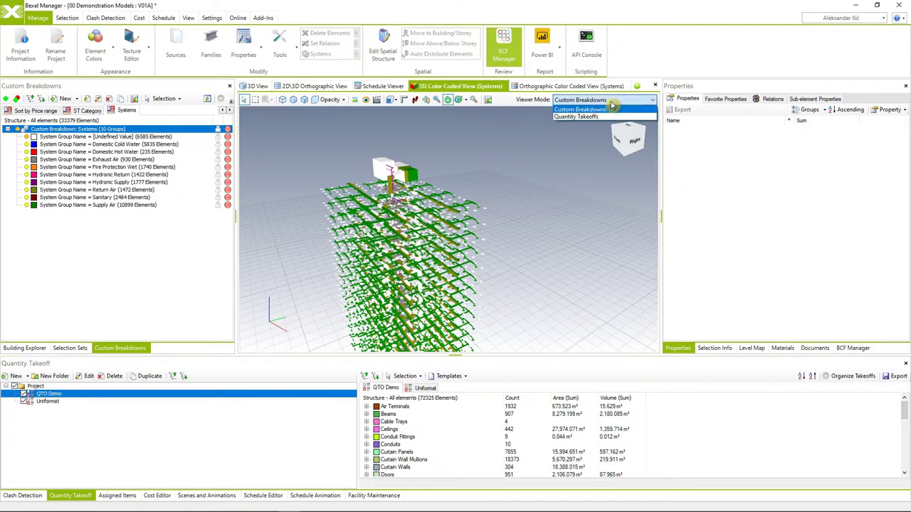
click(590, 117)
right_click(363, 138)
click(403, 153)
drag(482, 166, 459, 204)
drag(504, 251, 475, 239)
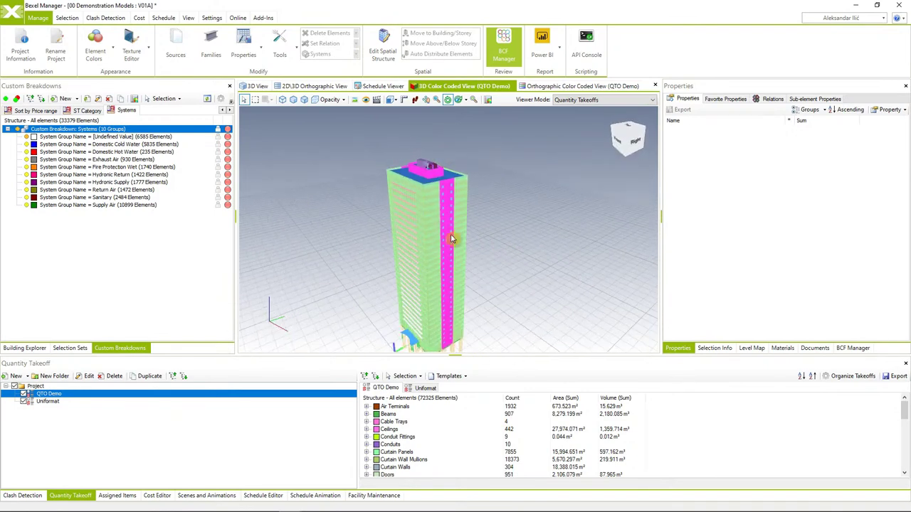
Step: Examine the subgroups of the imported 01_Clash, Masterformat Classification and Uniformat Classification selection sets
click(70, 348)
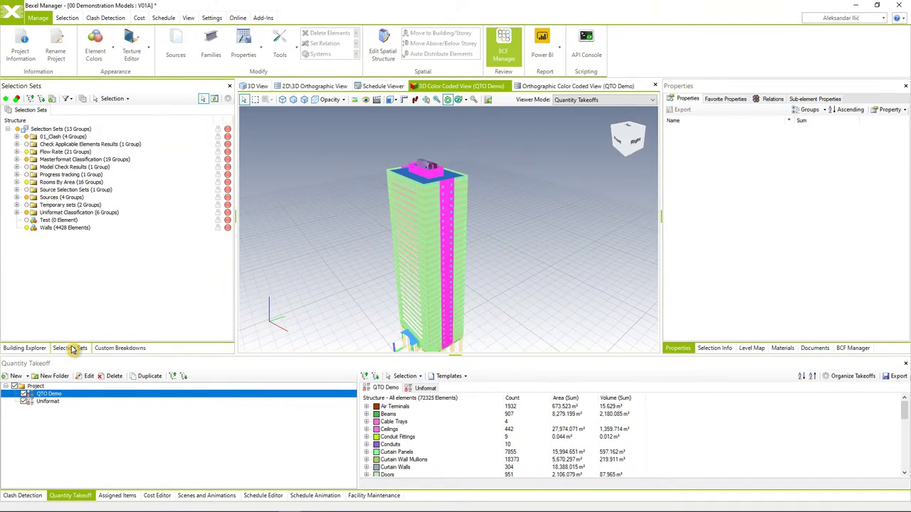
click(17, 137)
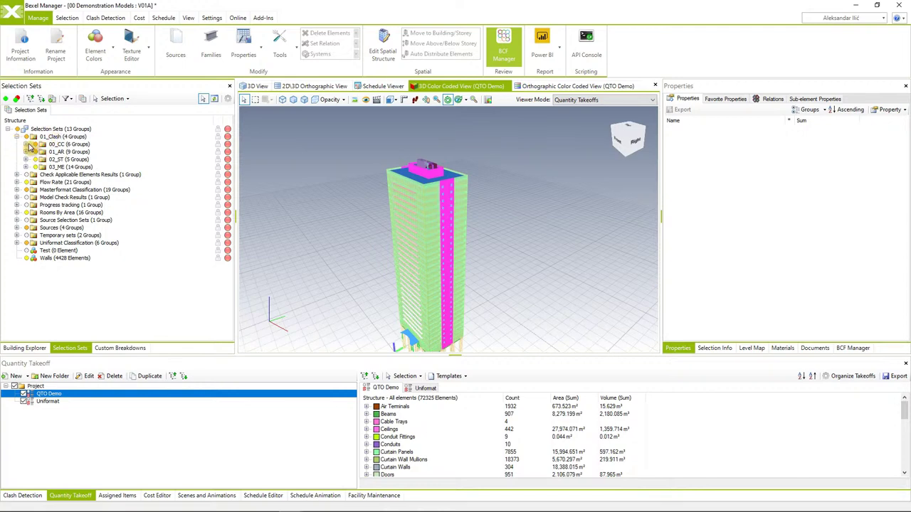
click(25, 144)
click(25, 144)
click(26, 151)
click(26, 152)
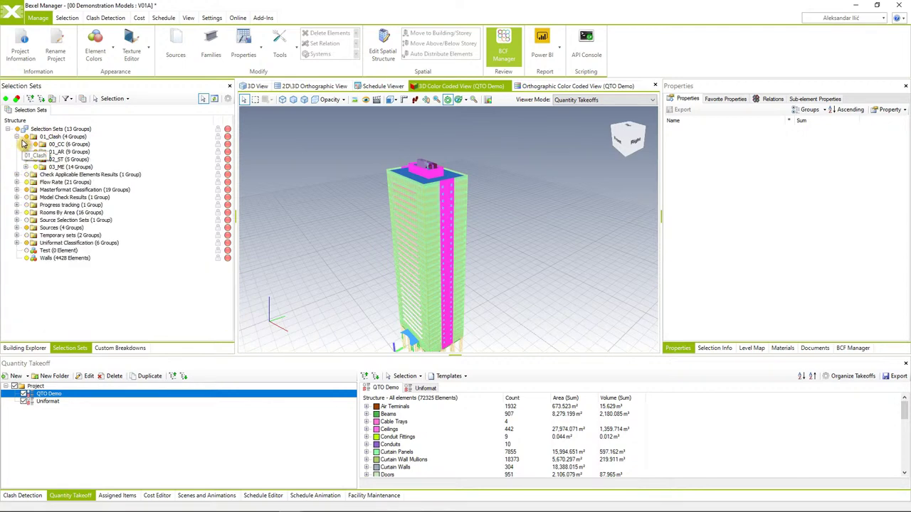
click(16, 136)
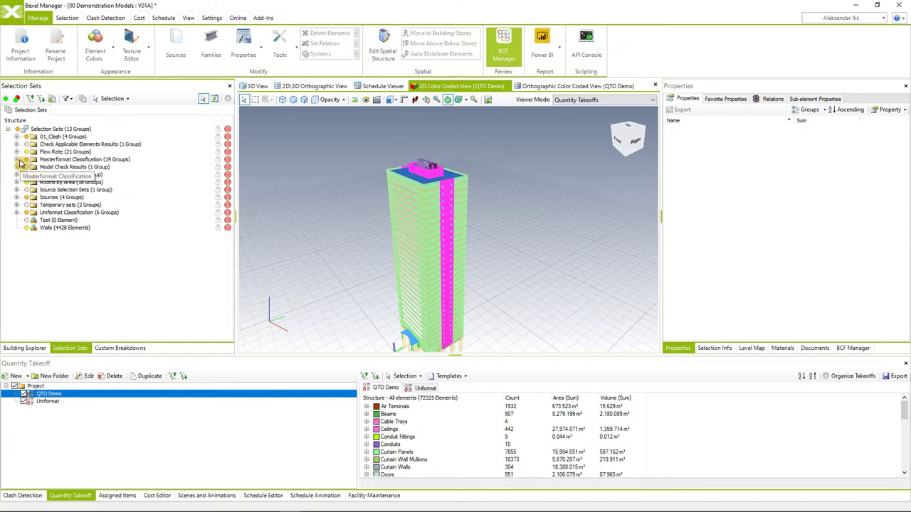
click(17, 160)
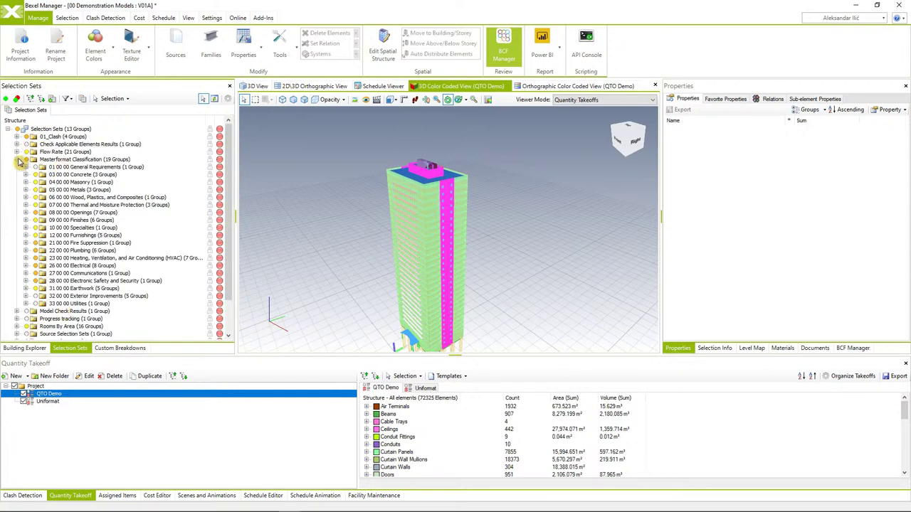
click(16, 159)
click(16, 213)
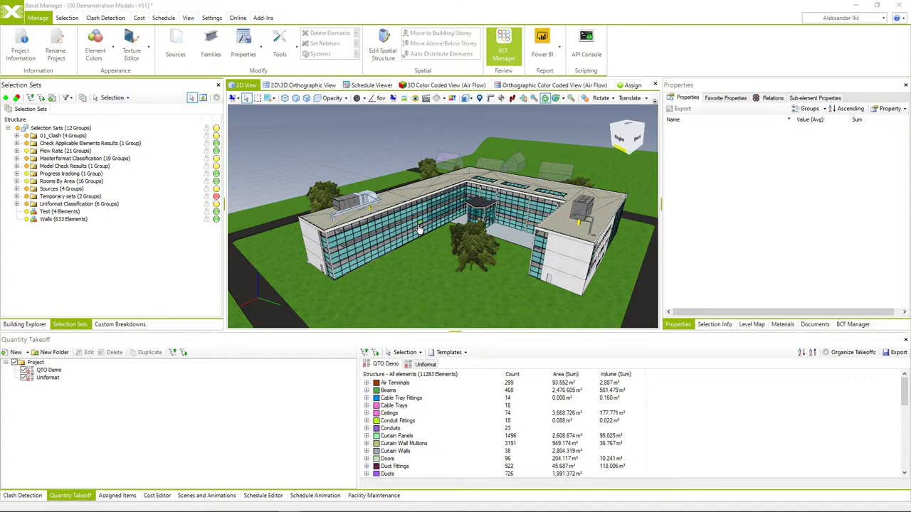
Step: View the V01 project's building in 3D and switch to the Bexel Manager web viewer in the browser to inspect it closer
mouse_move(418, 225)
mouse_down()
mouse_move(388, 226)
mouse_move(415, 230)
mouse_up()
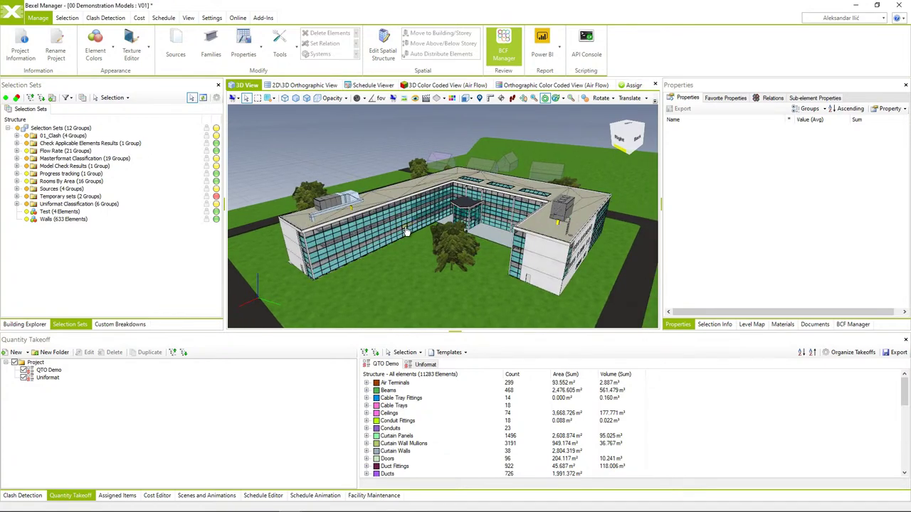
drag(406, 228, 409, 233)
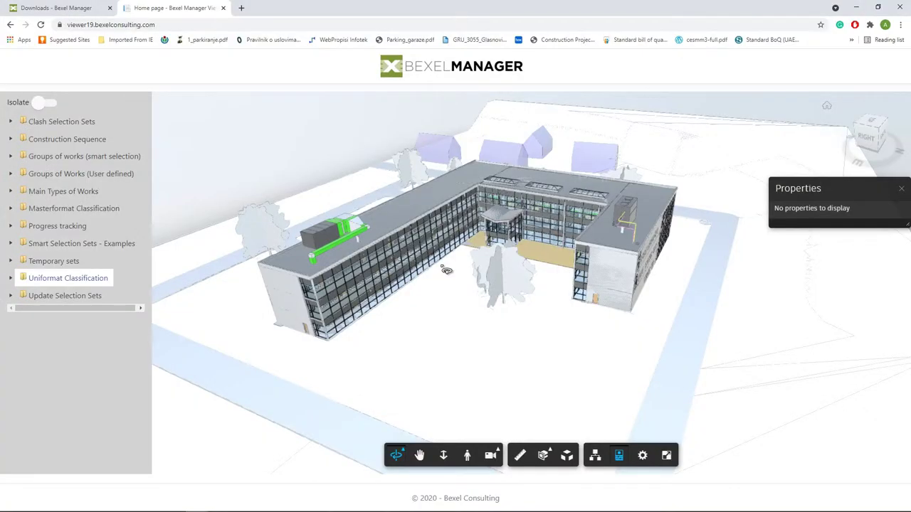
scroll(456, 250, up, 5)
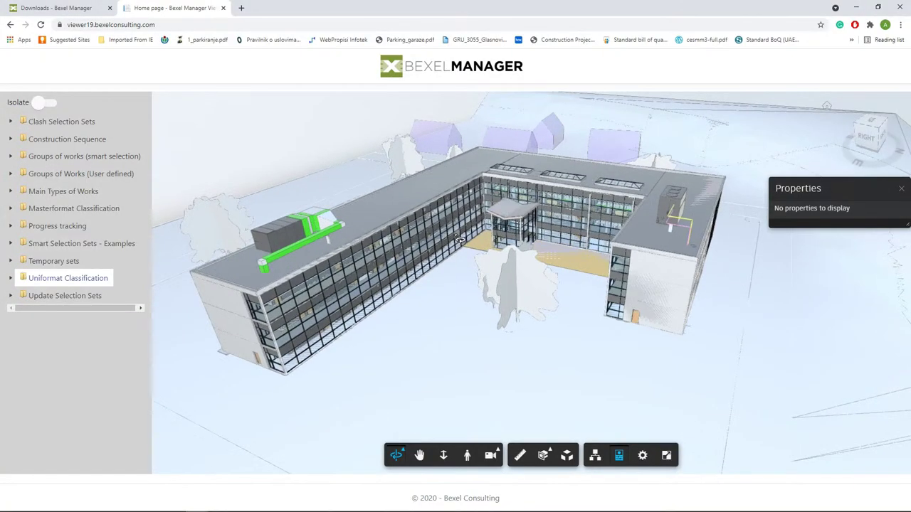
Step: Turn on isolation and isolate the 01_Structural Works set from Groups of Works (User defined), inspecting the structure from several angles
scroll(487, 226, down, 3)
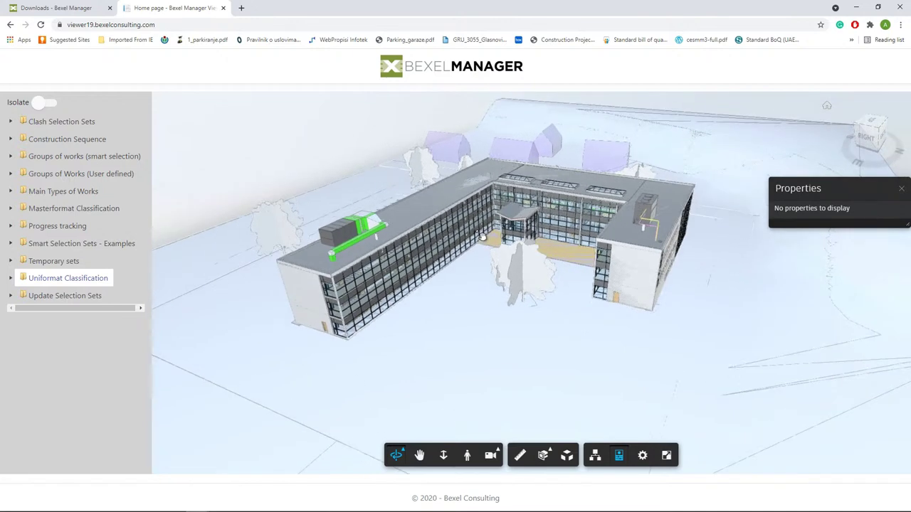
scroll(481, 234, up, 5)
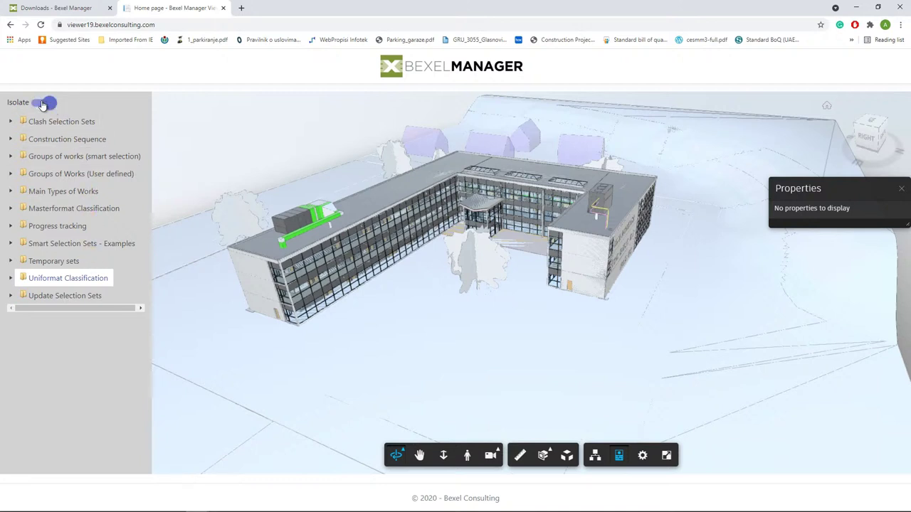
click(11, 174)
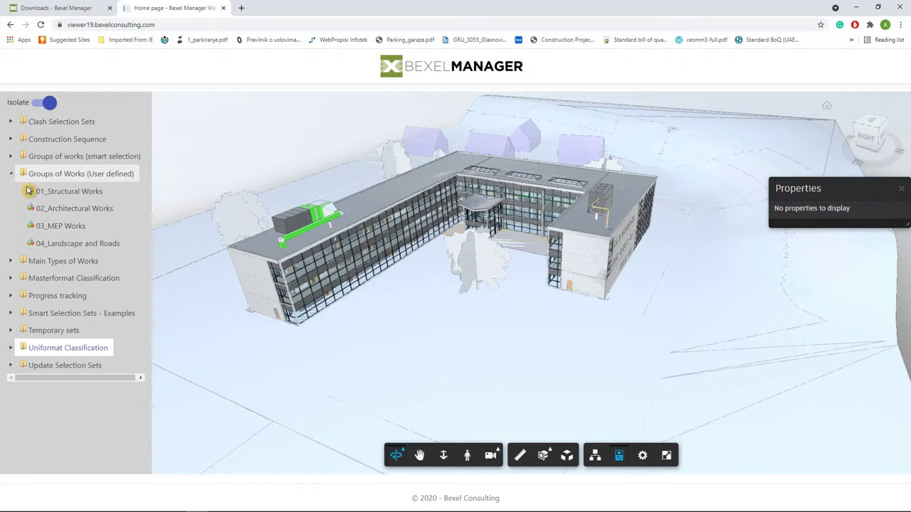
click(51, 196)
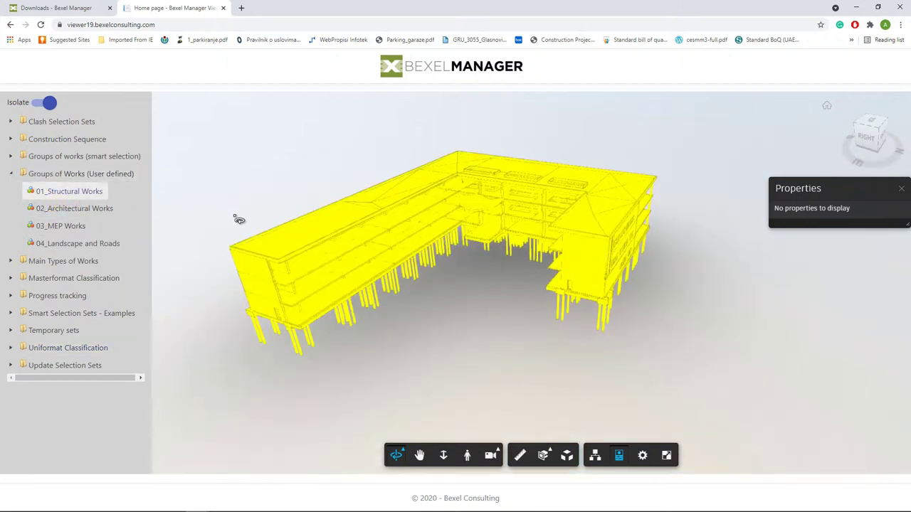
drag(238, 220, 282, 209)
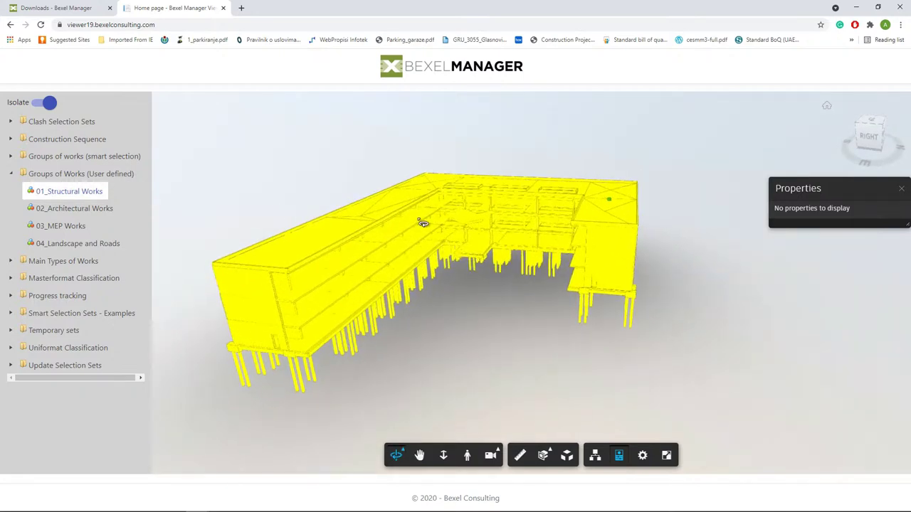
scroll(427, 221, down, 3)
click(452, 286)
drag(451, 286, 417, 281)
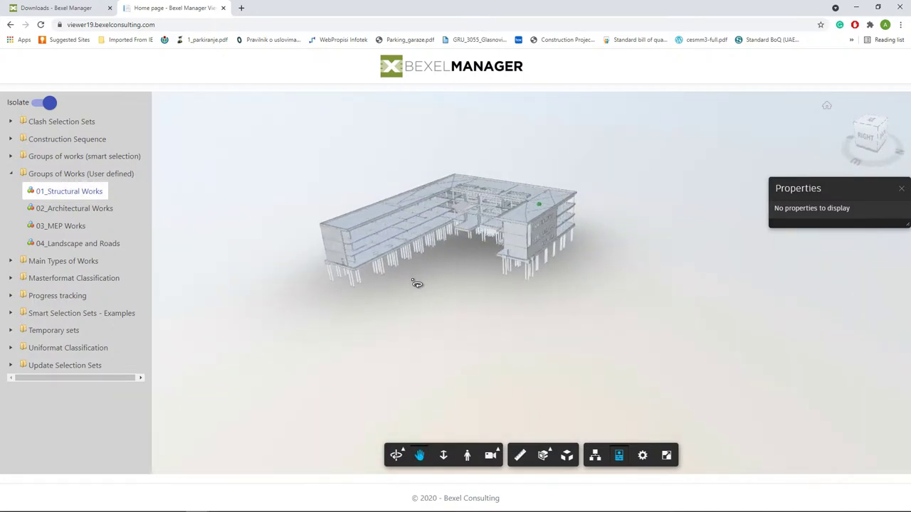
scroll(459, 211, up, 3)
Step: Isolate the 02_Architectural Works set and inspect the building envelope in 3D
click(75, 208)
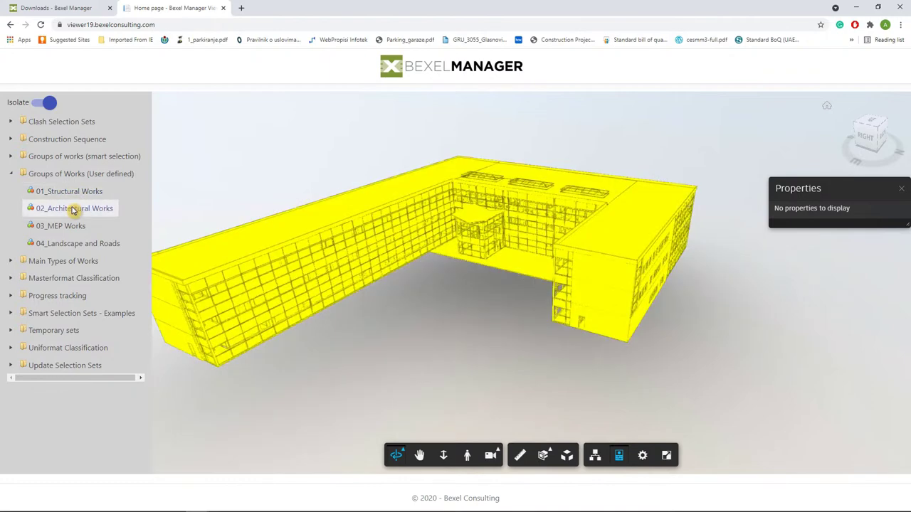
click(202, 188)
drag(261, 208, 397, 203)
Step: Isolate the 03_MEP Works set, examine its ducts and equipment from the back, and collapse Groups of Works (User defined)
click(71, 227)
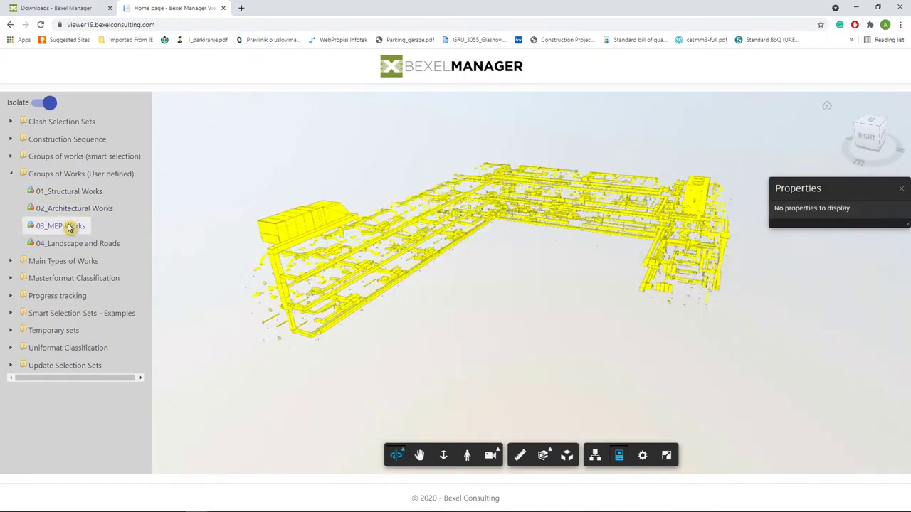
click(367, 190)
drag(391, 260, 490, 331)
scroll(569, 212, down, 2)
scroll(491, 332, up, 3)
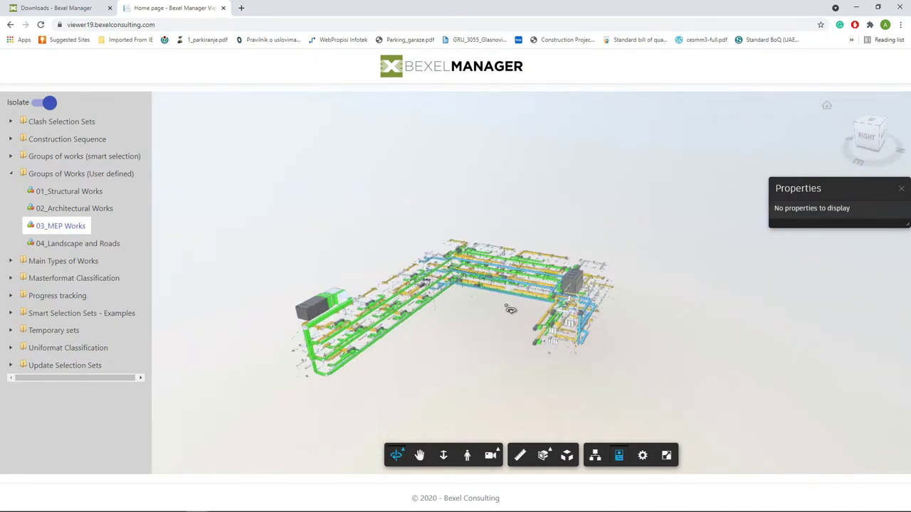
right_drag(472, 306, 433, 310)
drag(434, 310, 491, 271)
scroll(523, 239, up, 5)
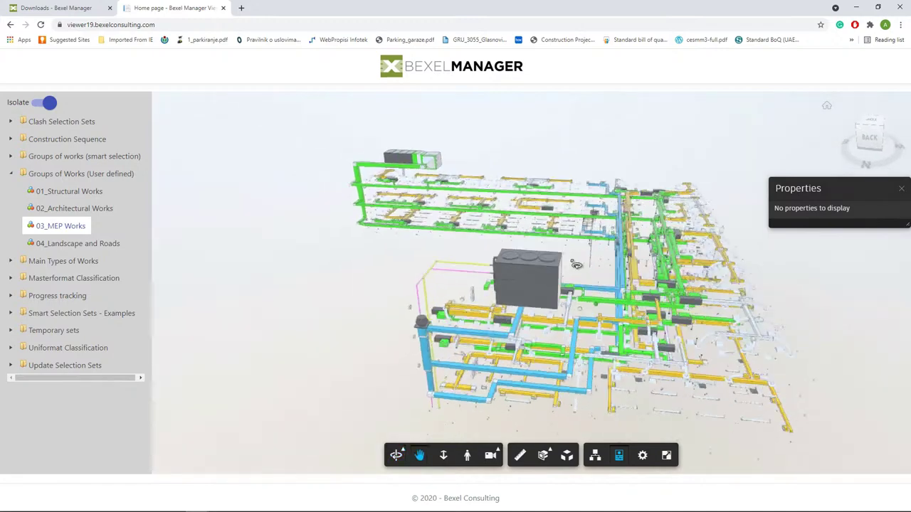
right_drag(484, 201, 384, 96)
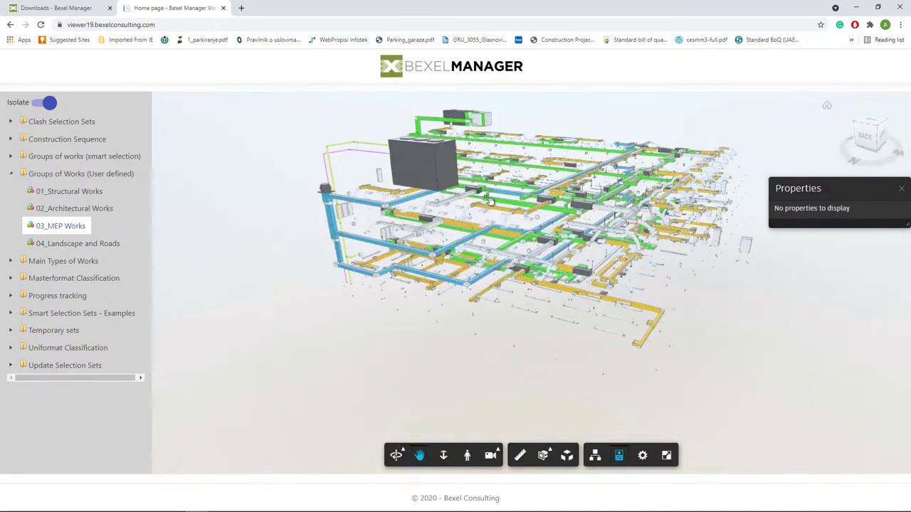
click(12, 175)
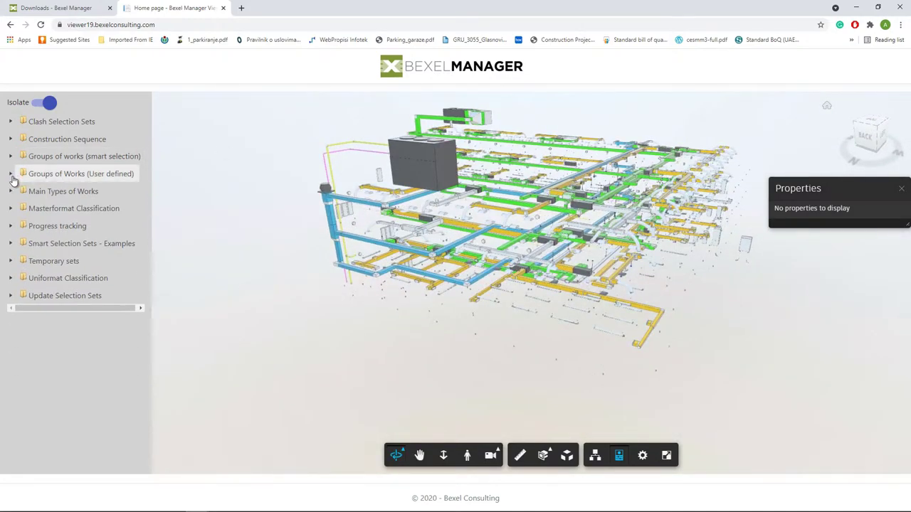
Step: View the elements of the four 01_January 2021 weekly sets under Actual progress in Progress tracking, one week after another
click(11, 226)
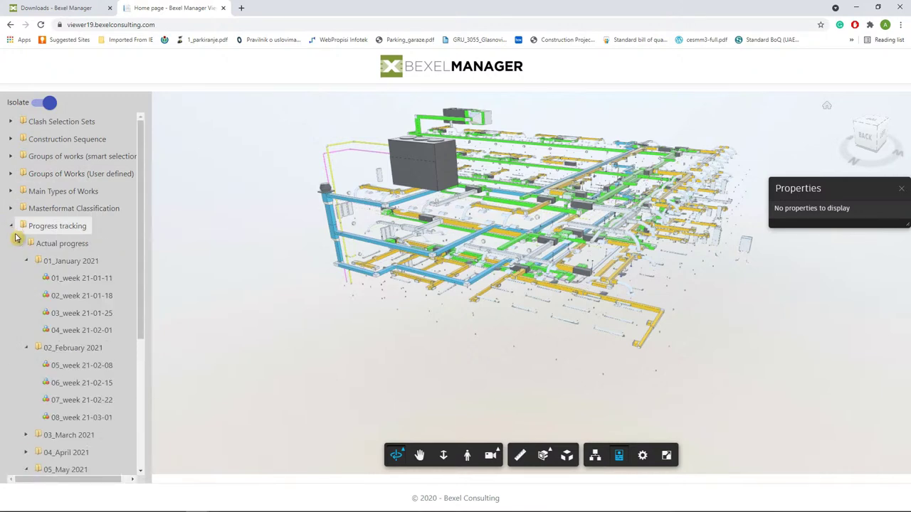
click(65, 282)
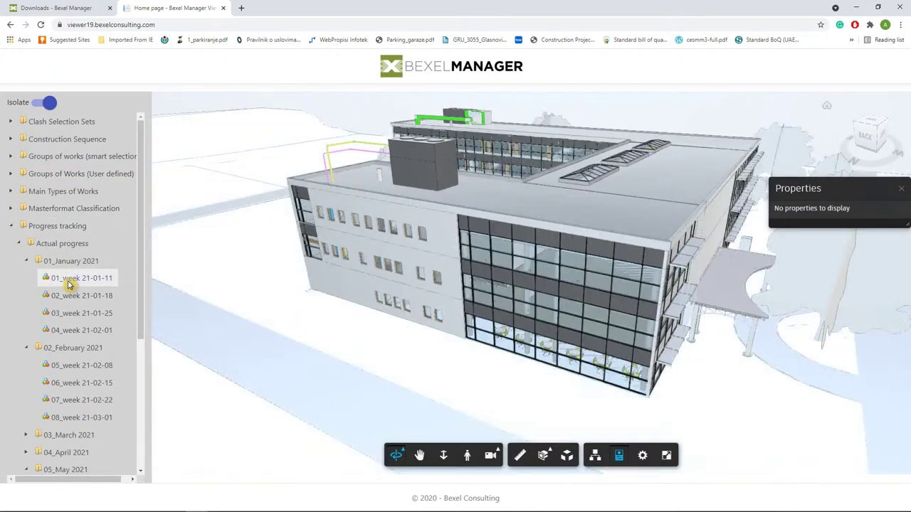
click(71, 296)
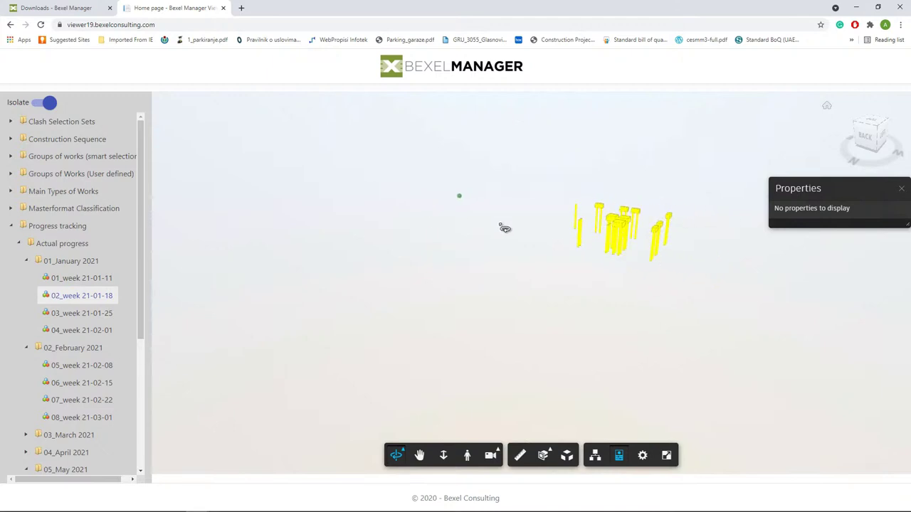
click(77, 315)
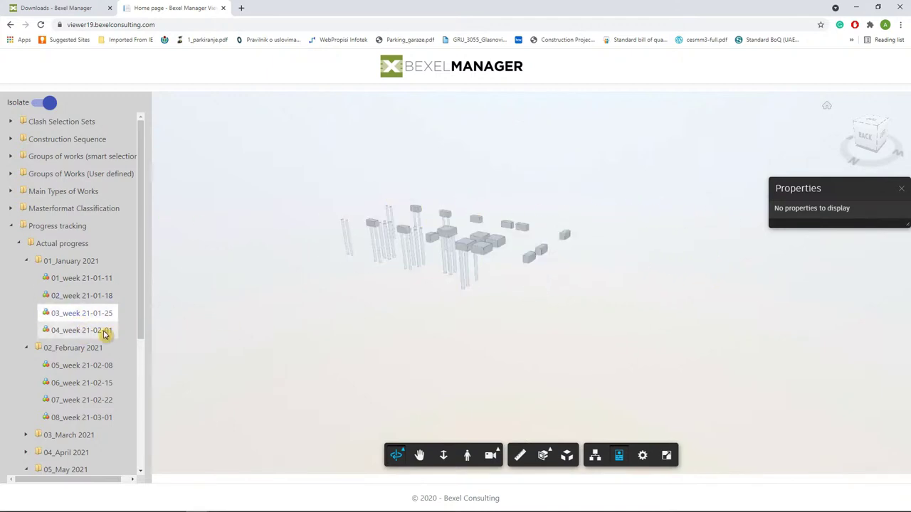
click(106, 332)
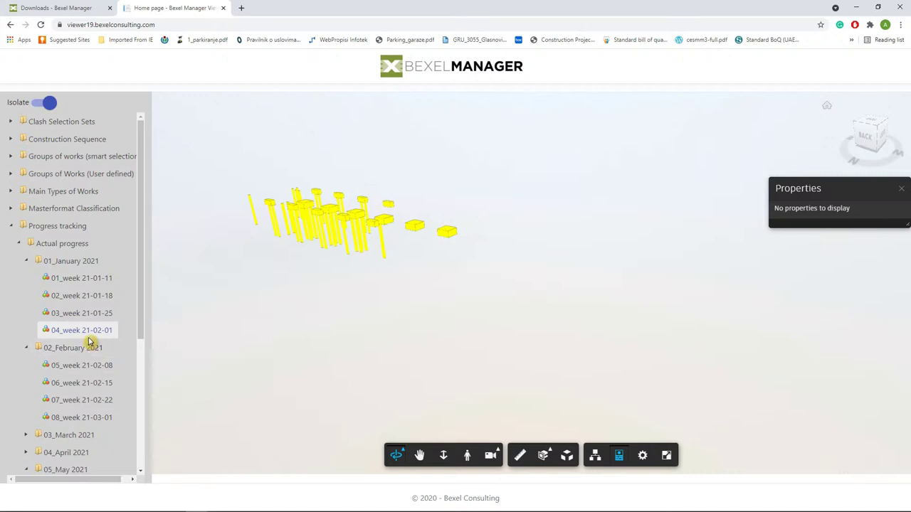
Step: Isolate the 21_week 21-05-31 set of 05_May 2021 and inspect its elements in 3D
scroll(89, 343, down, 3)
click(78, 327)
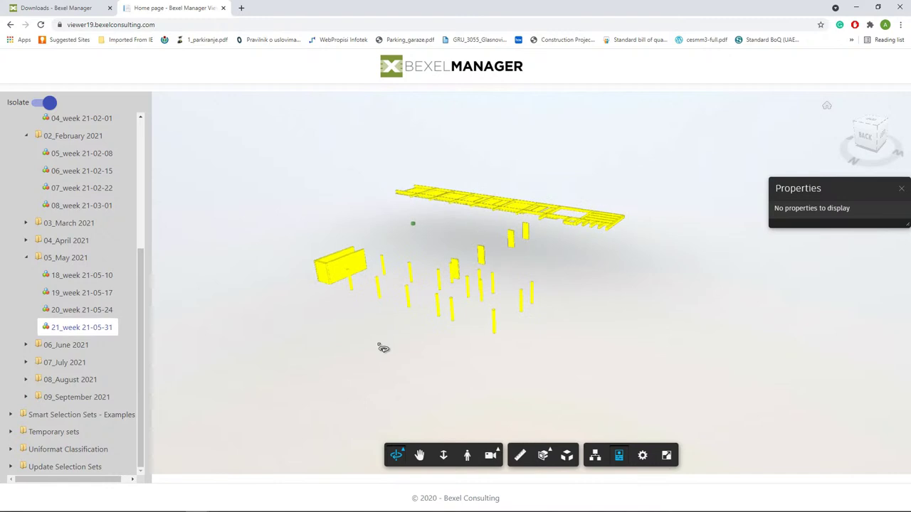
drag(499, 339, 421, 345)
scroll(49, 309, up, 3)
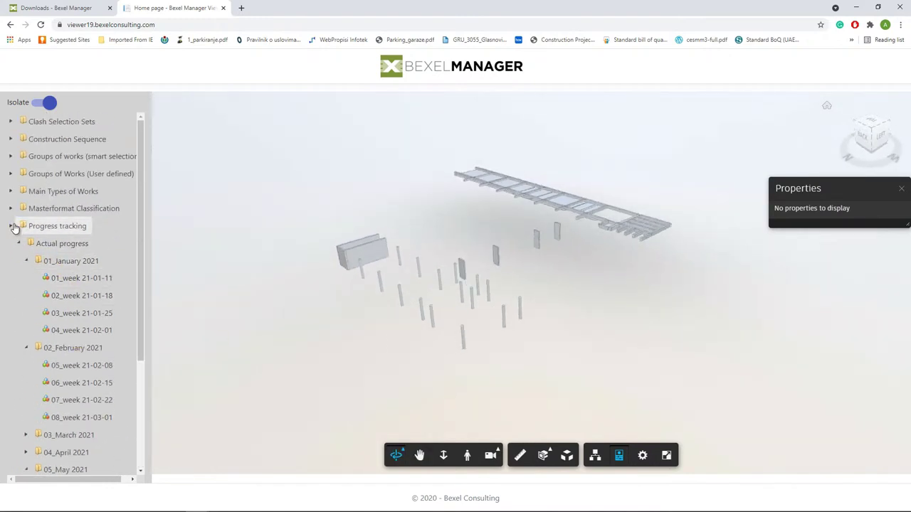
Step: Collapse Progress tracking and check the properties of two walls of the isolated box-shaped structure
click(11, 226)
click(375, 255)
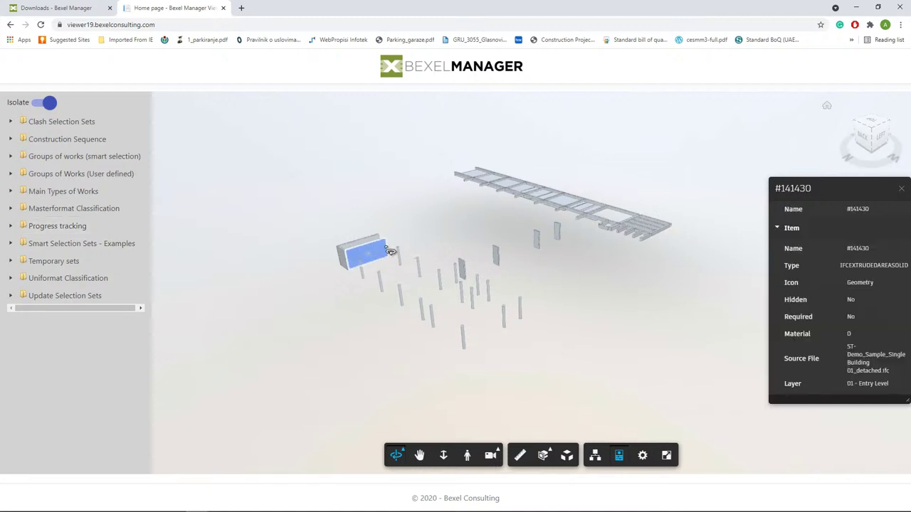
click(368, 247)
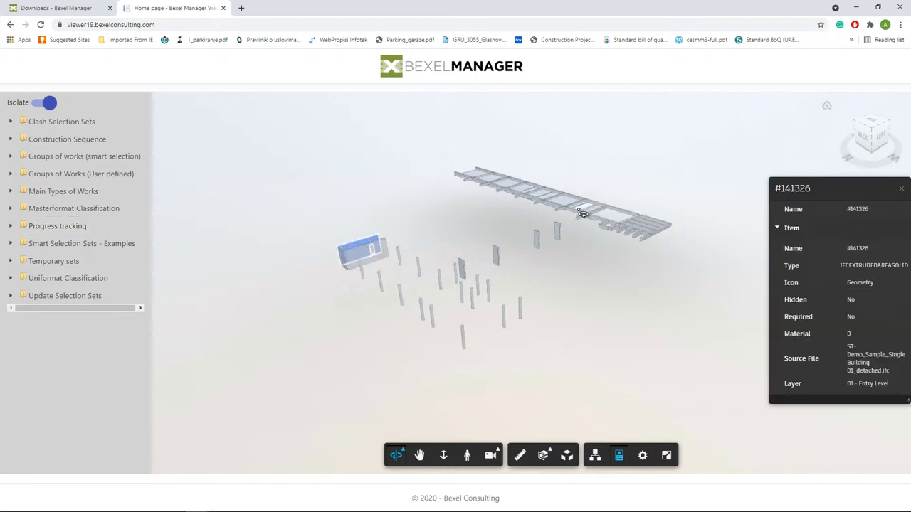
Step: Expand Uniformat Classification and display all of its elements, viewing the whole building with its site
click(11, 278)
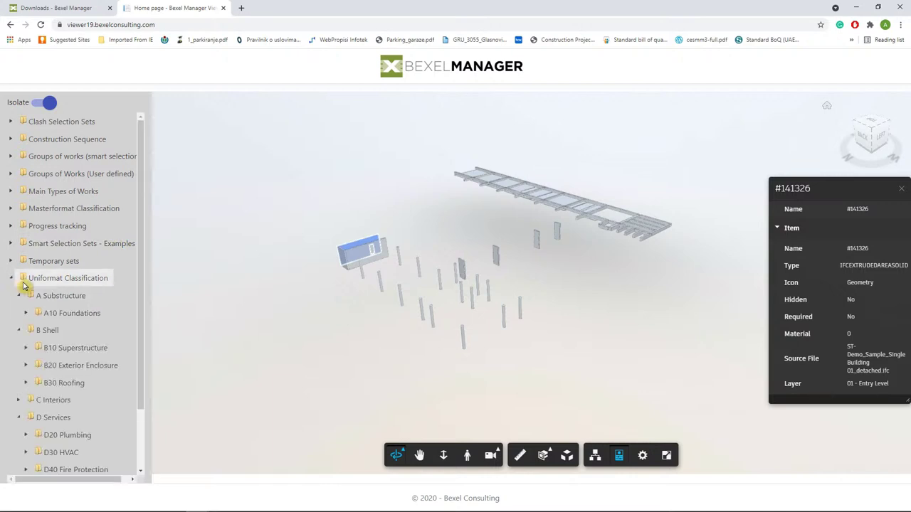
click(43, 281)
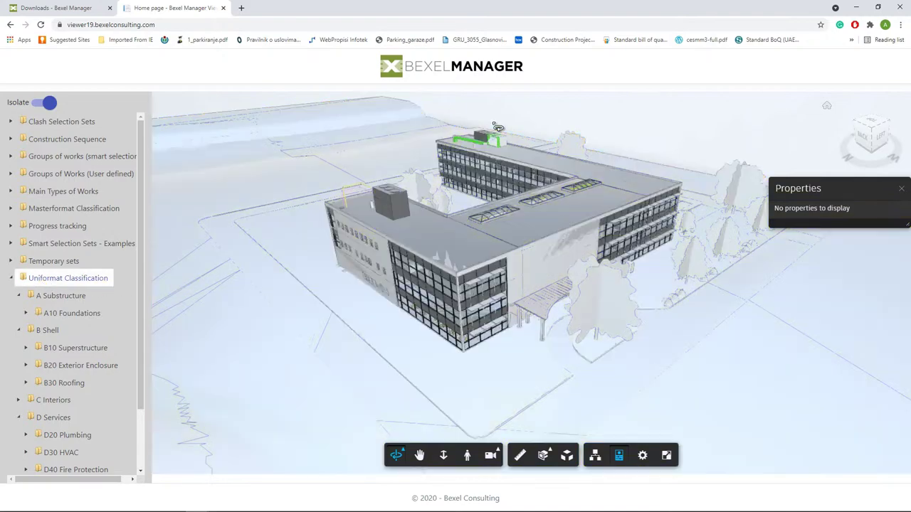
drag(457, 205, 547, 235)
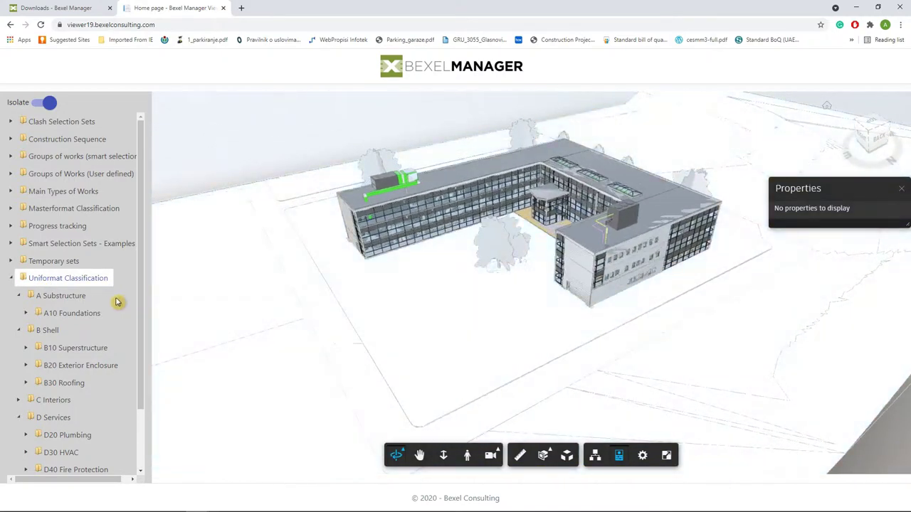
Step: Isolate A Substructure, inspect the foundations from another side and view the properties of one foundation pile
click(64, 297)
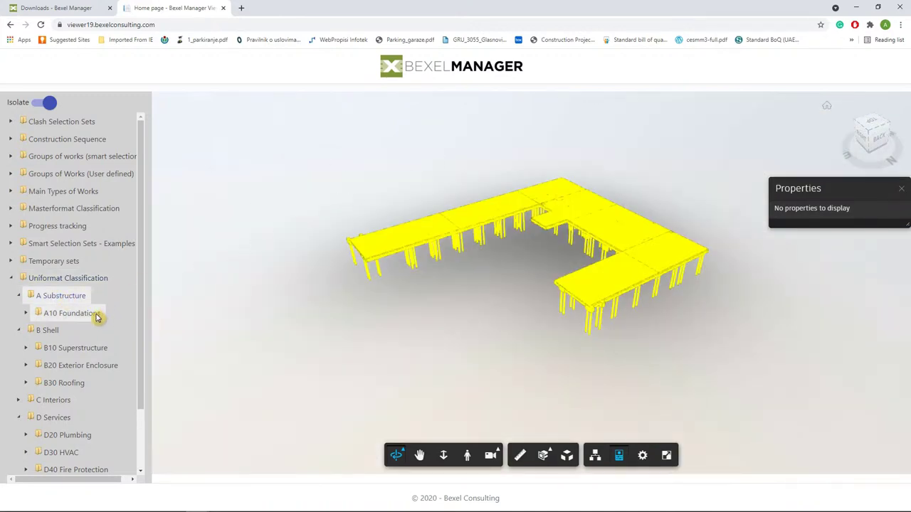
drag(413, 253, 400, 245)
click(484, 264)
drag(397, 286, 242, 278)
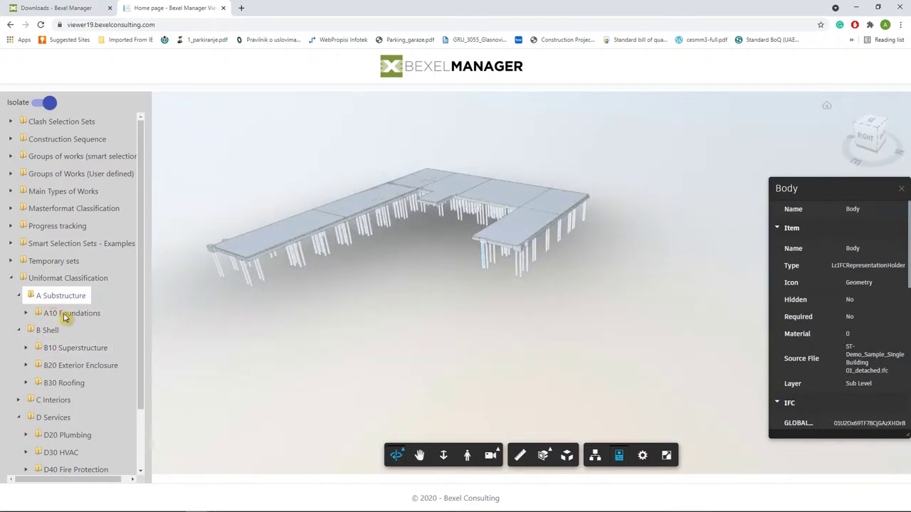
Step: Isolate B10 Superstructure and C Interiors one after the other to compare their elements
click(63, 348)
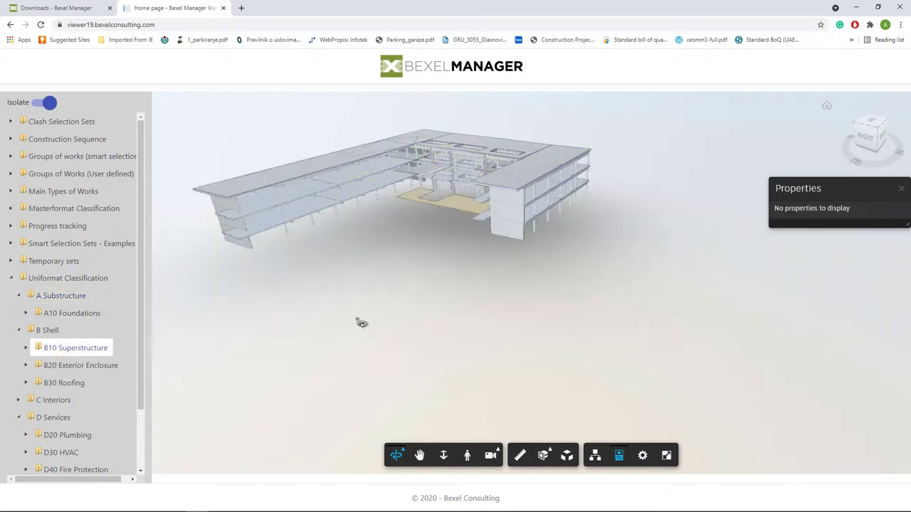
scroll(100, 363, down, 1)
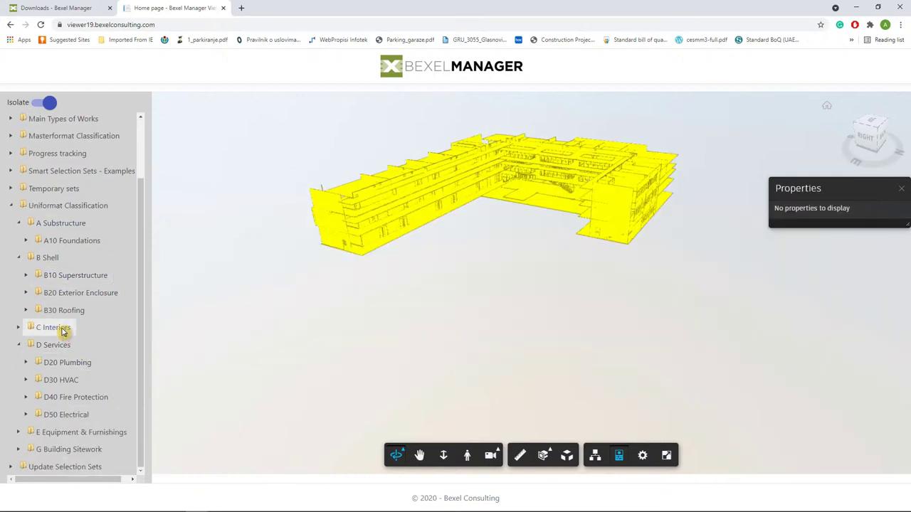
click(63, 331)
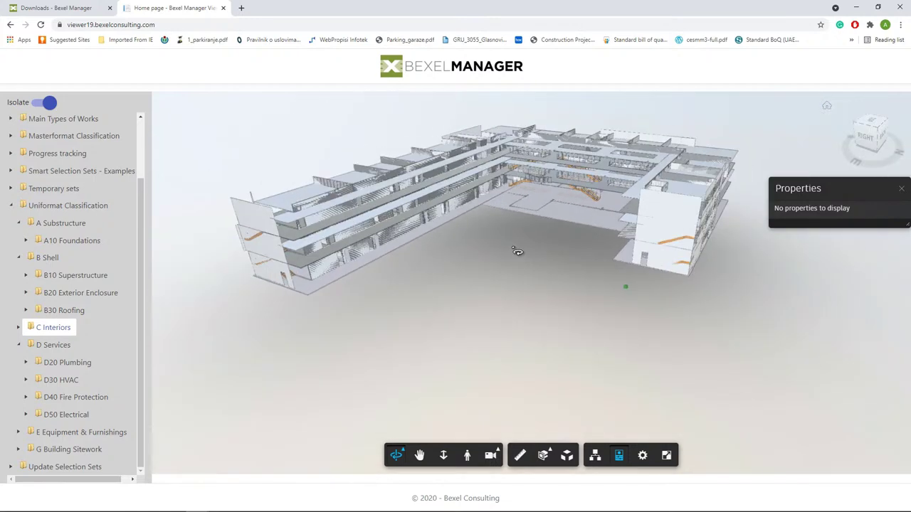
Step: Isolate D30 HVAC under D Services and examine the ventilation system up close from different sides
click(69, 383)
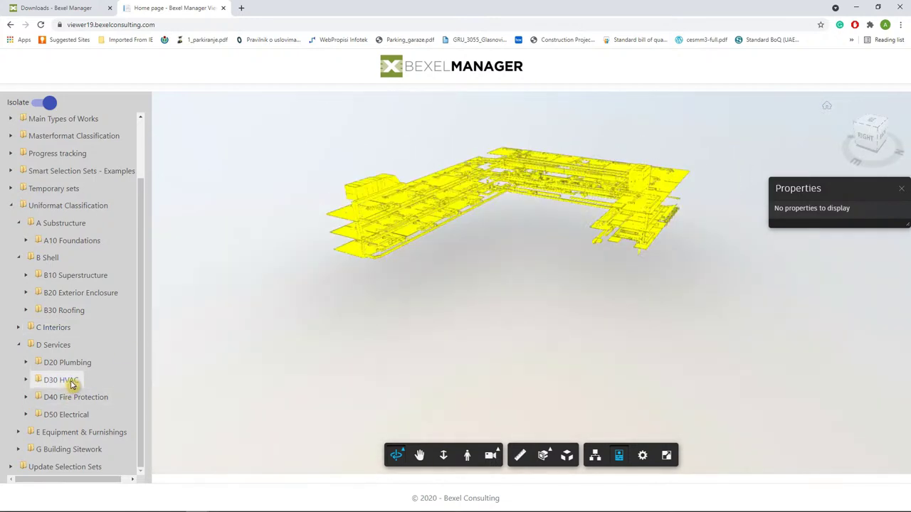
middle_drag(457, 327, 627, 309)
drag(627, 309, 572, 273)
scroll(572, 272, down, 5)
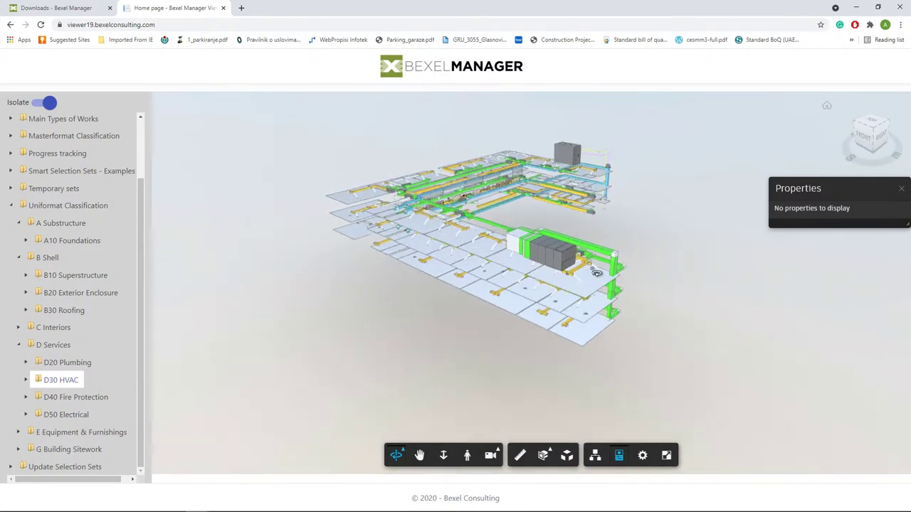
scroll(605, 274, up, 5)
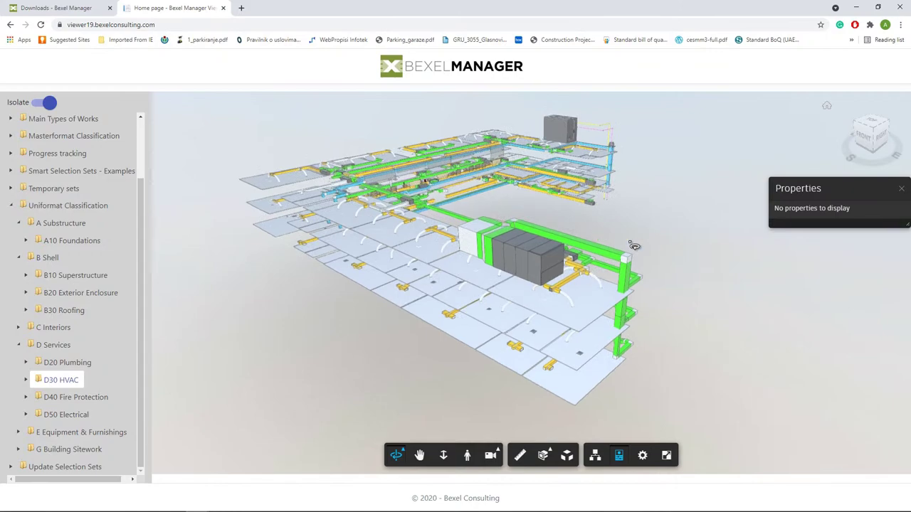
drag(634, 247, 527, 264)
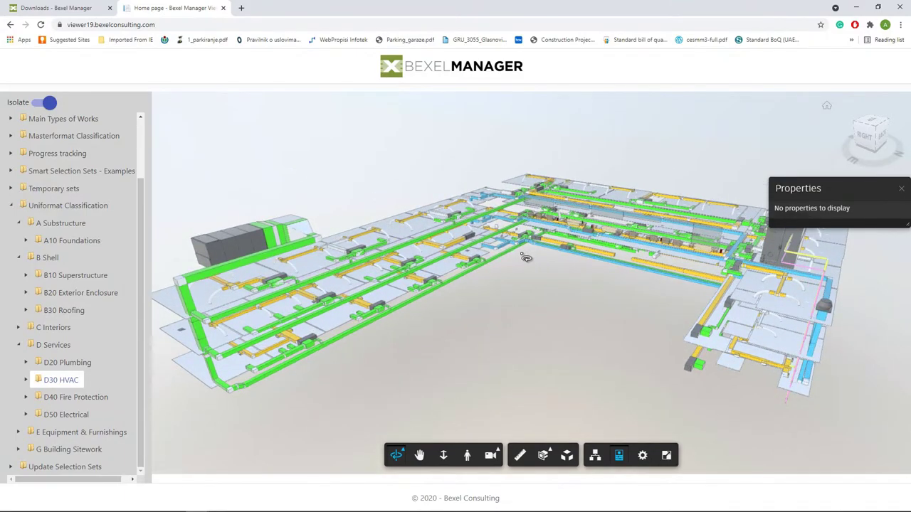
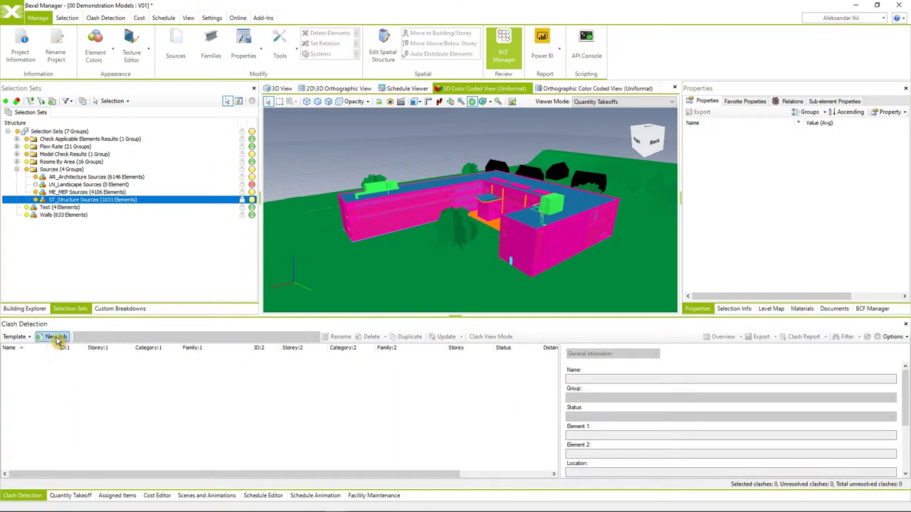
Step: Start a new clash detection job named Clash Job 01 and look through the available systems, selection sets and worksets
click(56, 339)
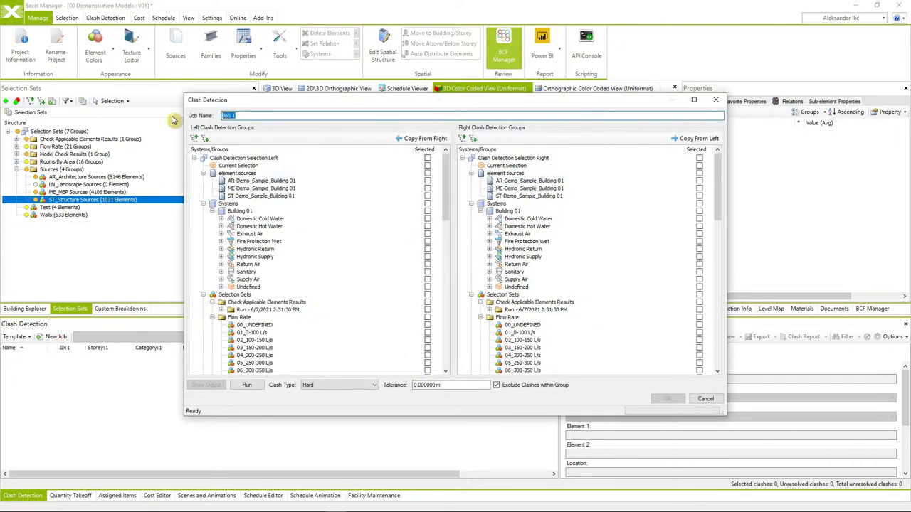
text(Clash Jo)
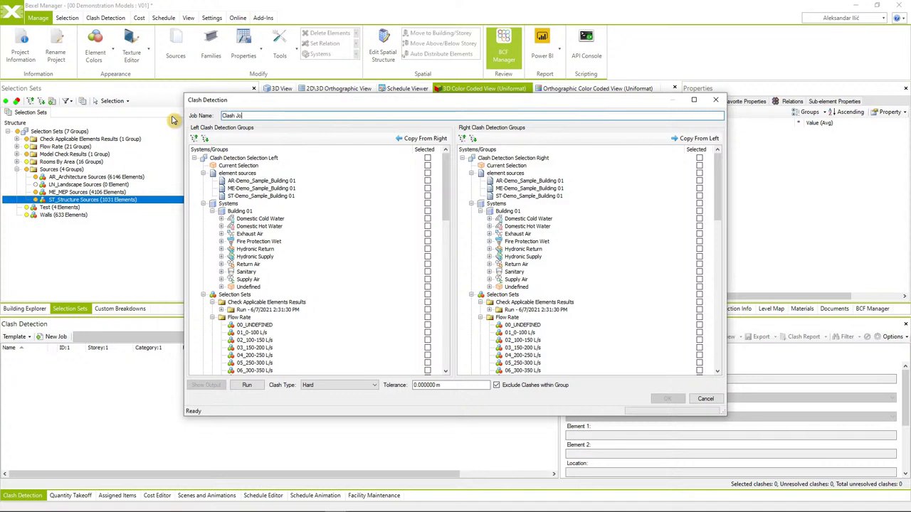
text(b 01)
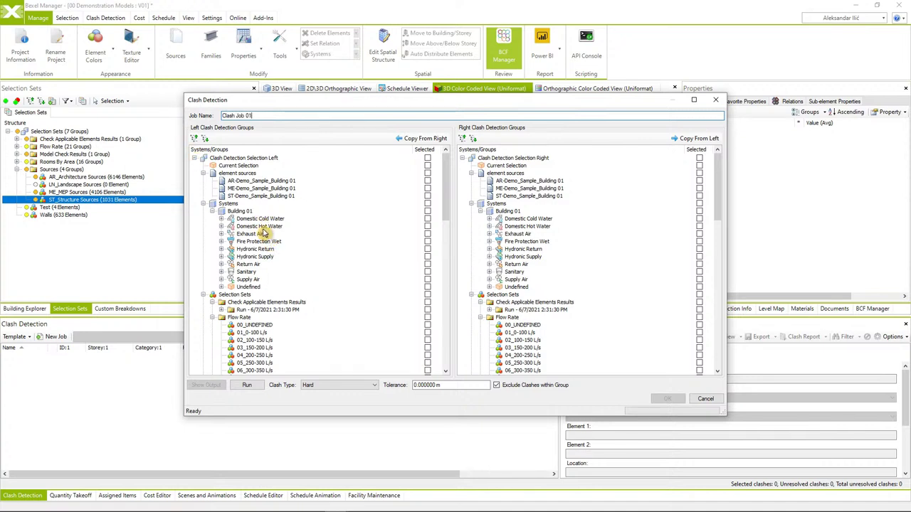
scroll(264, 217, down, 4)
scroll(267, 214, up, 4)
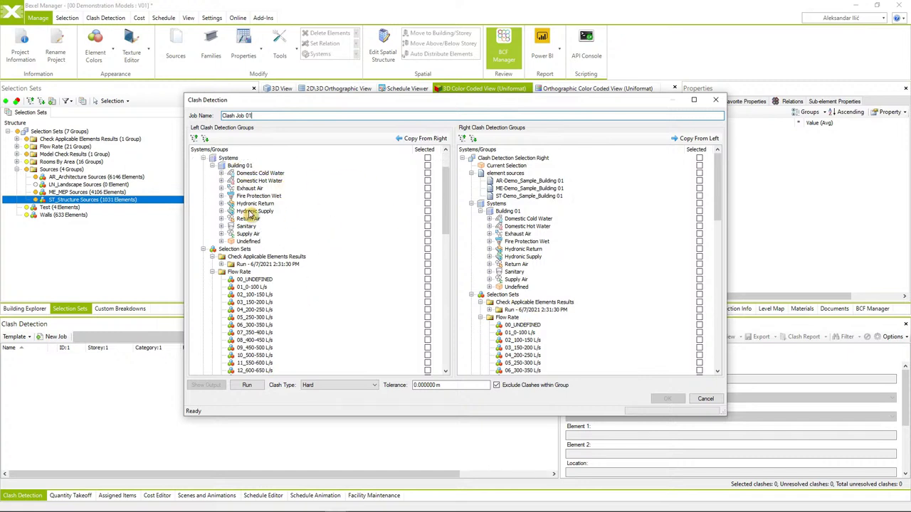
scroll(282, 254, down, 10)
scroll(283, 254, down, 8)
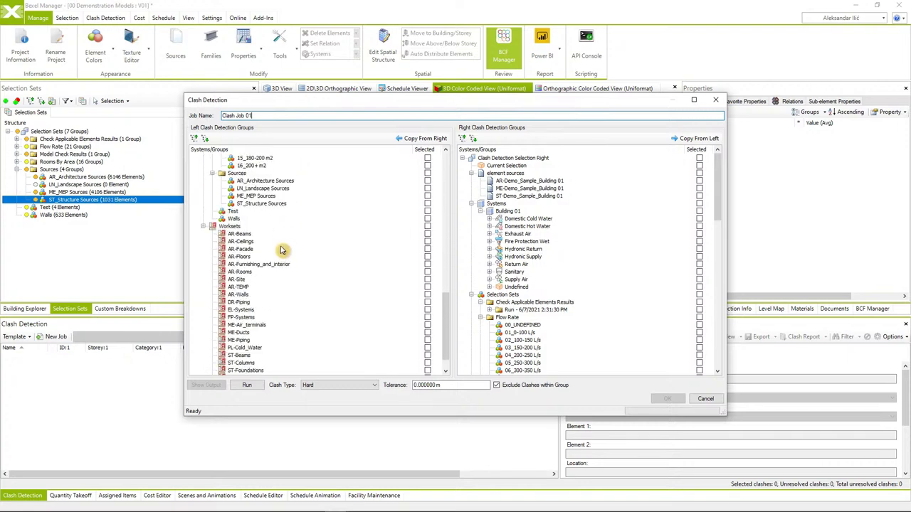
scroll(268, 235, up, 5)
scroll(268, 235, up, 12)
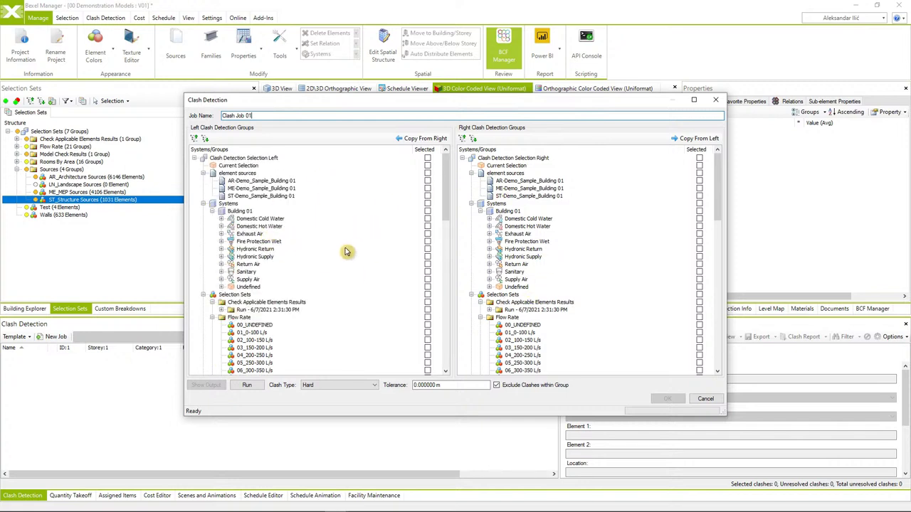
Step: Try pairing AR-Demo_Sample_Building 01 with ME-Demo_Sample_Building 01 as the clash groups, and clear both choices again
click(297, 182)
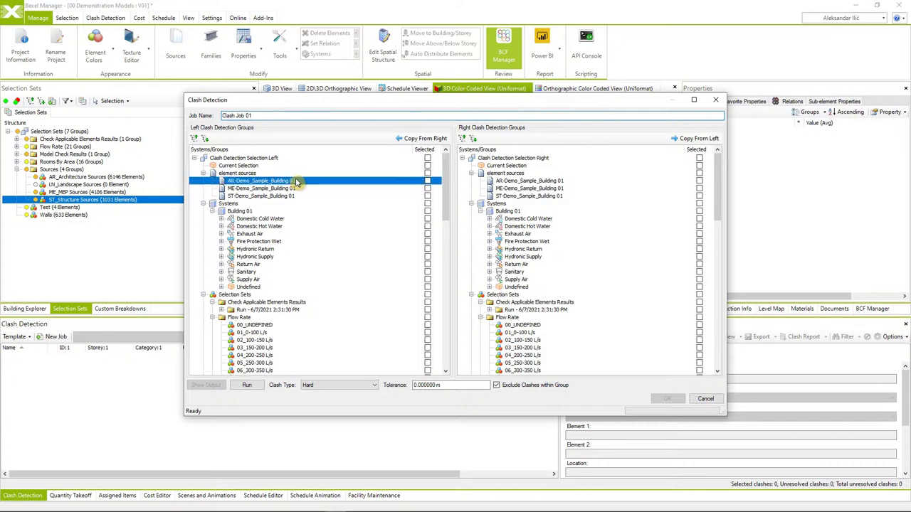
click(428, 182)
click(558, 189)
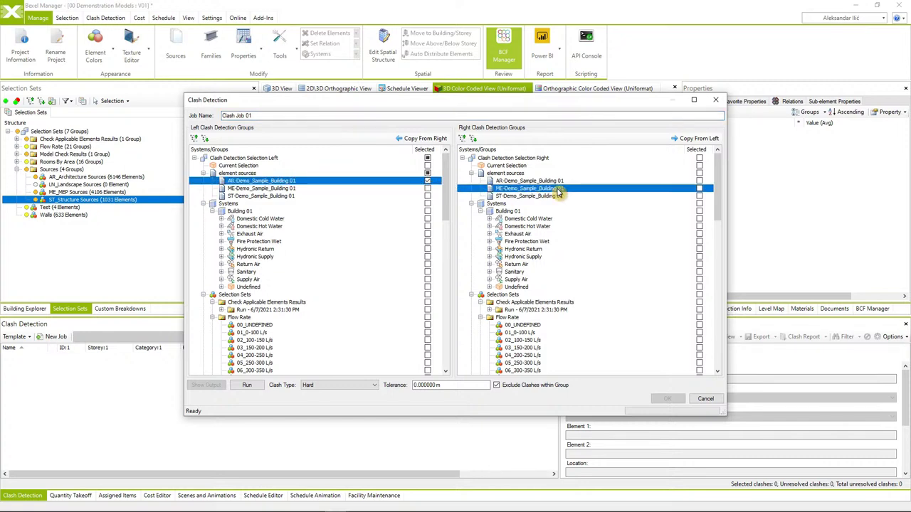
click(699, 188)
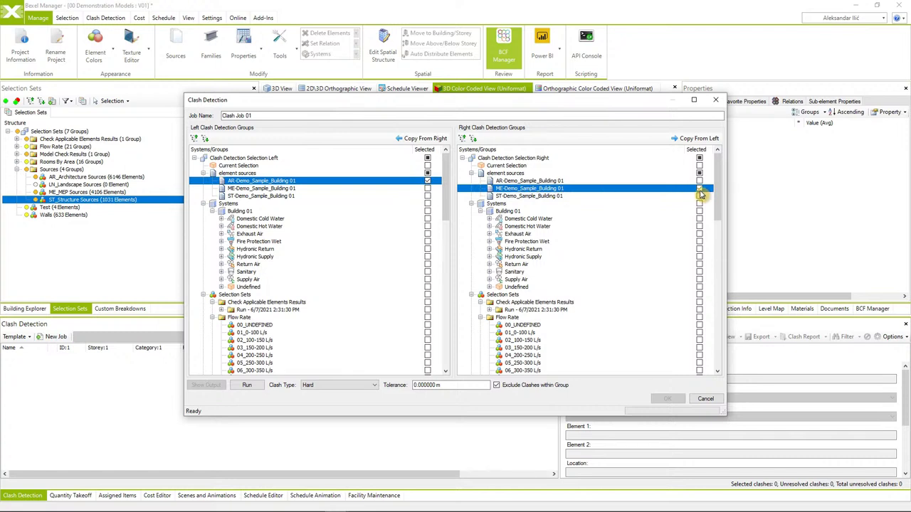
click(549, 188)
click(428, 180)
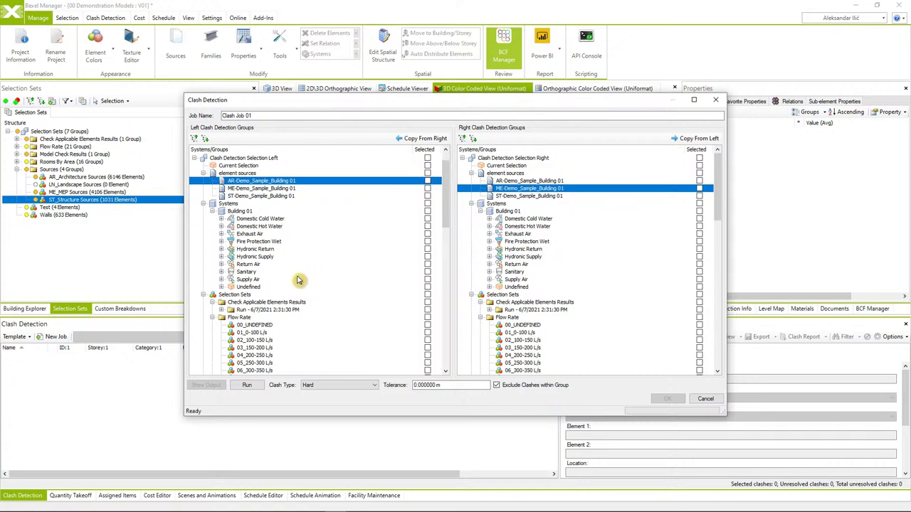
Step: View the available clash types for the job and close the clash setup without saving it
scroll(299, 280, down, 3)
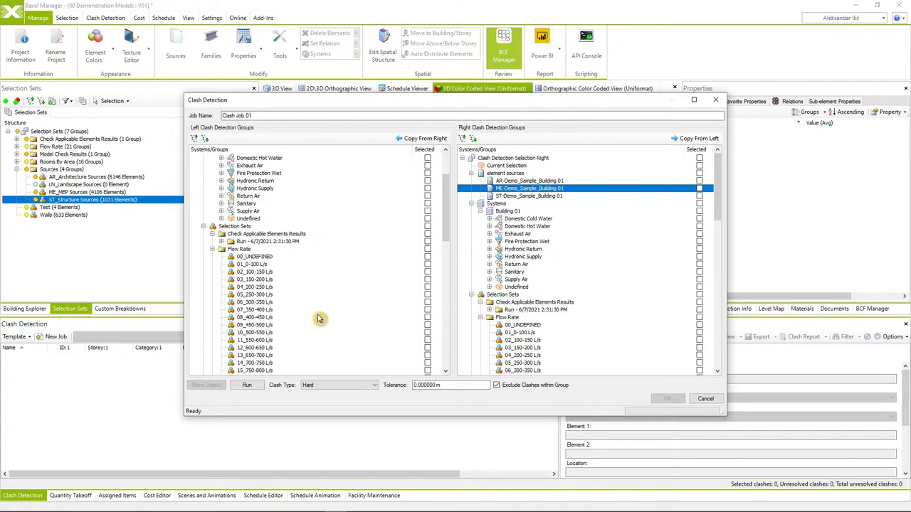
click(366, 388)
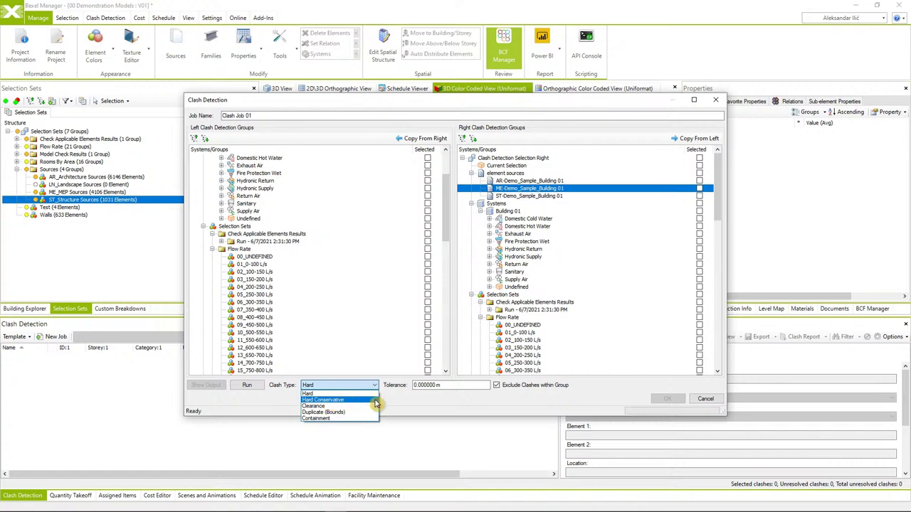
click(502, 391)
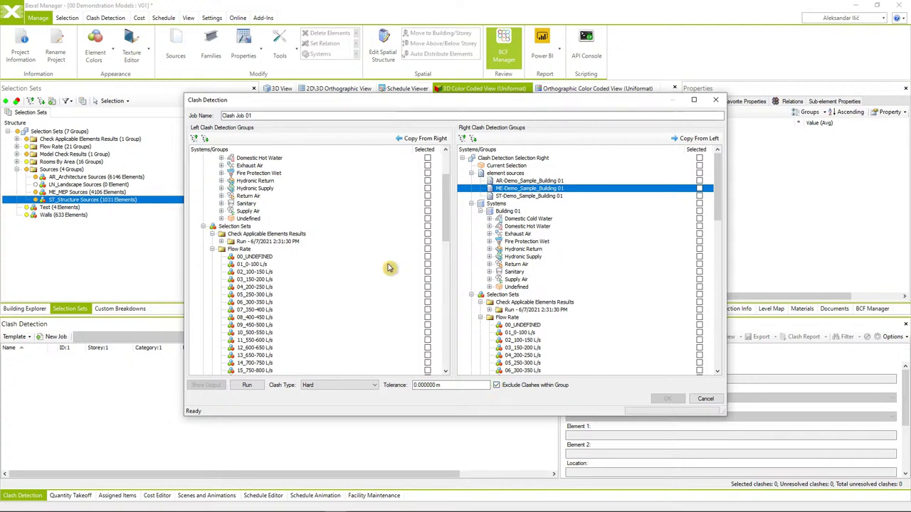
click(715, 100)
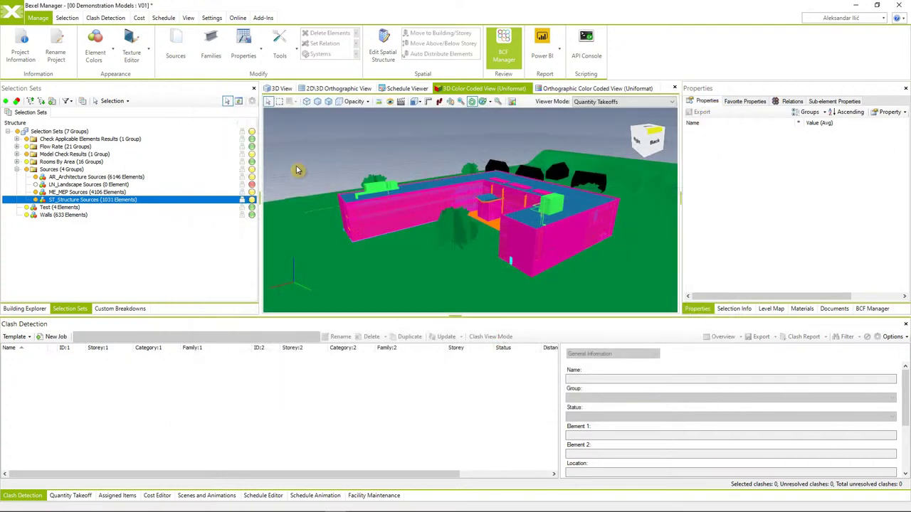
Step: Show the building in the standard 3D View and collapse the Sources group of selection sets
click(279, 88)
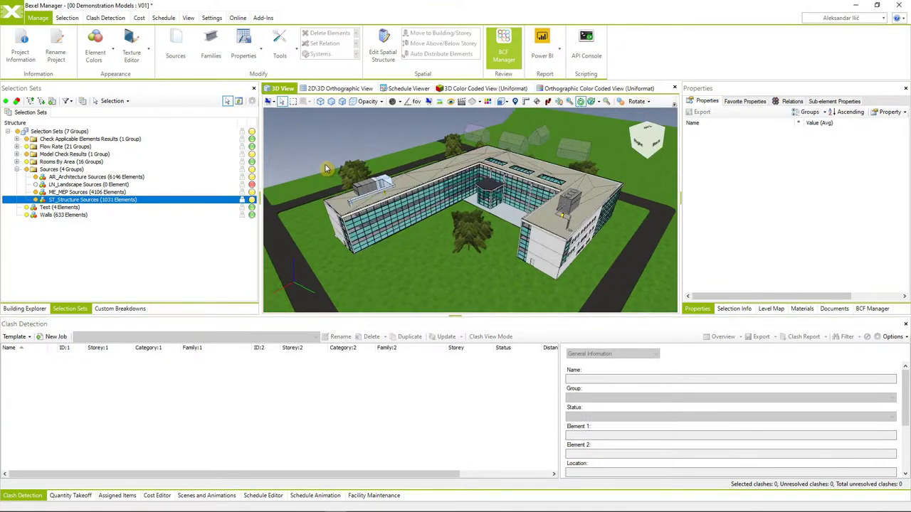
click(17, 170)
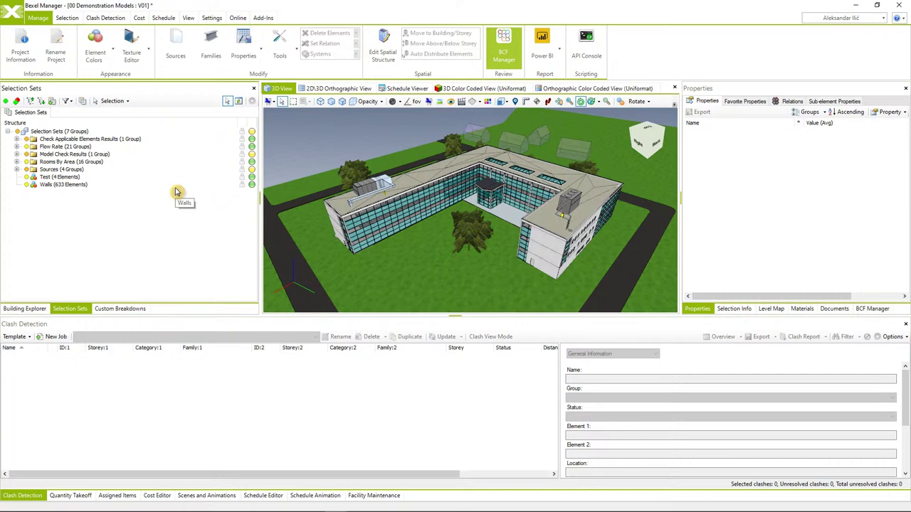
Step: Start importing selection sets from an Excel file and browse to the 01_Clash folder in 02_Advanced Clash Detection
click(263, 18)
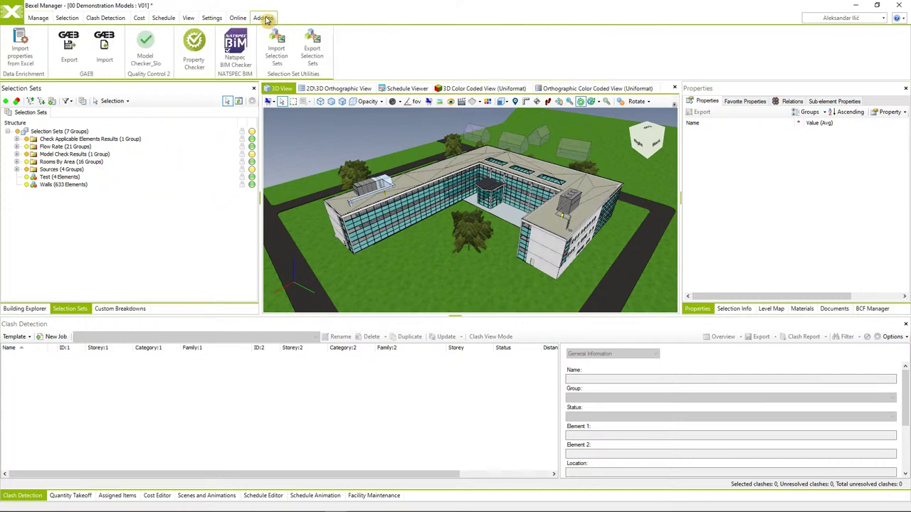
click(280, 56)
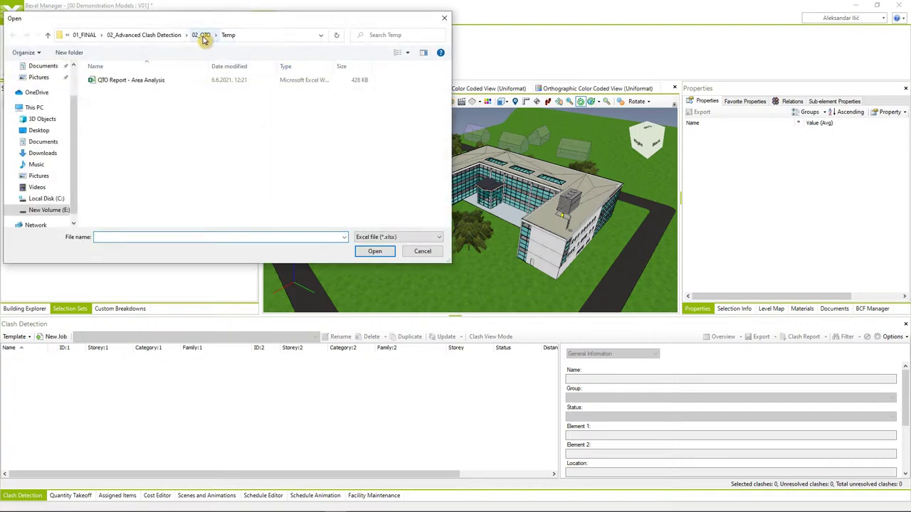
click(203, 36)
click(145, 35)
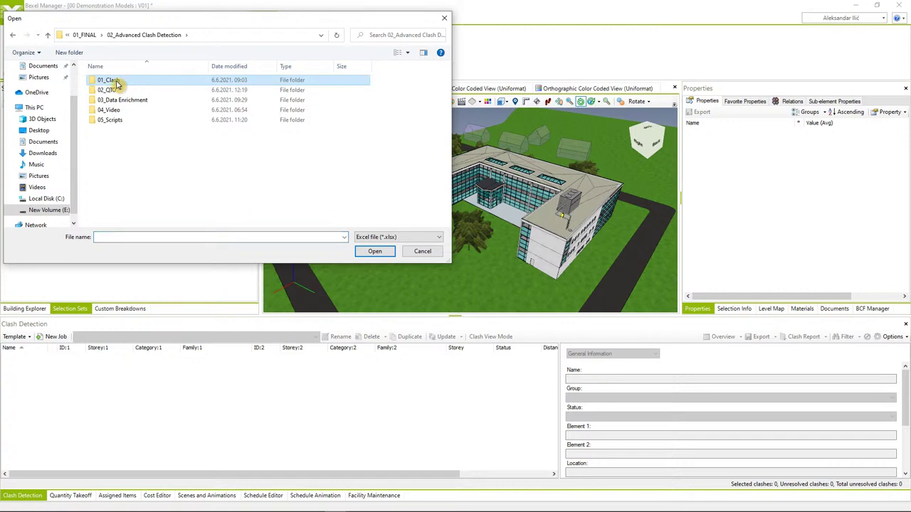
double_click(112, 81)
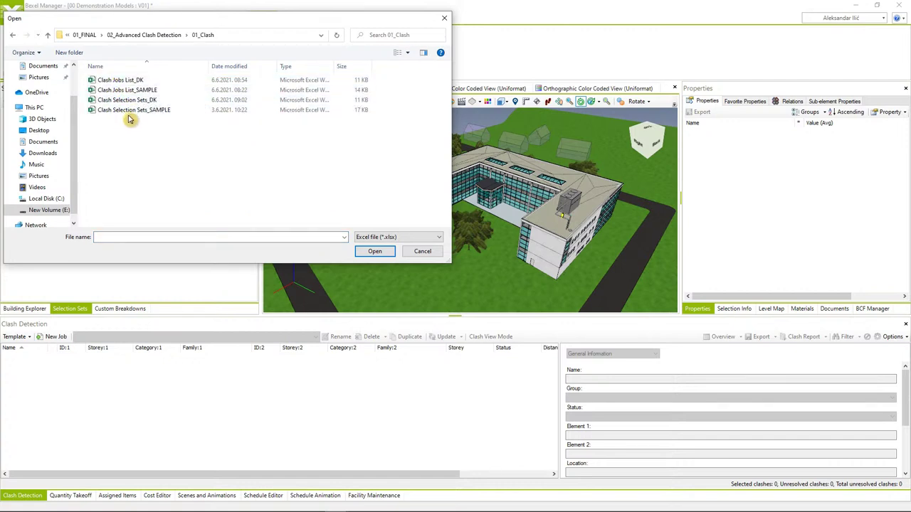
Step: Open the Clash Selection Sets_SAMPLE workbook in Excel straight from the import file chooser
click(132, 117)
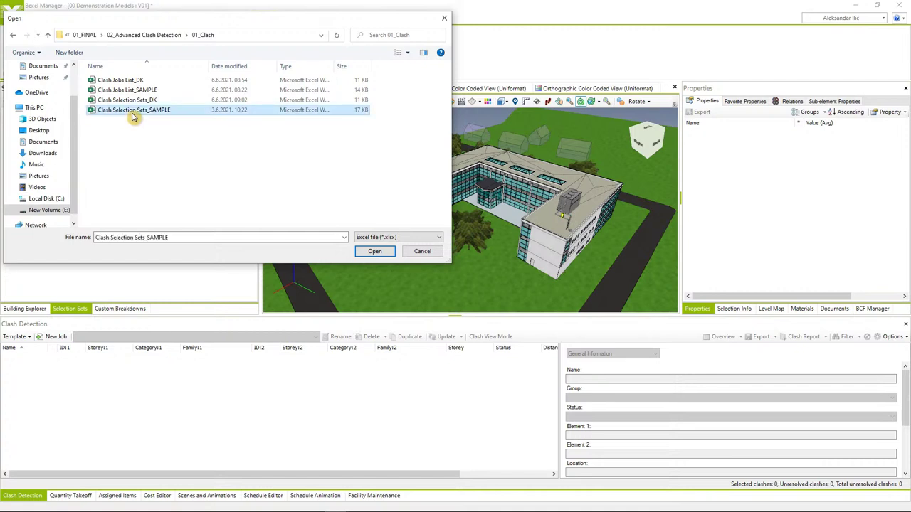
right_click(133, 116)
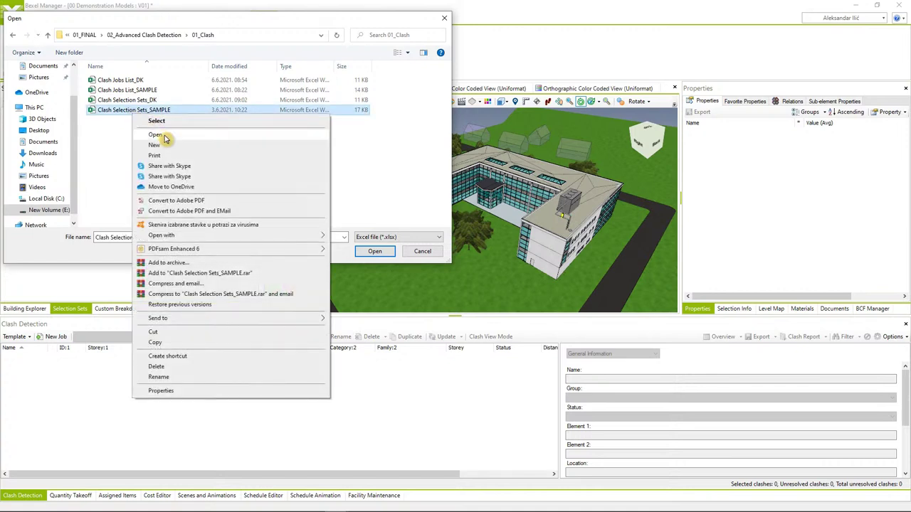
click(156, 135)
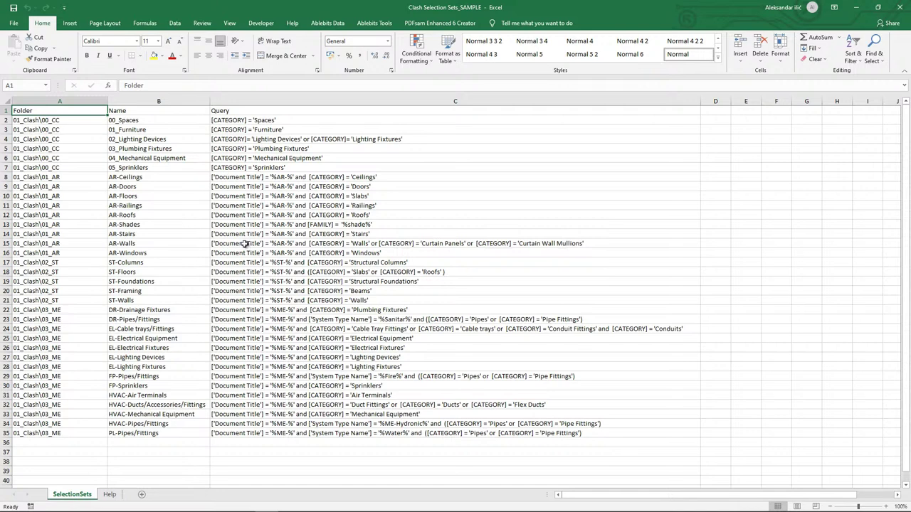
Step: Examine the folder paths and names of the 01_Clash\00_CC selection sets and the AR-Ceilings row
click(29, 120)
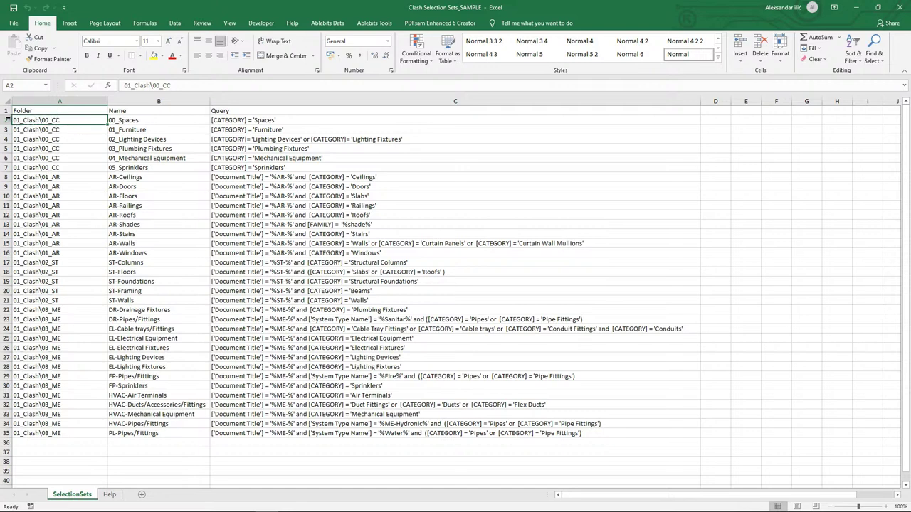
click(138, 122)
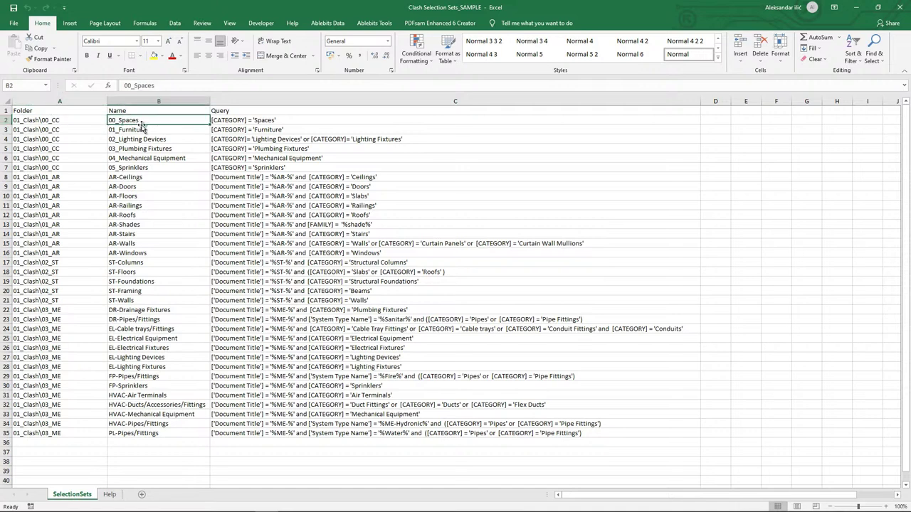
click(142, 129)
click(142, 139)
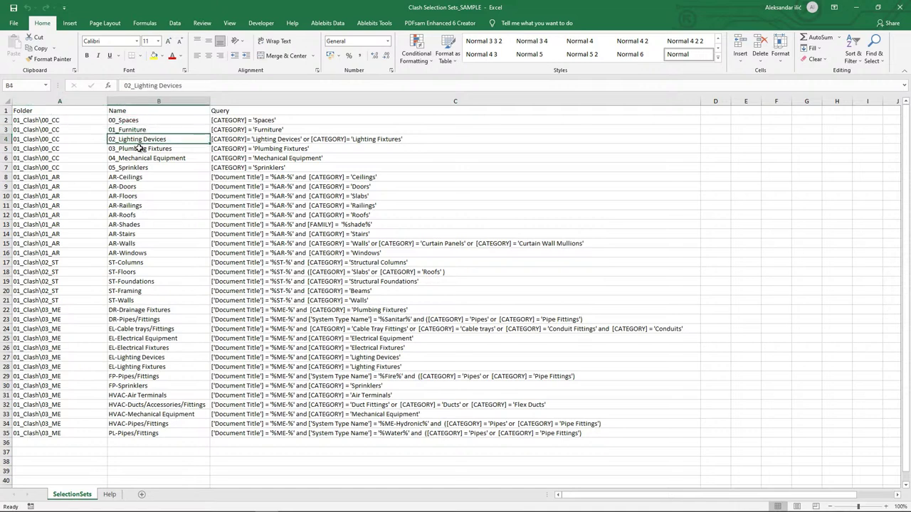
click(140, 149)
click(142, 160)
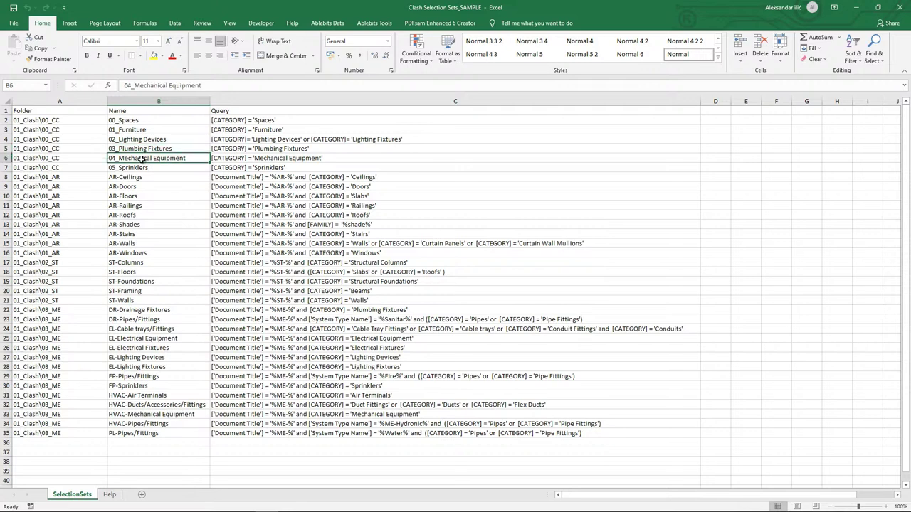
click(143, 168)
drag(143, 130, 147, 164)
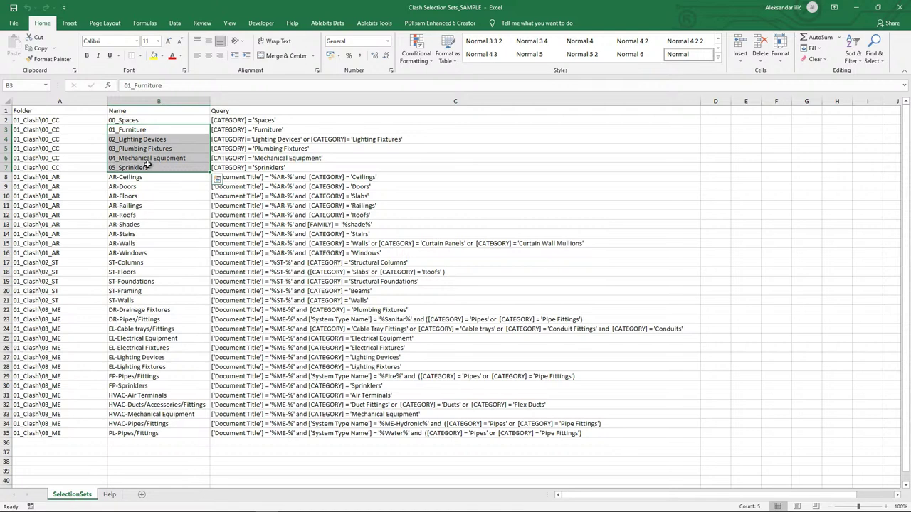
click(62, 181)
click(6, 177)
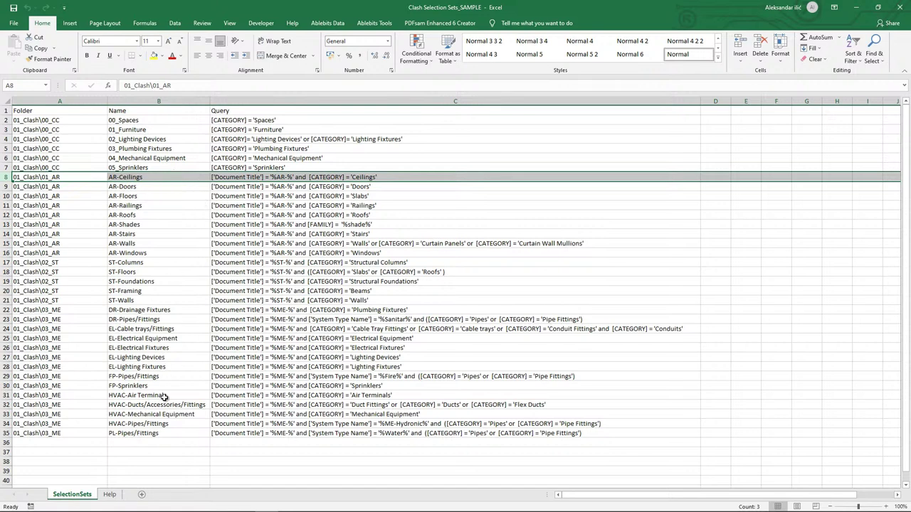
Step: Read the column rules and query examples on the Help sheet, and return to the SelectionSets sheet
click(121, 495)
scroll(317, 351, up, 4)
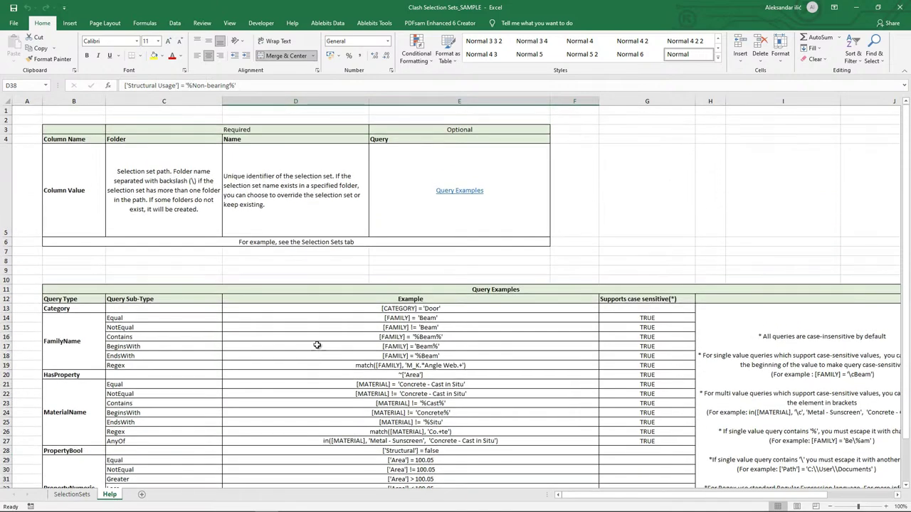
scroll(304, 258, down, 3)
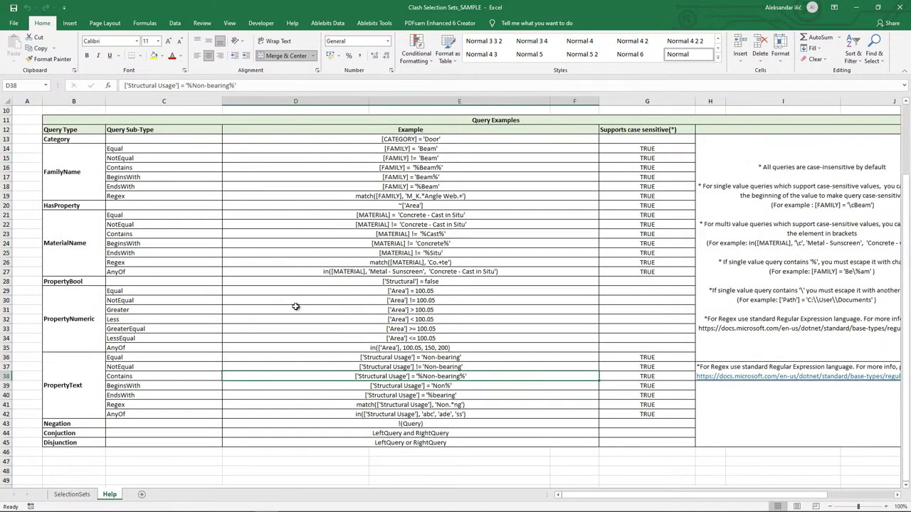
scroll(339, 304, up, 3)
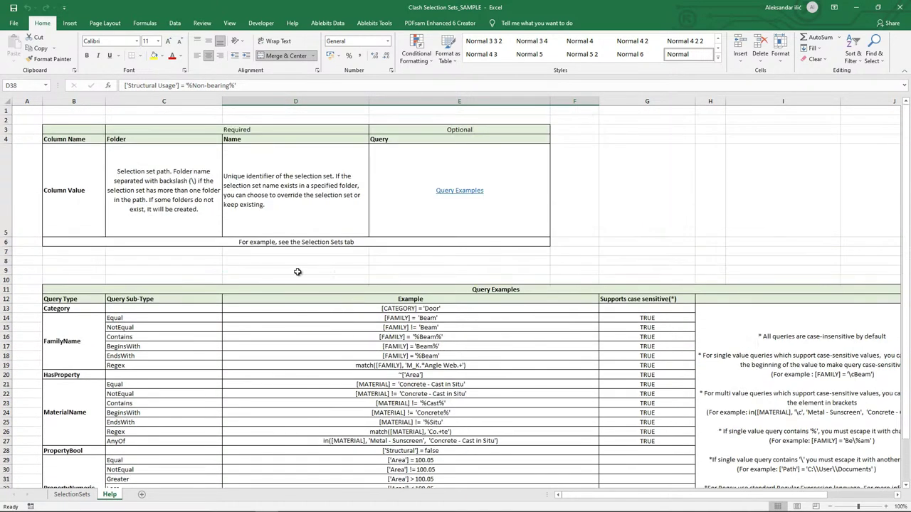
scroll(288, 273, down, 3)
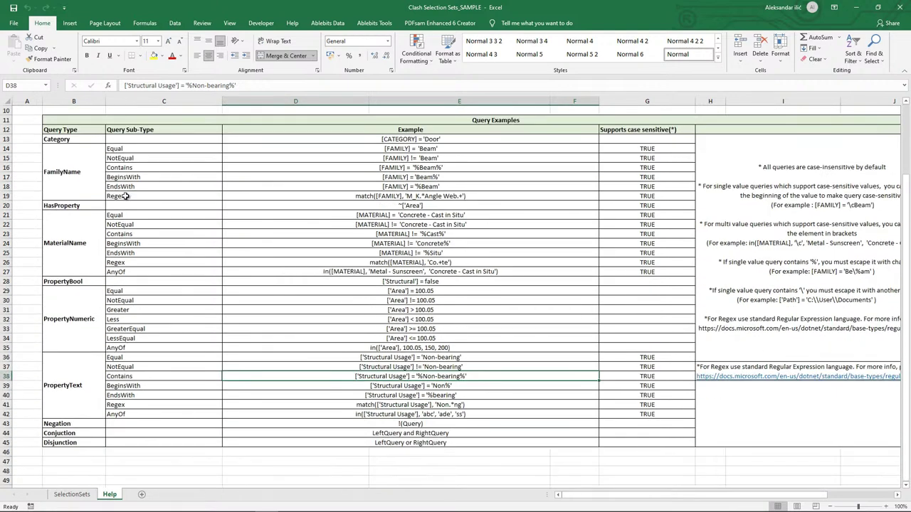
drag(411, 138, 403, 422)
key(ctrl+Home)
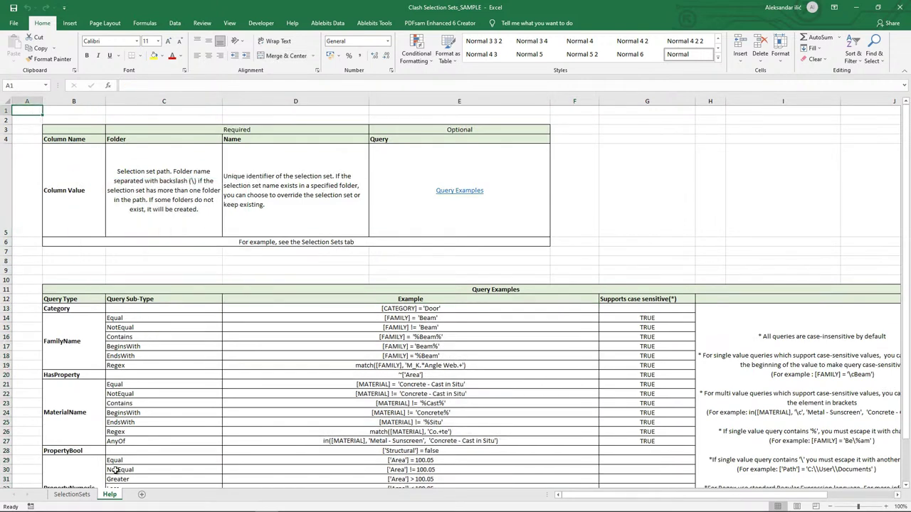
click(84, 495)
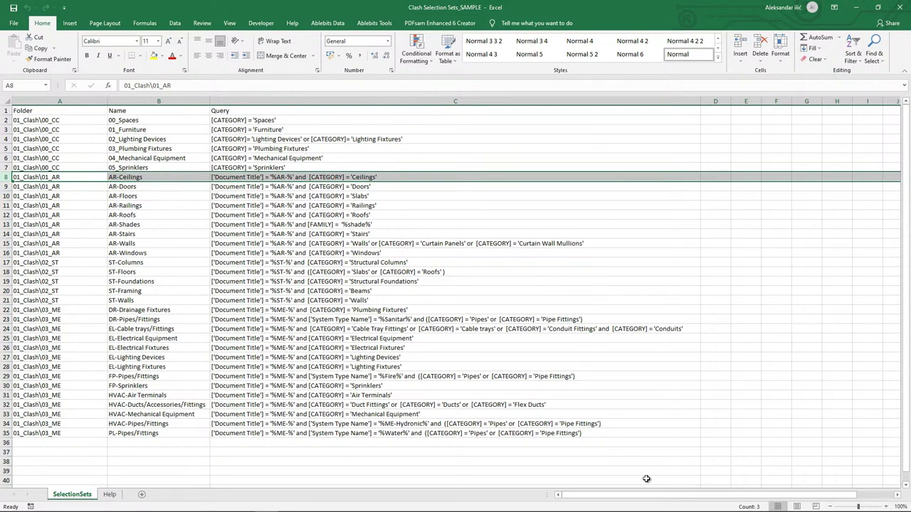
Step: Close the workbook and import the selection sets from the Clash Selection Sets_SAMPLE file into the project
click(900, 7)
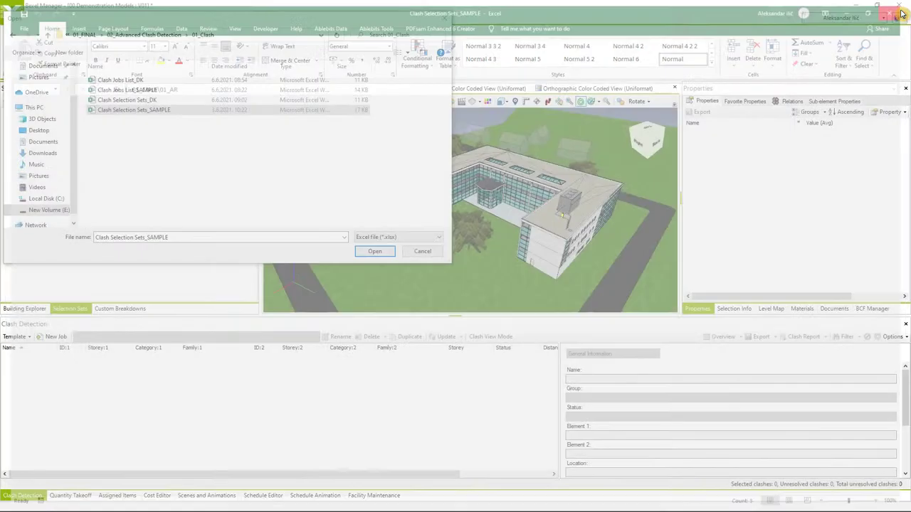
click(373, 252)
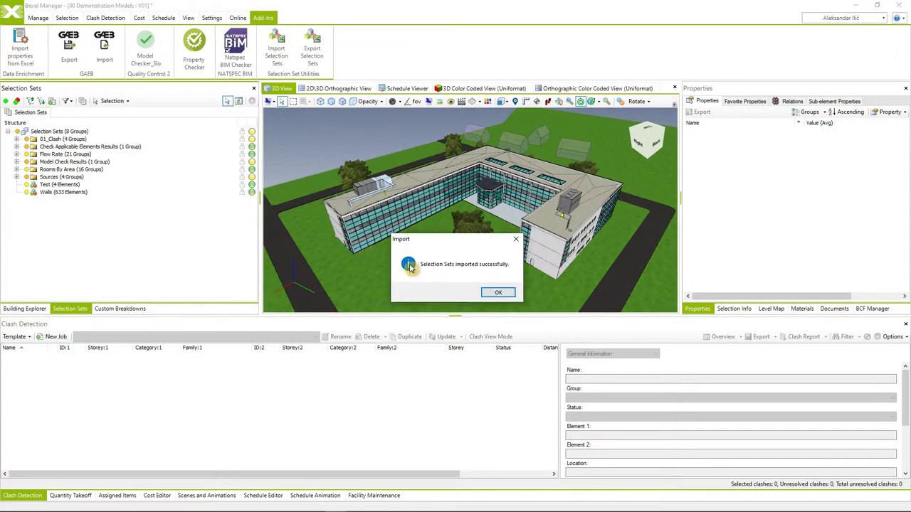
click(497, 293)
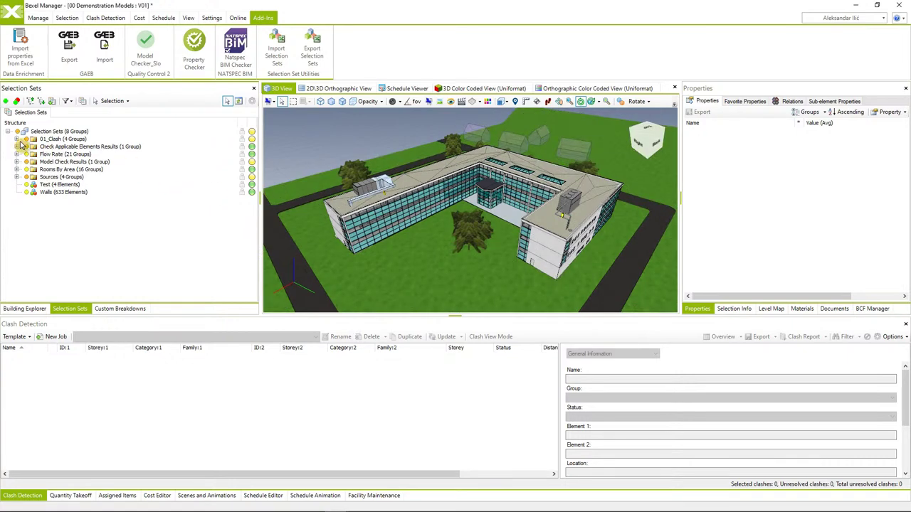
Step: Expand the 01_Clash folder, hide all selection sets, and preview the 01_AR, 02_ST and 03_ME groups one at a time in the 3D view
click(17, 140)
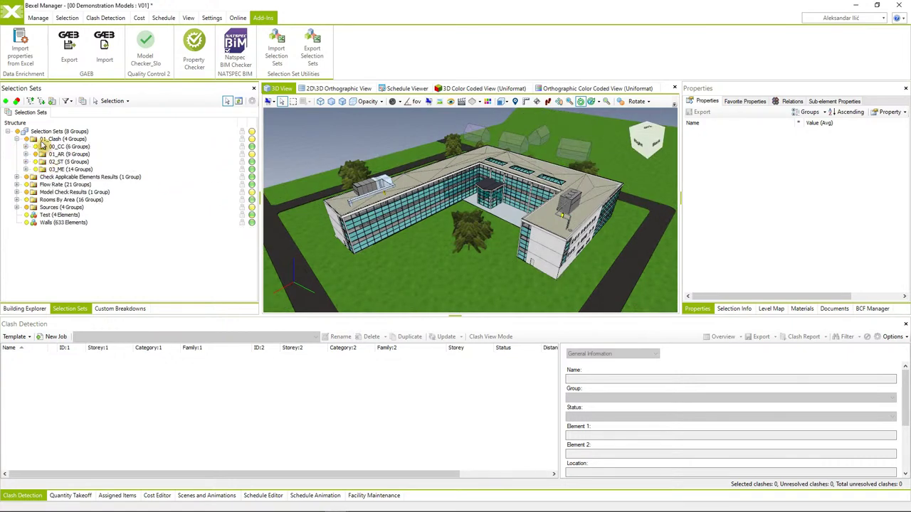
click(17, 131)
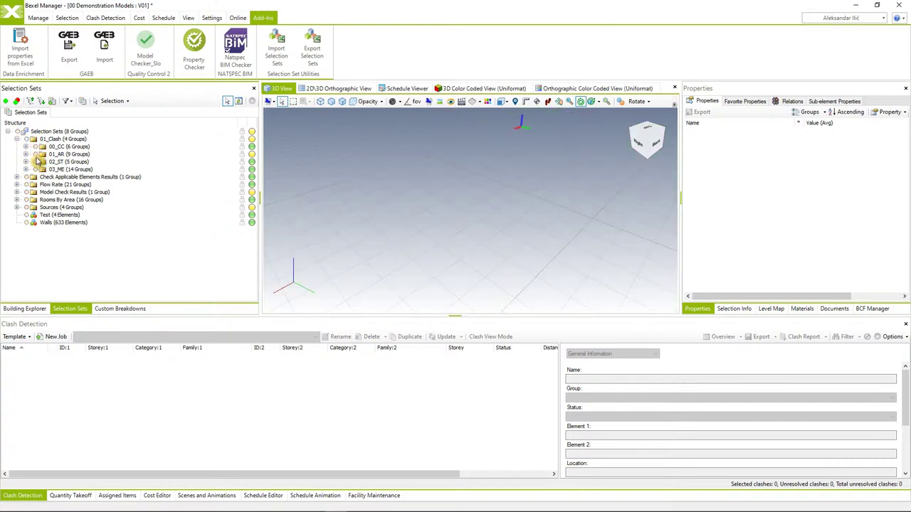
click(34, 154)
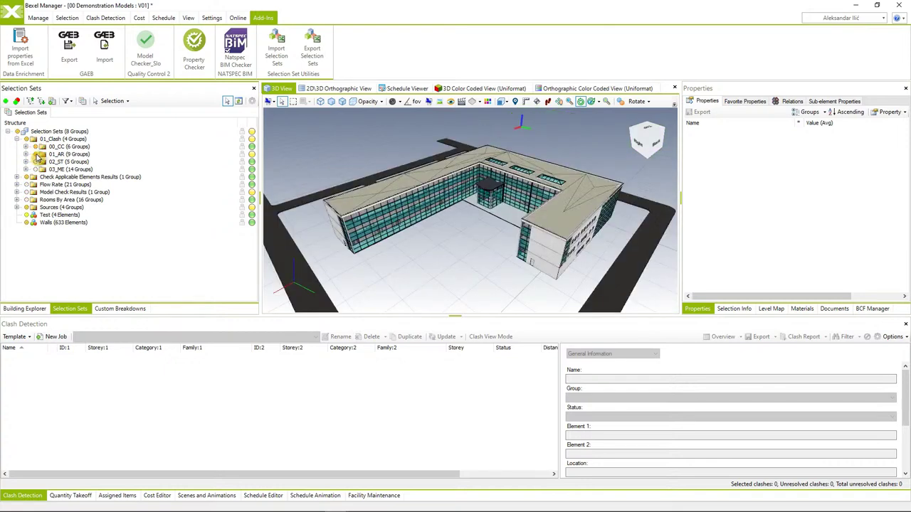
click(34, 154)
click(34, 161)
click(35, 162)
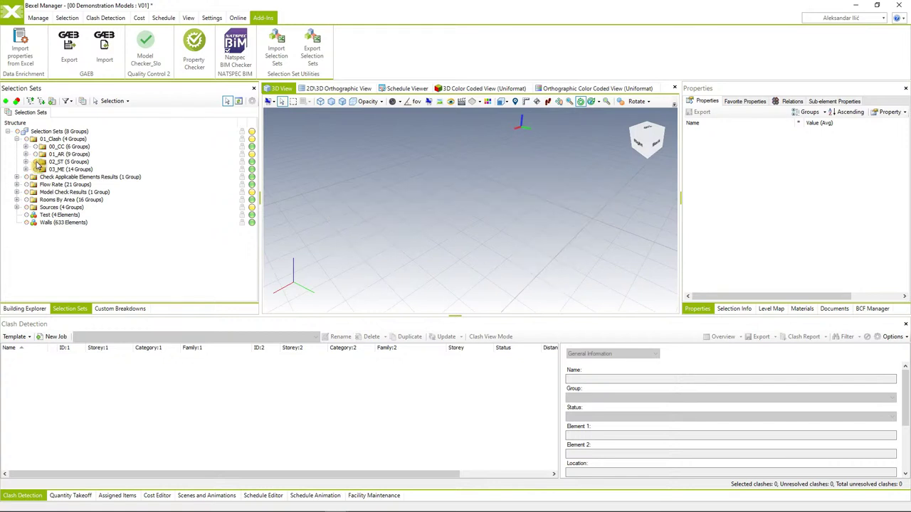
click(34, 169)
click(34, 170)
Step: Preview the elements of the 00_CC group and its 00_Spaces set in the 3D view, and collapse the group
click(25, 146)
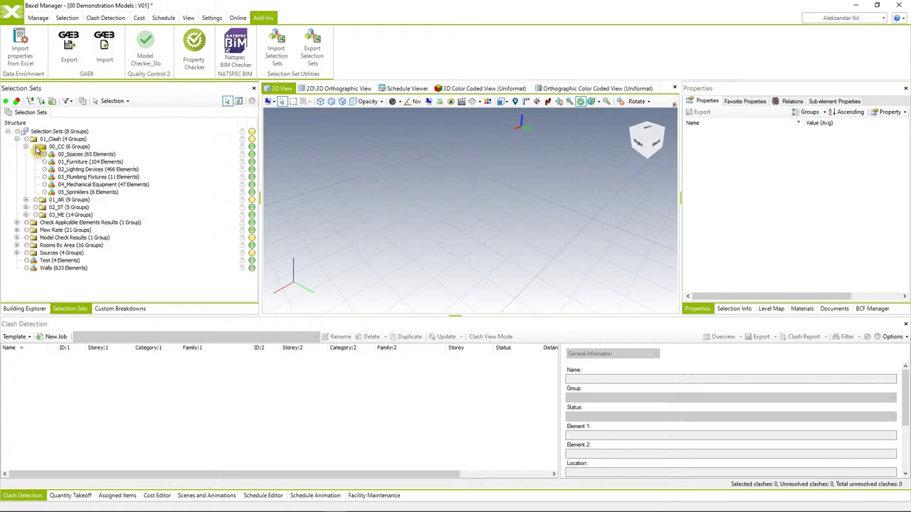
click(35, 147)
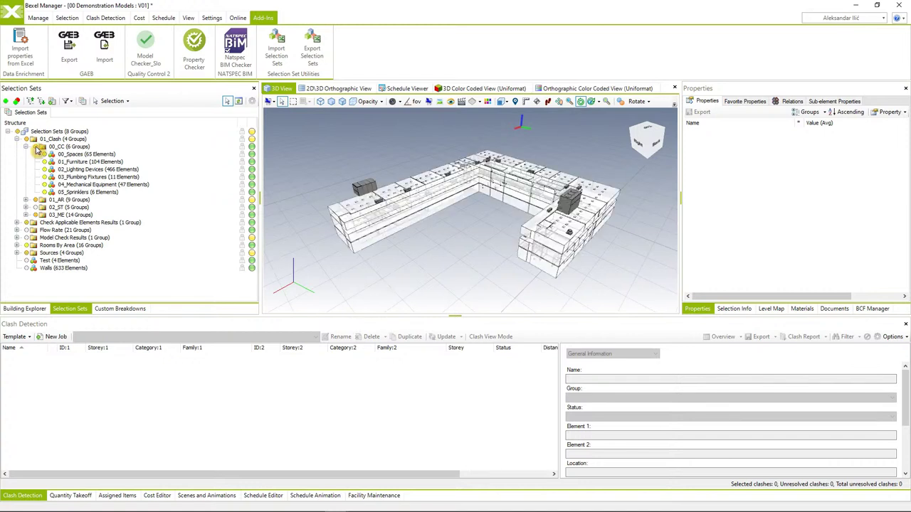
click(45, 154)
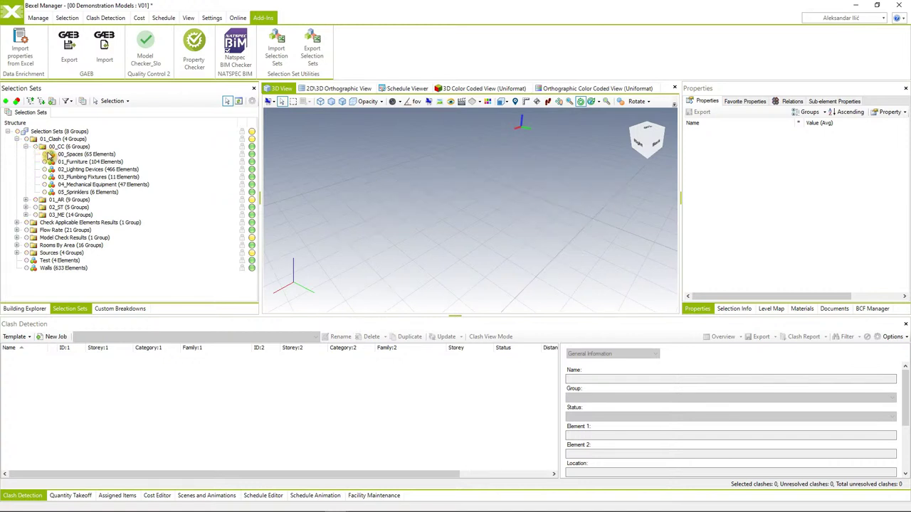
click(62, 154)
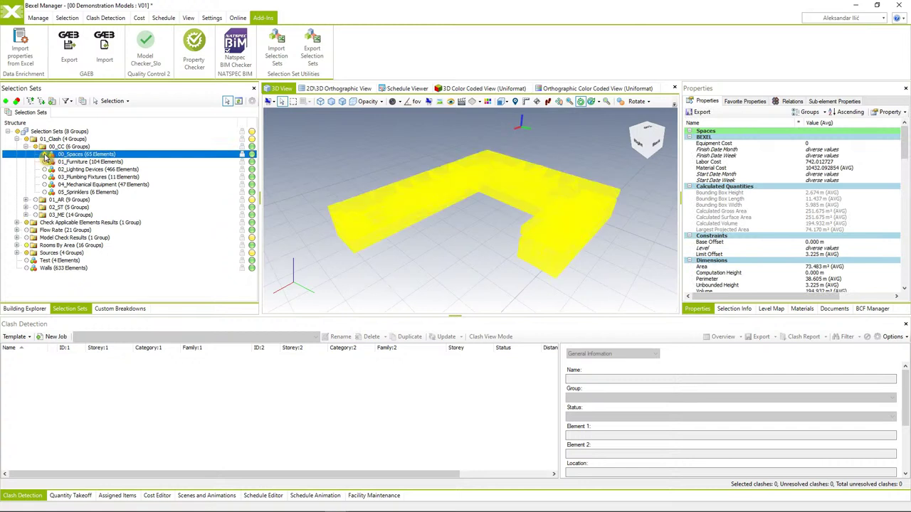
click(45, 155)
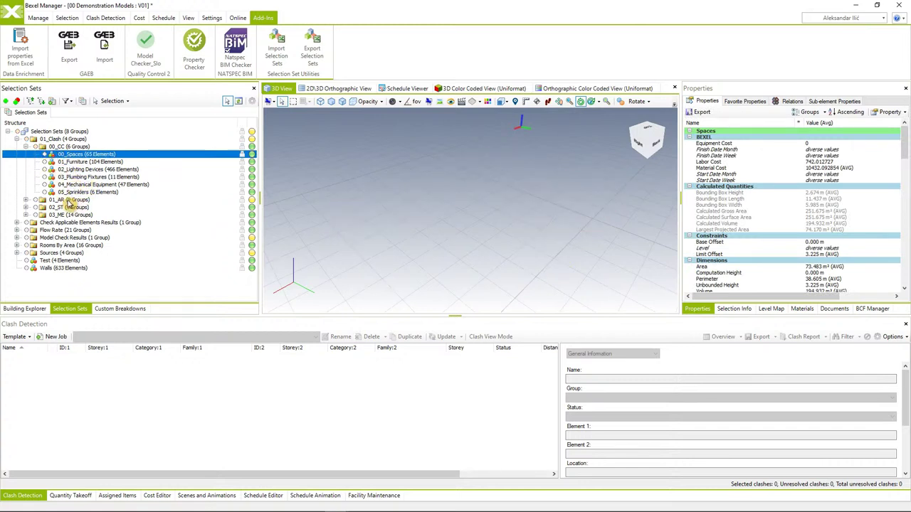
click(25, 146)
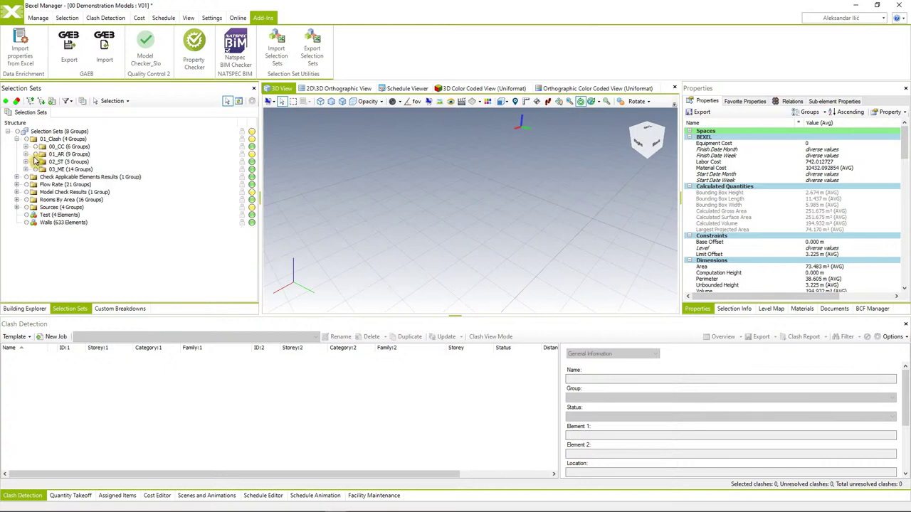
Step: Check the sets inside 01_AR and 02_ST, and restore the visibility of all selection sets
click(27, 154)
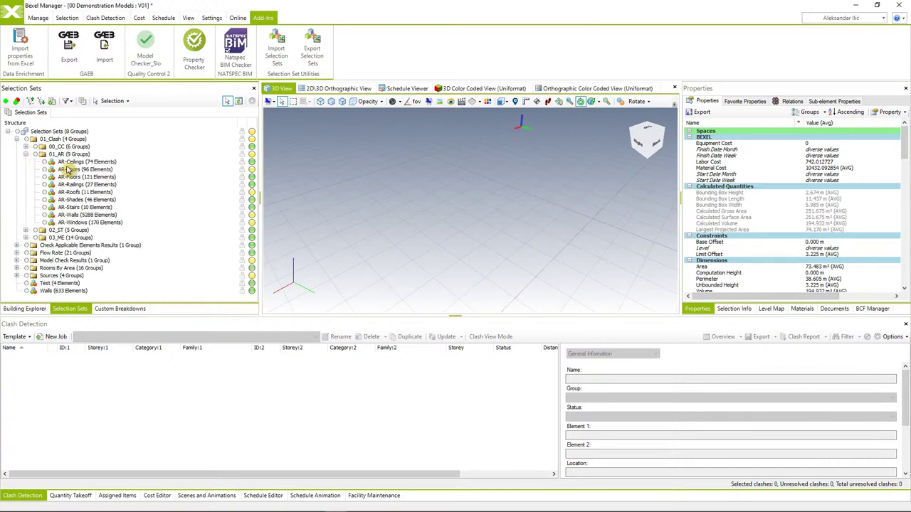
click(26, 230)
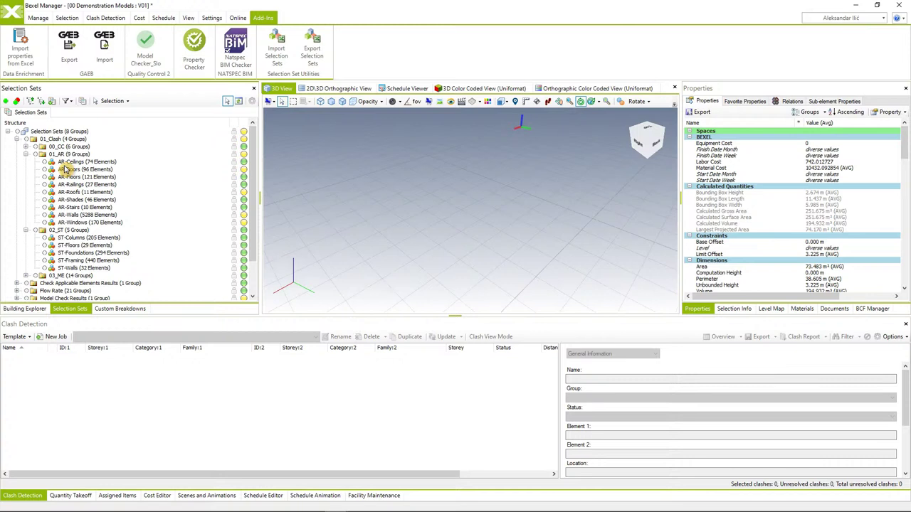
click(27, 155)
click(27, 140)
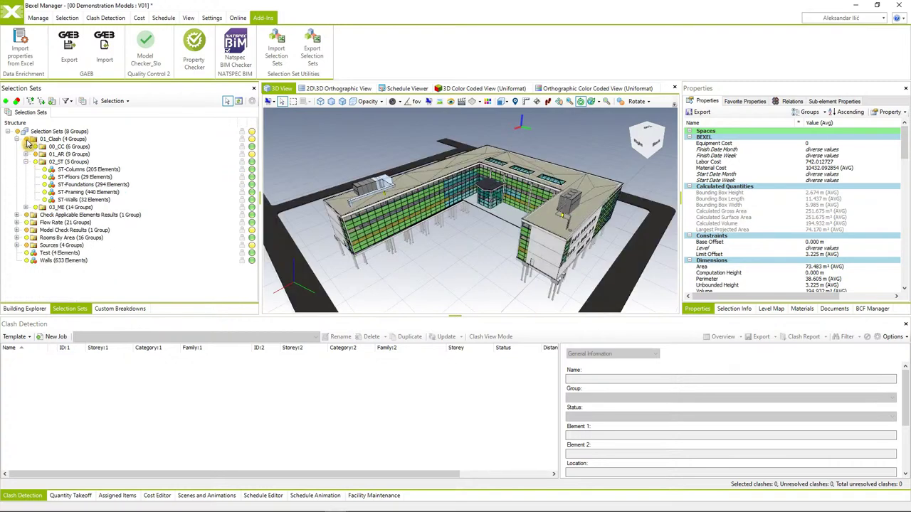
click(18, 131)
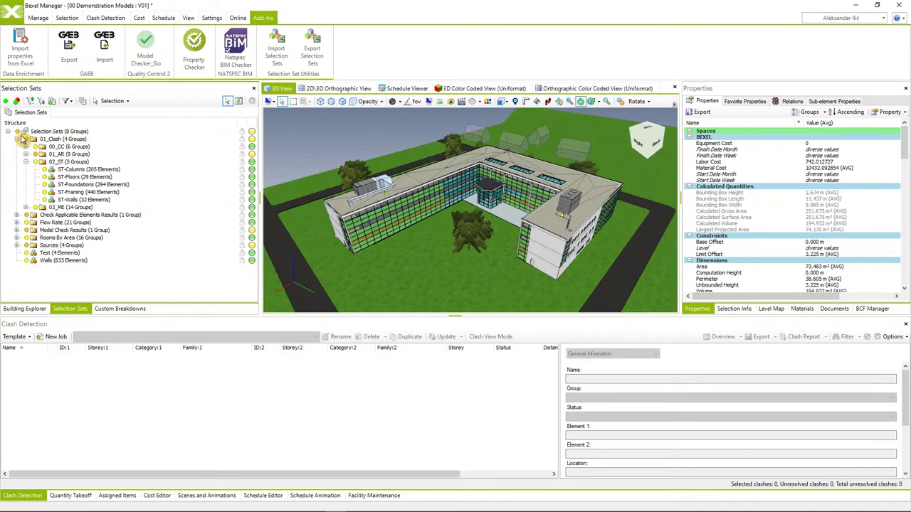
Step: Open a new clash detection job, check the 01_Clash\00_CC sets among the left groups, and close it without running
click(41, 500)
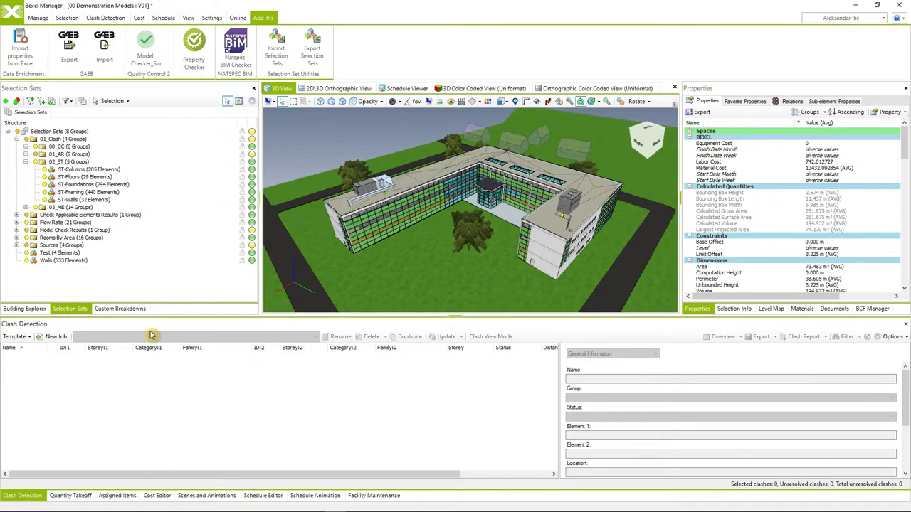
click(57, 339)
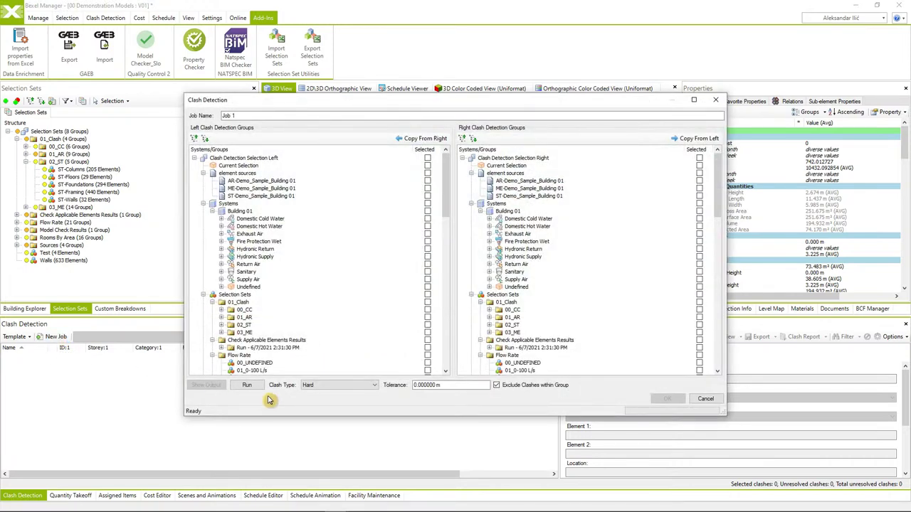
scroll(285, 256, down, 1)
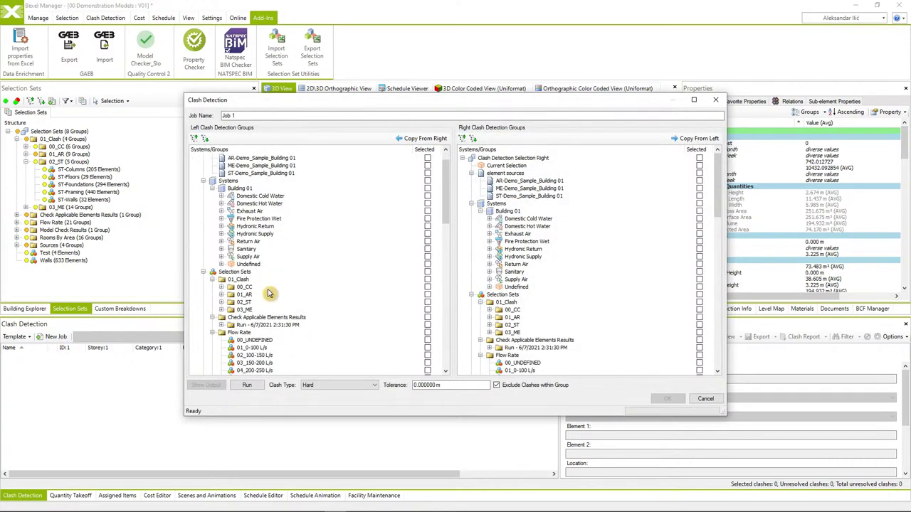
click(221, 287)
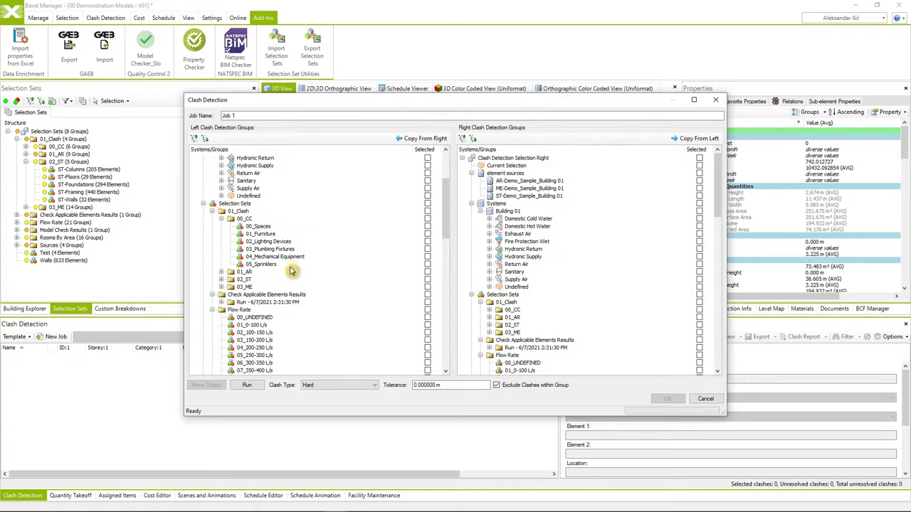
click(716, 100)
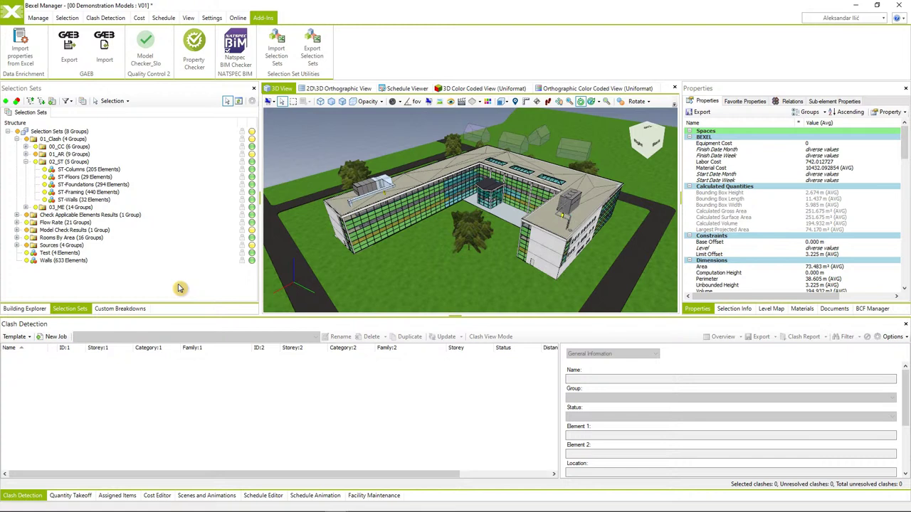
Step: Start importing a clash job template from Excel and open the Clash Jobs List_SAMPLE workbook in Excel from the file chooser
click(30, 338)
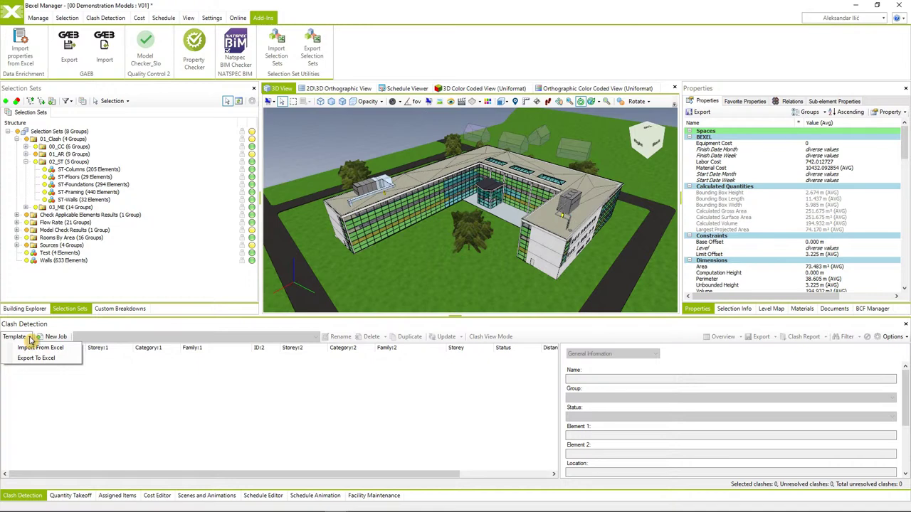
click(40, 348)
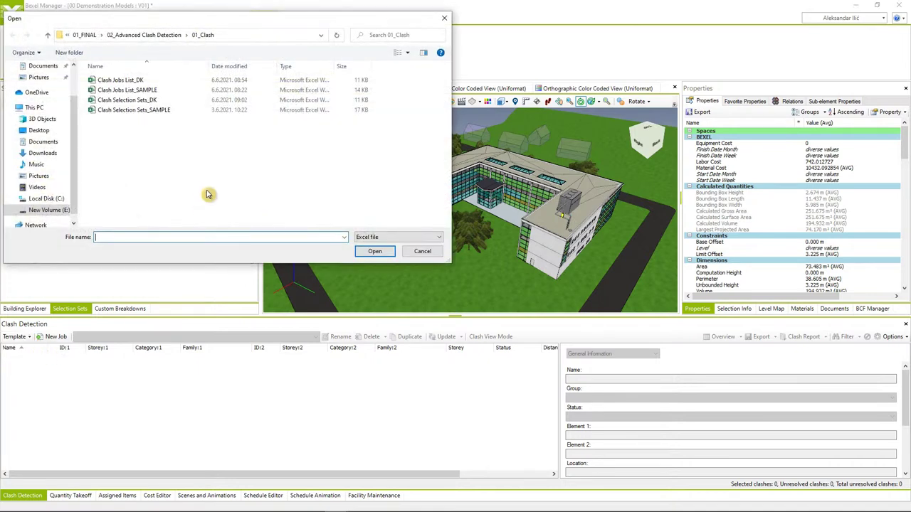
click(123, 94)
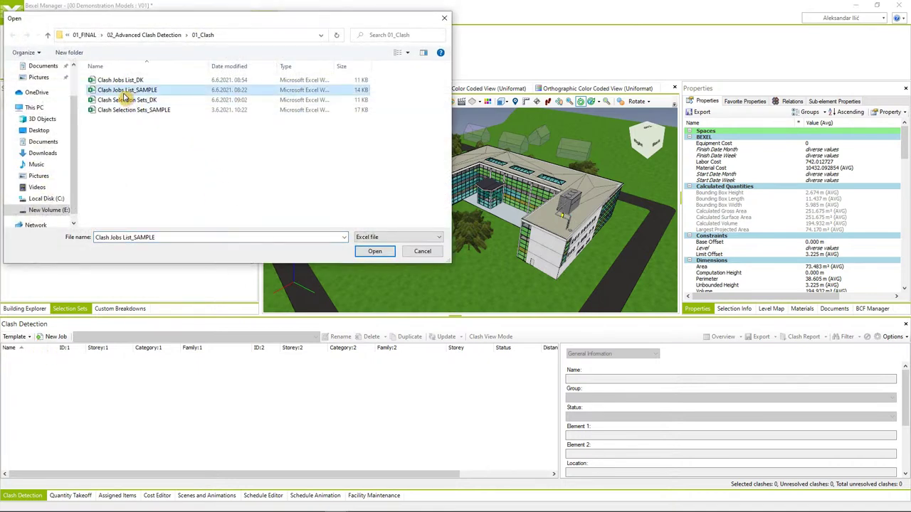
right_click(123, 94)
click(146, 119)
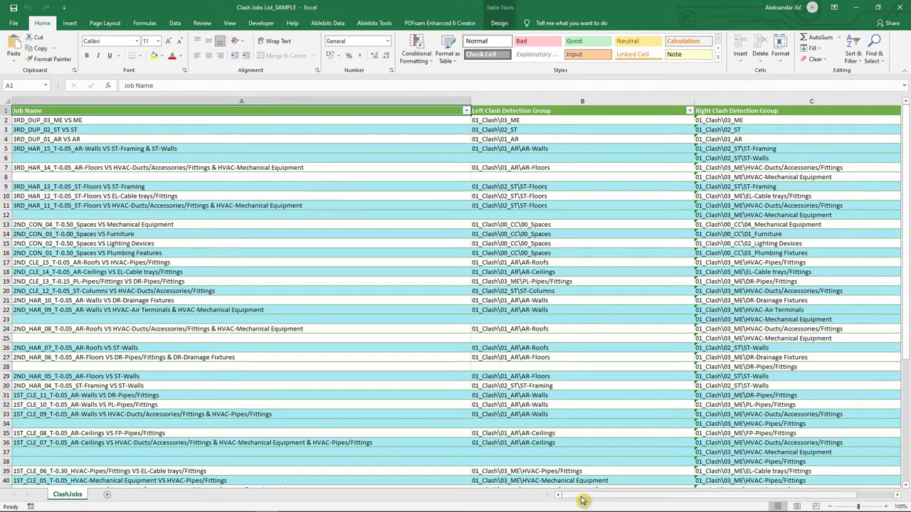
Step: Examine the clash type and tolerance columns, and view the available clash types for the first job without changing it
drag(584, 496, 601, 501)
click(510, 120)
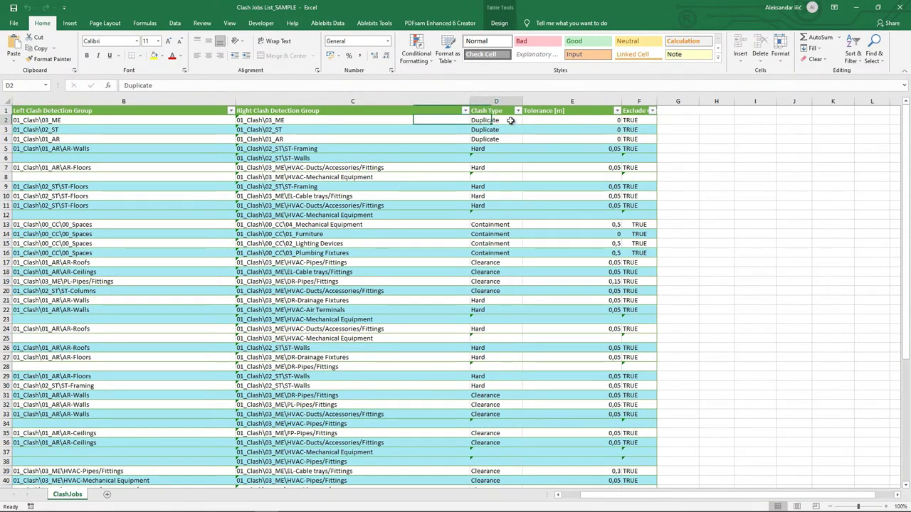
click(527, 120)
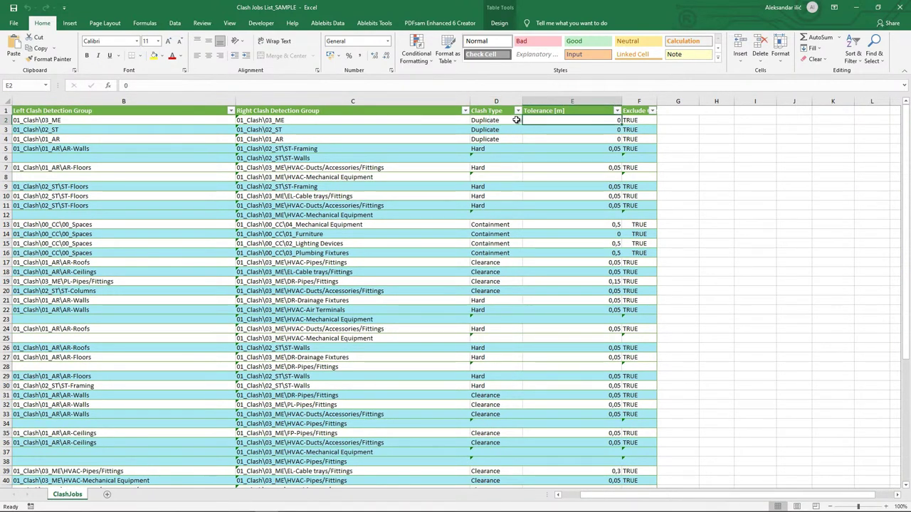
click(516, 121)
click(526, 121)
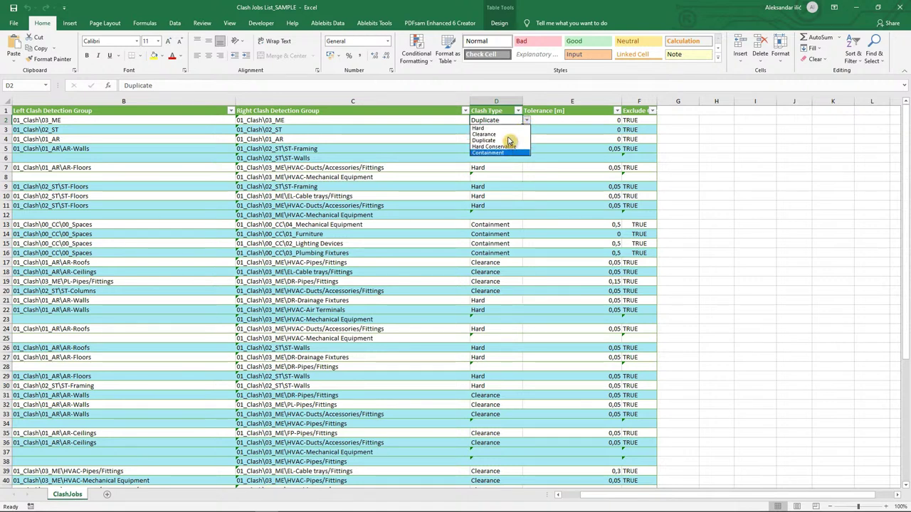
key(Escape)
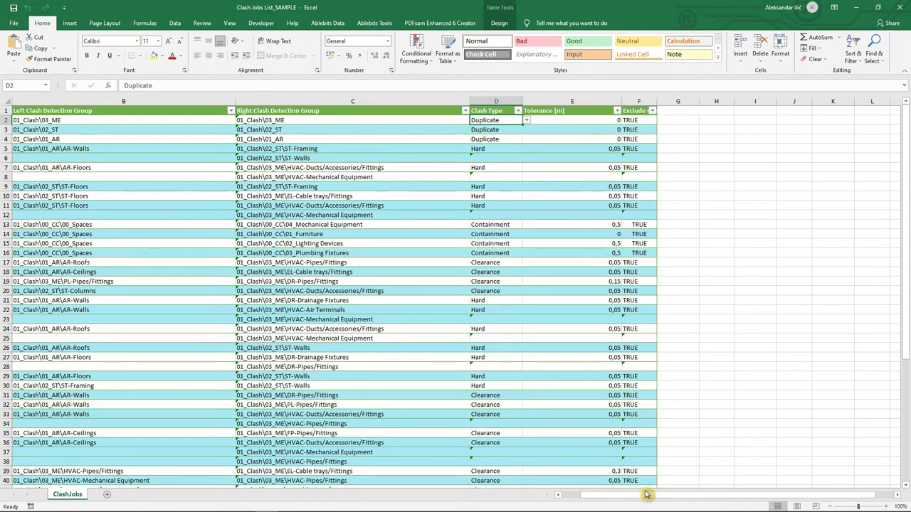
Step: Review the Job Name column and the left and right clash detection groups throughout the ClashJobs sheet
drag(646, 494, 619, 498)
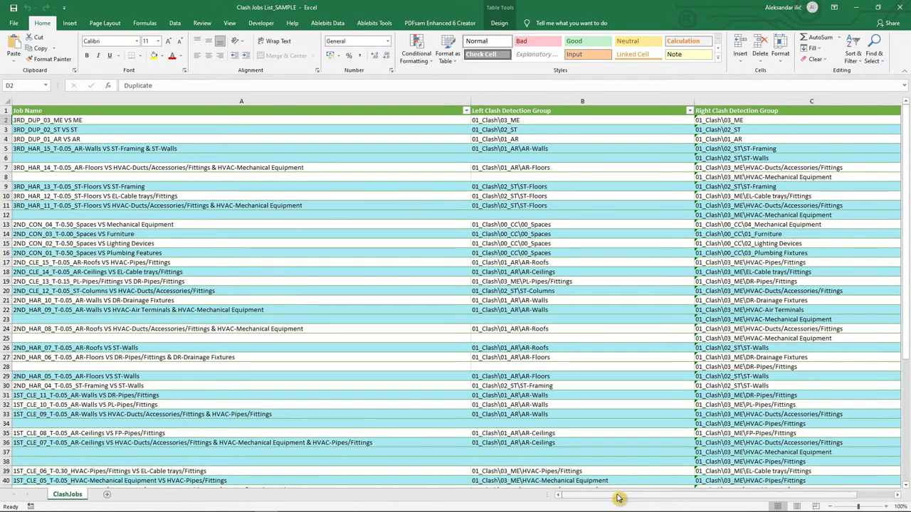
click(215, 100)
click(203, 205)
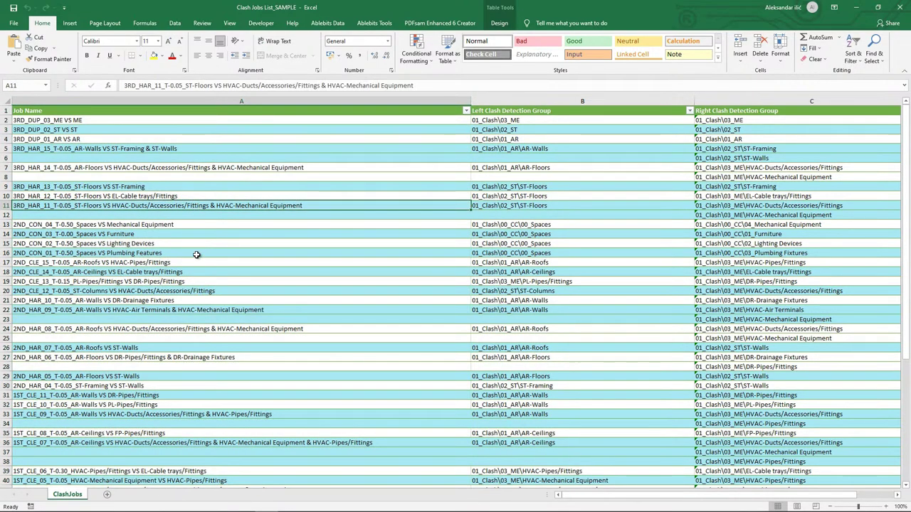
scroll(197, 255, down, 8)
scroll(197, 259, up, 5)
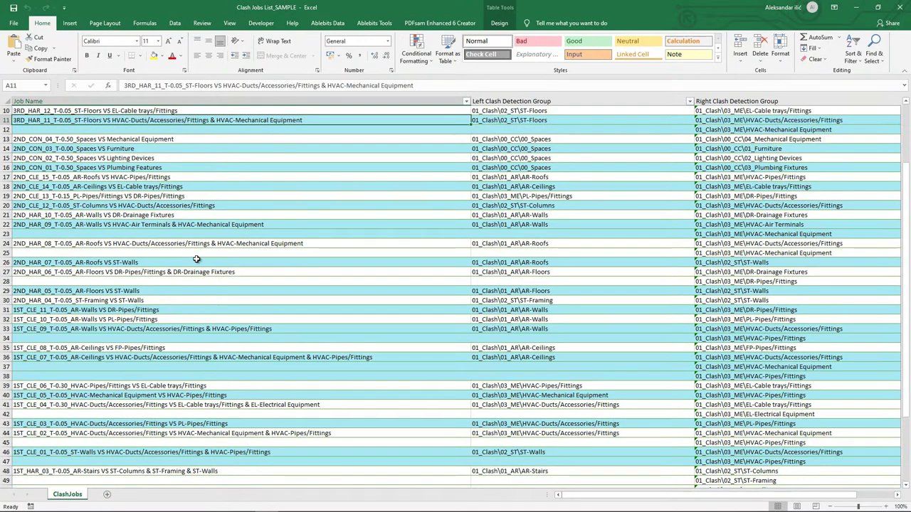
scroll(197, 259, up, 1)
scroll(196, 259, down, 6)
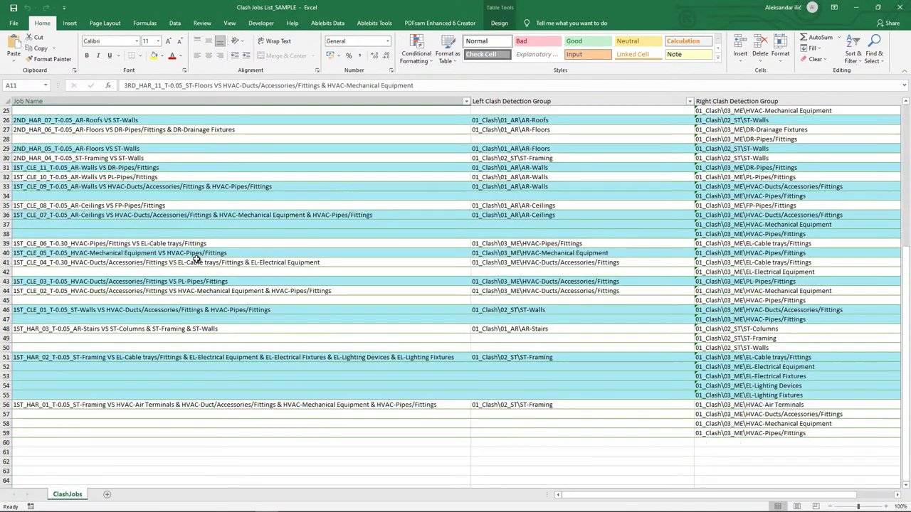
scroll(197, 259, up, 7)
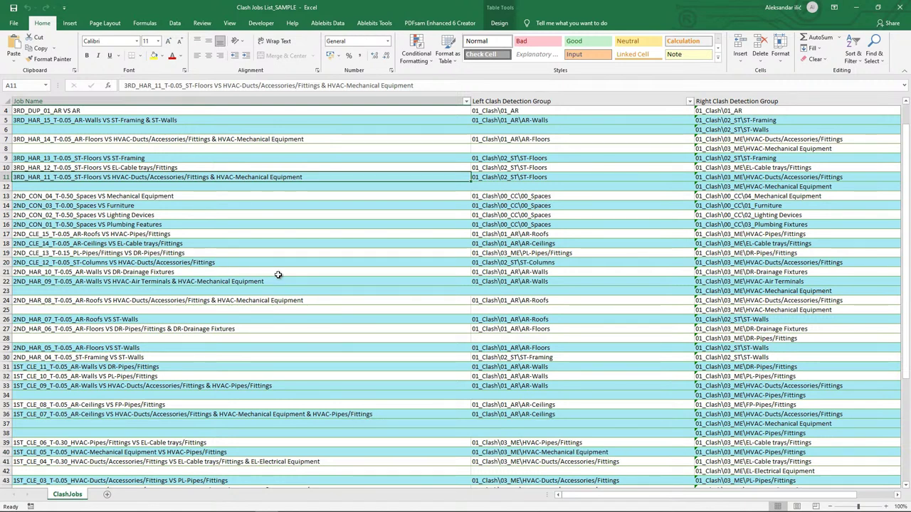
Step: Check the clash type, tolerance and exclude columns and the job names down to the end of the ClashJobs sheet
scroll(363, 288, up, 1)
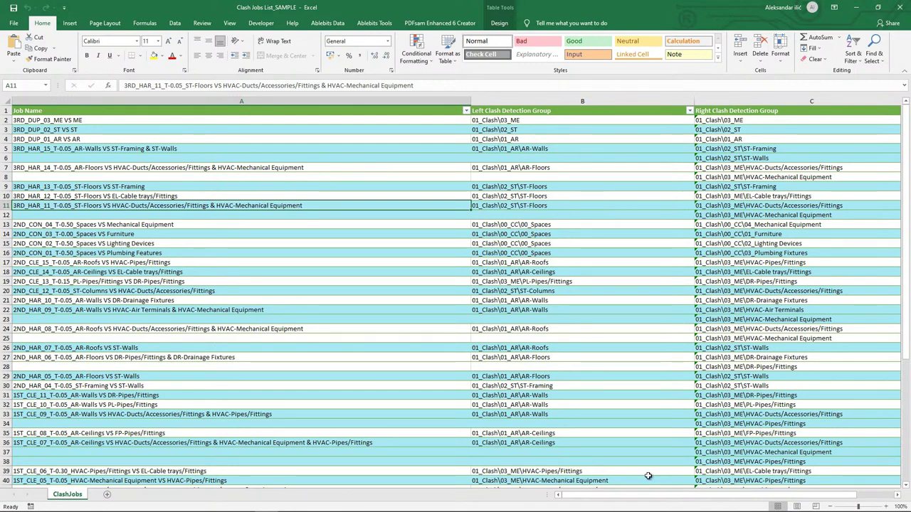
drag(647, 496, 670, 500)
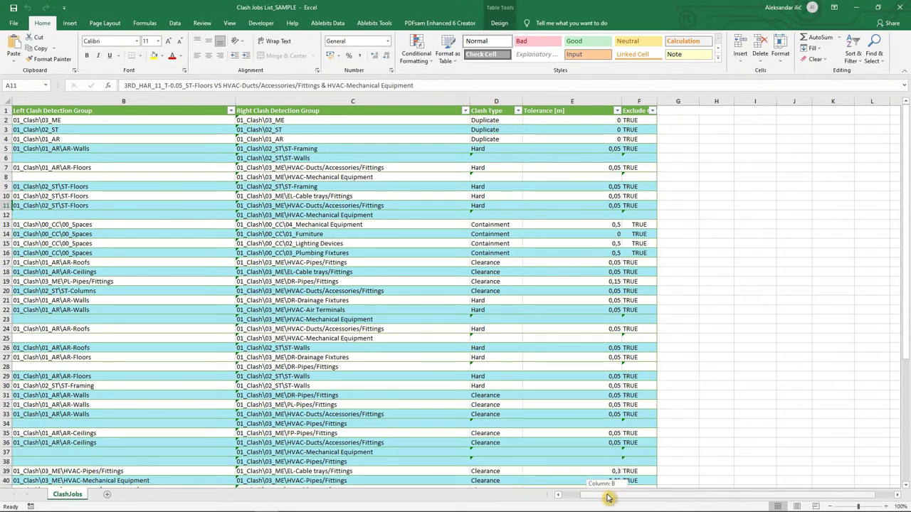
drag(608, 496, 576, 497)
scroll(309, 262, down, 11)
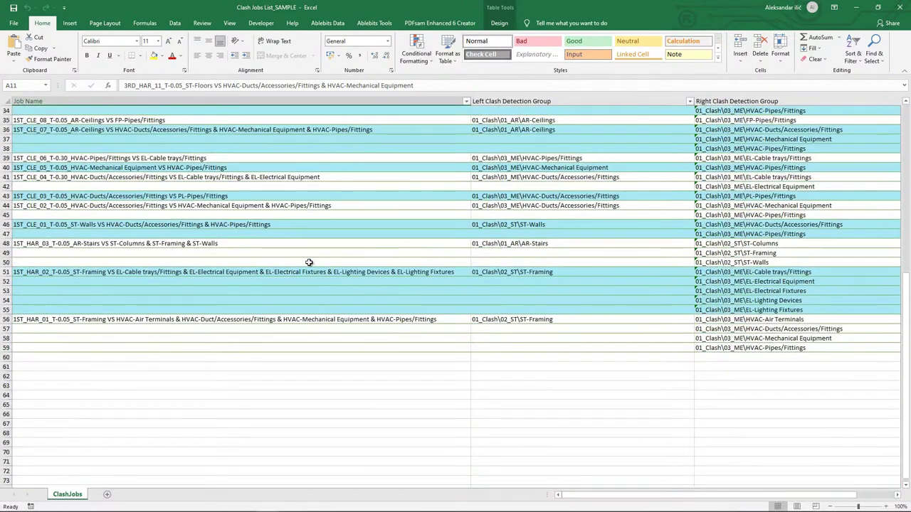
scroll(309, 262, up, 5)
scroll(309, 262, up, 6)
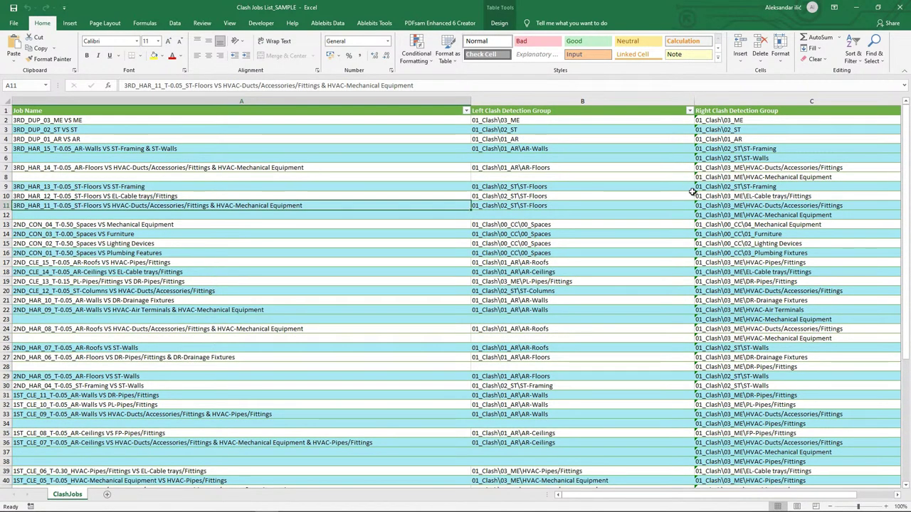
Step: Save and close the Clash Jobs List_SAMPLE workbook, and import its clash jobs into the project
click(898, 7)
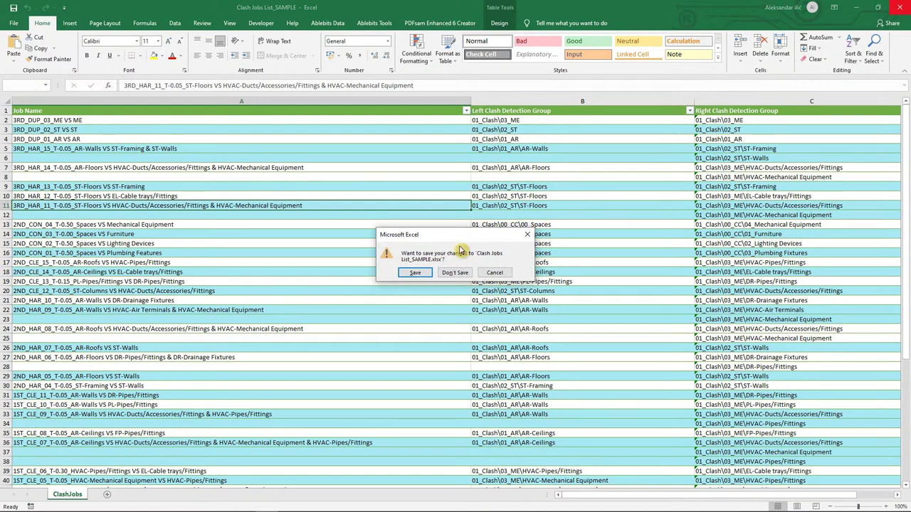
click(415, 273)
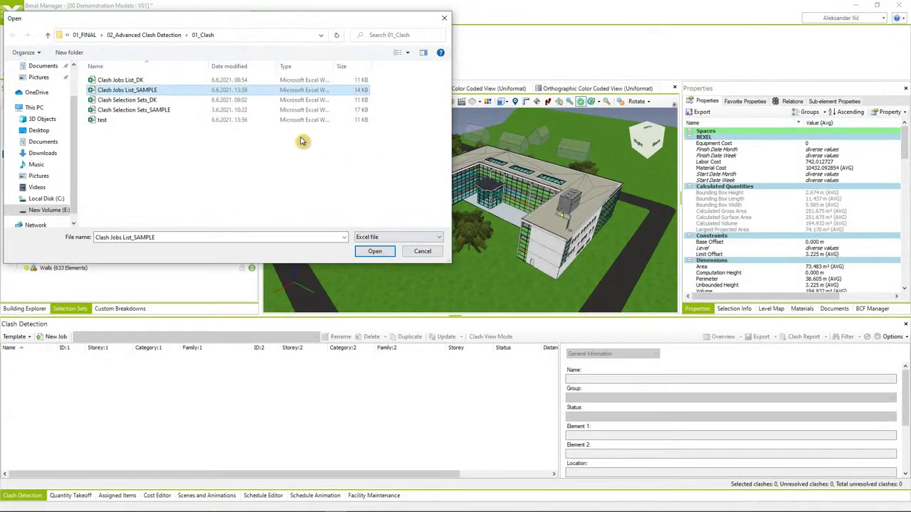
click(376, 251)
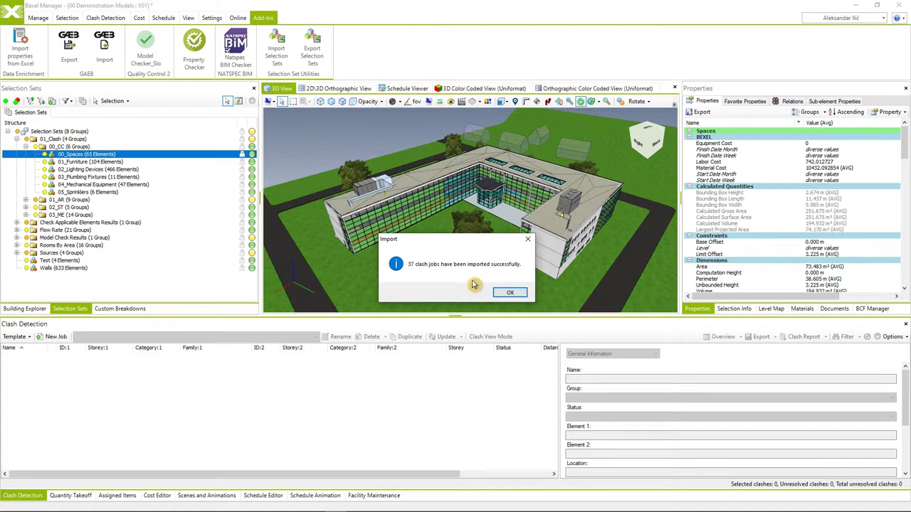
click(499, 293)
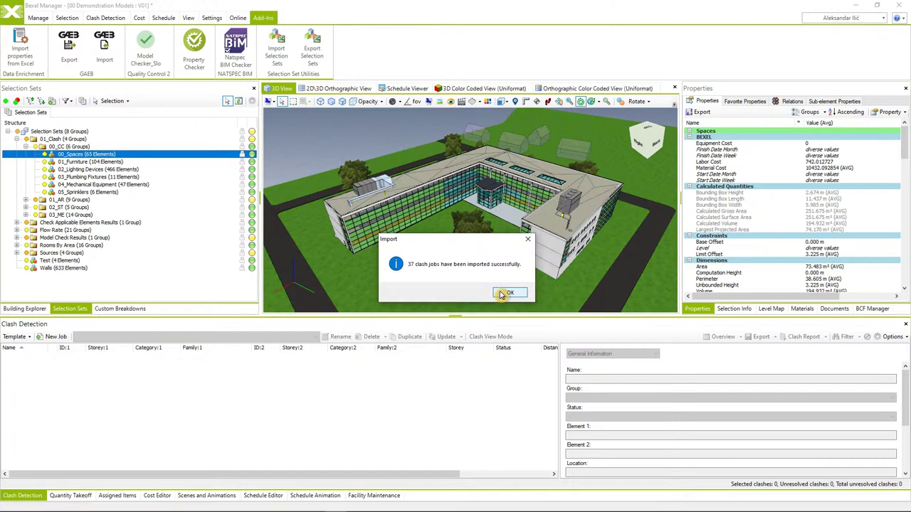
click(501, 293)
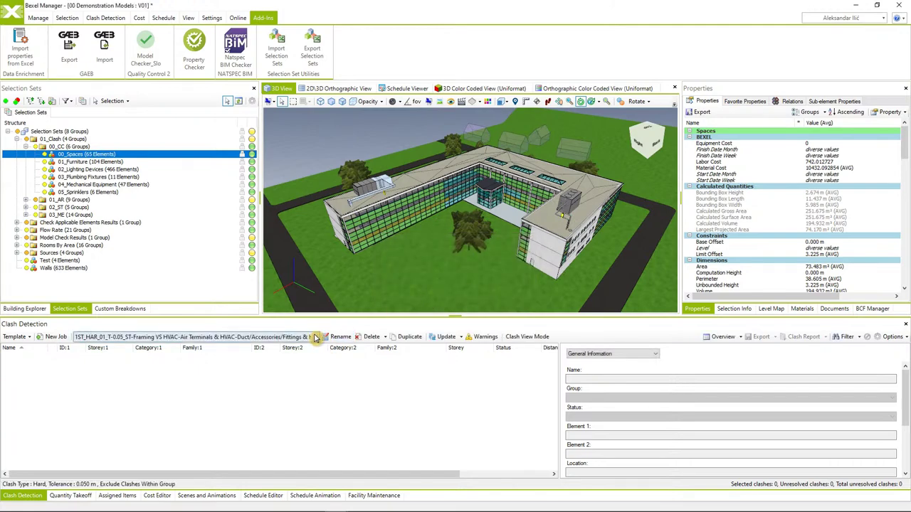
Step: Browse the imported clash jobs and choose 1ST_CLE_05_T-0.05_HVAC-Mechanical Equipment VS HVAC-Pipes/Fittings
click(314, 337)
scroll(276, 292, down, 5)
scroll(214, 227, up, 5)
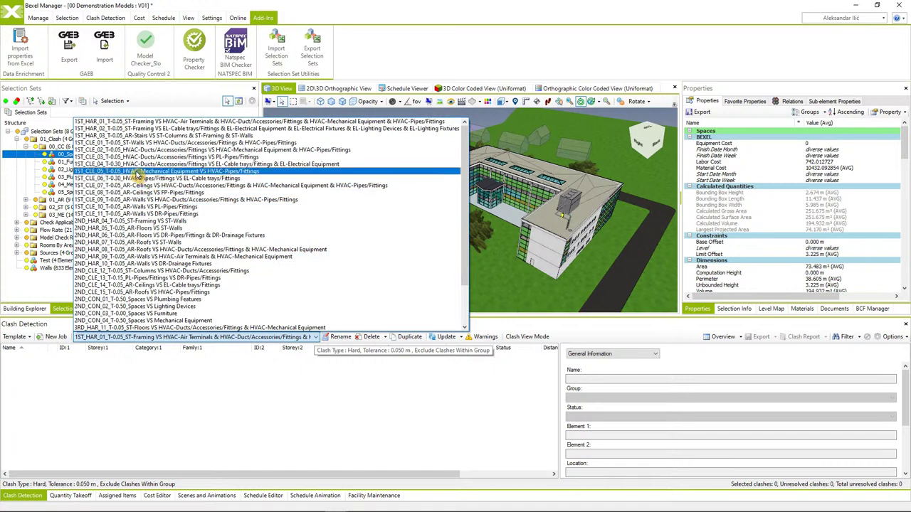
click(140, 173)
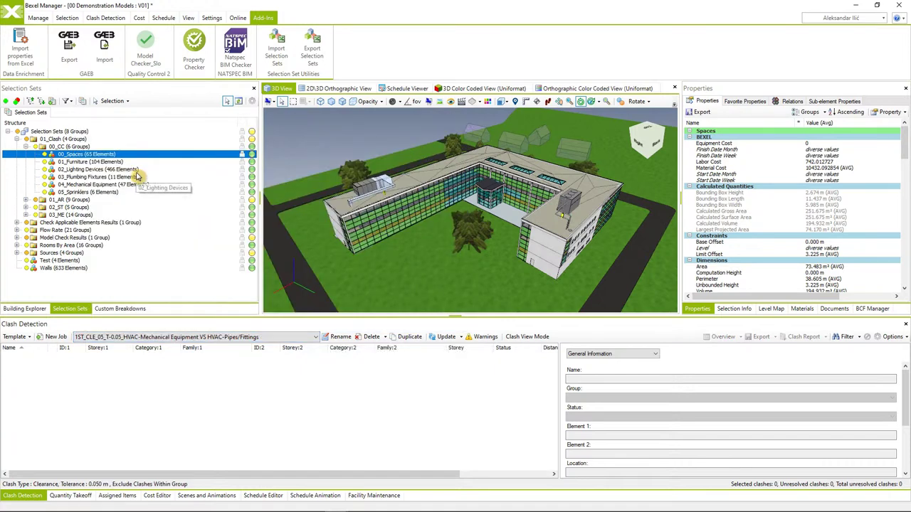
Step: Inspect the job's update settings, expanding 00_CC, 01_AR, 02_ST and 03_ME among the left clash detection groups, and close them without updating
click(445, 337)
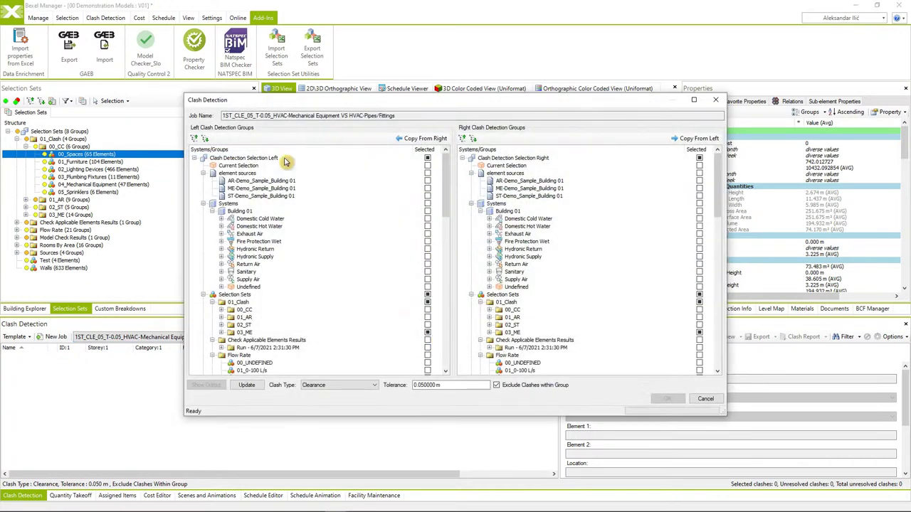
scroll(356, 245, down, 3)
scroll(356, 244, up, 3)
scroll(409, 285, down, 7)
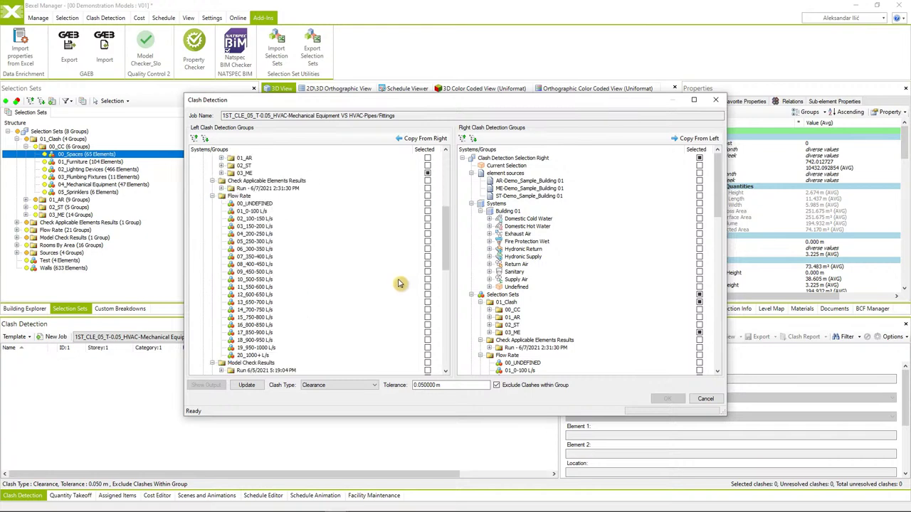
scroll(400, 284, up, 2)
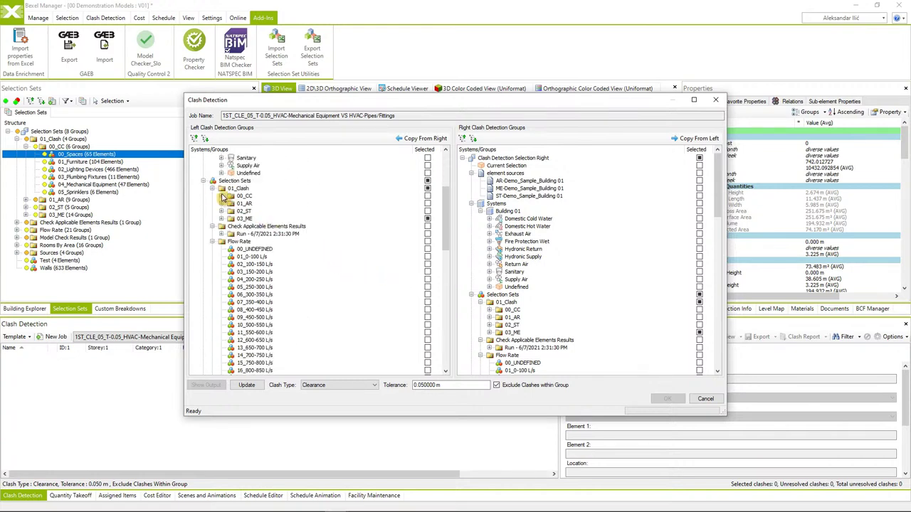
click(221, 196)
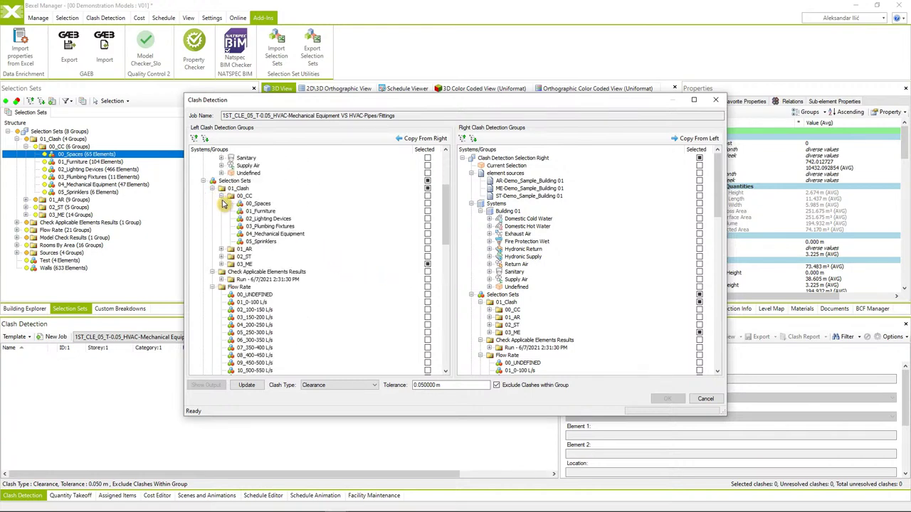
click(221, 249)
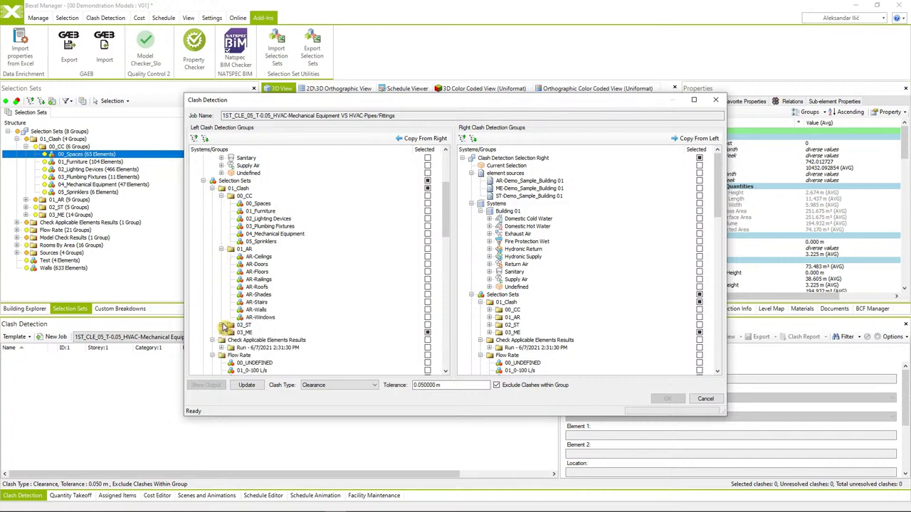
click(222, 325)
scroll(225, 285, down, 3)
click(222, 302)
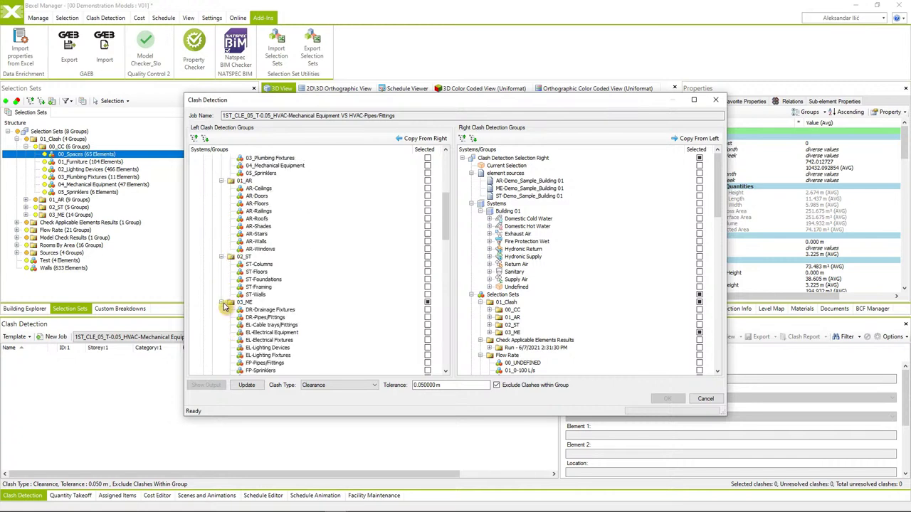
scroll(288, 316, down, 3)
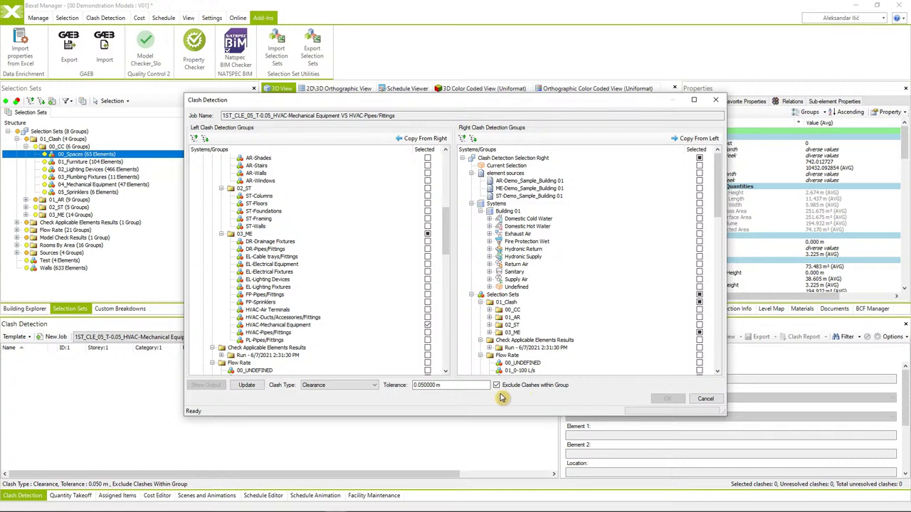
click(716, 105)
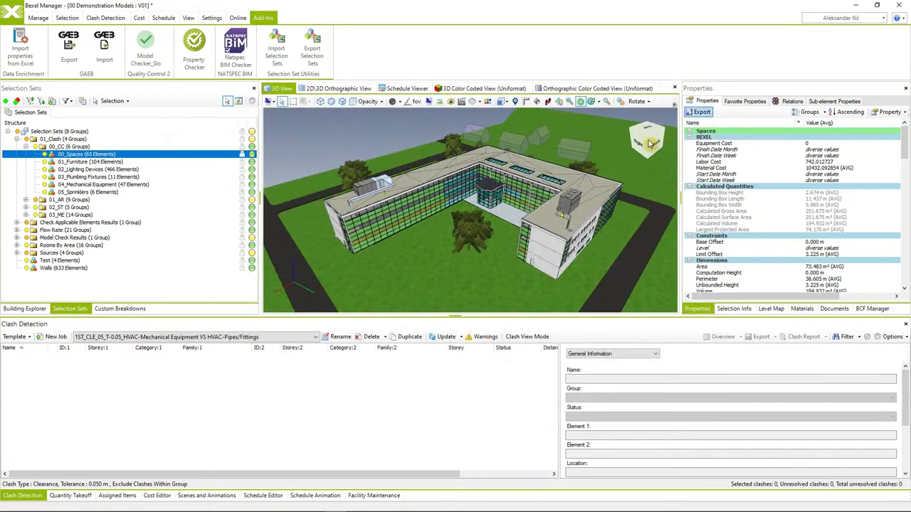
Step: Update all imported clash jobs at once and let the run complete
click(460, 338)
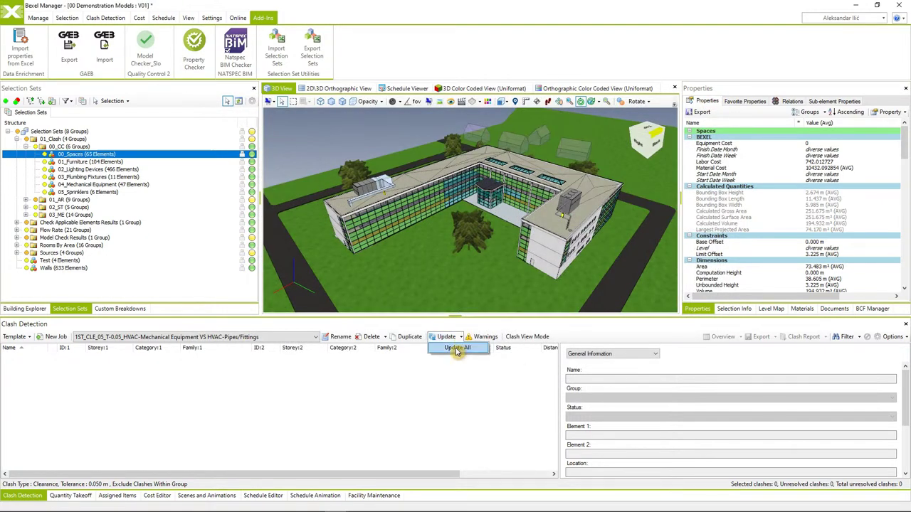
click(457, 349)
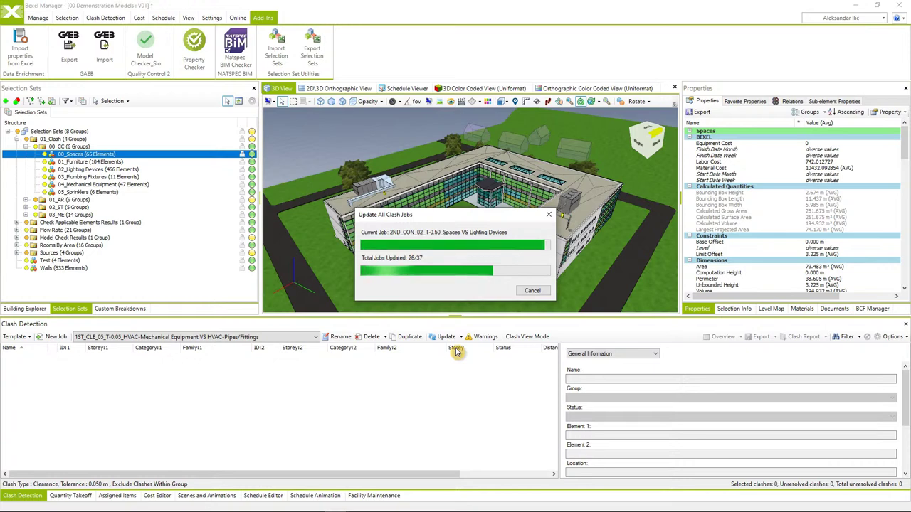
click(520, 293)
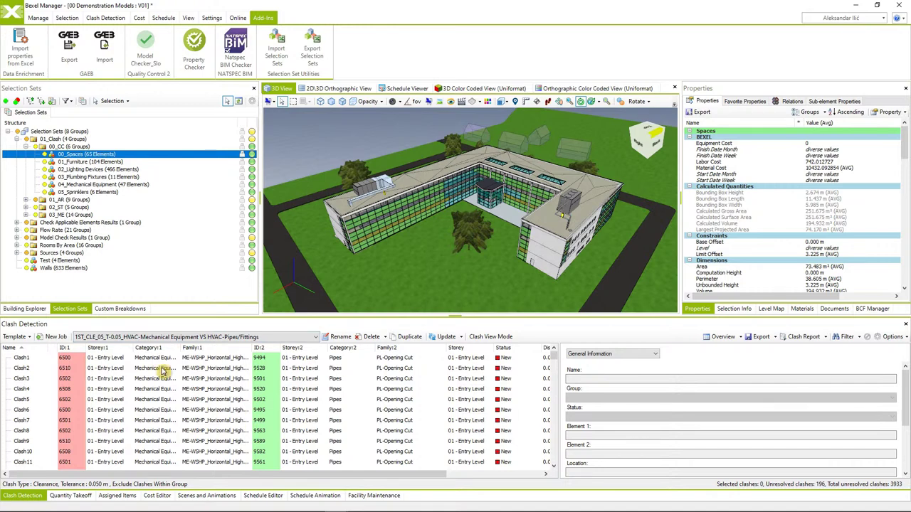
Step: Switch to the job 1ST_CLE_09_T-0.05_AR-Walls VS HVAC-Ducts/Accessories/Fittings & HVAC-Pipes/Fittings and show Clash1 in the 3D view
click(108, 338)
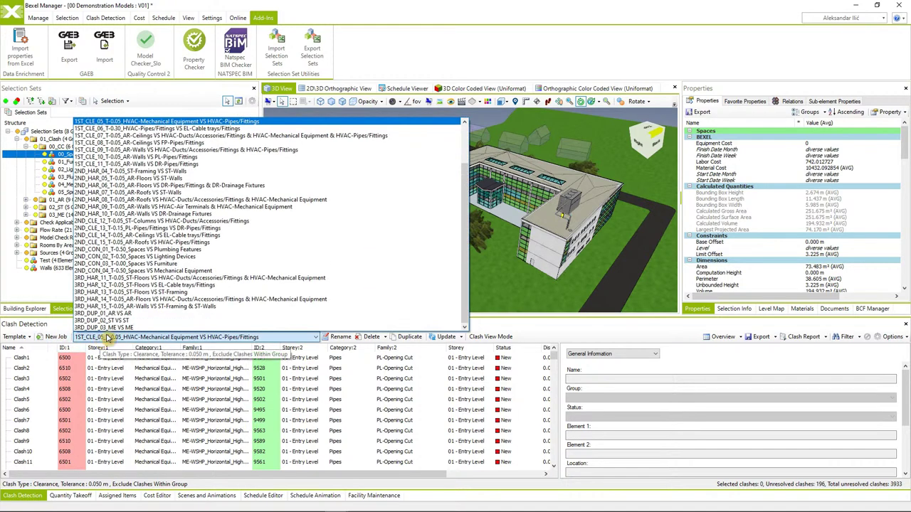
click(122, 151)
click(48, 359)
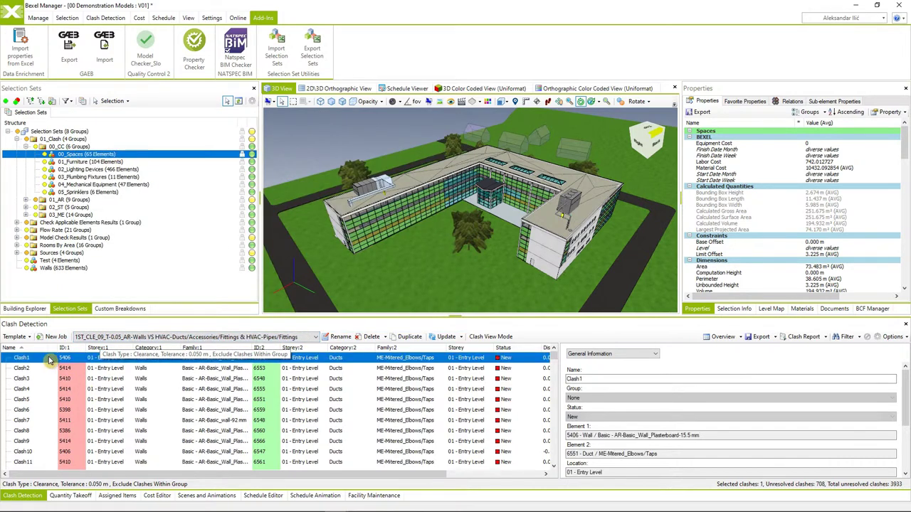
click(50, 370)
click(63, 359)
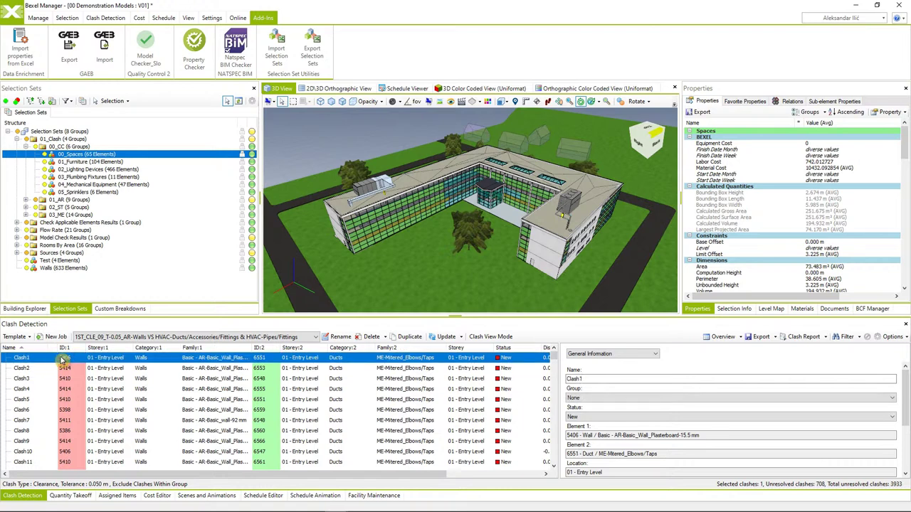
double_click(146, 362)
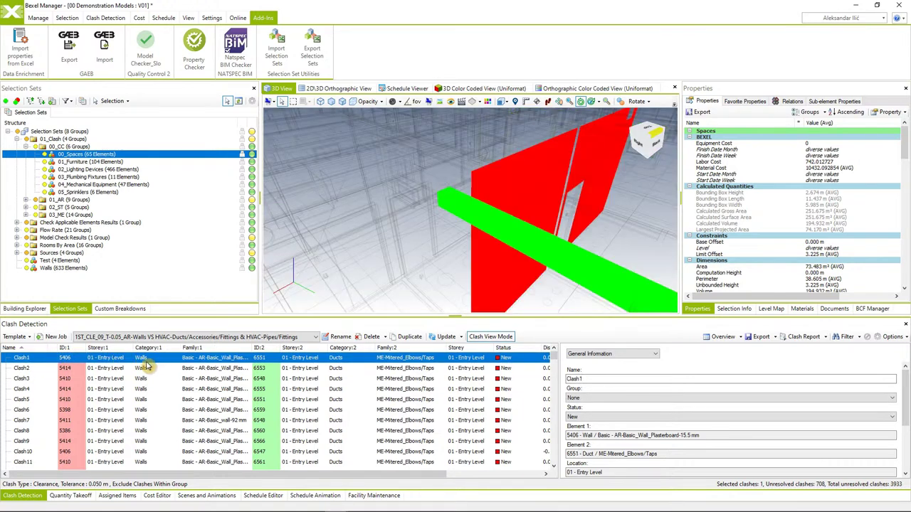
Step: View Clash2 to Clash4 of the walls versus ducts job in 3D, and check the distance and comments columns
click(122, 370)
click(120, 378)
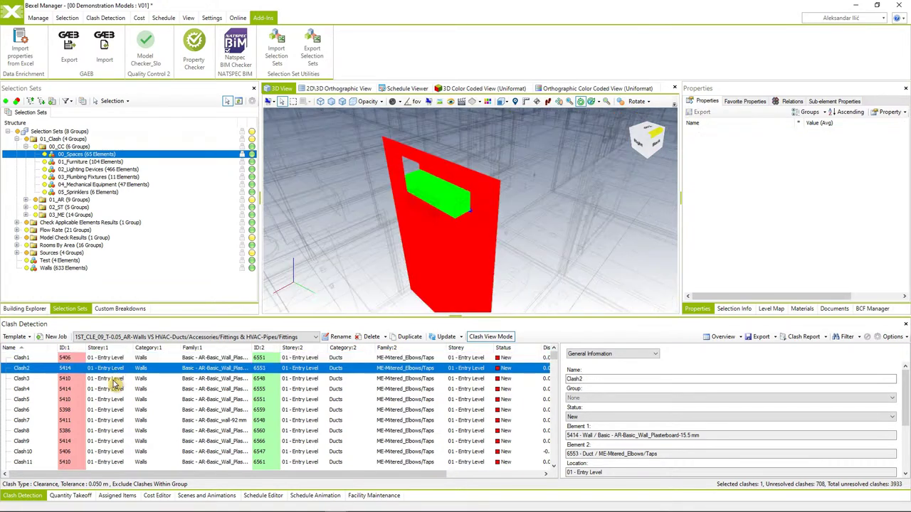
click(121, 389)
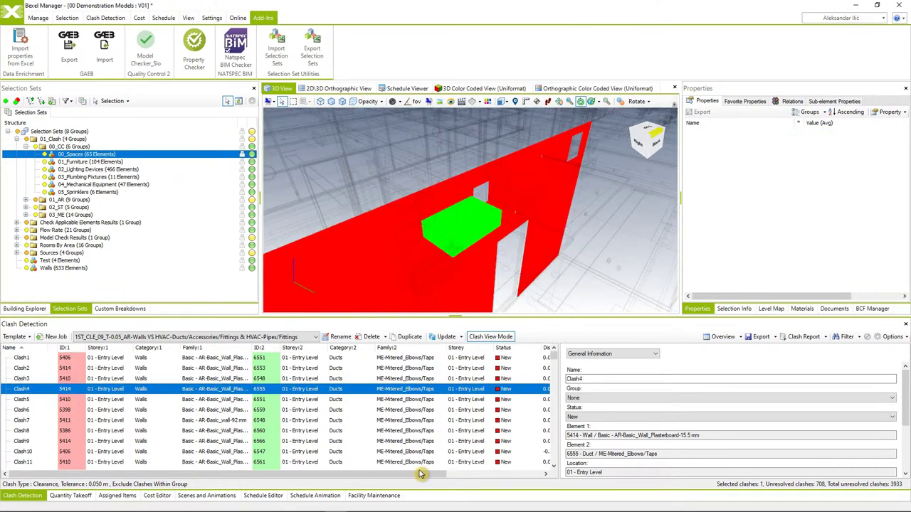
drag(429, 476, 484, 476)
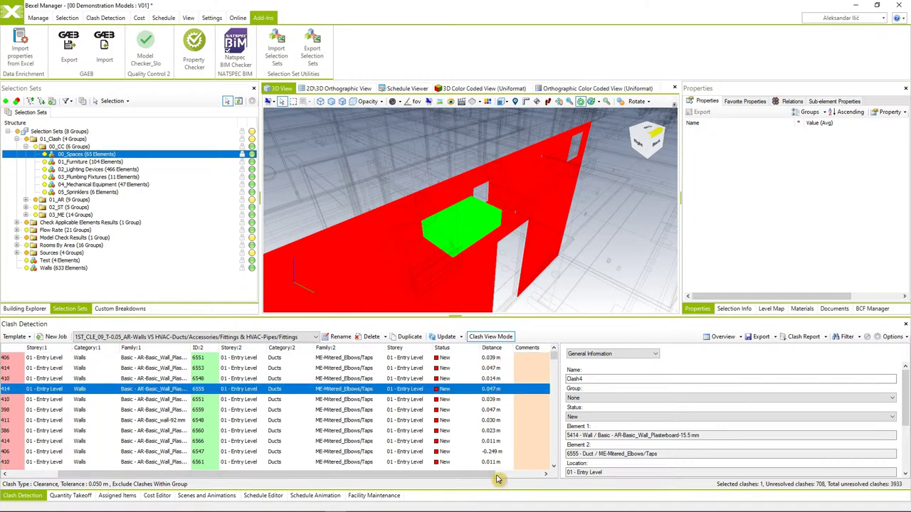
drag(488, 479, 430, 479)
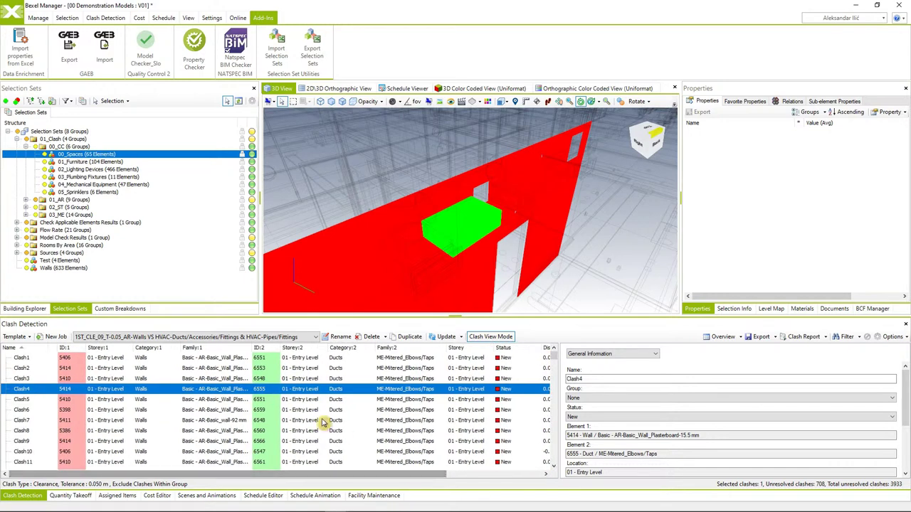
scroll(251, 400, down, 1)
scroll(250, 400, up, 1)
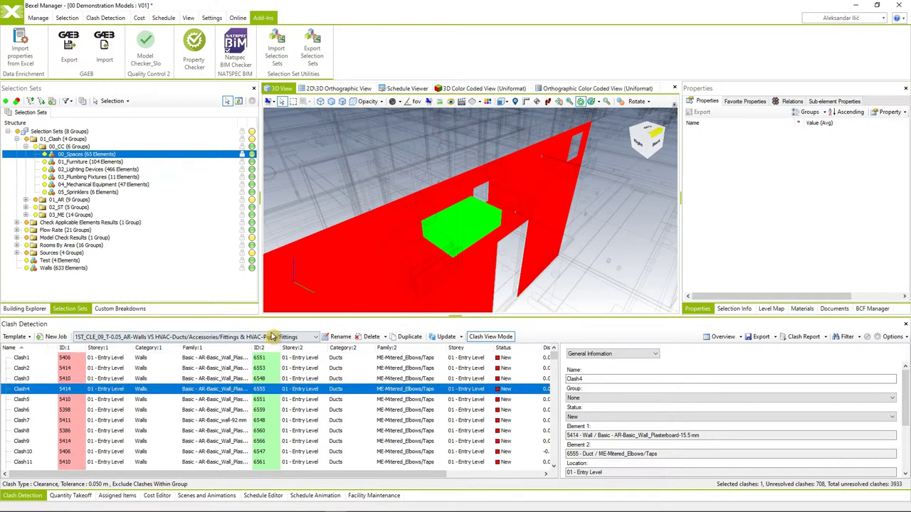
Step: Switch to the job 2ND_HAR_10_T-0.05_AR-Walls VS DR-Drainage Fixtures and view Clash2 and Clash13 in 3D
click(272, 338)
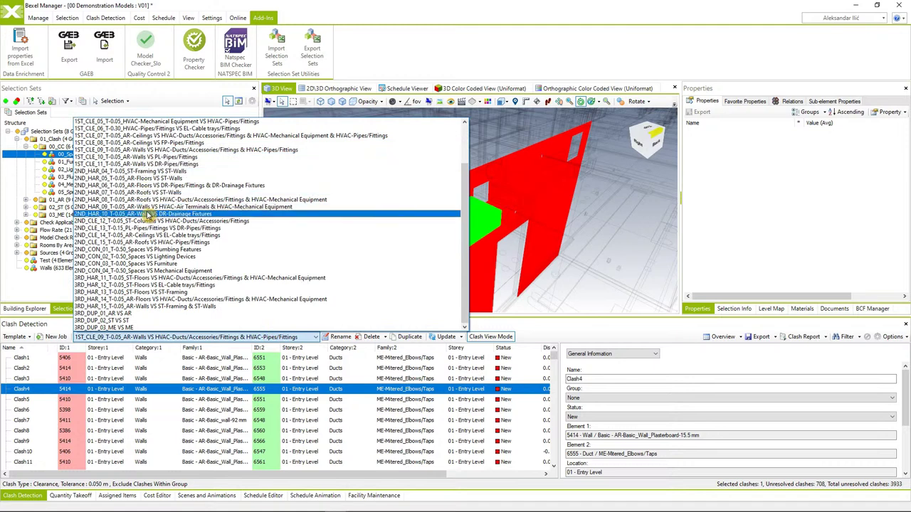
click(149, 215)
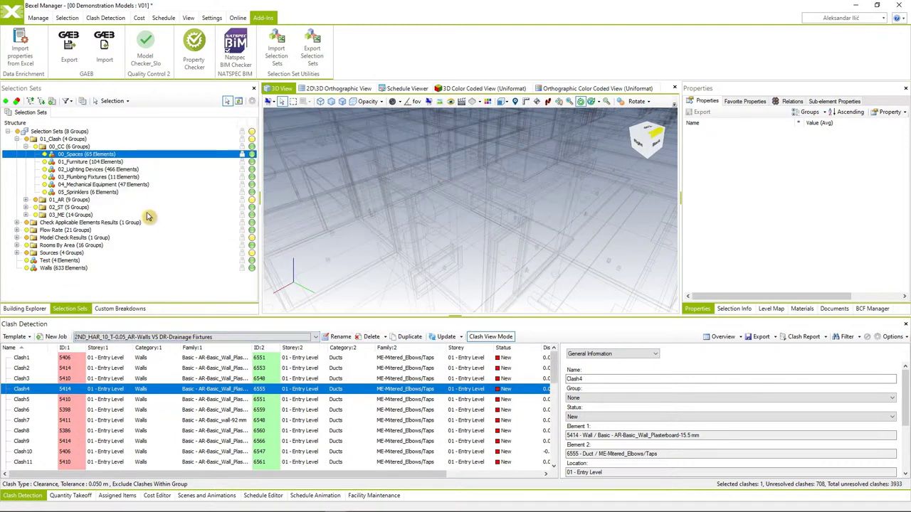
click(54, 369)
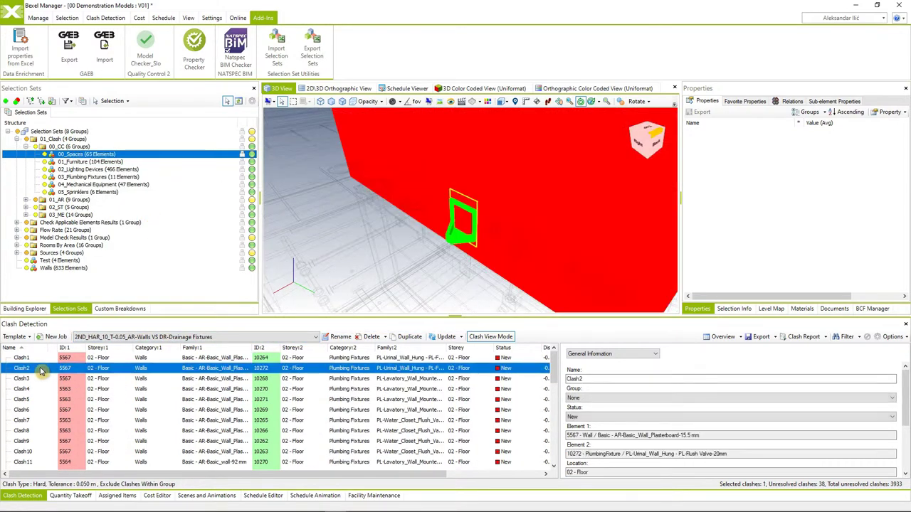
scroll(48, 398, down, 3)
click(37, 390)
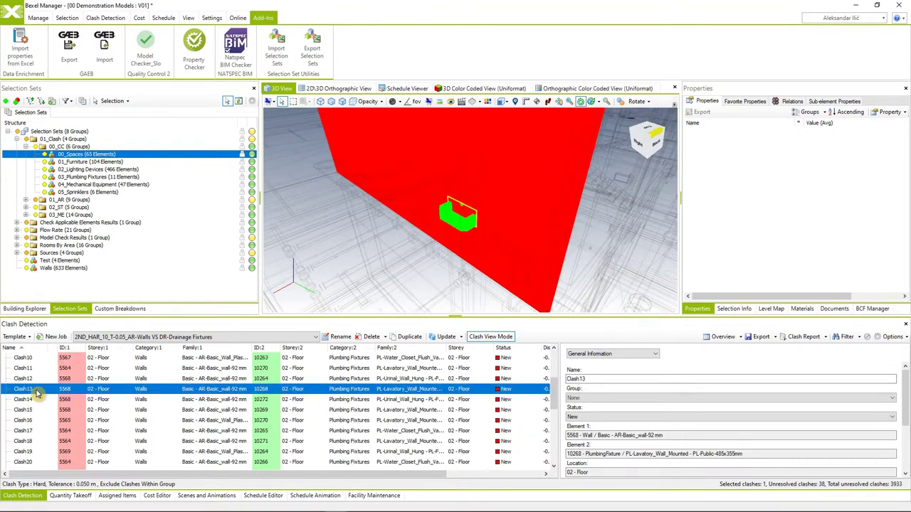
Step: View Clash14 of the current job in 3D and switch to the job 2ND_CON_01_T-0.50_Spaces VS Plumbing Features
click(36, 400)
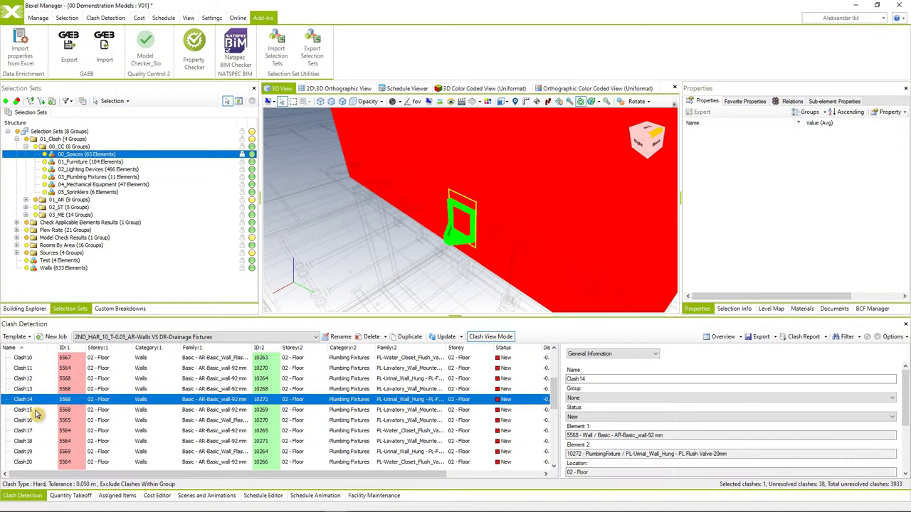
scroll(36, 415, up, 3)
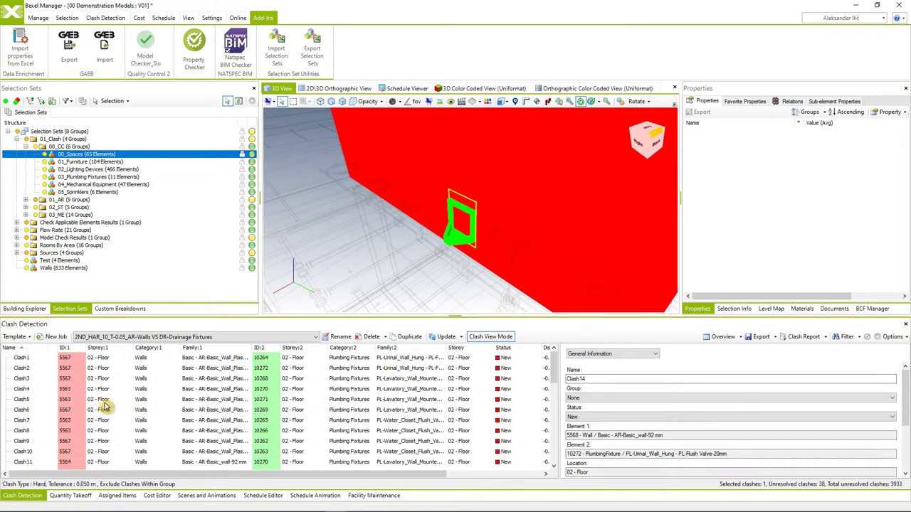
click(313, 337)
scroll(177, 279, up, 3)
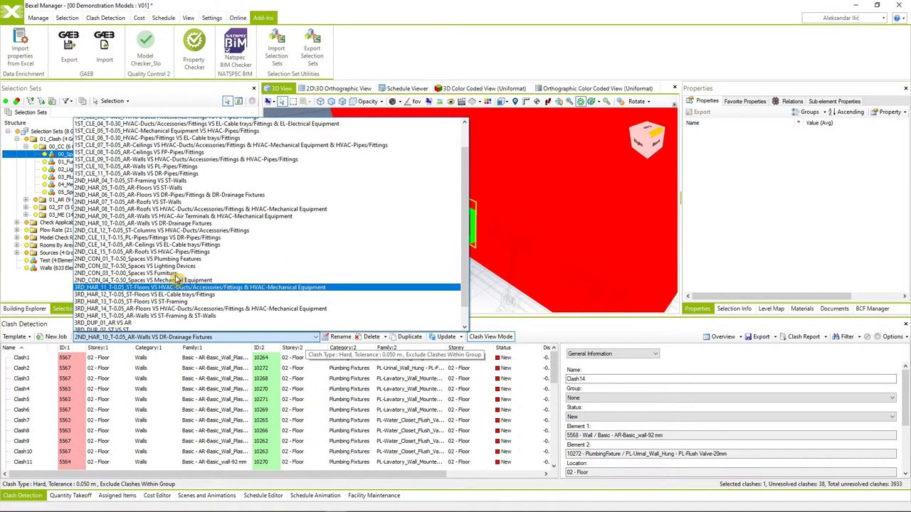
scroll(177, 279, down, 3)
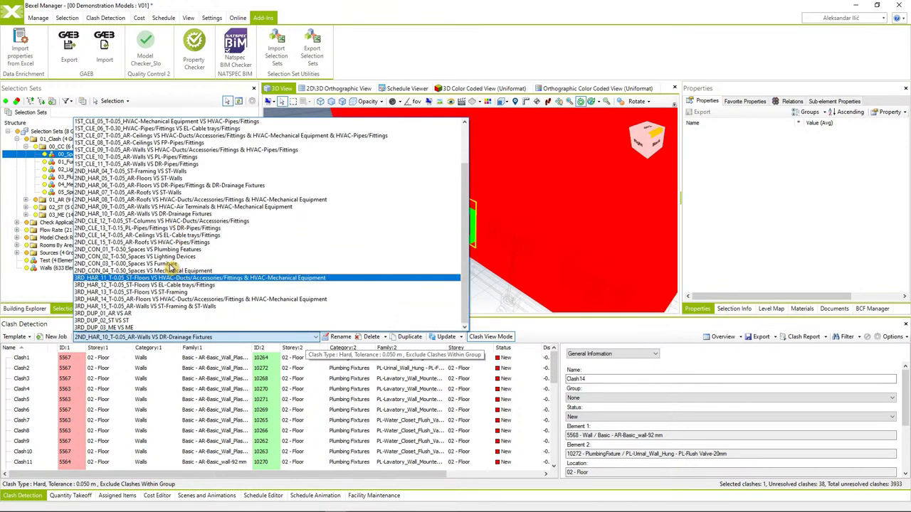
click(125, 250)
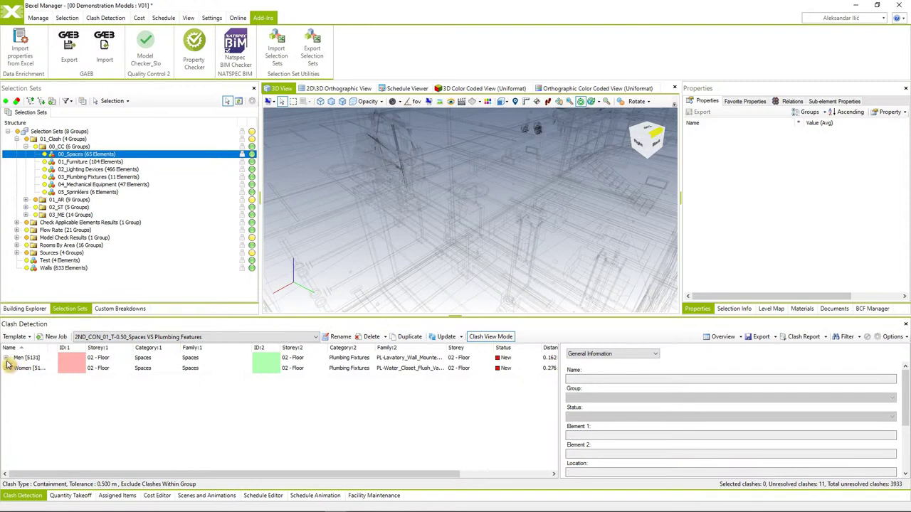
Step: Show the Men [5131] clash group in 3D, expand it, and view its clashes Clash1 to Clash8 one by one
click(32, 359)
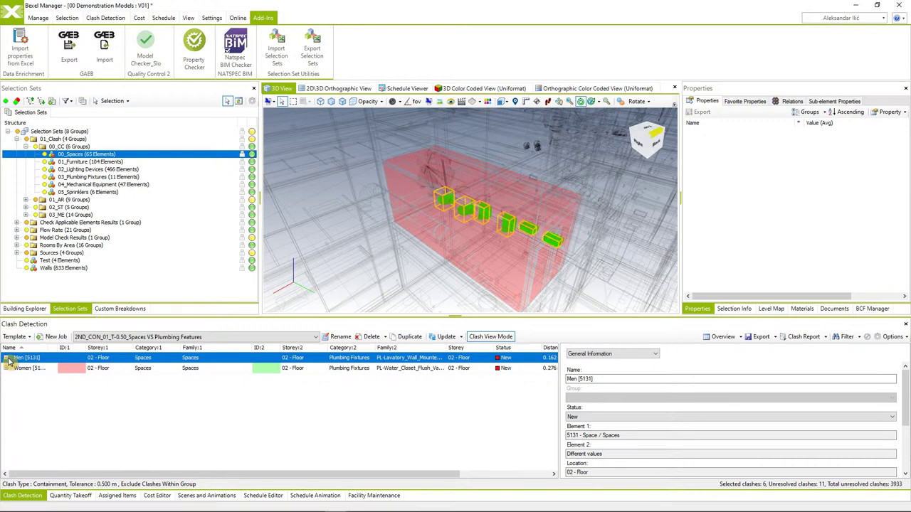
click(6, 358)
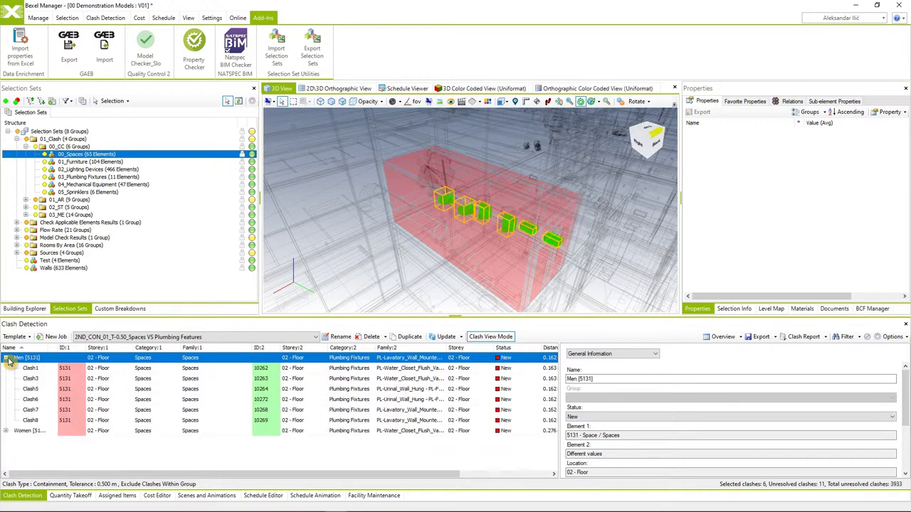
click(44, 369)
click(43, 379)
click(42, 389)
click(39, 400)
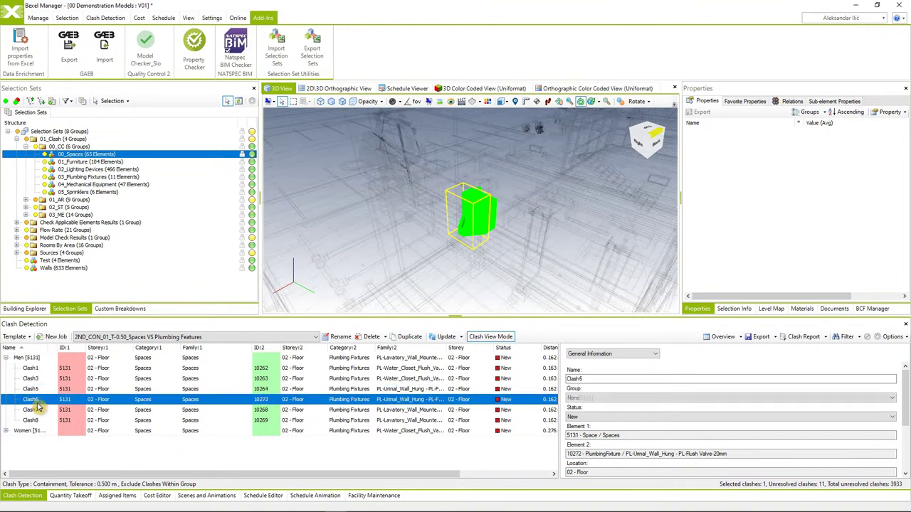
click(37, 410)
click(33, 420)
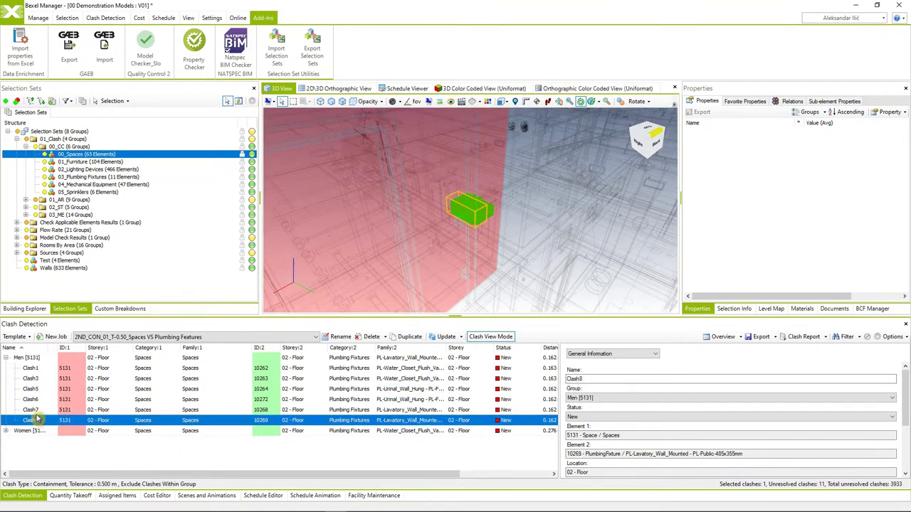
Step: Expand the Women [5132] group and compare it in 3D with the Men [5131] group
click(40, 360)
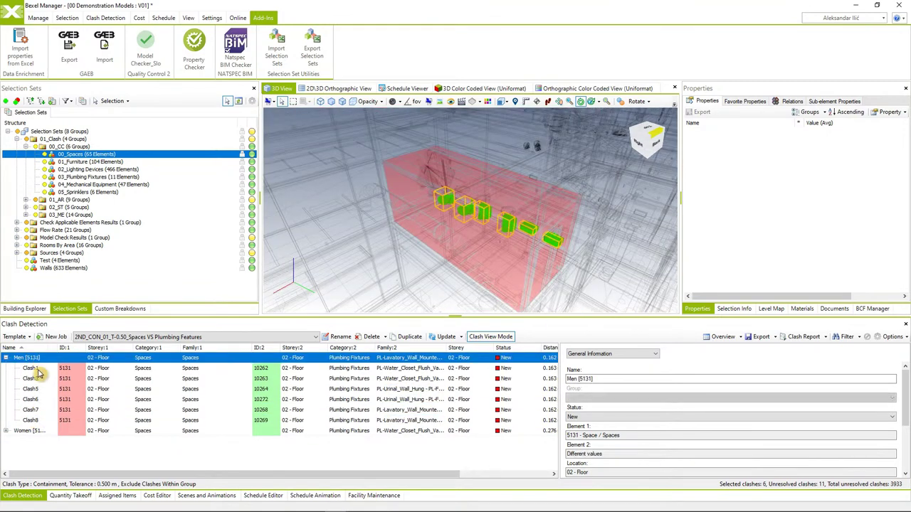
click(7, 432)
click(24, 432)
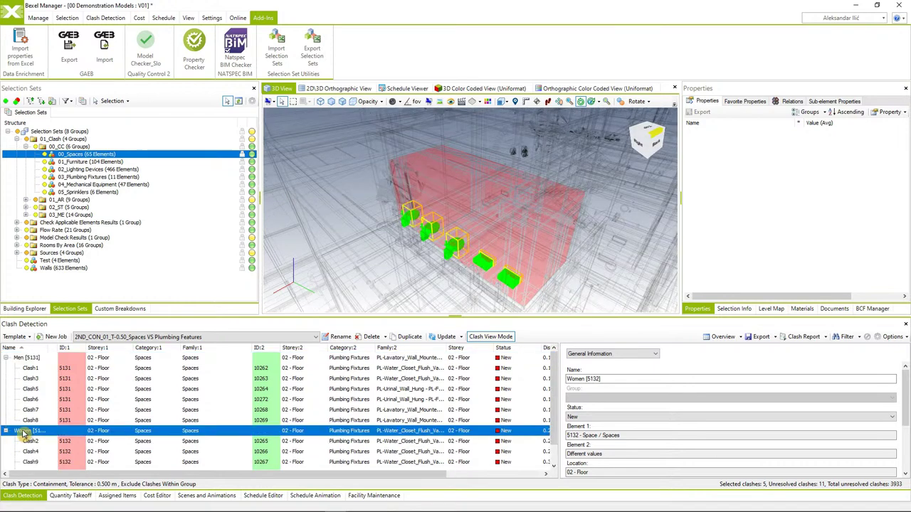
click(32, 359)
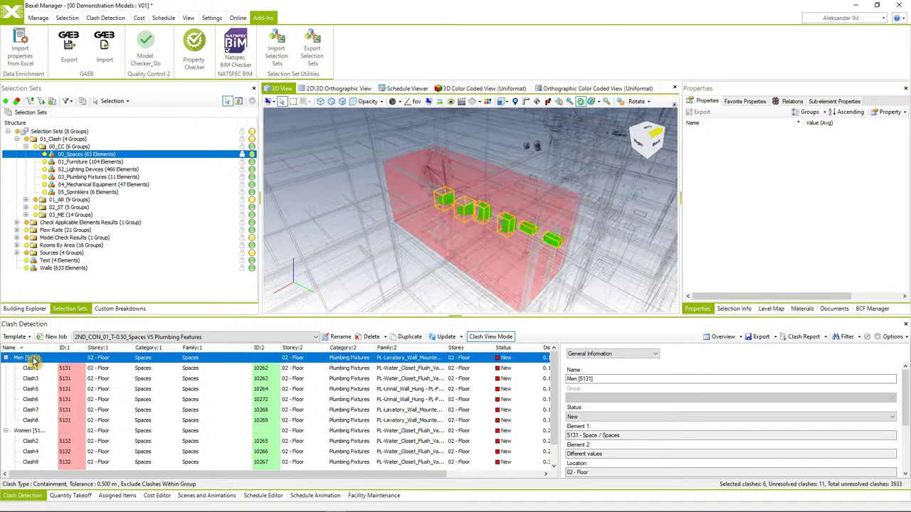
click(34, 432)
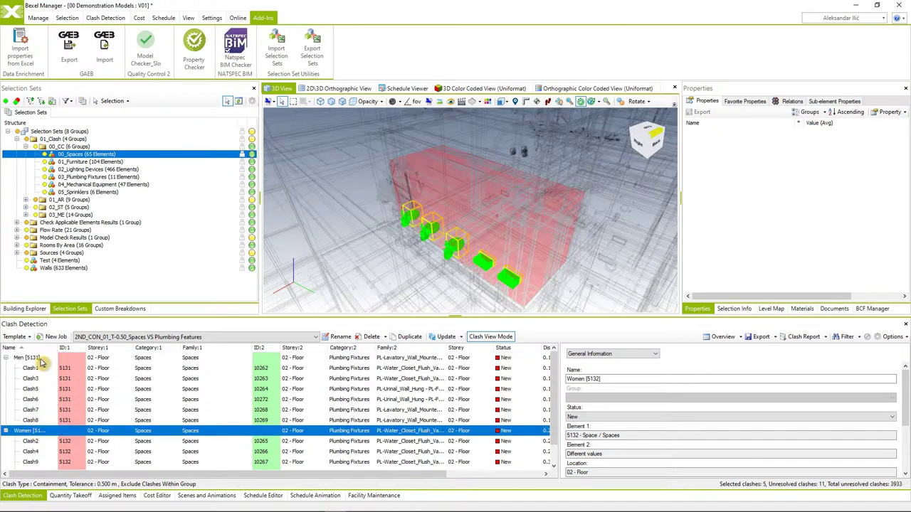
Step: Select both the Men and Women clash groups and set their relation to Contained In Room
click(32, 358)
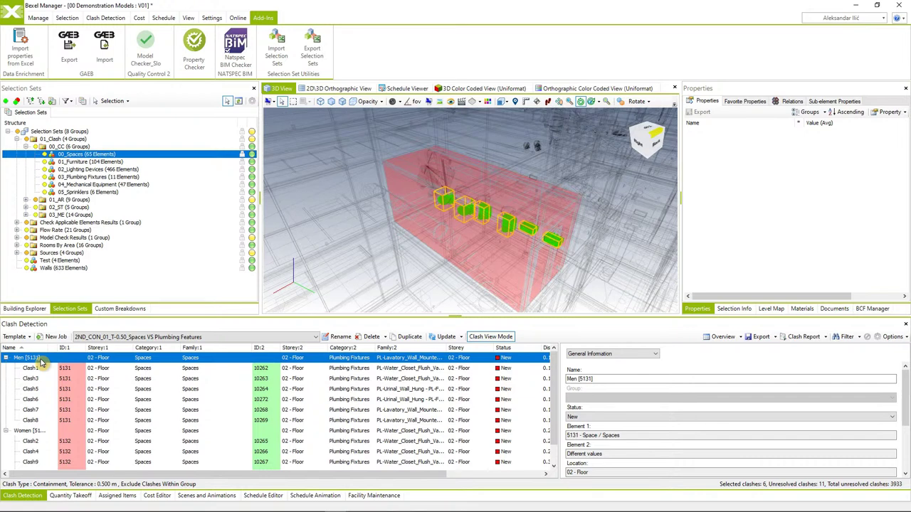
key(ctrl+a)
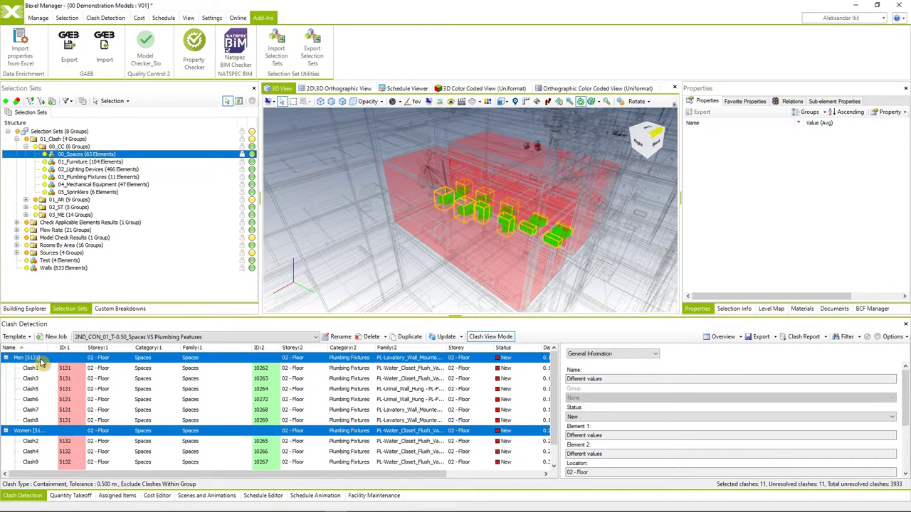
right_click(41, 362)
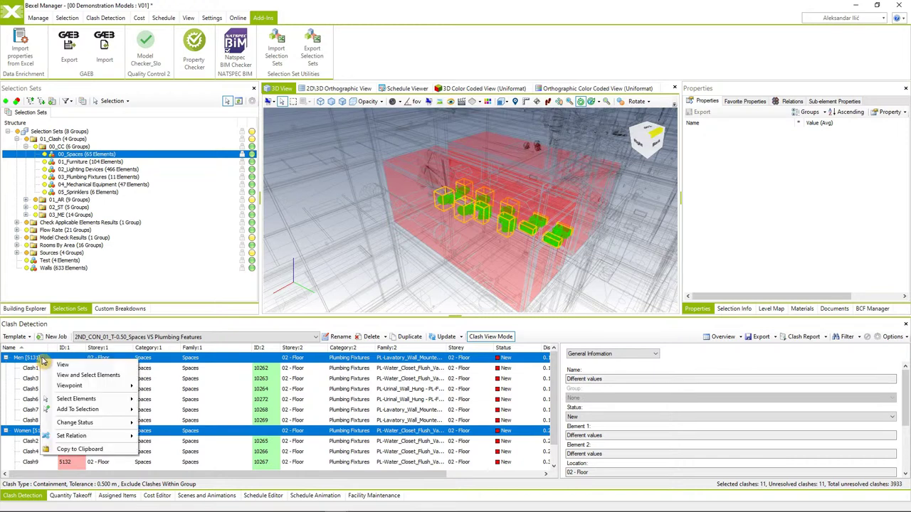
mouse_move(95, 441)
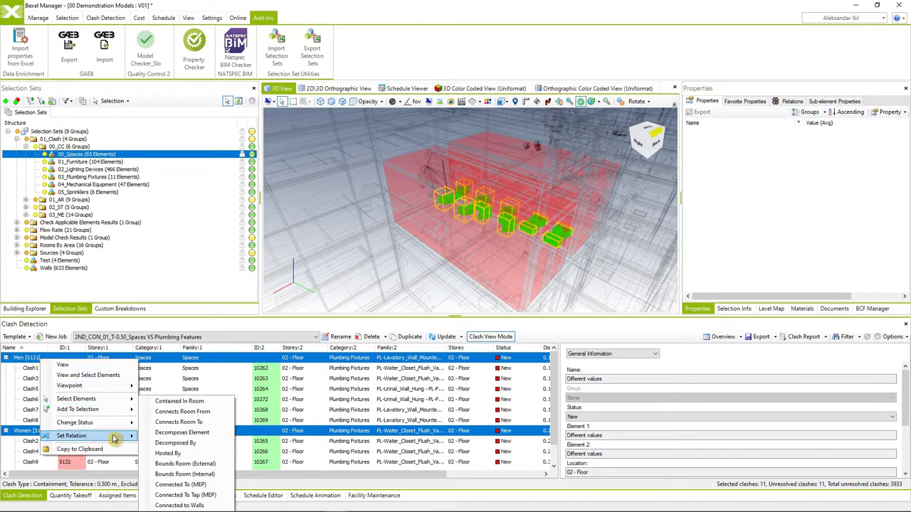
click(189, 402)
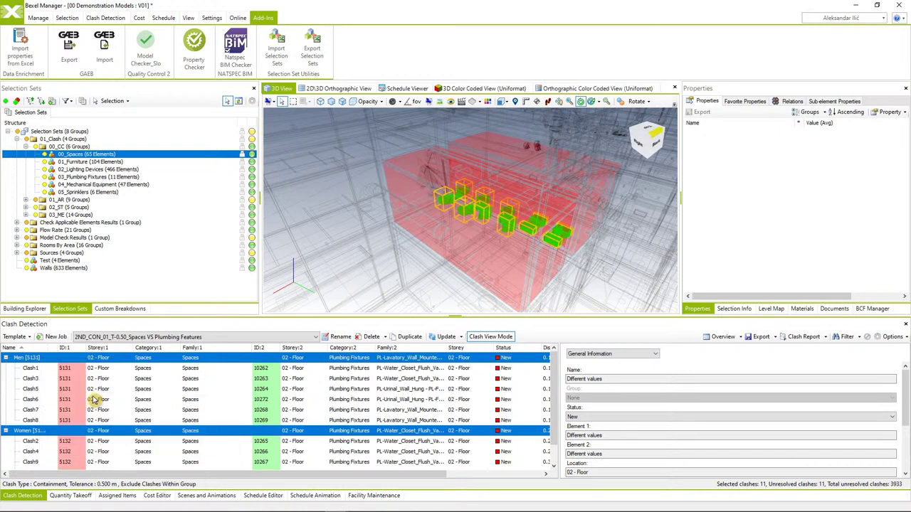
Step: Select only the second (plumbing fixture) element of Clash1, check its relations, and clear the selection
click(40, 369)
right_click(42, 370)
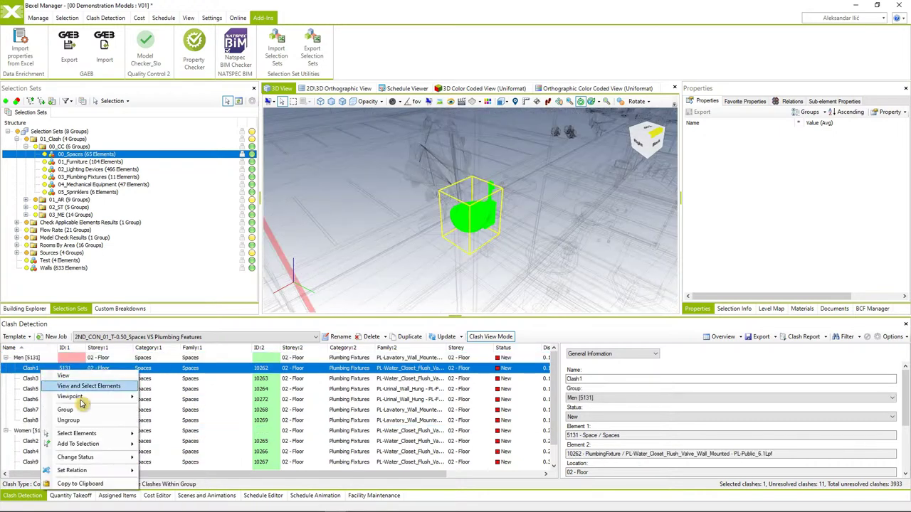
mouse_move(92, 434)
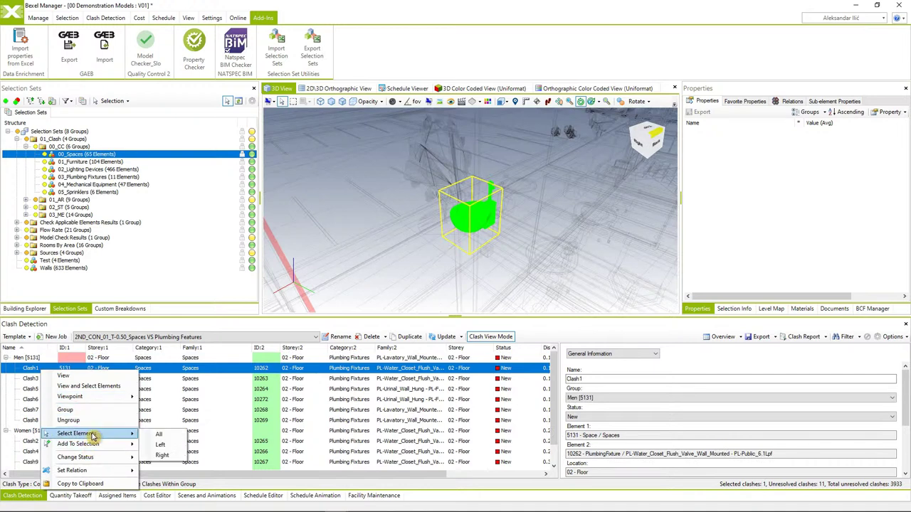
click(162, 455)
click(790, 101)
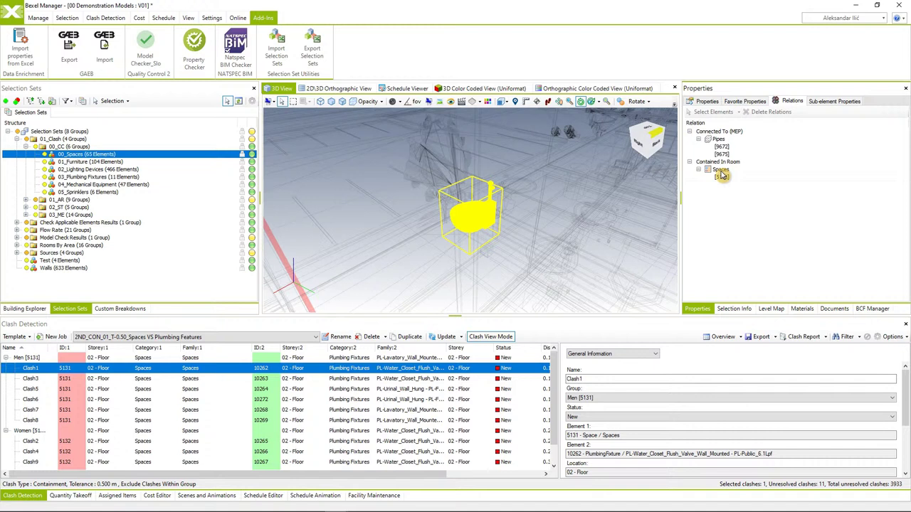
click(403, 206)
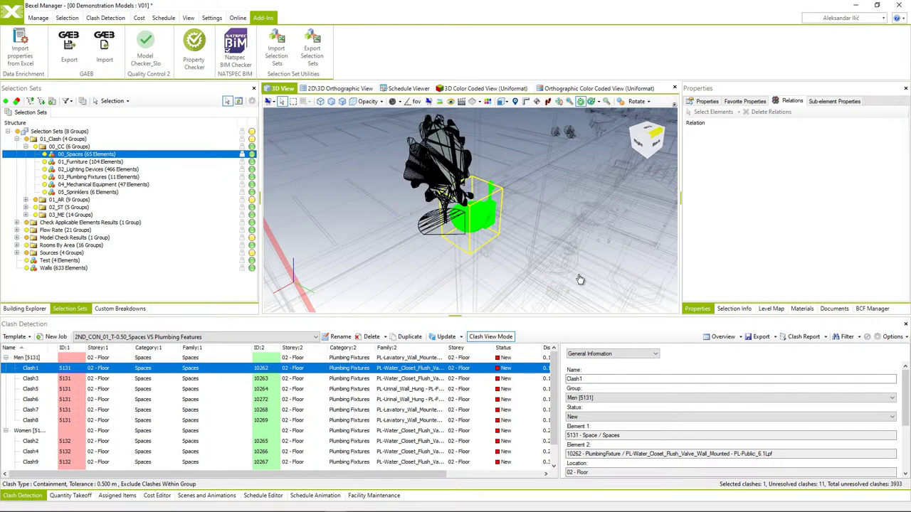
Step: Review the clash overview matrix for the current job, then examine the matrix covering all clash jobs
click(726, 338)
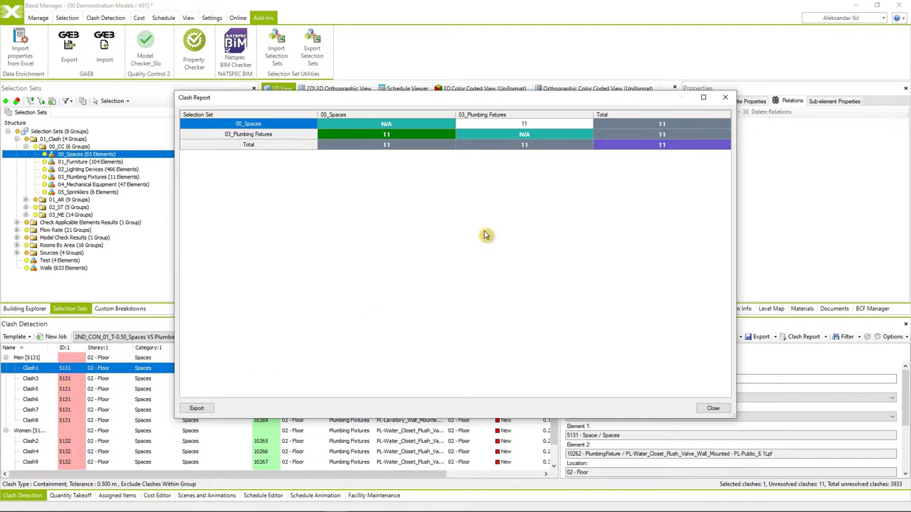
click(724, 99)
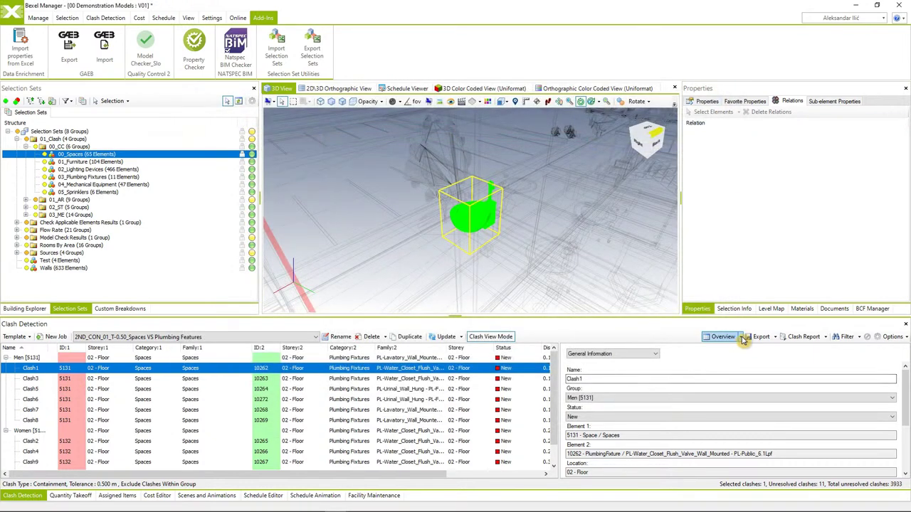
click(734, 348)
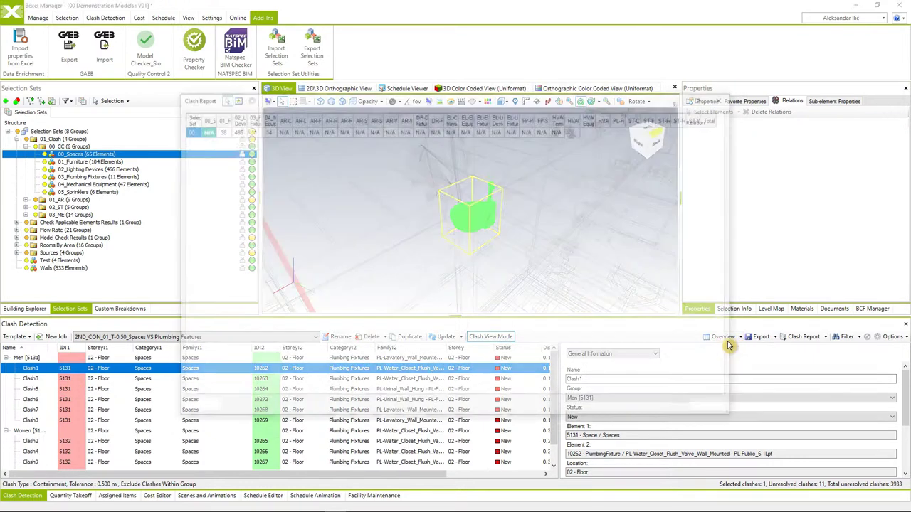
scroll(453, 269, down, 3)
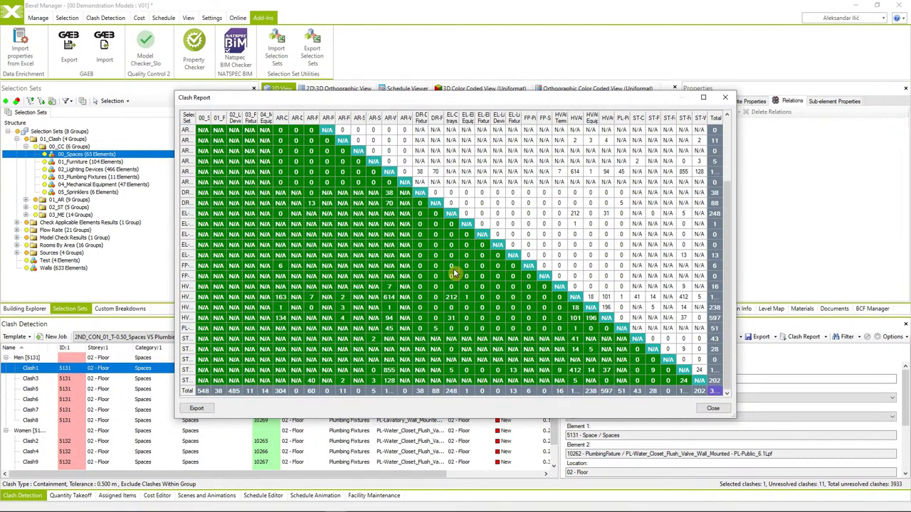
scroll(454, 268, up, 3)
scroll(249, 207, down, 3)
scroll(334, 323, up, 3)
scroll(324, 260, down, 3)
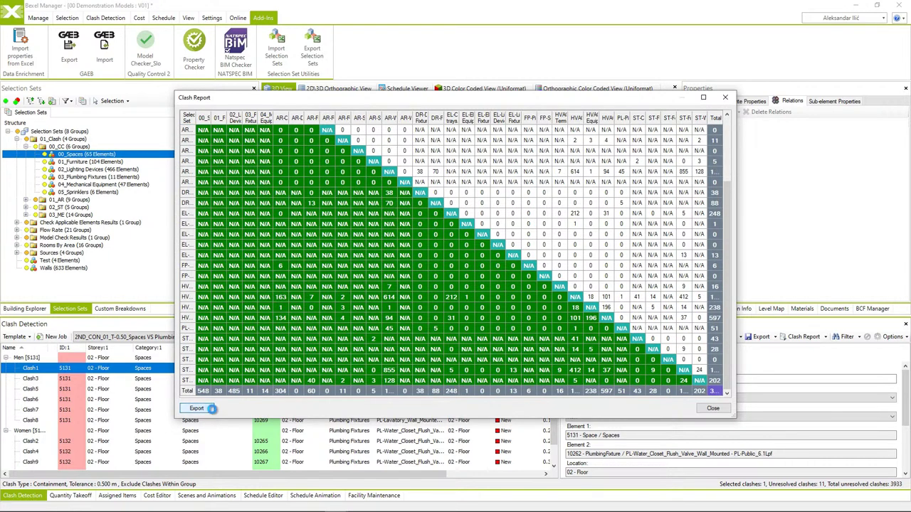
click(201, 407)
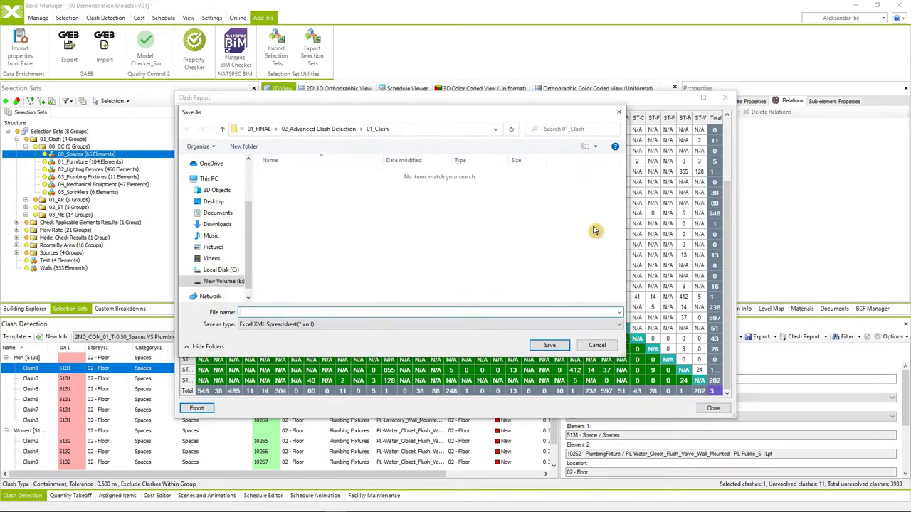
click(619, 112)
click(726, 98)
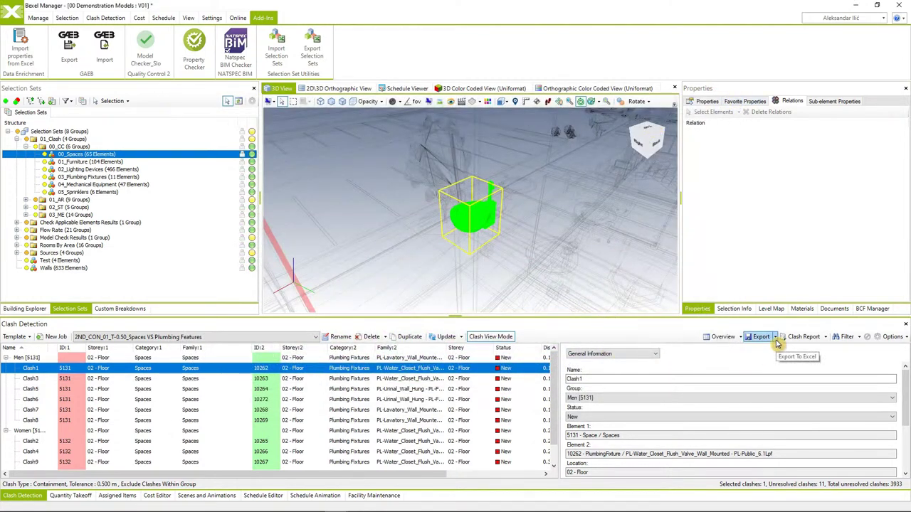
Step: Export a clash report of all jobs as the PDF Clash Report - All Clash Jobs to the Desktop, and open its file location
click(825, 338)
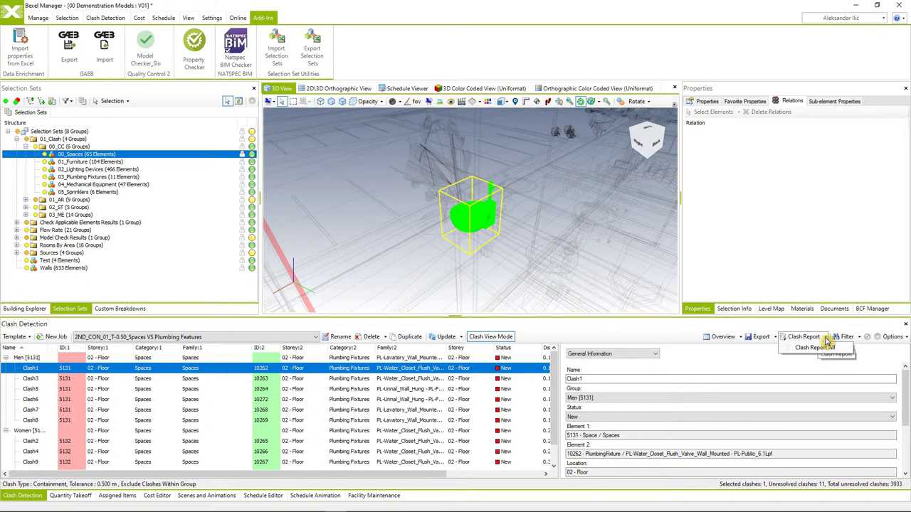
click(815, 348)
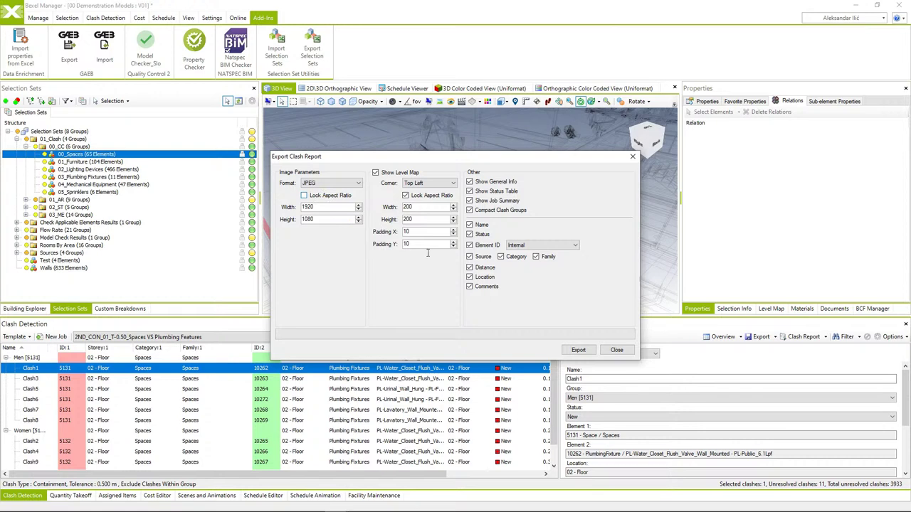
click(578, 350)
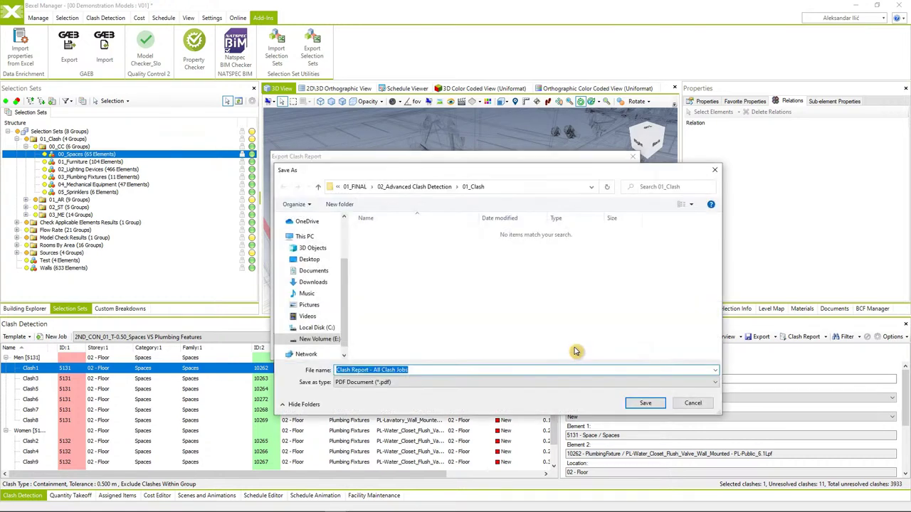
click(310, 259)
click(642, 404)
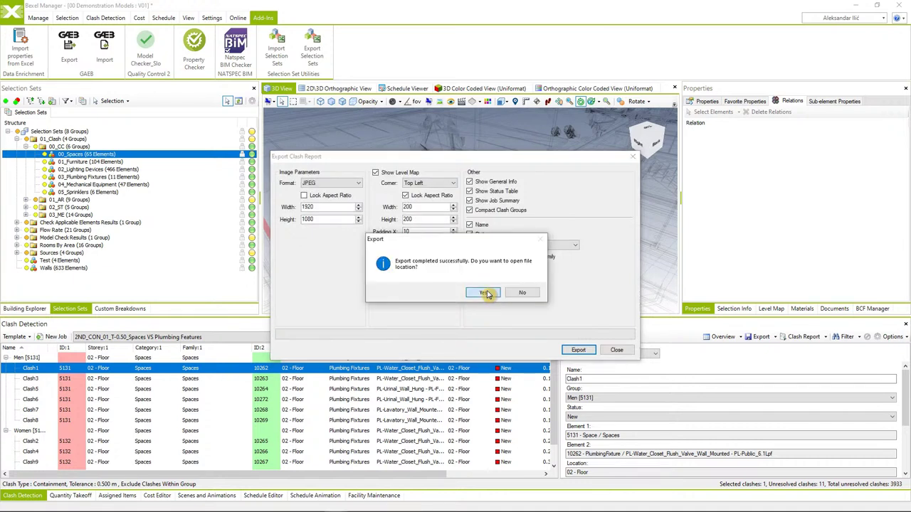
click(485, 293)
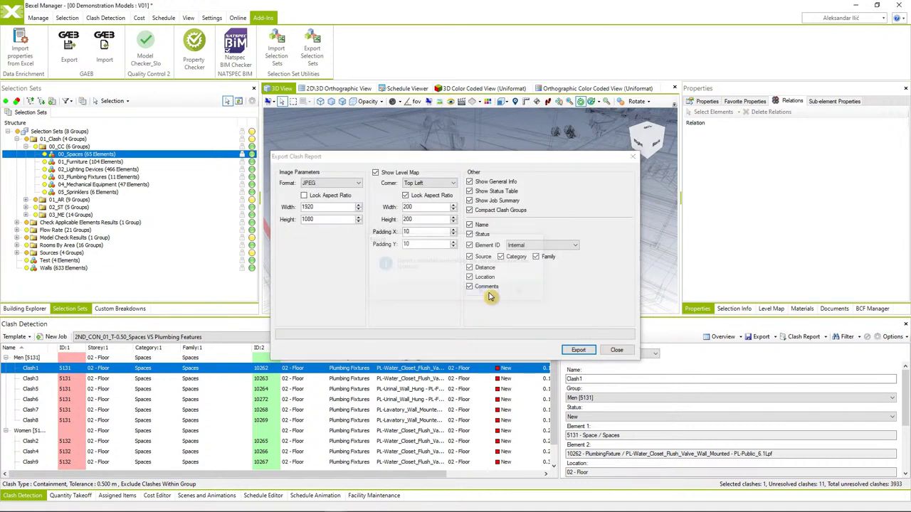
click(617, 350)
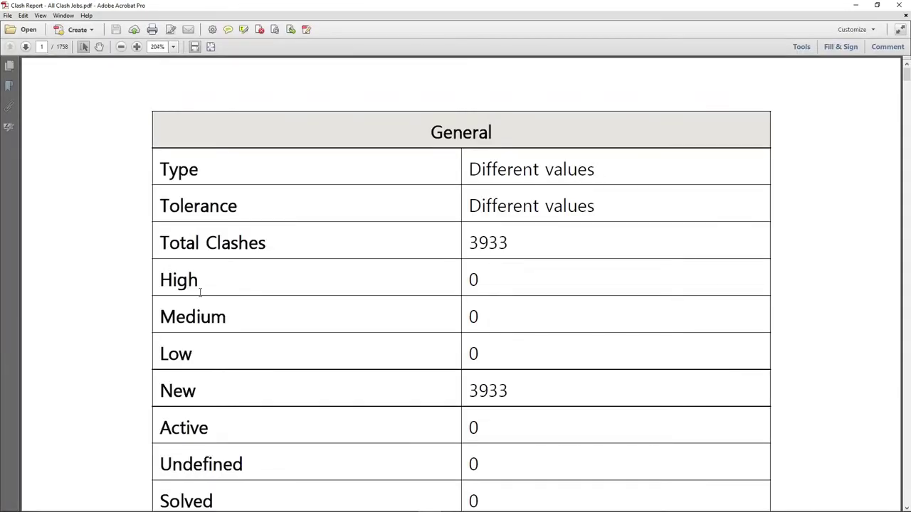
Step: Fit whole pages of the PDF clash report in view, examine its general summary and individual clash entries, and close the report
click(210, 46)
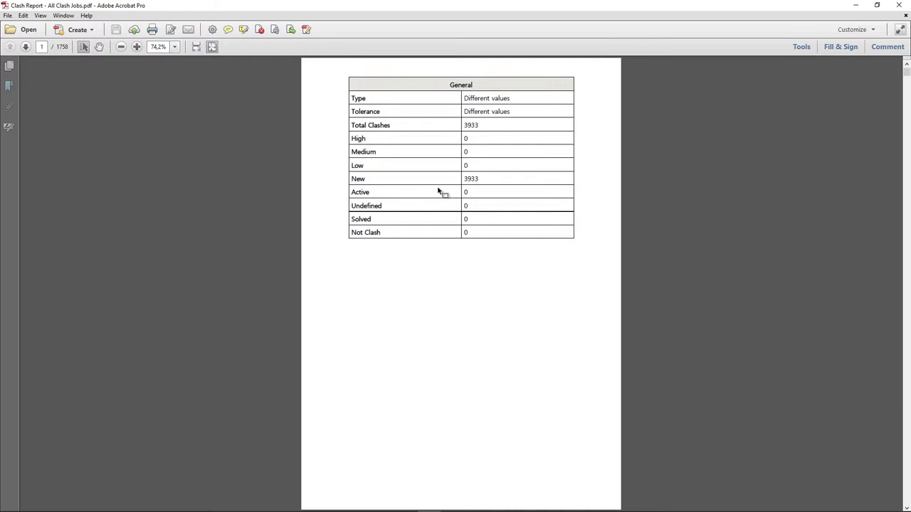
scroll(438, 190, down, 5)
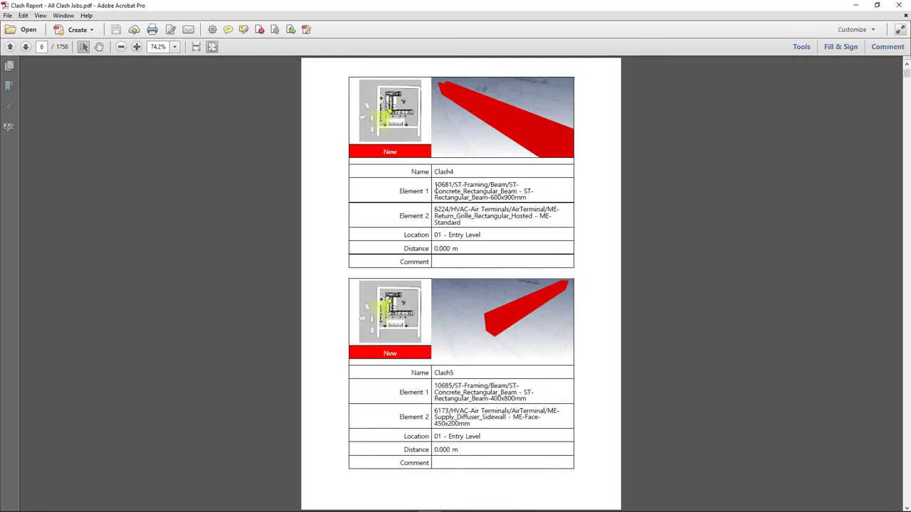
scroll(436, 190, down, 4)
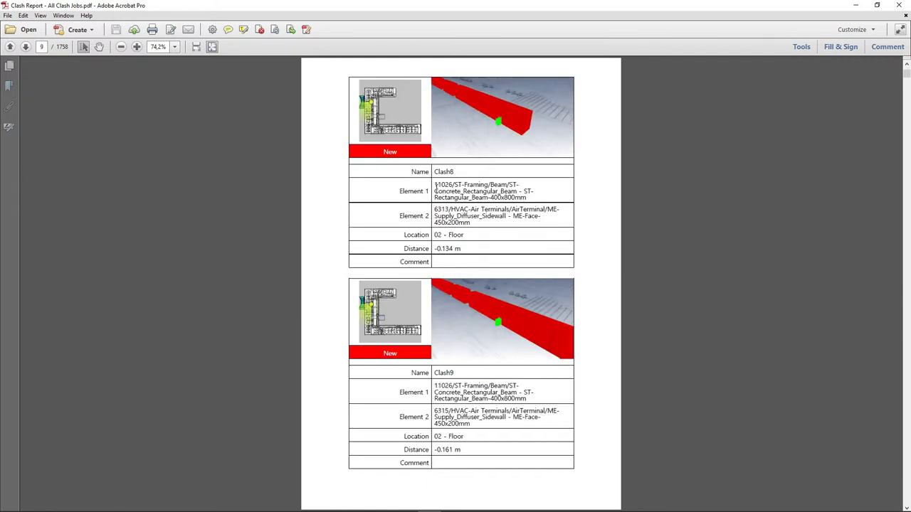
scroll(551, 205, down, 3)
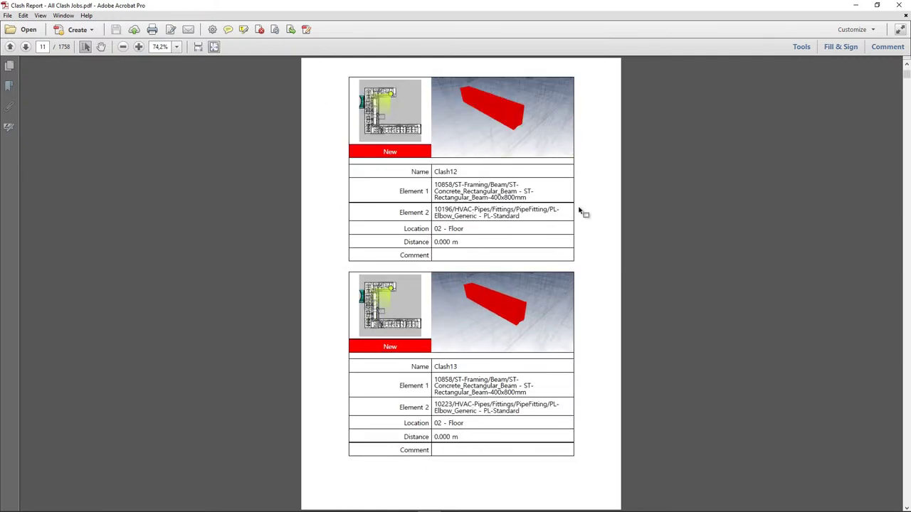
scroll(553, 207, down, 10)
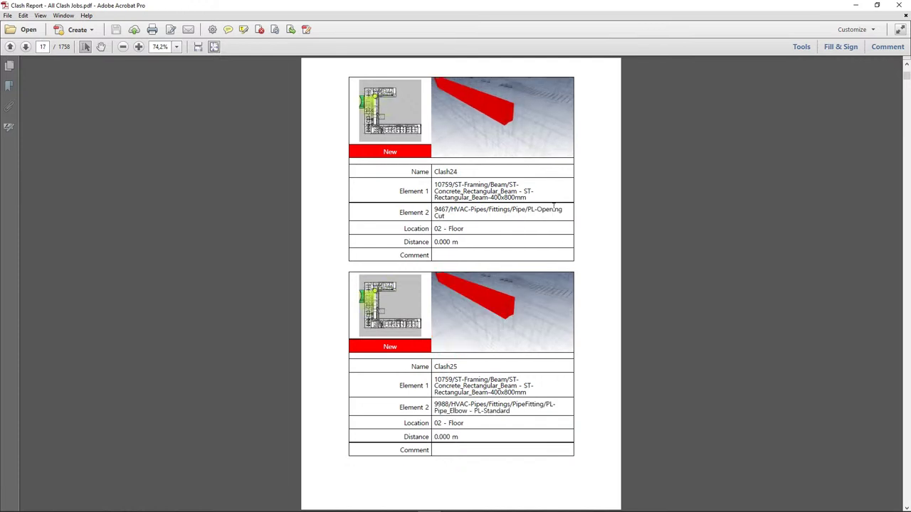
scroll(553, 208, down, 10)
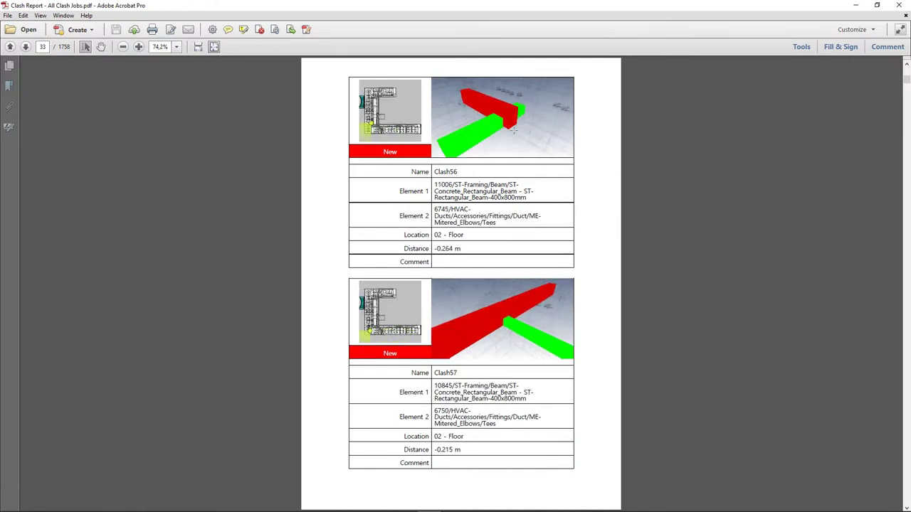
scroll(426, 218, down, 13)
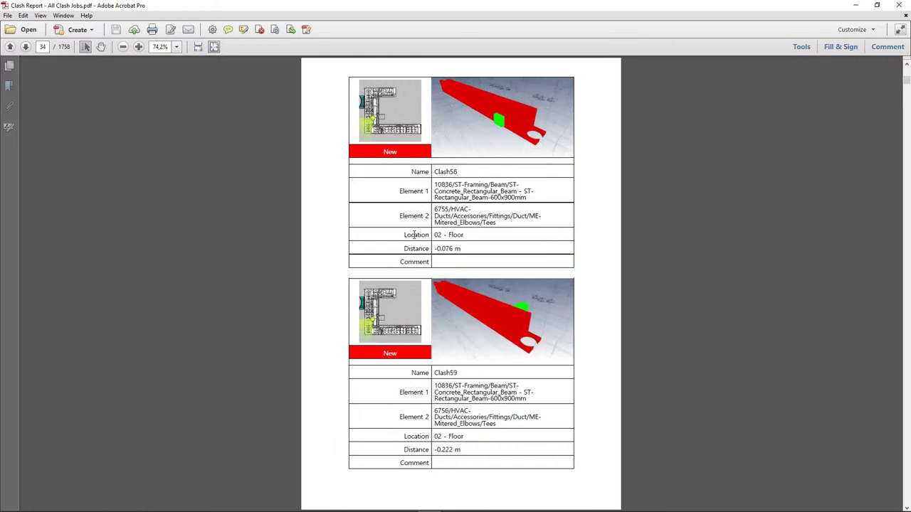
scroll(466, 231, down, 6)
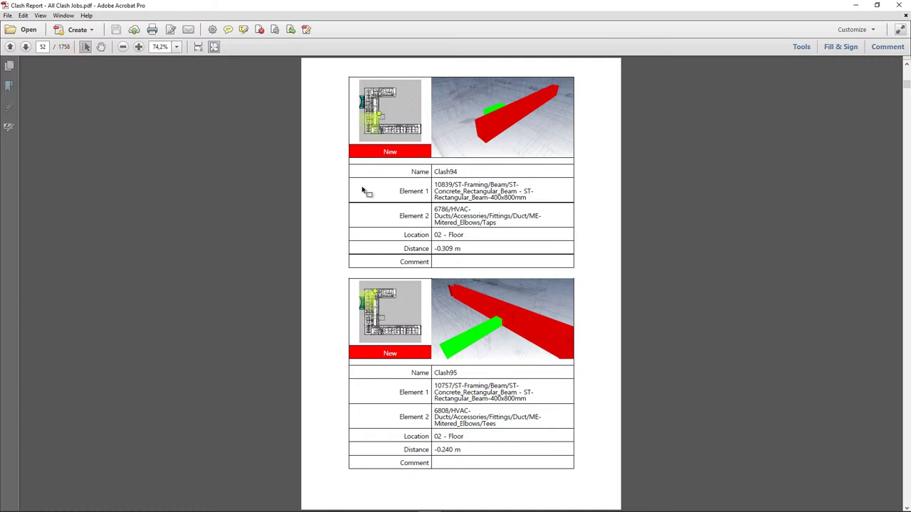
scroll(399, 225, down, 13)
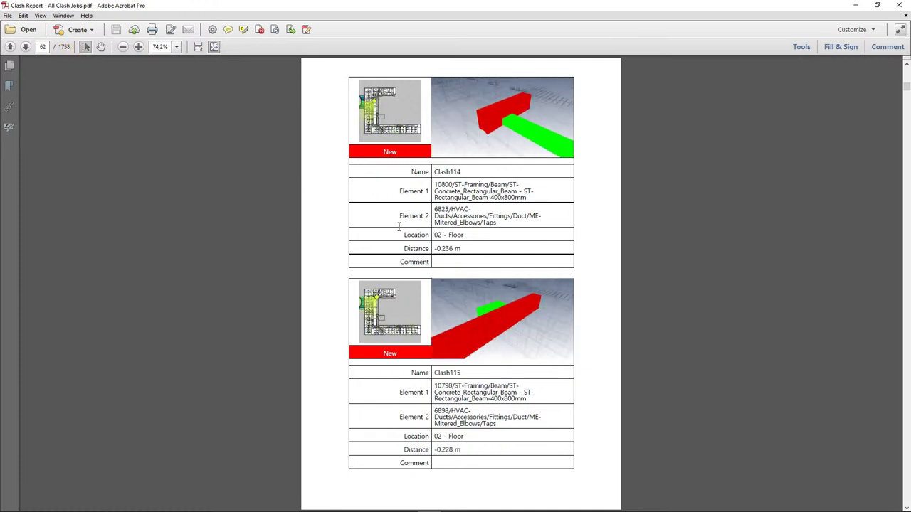
scroll(399, 225, down, 3)
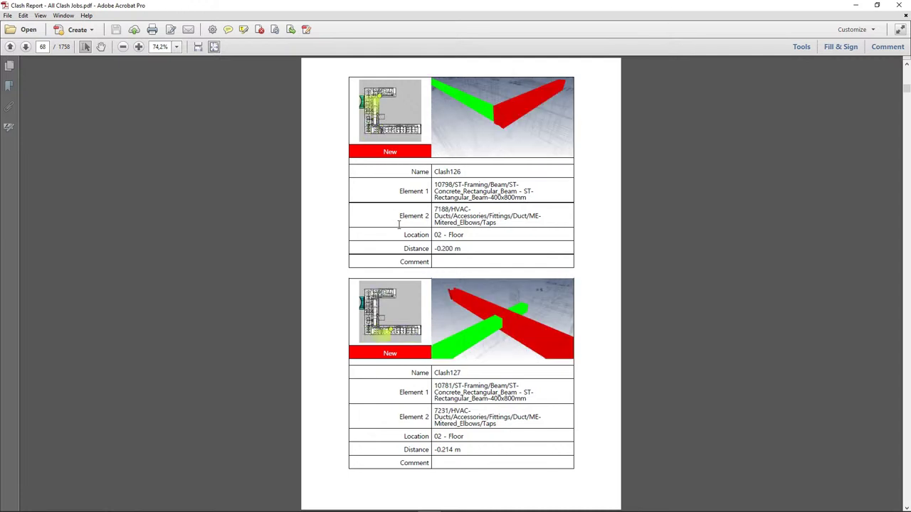
scroll(399, 225, down, 12)
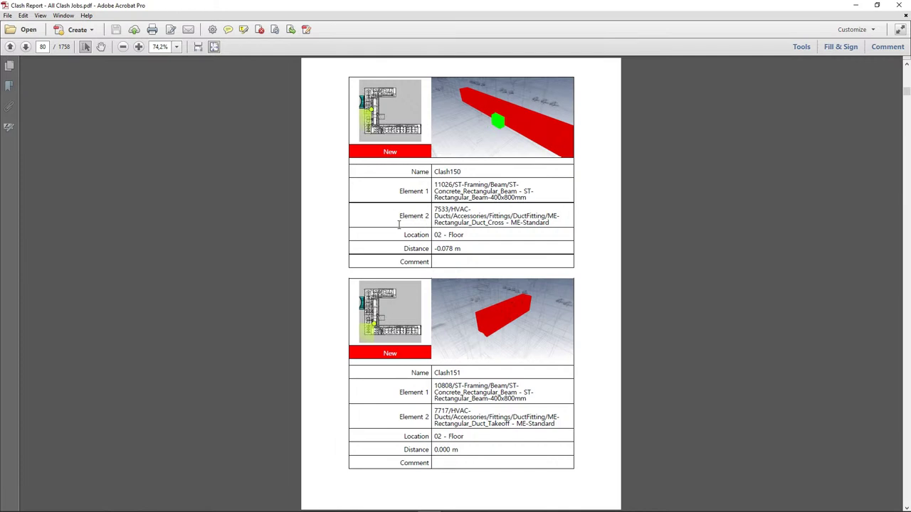
scroll(405, 234, down, 7)
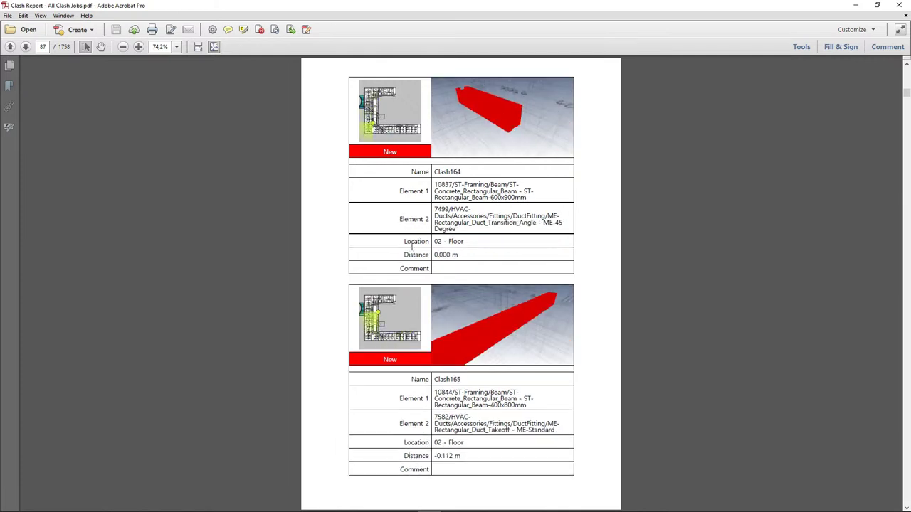
scroll(412, 246, down, 16)
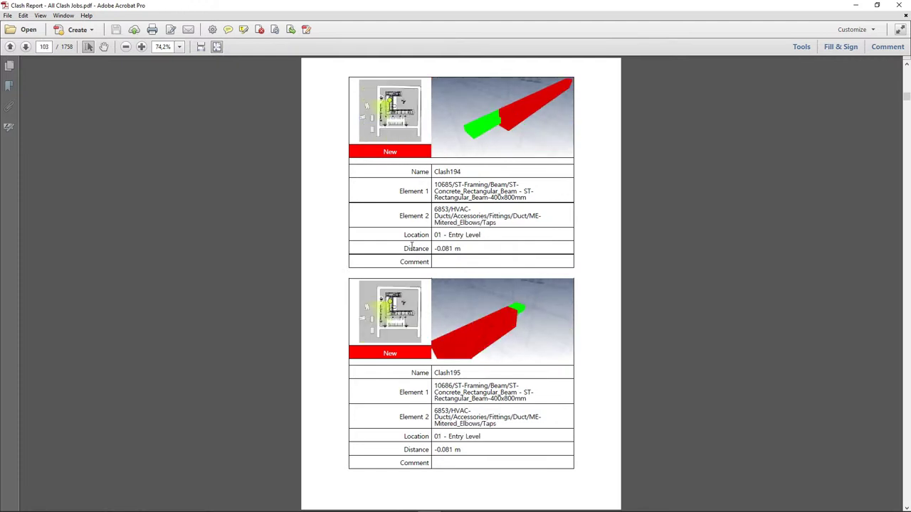
scroll(412, 246, up, 6)
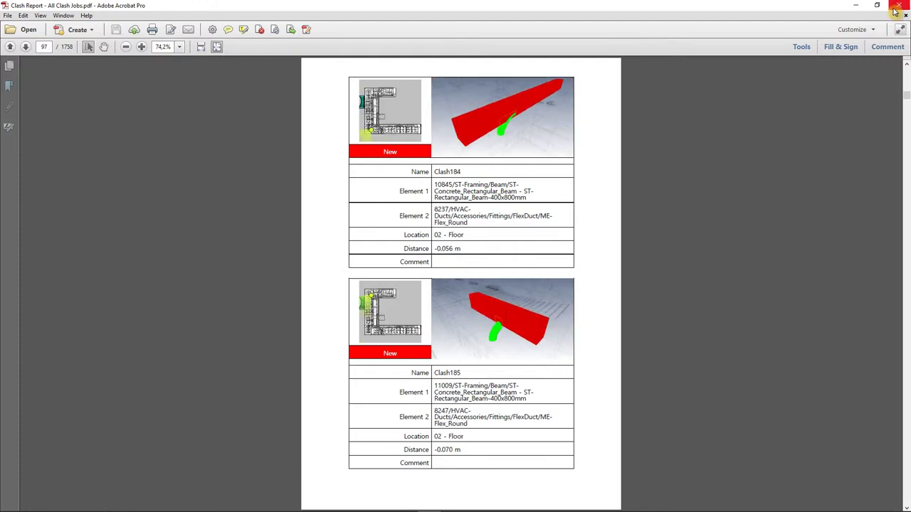
click(896, 7)
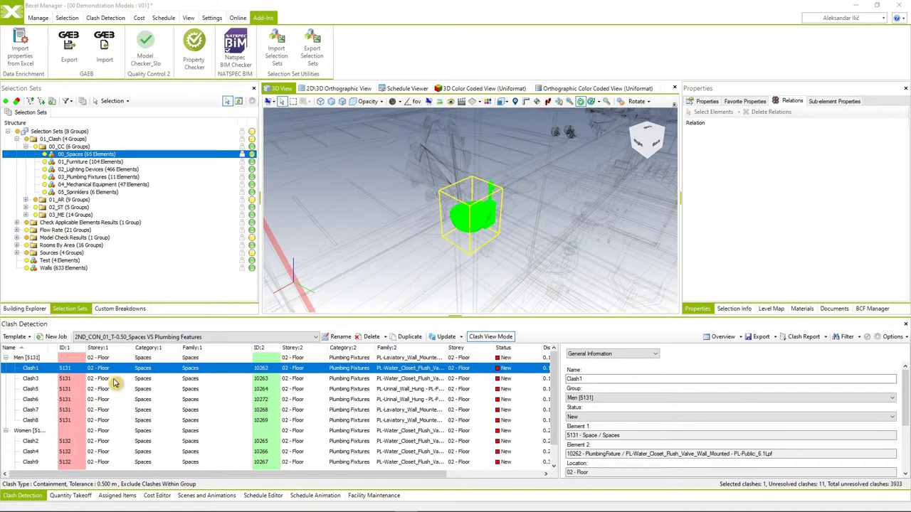
Step: Switch the active clash job to 1ST_HAR_03_T-0.05_AR-Stairs VS ST-Columns & ST-Framing & ST-Walls
click(160, 341)
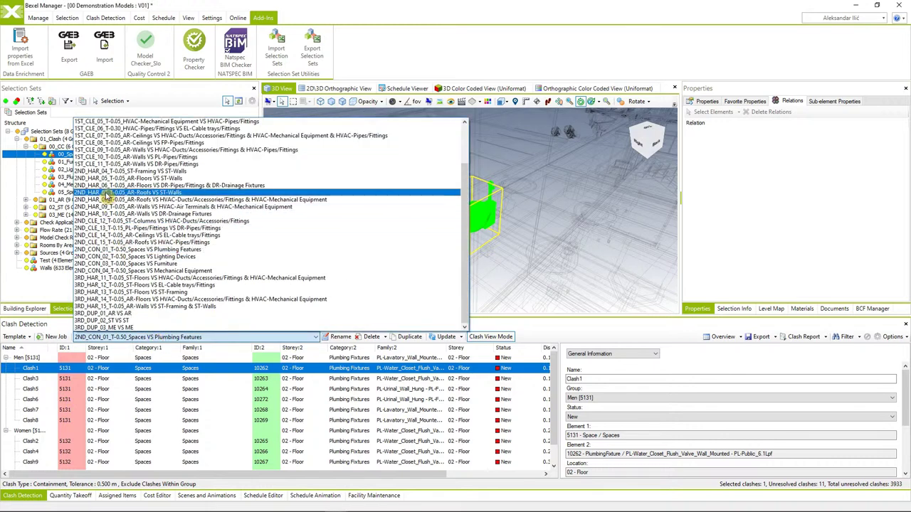
click(161, 339)
click(162, 338)
scroll(164, 271, up, 3)
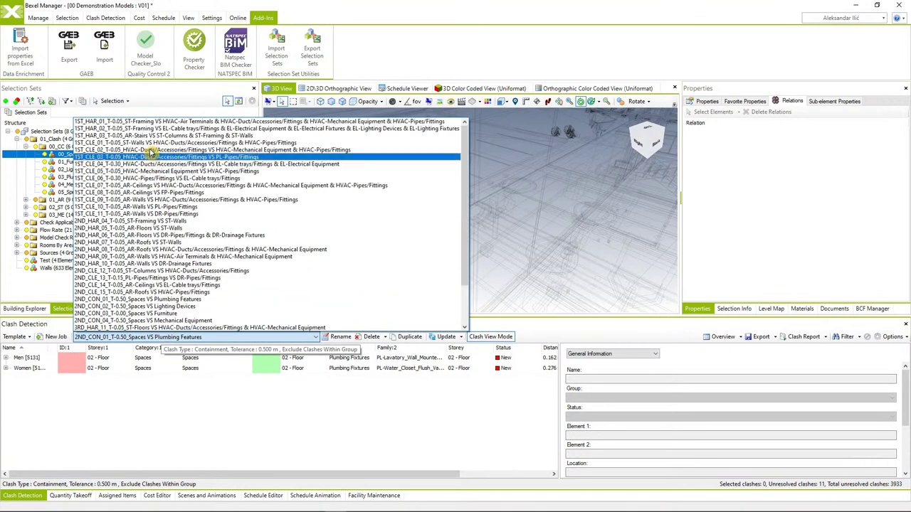
click(146, 143)
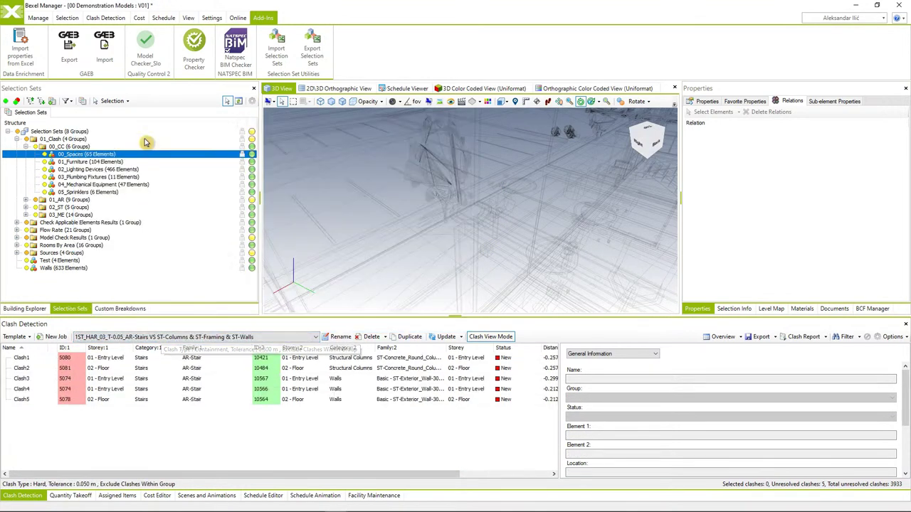
Step: Select Clash3, Clash4 and Clash5, inspect them in the 3D view, and combine them into a clash group named Group1
click(100, 380)
shift+click(100, 390)
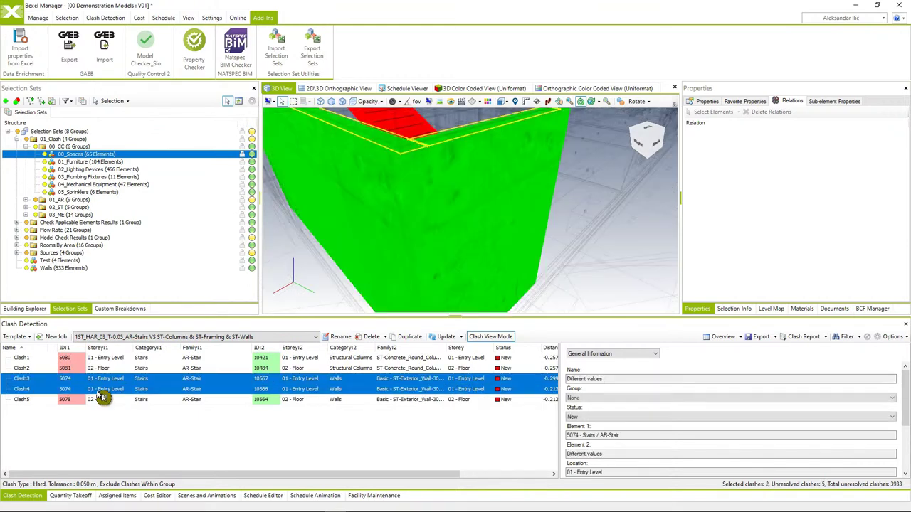
shift+click(99, 400)
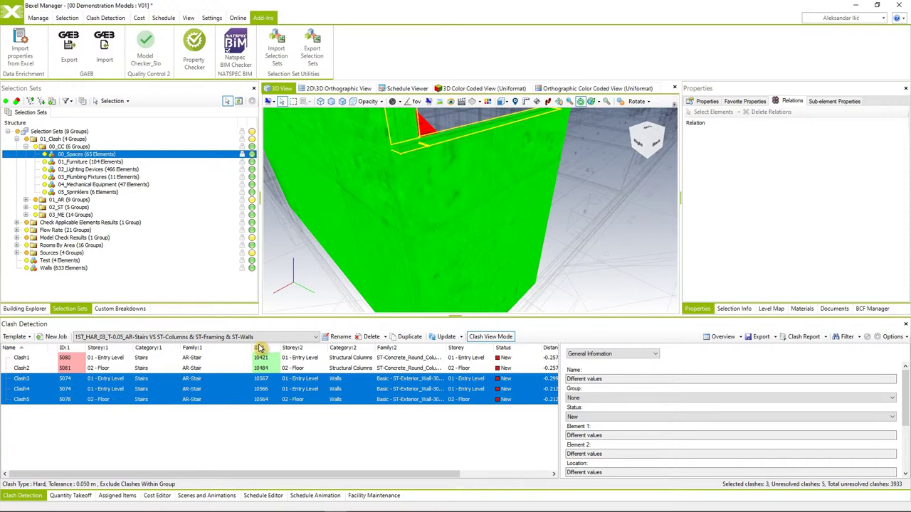
scroll(435, 254, down, 5)
scroll(477, 203, down, 3)
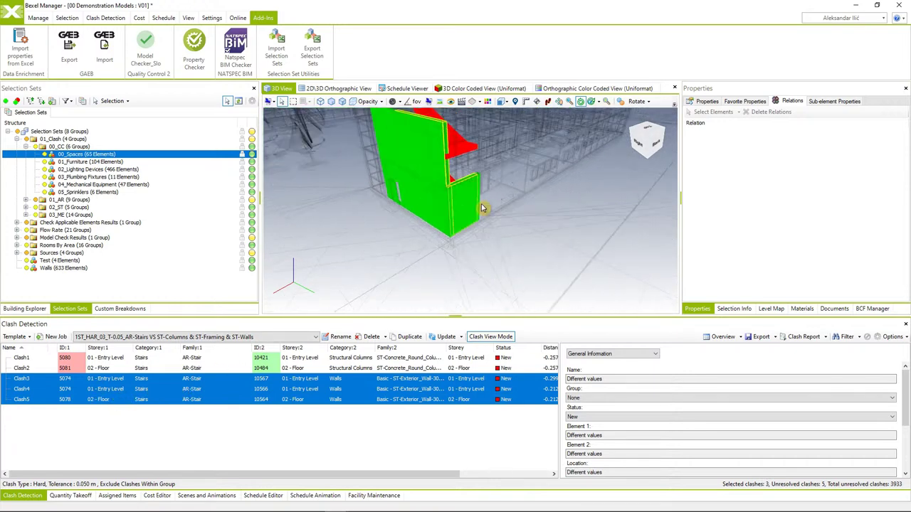
drag(484, 206, 453, 247)
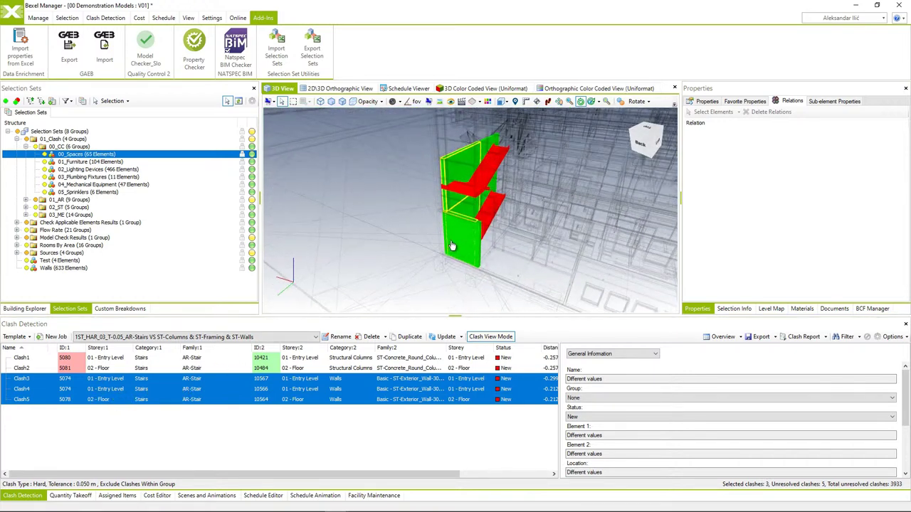
right_click(51, 380)
click(106, 405)
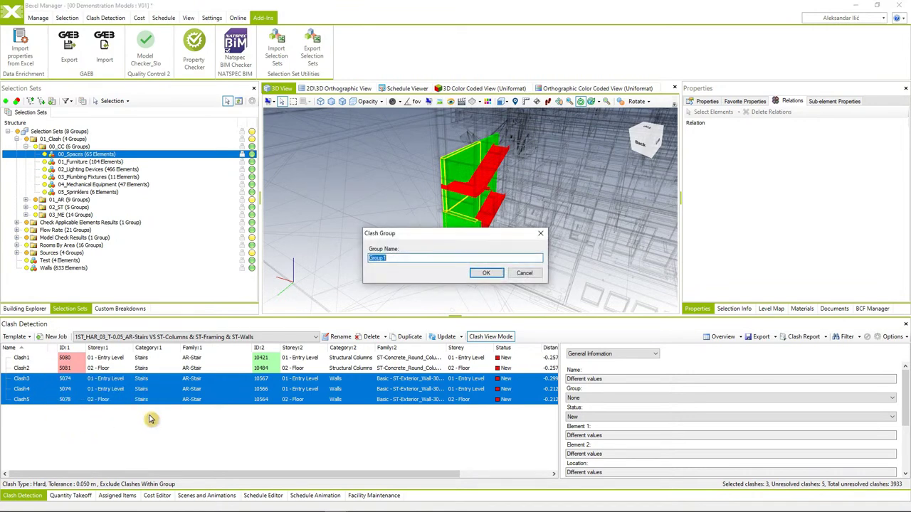
click(484, 273)
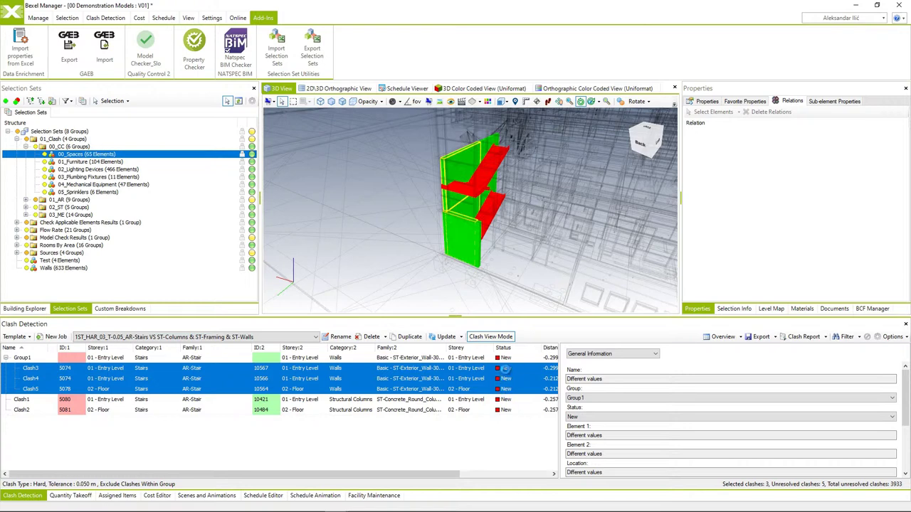
Step: Change the status of the whole Group1 clash group to High
right_click(508, 361)
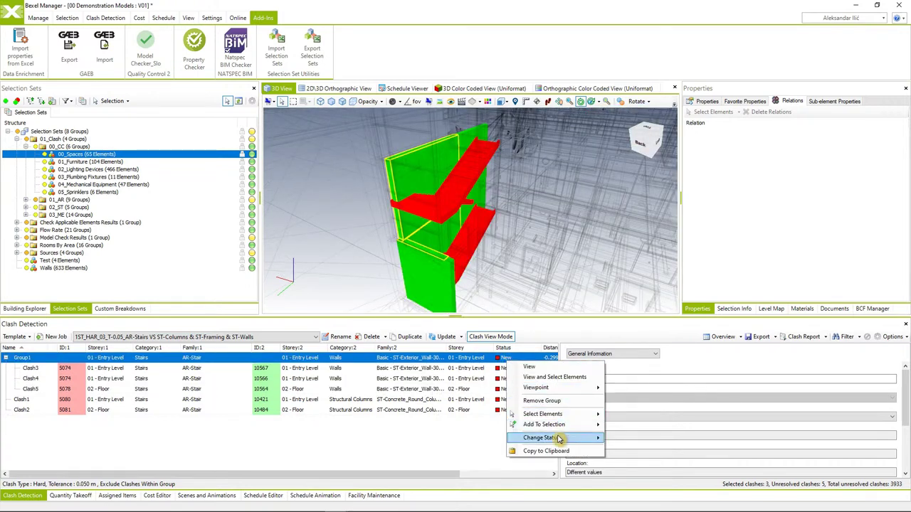
mouse_move(601, 442)
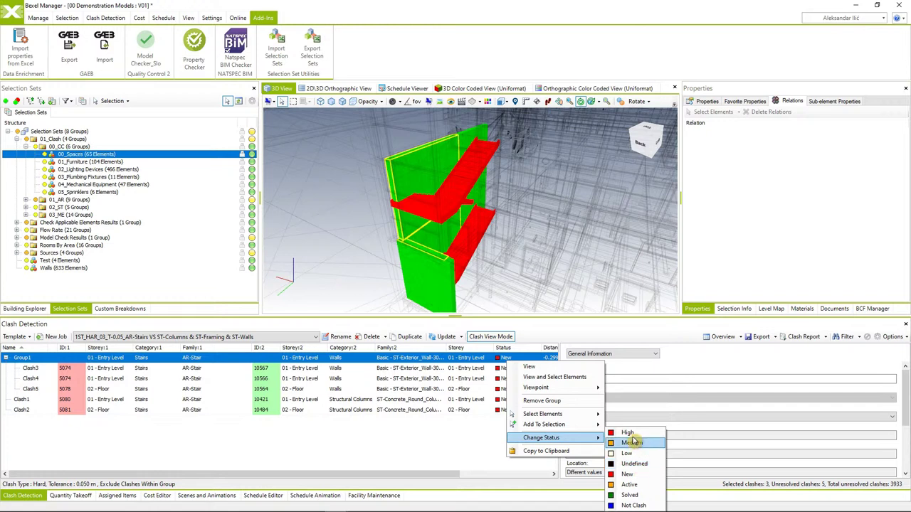
click(630, 434)
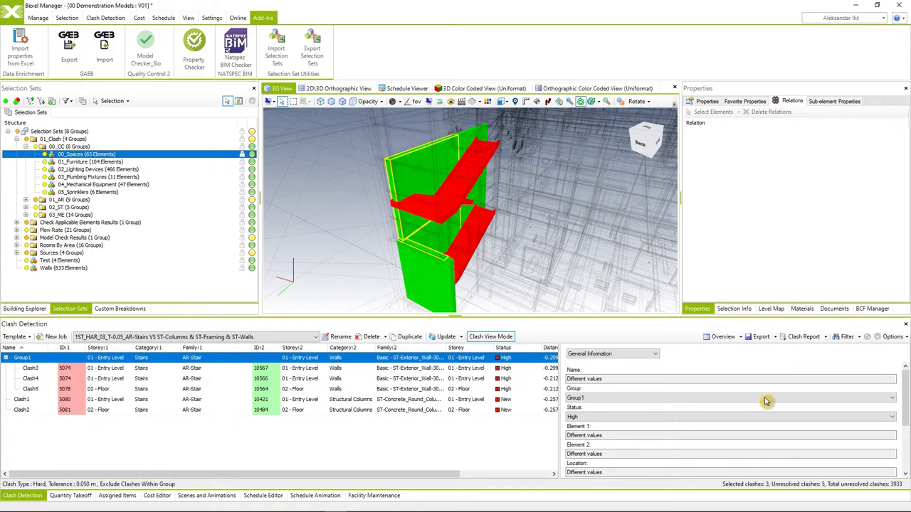
Step: Export all clash jobs to the Desktop as the Excel file Clash Report - All Clash Jobs, and open its file location
click(771, 339)
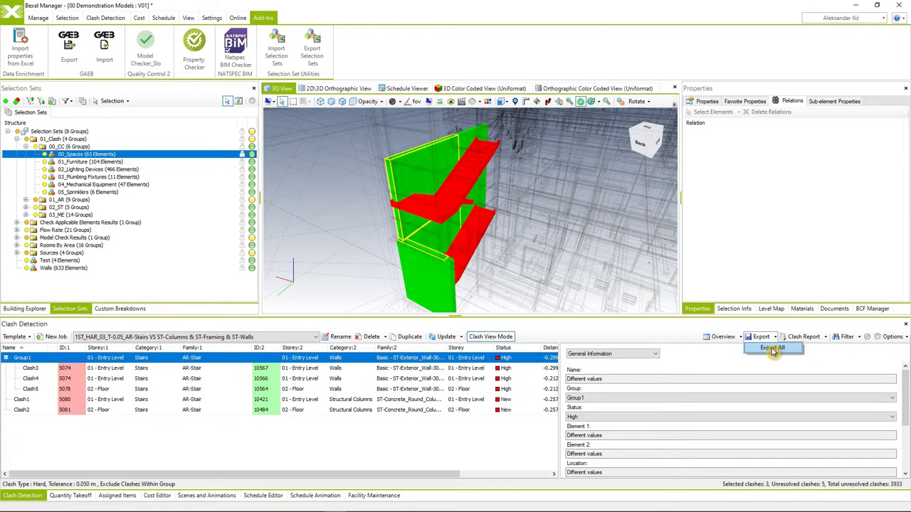
click(772, 349)
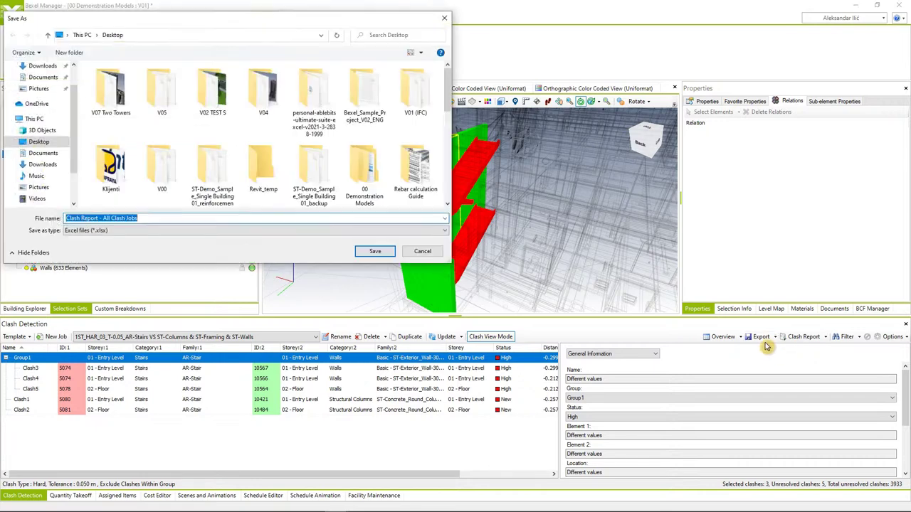
click(377, 251)
click(482, 264)
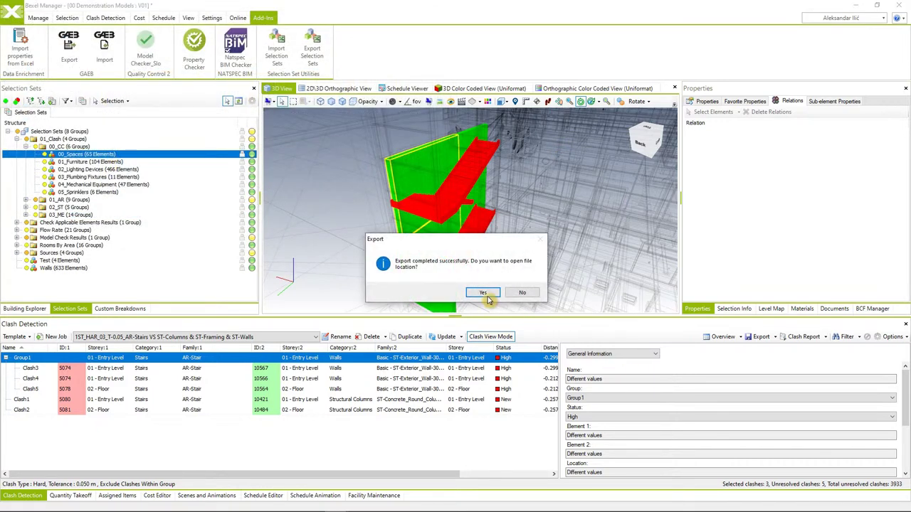
click(485, 294)
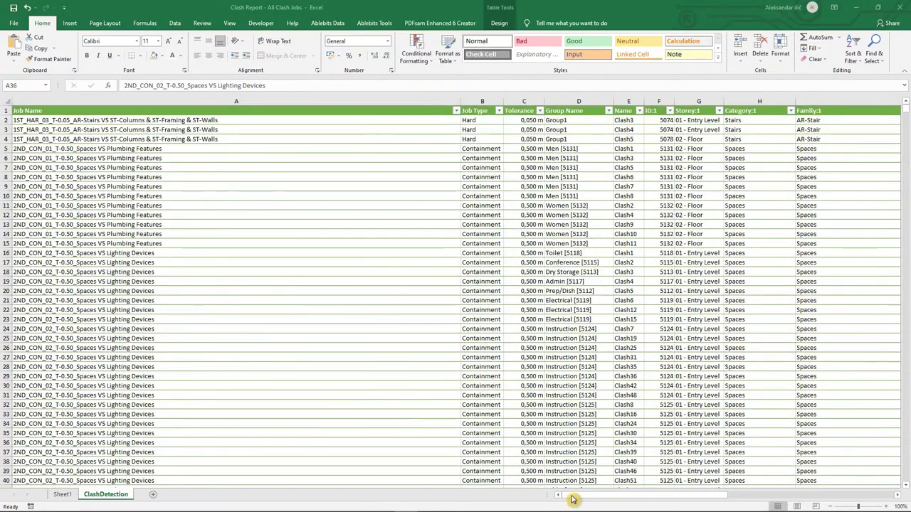
Step: In Excel, examine the ClashDetection list and the status summary per job on Sheet1 of the clash report, and close the workbook
mouse_move(624, 500)
mouse_down()
mouse_move(776, 500)
mouse_move(609, 503)
mouse_up()
scroll(393, 396, down, 20)
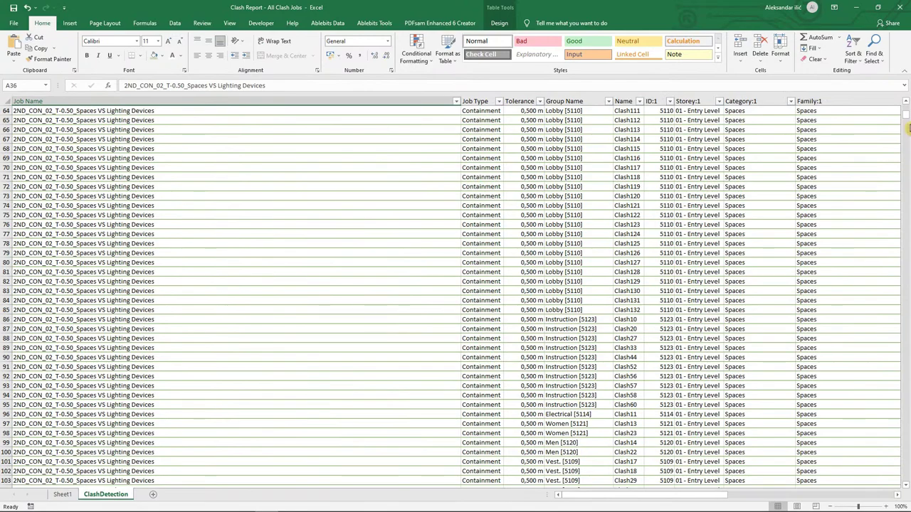
mouse_move(908, 123)
mouse_down()
mouse_move(908, 438)
mouse_move(909, 108)
mouse_up()
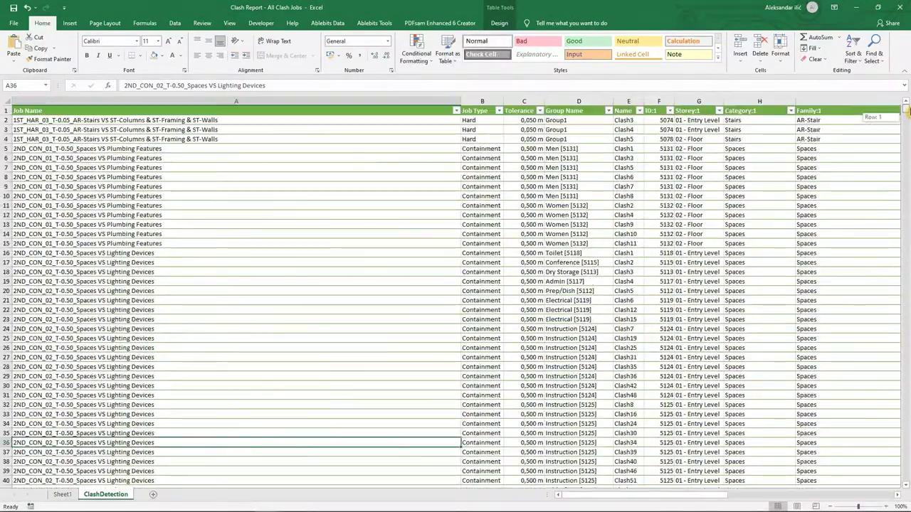
click(68, 496)
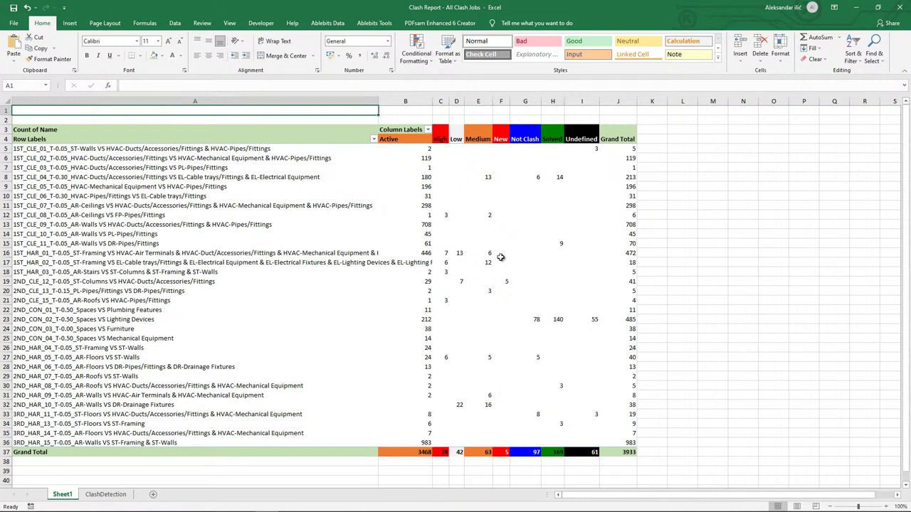
mouse_move(500, 257)
click(899, 7)
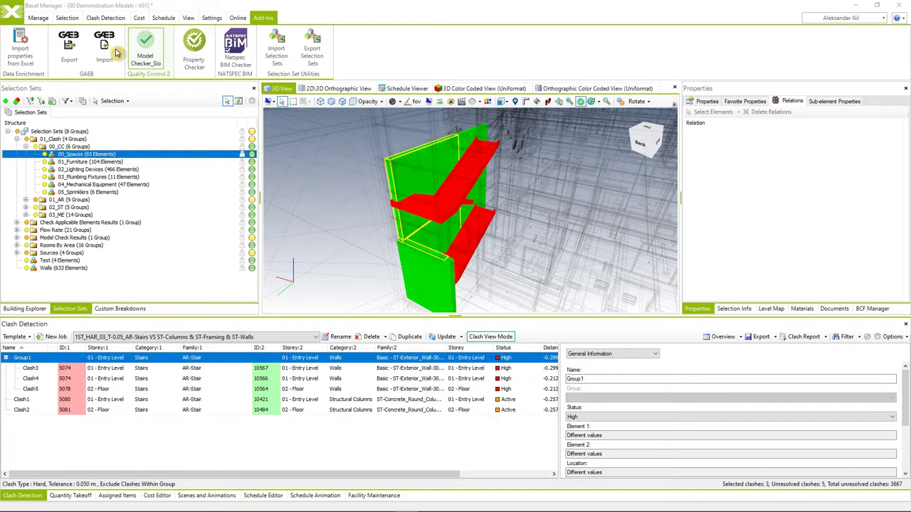
Step: Start an advanced Power BI export with all sections included, choosing only the schedule Planned (Uniformat Based 2 Levels Schedule_Optimized)
click(37, 18)
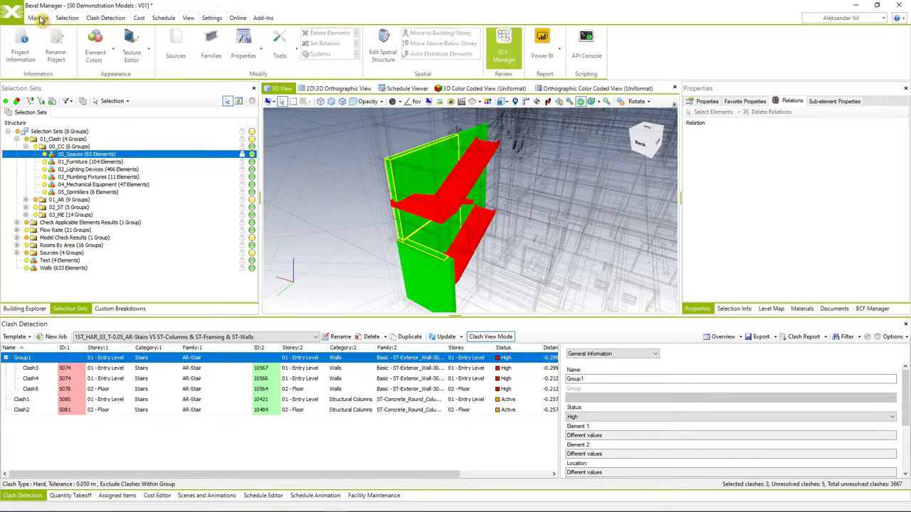
click(560, 55)
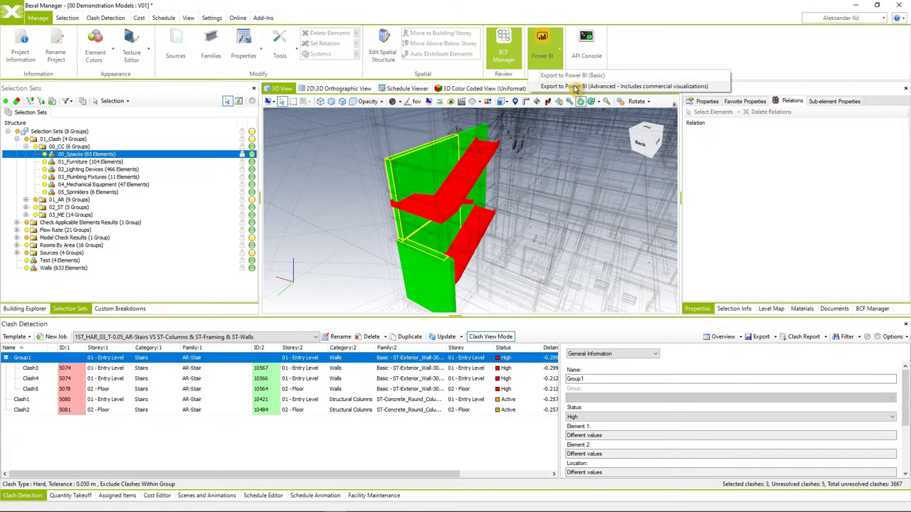
click(575, 86)
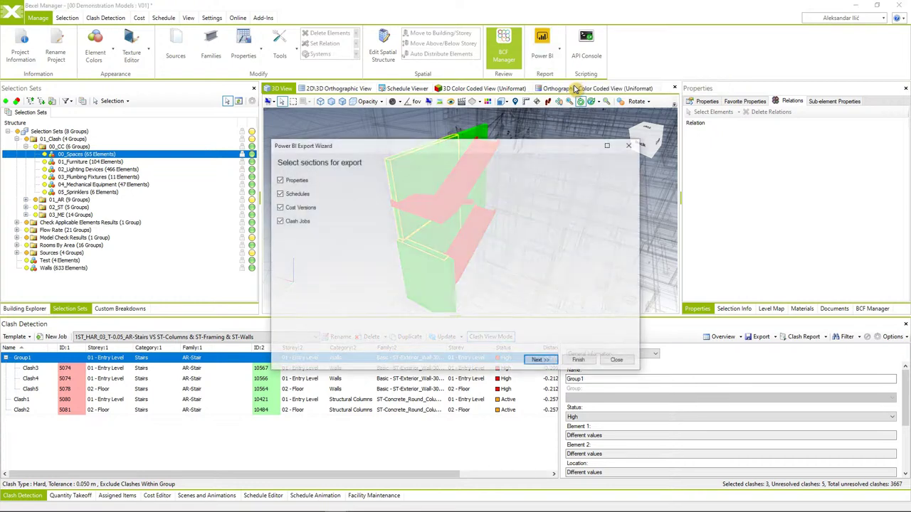
click(542, 364)
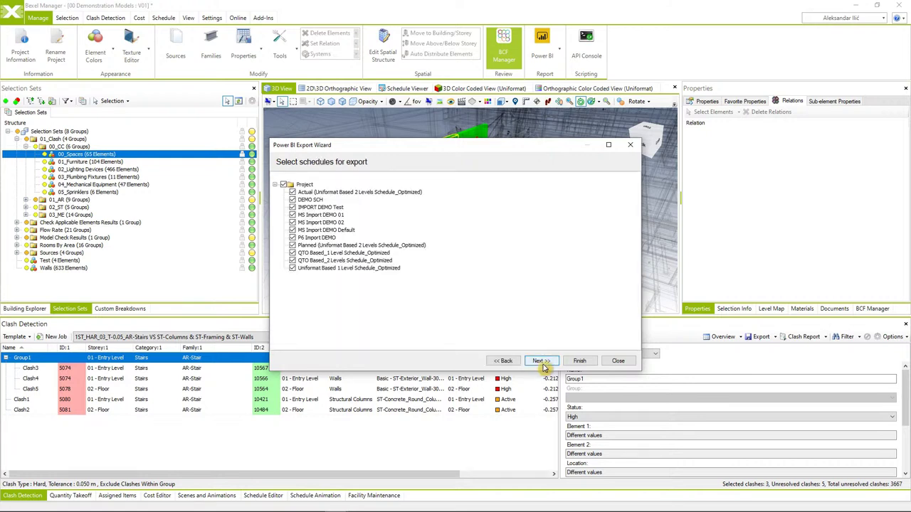
click(283, 184)
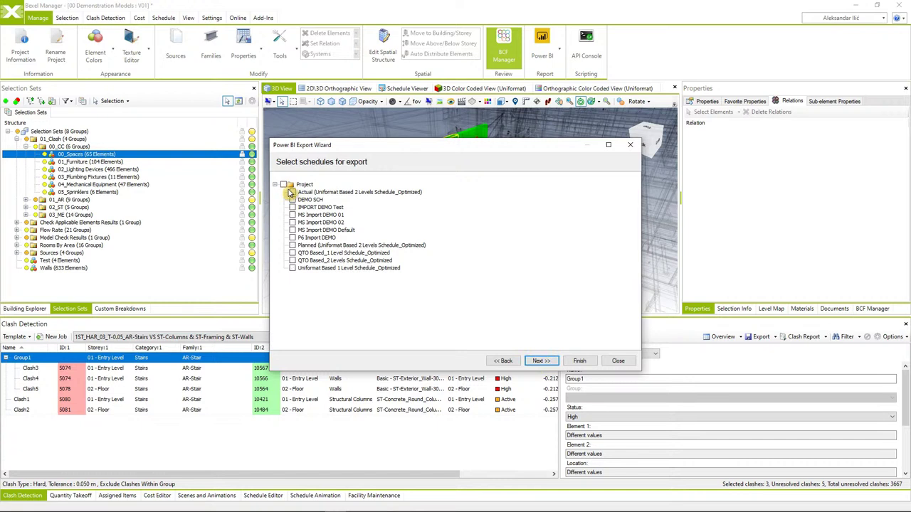
click(291, 245)
click(537, 361)
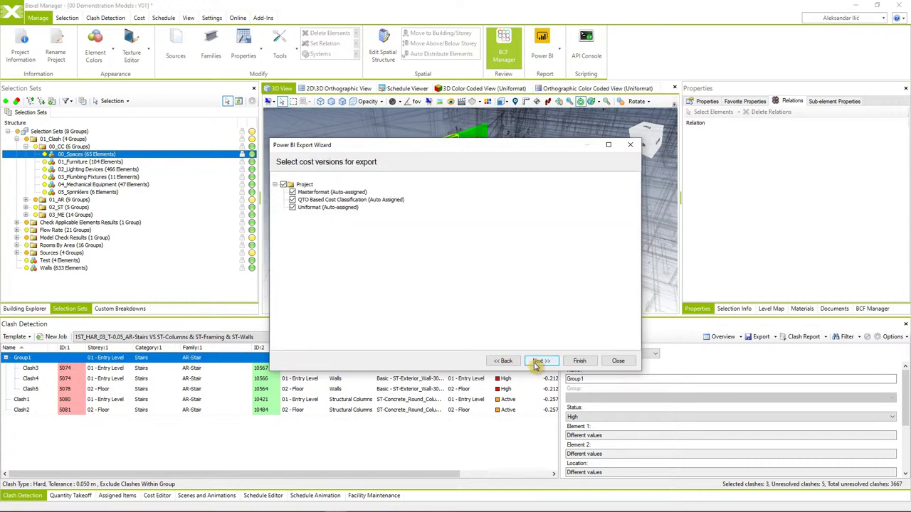
Step: Exclude QTO Based Cost Classification and Uniformat from the exported cost versions, leaving only Masterformat (Auto-assigned)
click(292, 200)
click(292, 207)
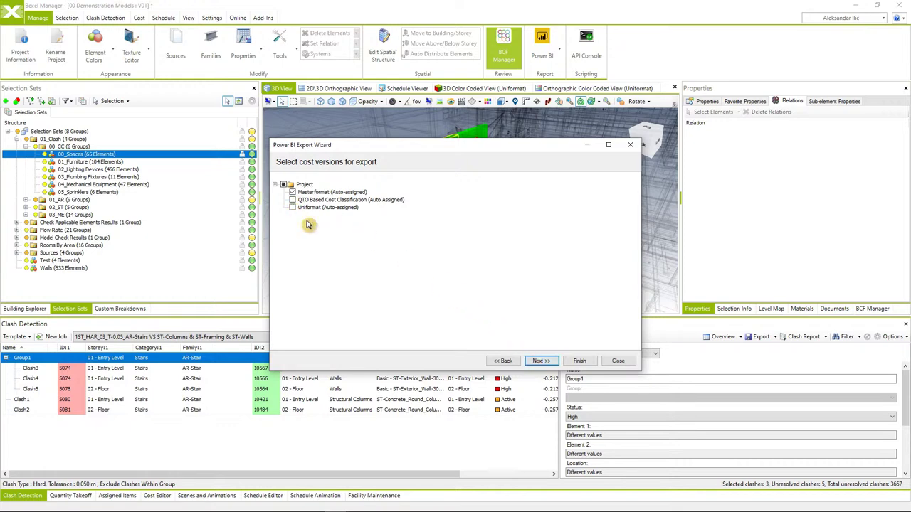
click(539, 364)
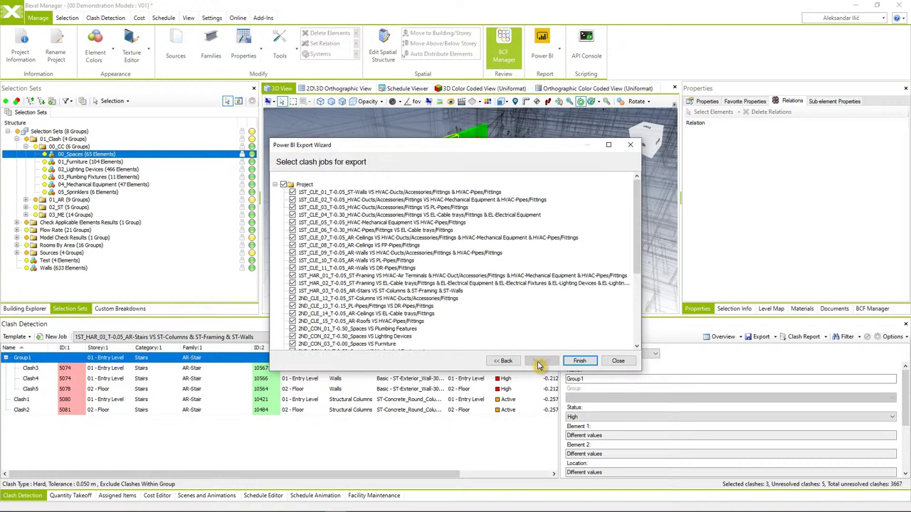
Step: Export with all clash jobs included to the Desktop as the Power BI report PBI Clash report, open its file location, and close the wizard
scroll(372, 246, down, 1)
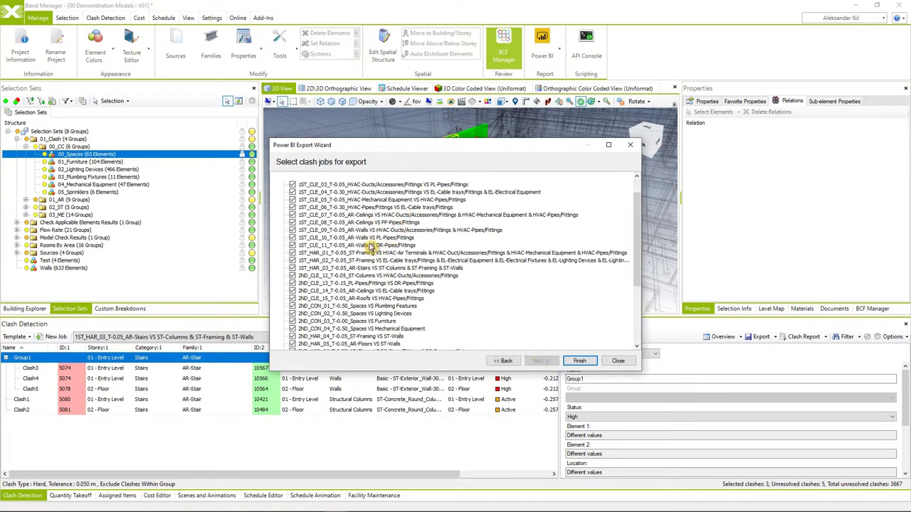
scroll(385, 257, up, 3)
scroll(378, 278, down, 5)
scroll(328, 256, up, 5)
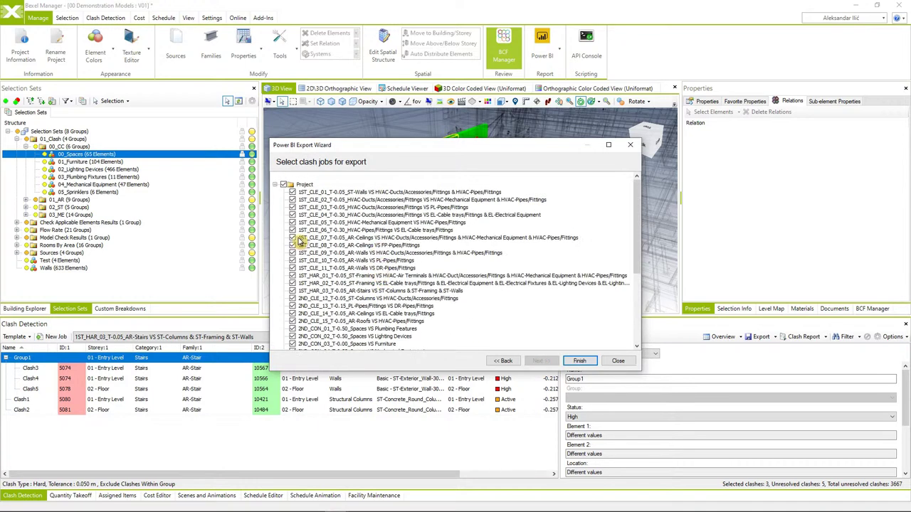
click(578, 361)
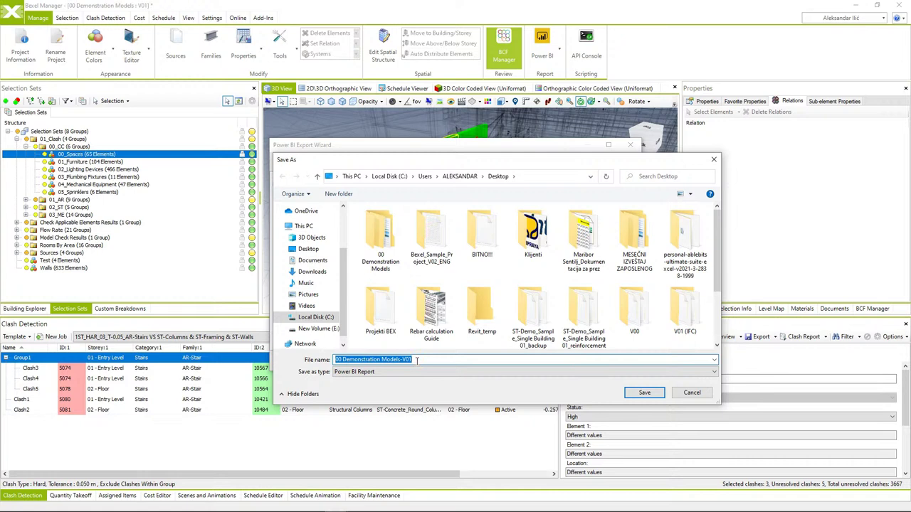
text(PBI)
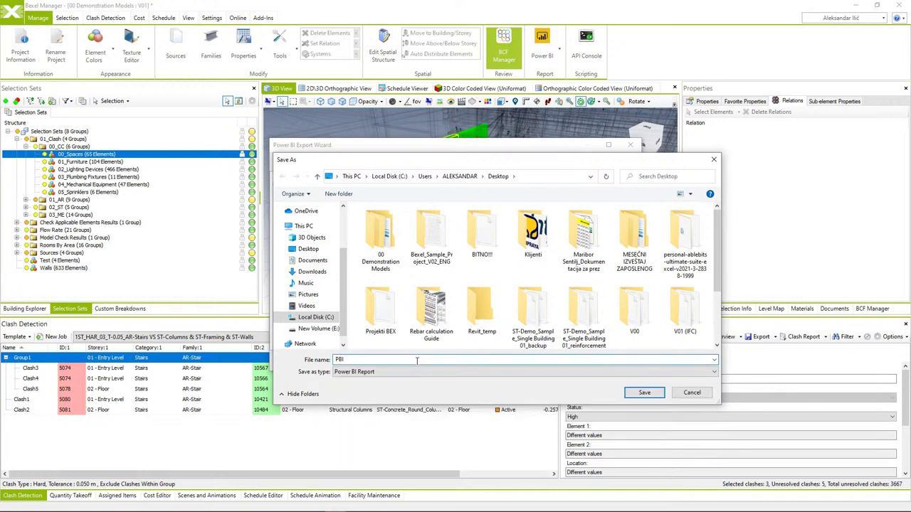
text( Clash report)
click(644, 393)
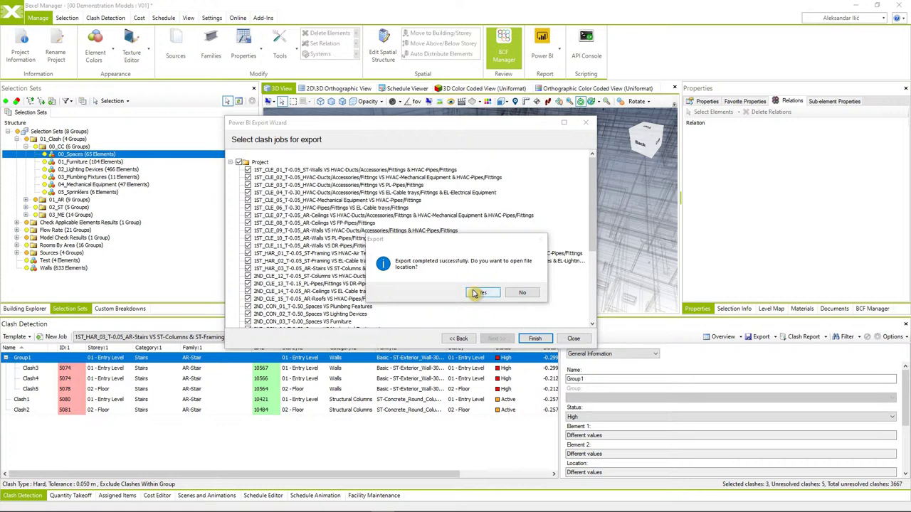
click(476, 293)
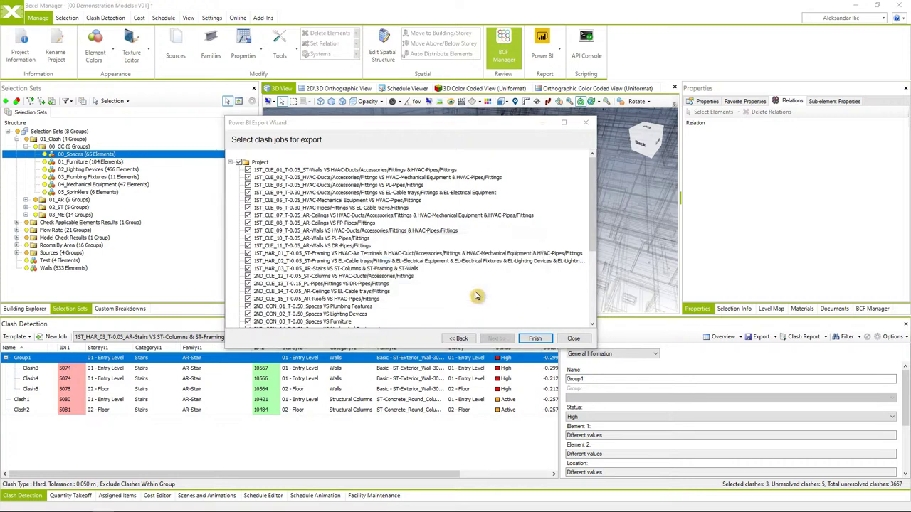
click(574, 339)
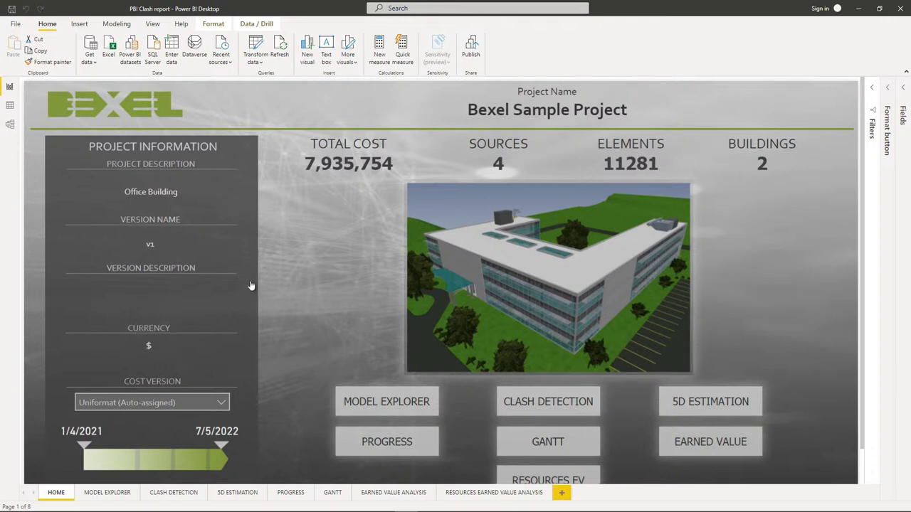
Step: In Power BI Desktop, open the report's Clash Detection page and review its charts by storey, status and clash job
click(172, 493)
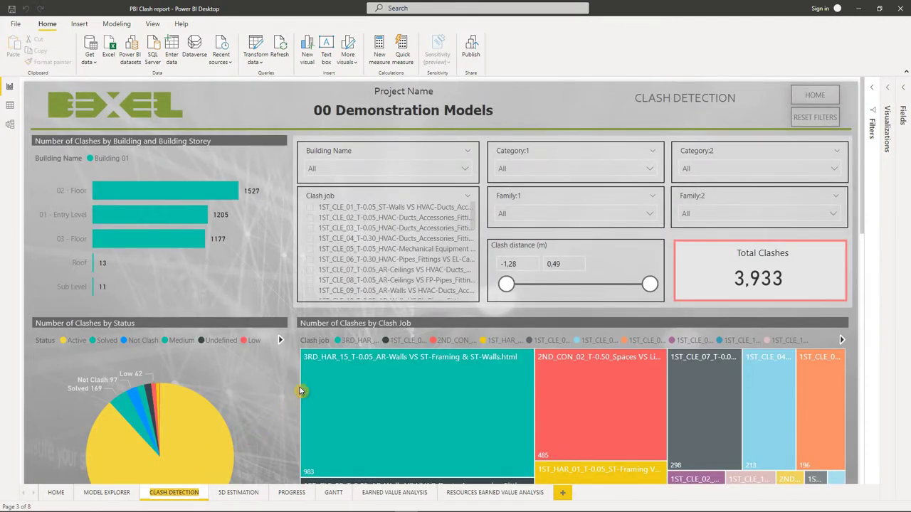
scroll(254, 340, down, 4)
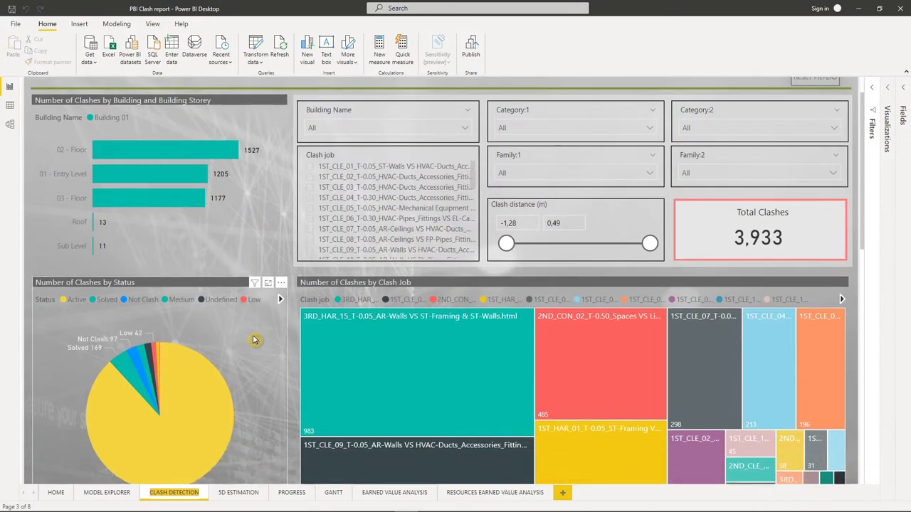
scroll(254, 340, down, 5)
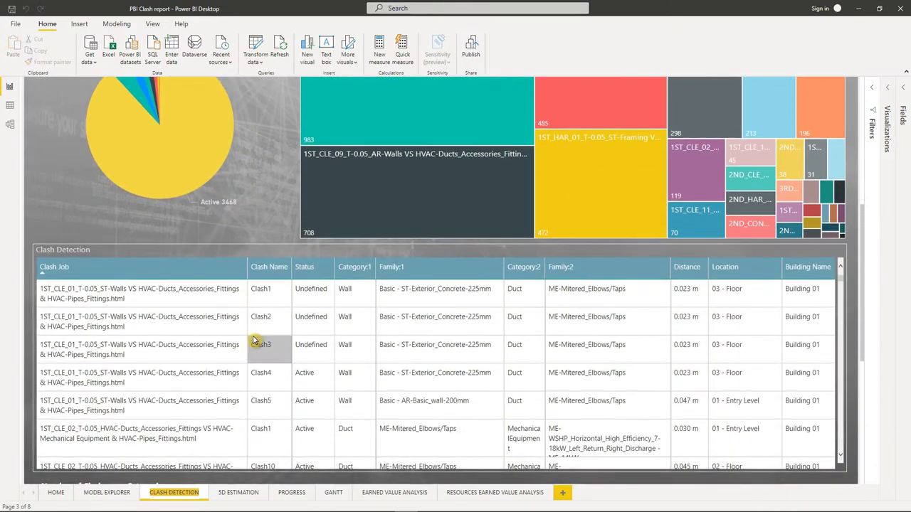
Step: Examine the rows of the Clash Detection table, return to its first entries, and look over the charts and filters above it
scroll(255, 340, down, 2)
scroll(254, 342, up, 5)
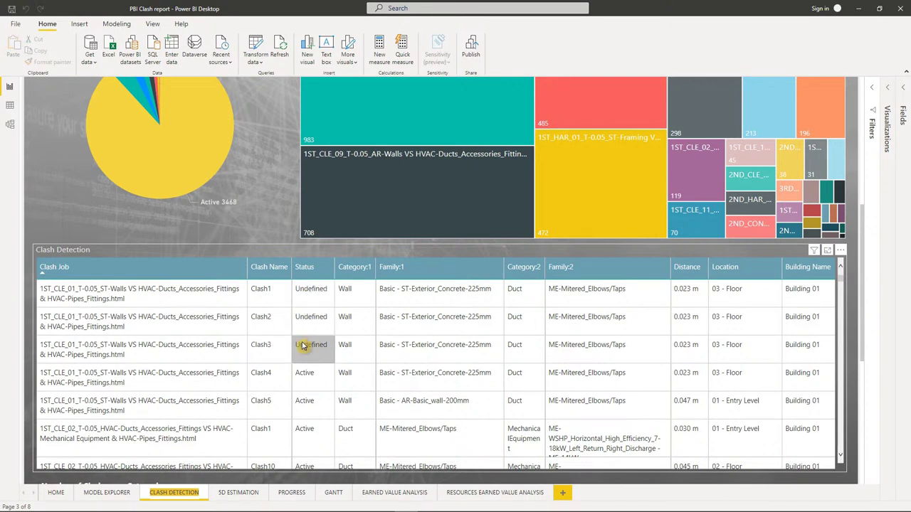
scroll(352, 329, down, 5)
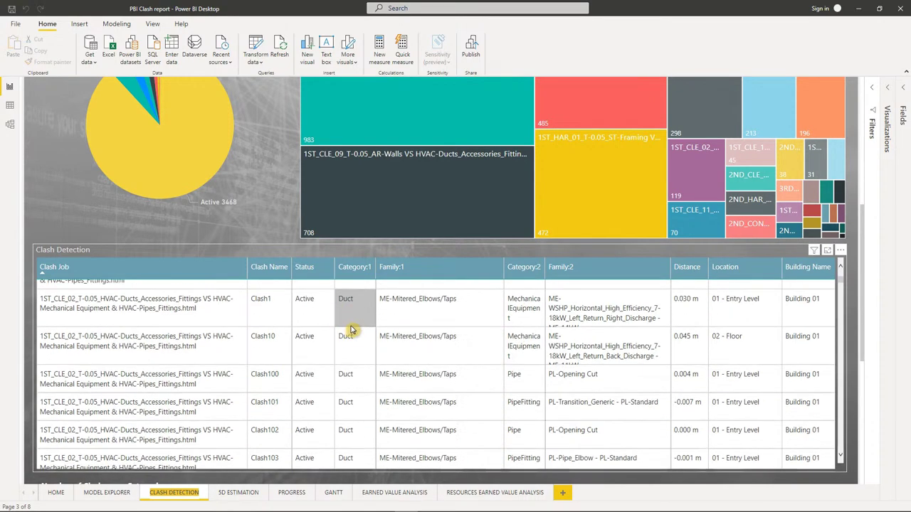
scroll(400, 342, down, 10)
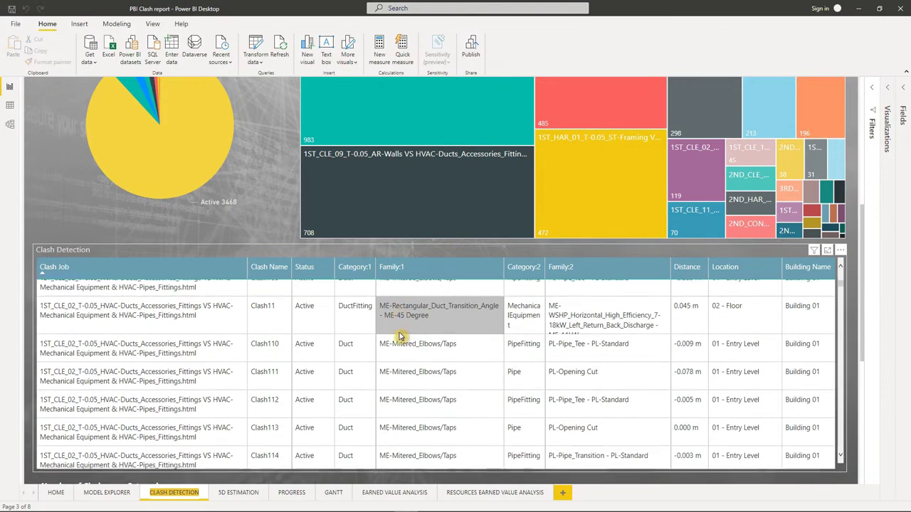
scroll(399, 362, down, 10)
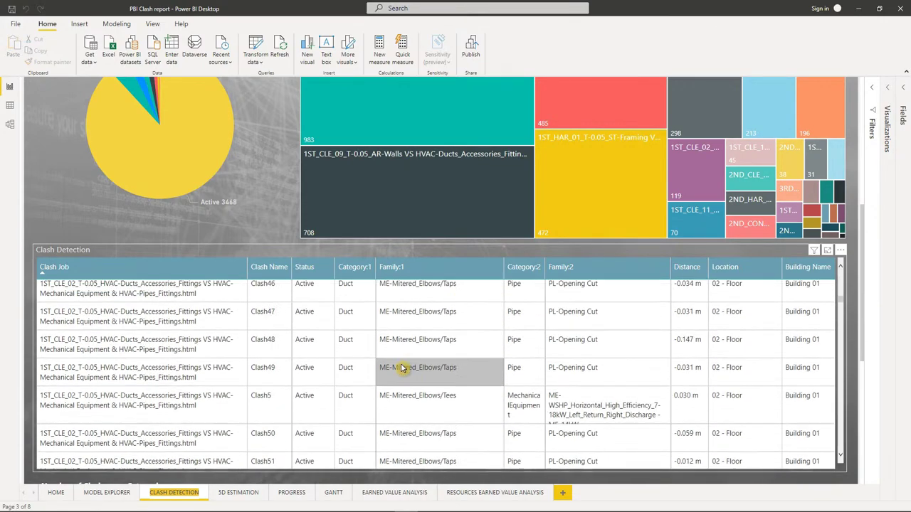
scroll(384, 371, down, 10)
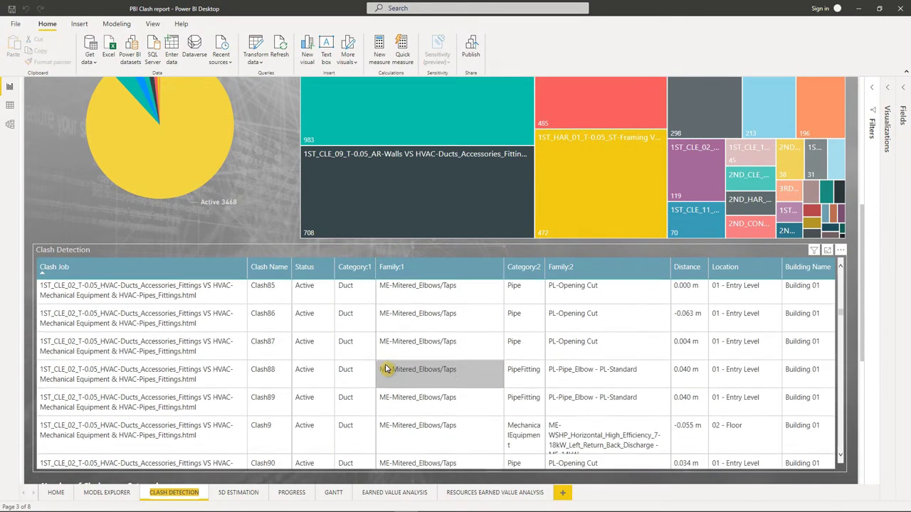
scroll(381, 375, down, 10)
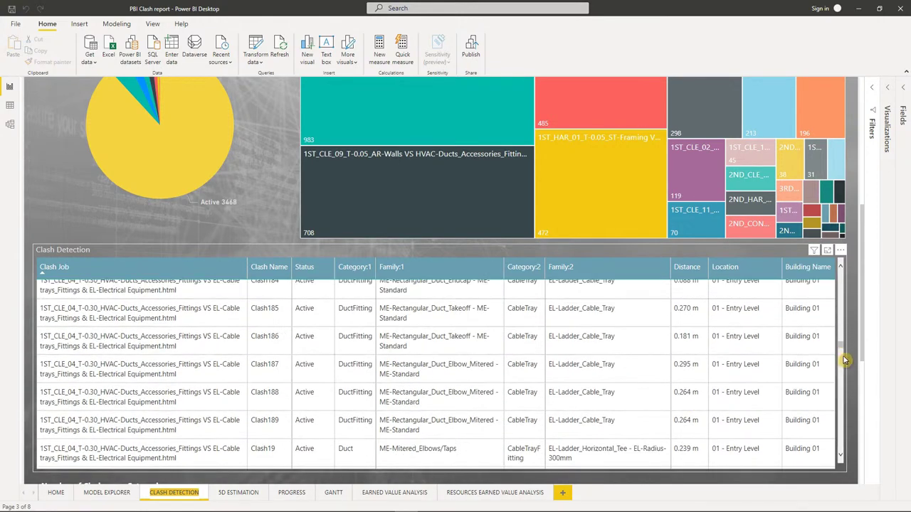
drag(850, 358, 850, 449)
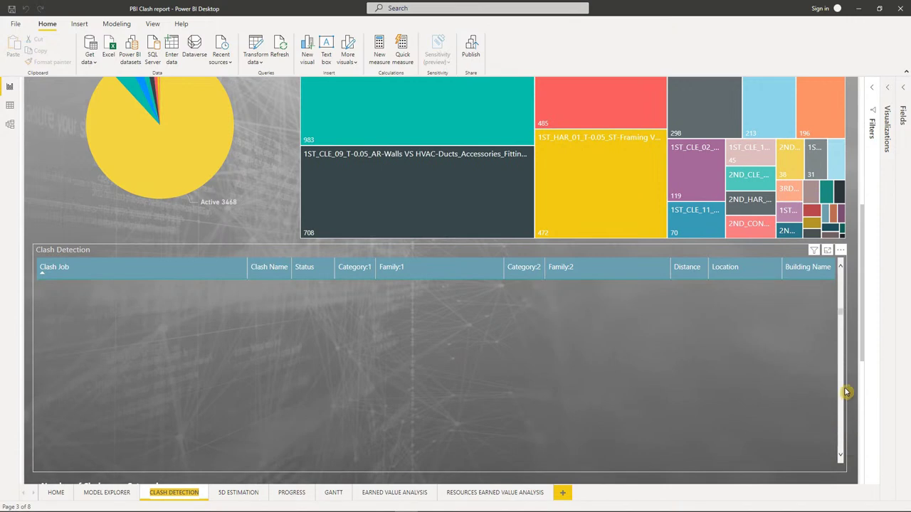
click(840, 315)
scroll(838, 342, up, 2)
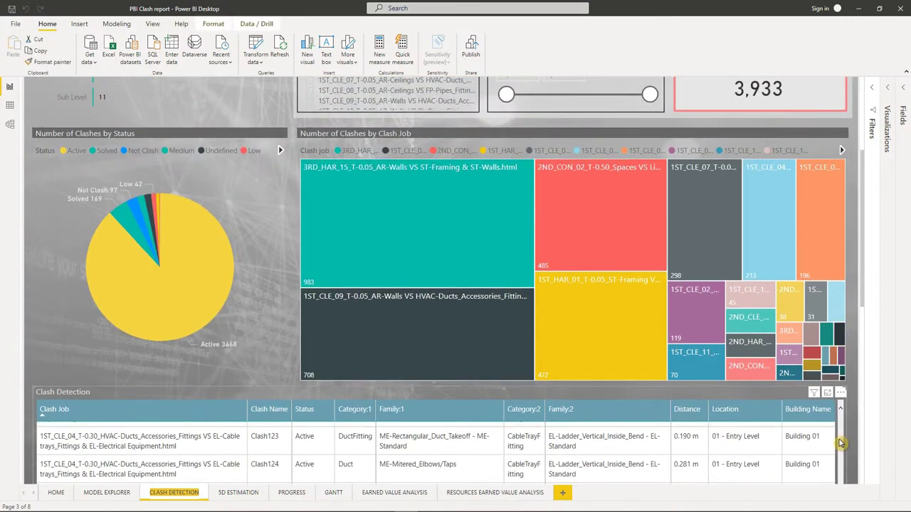
drag(841, 441, 841, 427)
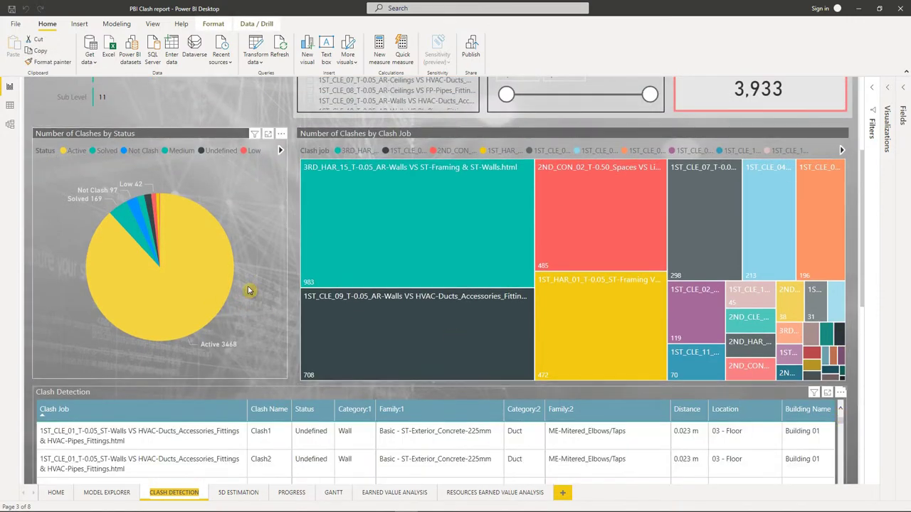
scroll(249, 288, up, 3)
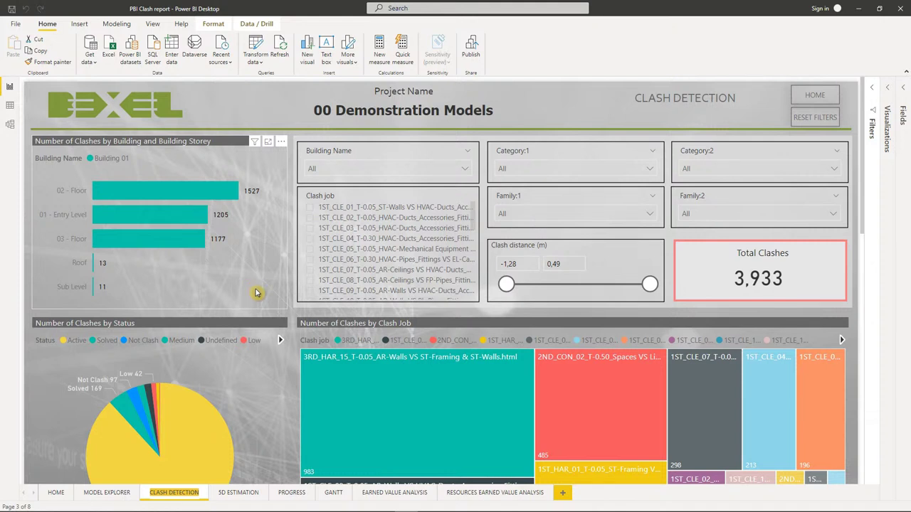
Step: Filter the report by clash job 1ST_CLE_01_T-0.05, ST-Walls VS HVAC-Ducts, and try the clash distance range filter
click(311, 209)
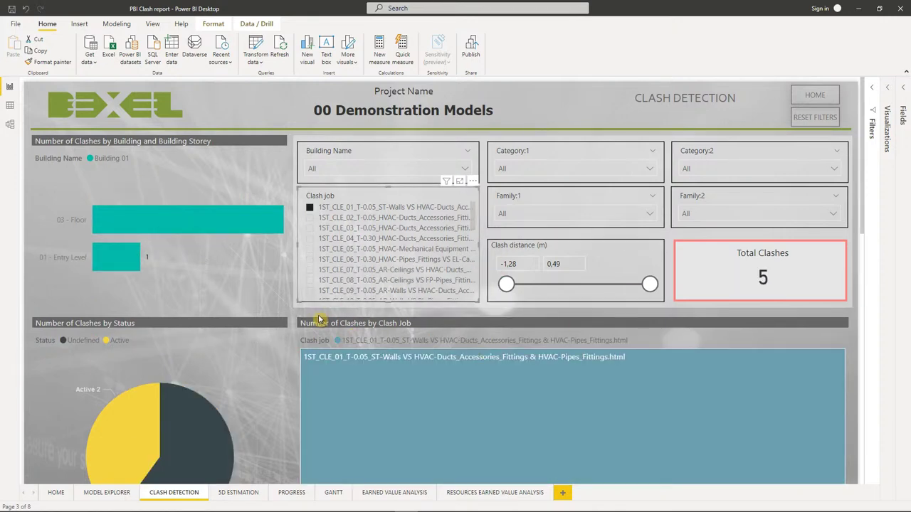
scroll(316, 320, down, 1)
scroll(317, 320, up, 1)
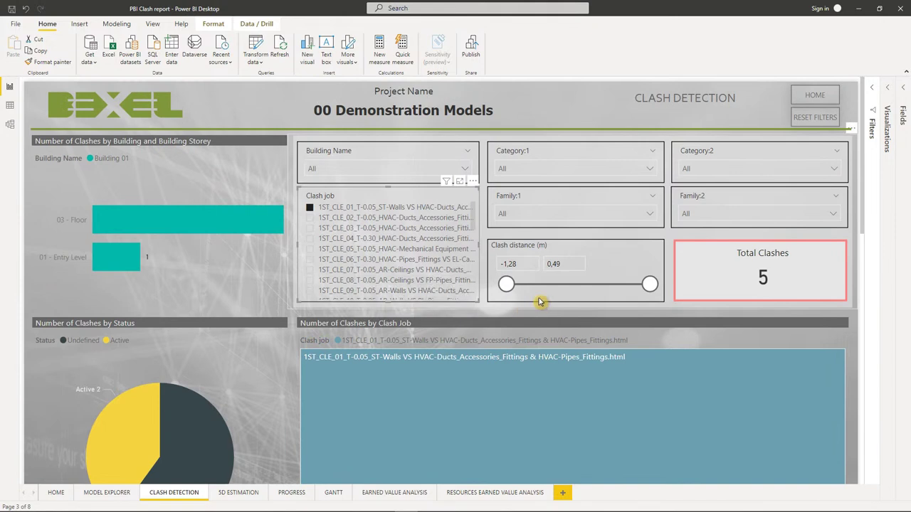
mouse_move(506, 284)
mouse_down()
mouse_move(544, 286)
mouse_move(506, 284)
mouse_up()
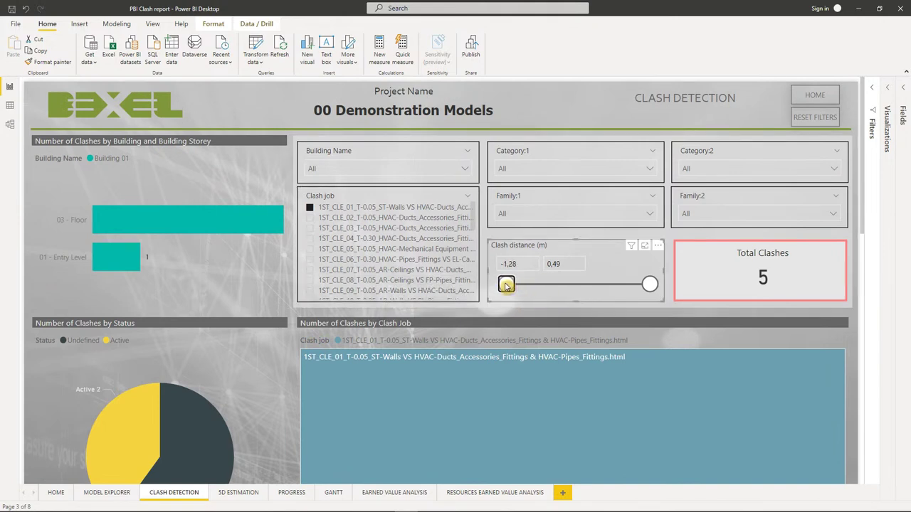
Step: Filter the report to clash job 1ST_CLE_02_T-0.05 and review its clash table and Number of Clashes per Categories chart
click(311, 218)
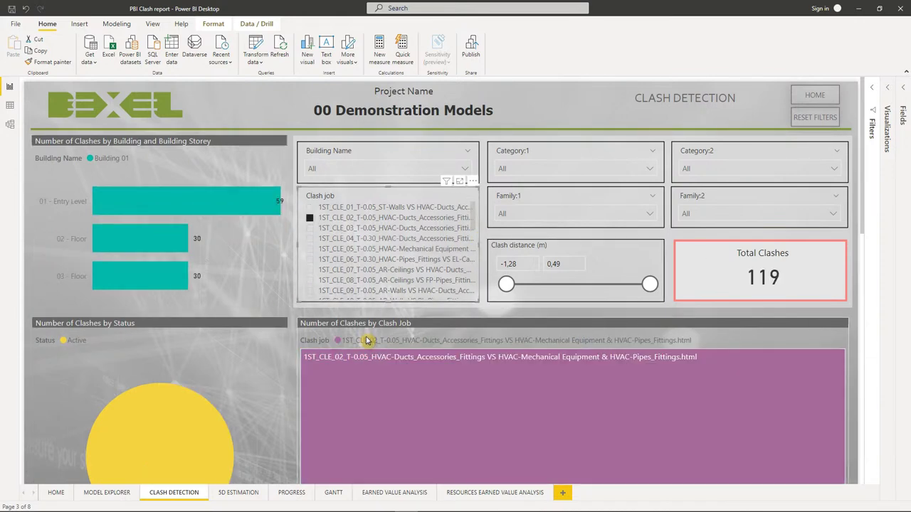
scroll(367, 341, down, 3)
scroll(366, 341, down, 3)
scroll(317, 261, down, 5)
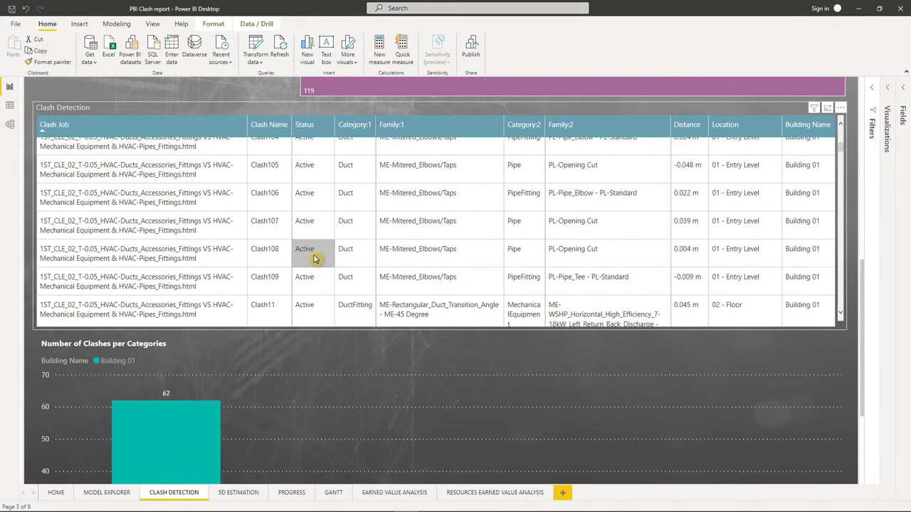
scroll(338, 378, down, 3)
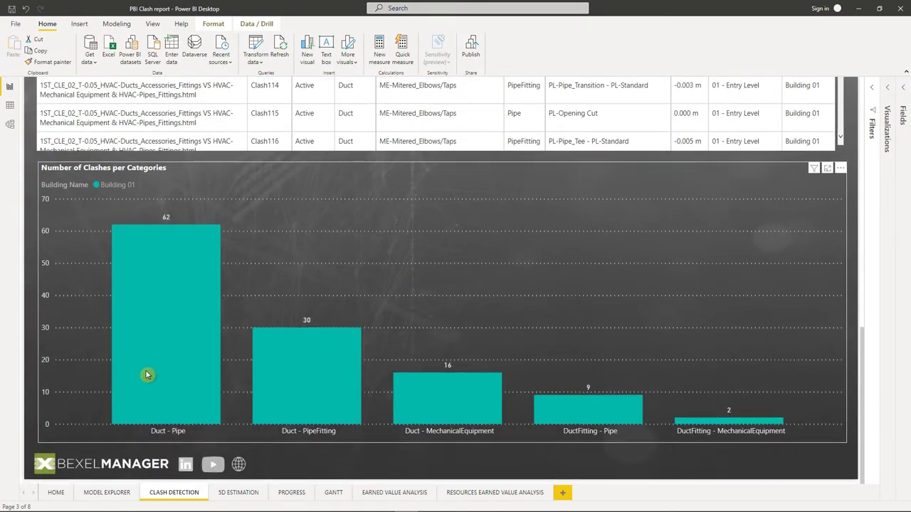
mouse_move(405, 403)
scroll(404, 401, up, 3)
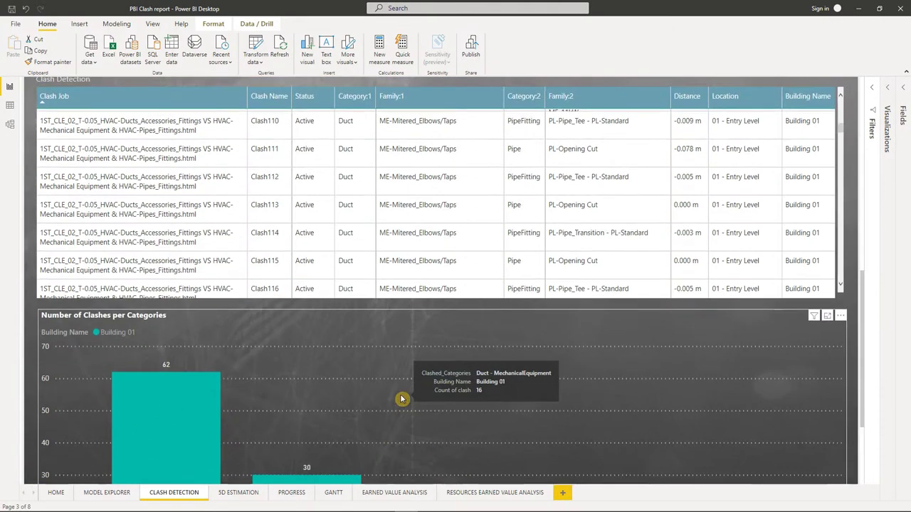
Step: Switch to Bexel Manager and add the stairs clash group Group1 as a BCF issue, creating new viewpoints for its clashes
scroll(400, 399, up, 5)
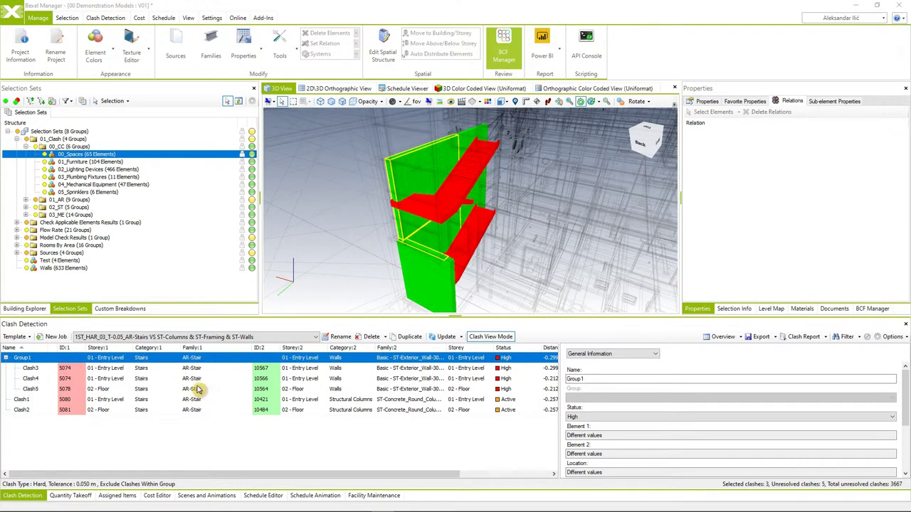
click(506, 63)
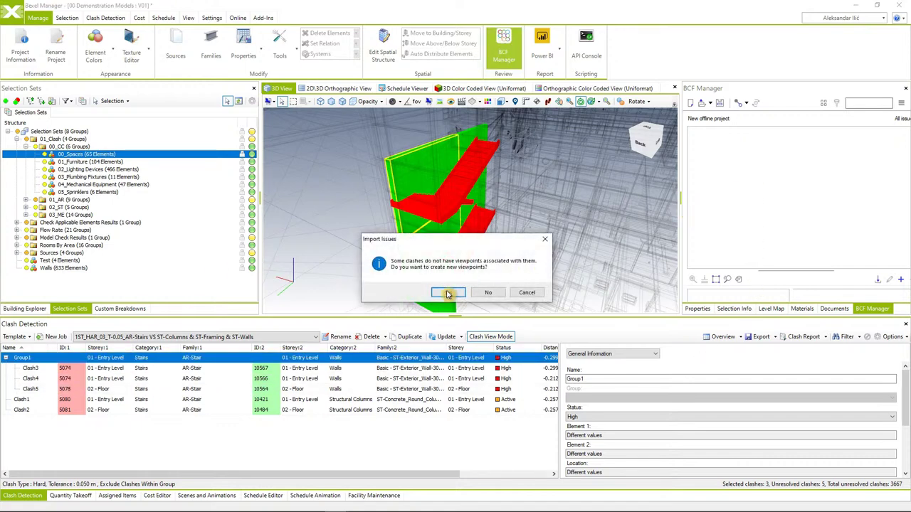
click(450, 291)
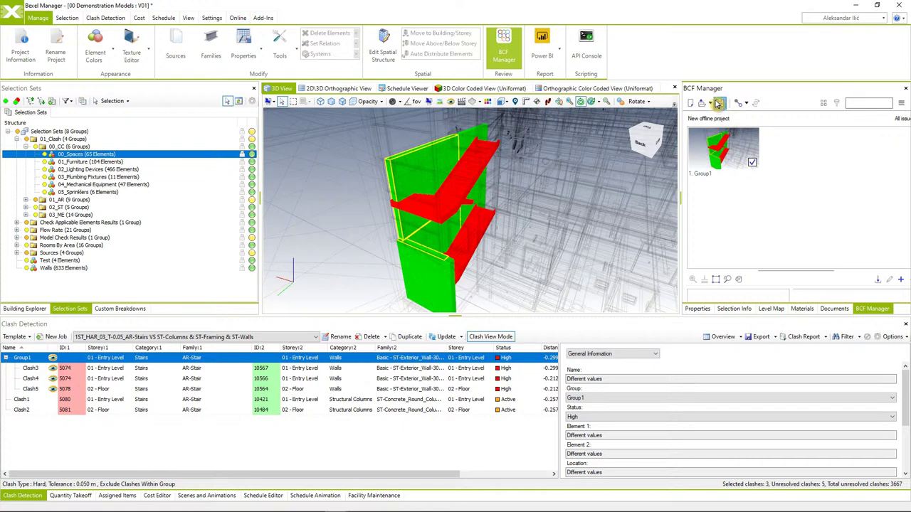
Step: Save the BCF issue as a BCF 2.1 file named BCF Clash in the 01_Clash folder
click(719, 104)
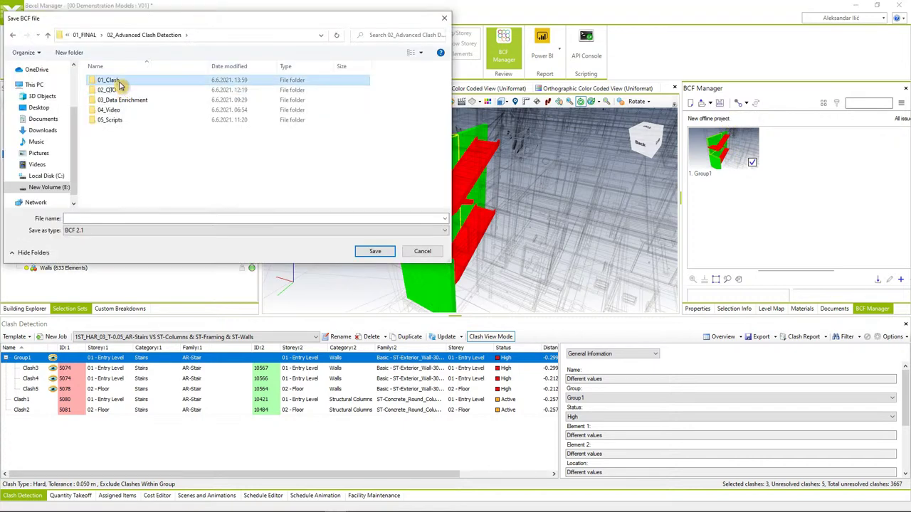
double_click(119, 83)
click(122, 219)
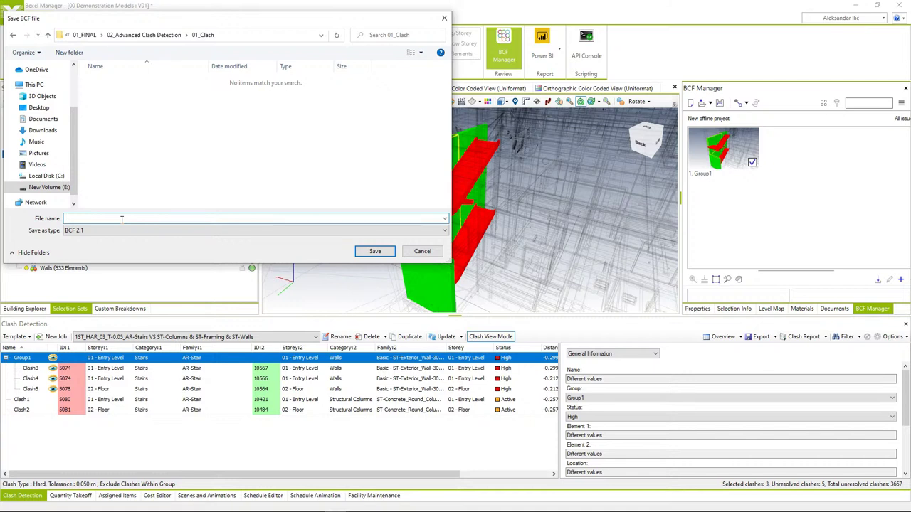
text(BCF Clash)
click(370, 252)
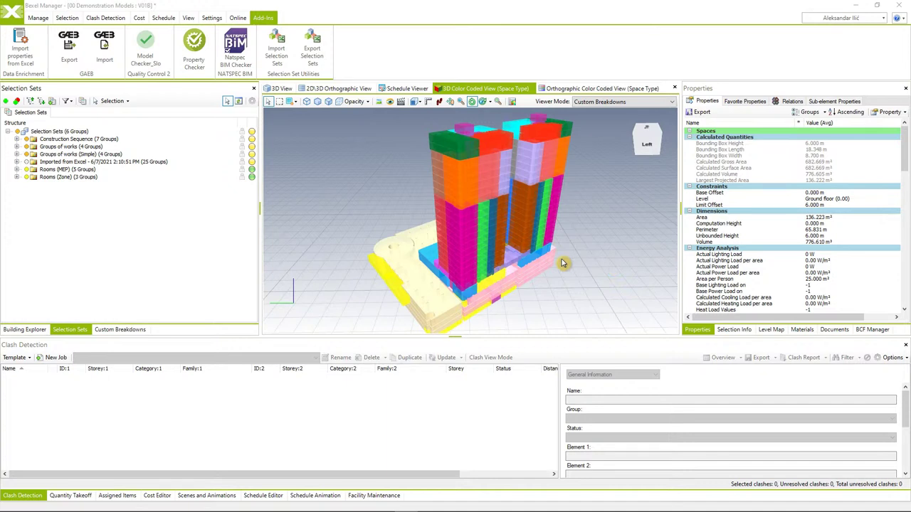
Step: Look over the V01B model's custom breakdown by Space Type and return to its selection sets
click(119, 329)
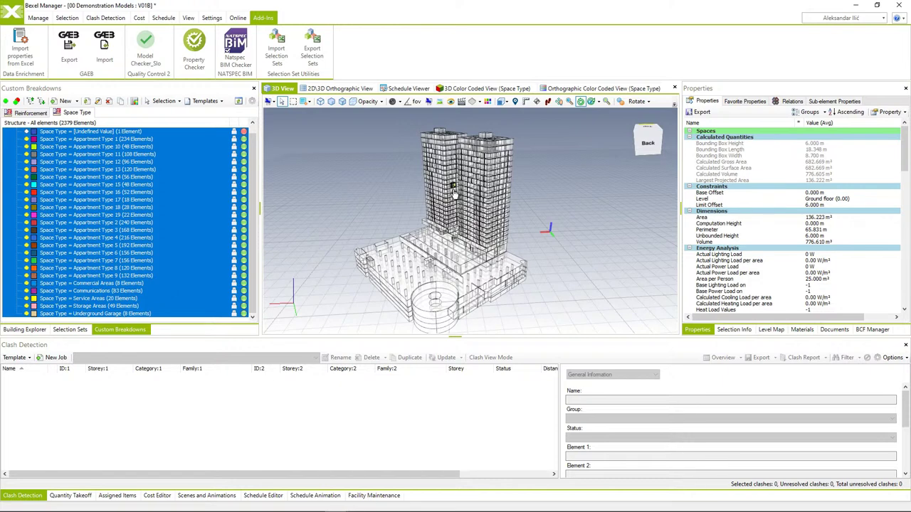
click(70, 330)
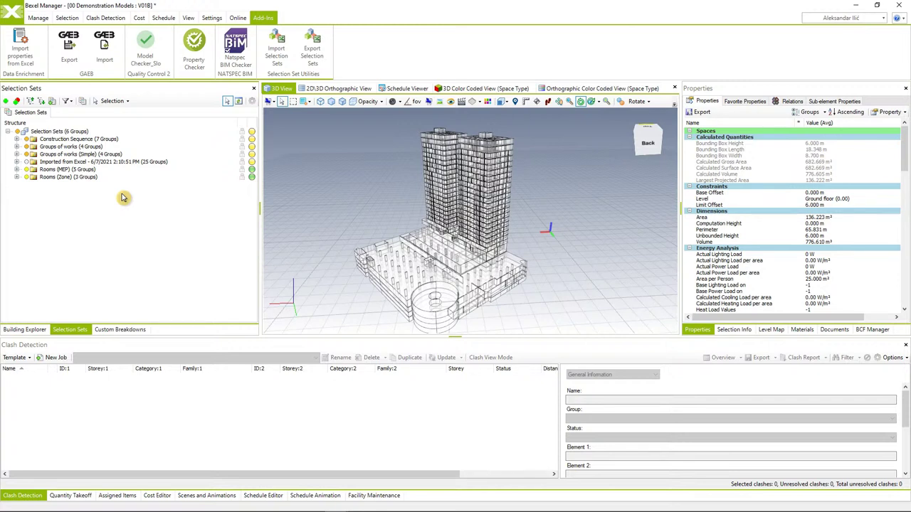
Step: Check the Clash Selection Sets_DK workbook in Excel and import its selection sets into the V01B project
click(284, 54)
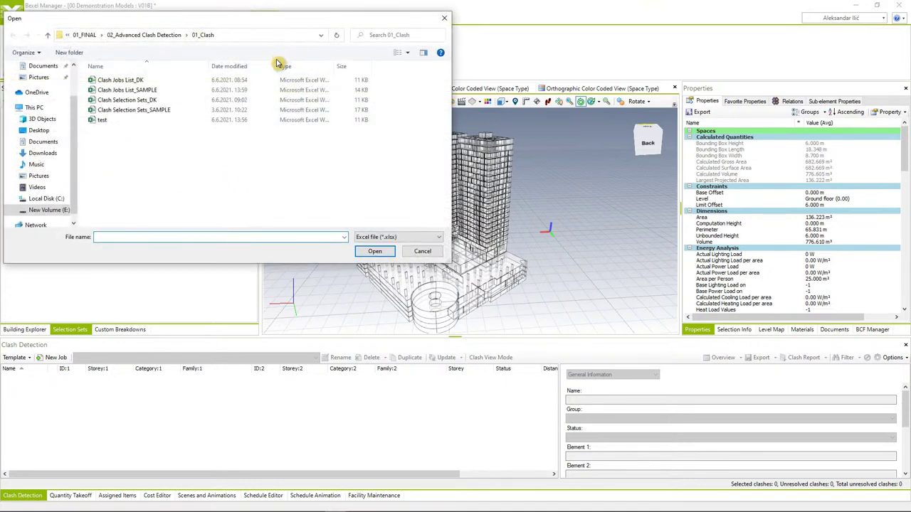
click(143, 105)
right_click(142, 104)
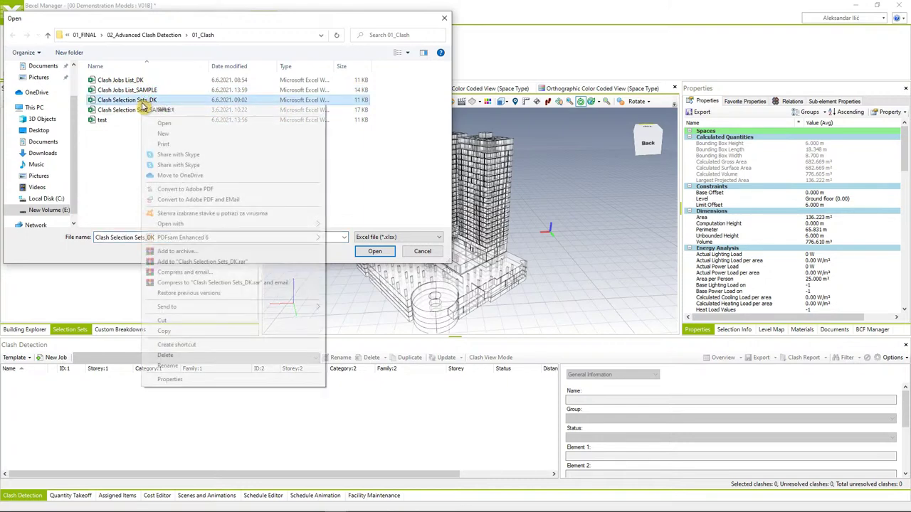
click(165, 123)
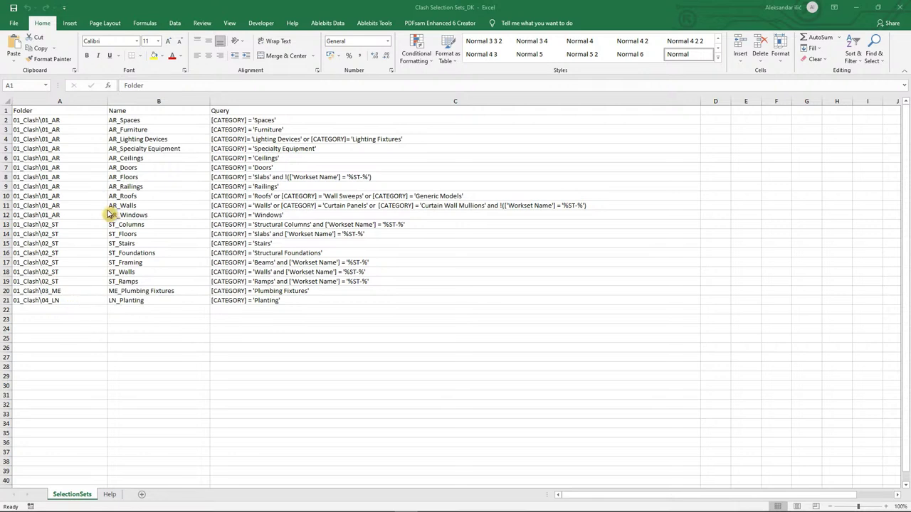
click(899, 8)
click(375, 251)
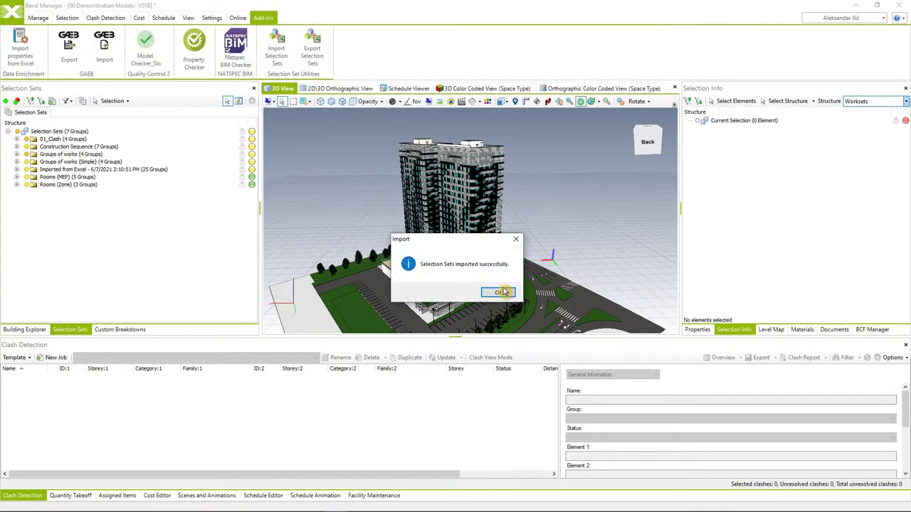
click(491, 289)
Step: Examine the imported selection sets in the 01_AR, 02_ST, 03_ME and 04_LN folders under 01_Clash
click(17, 139)
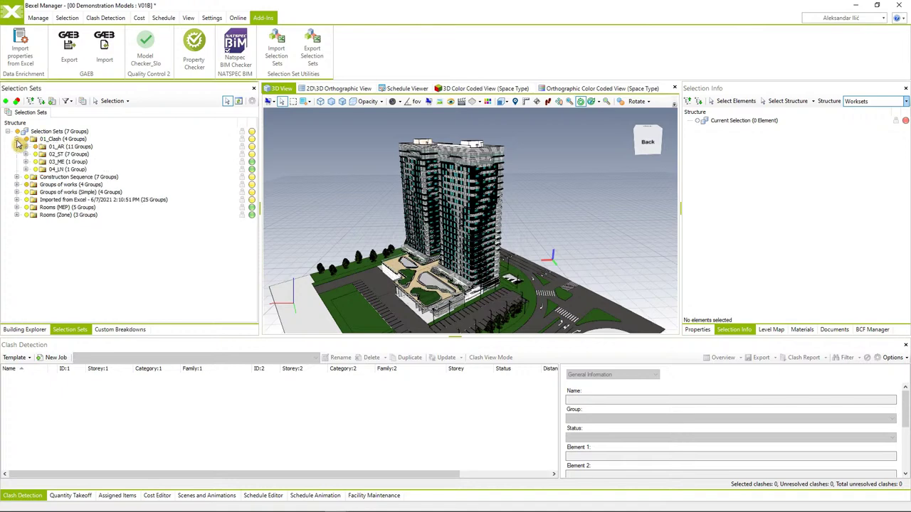
click(26, 147)
click(26, 147)
click(26, 154)
click(25, 155)
click(26, 162)
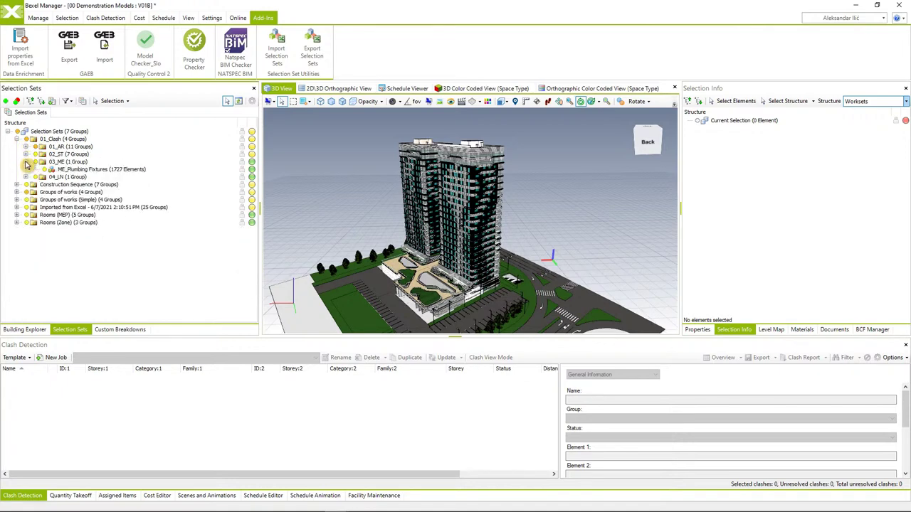
click(26, 177)
click(25, 162)
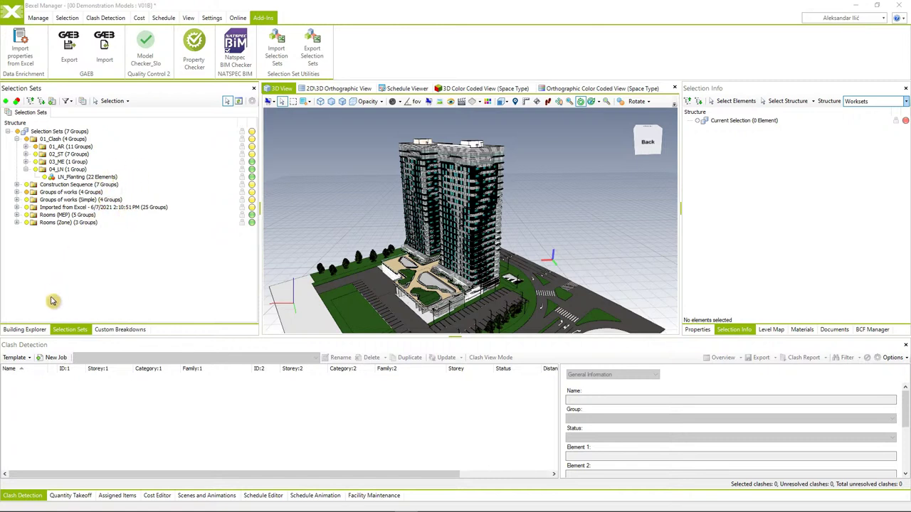
Step: Start a clash template import from Excel, open the Clash Jobs List_DK workbook and examine its job names, clash groups, type and tolerance
click(25, 358)
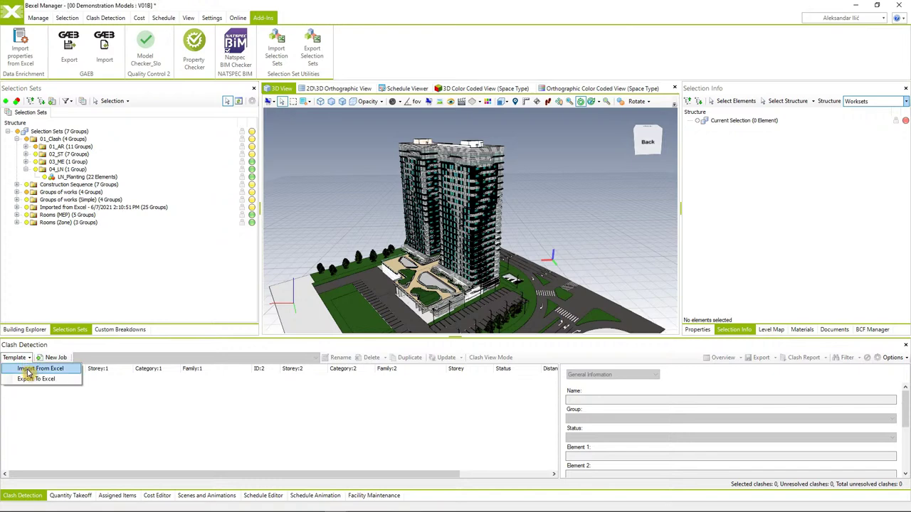
click(28, 369)
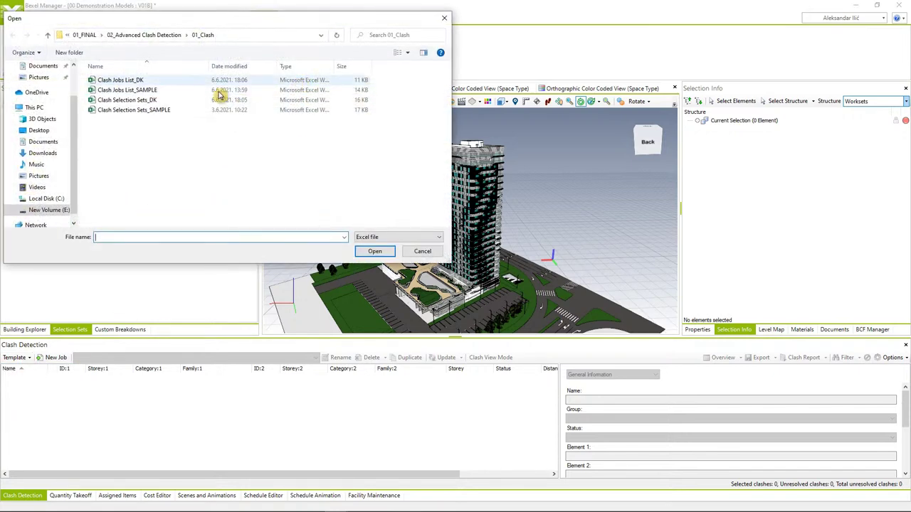
click(141, 82)
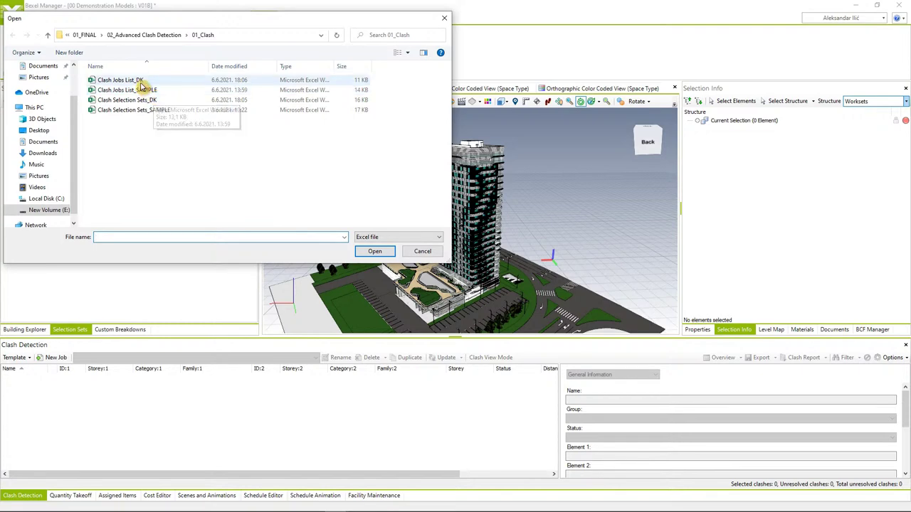
right_click(143, 84)
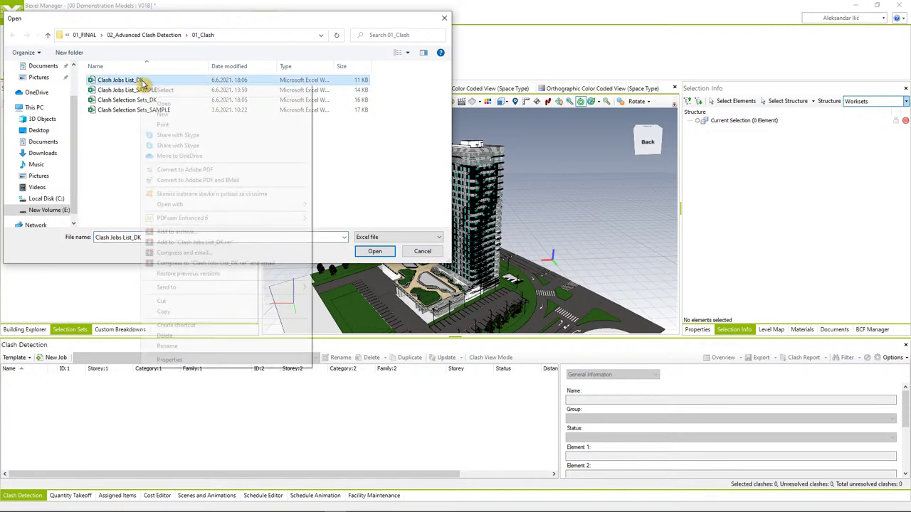
click(164, 100)
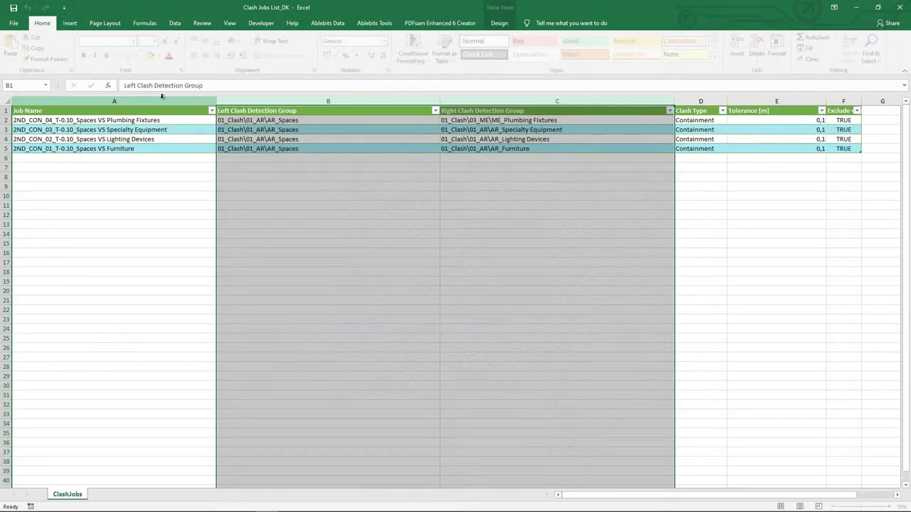
click(192, 195)
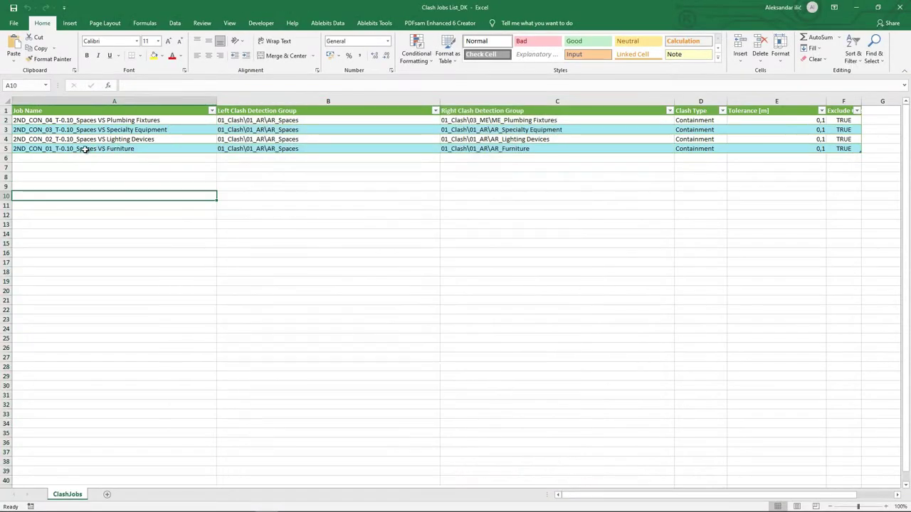
drag(6, 120, 8, 150)
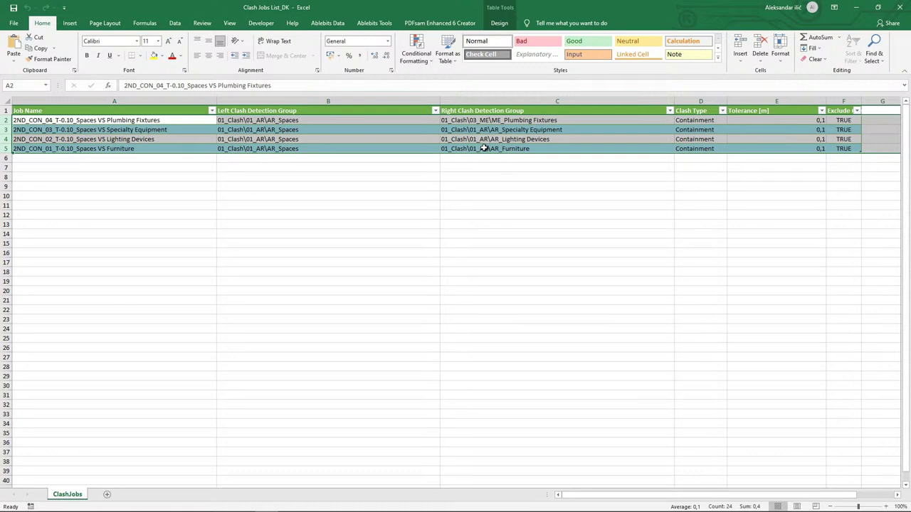
click(144, 122)
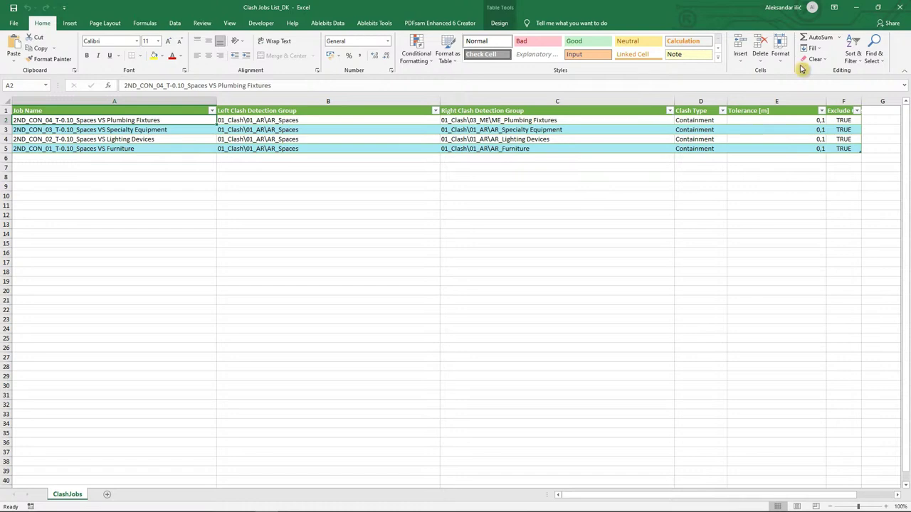
Step: Close the workbook and import the clash jobs from Clash Jobs List_DK
click(895, 7)
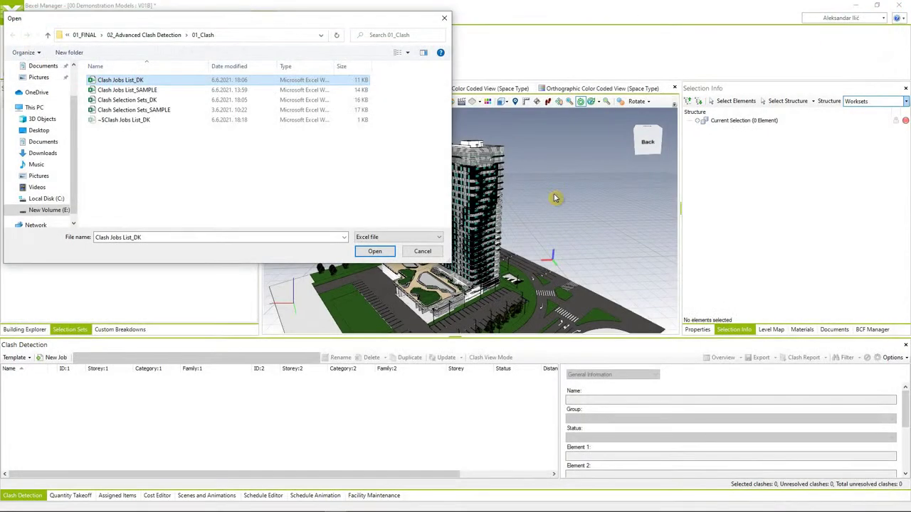
click(376, 253)
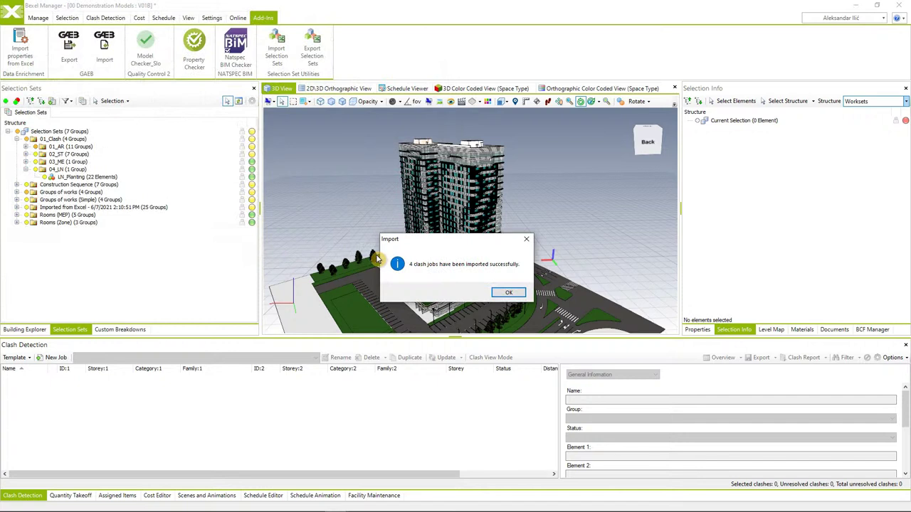
click(508, 294)
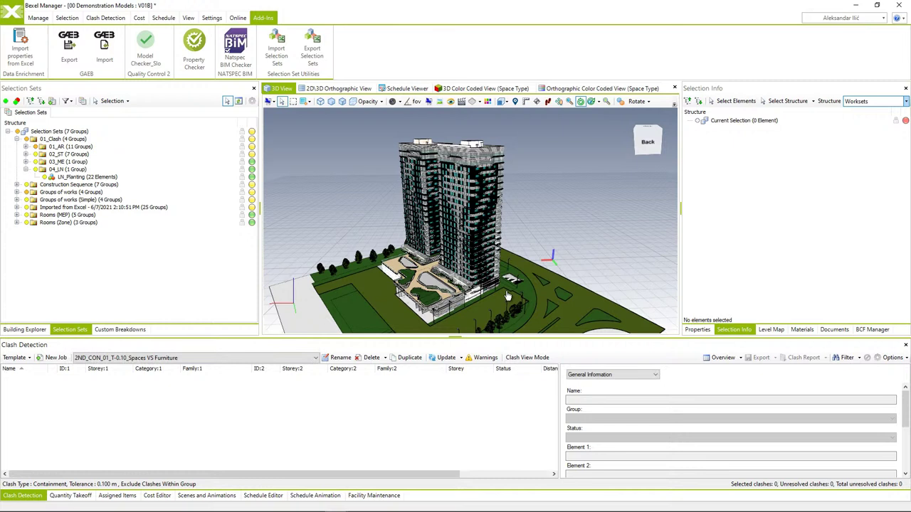
Step: Run the clash analysis for all imported clash jobs
click(461, 359)
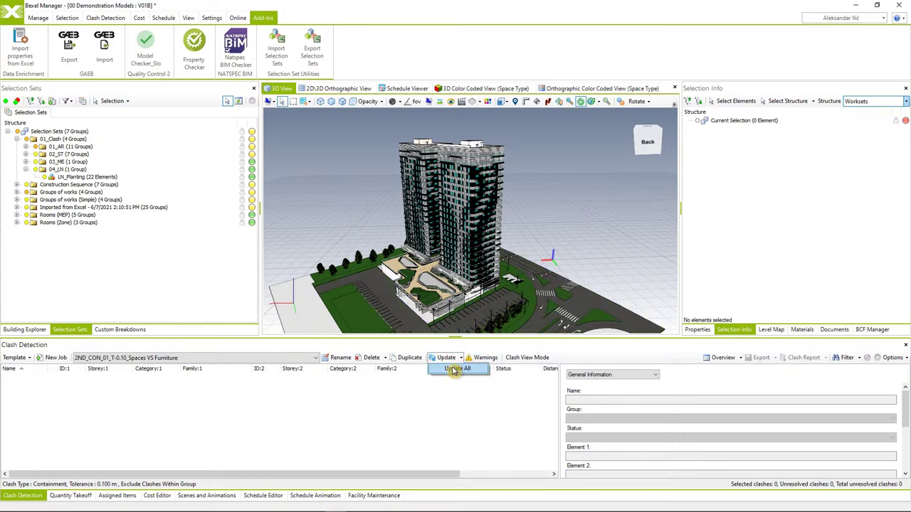
click(454, 370)
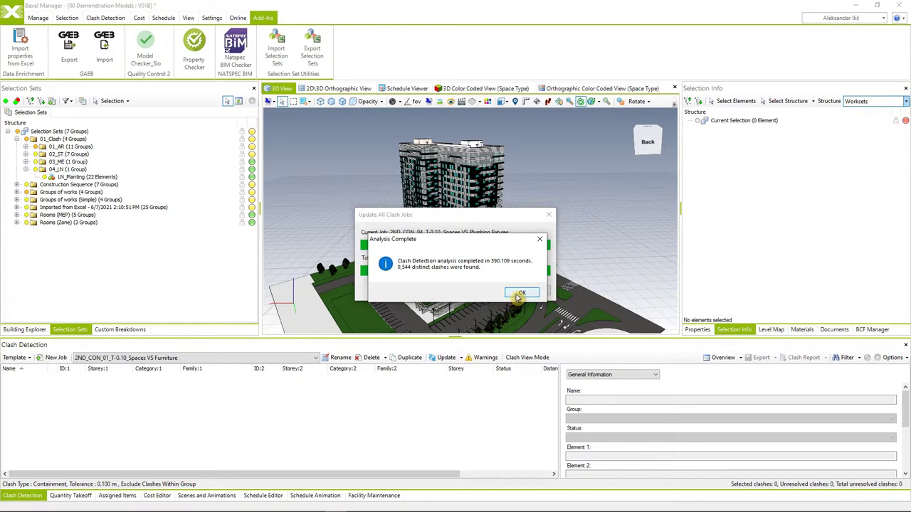
click(521, 294)
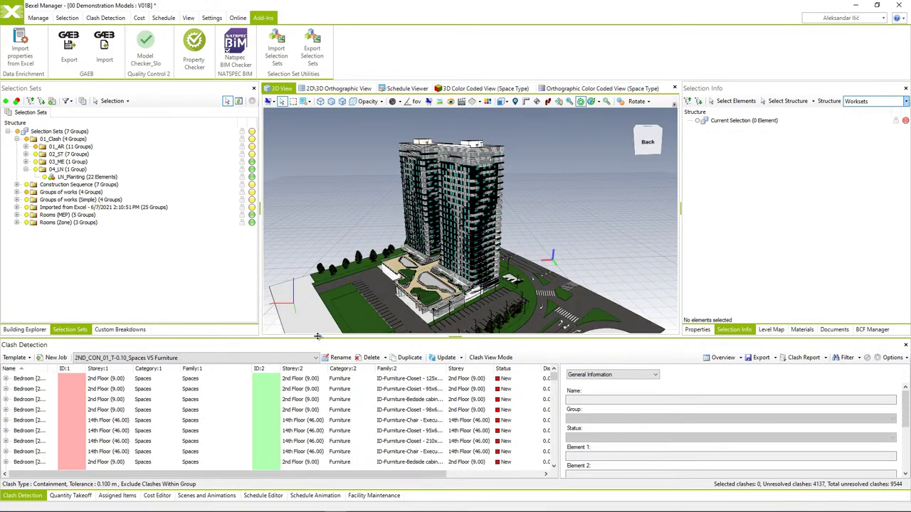
Step: Enlarge the clash list and examine the first three bedroom clash groups and further rows of job 2ND_CON_01_T-0.10_Spaces VS Furniture
drag(317, 334, 317, 291)
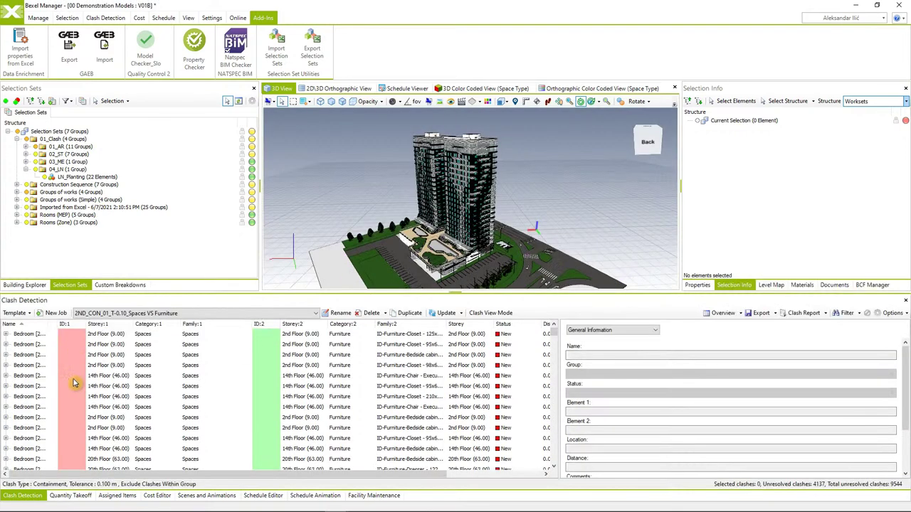
click(33, 339)
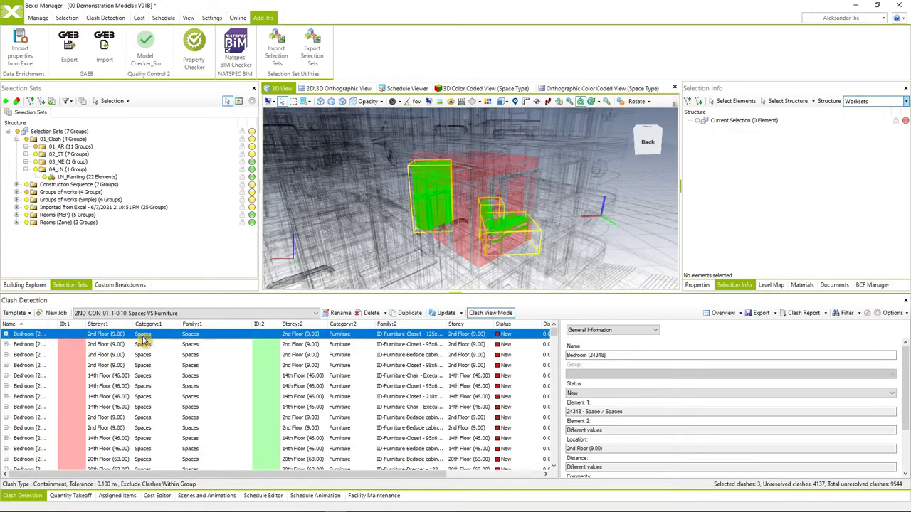
click(141, 348)
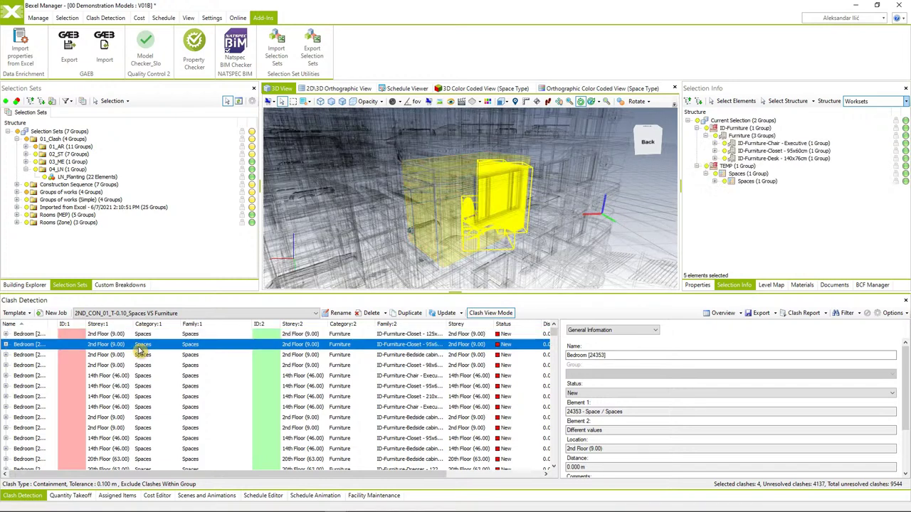
click(141, 357)
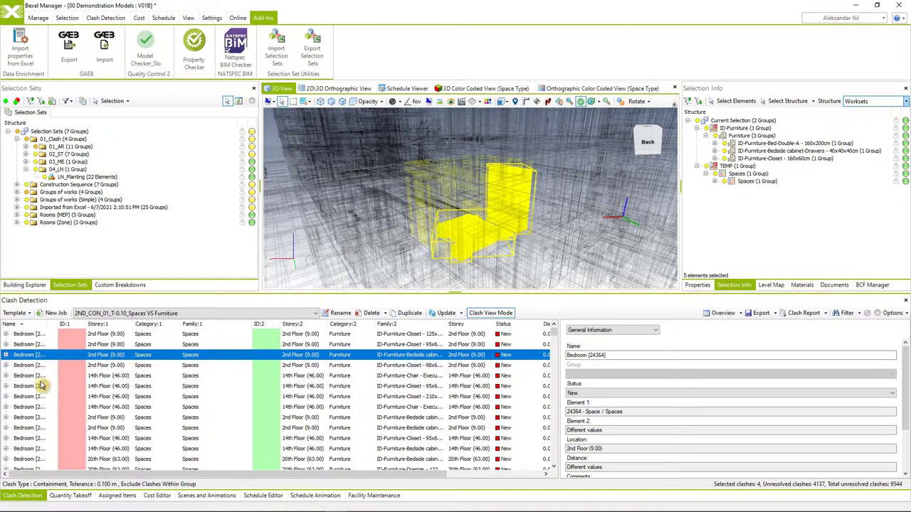
scroll(39, 388, down, 5)
scroll(39, 395, up, 10)
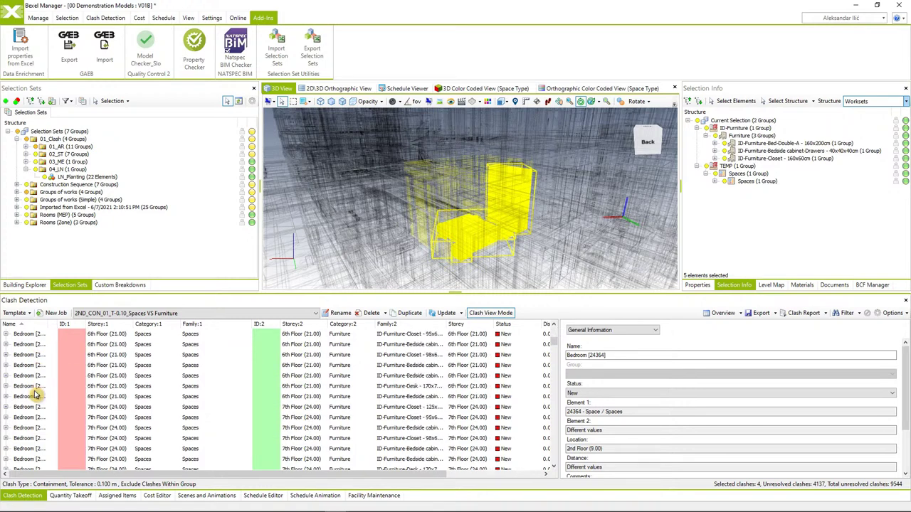
scroll(39, 395, down, 3)
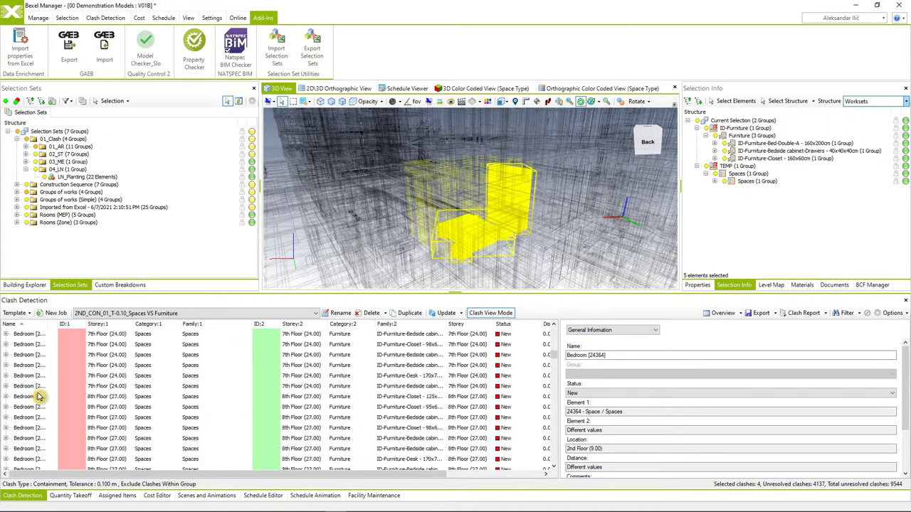
Step: Set the Contained In Room relation for all clashes of job 2ND_CON_01_T-0.10_Spaces VS Furniture
drag(557, 366, 553, 411)
click(36, 366)
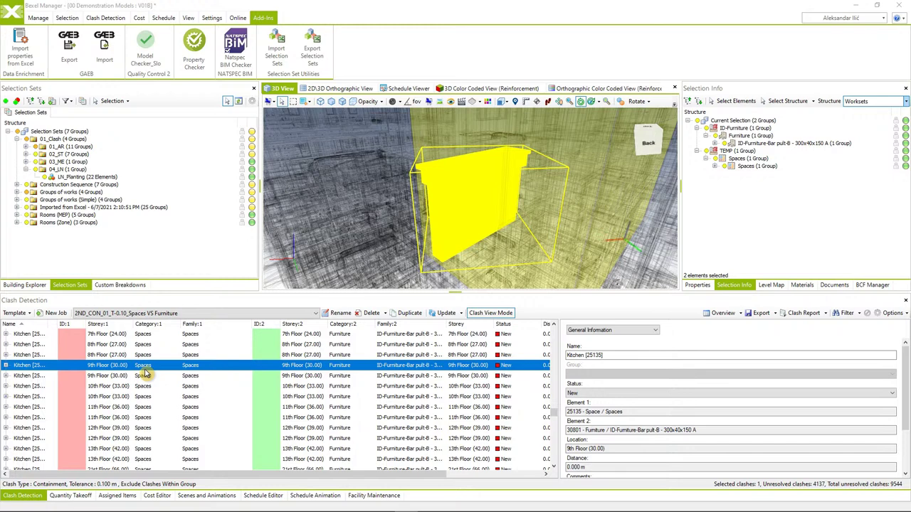
scroll(142, 371, up, 3)
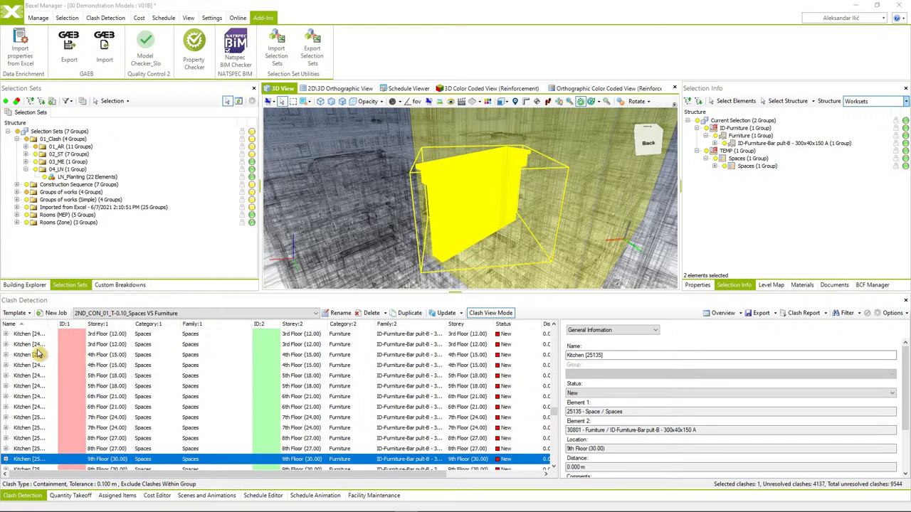
click(28, 345)
key(ctrl+a)
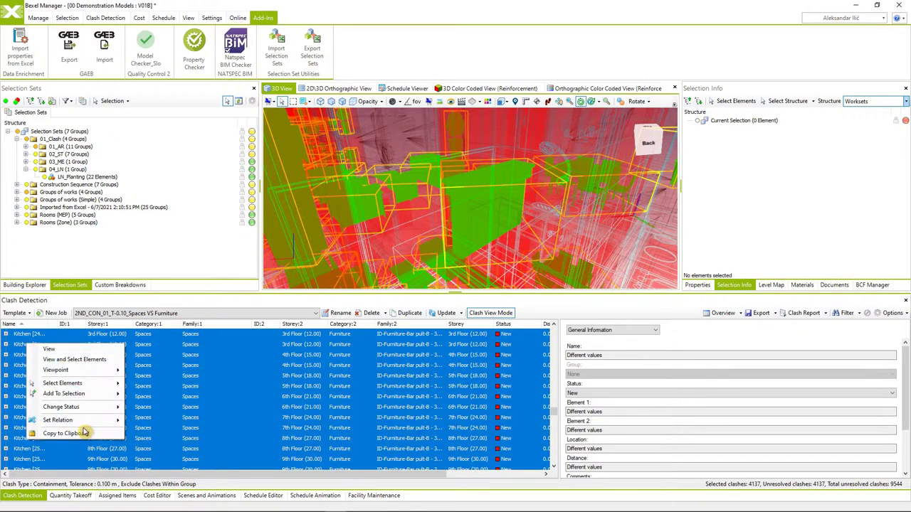
mouse_move(89, 425)
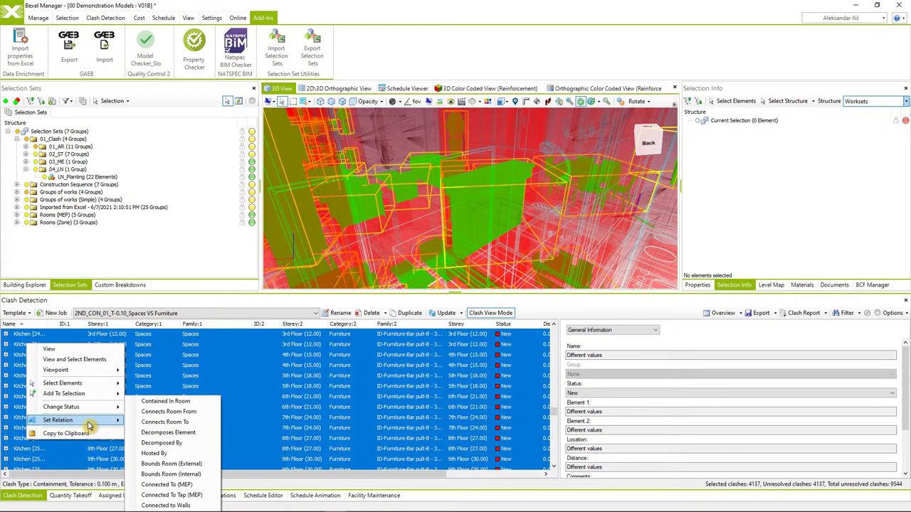
click(163, 403)
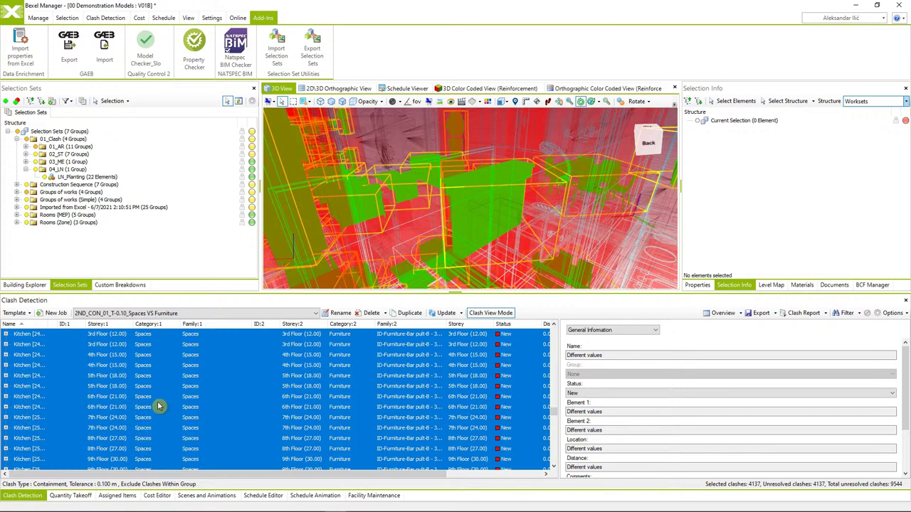
Step: Select only the furniture element of a 5th Floor kitchen clash and check its relation to the containing space
click(36, 376)
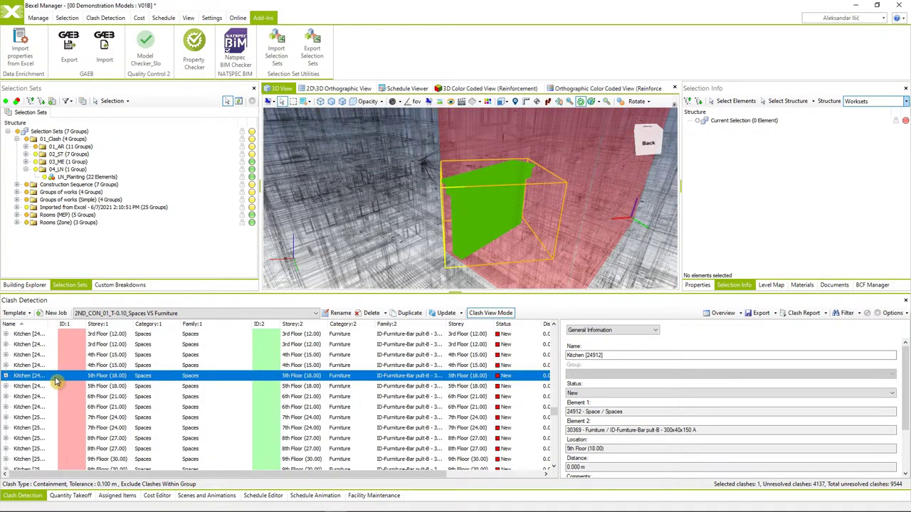
right_click(56, 382)
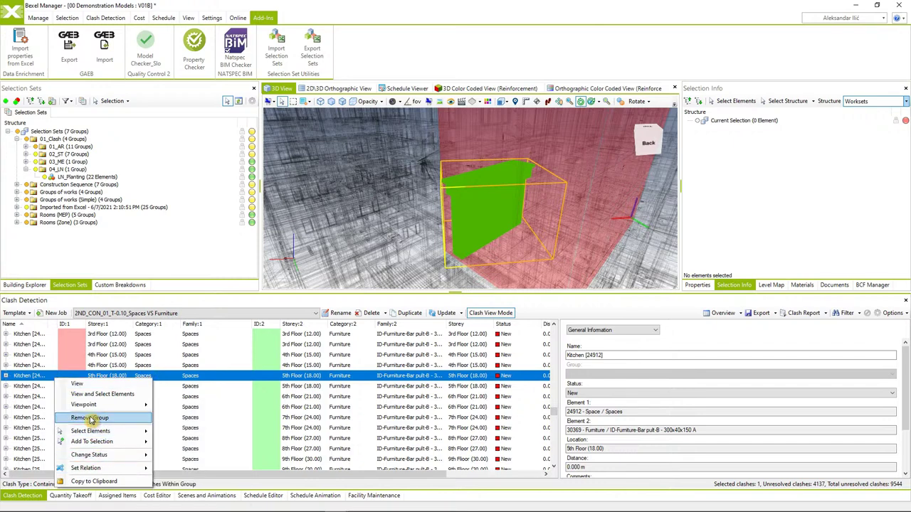
mouse_move(121, 431)
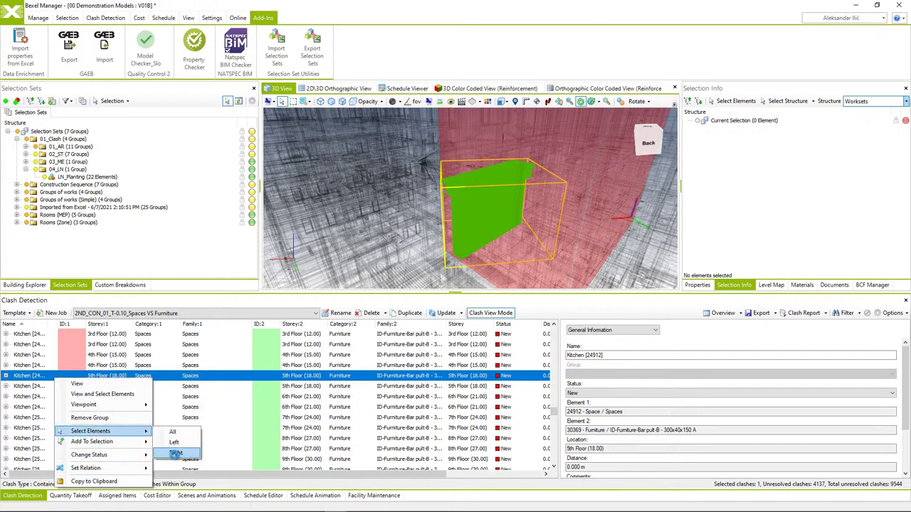
click(176, 454)
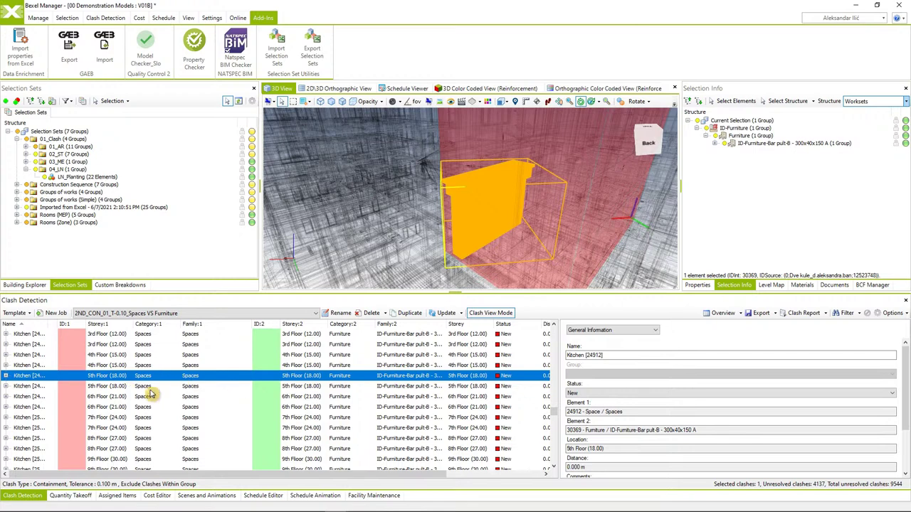
click(699, 285)
click(790, 101)
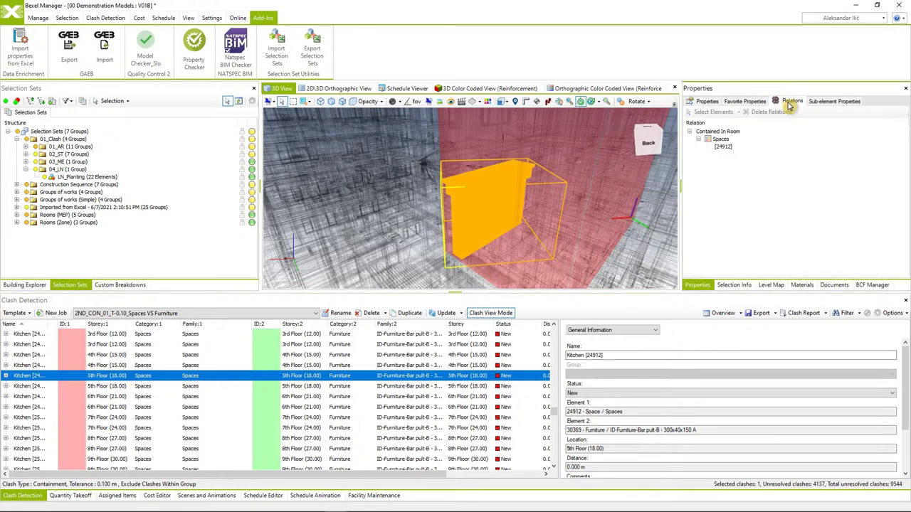
click(726, 147)
Step: Select the furniture elements, on the second (right) side, of all clashes in the job
click(41, 355)
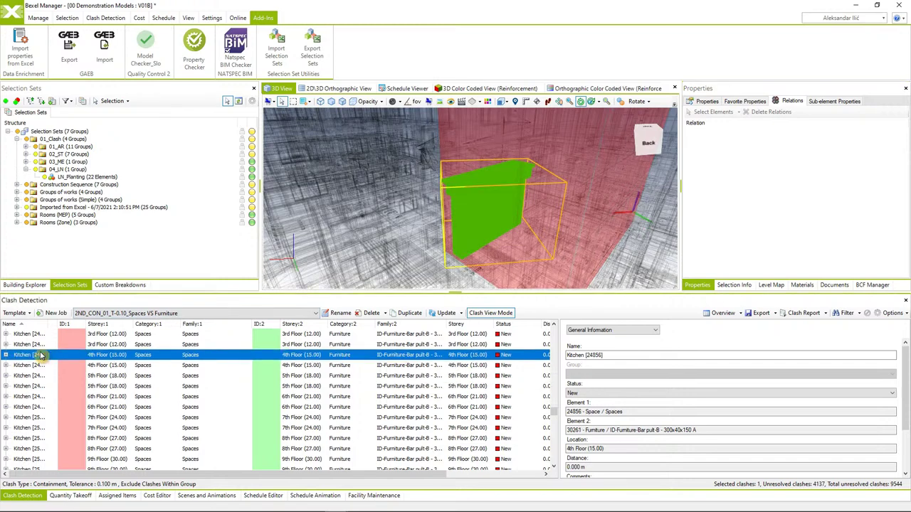
key(ctrl+a)
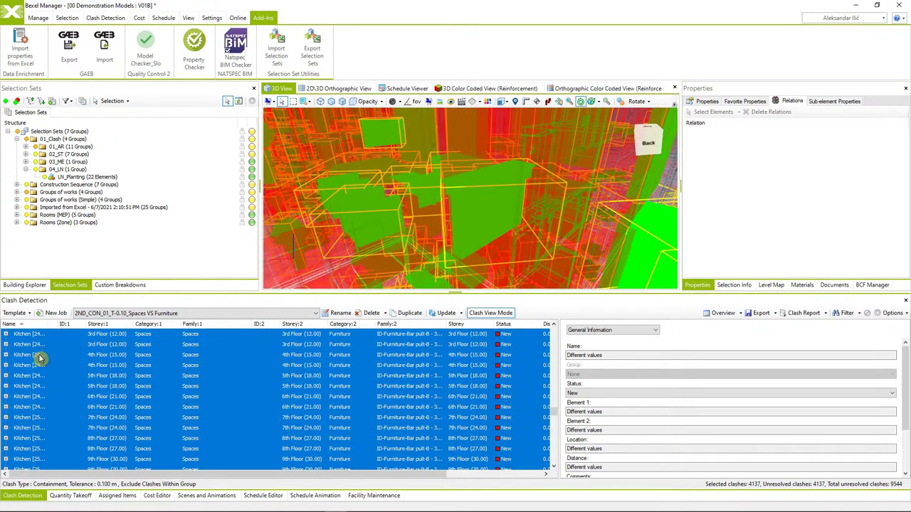
right_click(40, 359)
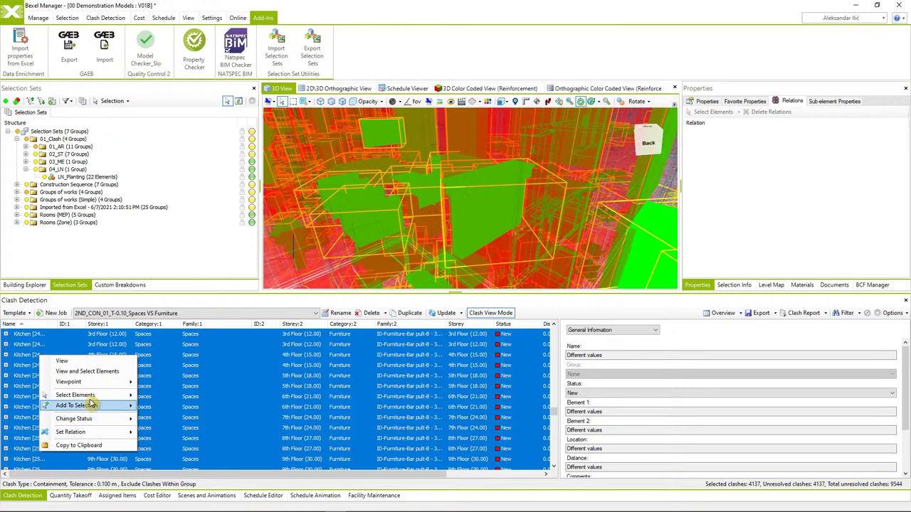
mouse_move(93, 396)
click(162, 418)
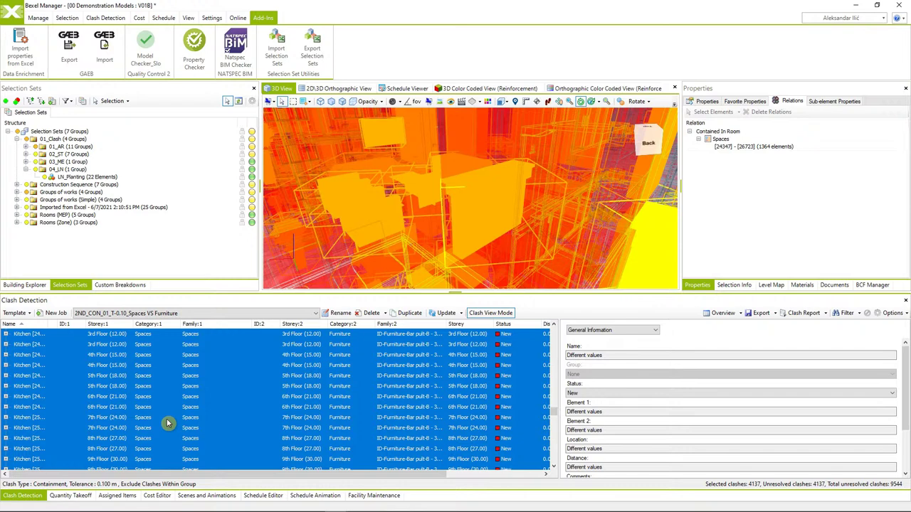
Step: Turn off Clash View Mode and show the selected furniture elements in the 3D view
click(503, 317)
right_click(409, 195)
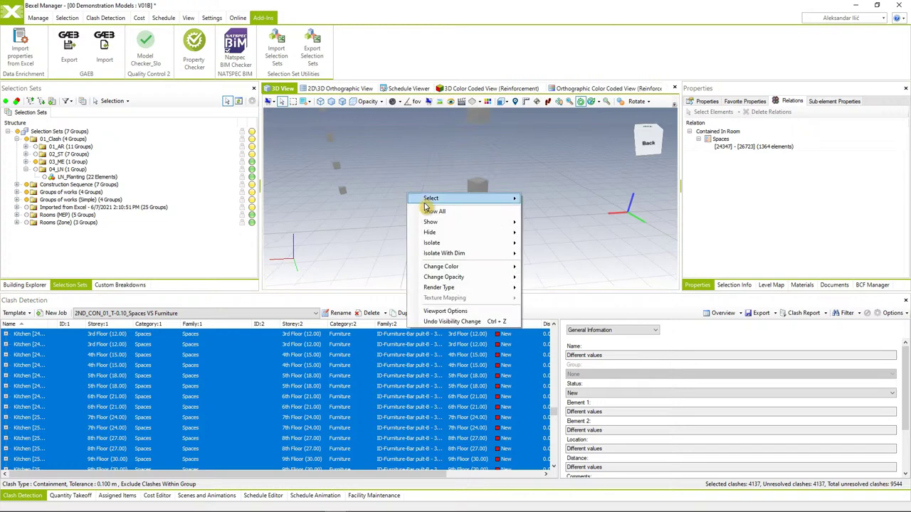
mouse_move(462, 222)
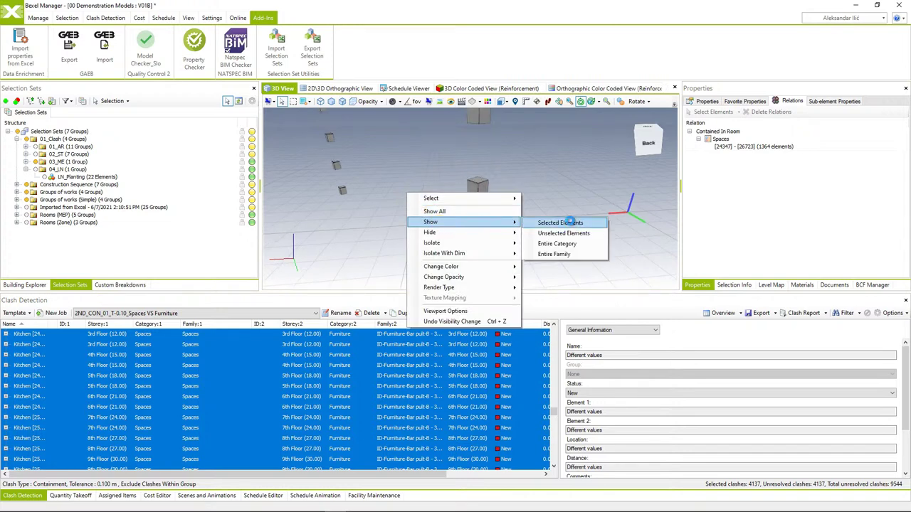
click(570, 223)
drag(570, 222, 501, 210)
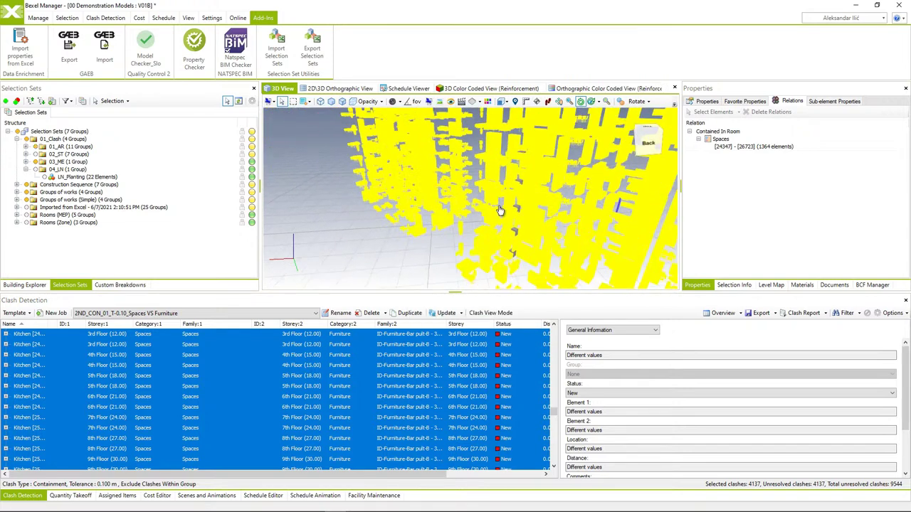
scroll(500, 210, down, 8)
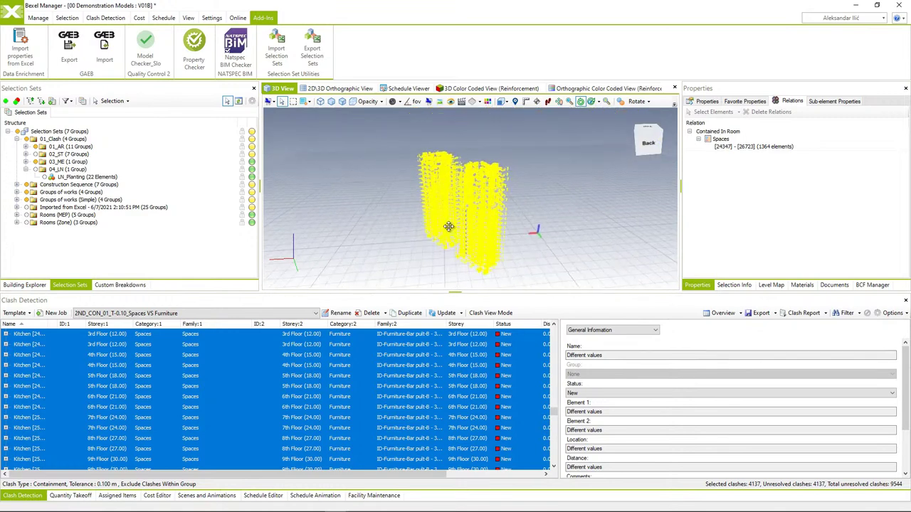
scroll(448, 226, up, 5)
Step: Isolate the selected furniture elements in the 3D view
right_click(542, 184)
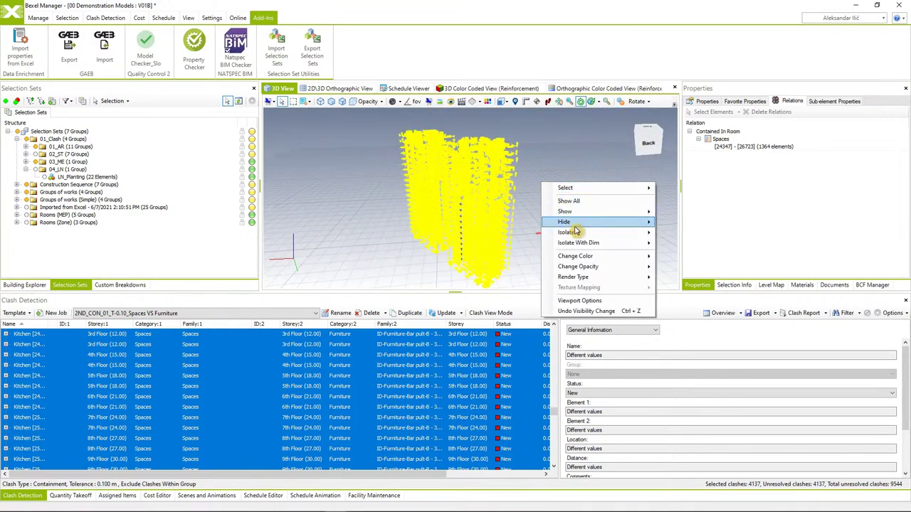
mouse_move(573, 233)
click(680, 242)
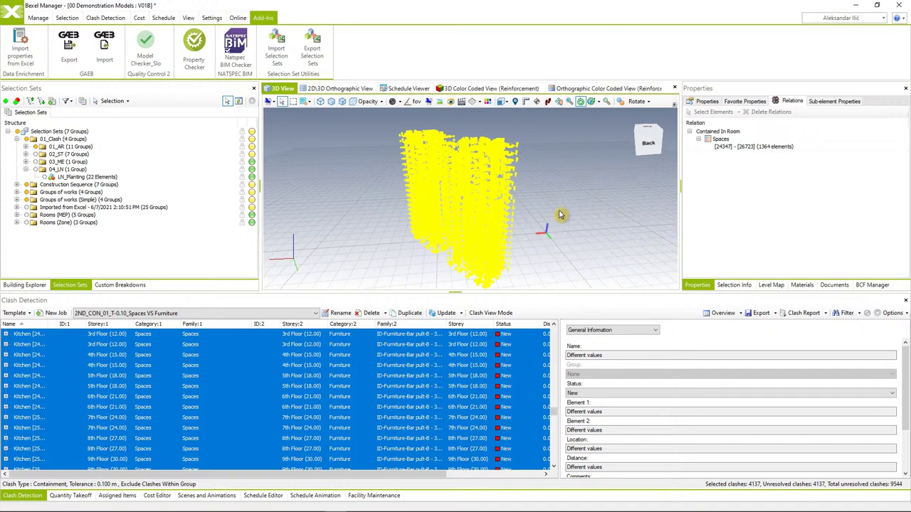
click(548, 211)
drag(544, 210, 497, 196)
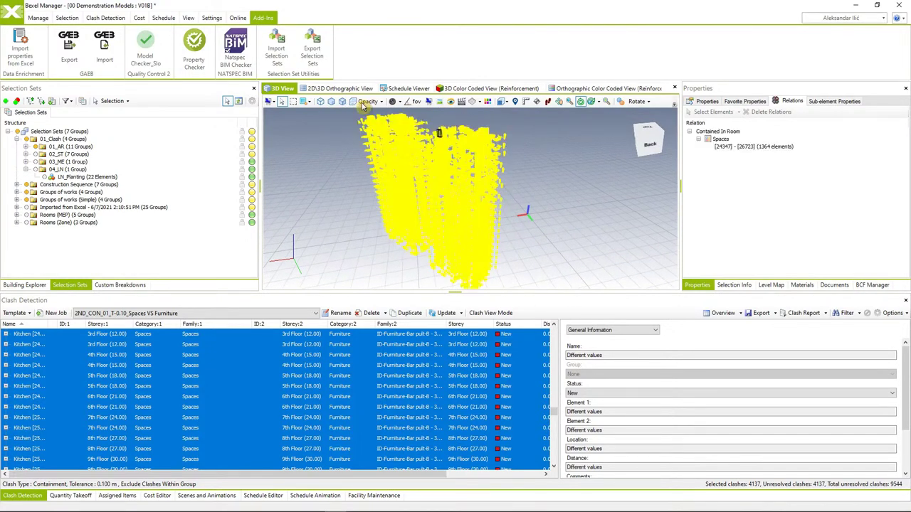
Step: Execute the Element Space Name Script from the API console on the selected furniture, and close the console
click(39, 18)
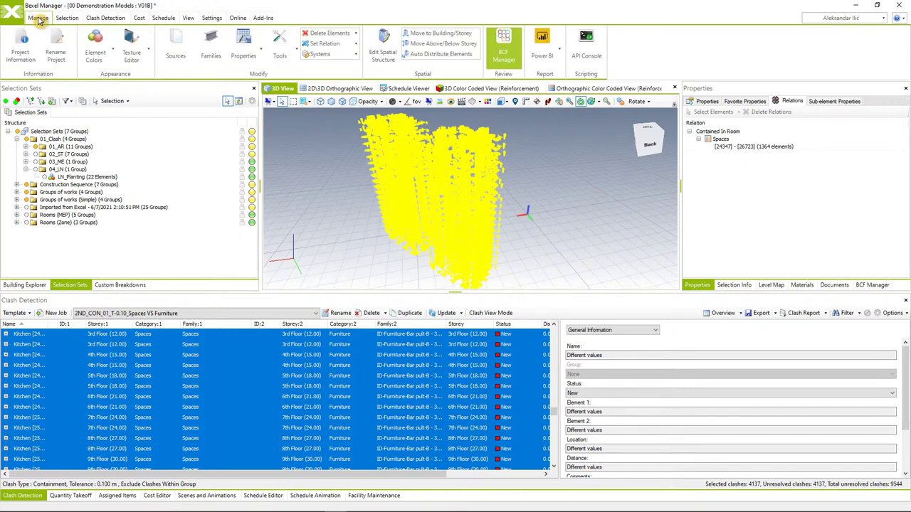
click(584, 44)
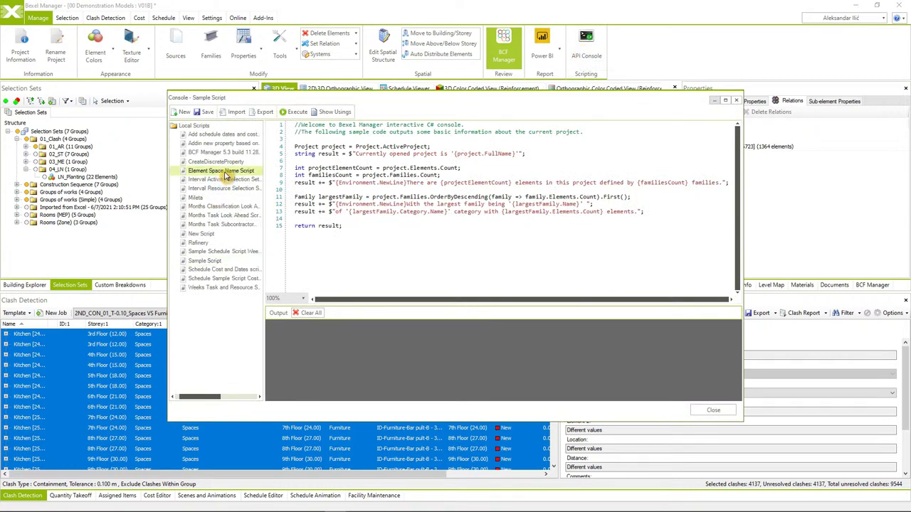
click(226, 172)
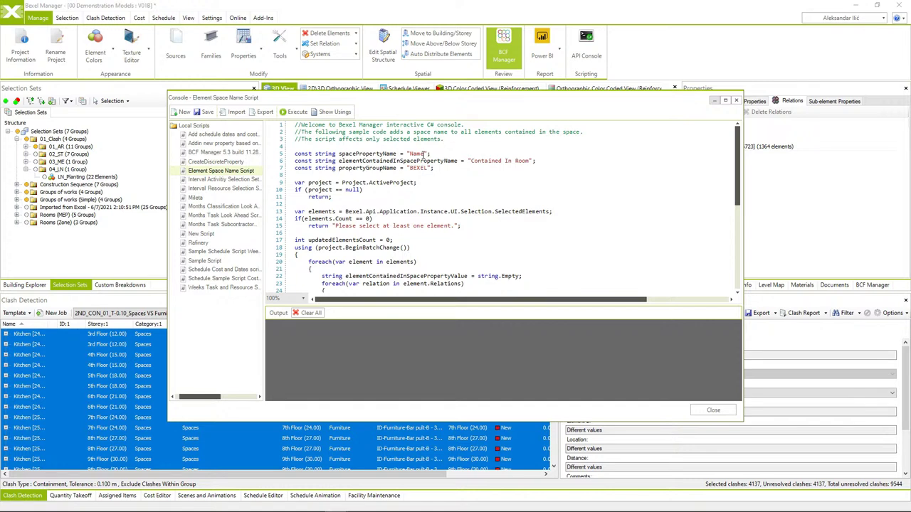
click(293, 111)
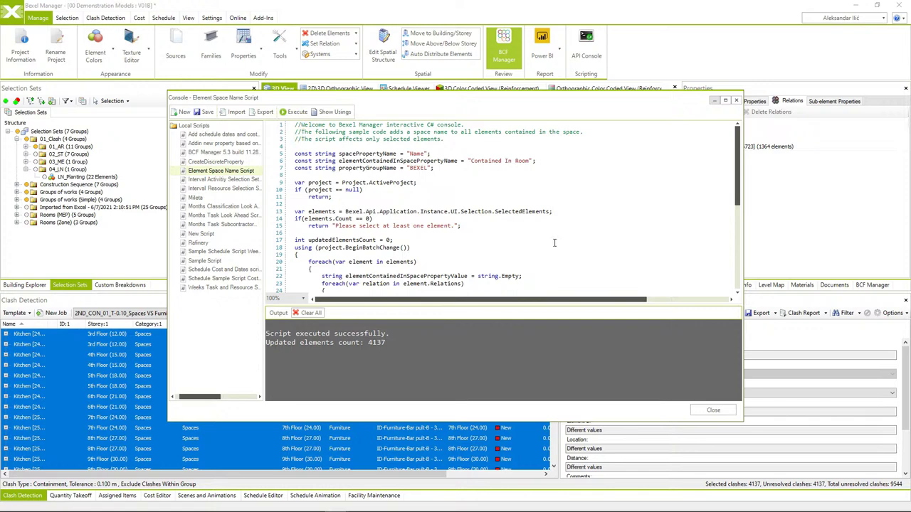
click(737, 101)
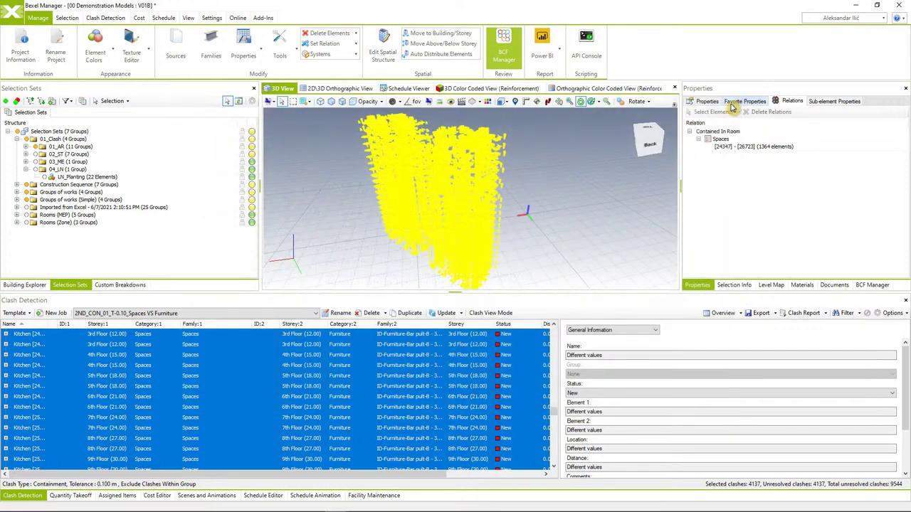
Step: Check the Contained In Room property of two individual furniture pieces in the towers, and clear the selection
click(551, 168)
click(482, 146)
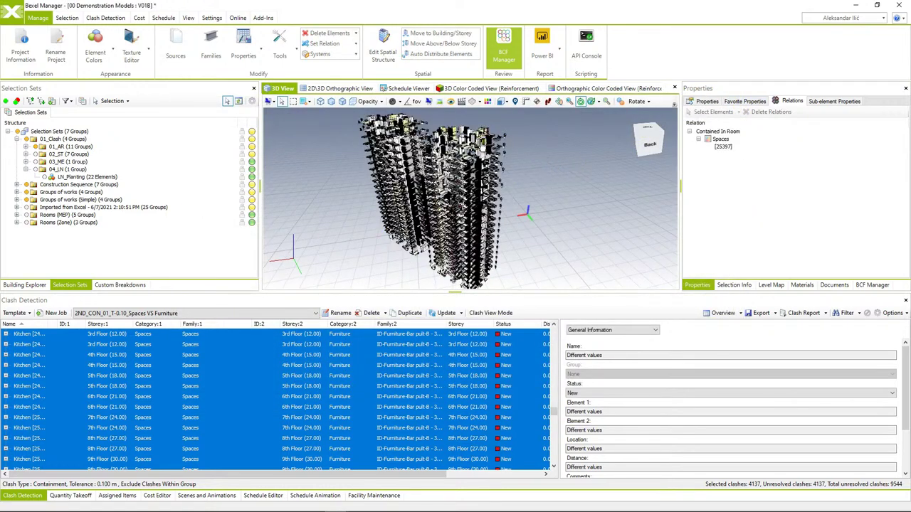
click(703, 102)
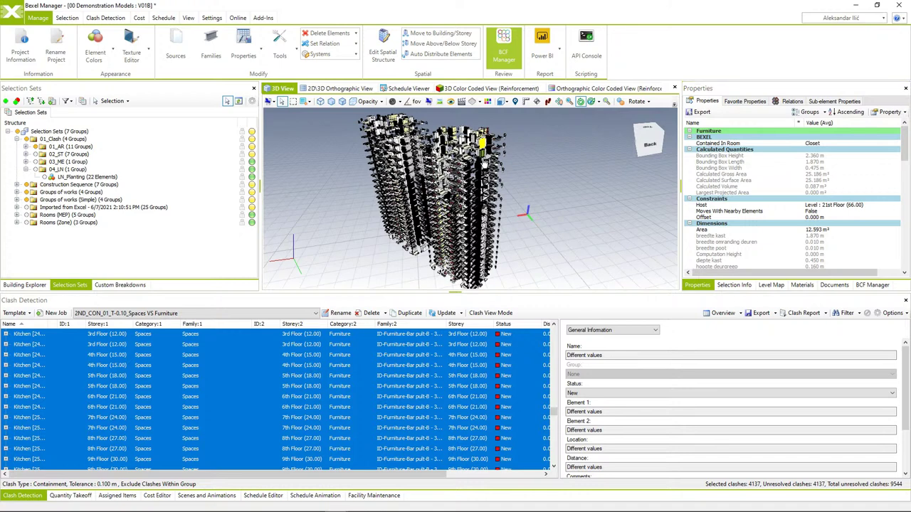
click(442, 217)
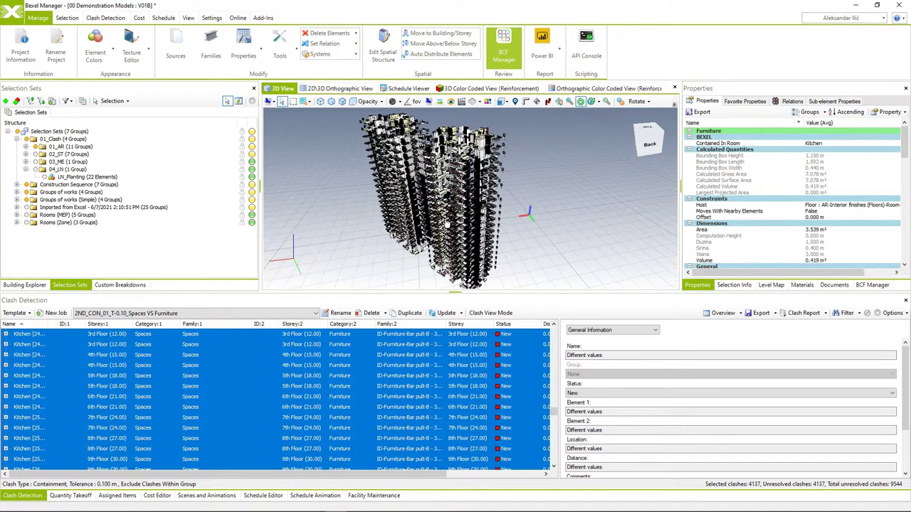
click(573, 191)
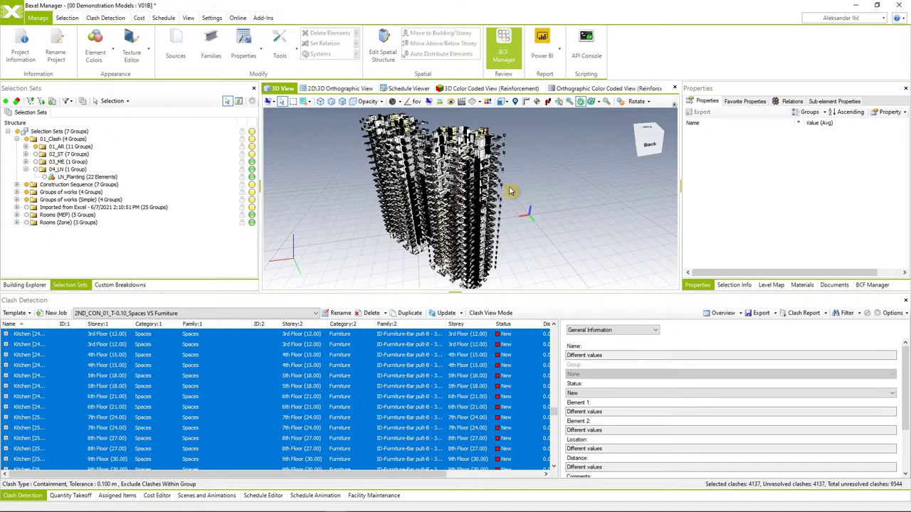
Step: Start a new custom breakdown from the selected furniture elements and name it "Furniture Contained In"
click(123, 285)
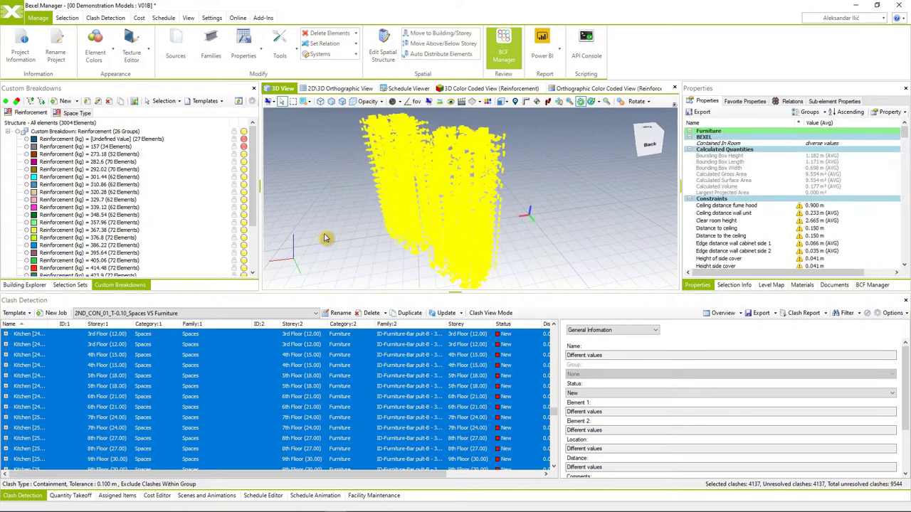
click(76, 103)
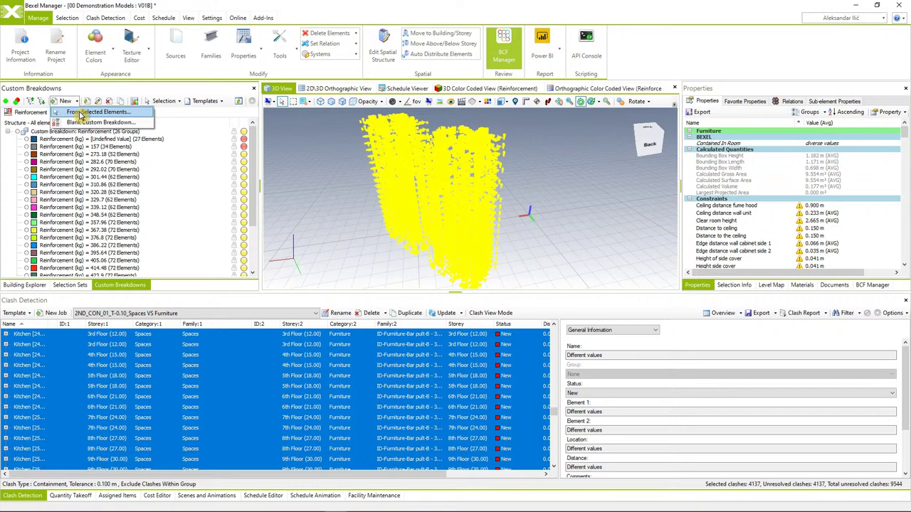
click(80, 114)
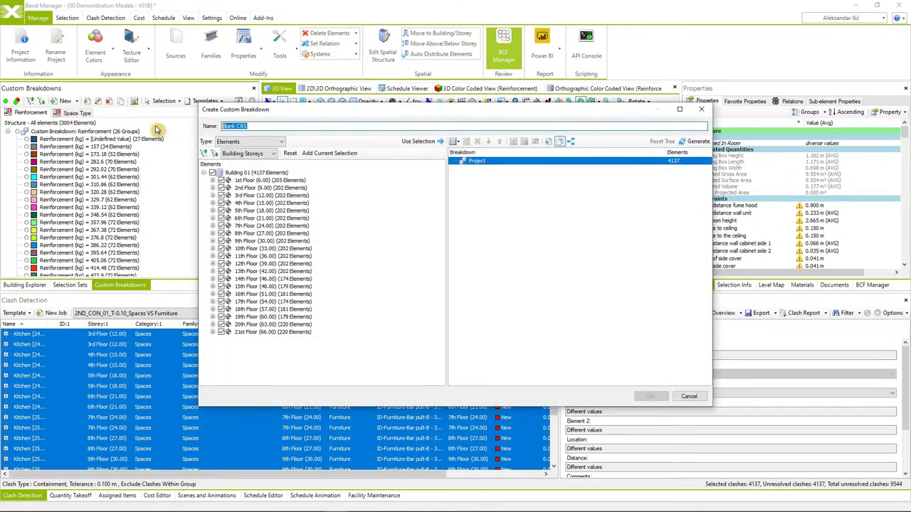
text(Furniture Contained In)
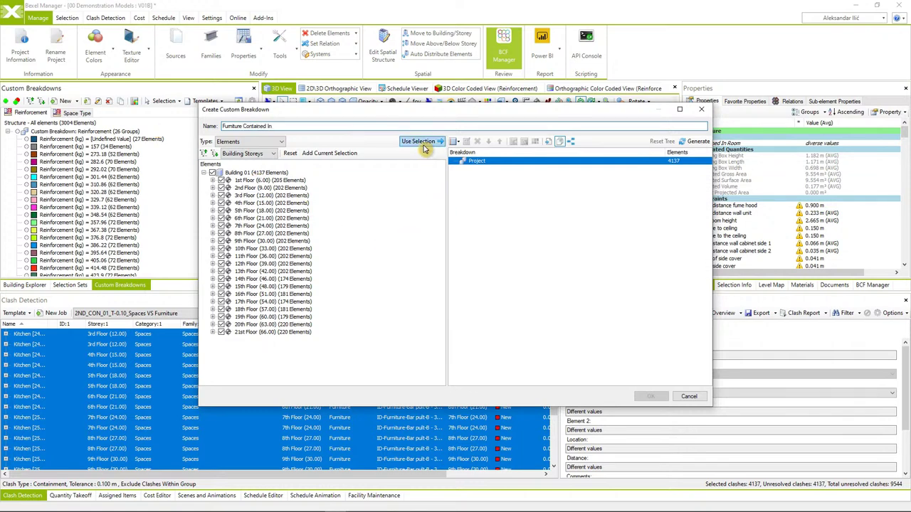
Step: Group the breakdown by the Contained In Room property and create it
click(456, 141)
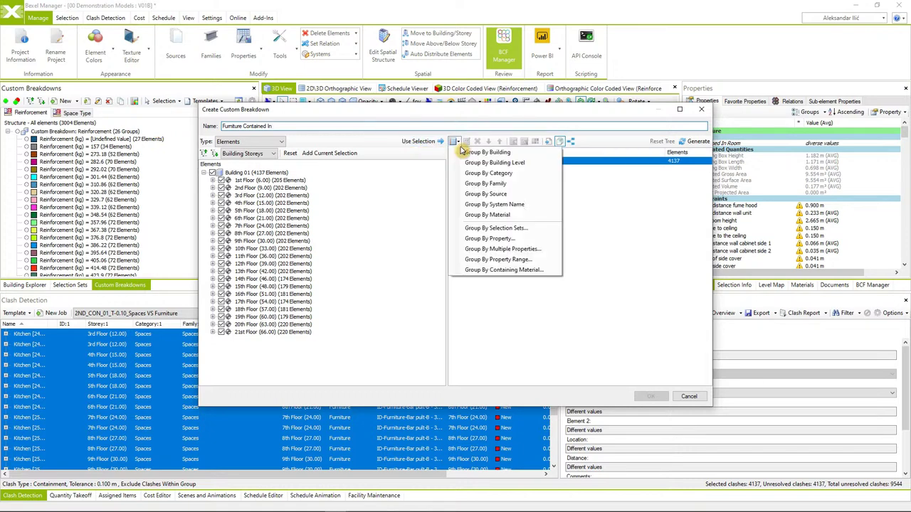
click(492, 239)
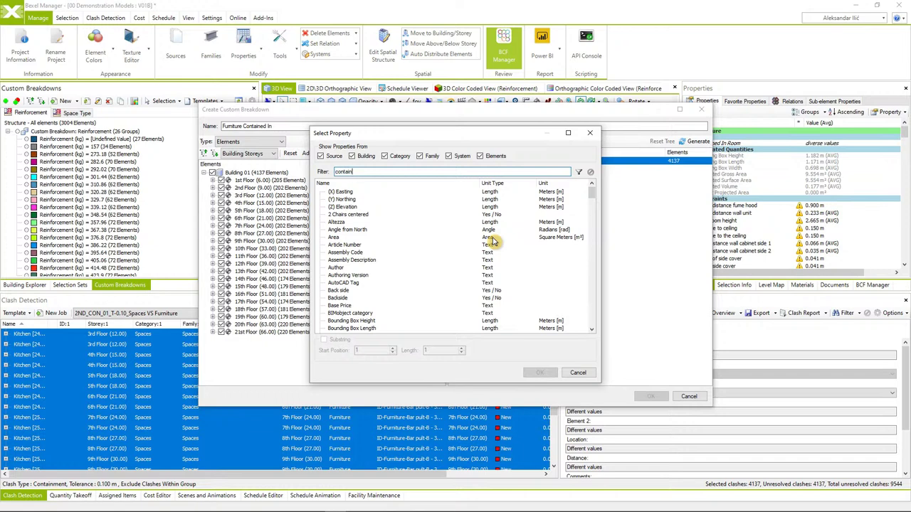
click(377, 194)
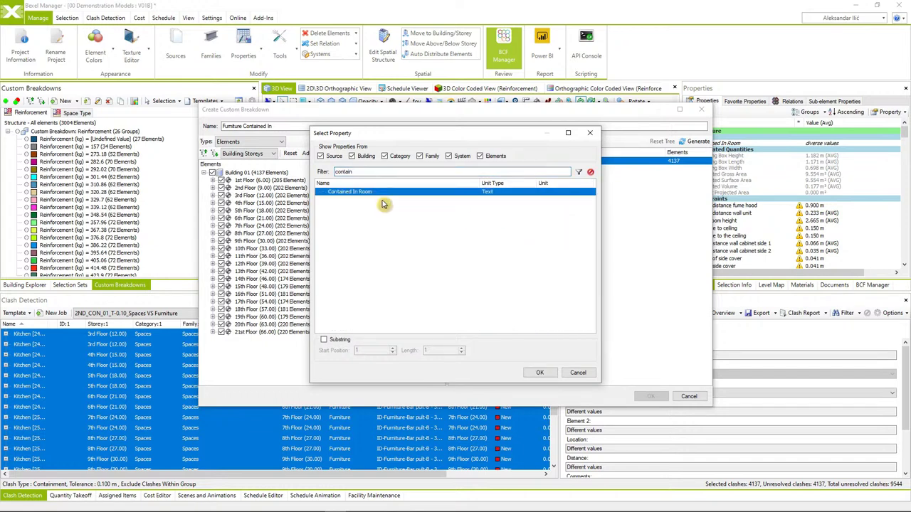
click(543, 373)
click(514, 169)
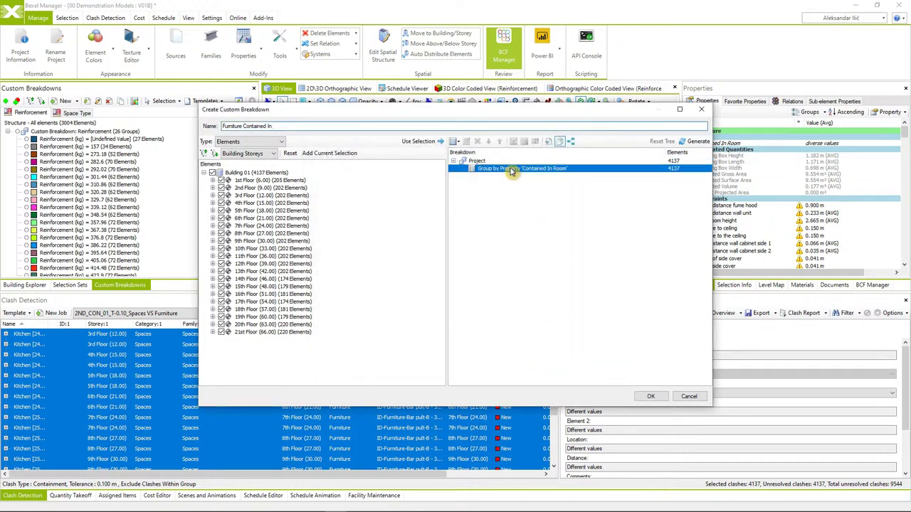
click(649, 396)
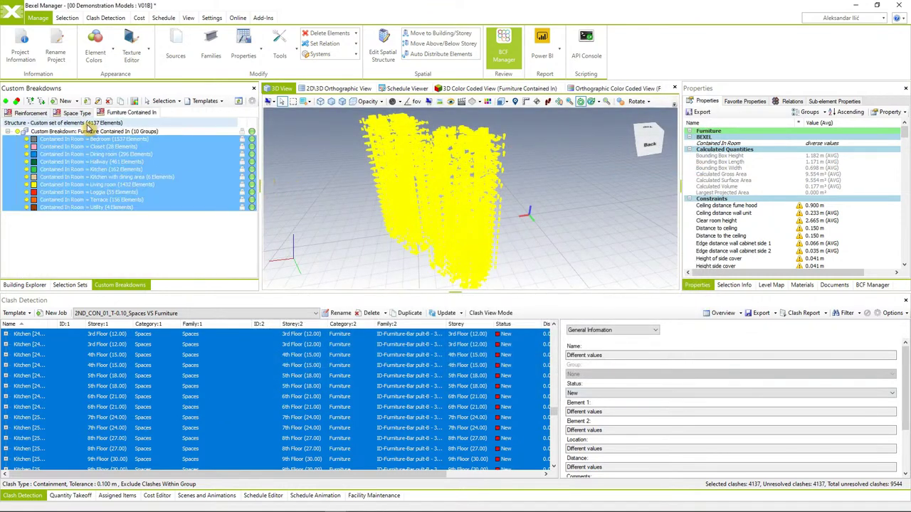
Step: Clear the element selection and inspect the furniture in both towers, coloured by containing room, in the 3D Color Coded View
click(324, 198)
click(183, 160)
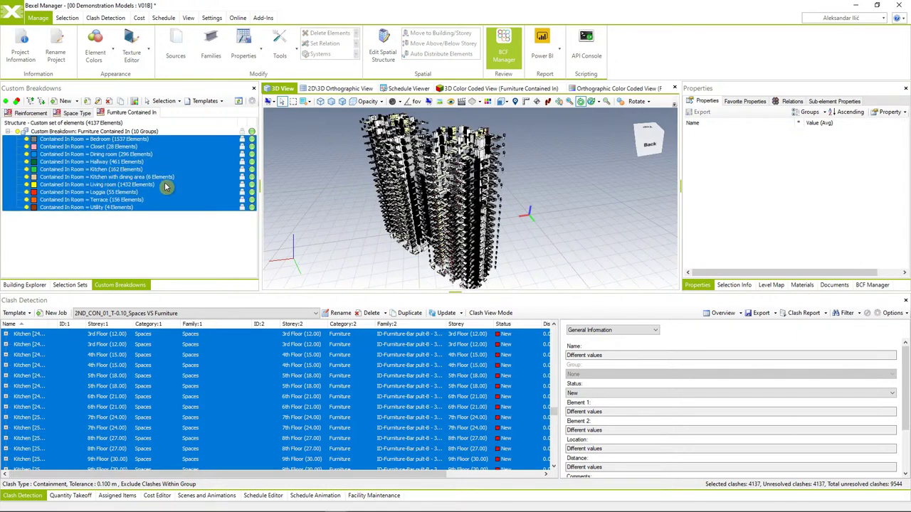
click(496, 89)
drag(541, 182, 569, 224)
scroll(470, 188, up, 5)
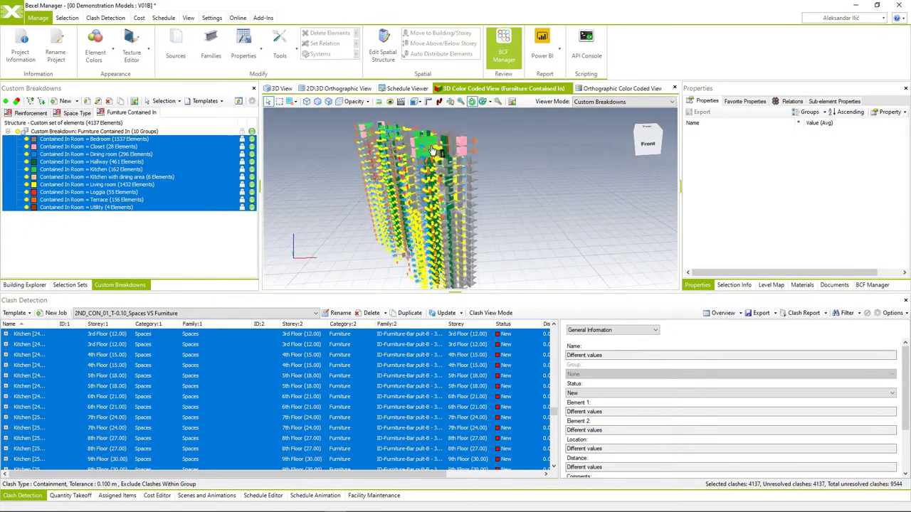
drag(470, 188, 441, 191)
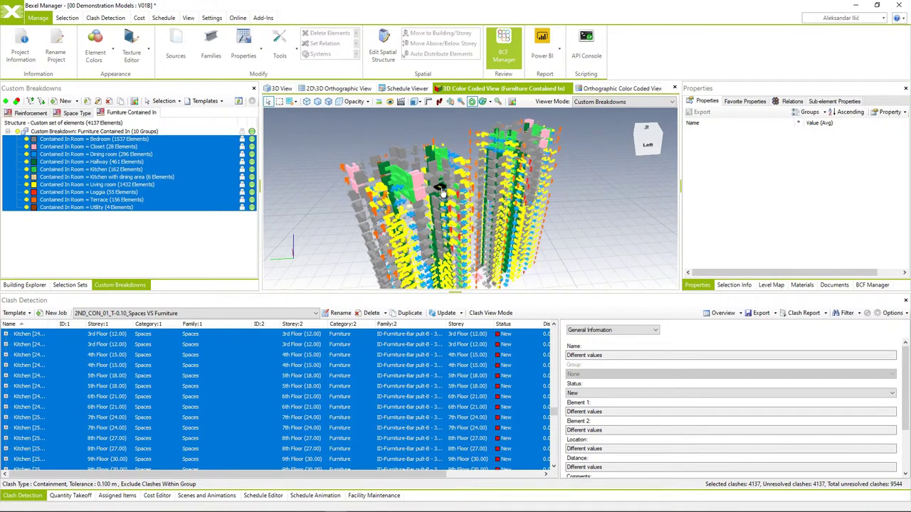